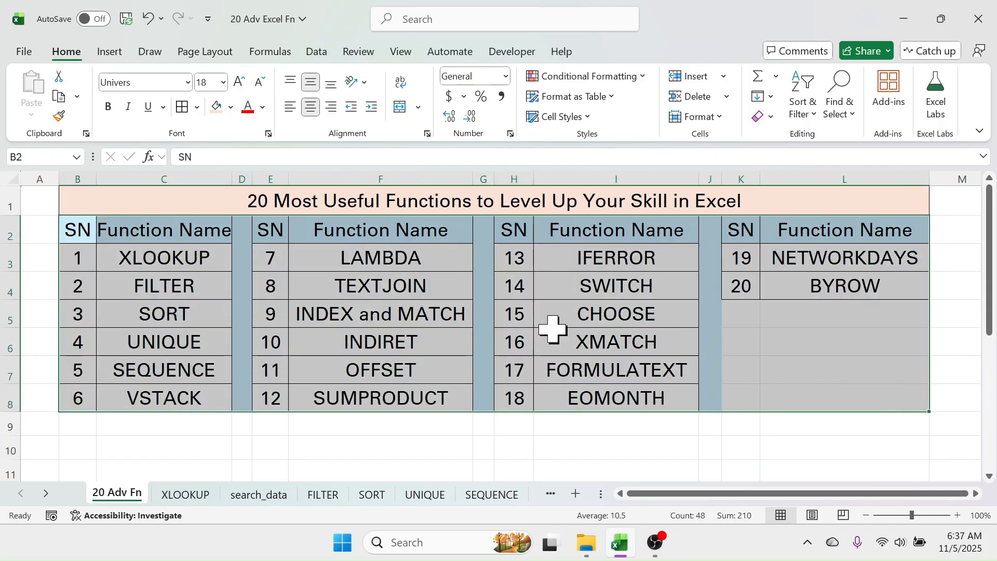
Look through the worksheets from XLOOKUP to SEQUENCE, then return to the function list on the 20 Adv Fn sheet
left_click(204, 496)
left_click(263, 497)
left_click(321, 496)
left_click(372, 495)
left_click(425, 495)
left_click(491, 496)
left_click(117, 494)
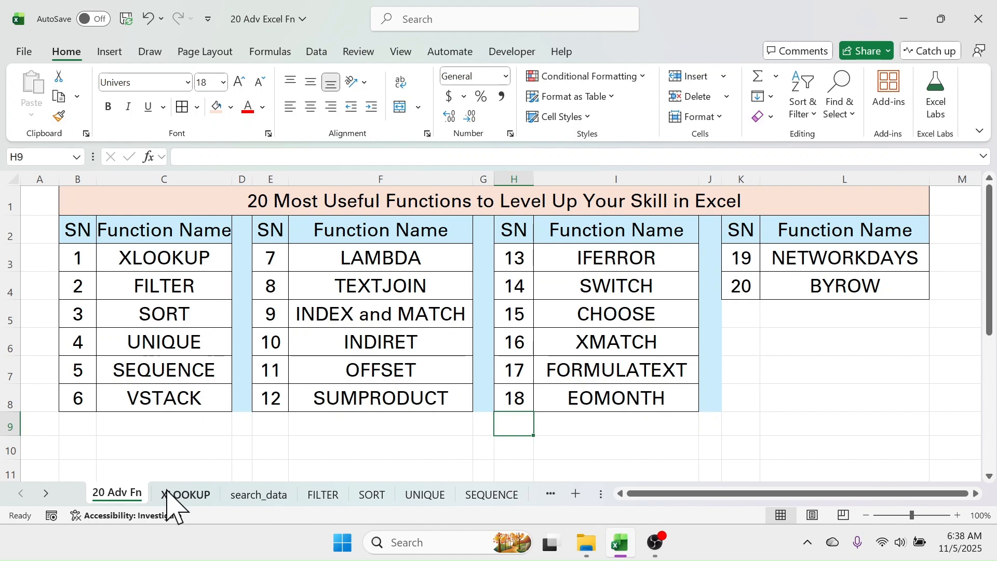
Review the product names and monthly sales columns on the XLOOKUP sheet
left_click(185, 494)
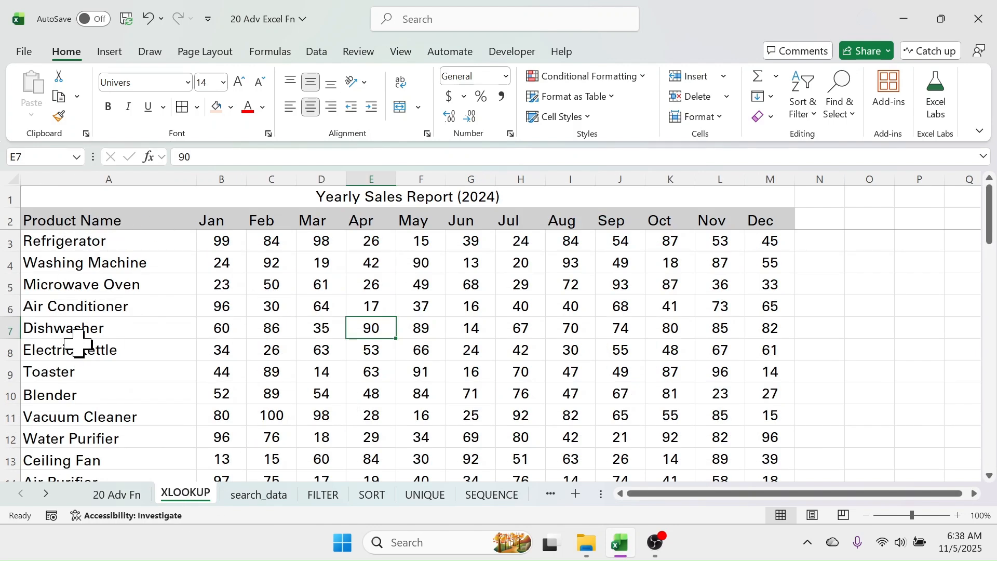
left_click_drag(111, 225, 111, 412)
left_click_drag(225, 223, 756, 288)
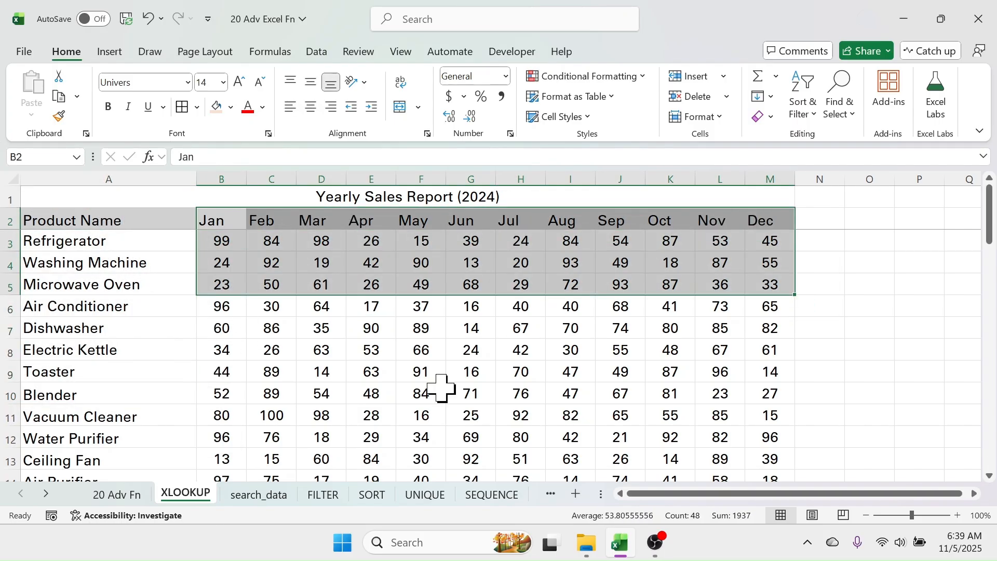
Choose Refrigerator as the product in cell A2 of the search_data sheet
left_click(265, 493)
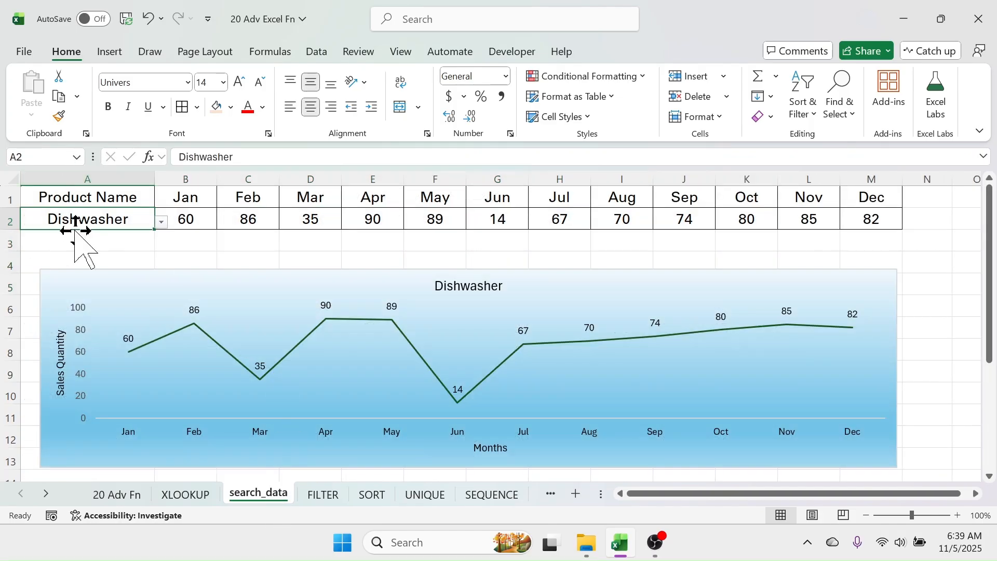
left_click(162, 221)
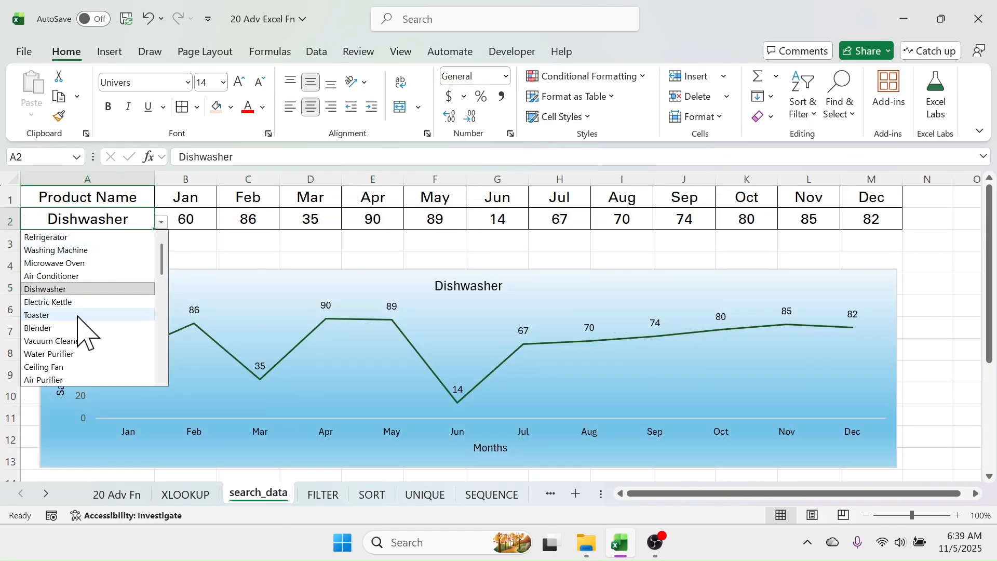
left_click(54, 237)
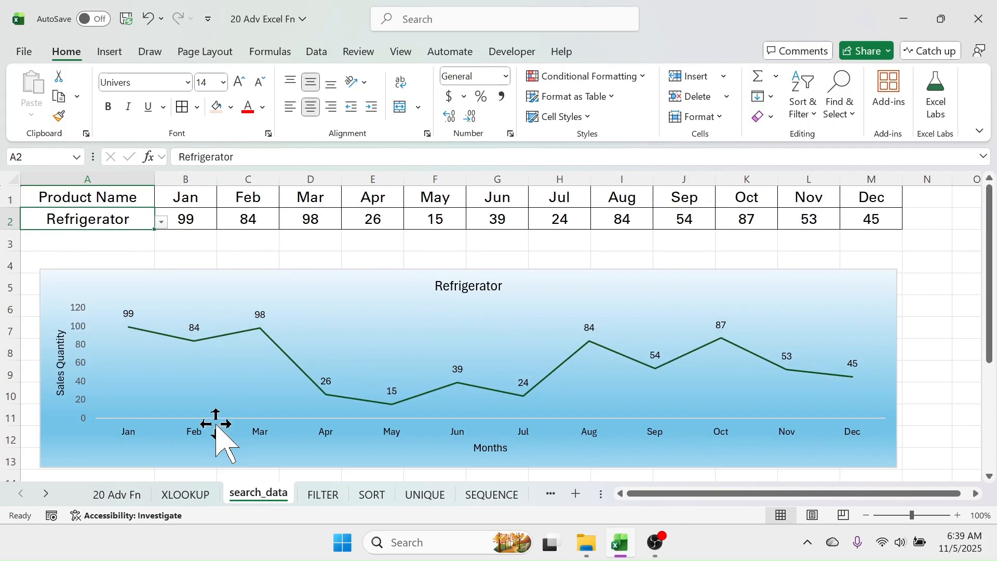
Compare the XLOOKUP sheet's source data with the search_data results, and examine the chart and the formula in B2
left_click(187, 496)
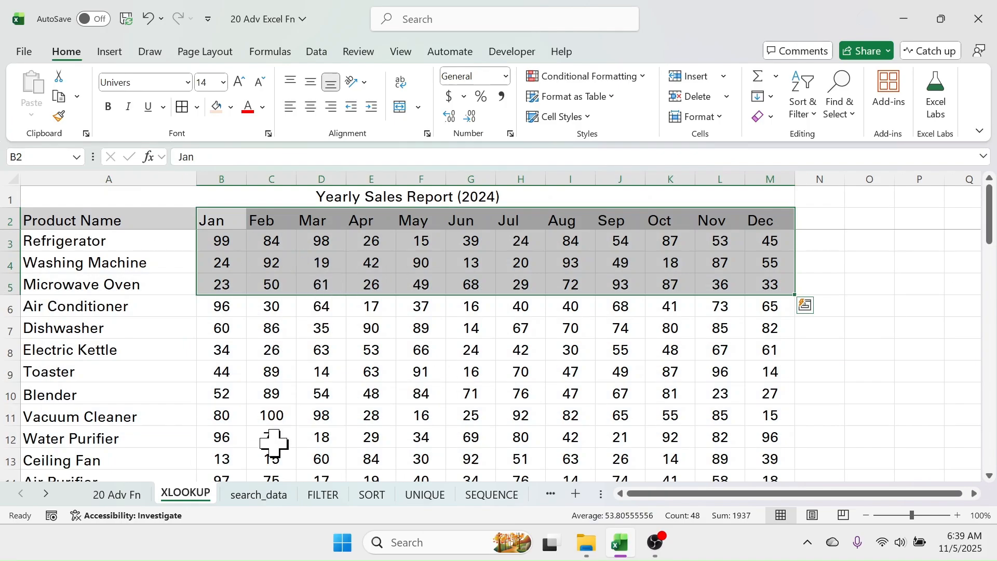
left_click(261, 497)
left_click_drag(214, 219, 872, 218)
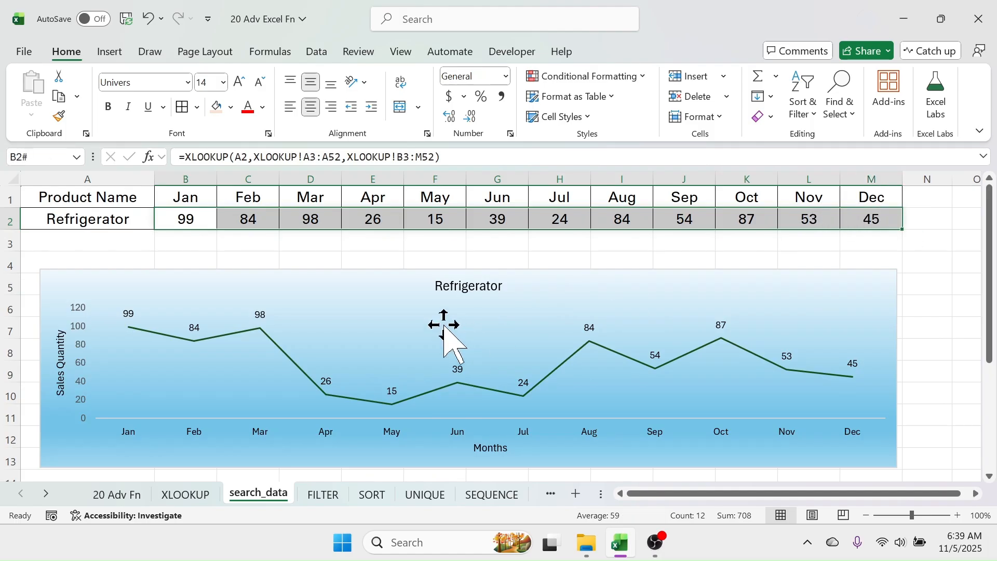
left_click(485, 332)
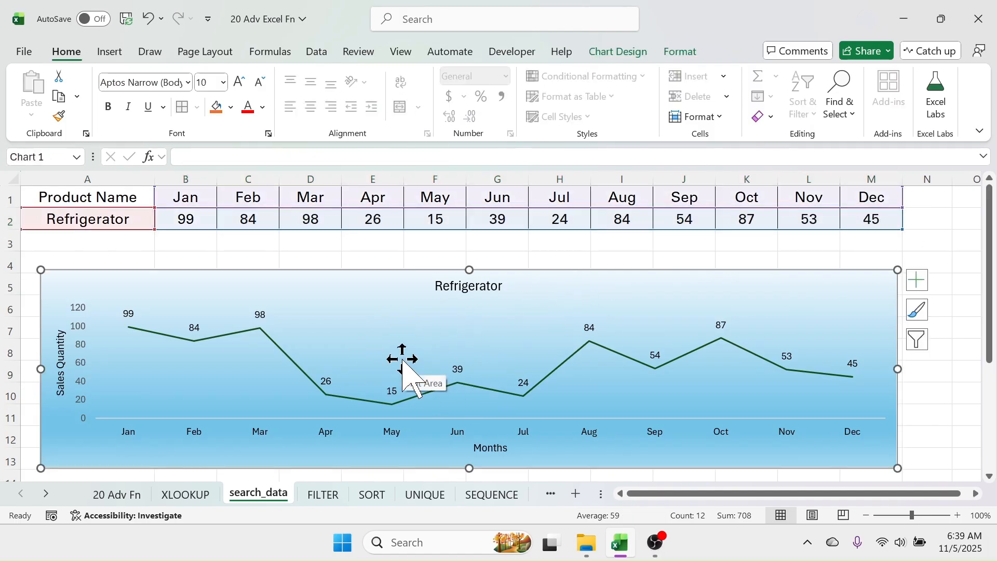
left_click(574, 245)
left_click(200, 217)
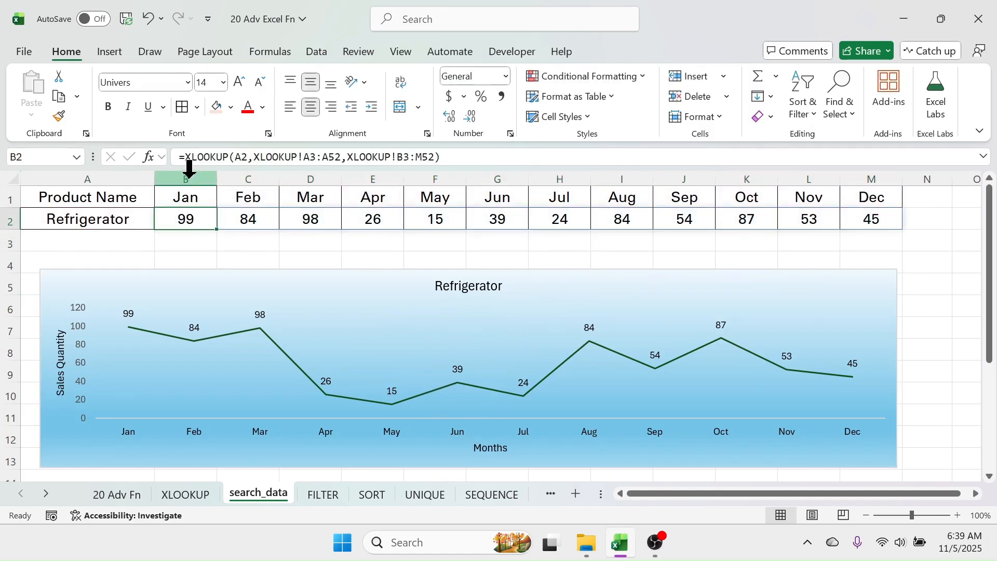
left_click(391, 244)
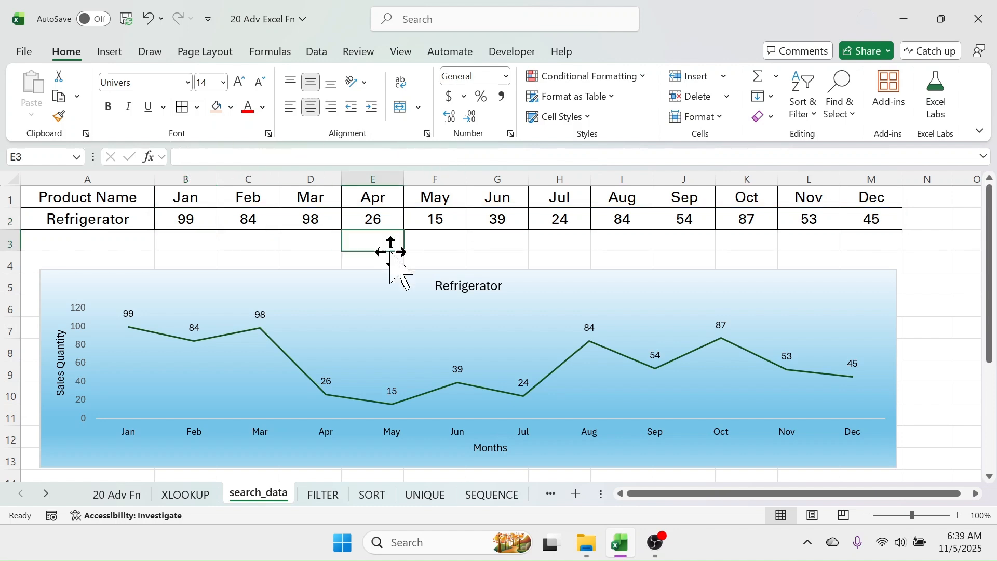
Clear the monthly sales results in B2:M2 of the search_data sheet
left_click_drag(200, 213, 861, 223)
key("Delete")
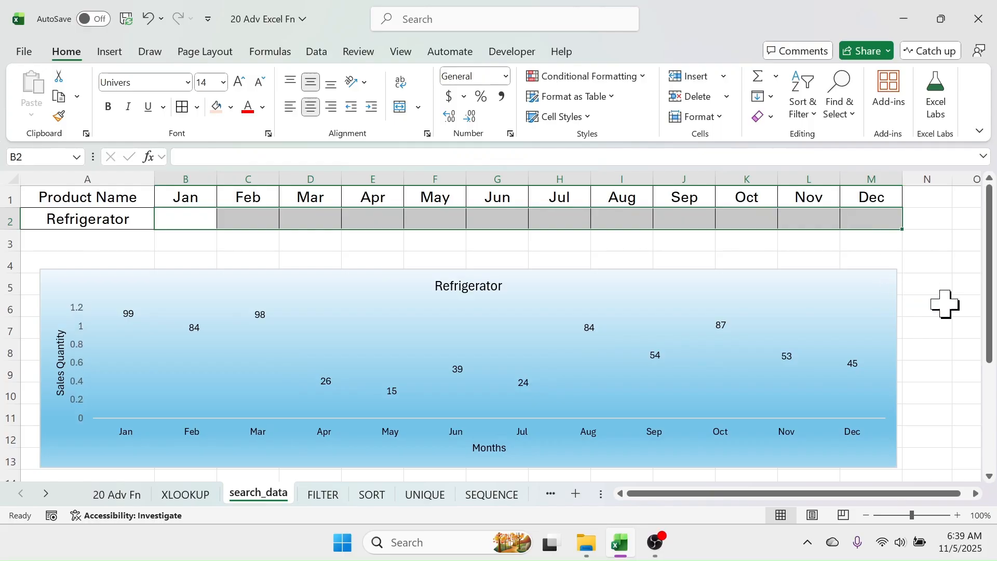
left_click(294, 258)
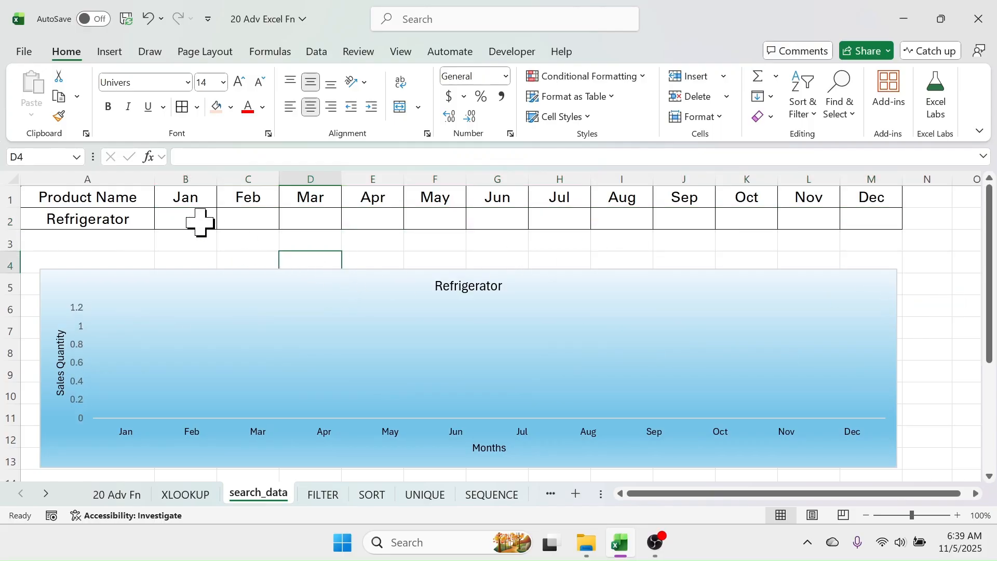
Begin an XLOOKUP formula in B2 of the search_data sheet with A2 as the lookup value
left_click(190, 219)
left_click(185, 493)
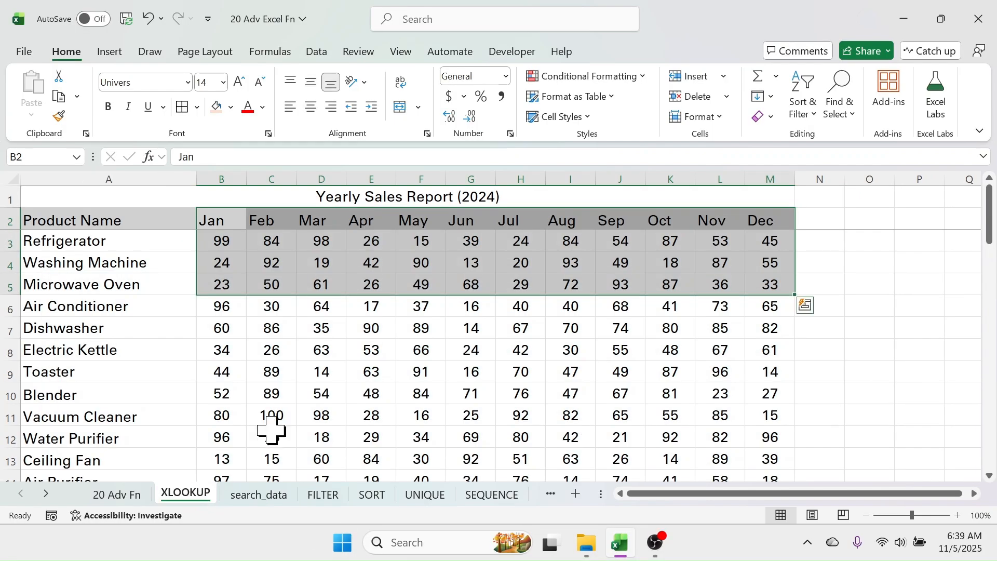
left_click(260, 494)
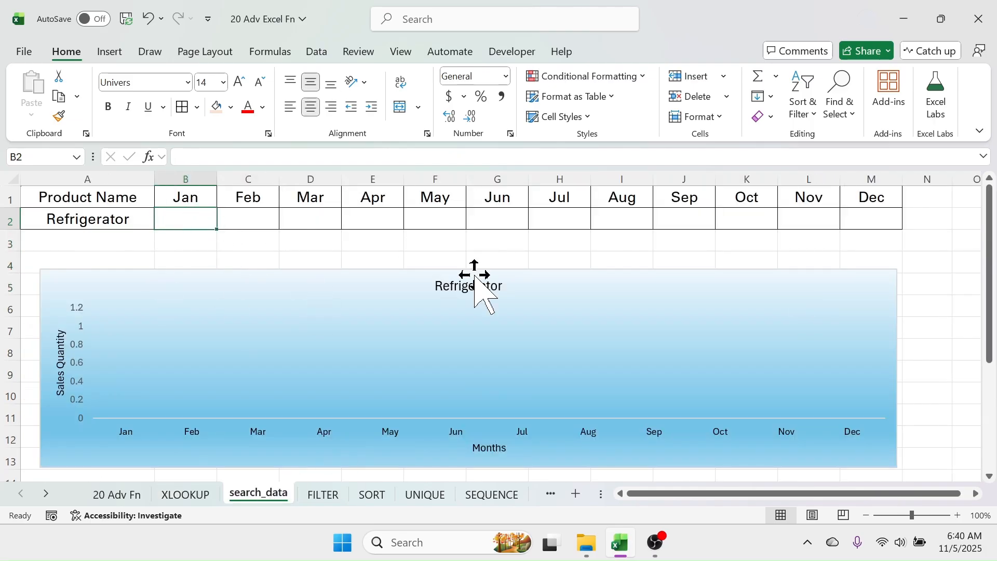
type("=X")
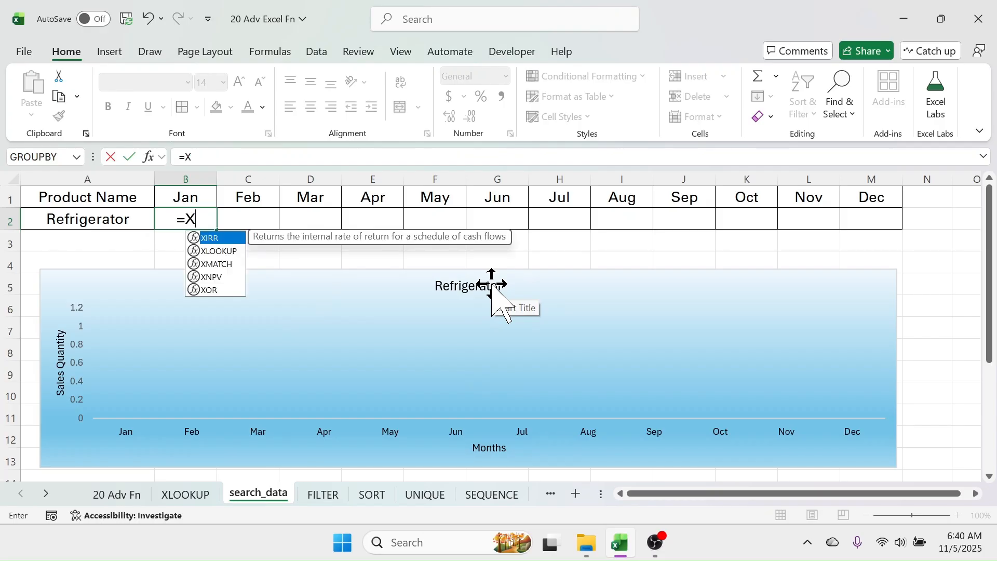
type("LOOKUP(")
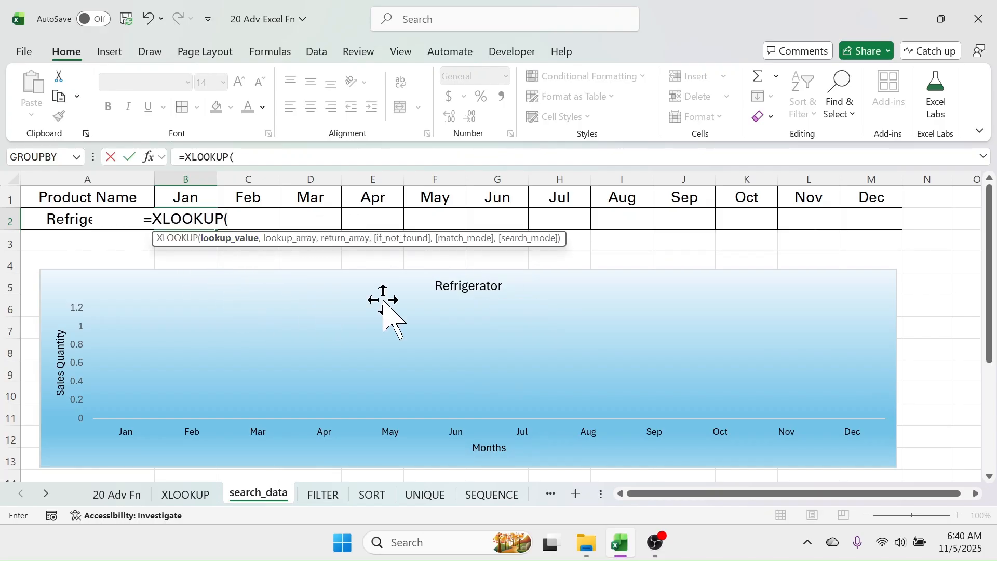
left_click(51, 220)
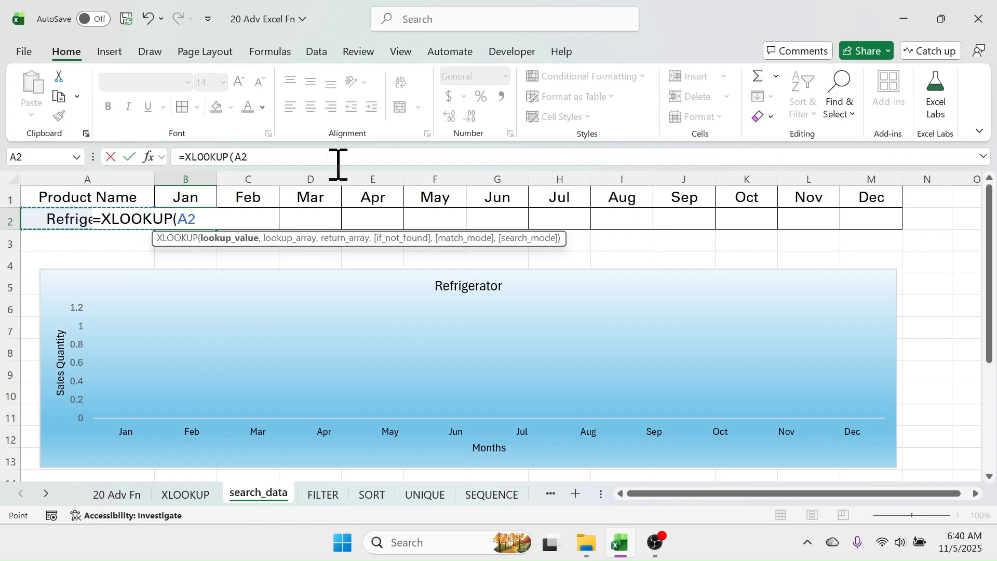
type(",")
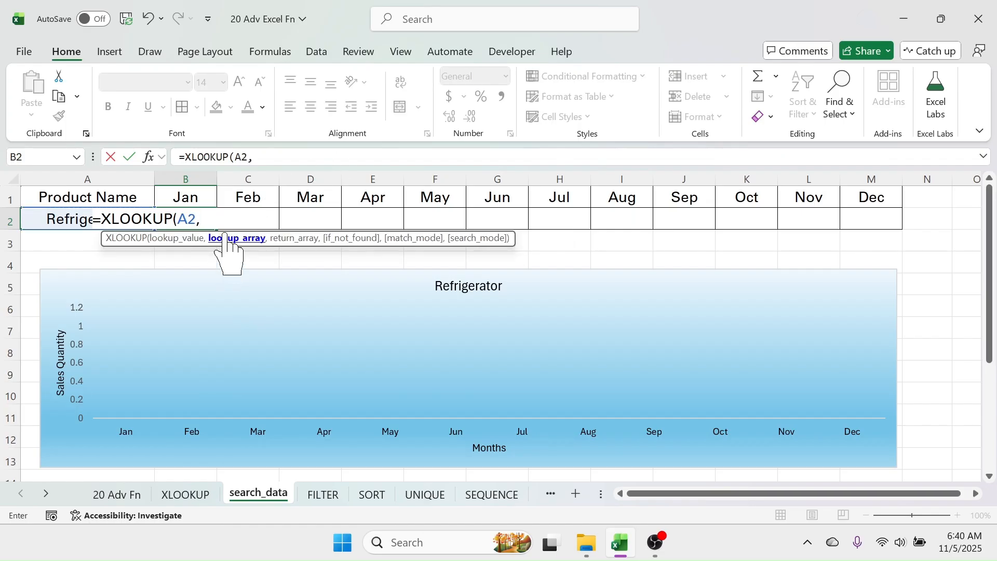
Set the product names in A3:A52 of the XLOOKUP sheet as the formula's lookup array
left_click(184, 494)
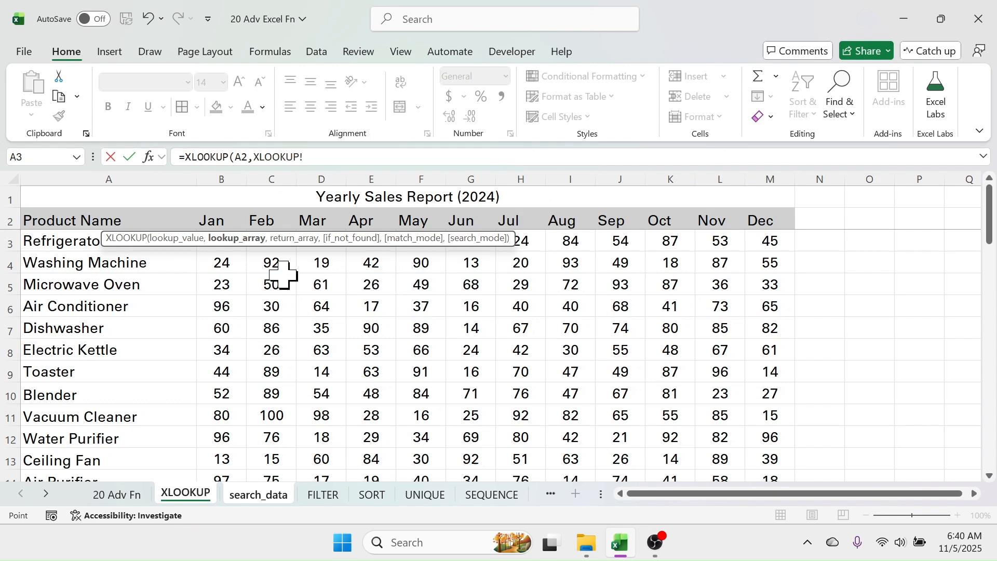
left_click_drag(73, 241, 98, 442)
type(",")
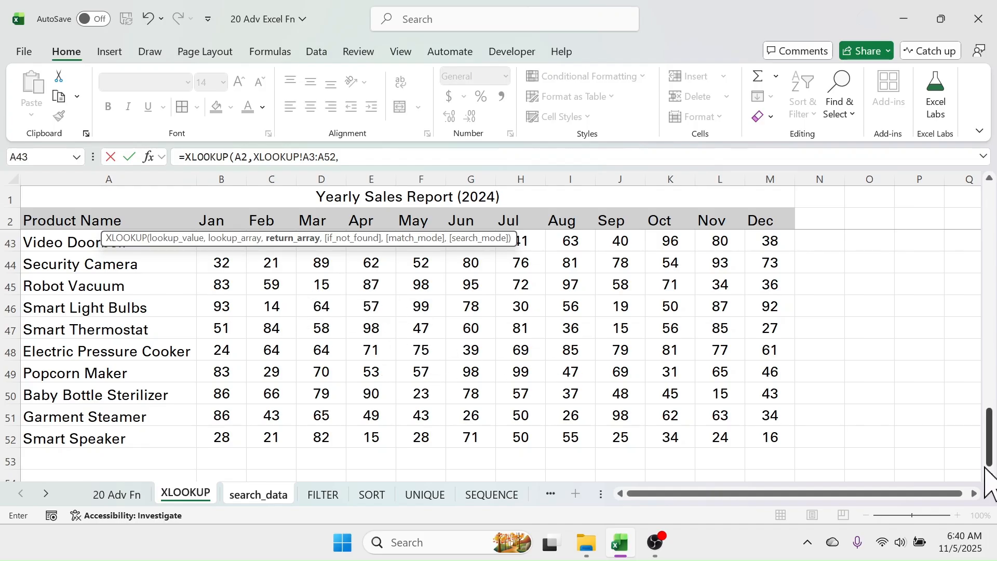
Add B3:M52 of the XLOOKUP sheet as the return array and complete the formula
left_click_drag(993, 449, 991, 216)
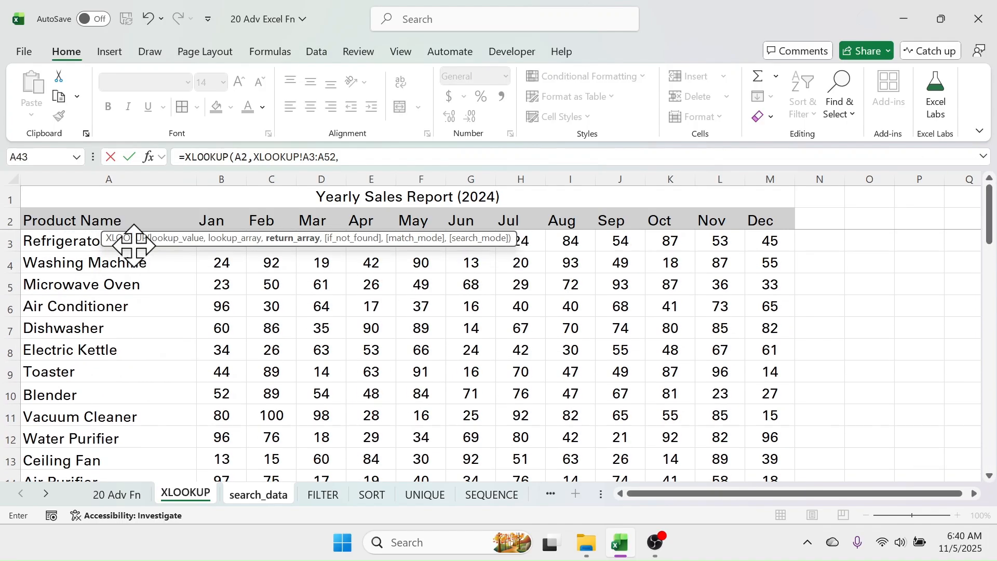
left_click_drag(134, 245, 140, 223)
left_click_drag(223, 244, 772, 444)
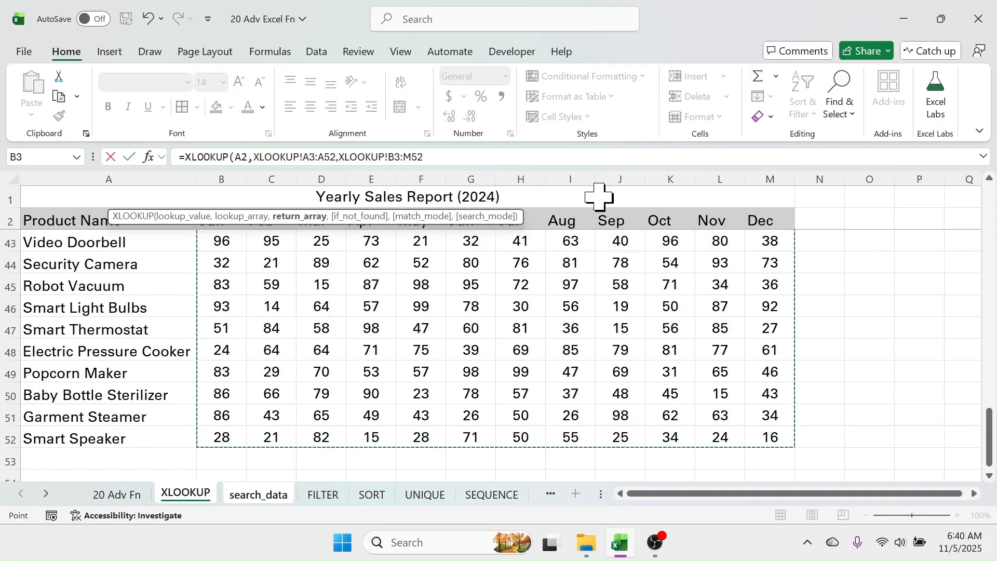
type(")")
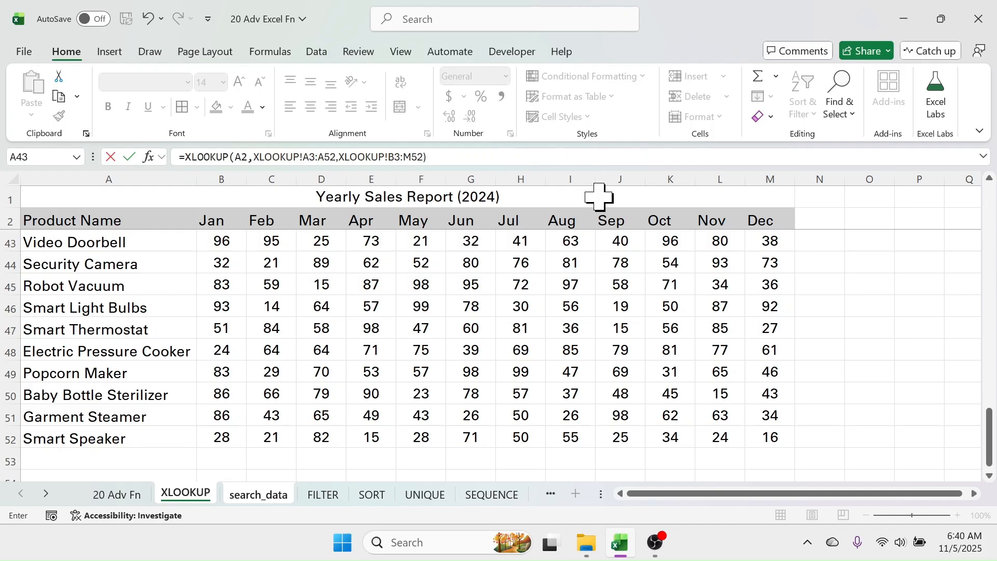
key("Return")
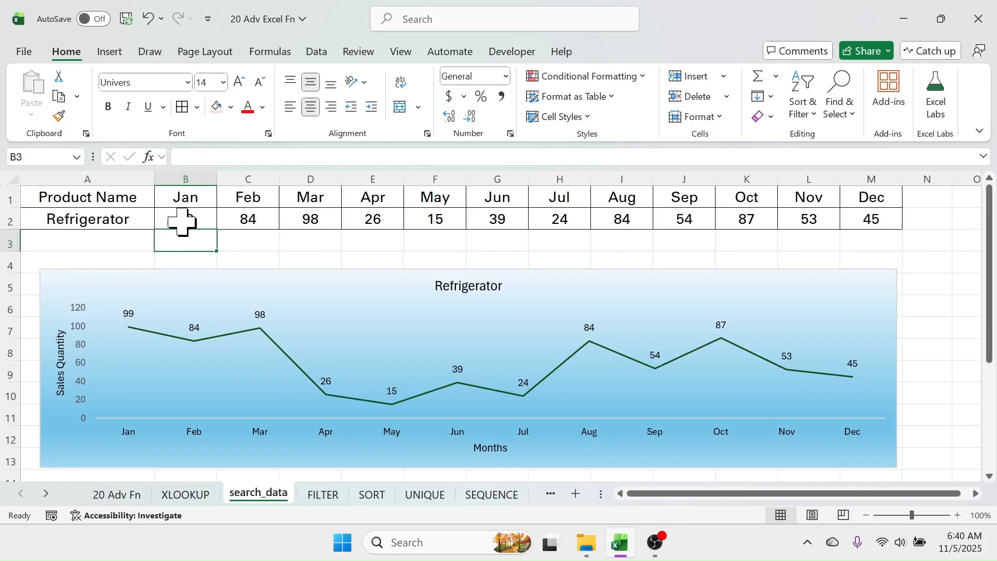
Check the finished formula in B2 and switch the product in A2 of search_data to Air Conditioner
left_click(181, 222)
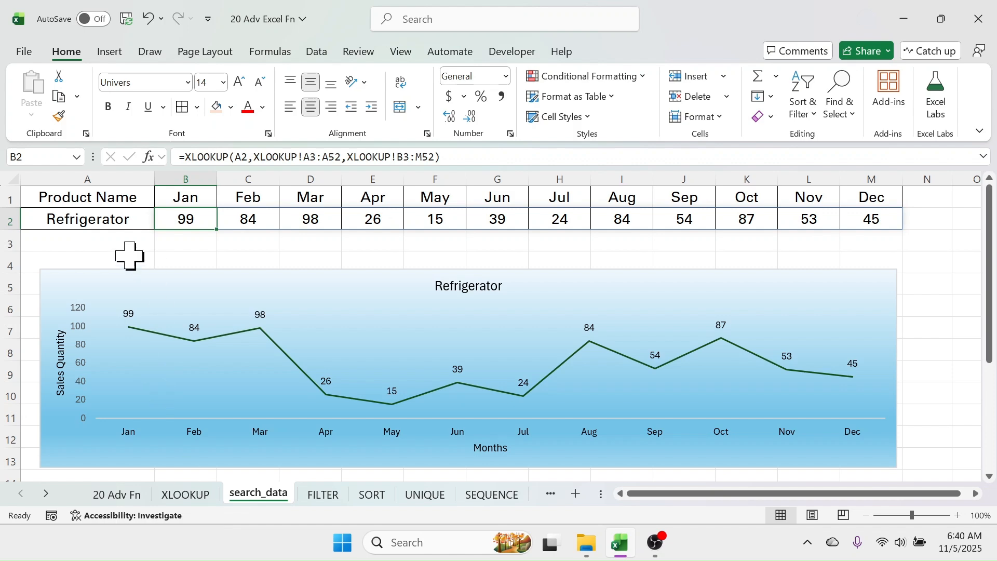
left_click(107, 221)
left_click(180, 497)
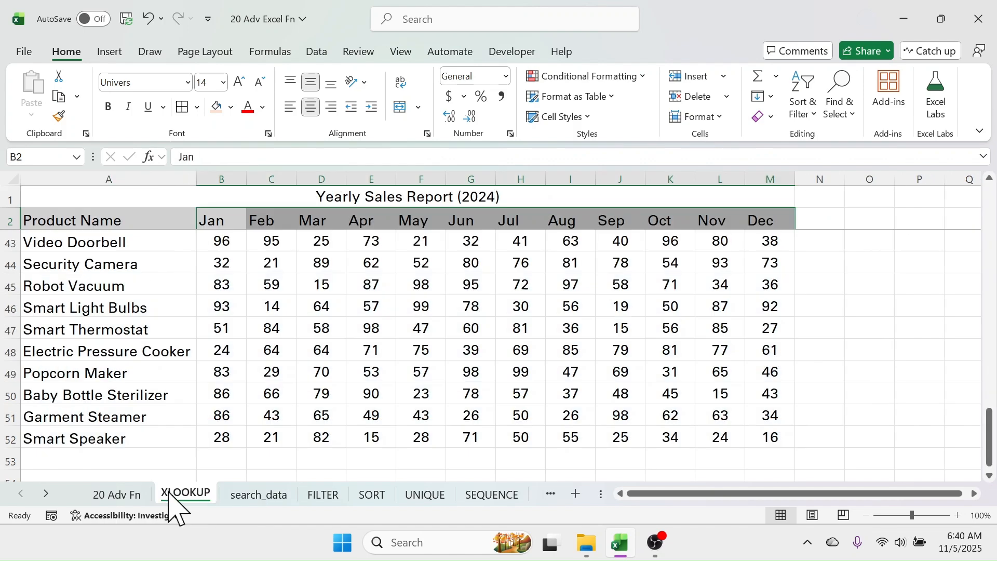
left_click(277, 498)
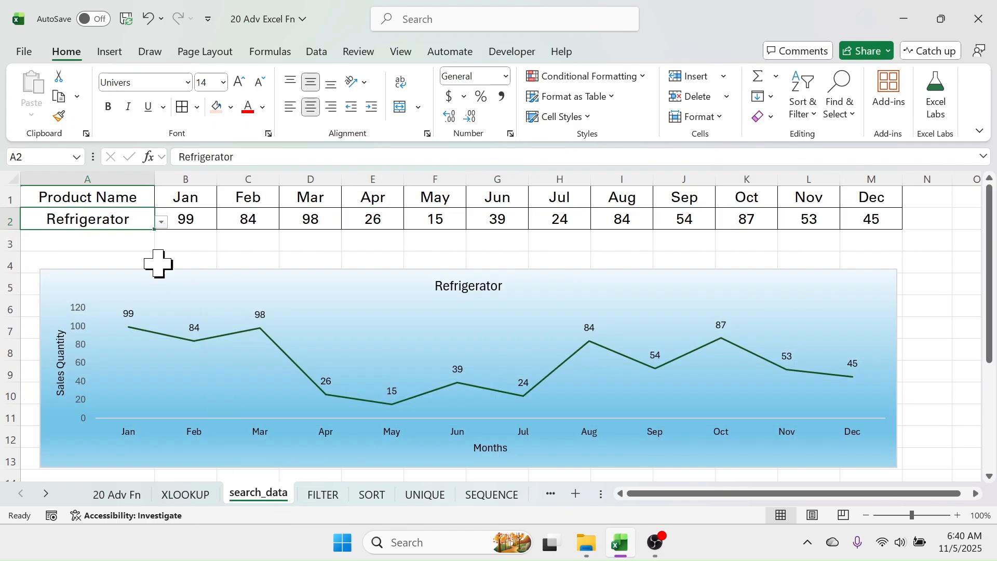
left_click(162, 222)
left_click(47, 280)
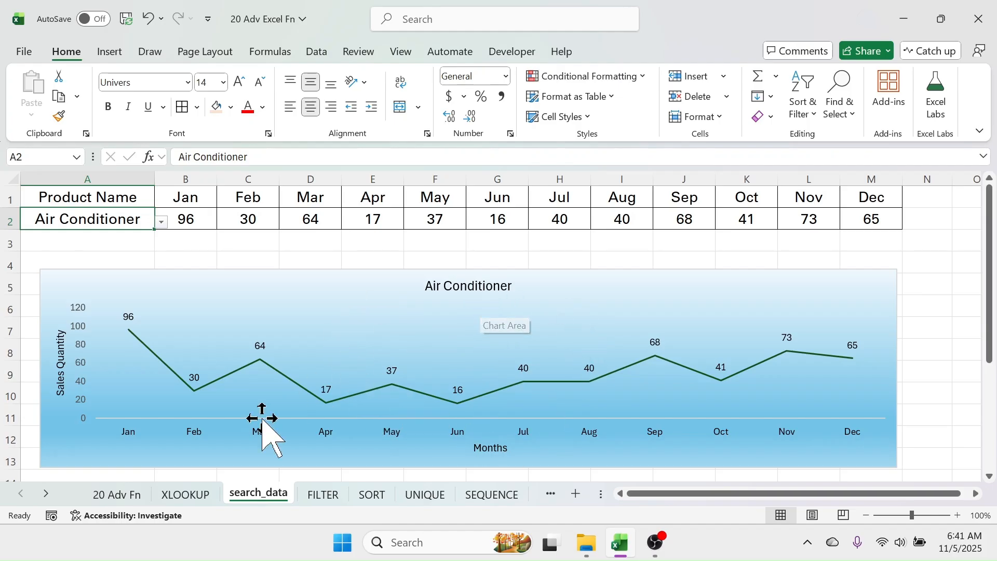
Review the Date, Product Name, January, February and March columns of the sales report on the FILTER sheet
left_click(322, 496)
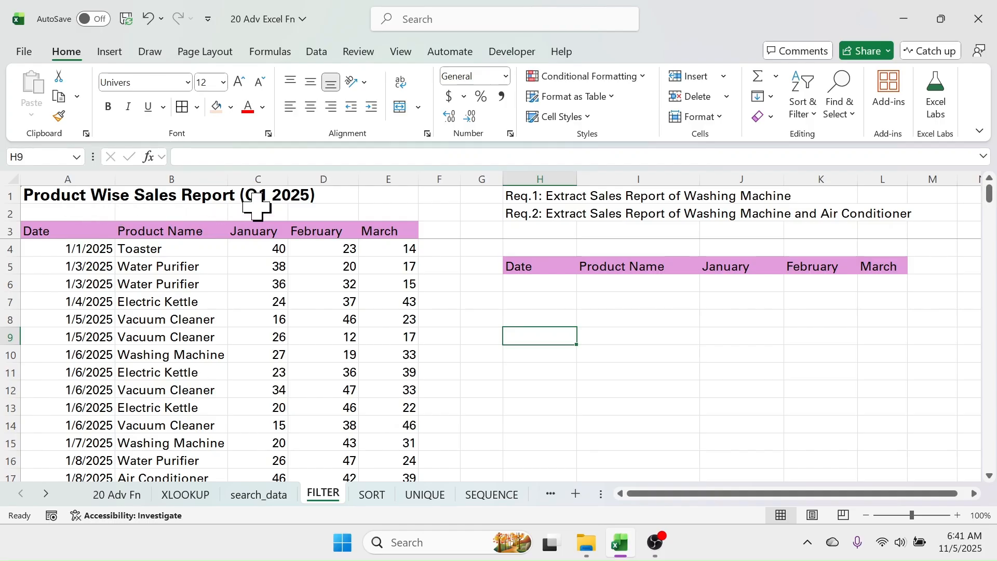
left_click_drag(73, 231, 78, 400)
left_click_drag(164, 234, 207, 427)
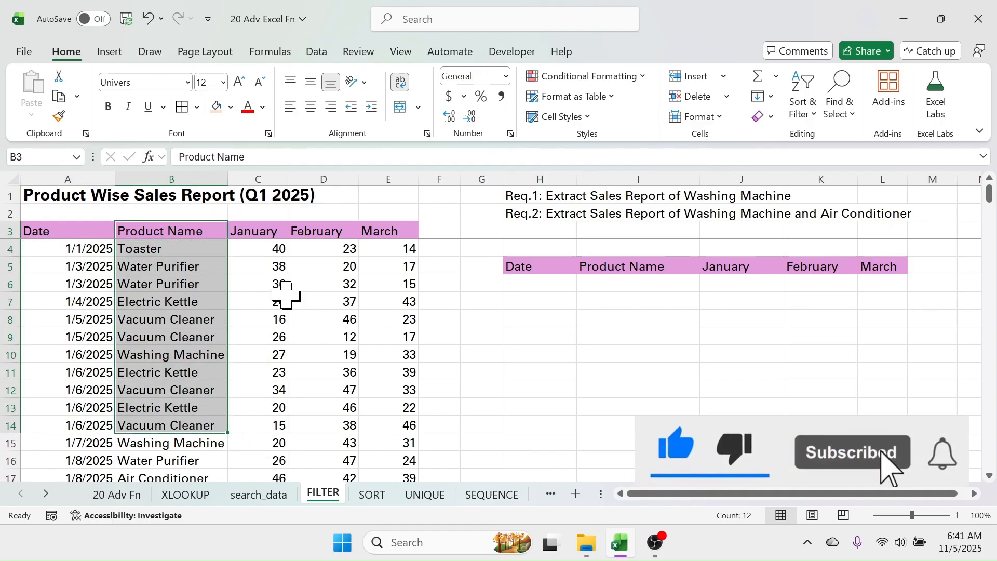
left_click_drag(244, 230, 267, 358)
left_click_drag(318, 232, 330, 330)
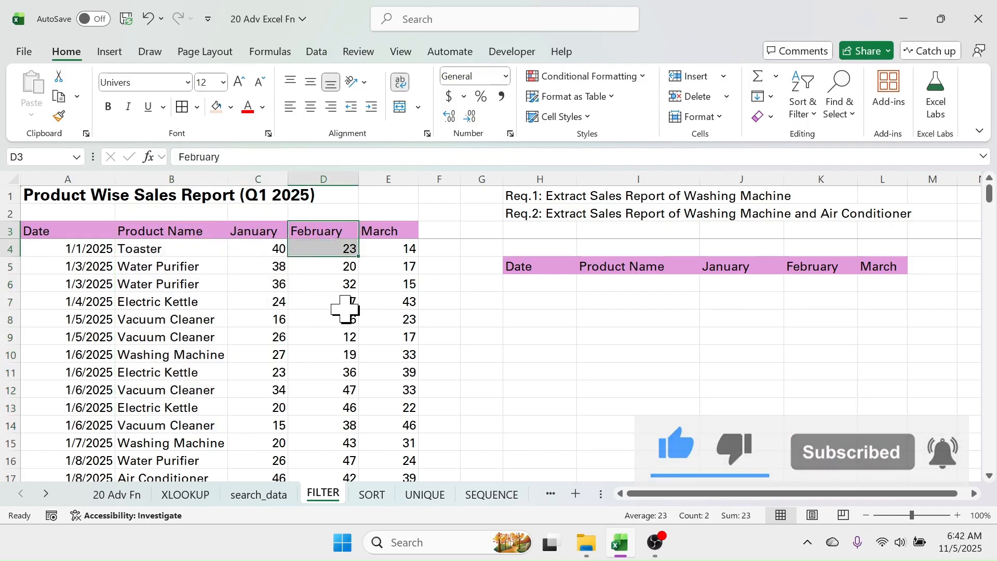
left_click_drag(391, 229, 369, 402)
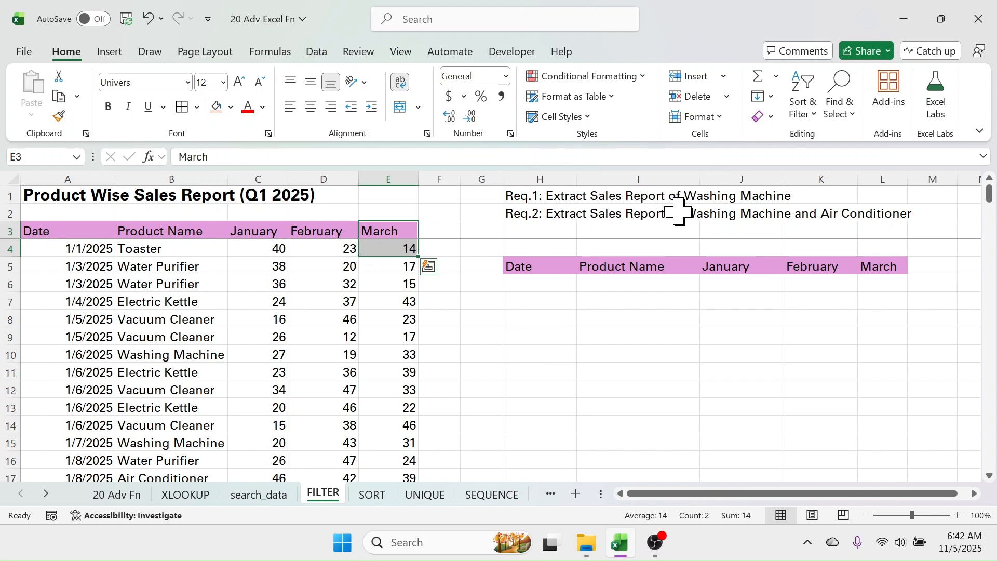
Look over the empty extraction table and select cell H6 below its Date header
left_click_drag(534, 270, 876, 385)
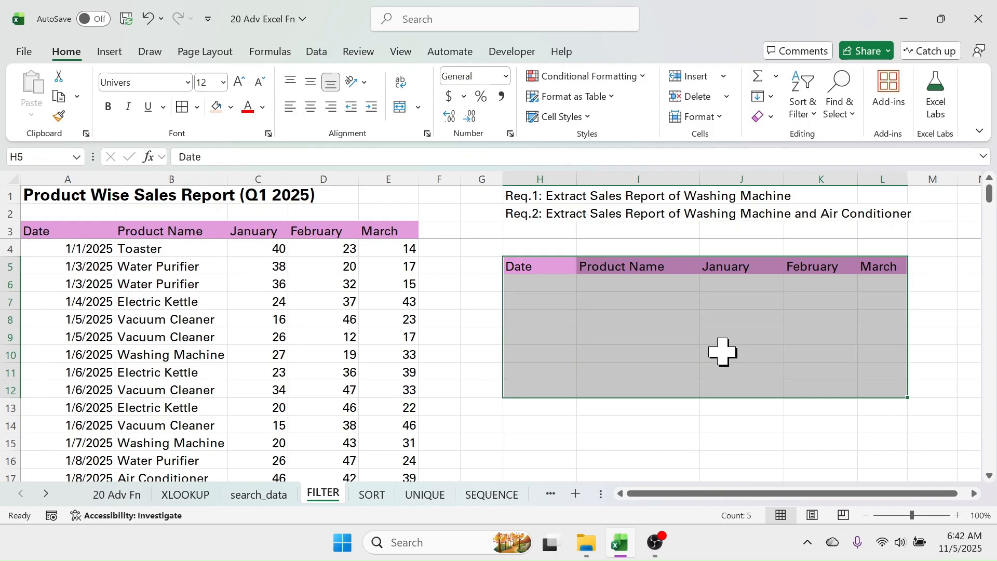
left_click(636, 385)
left_click(536, 282)
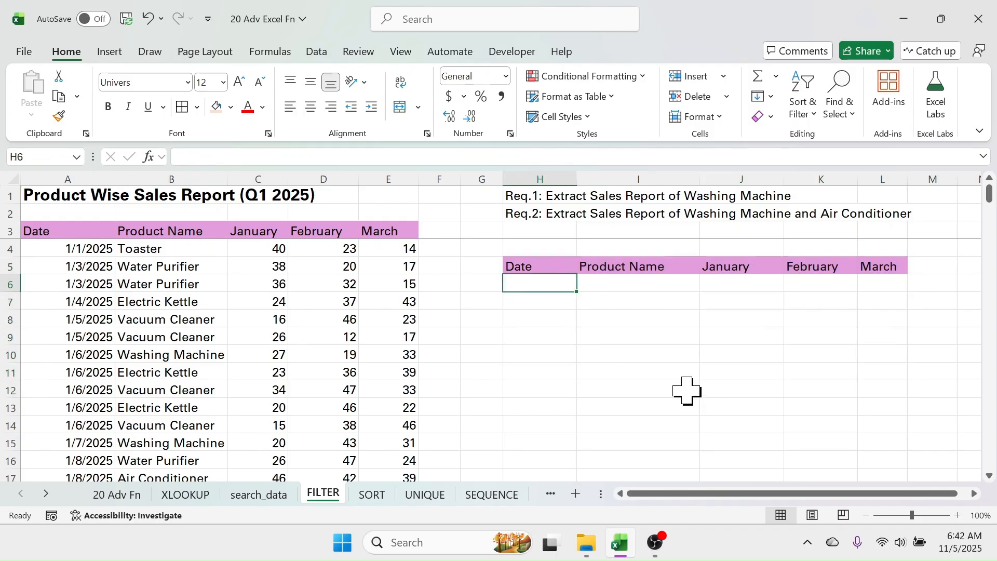
Start a FILTER formula in H6 with the sales data A4:E200 as the array
type("=FI")
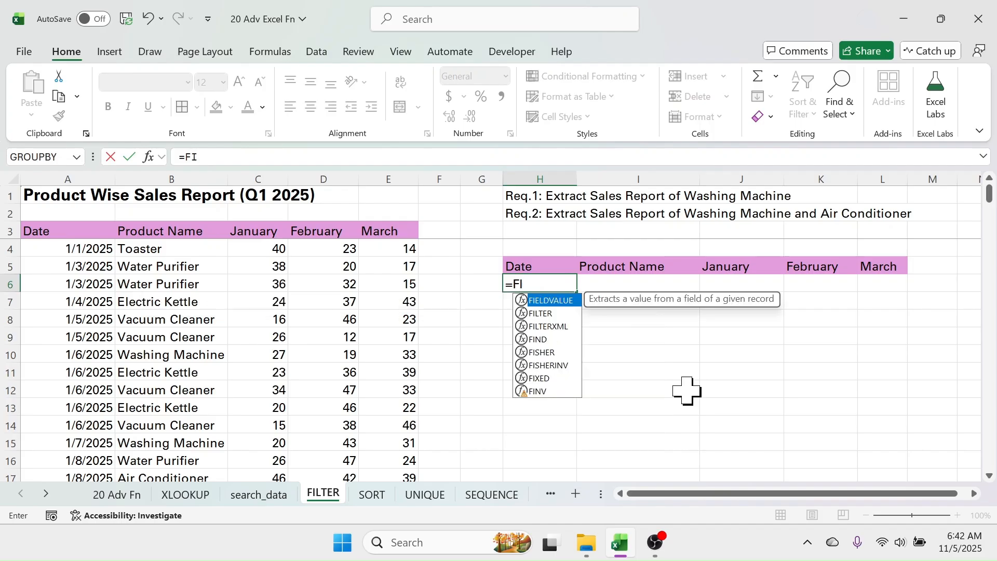
type("LTER(")
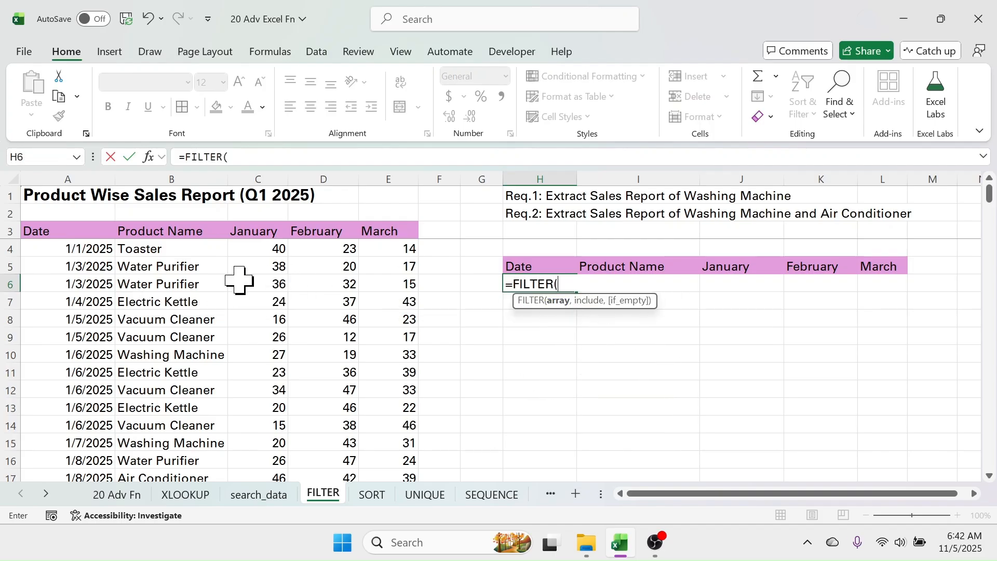
left_click_drag(68, 248, 389, 274)
key("ctrl+shift+Down")
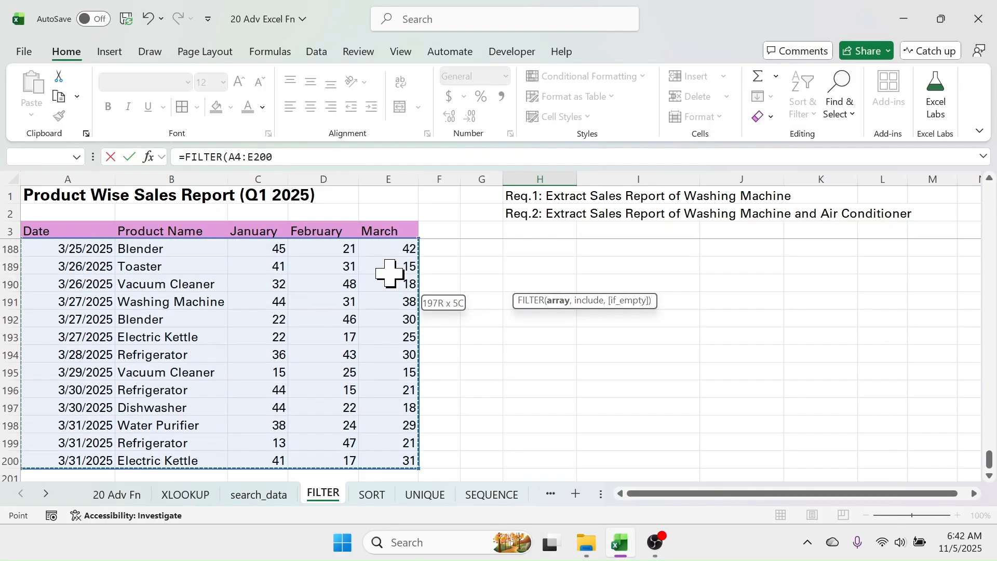
key("ctrl+BackSpace")
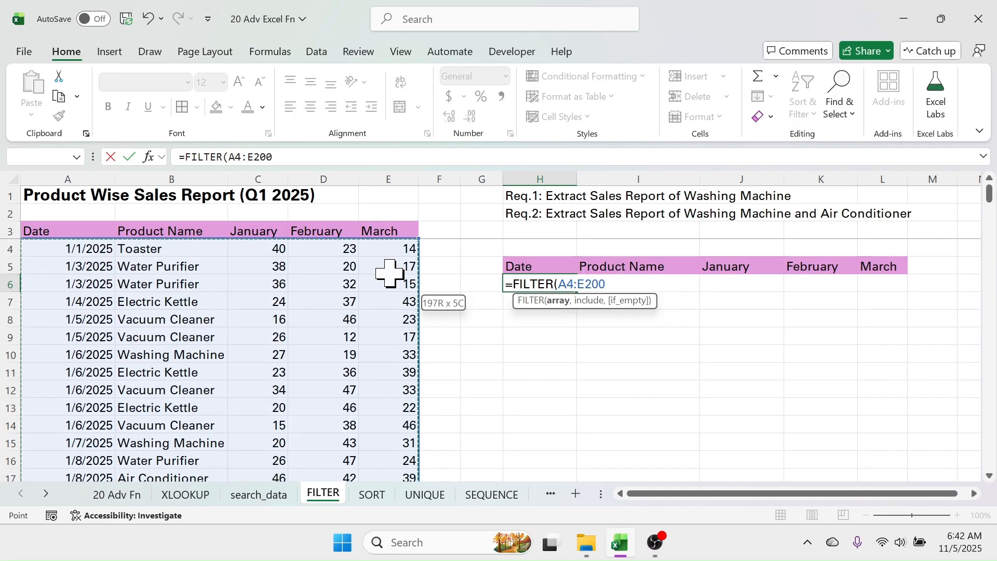
type(",")
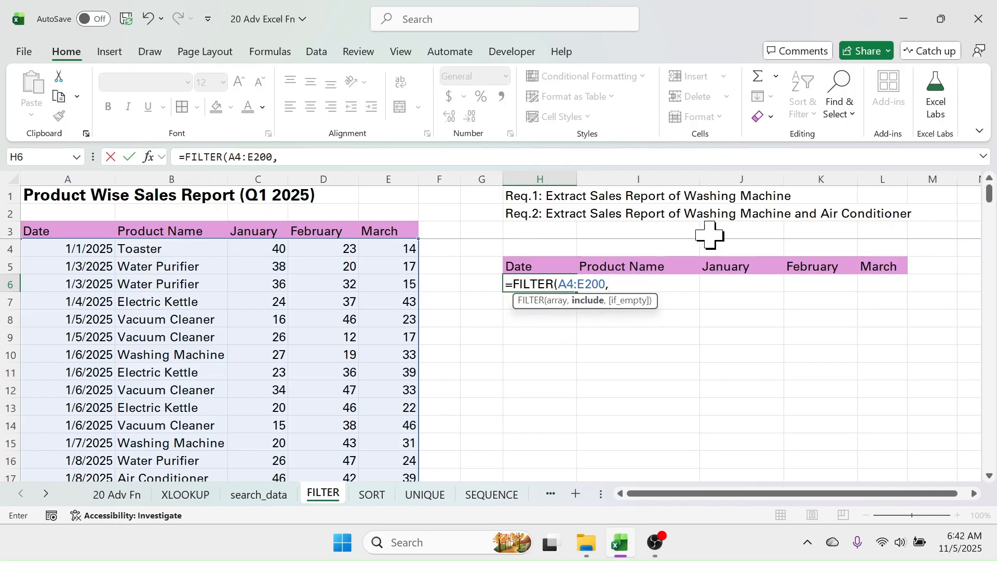
Add the include condition B4:B200="Washing Machine" to the FILTER formula and complete it
left_click(183, 251)
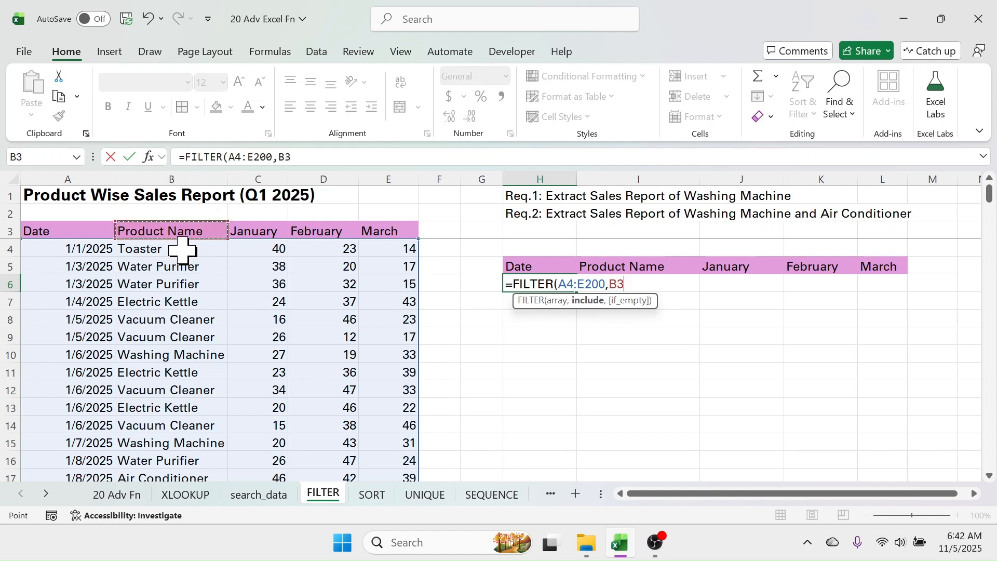
key("ctrl+shift+Down")
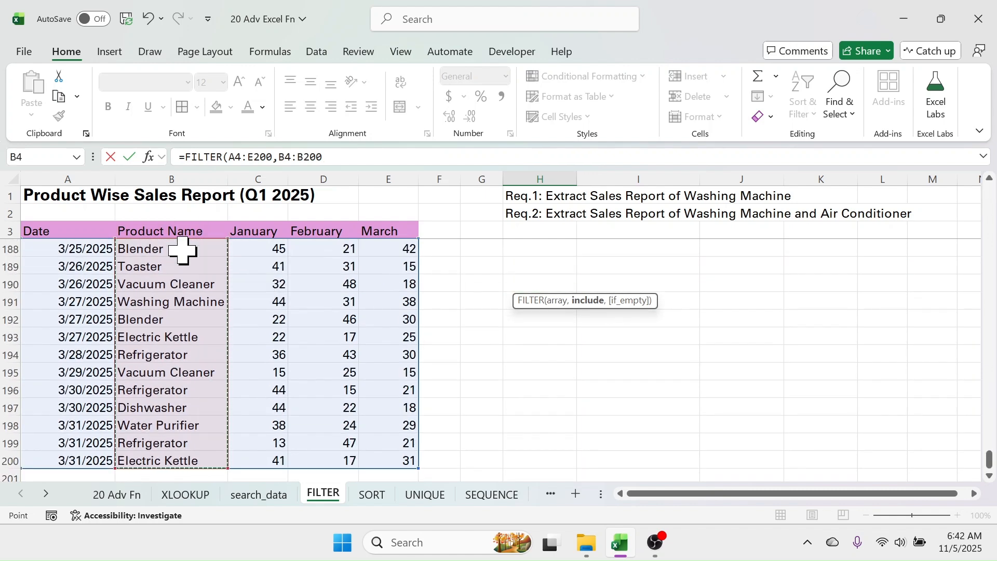
key("ctrl+BackSpace")
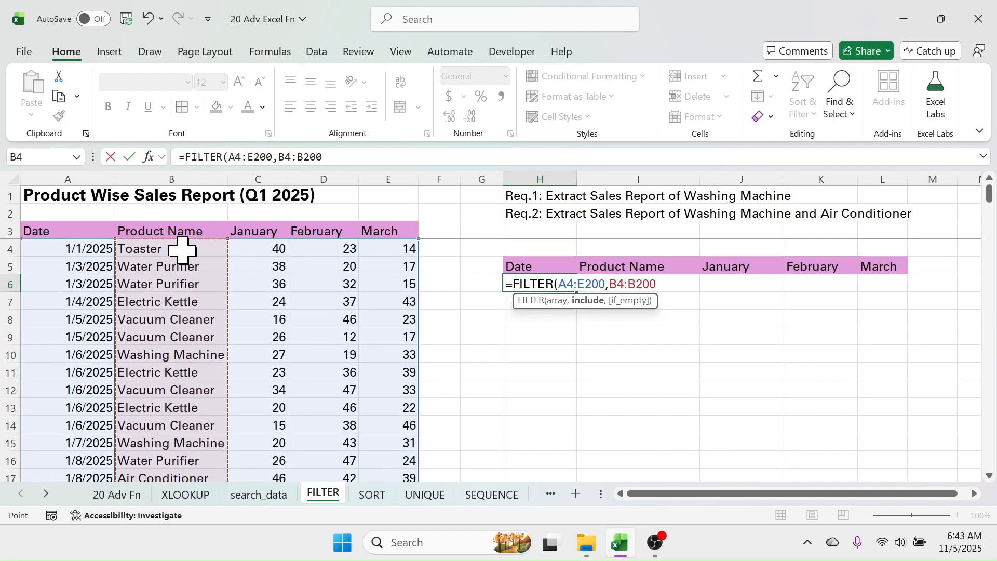
type("=\"Washing Machine")
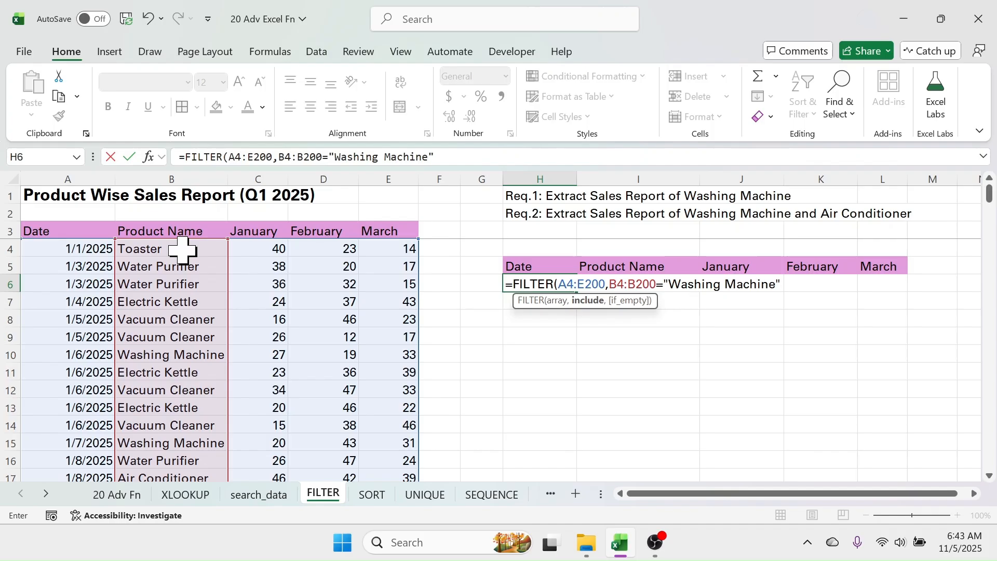
type(")")
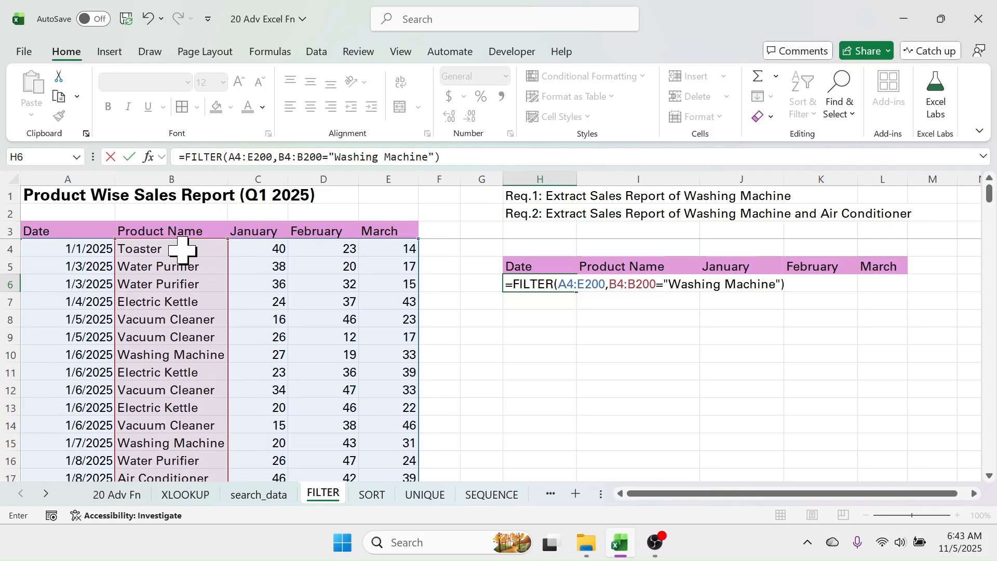
key("Return")
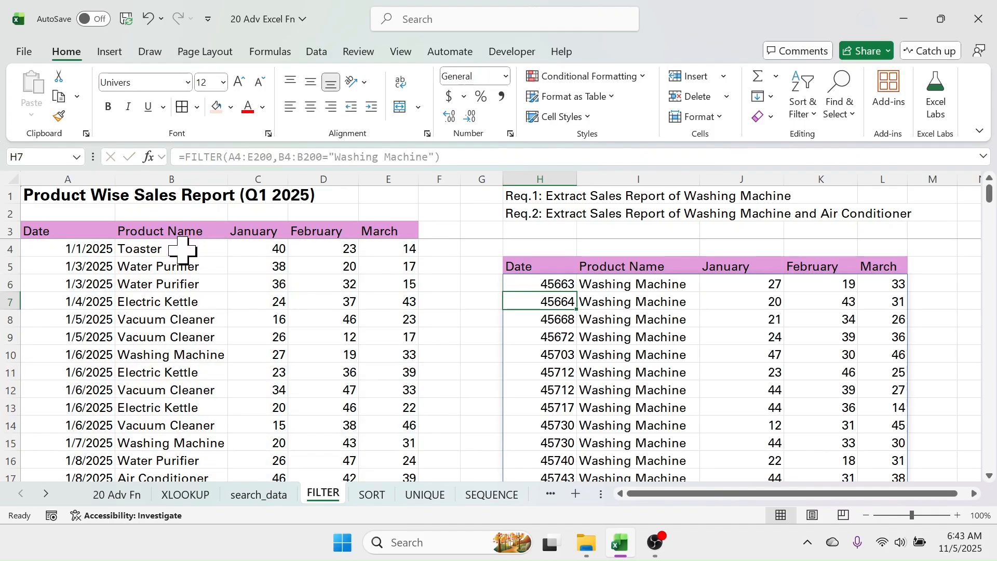
Apply the short Date number format to the extracted date values in H6:H17
left_click(579, 355)
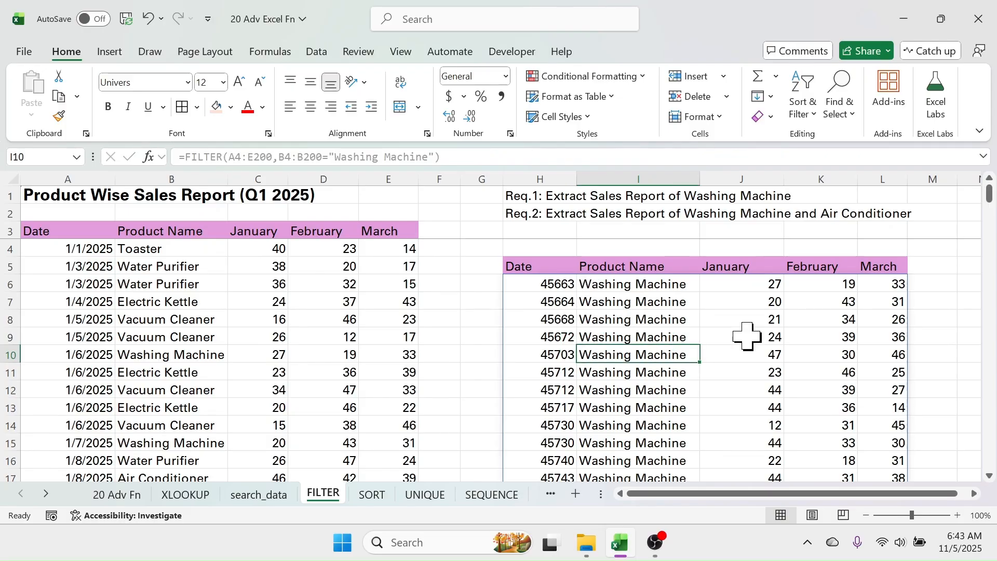
scroll(788, 316, "down", 1)
scroll(716, 310, "up", 1)
left_click(540, 281)
left_click_drag(537, 282, 528, 388)
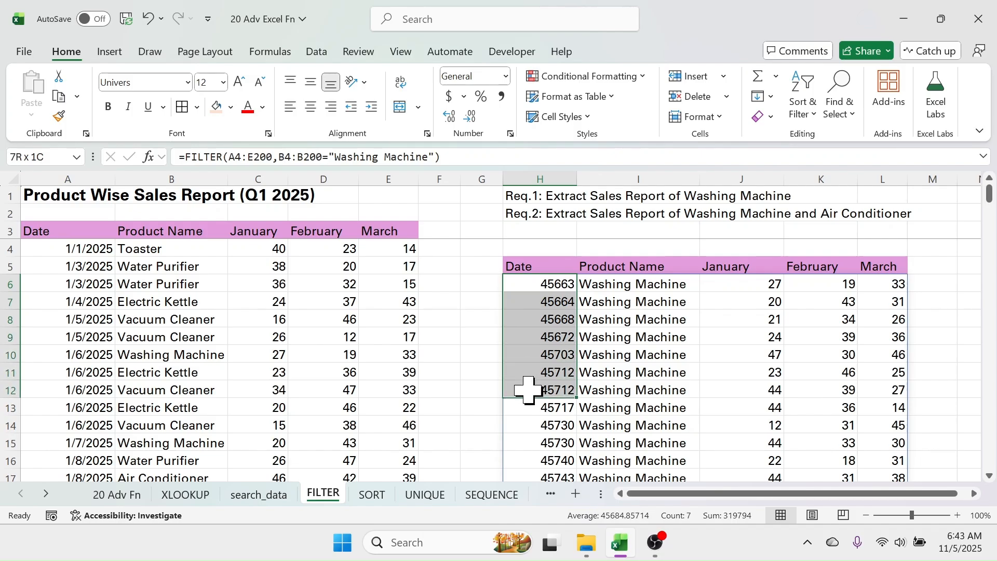
left_click(535, 336)
left_click_drag(543, 482, 541, 442)
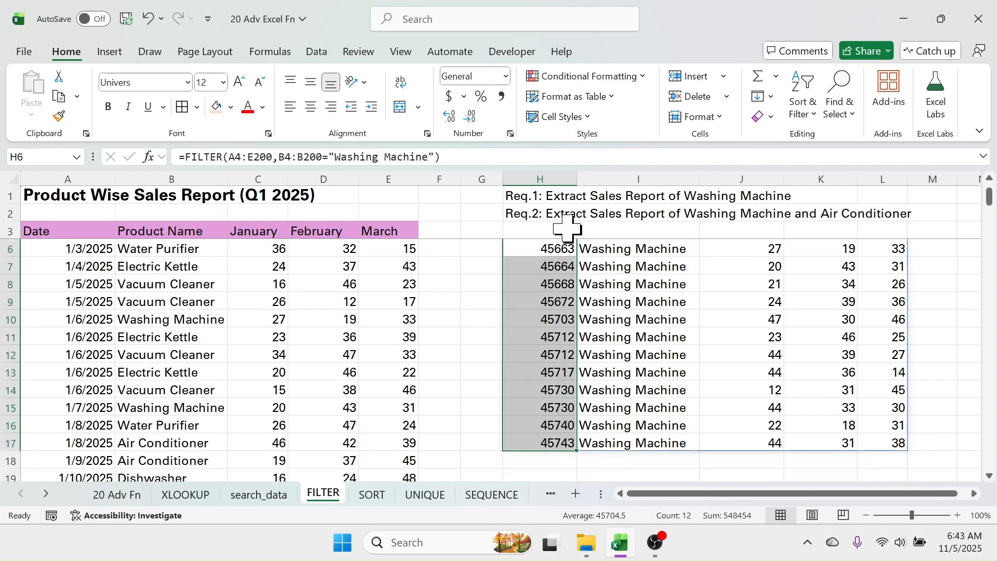
left_click(505, 77)
left_click(502, 262)
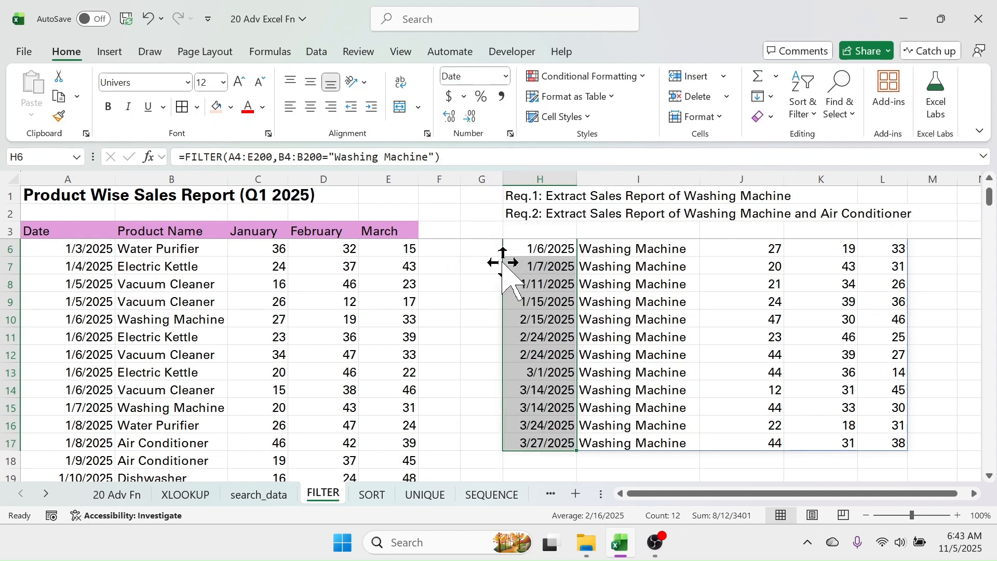
scroll(600, 334, "up", 1)
left_click(654, 242)
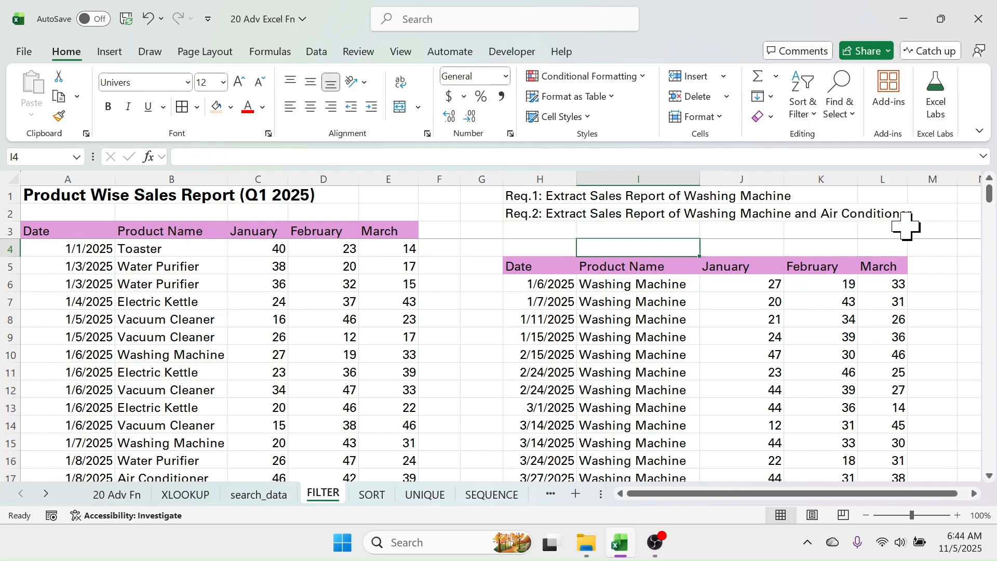
Reopen the FILTER formula in H6, enclose the Washing Machine condition in parentheses and append +( for a second condition
left_click(546, 283)
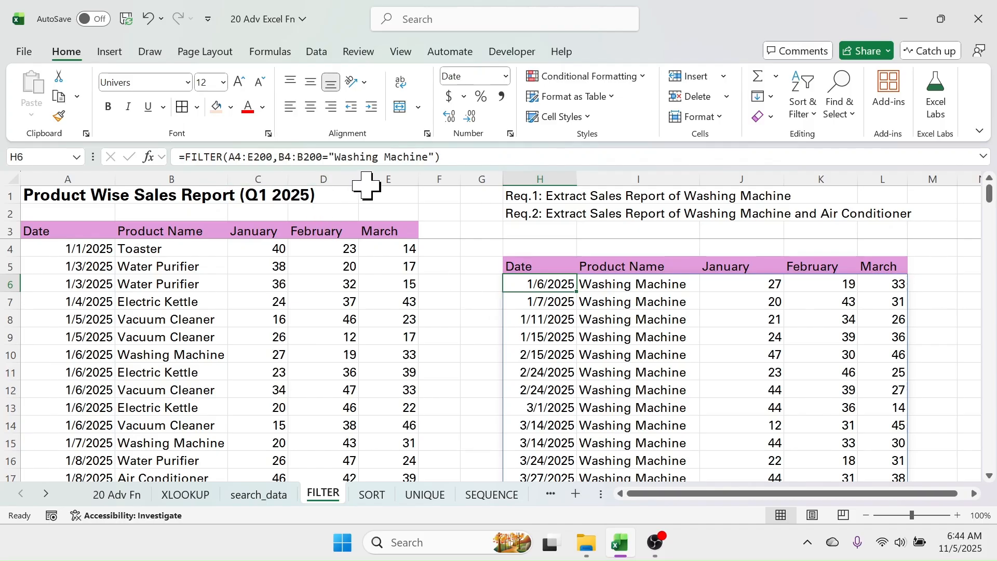
double_click(556, 283)
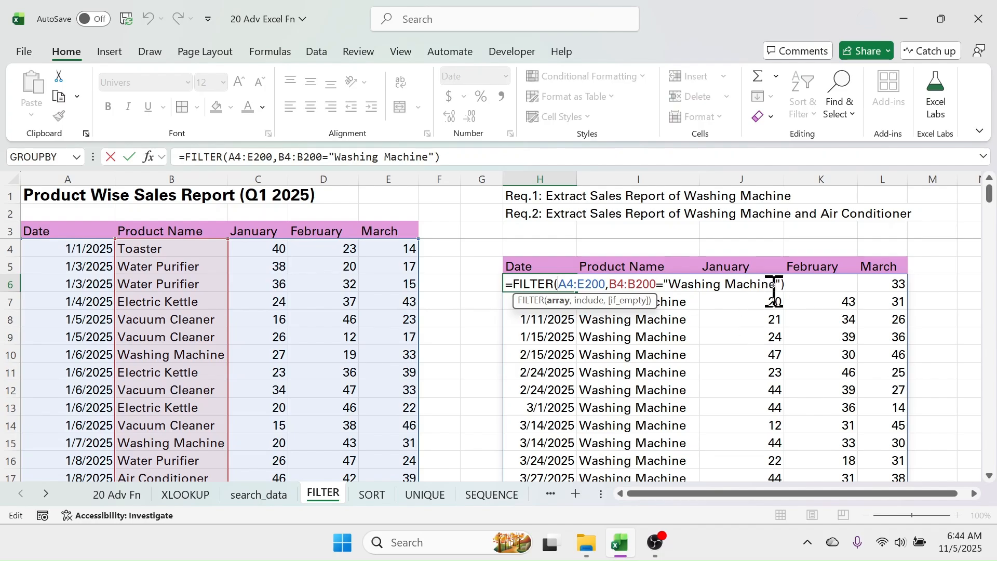
left_click(610, 283)
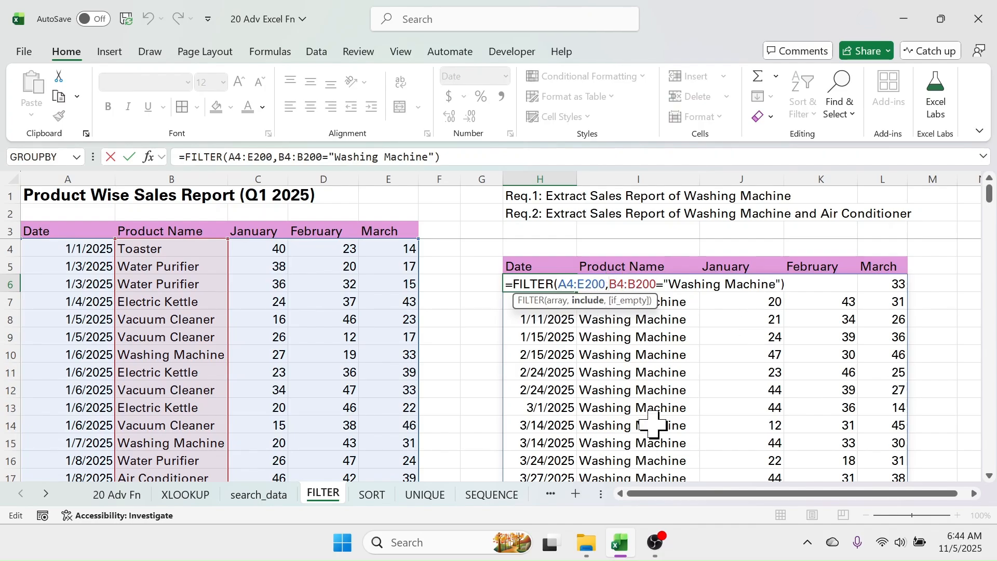
type("(")
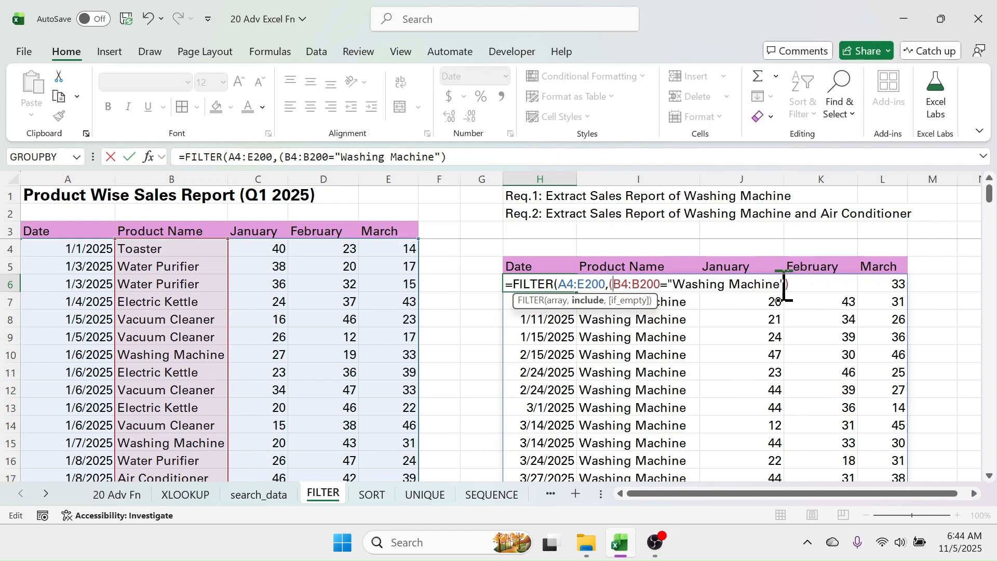
left_click(801, 285)
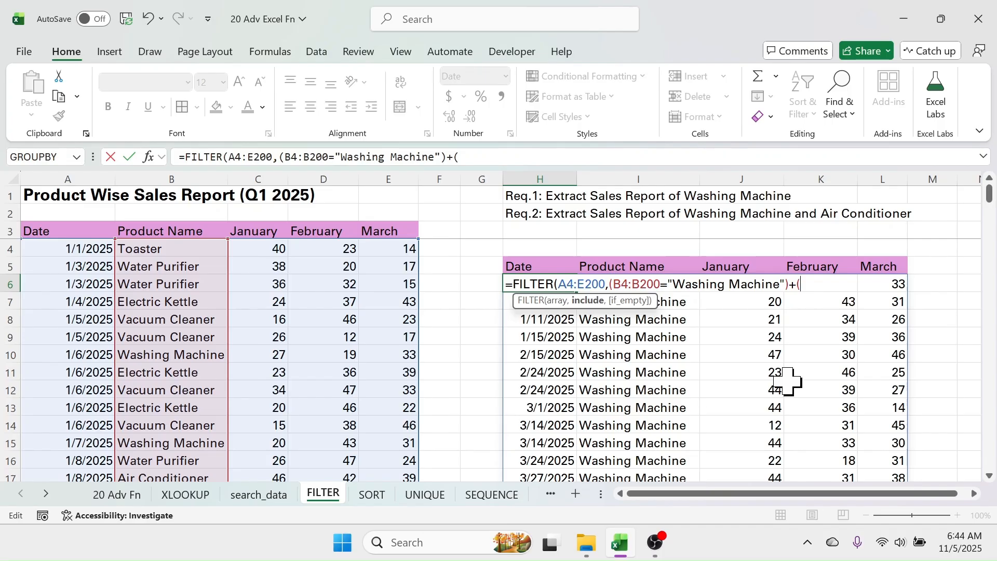
Enter B4:B200="Air Conditioner" as the second condition of the FILTER formula
left_click(168, 251)
key("shift+Down")
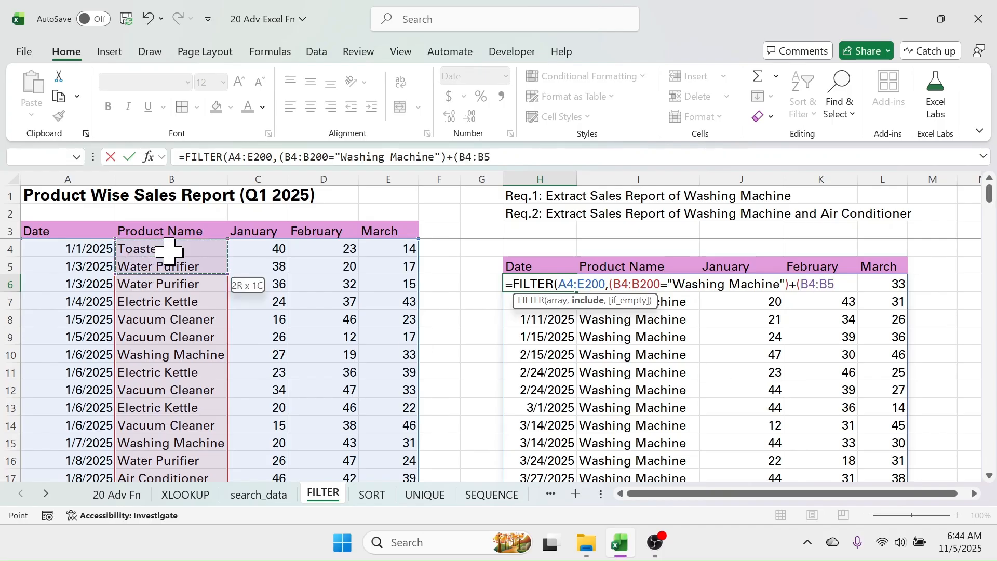
key("ctrl+shift+Down")
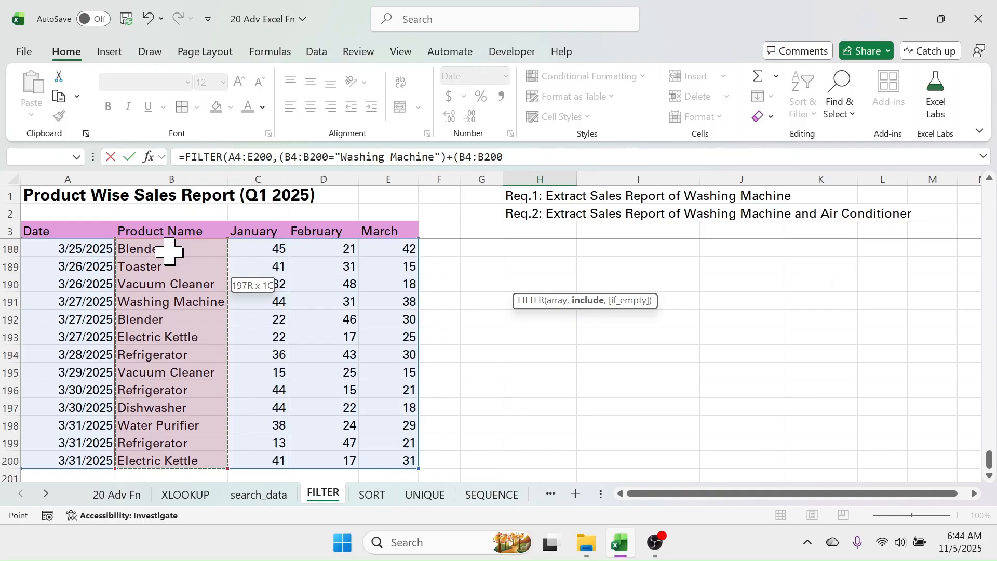
scroll(168, 251, "up", 20)
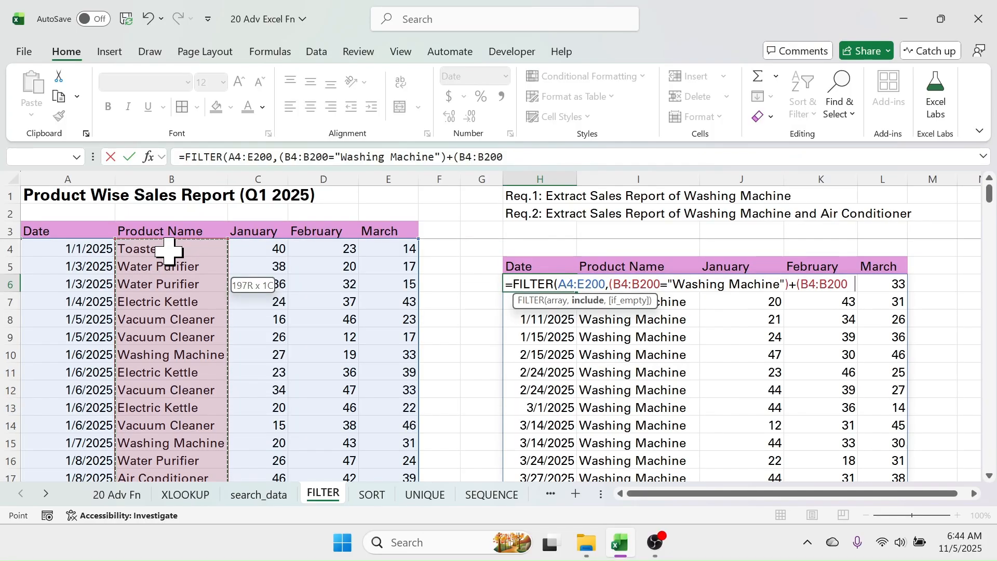
type("=\"Air Conditioner")
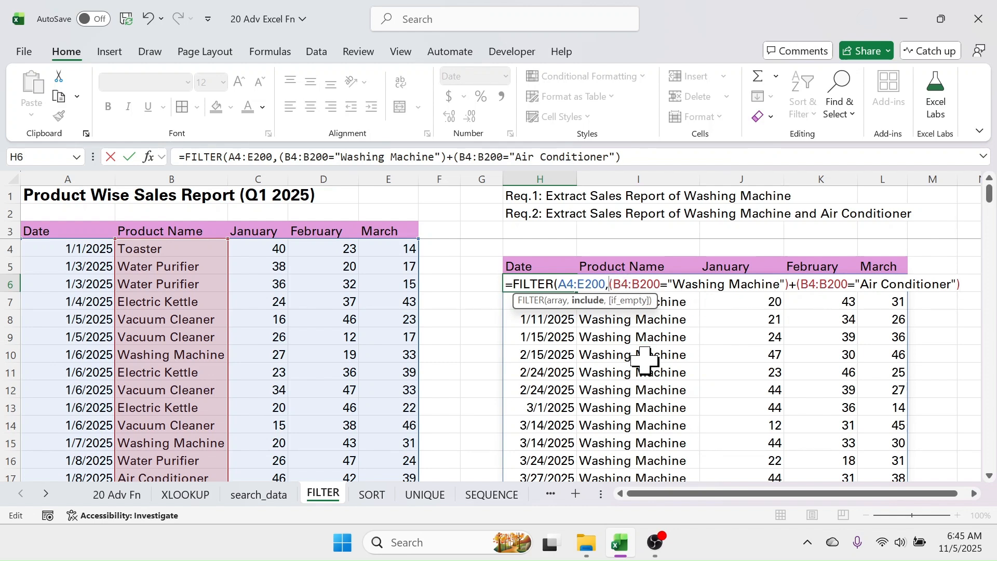
Wrap both product conditions in an outer pair of parentheses, complete the formula and look over the extracted rows
type("(")
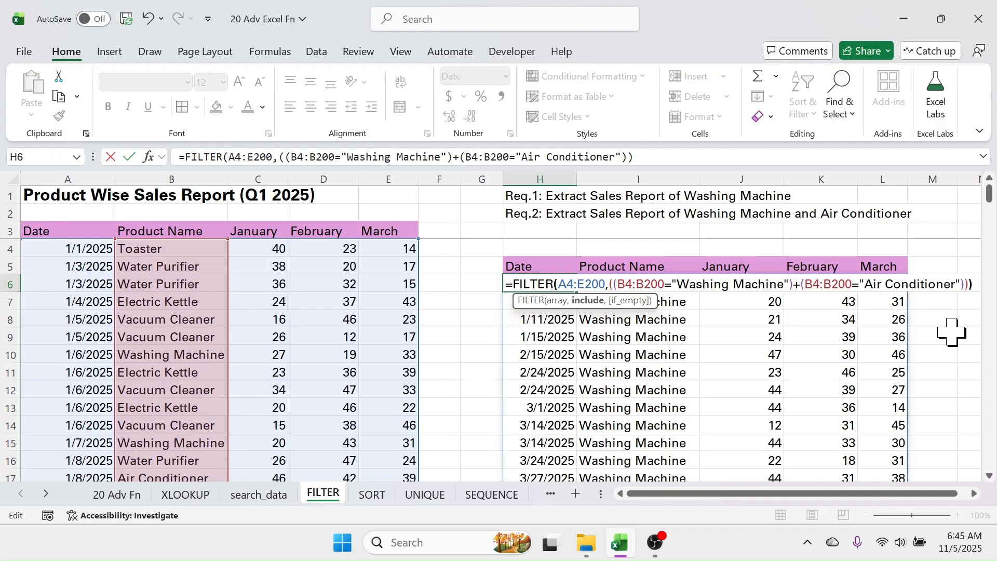
type(")")
key("Return")
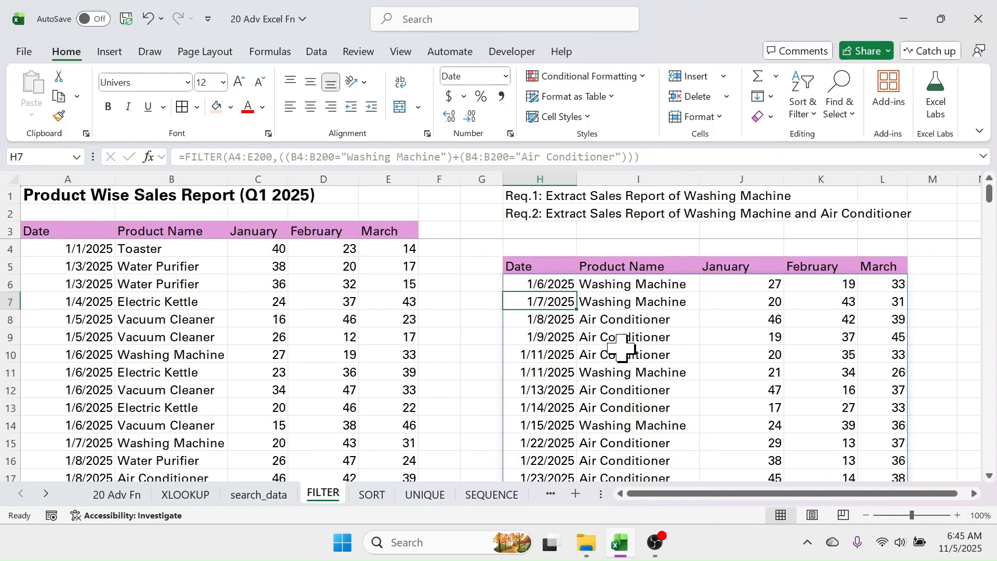
scroll(566, 347, "down", 9)
scroll(563, 347, "up", 9)
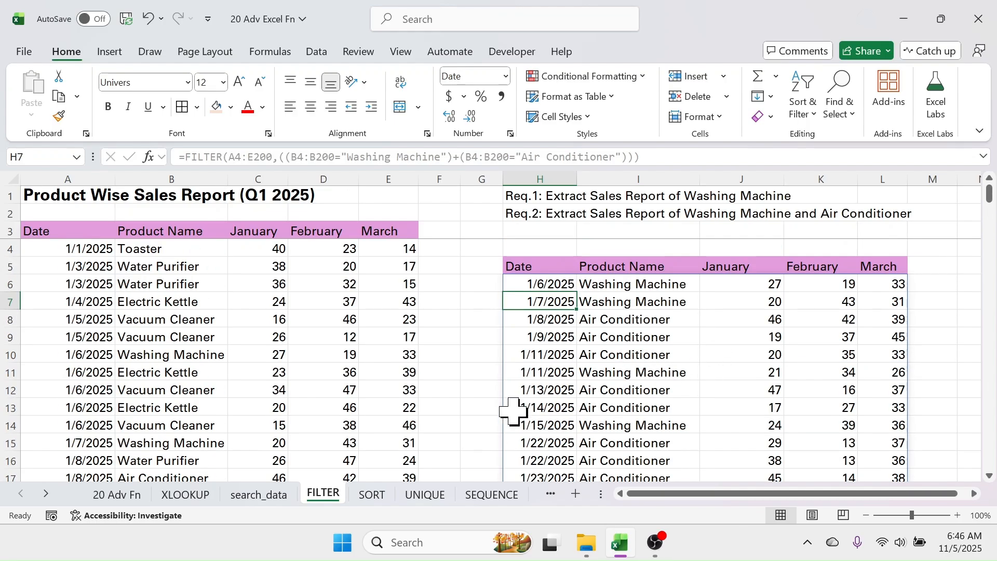
On the SORT sheet, enter the requirement "req:2 sort the product name in alphabetical order" in H3
left_click(371, 493)
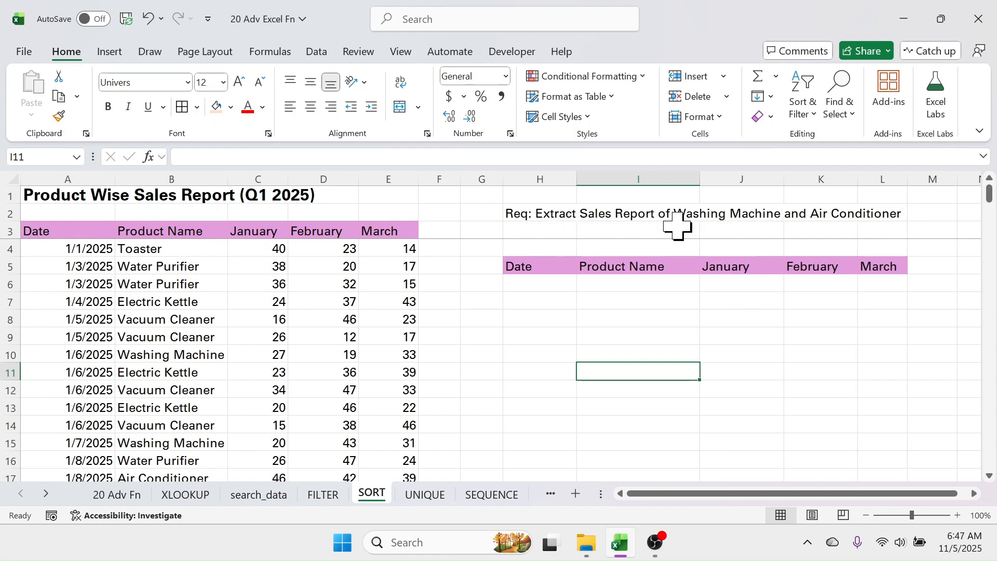
left_click(553, 229)
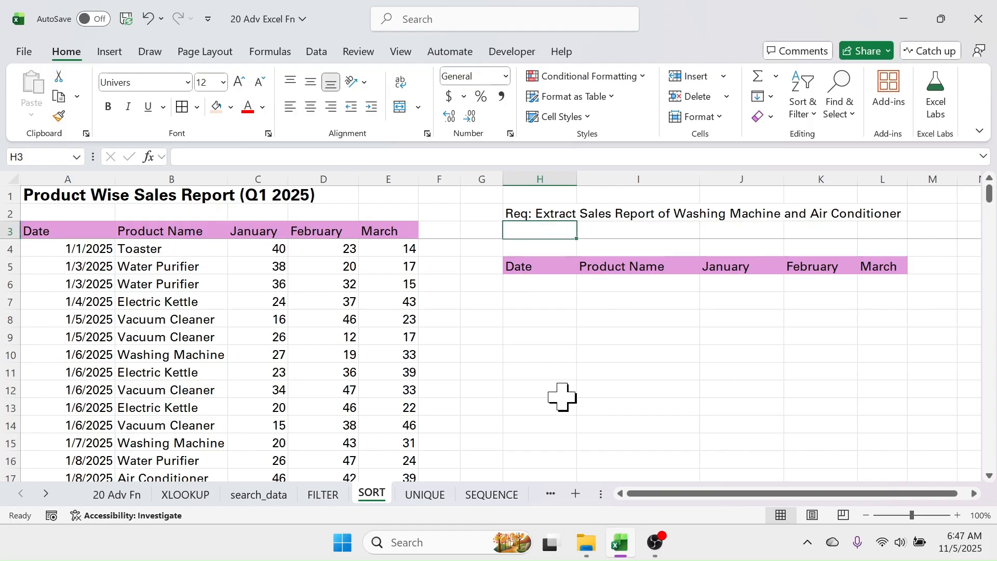
type("req:2 sort the product name in alphabetical o")
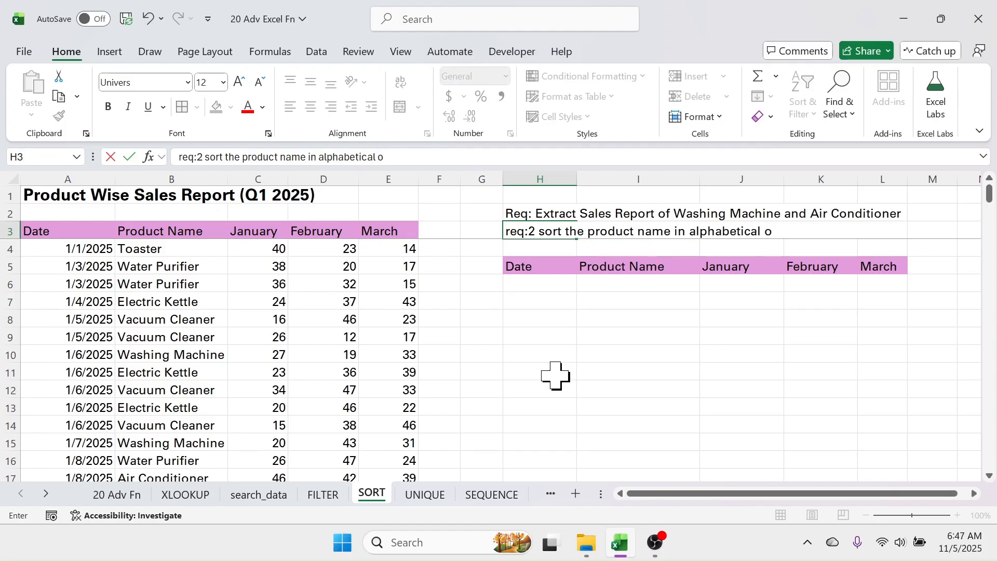
type("rde")
key("Return")
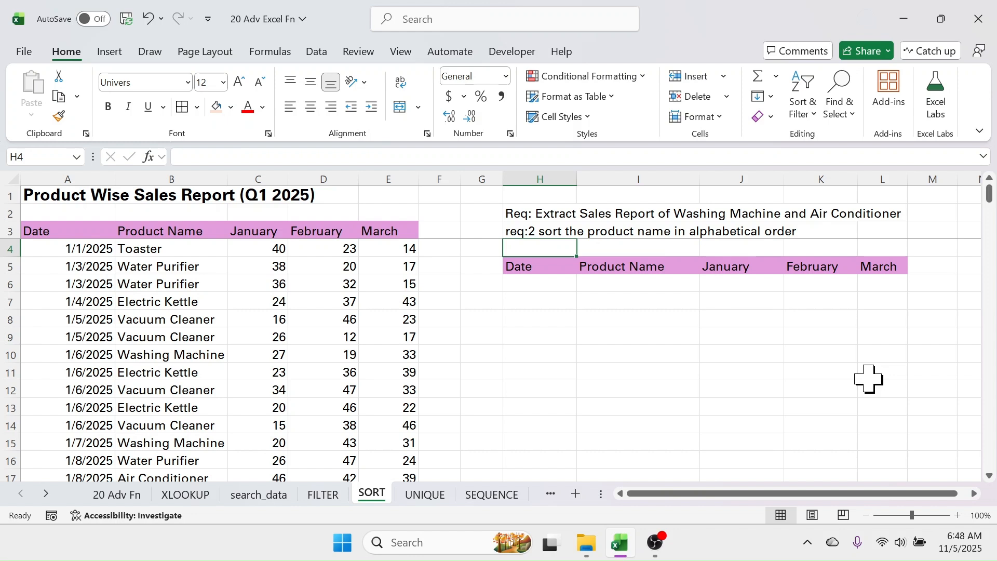
Start a FILTER formula in H6 with array A4:E200 and the first condition B4:B200="Washing Machine" inside double opening parentheses
left_click(538, 283)
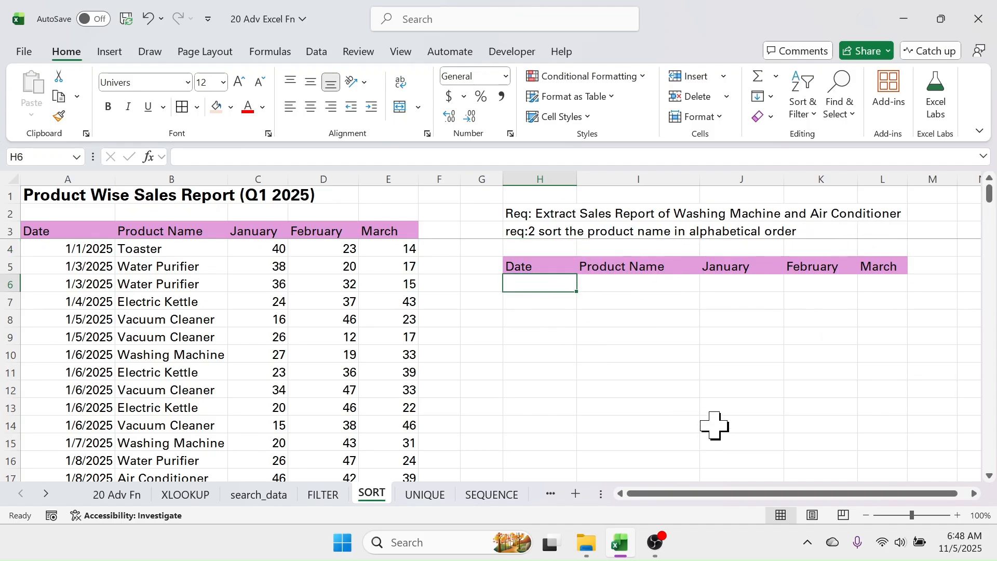
type("=FILTER(")
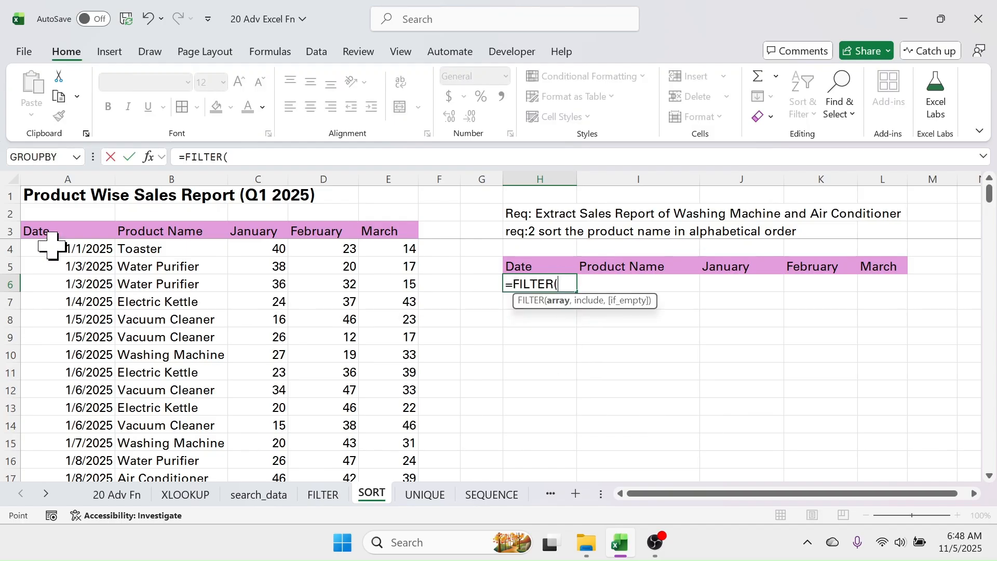
left_click_drag(73, 252, 387, 334)
key("ctrl+shift+Down")
type(",((")
left_click(156, 249)
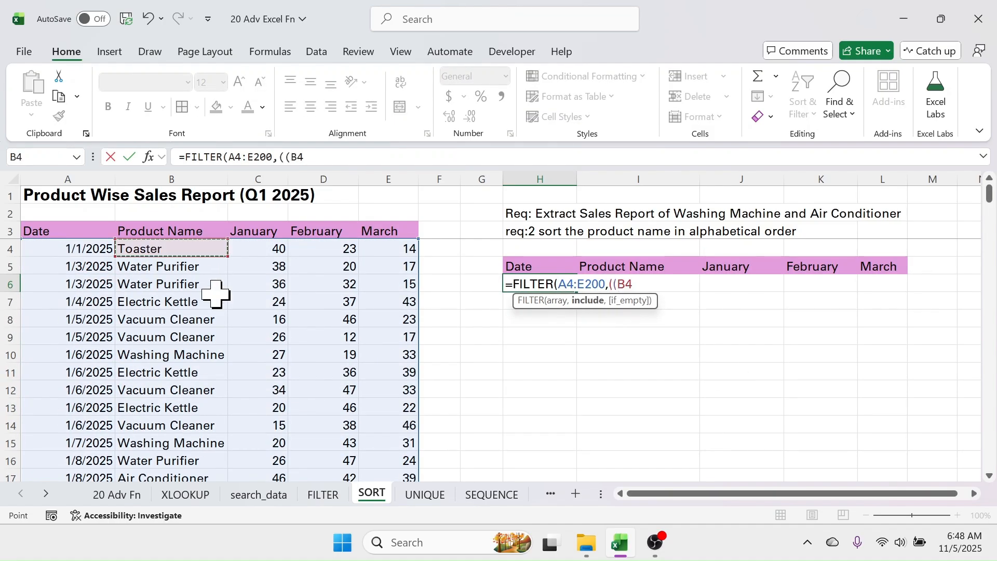
key("ctrl+shift+Down")
type("=\"Washing Machine")
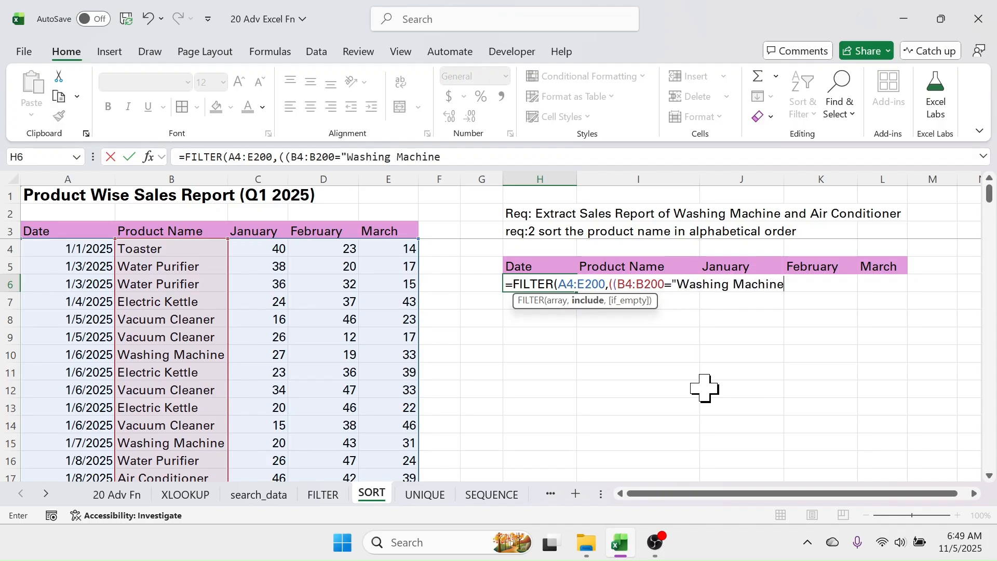
Add the second condition B4:B200="Air Conditioner" to the FILTER formula with + and complete the formula
type("\")+(")
left_click(172, 248)
key("ctrl+shift+Down")
type("=\"Air Conditioner\")))")
key("Return")
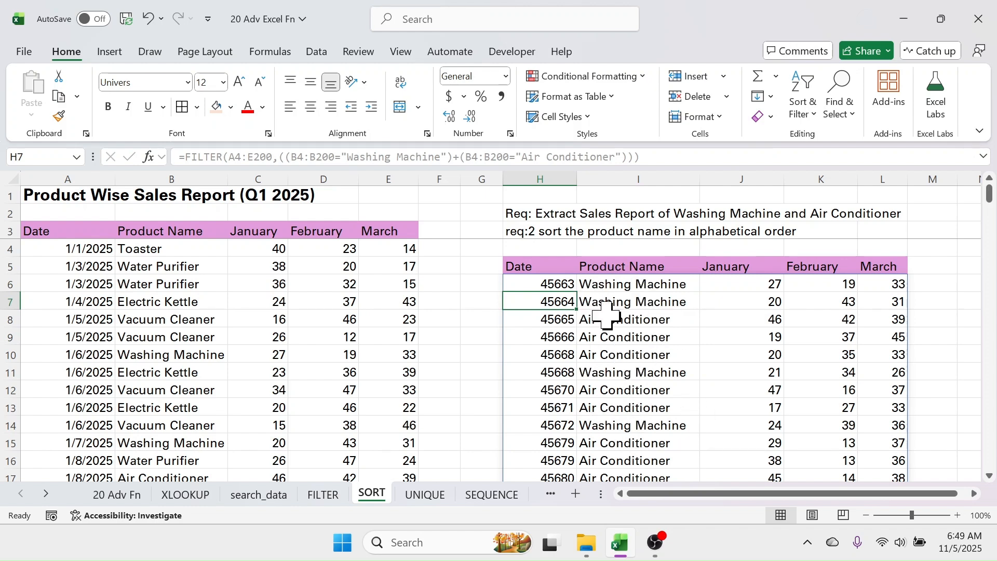
Look over the extracted rows, checking the order of the product names in the Product Name column
scroll(712, 438, "down", 3)
scroll(668, 438, "up", 3)
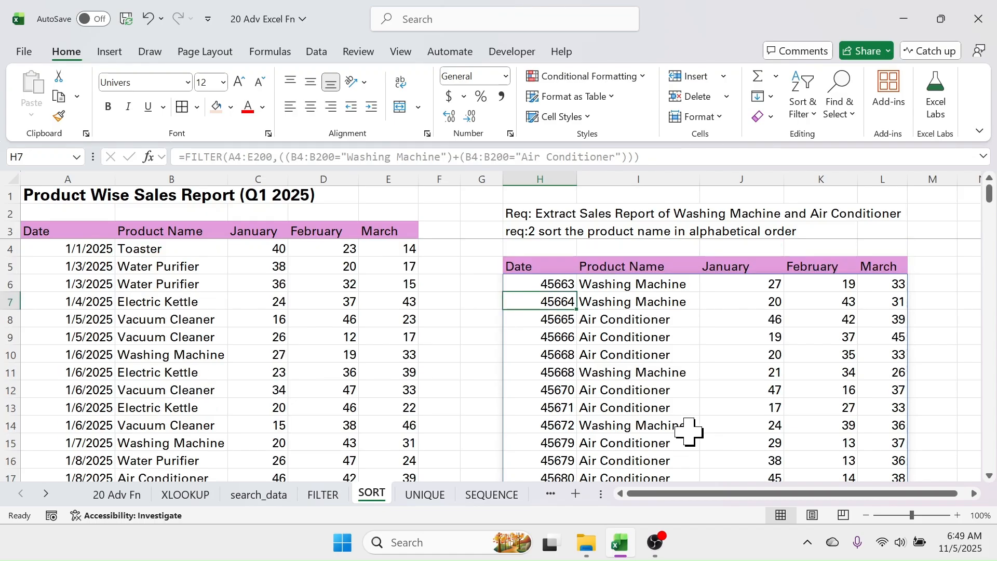
left_click(618, 300)
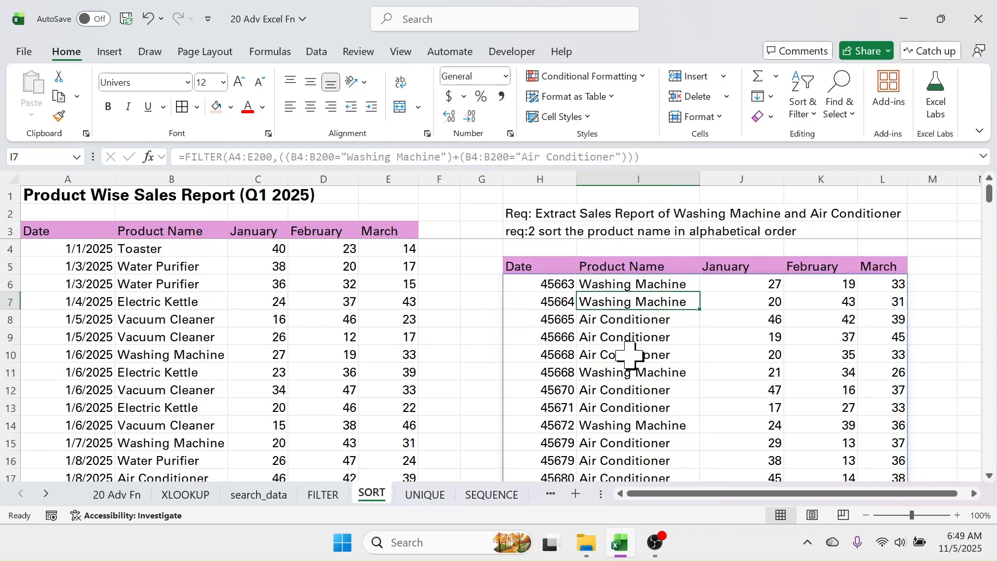
key("Down")
key("Down")
key("Down")
key("Down")
key("Down")
left_click(632, 461)
left_click(633, 418)
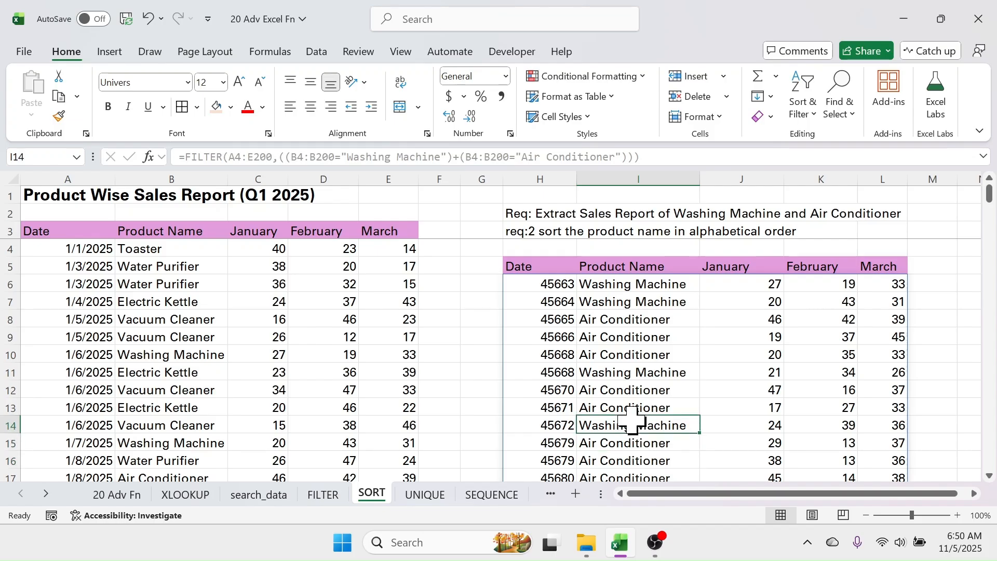
left_click(613, 318)
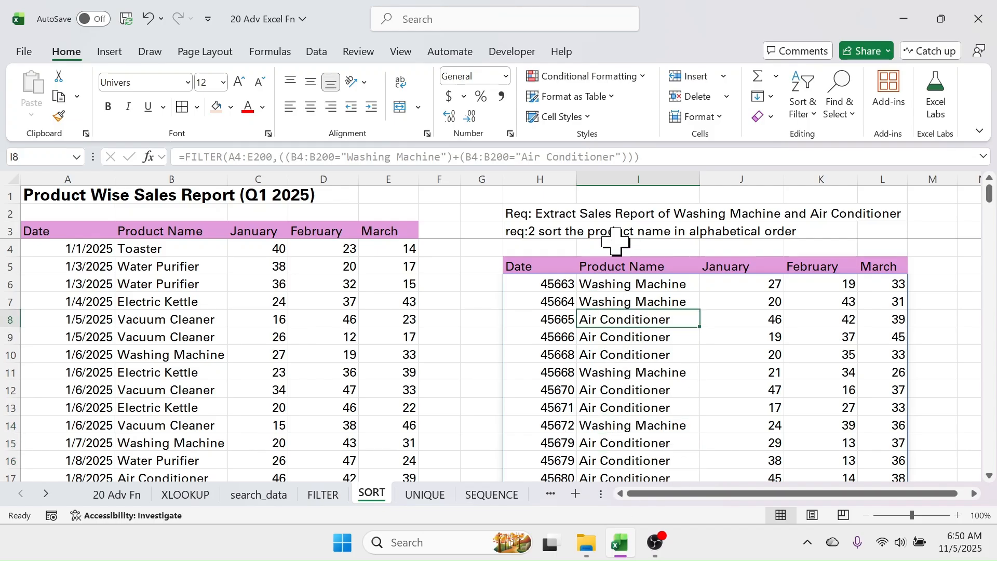
scroll(792, 438, "down", 3)
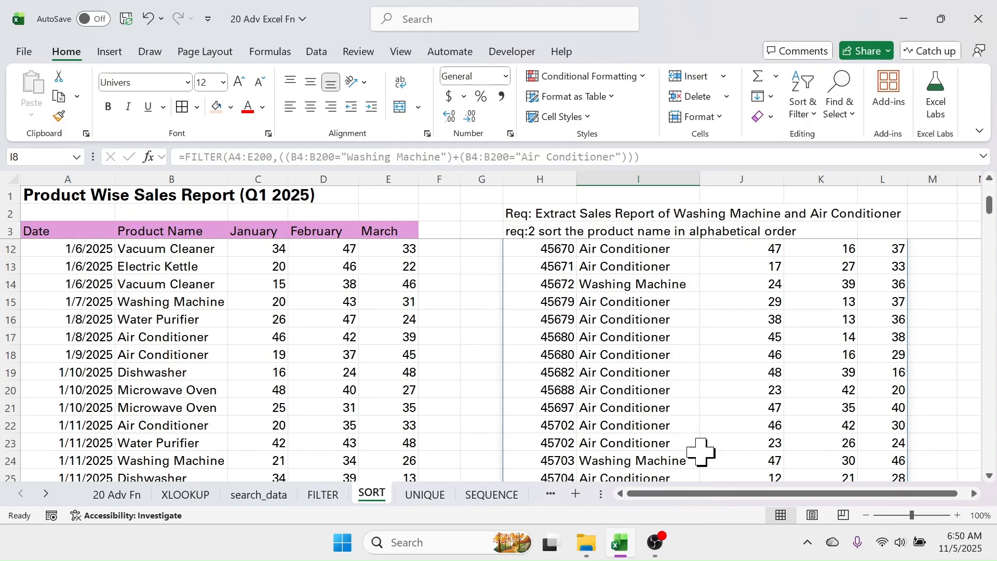
scroll(683, 349, "up", 3)
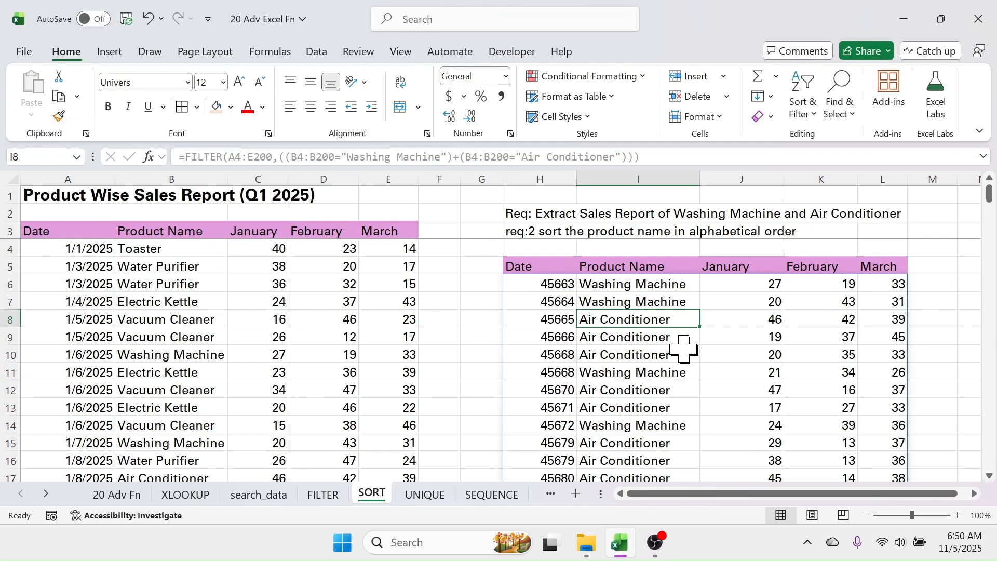
Reopen the formula in H6 and nest the FILTER function as the array of a SORT function
left_click(542, 285)
double_click(565, 284)
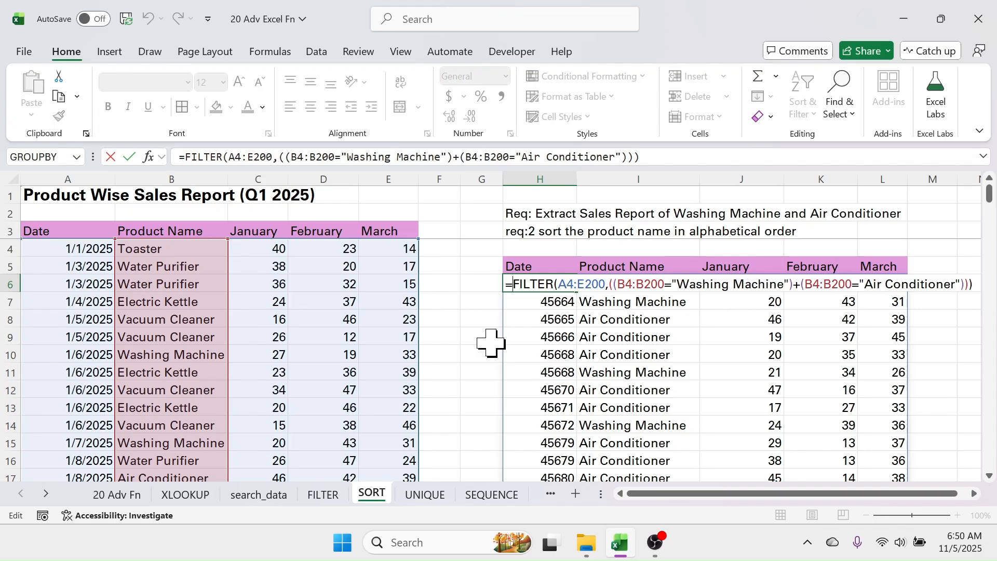
type("SORT")
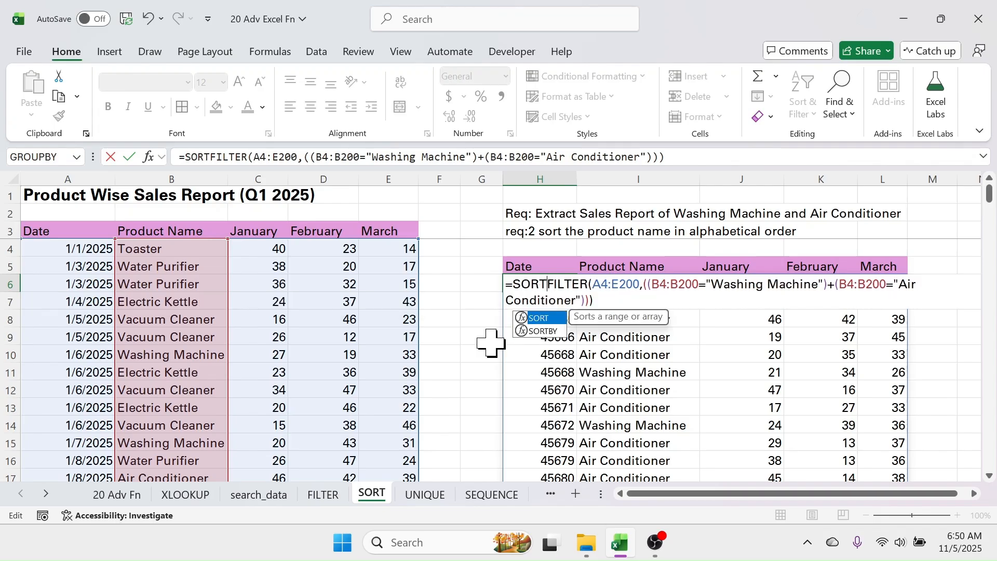
type("(")
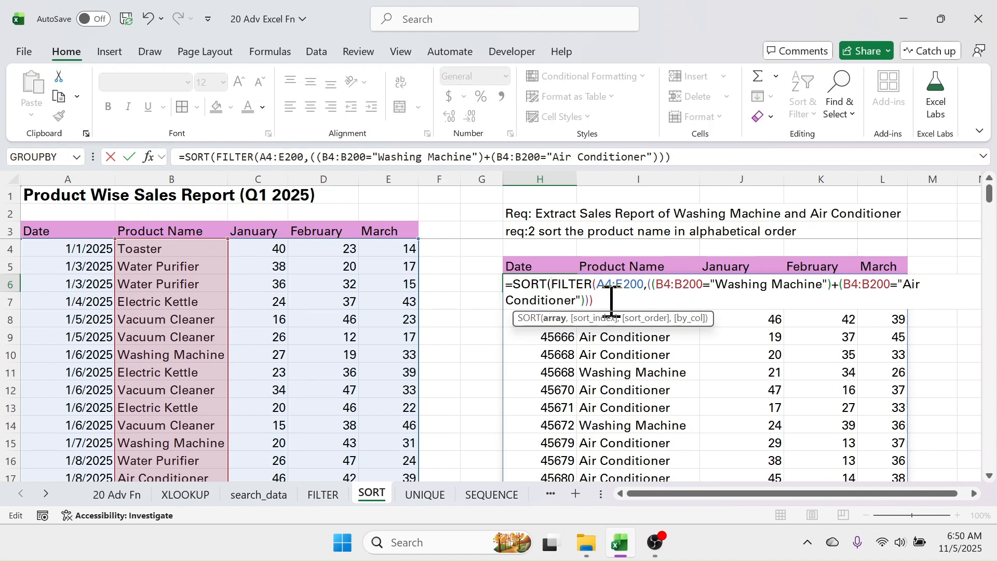
Give SORT the sort index 2 and ascending order 1, complete the formula and look over the sorted product names
type(",2")
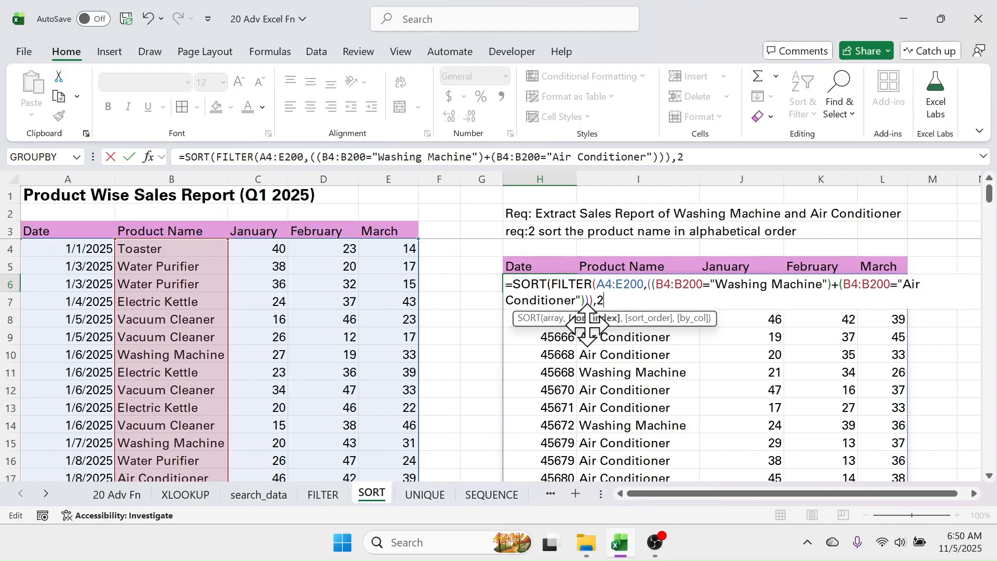
type(",")
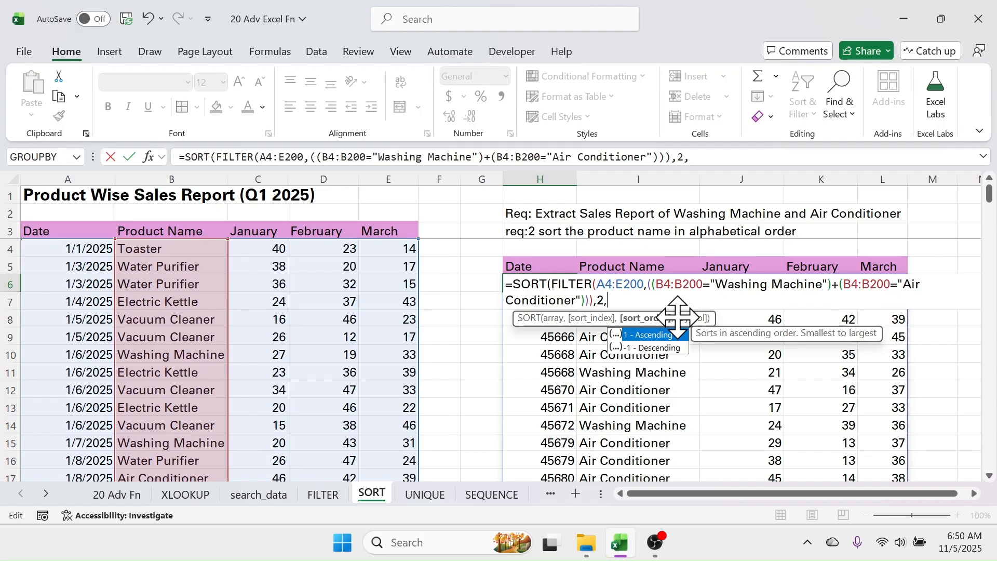
double_click(653, 335)
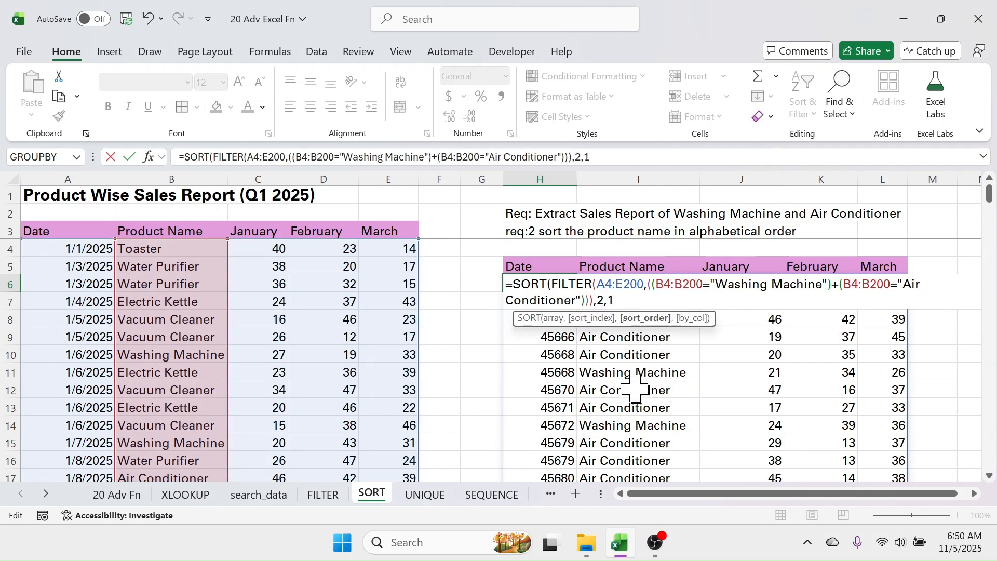
type(")")
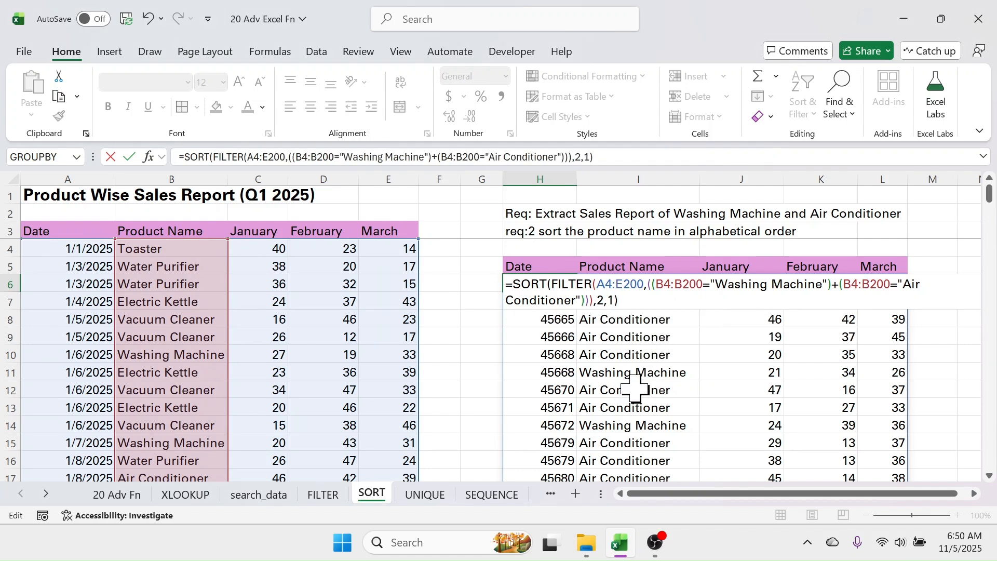
key("Return")
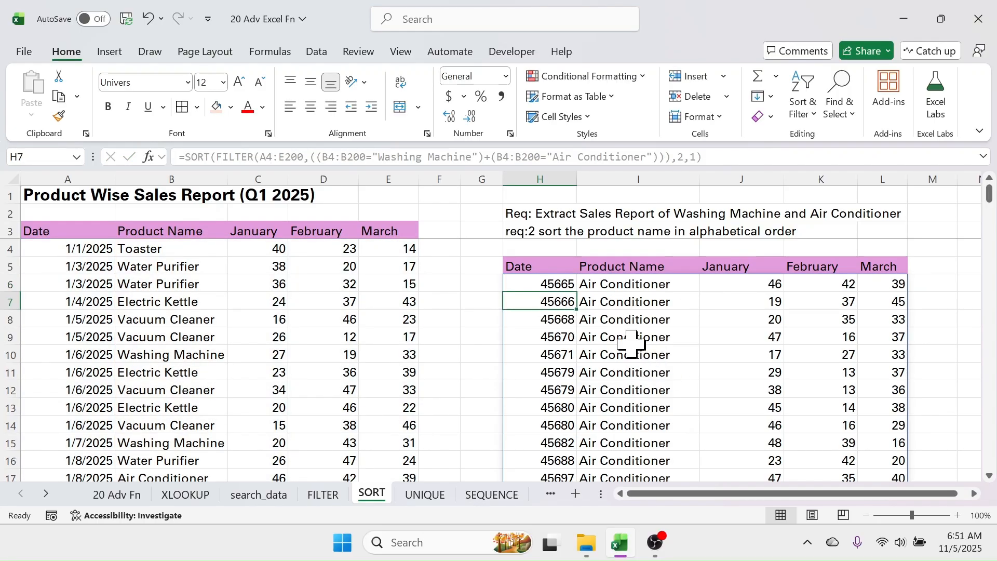
left_click_drag(617, 287, 625, 439)
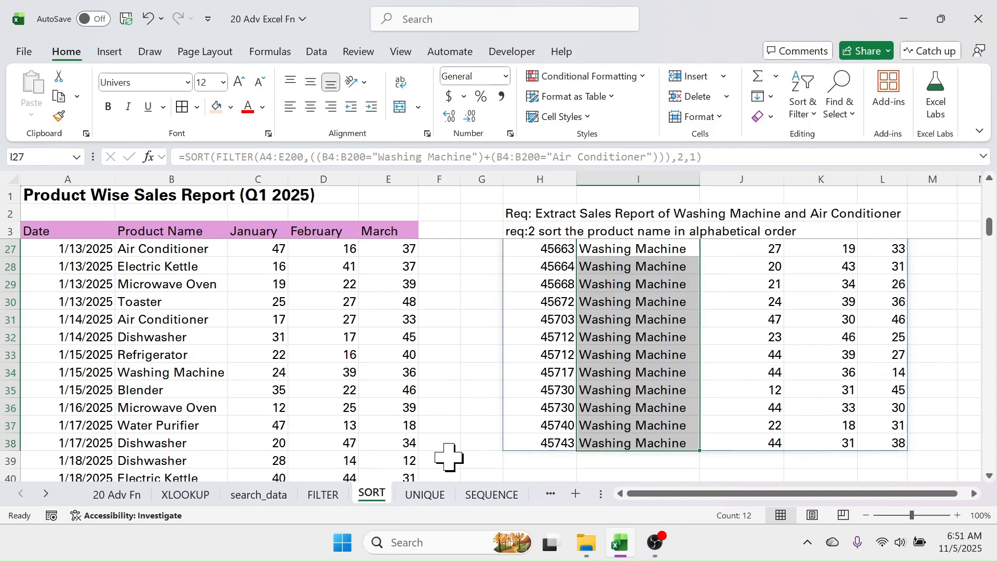
Open the UNIQUE sheet and look over the sales table and its Product Name column for repeated products
left_click(418, 495)
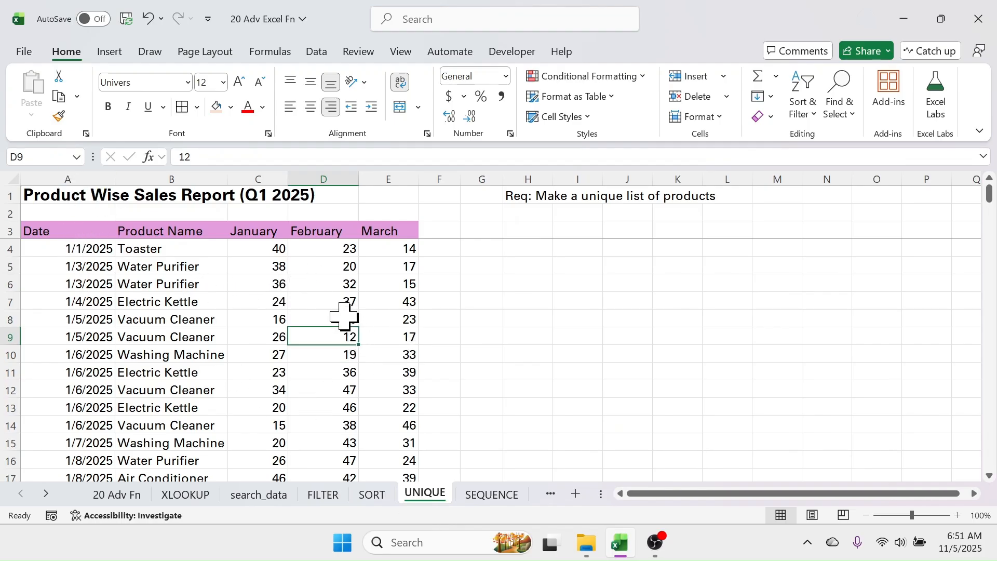
left_click(482, 353)
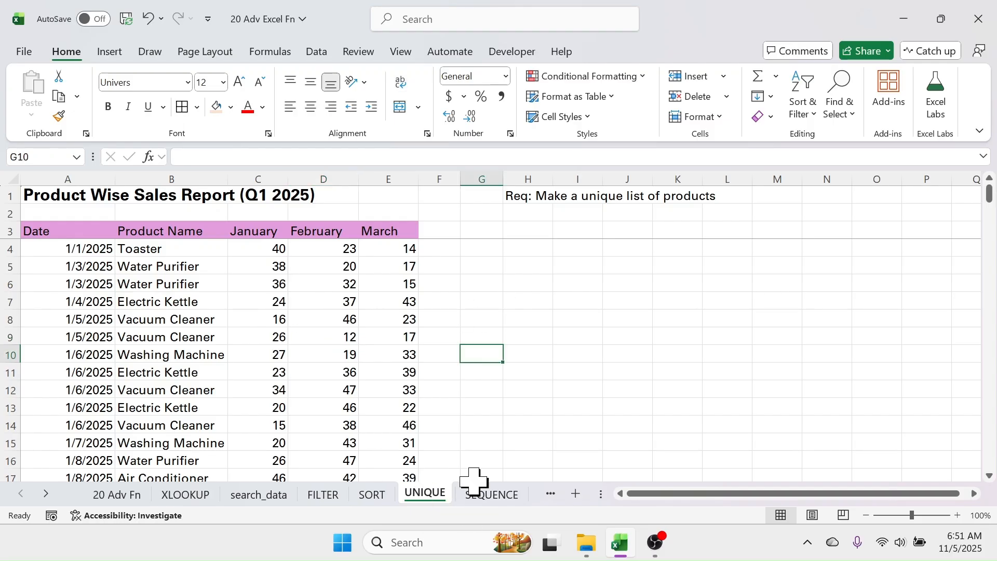
left_click_drag(104, 232, 383, 375)
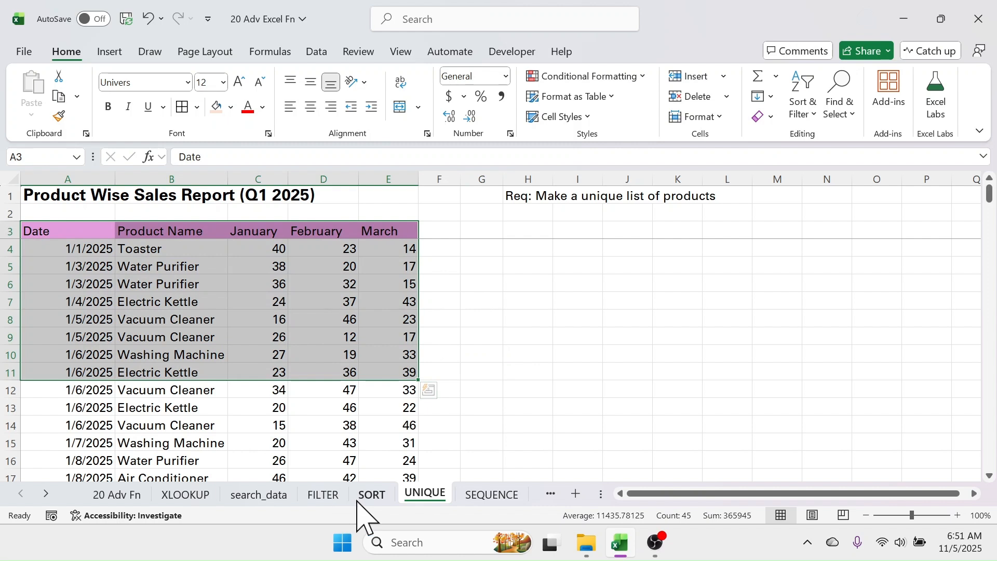
left_click(193, 283)
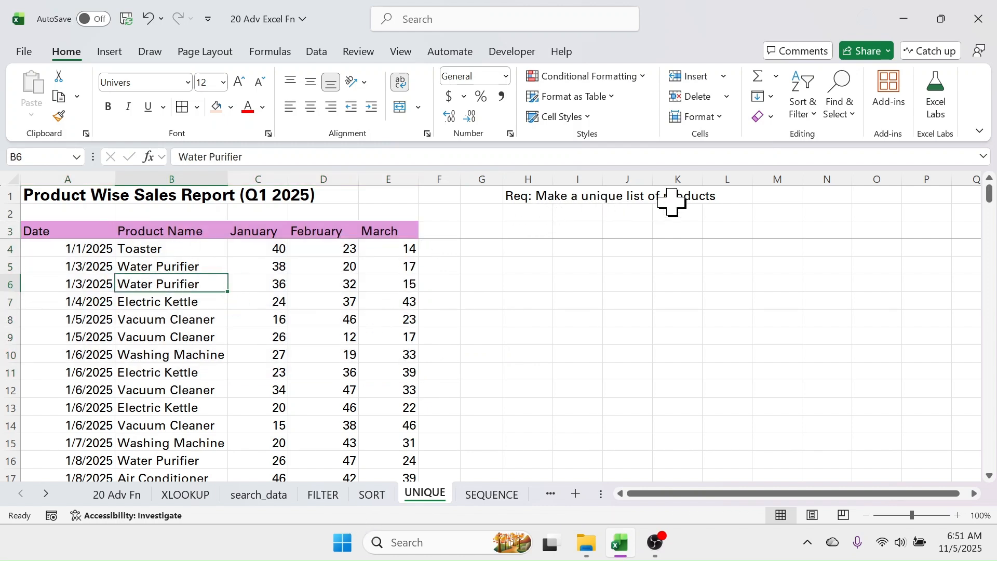
left_click_drag(192, 253, 196, 462)
scroll(186, 342, "up", 2)
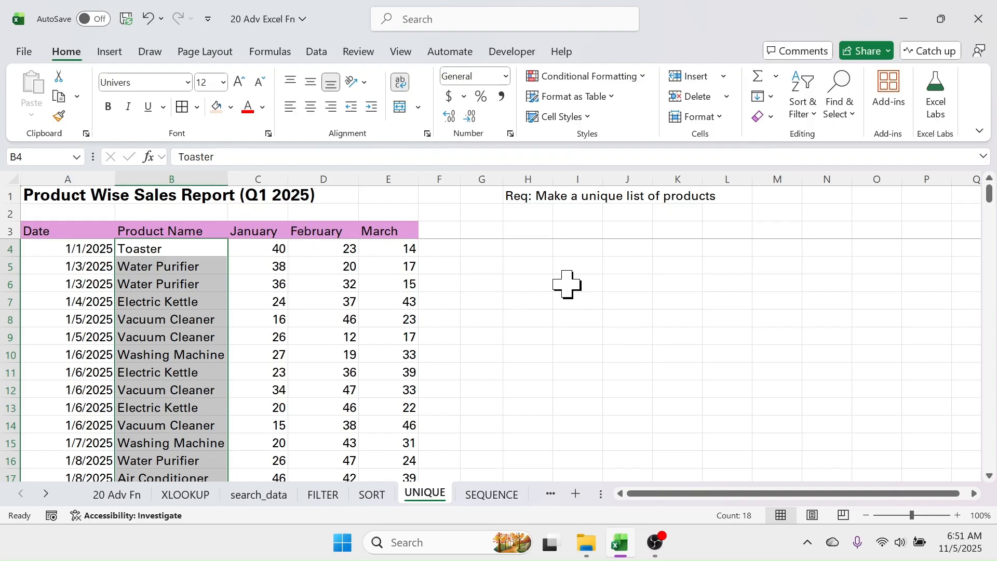
Enter =UNIQUE(B4:B200) in I5 to list each product name once
left_click(564, 266)
type("=UNIQUE")
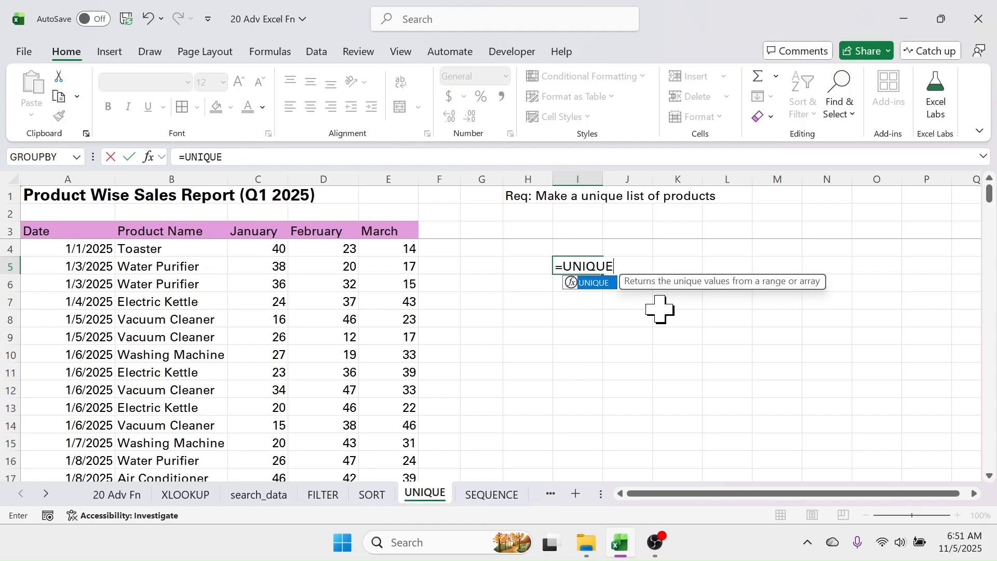
type("(")
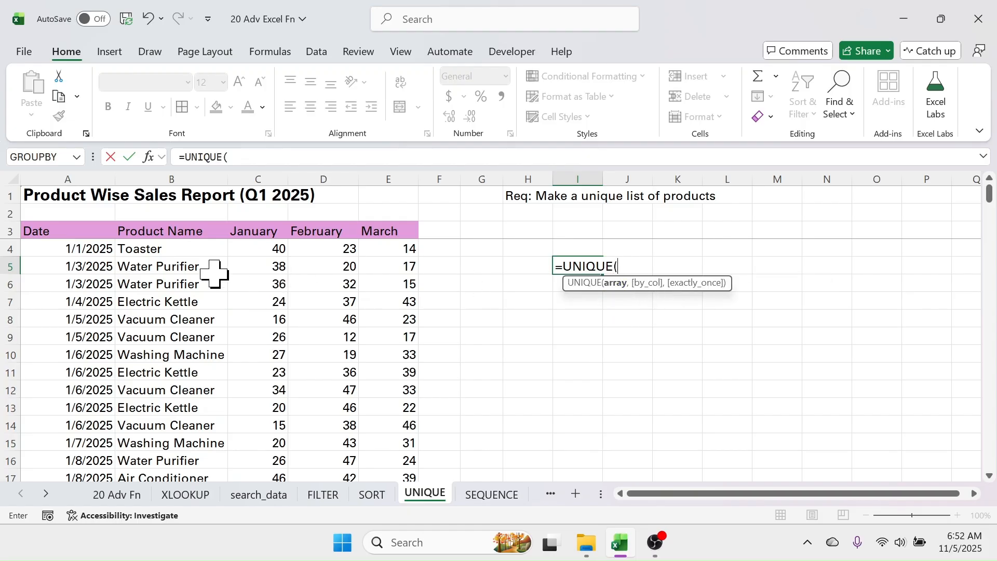
left_click_drag(171, 250, 167, 443)
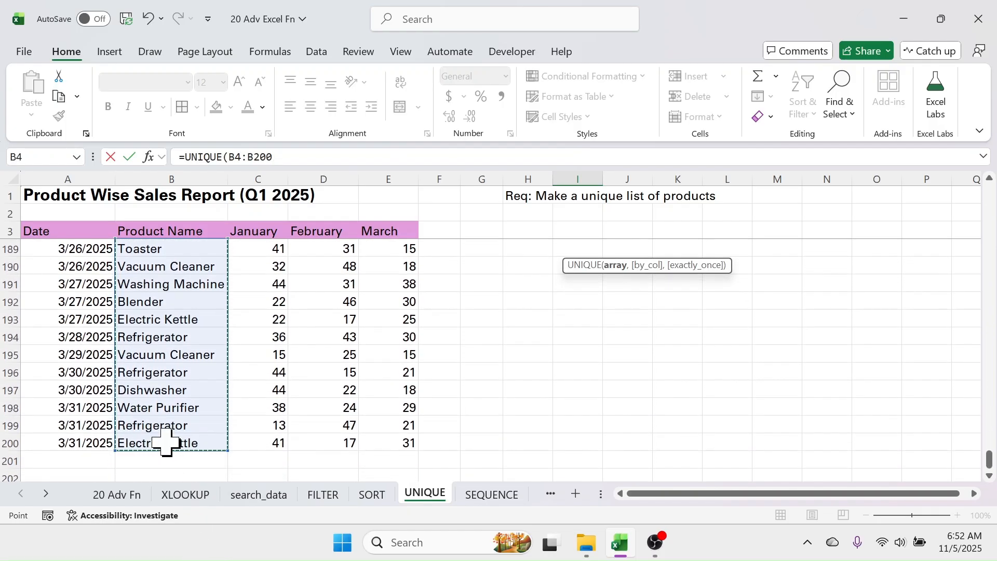
type(")")
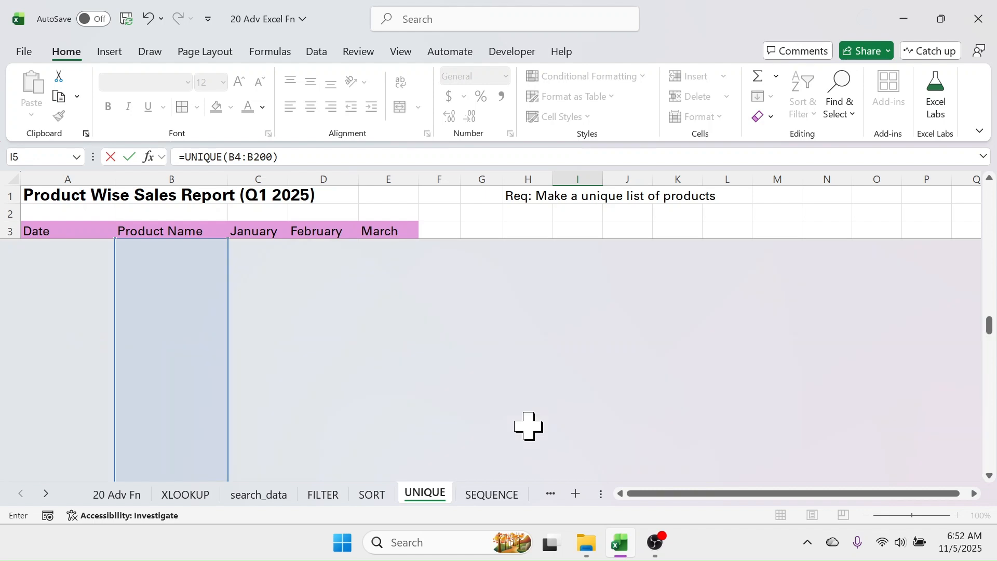
key("Return")
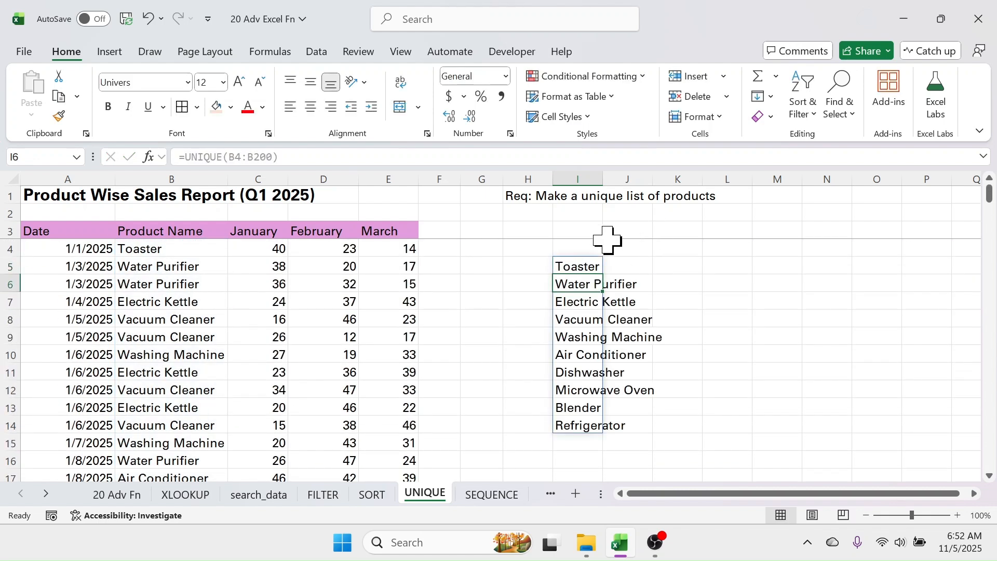
left_click(582, 267)
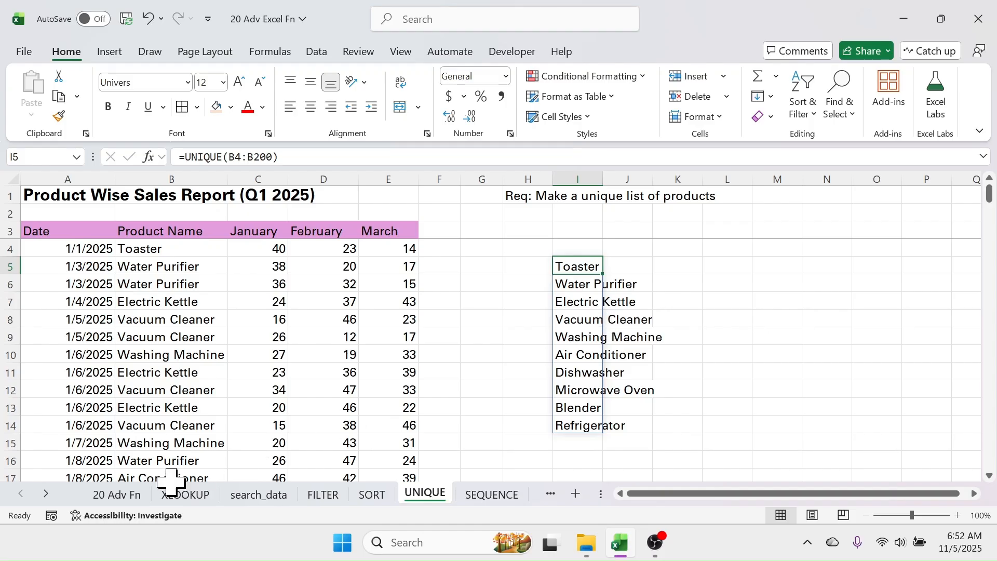
Open the SEQUENCE sheet and look over the Product Name list, the empty SN column and row 5
left_click(488, 494)
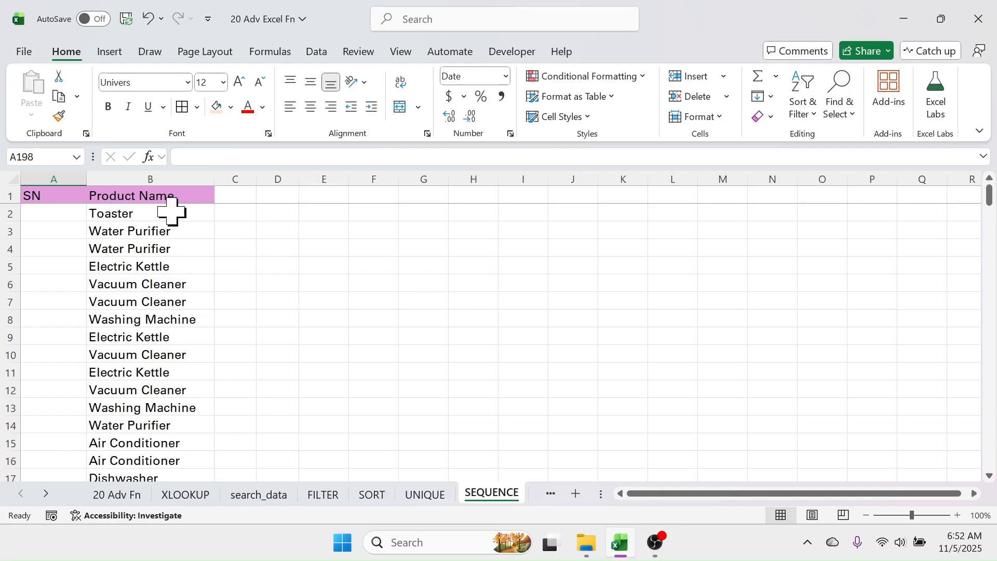
left_click_drag(169, 202, 167, 443)
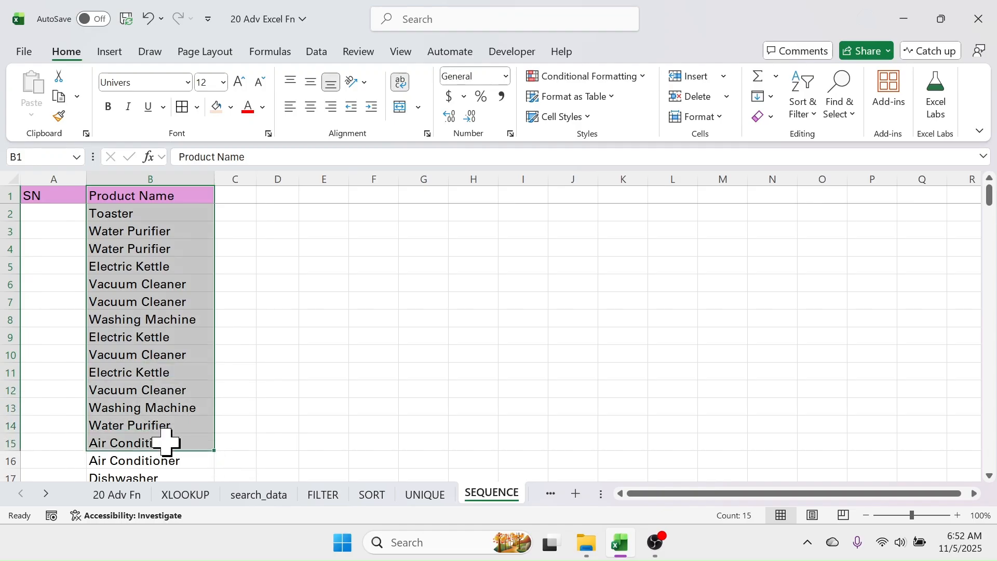
left_click(422, 265)
left_click(48, 213)
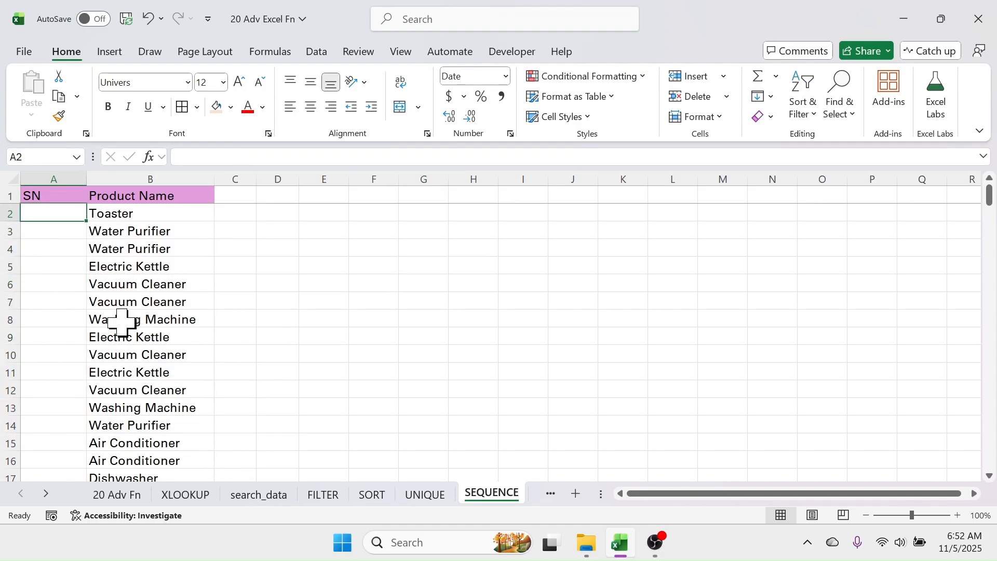
left_click(7, 267)
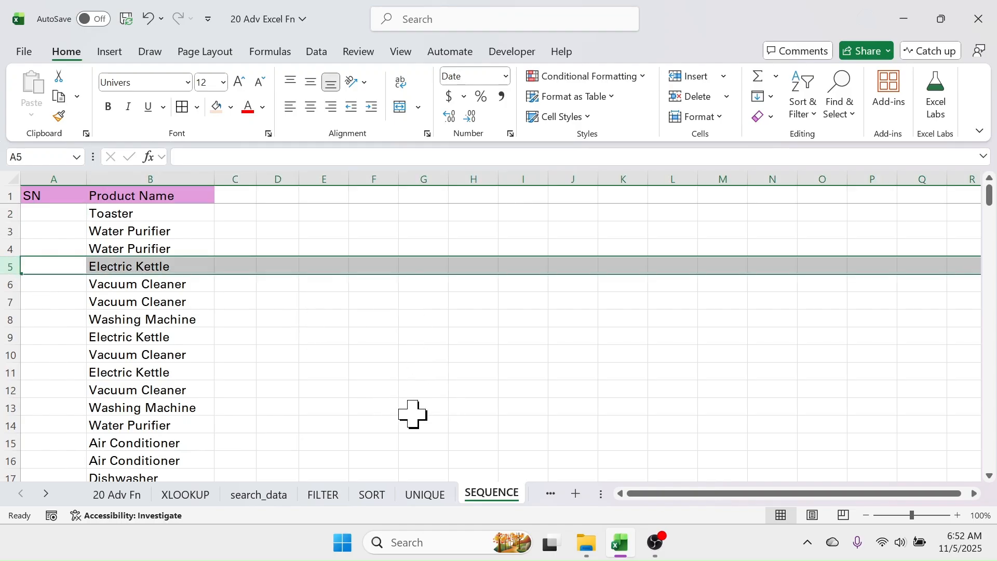
Begin a SEQUENCE formula in A2 and check how far the Product Name list runs for its rows argument
left_click(47, 217)
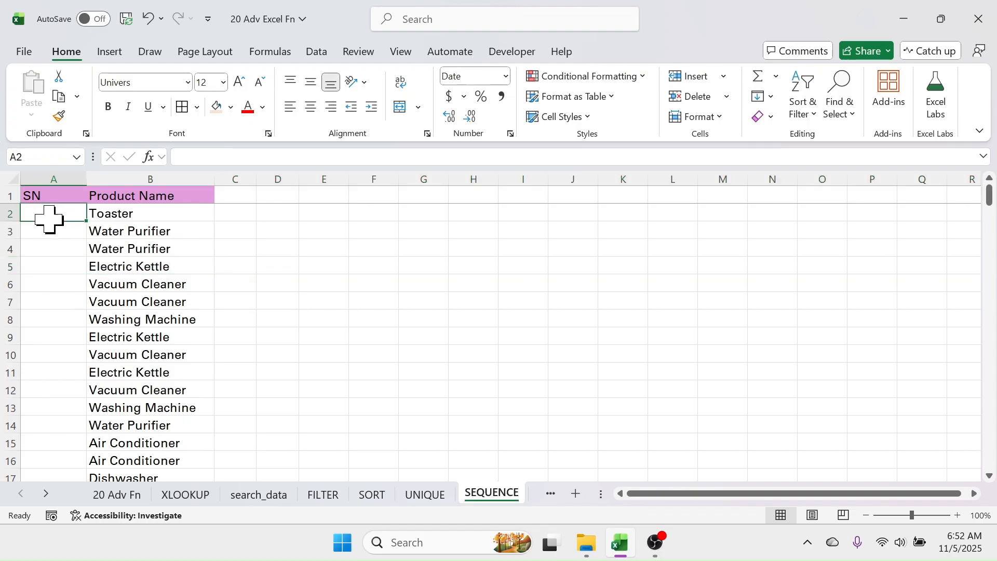
type("=S")
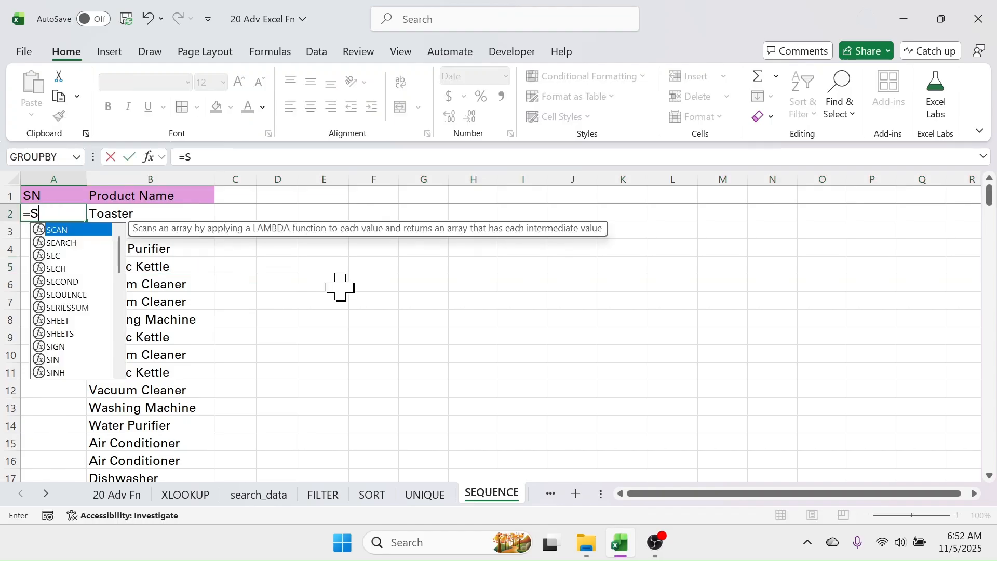
type("EQUENCE")
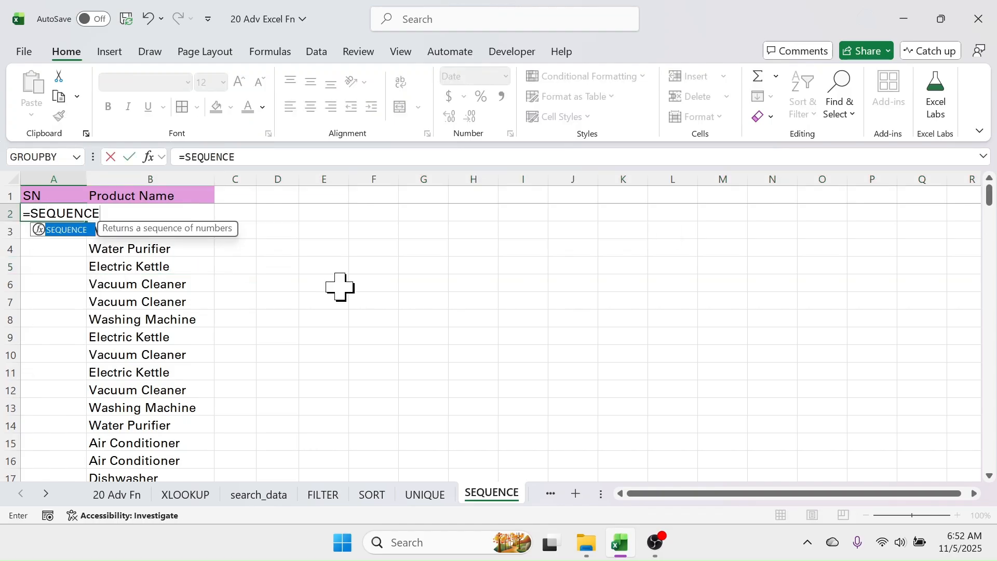
type("(")
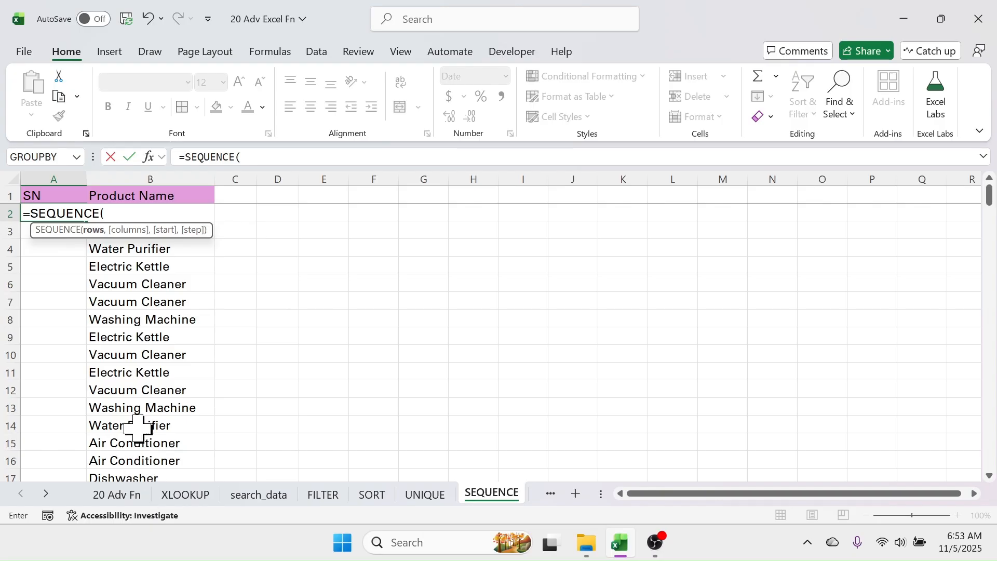
scroll(143, 404, "down", 16)
scroll(146, 405, "down", 20)
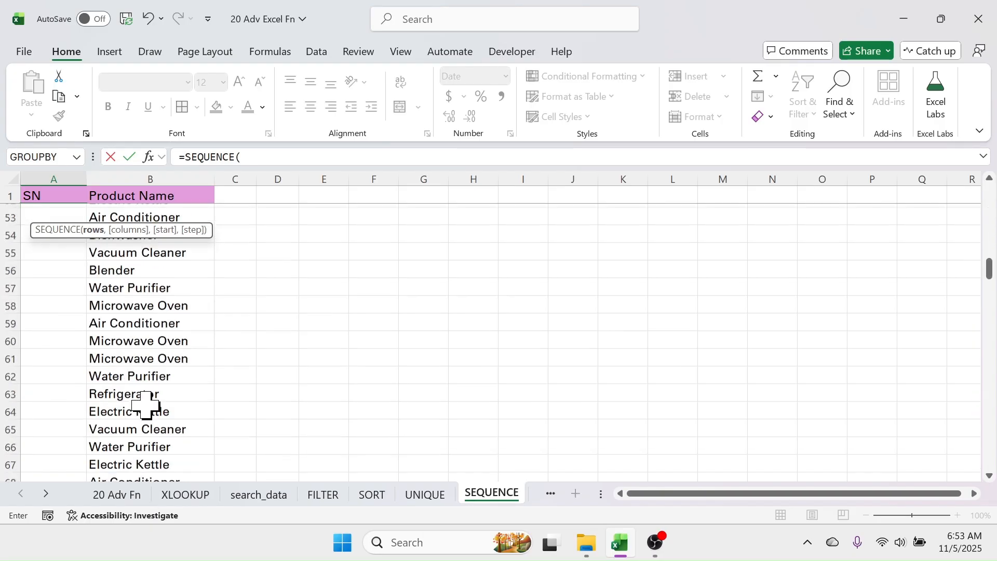
scroll(146, 405, "down", 16)
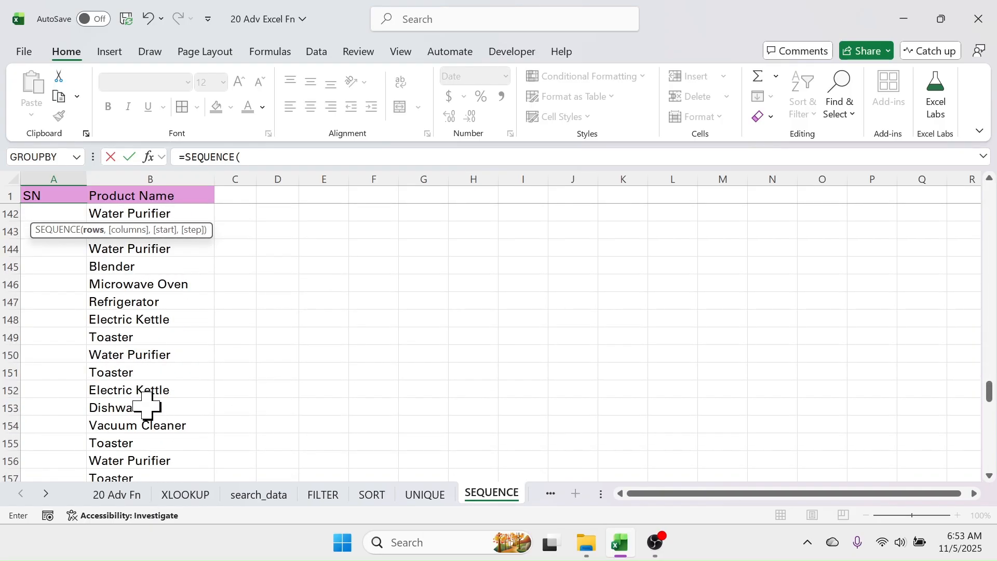
scroll(148, 363, "up", 20)
scroll(153, 362, "up", 20)
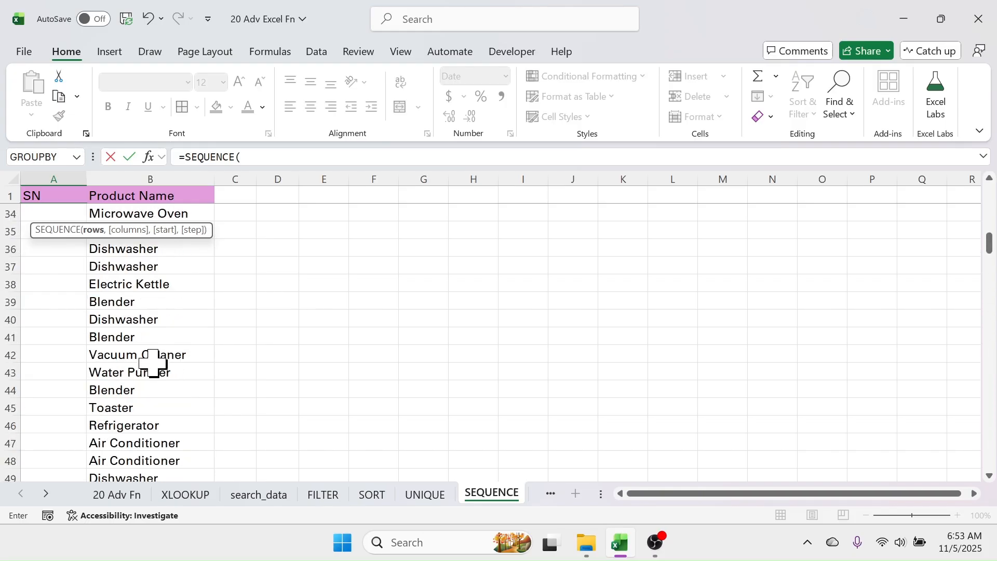
Give SEQUENCE the rows argument COUNTA(B:B)-1 and complete the formula to number every product
type("OUNTA")
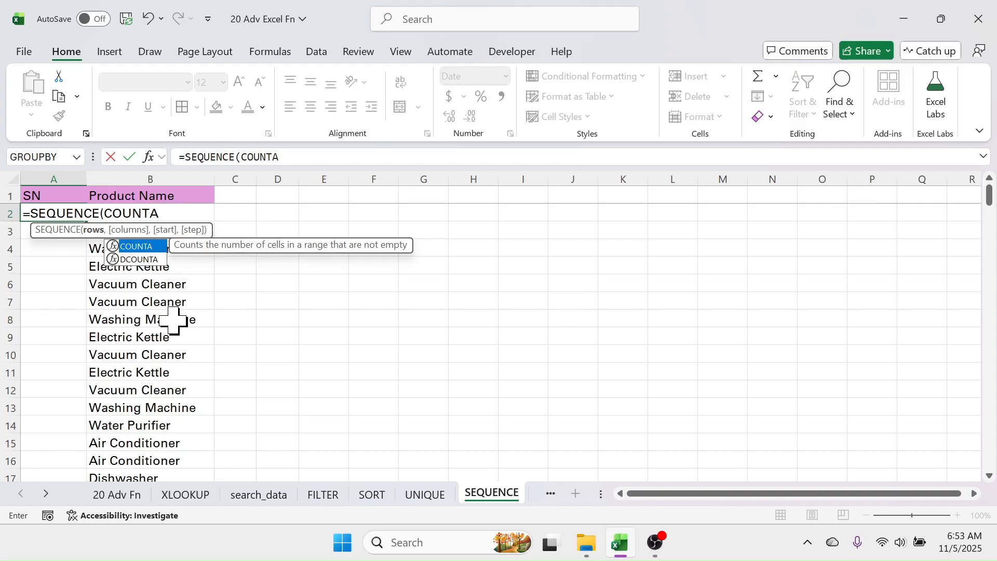
type("(")
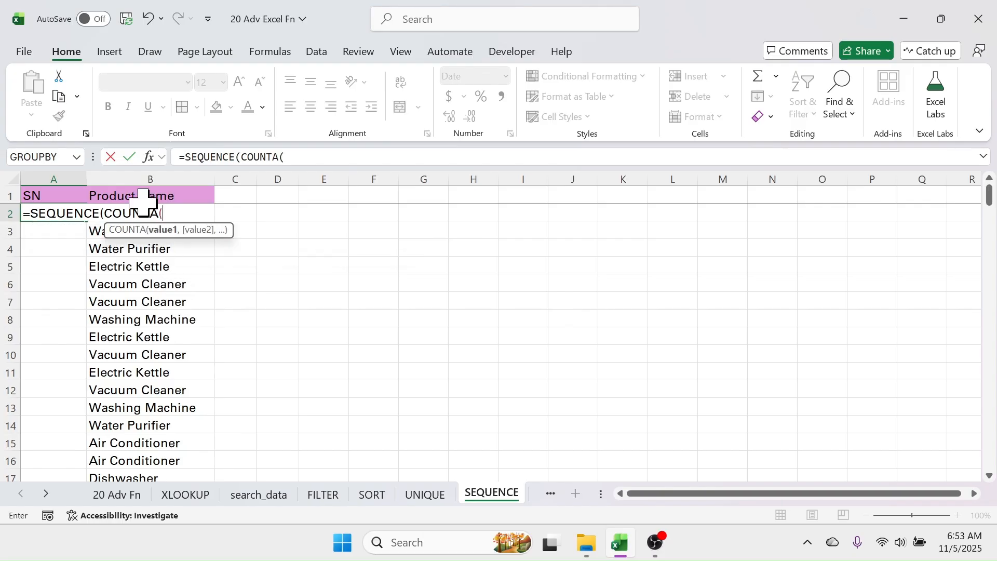
left_click(152, 171)
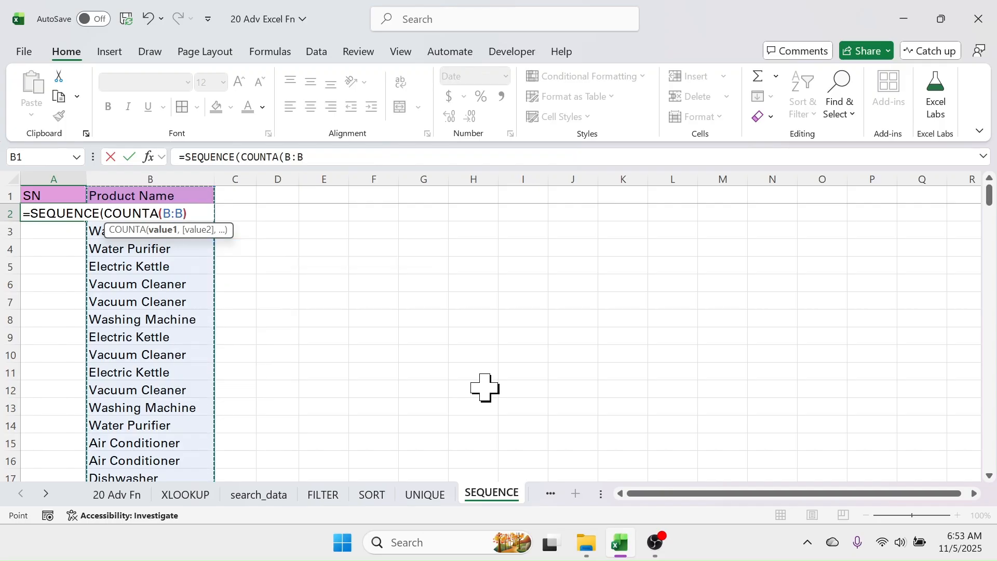
type(")")
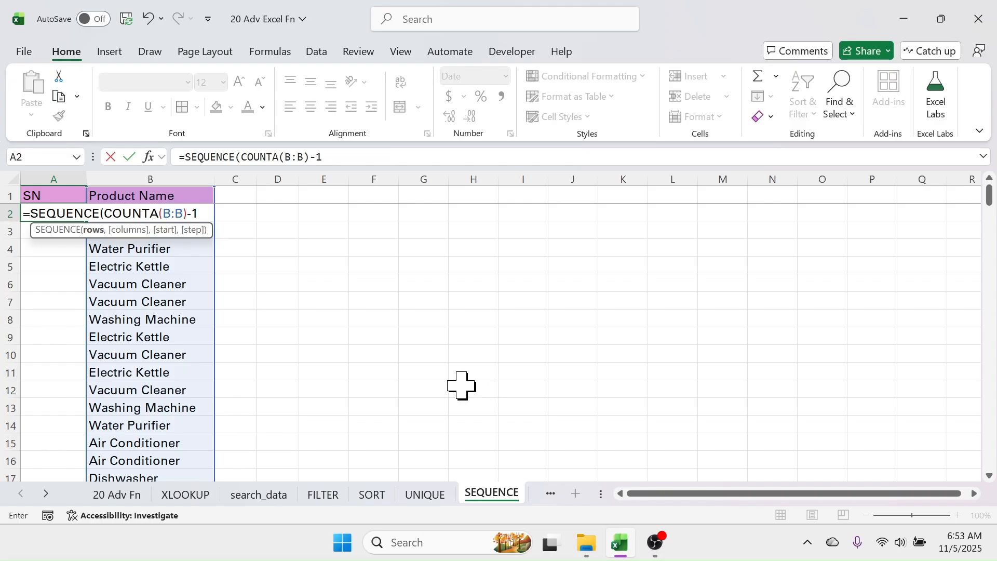
type("-1")
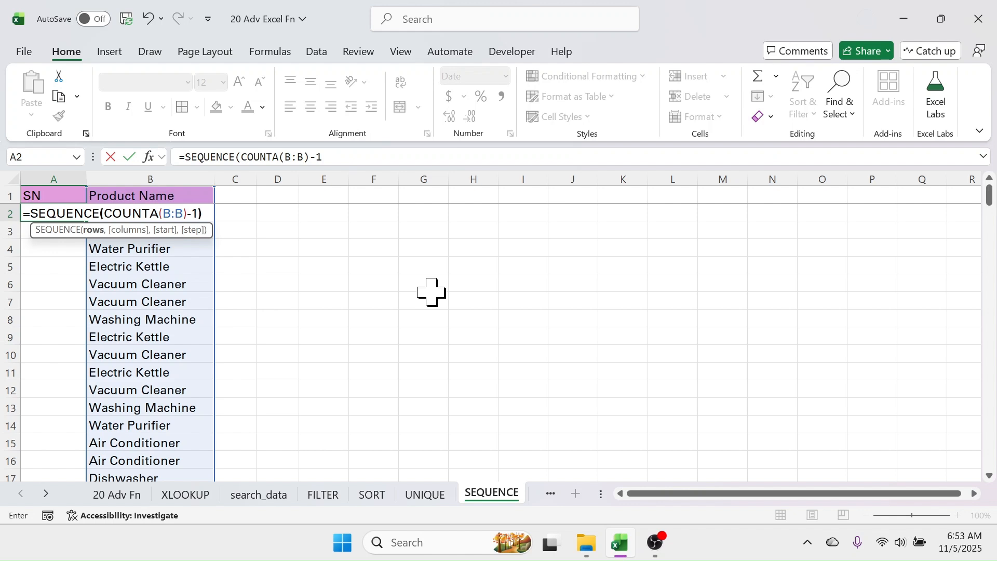
type(")")
key("Return")
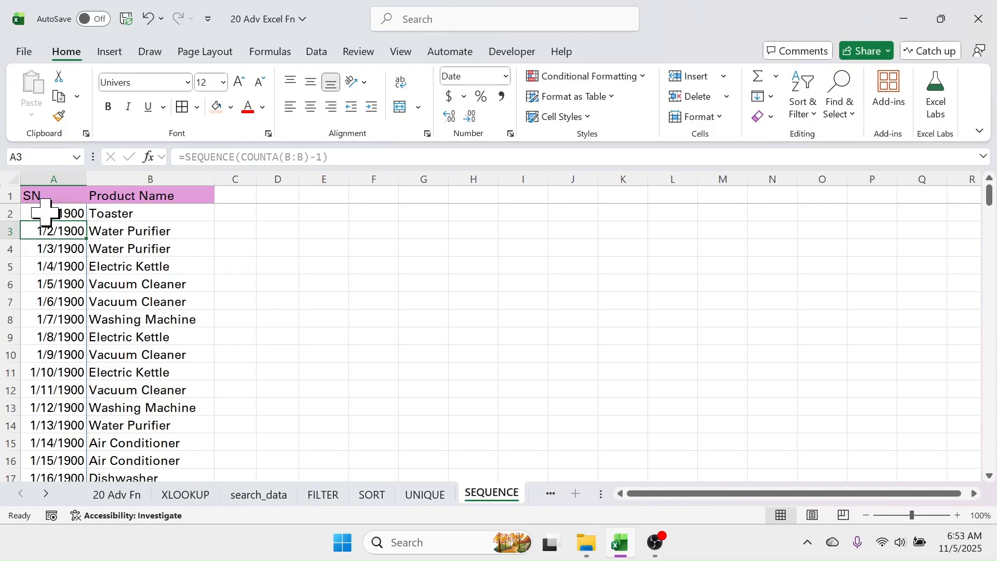
Format the whole SN column as Number with no decimal places
left_click(53, 170)
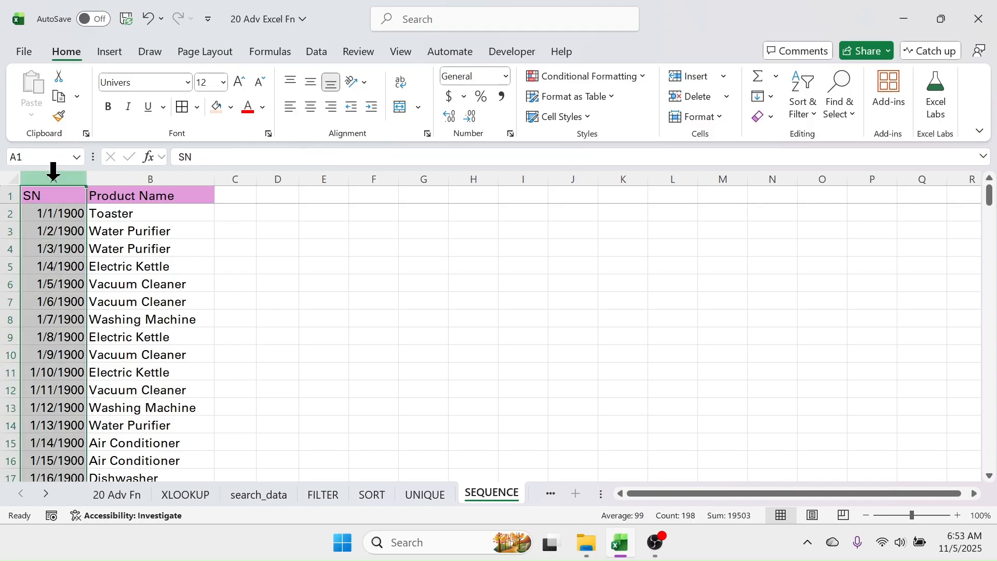
left_click(505, 76)
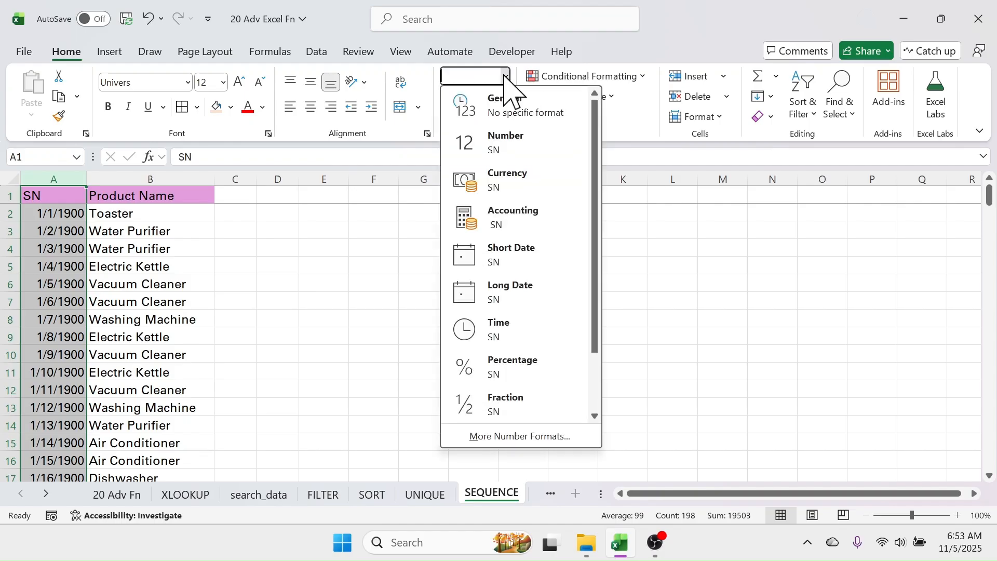
left_click(506, 144)
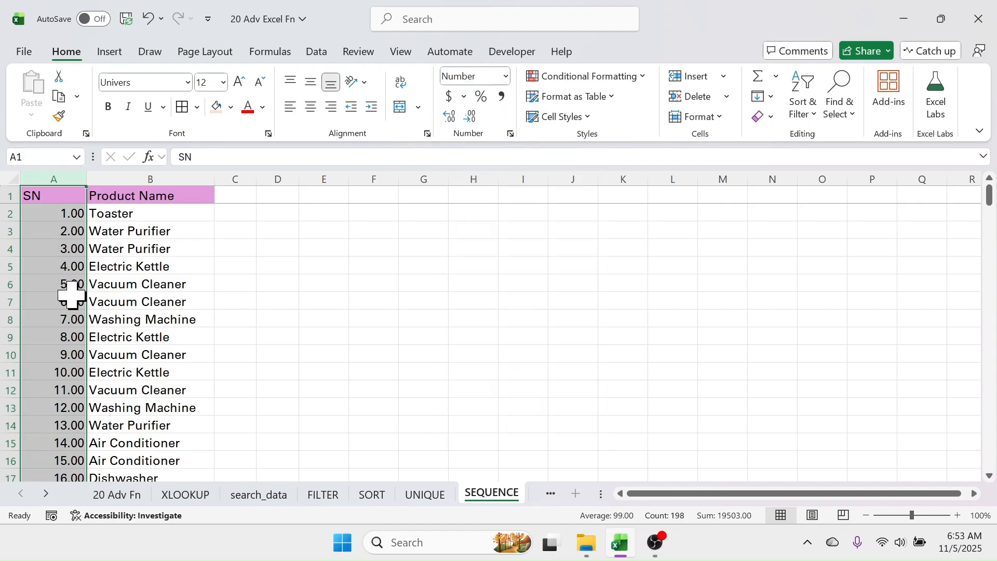
left_click(471, 116)
left_click(471, 116)
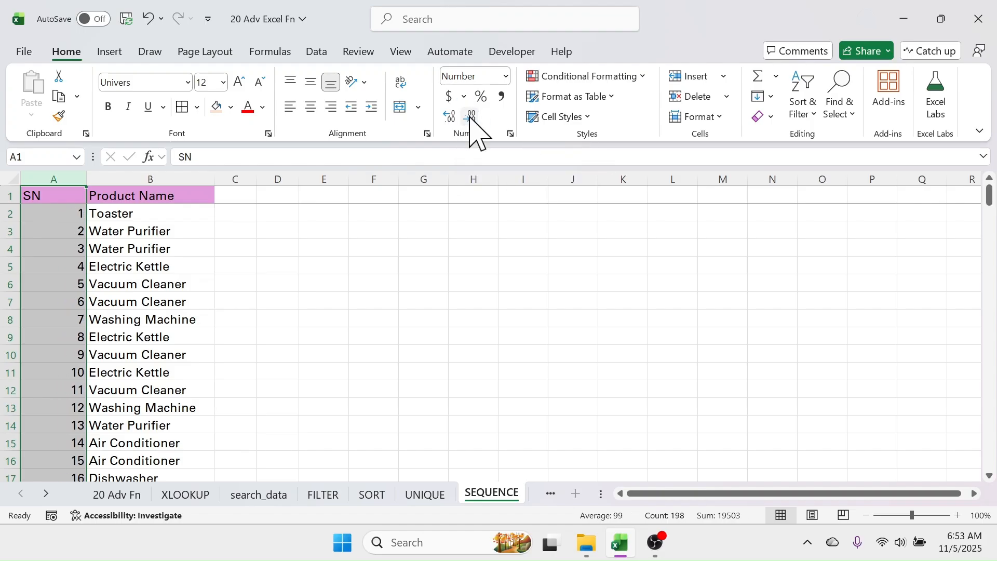
left_click(265, 317)
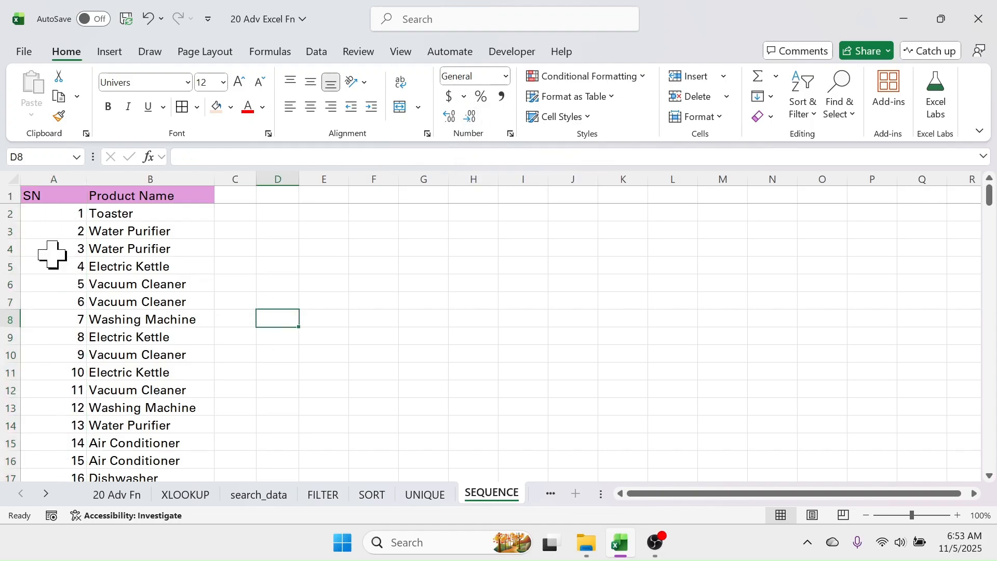
Look through the serial numbers down to the last product and inspect the formula in A198
scroll(122, 334, "down", 20)
scroll(117, 401, "down", 20)
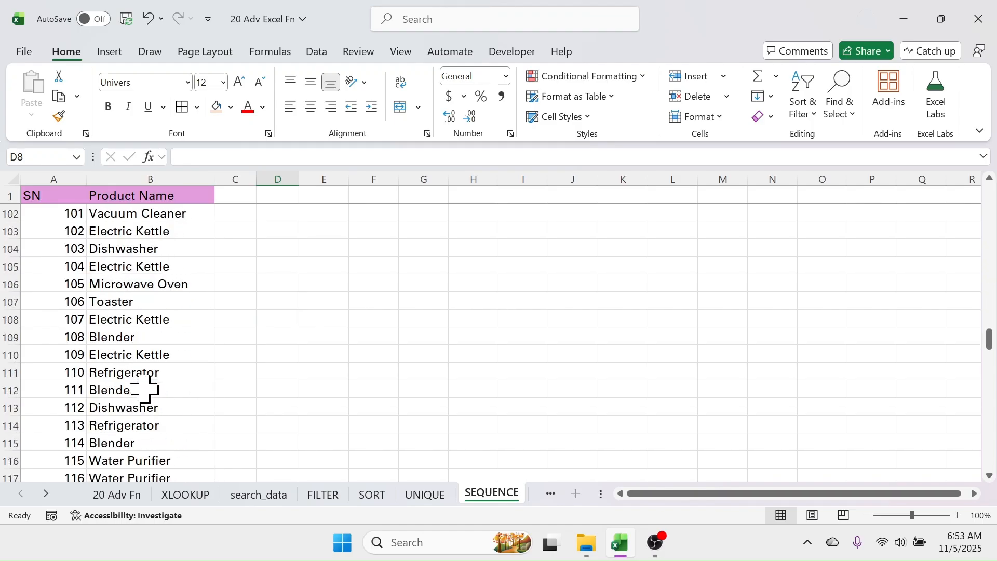
scroll(158, 405, "down", 4)
scroll(163, 419, "up", 4)
left_click(54, 351)
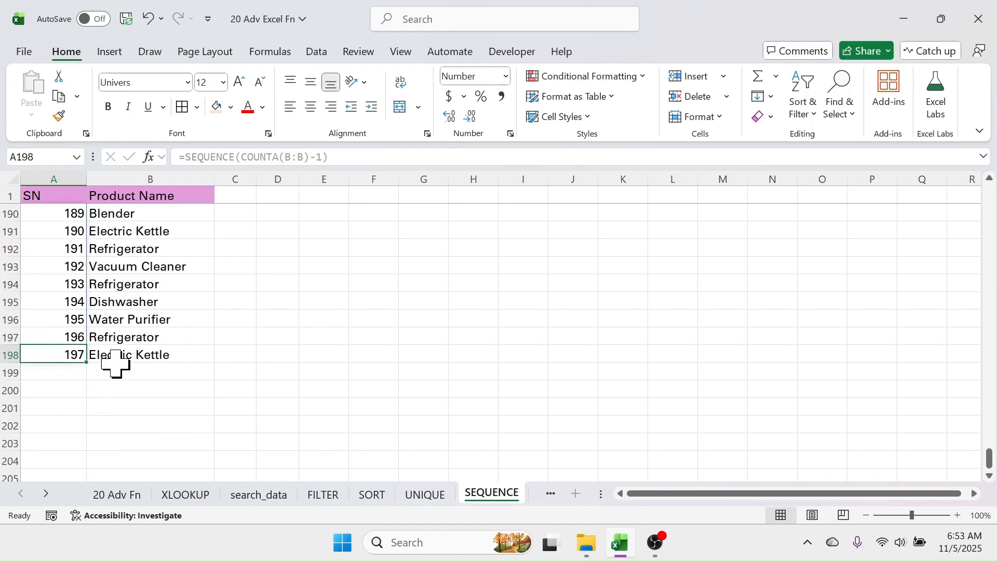
Delete row 190 to test the automatic numbering, and check the serial numbers from the list's end back to A2:A6
scroll(120, 367, "up", 2)
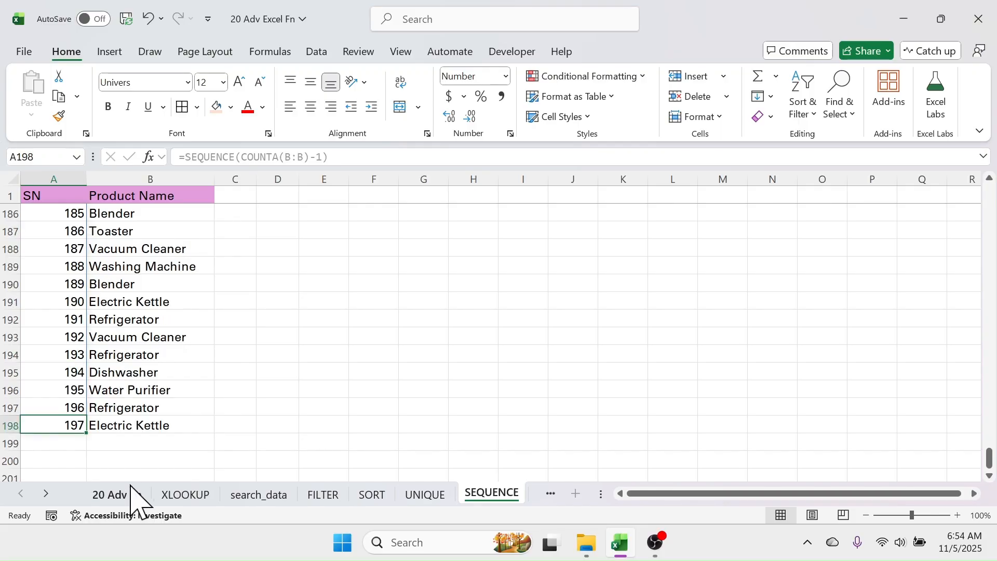
left_click(6, 284)
right_click(6, 284)
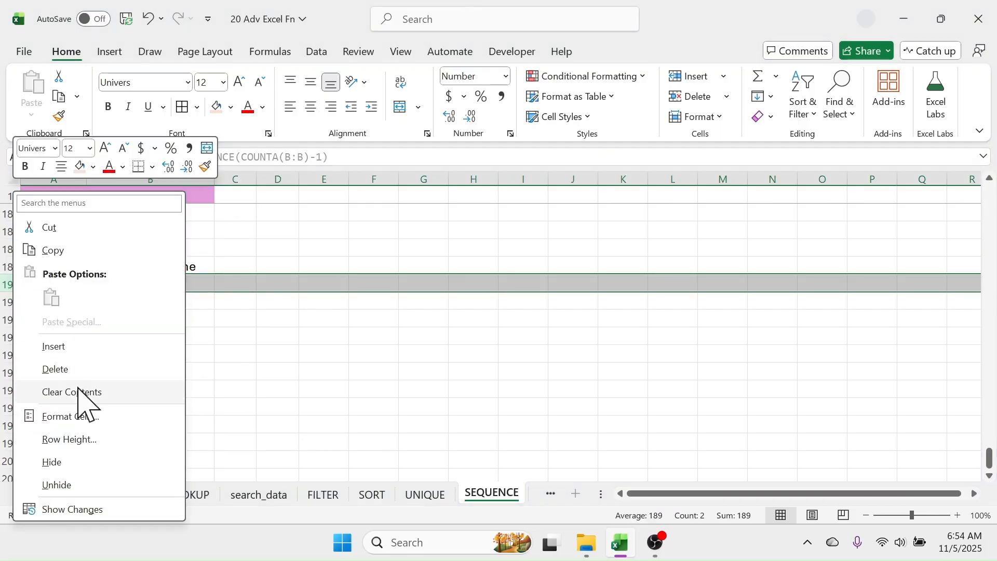
left_click(67, 368)
left_click(234, 371)
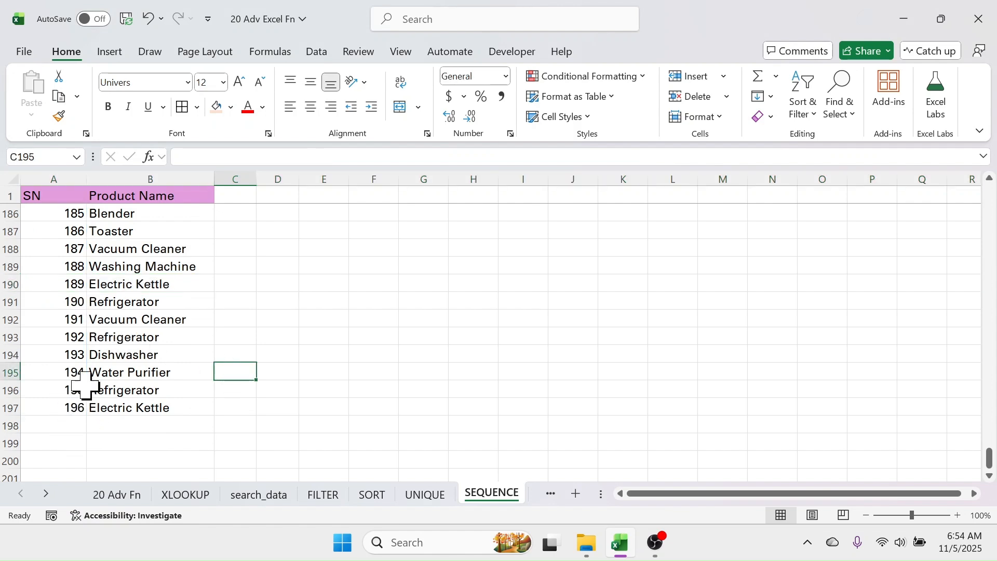
scroll(238, 312, "up", 20)
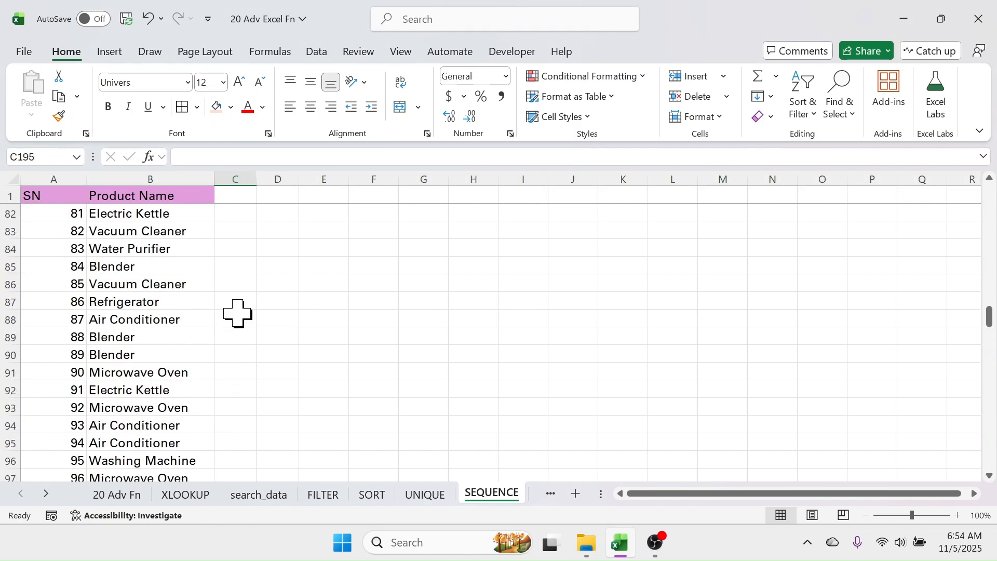
left_click(523, 283)
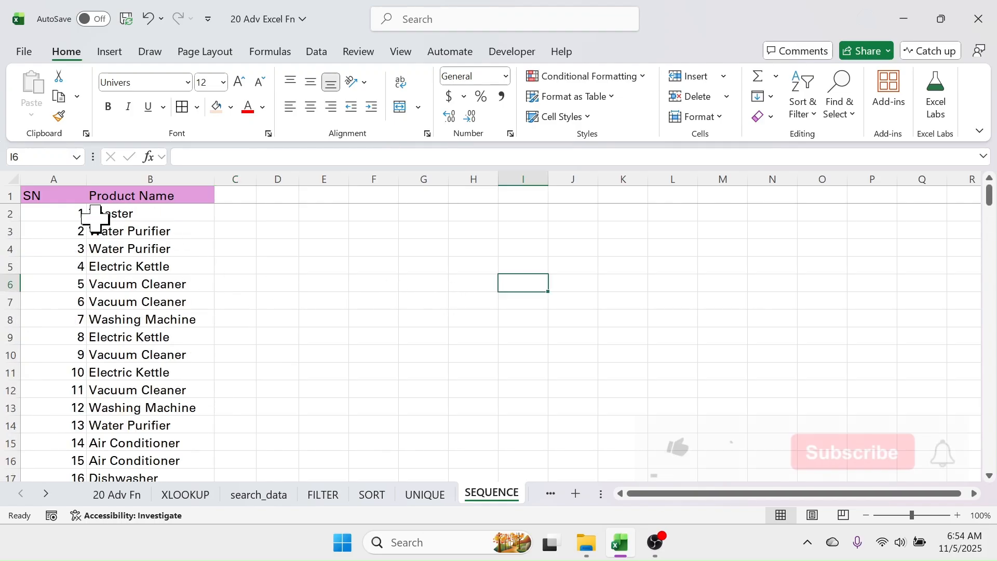
left_click_drag(78, 216, 67, 285)
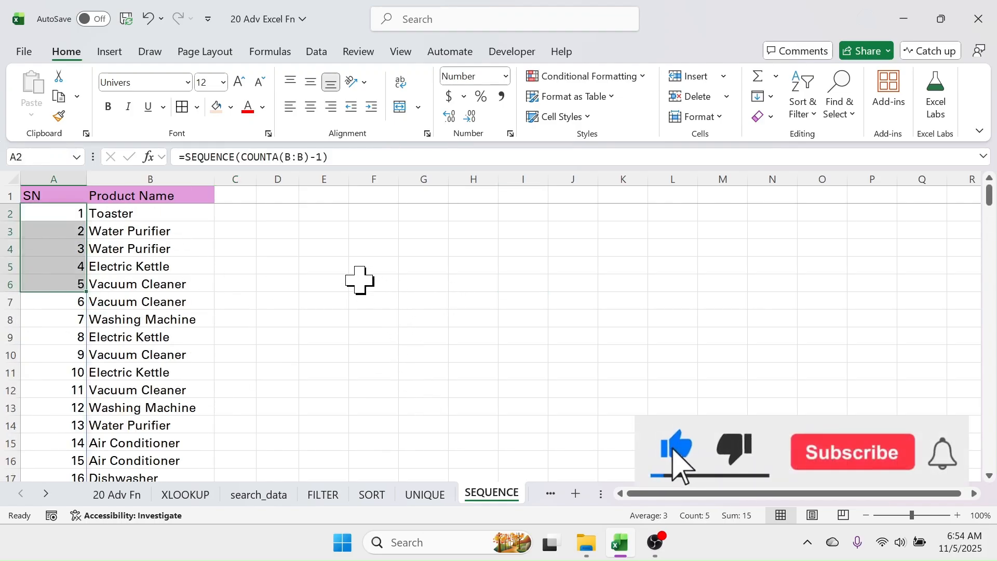
Enter =SEQUENCE(12,,1,2) in E3 to list 12 numbers starting at 1 with a step of 2
left_click(342, 232)
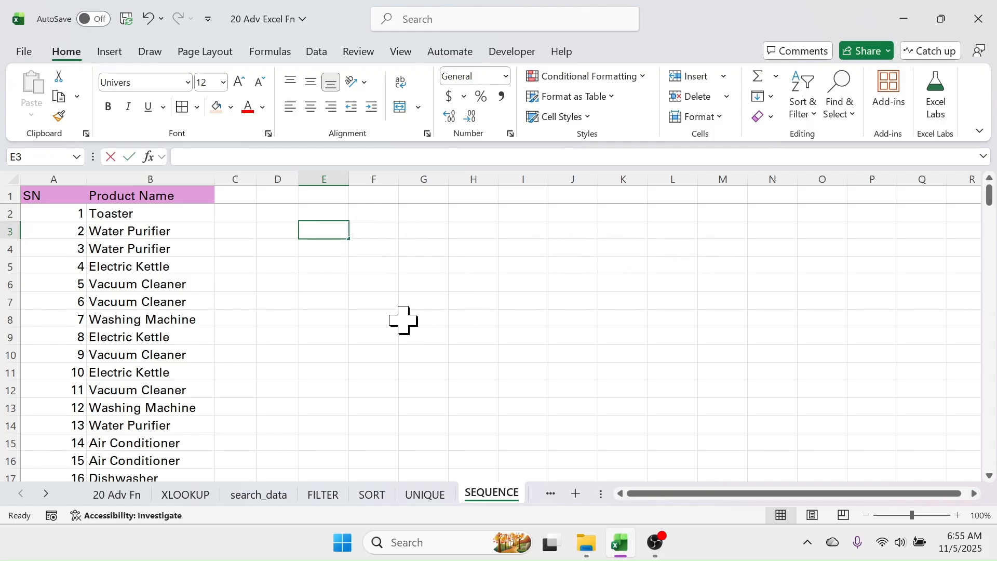
type("=SEQUE")
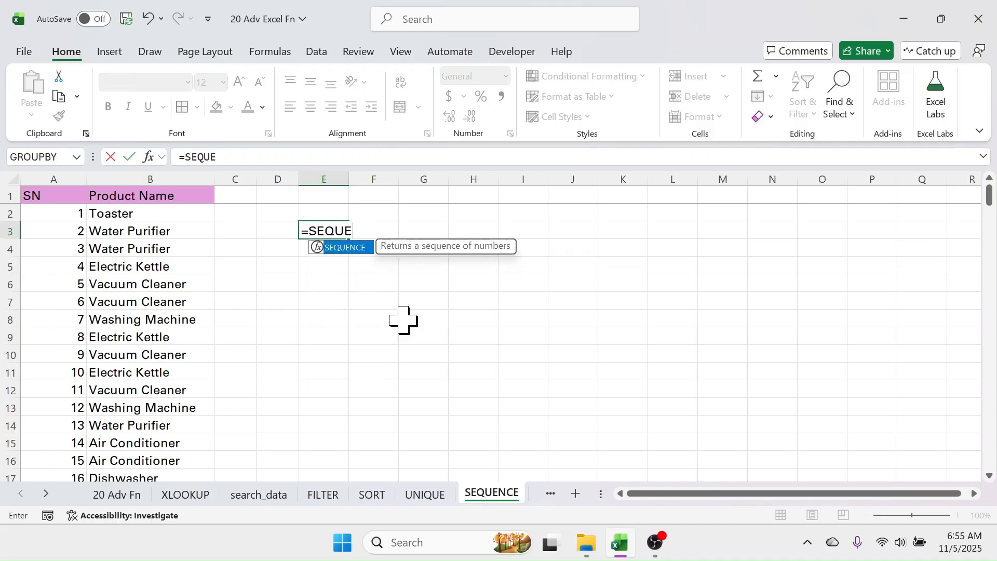
type("NCE(")
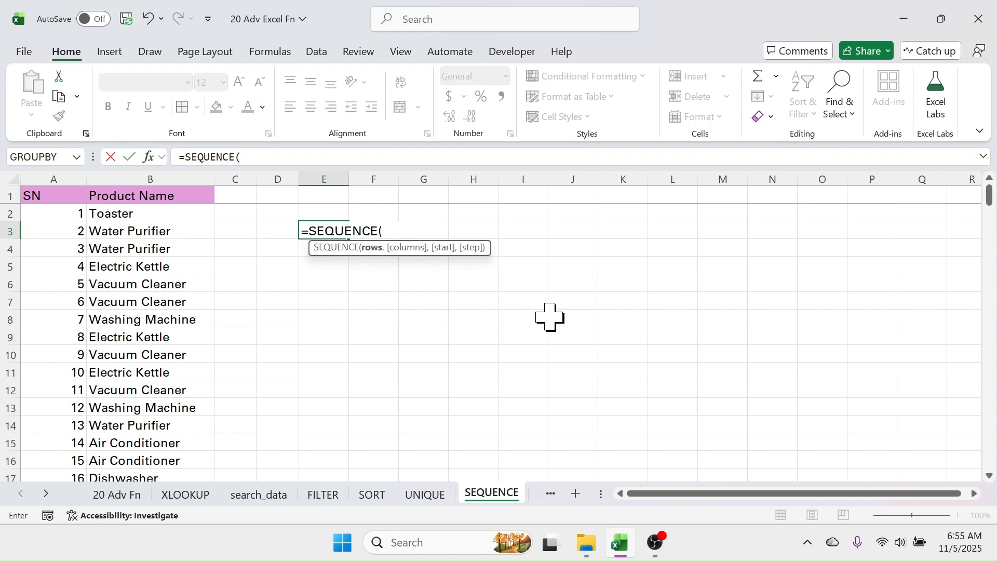
type(",,1,2")
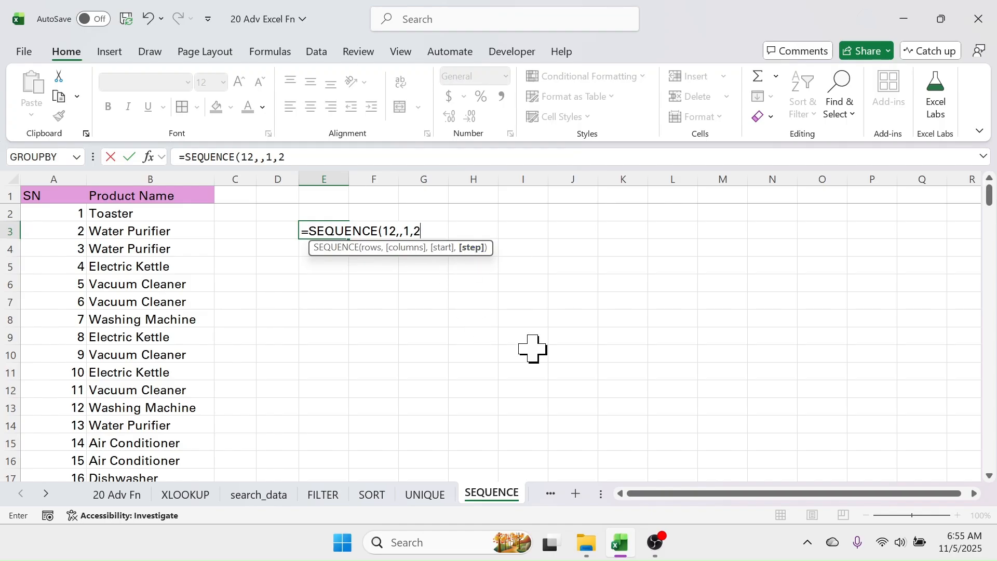
key("Return")
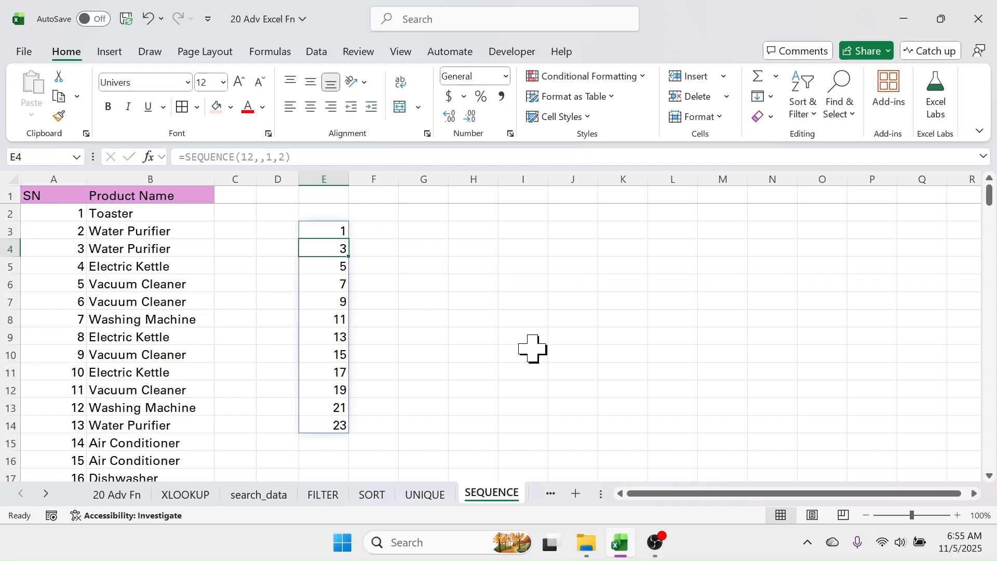
left_click(538, 300)
Copy the SEQUENCE formula from E3 to G3 and set its start value to 2
left_click(316, 232)
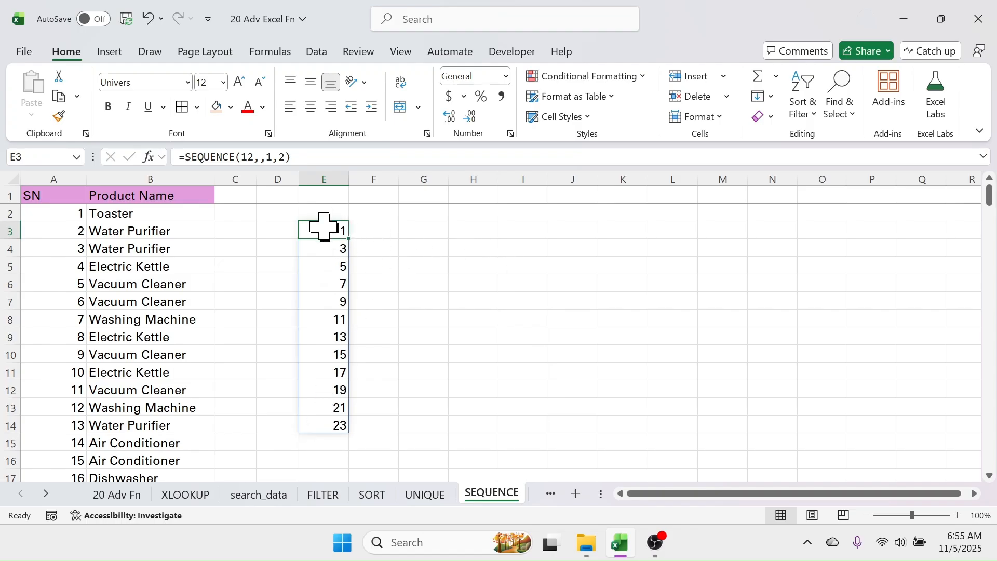
key("ctrl+c")
left_click(422, 229)
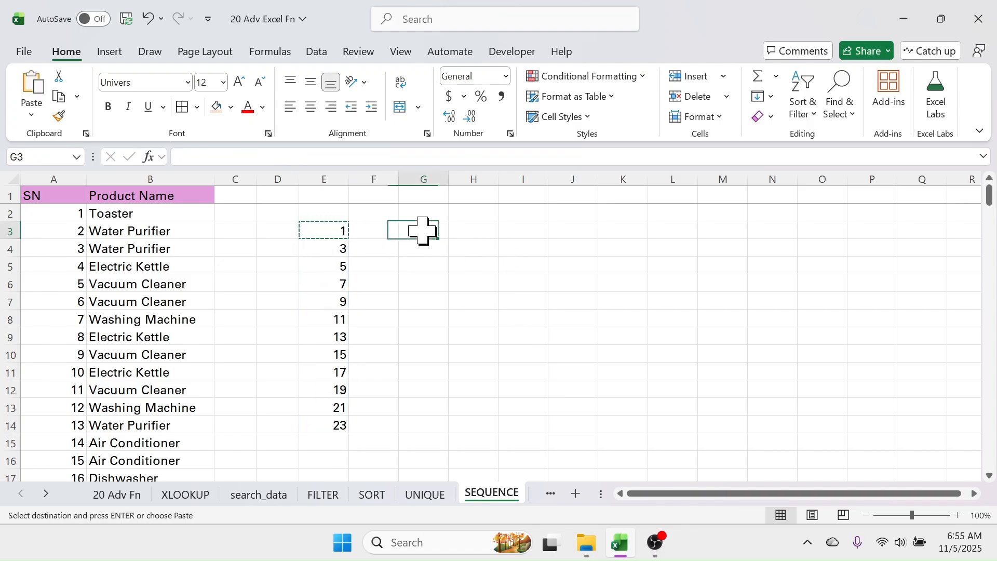
key("ctrl+v")
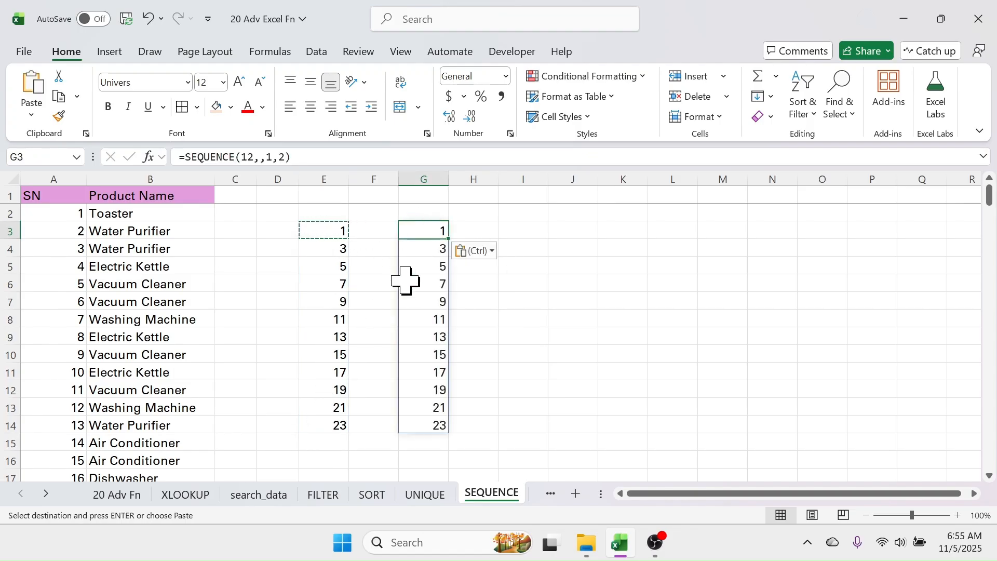
double_click(432, 231)
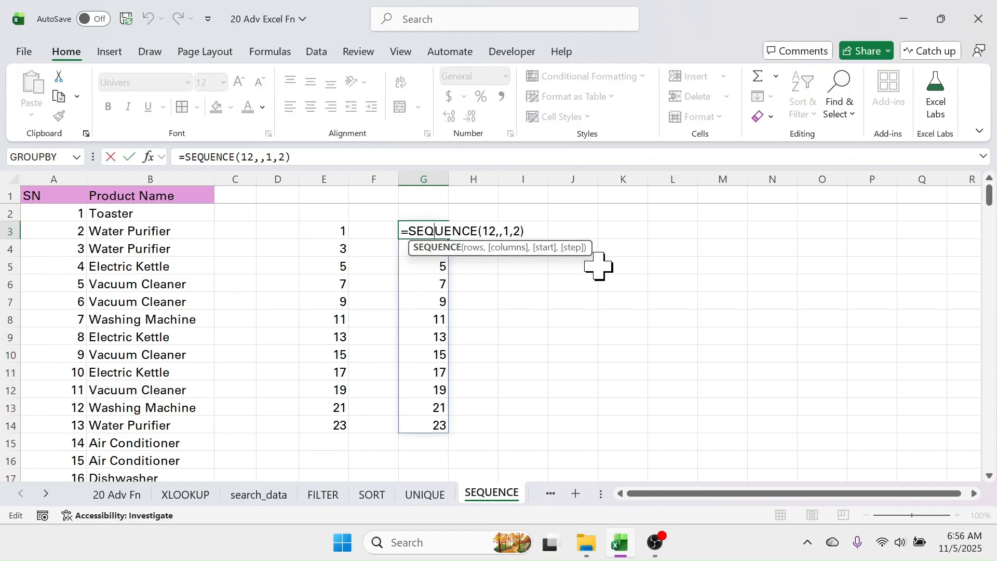
left_click(506, 230)
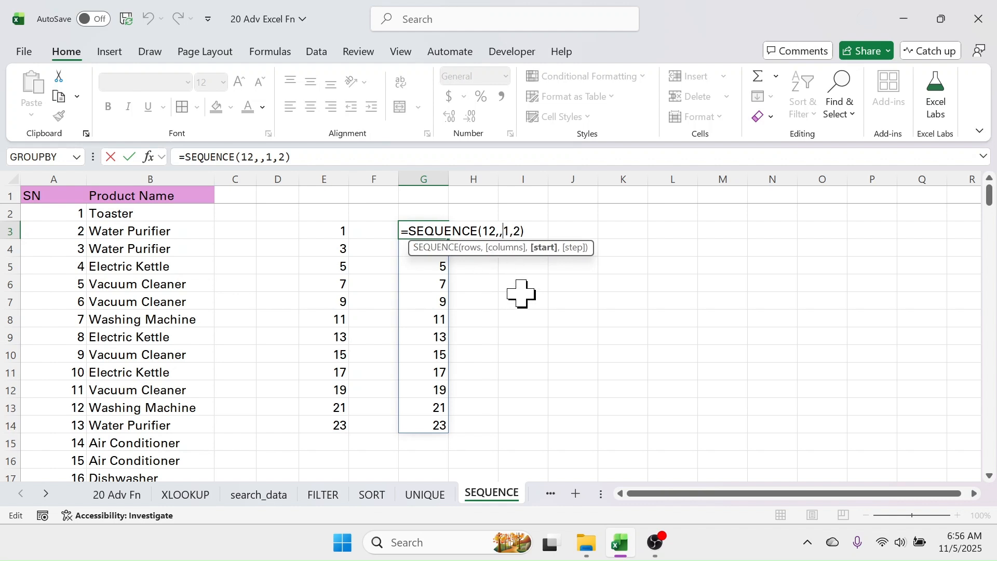
type("2")
key("Return")
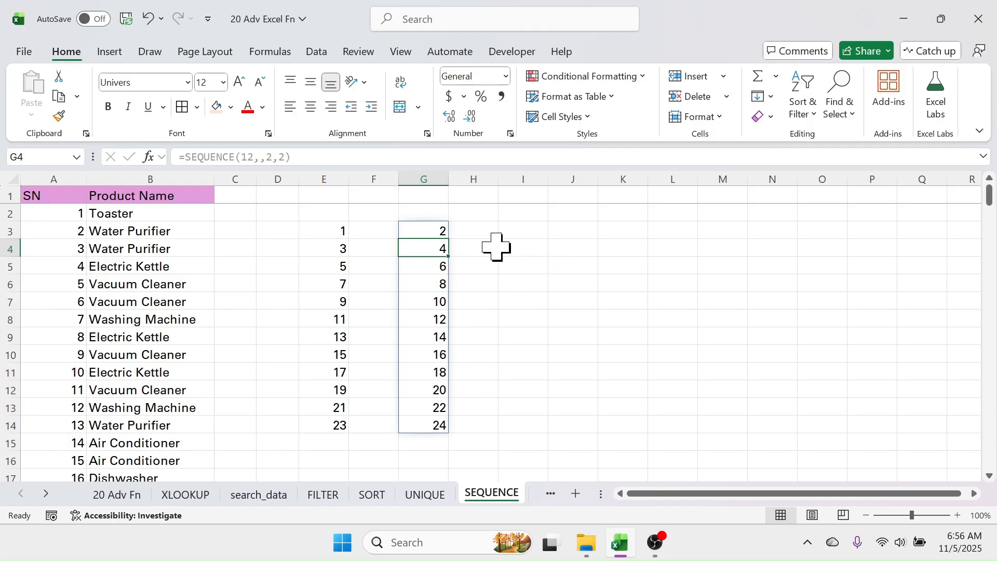
Copy the SEQUENCE formula from G3 to I3 and set both its start value and its step to 5
left_click(434, 232)
key("ctrl+c")
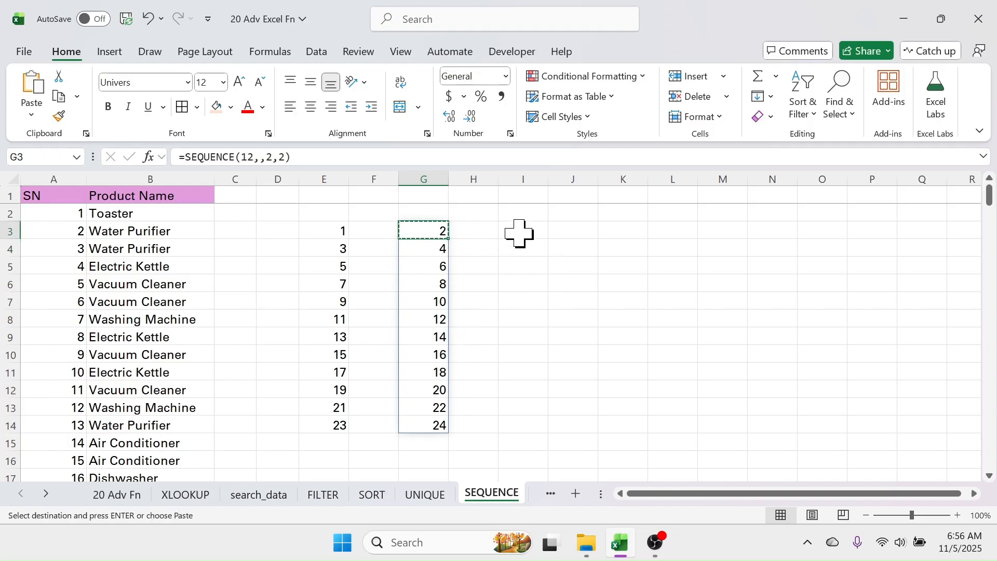
left_click(519, 232)
key("ctrl+v")
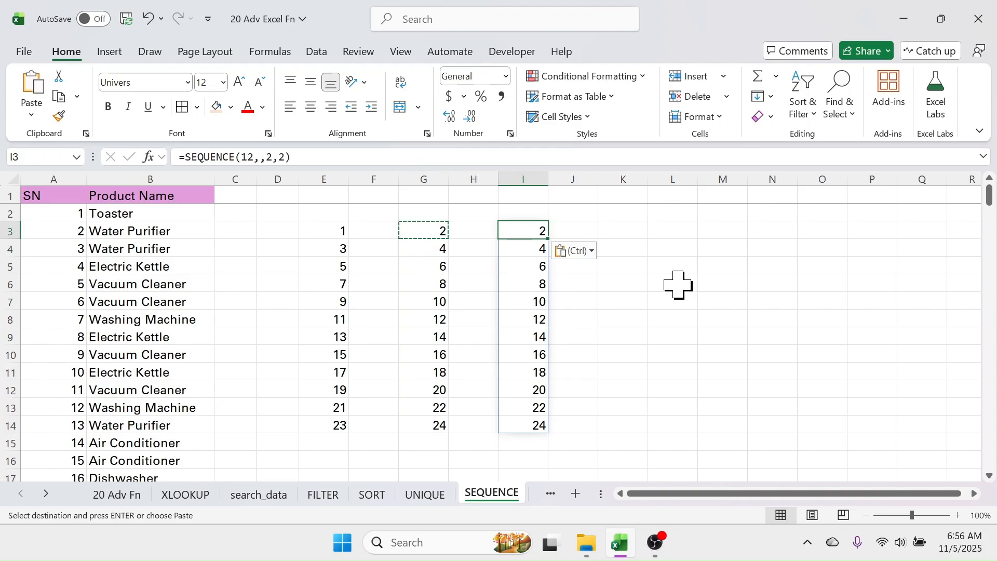
double_click(539, 229)
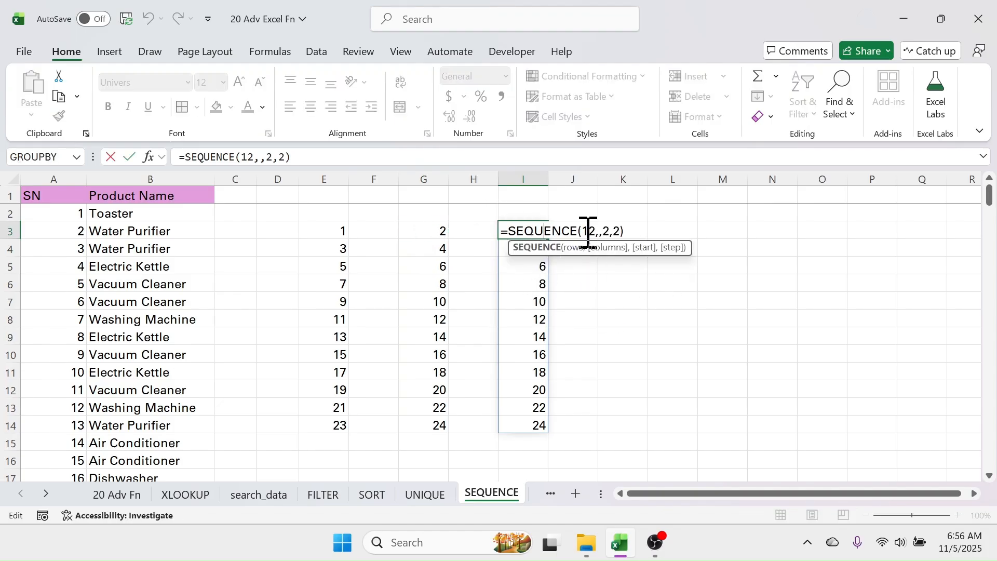
left_click(604, 229)
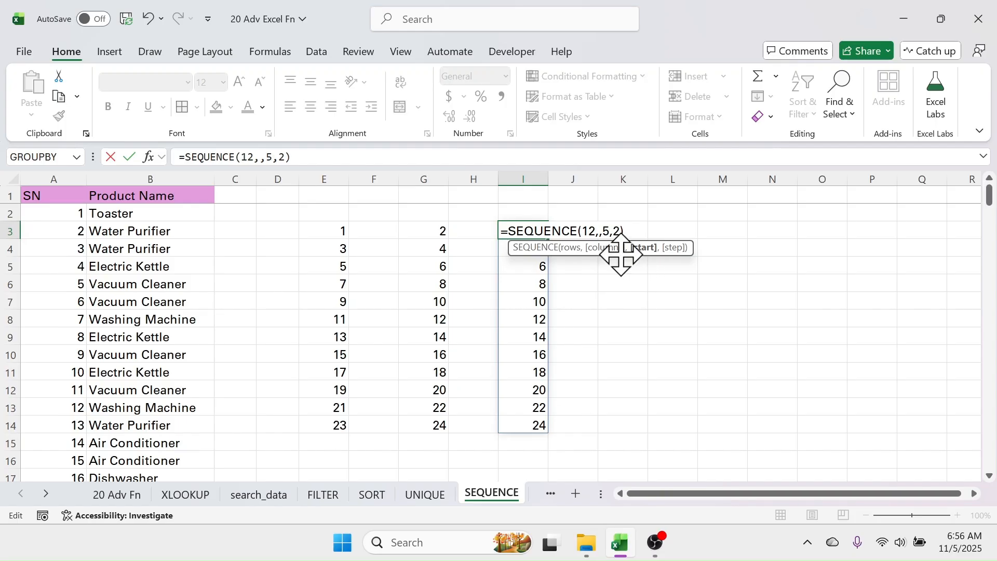
left_click(615, 228)
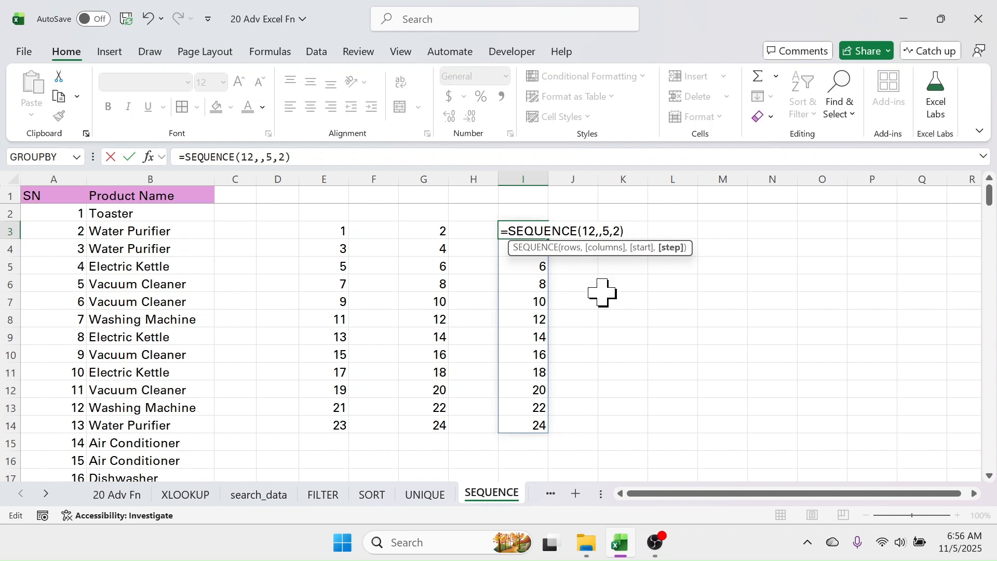
type("5")
key("Return")
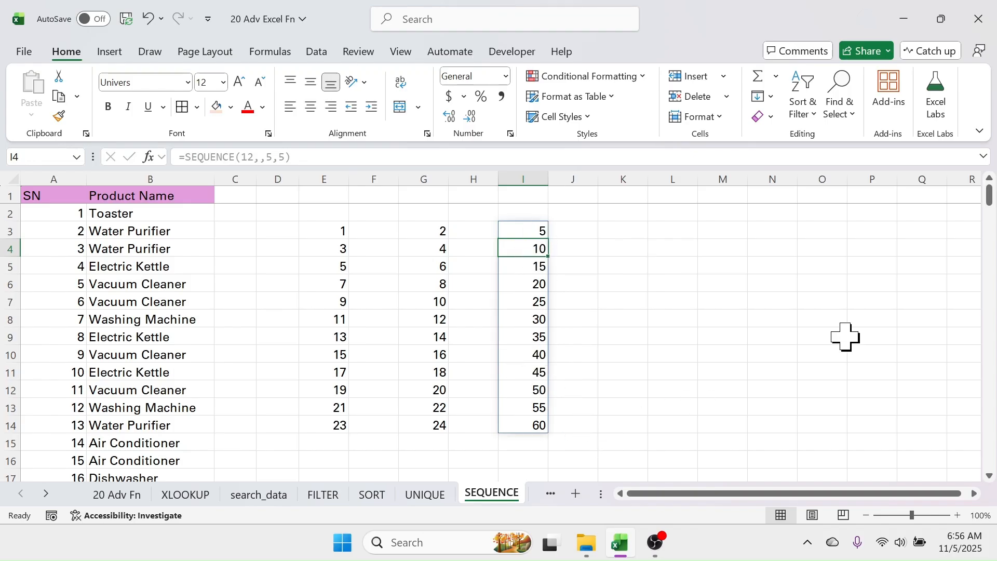
Enter =SEQUENCE(5,5) in L4 to fill a grid of five rows by five columns, and select the grid
left_click_drag(657, 245, 854, 339)
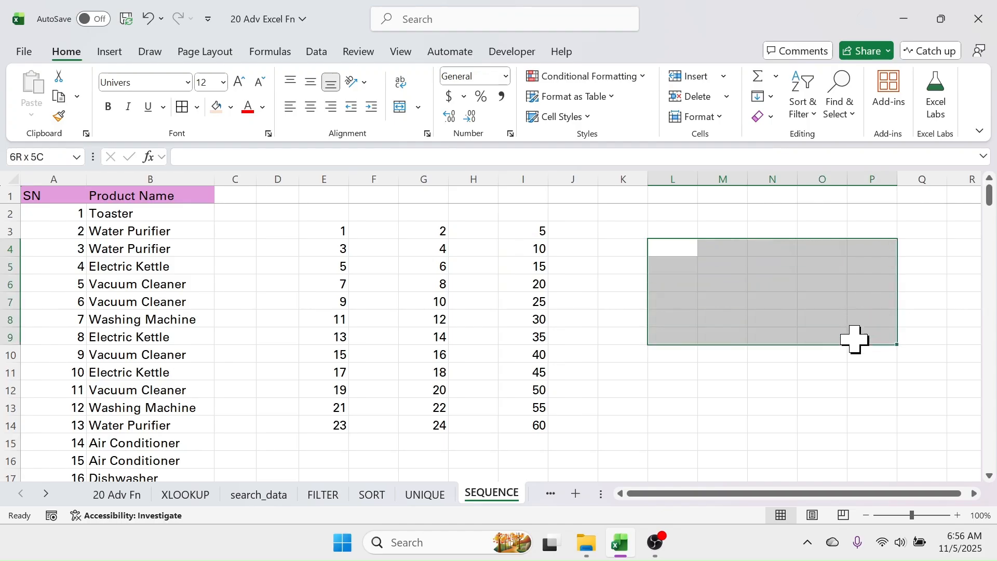
left_click(694, 251)
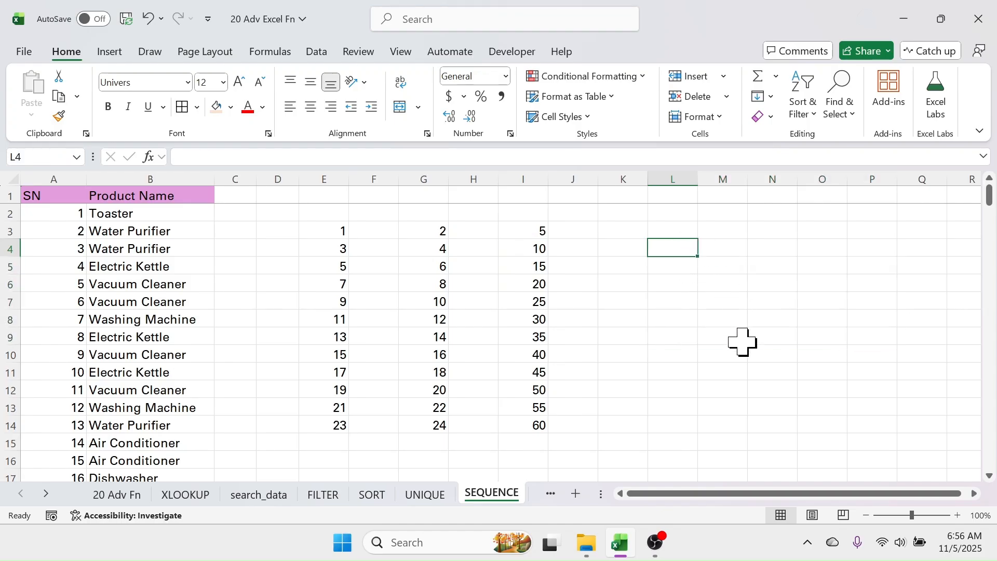
type("=")
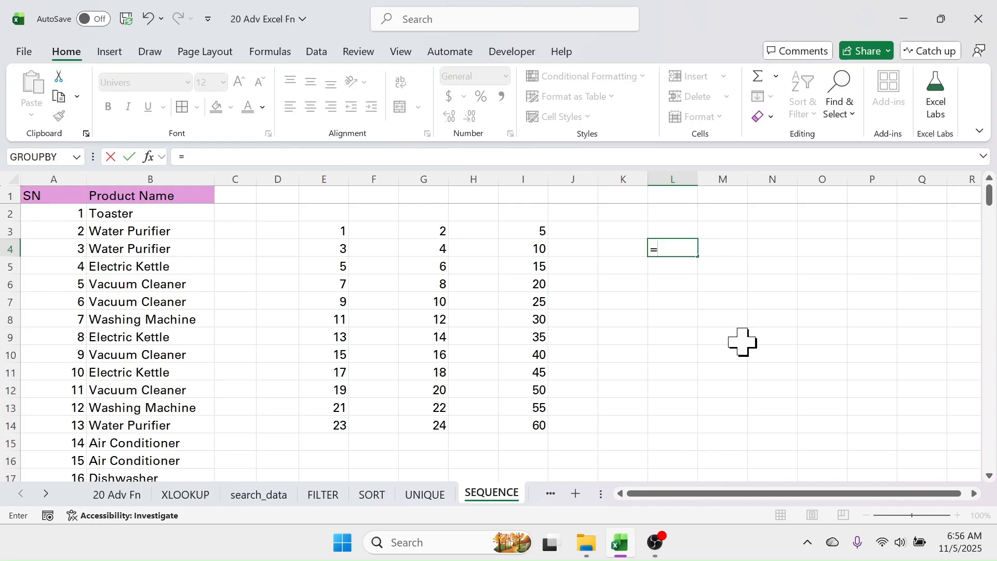
type("SEQUENCE(")
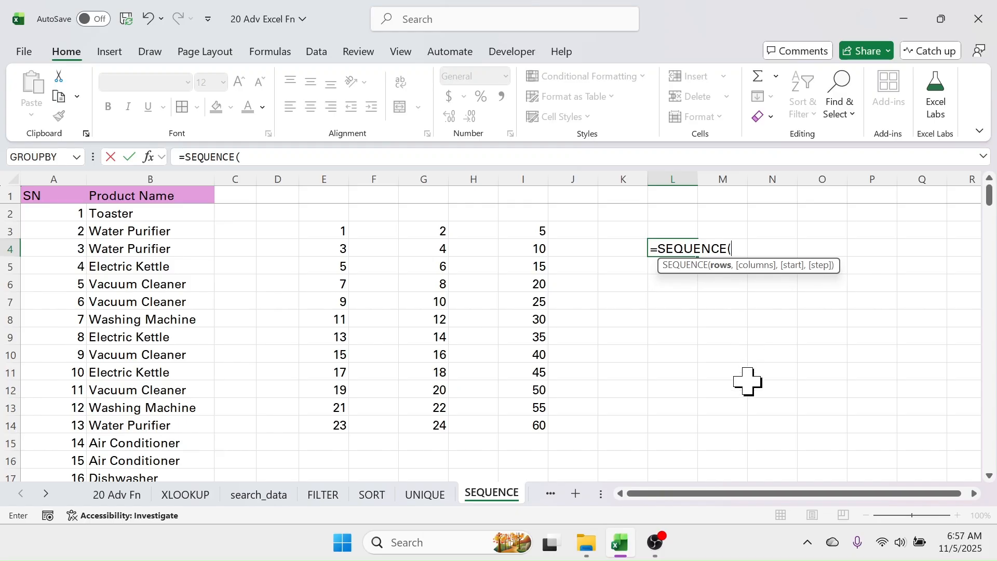
type("5,")
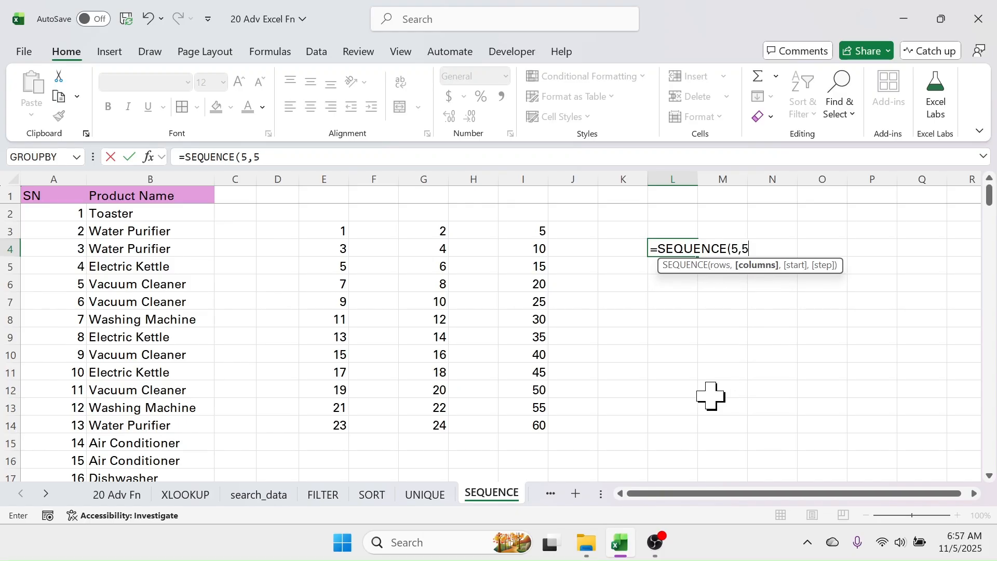
type("5)")
key("Return")
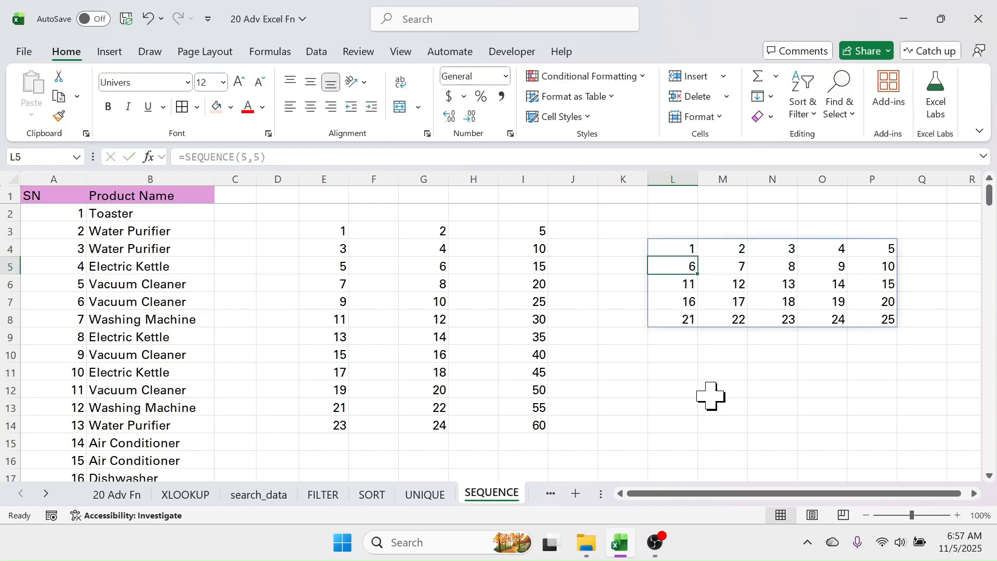
left_click_drag(677, 255, 888, 316)
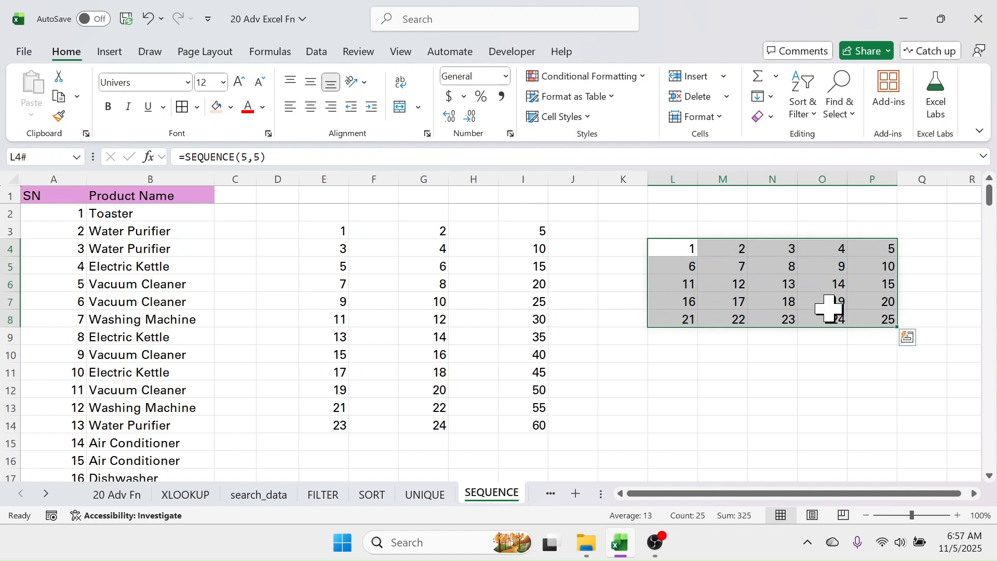
Open the VSTACK sheet and check the table names of the Jan, Feb and March tables
left_click(45, 494)
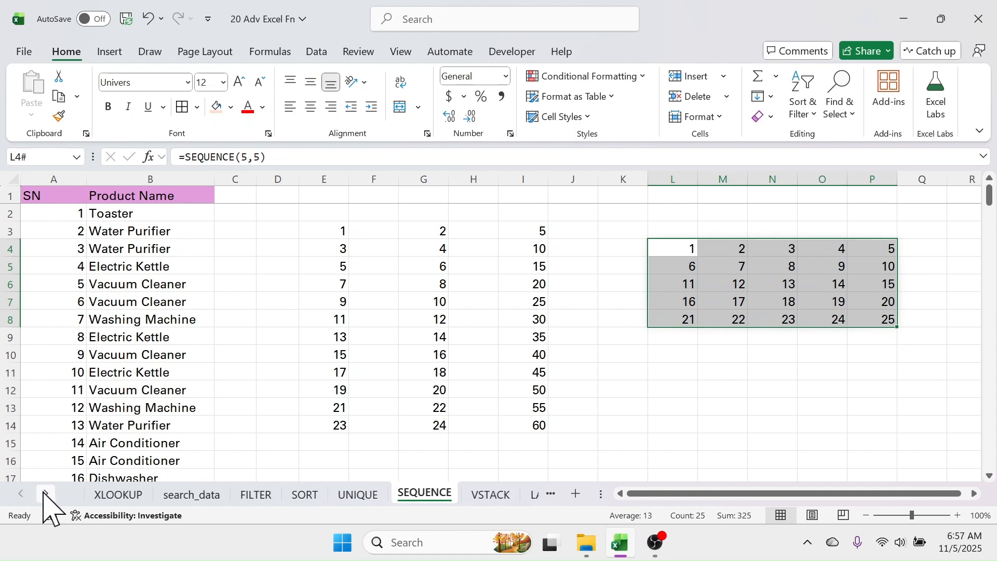
left_click(491, 496)
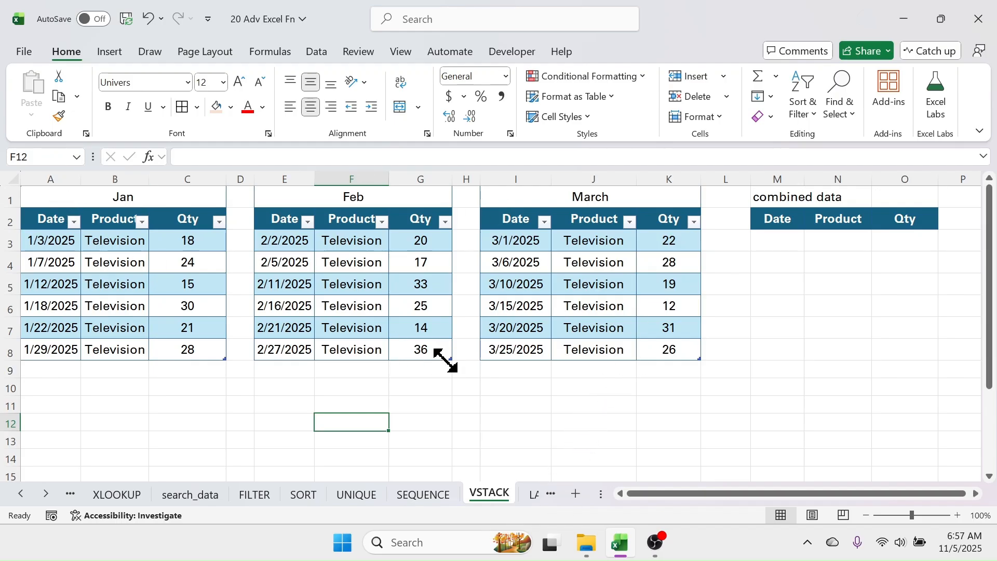
left_click(66, 220)
left_click_drag(66, 221, 197, 350)
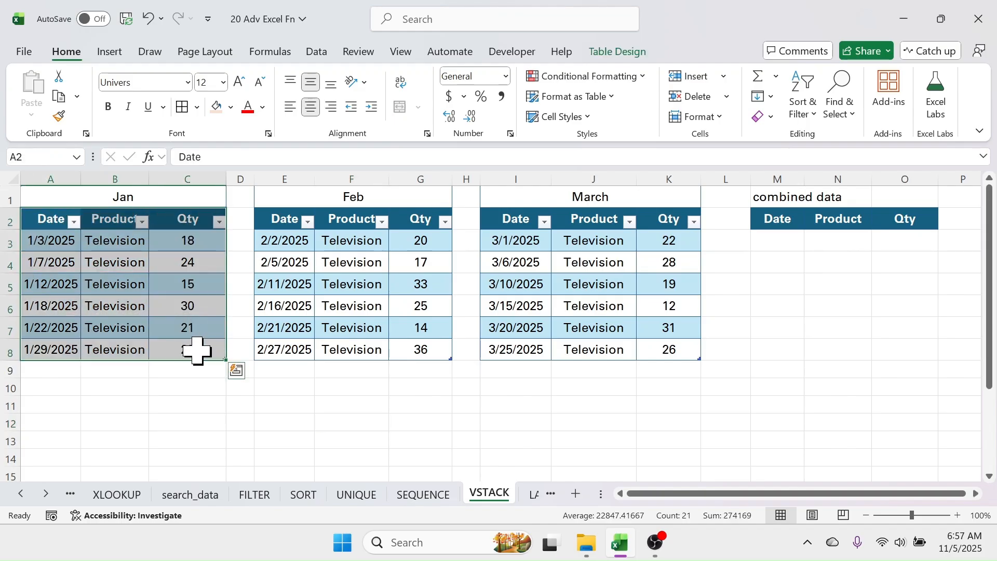
left_click(128, 271)
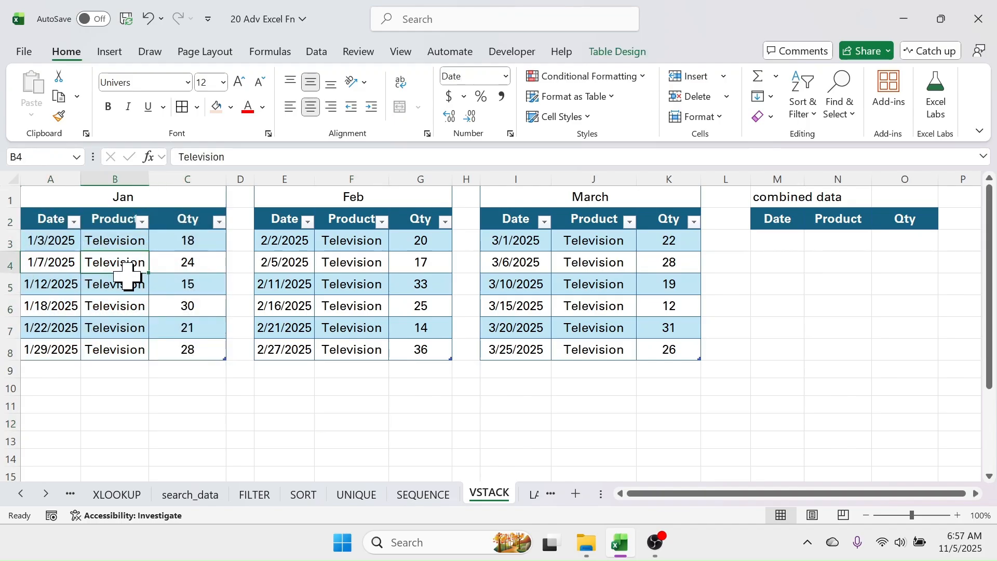
left_click(615, 52)
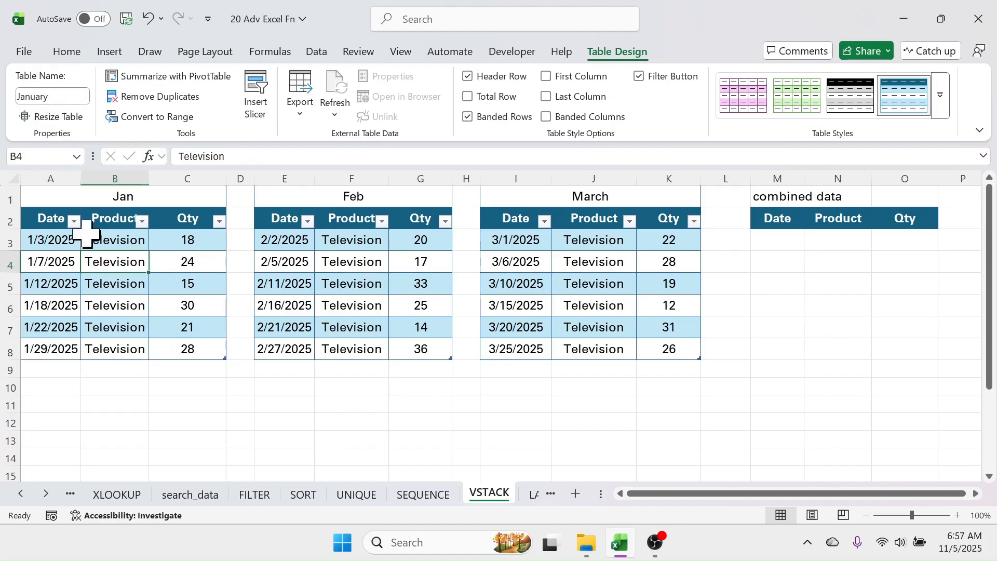
left_click(345, 265)
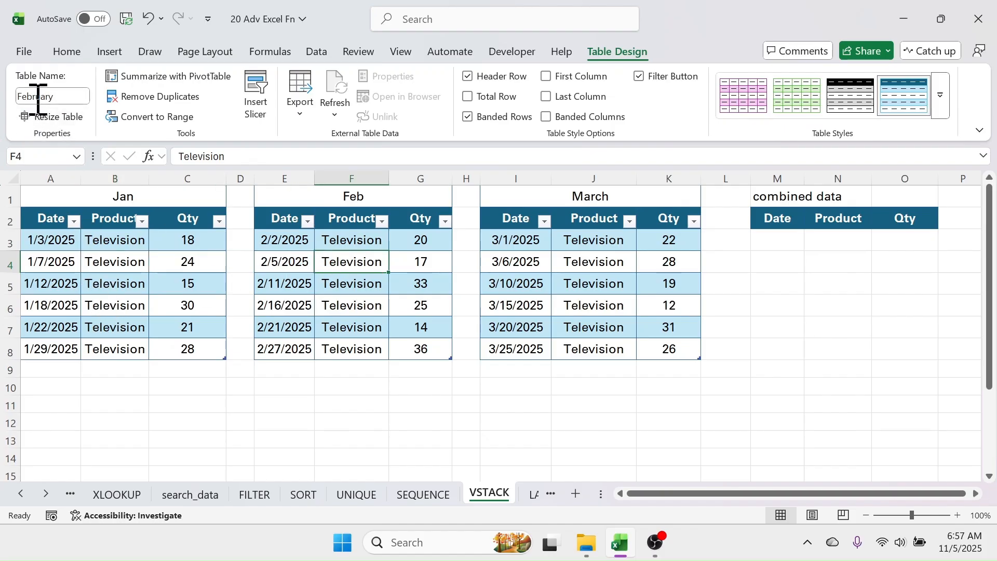
left_click(583, 280)
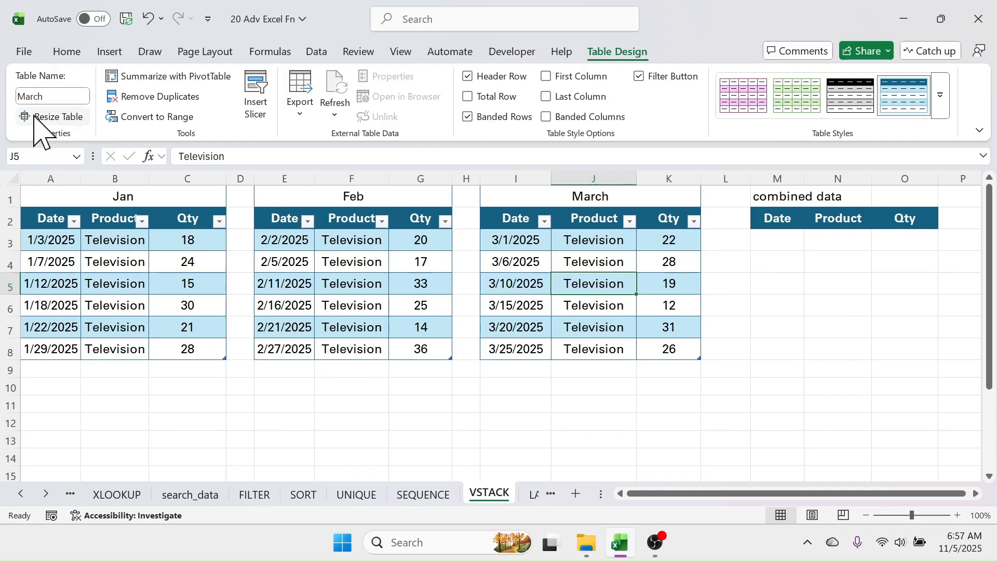
left_click(572, 403)
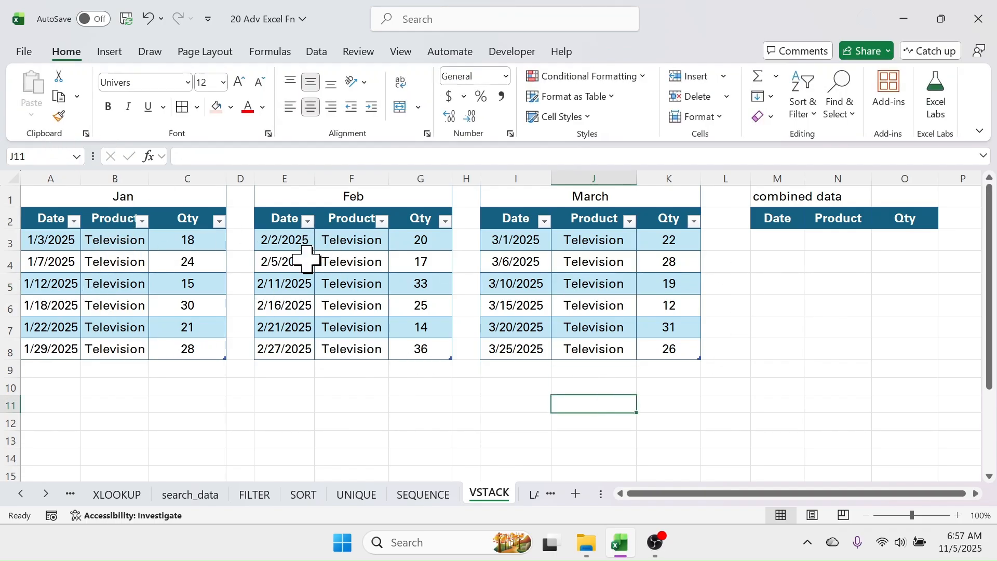
Enter a VSTACK formula in M3 under the combined data headers with the January table as its first array
left_click_drag(775, 223, 909, 376)
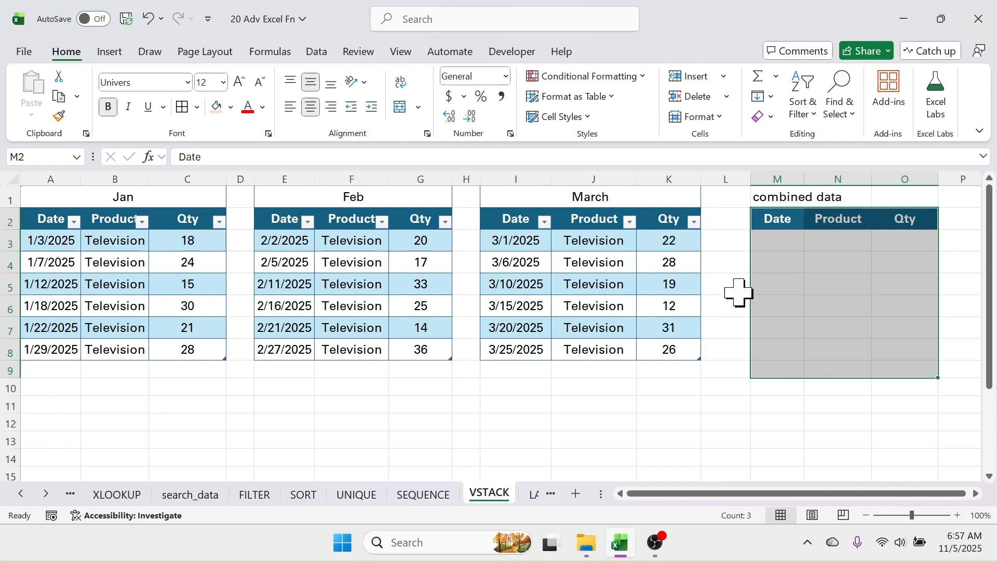
left_click(777, 247)
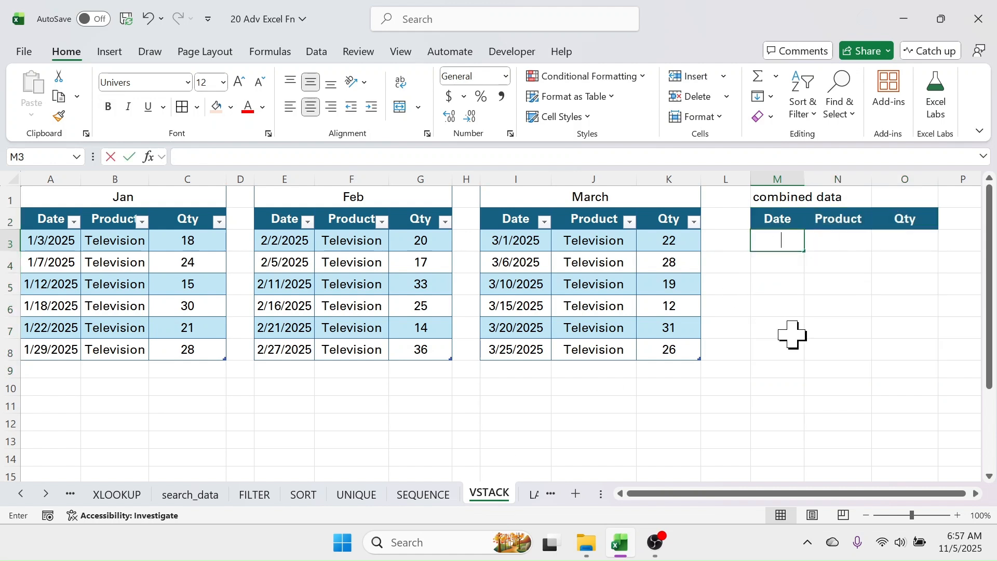
type("=VSTACK(")
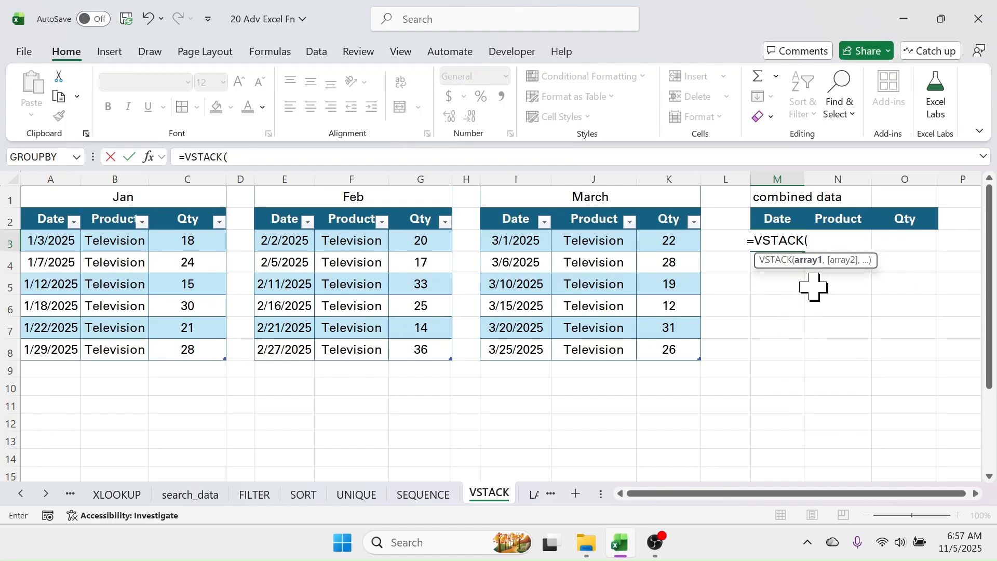
type("jau")
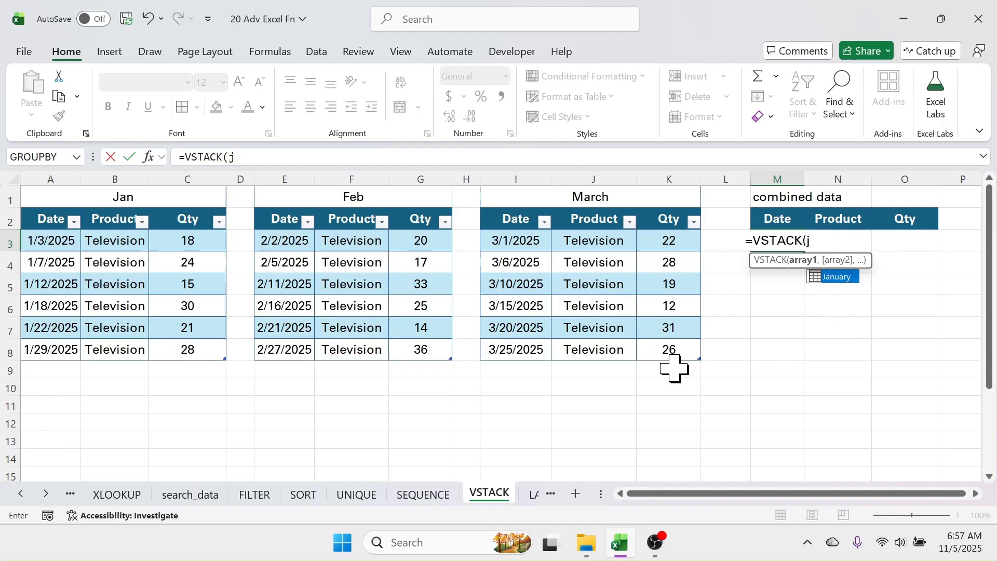
key("BackSpace")
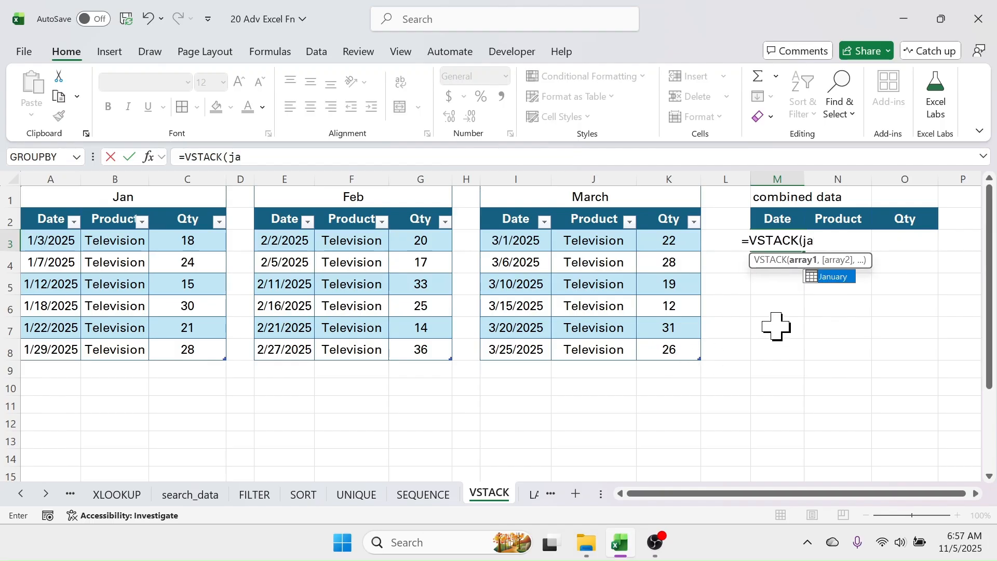
double_click(831, 277)
type(",")
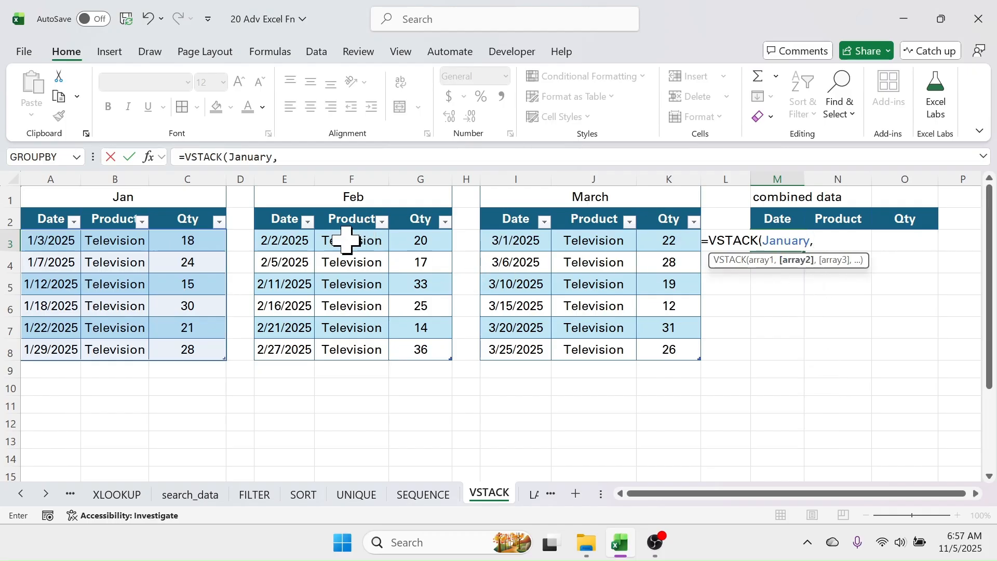
type("fe")
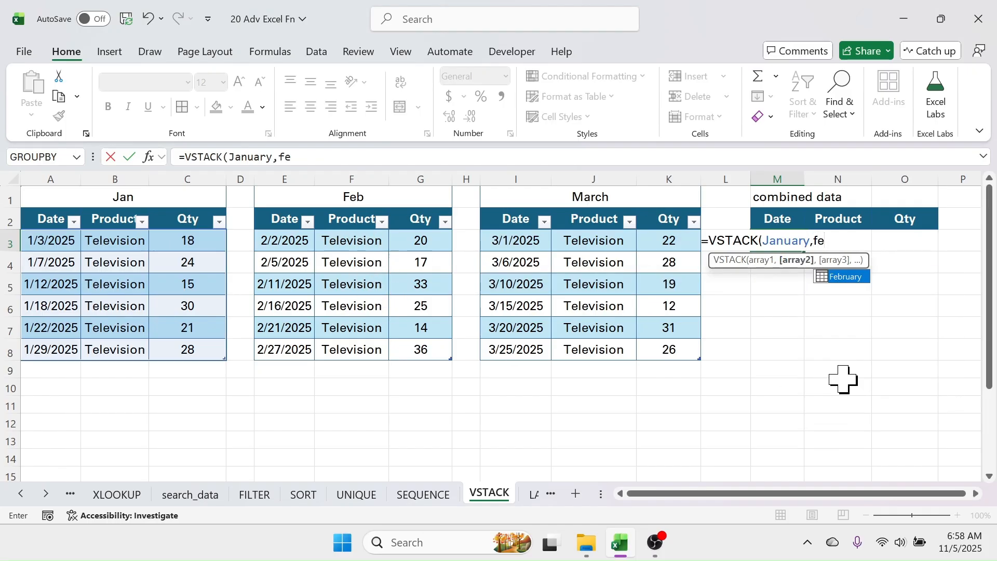
type("b")
left_click(851, 283)
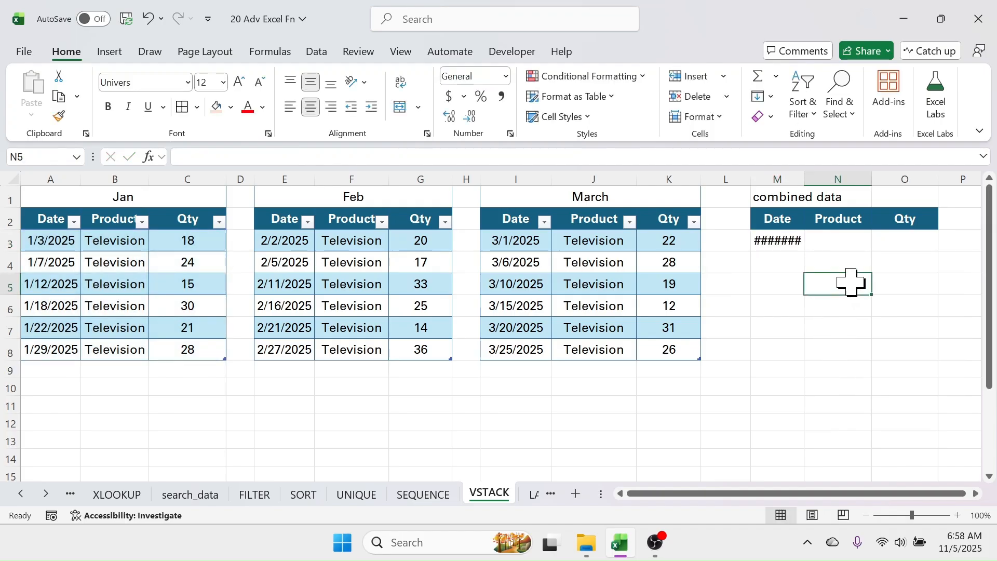
Correct the second array of the M3 formula and add the third so it reads =VSTACK(January,February,March)
double_click(790, 242)
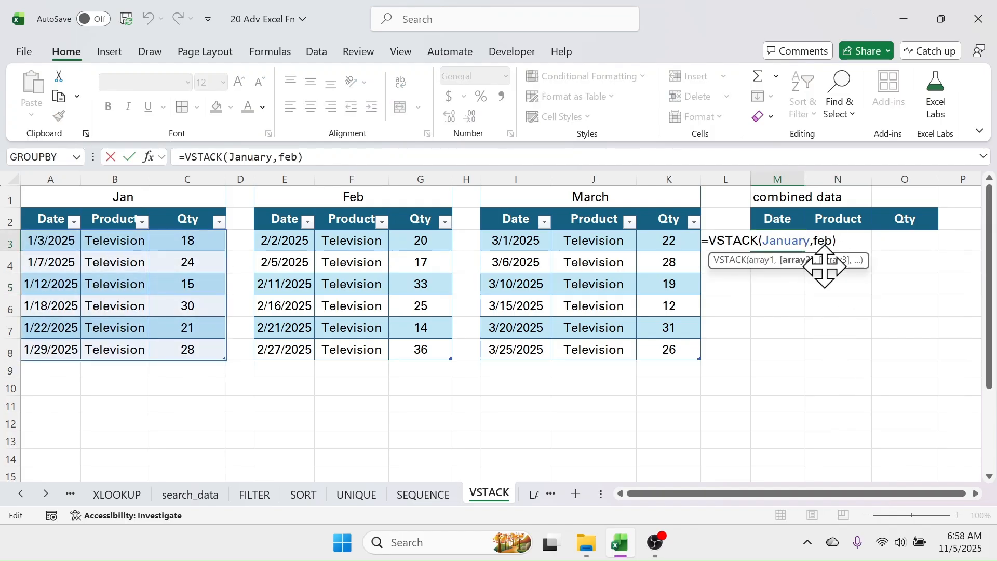
key("BackSpace")
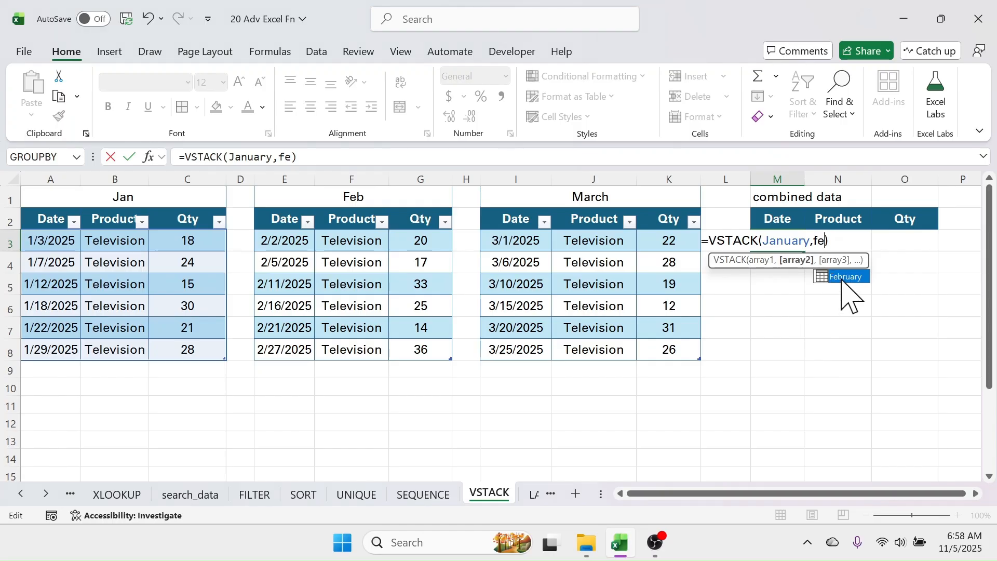
key("Tab")
type(",")
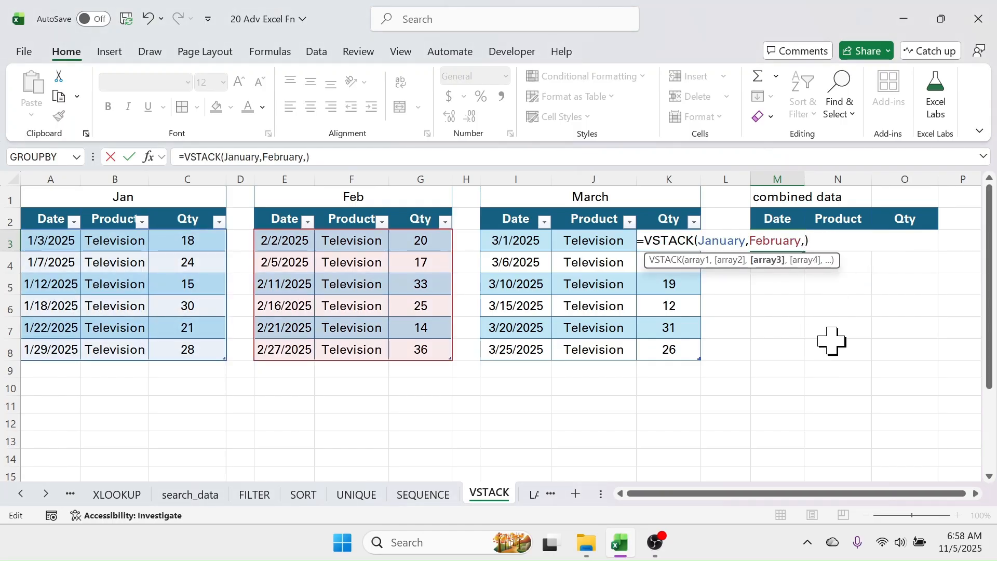
type("mar")
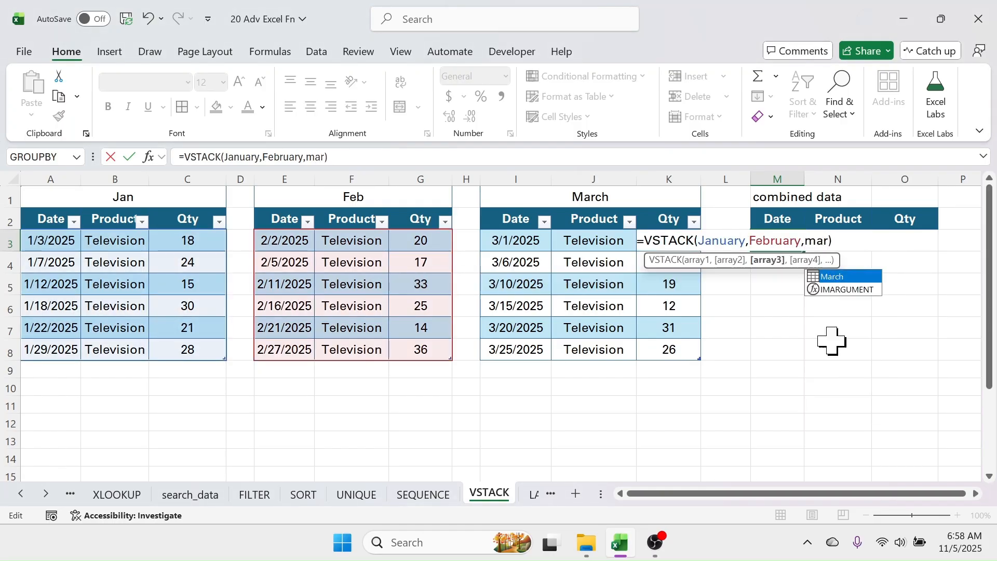
key("Tab")
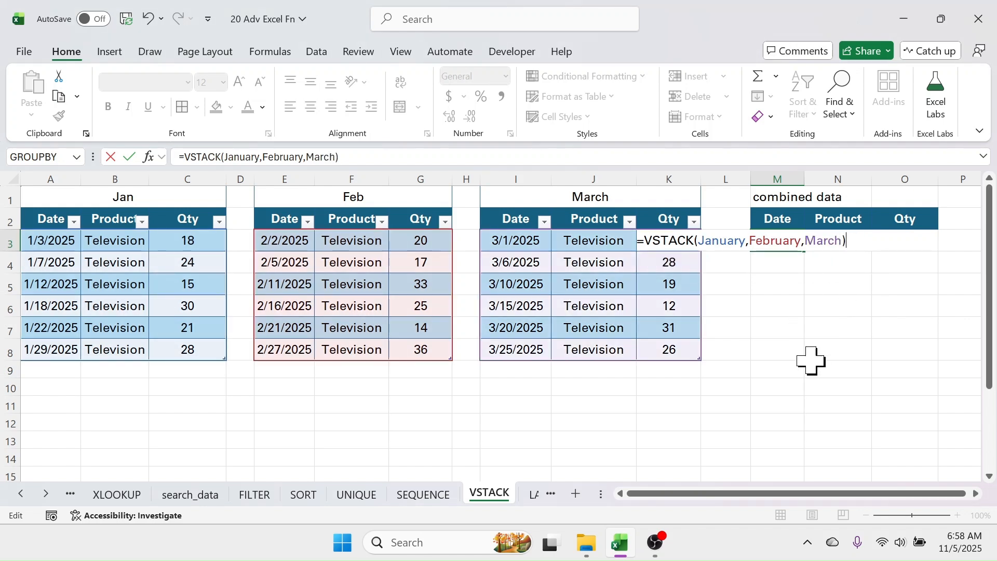
type(")")
key("Return")
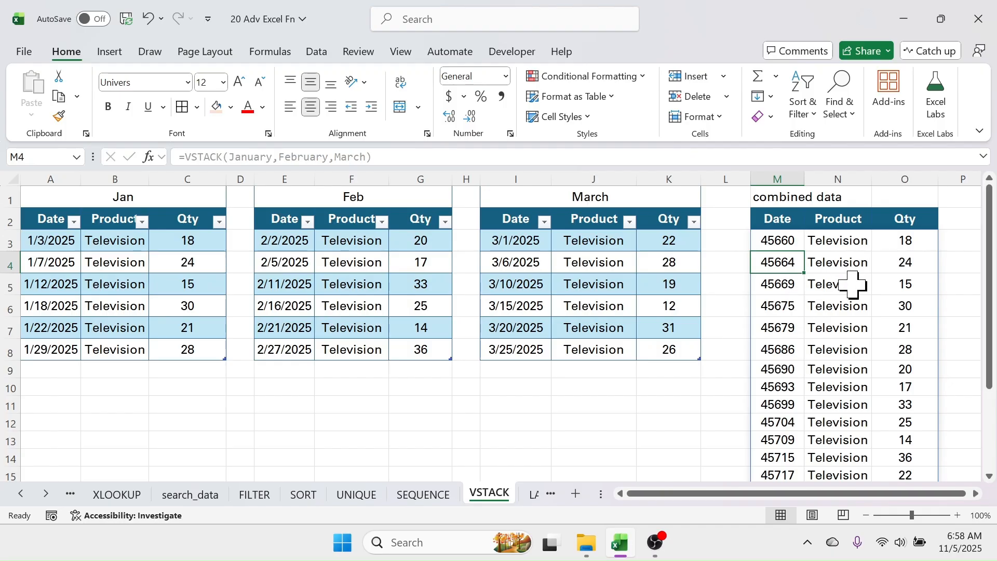
Format the combined dates in M3:M20 as Short Date and widen column M slightly
left_click_drag(777, 240, 796, 454)
left_click(506, 76)
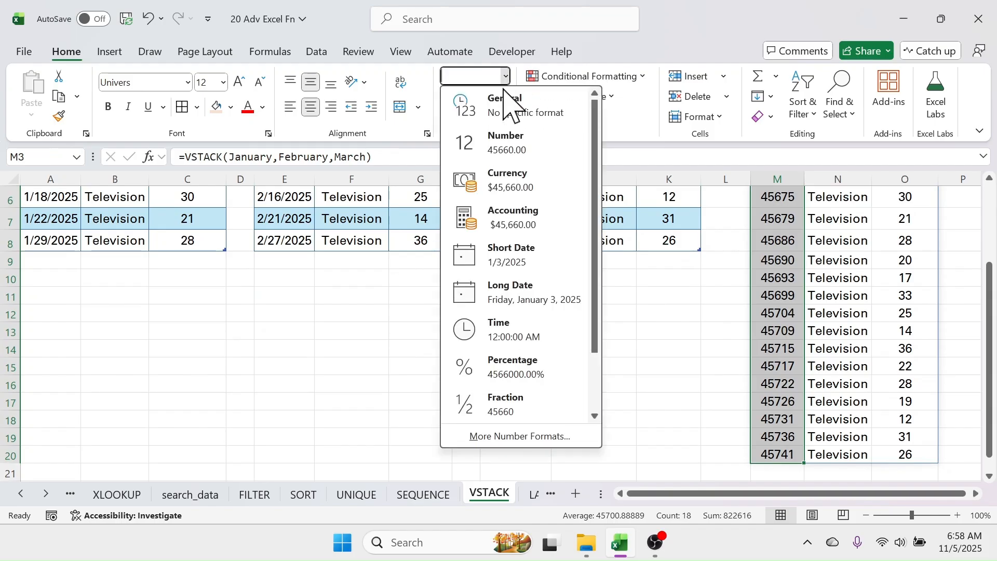
left_click(525, 259)
scroll(790, 282, "up", 2)
left_click_drag(804, 179, 813, 179)
left_click(899, 321)
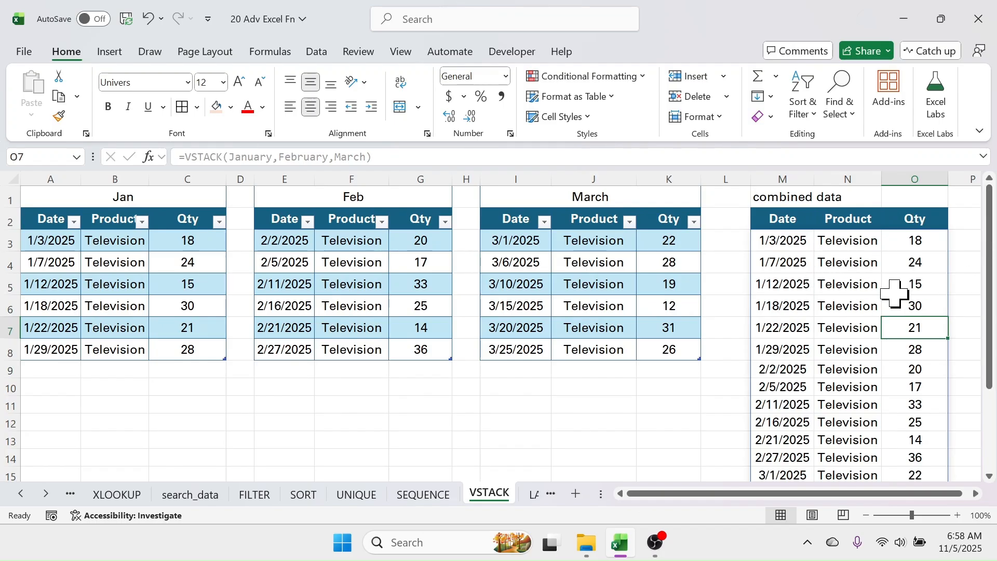
Review the Jan and Feb source tables and the table names used in the M3 VSTACK formula
left_click_drag(62, 223, 192, 332)
left_click_drag(286, 221, 431, 348)
left_click_drag(349, 403, 412, 446)
left_click(783, 240)
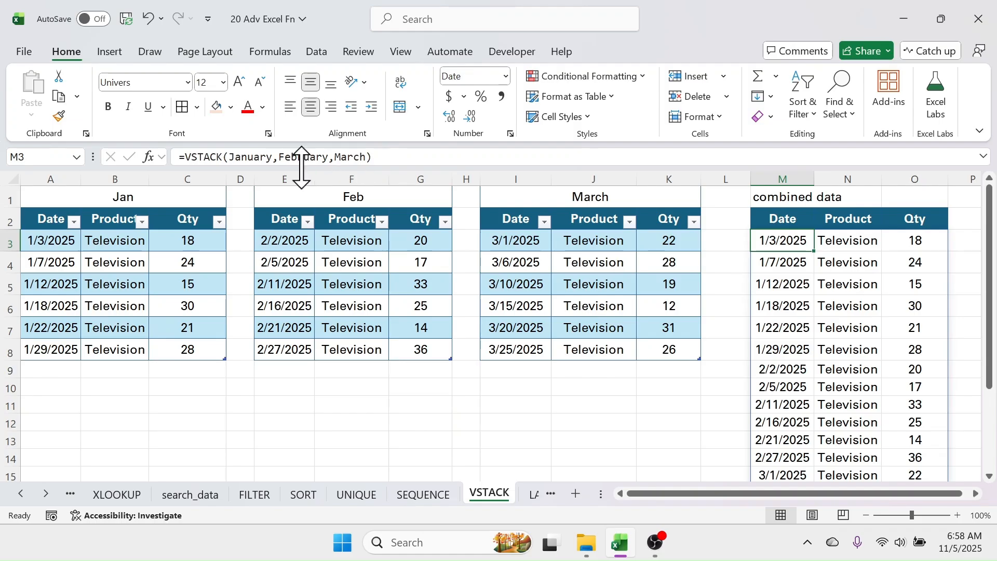
left_click(268, 156)
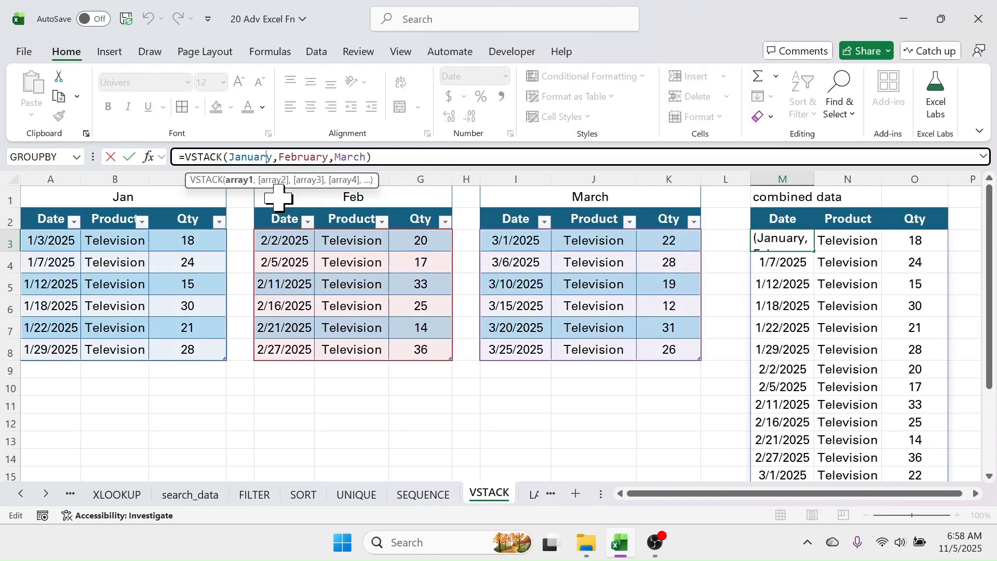
left_click(605, 408)
Open the LAMBDA sheet and look over the employee ID, name, designation, old salary and new salary columns
left_click(45, 493)
left_click(45, 493)
left_click(405, 493)
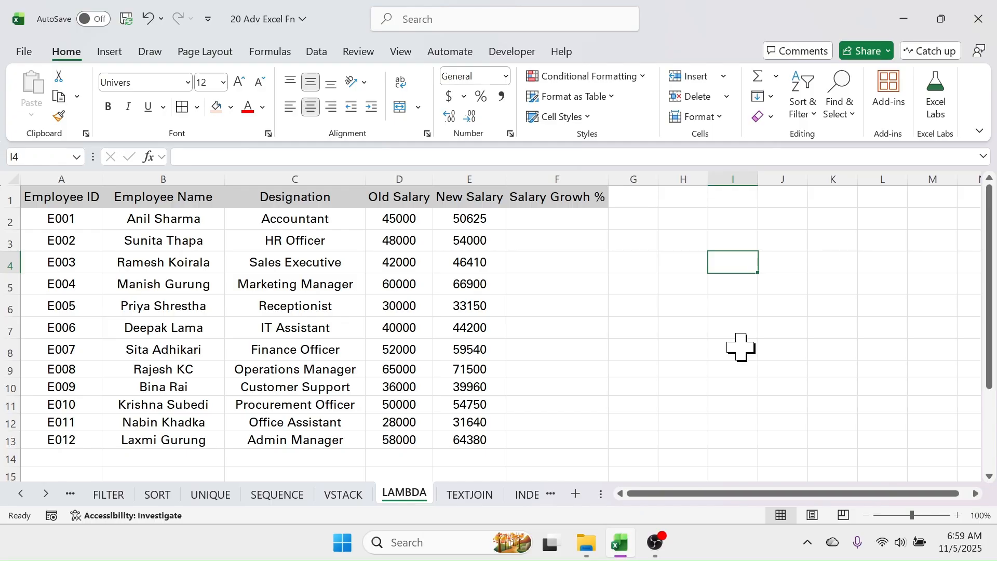
left_click_drag(78, 205, 85, 351)
left_click_drag(185, 200, 164, 349)
left_click_drag(295, 200, 294, 349)
left_click_drag(399, 200, 404, 369)
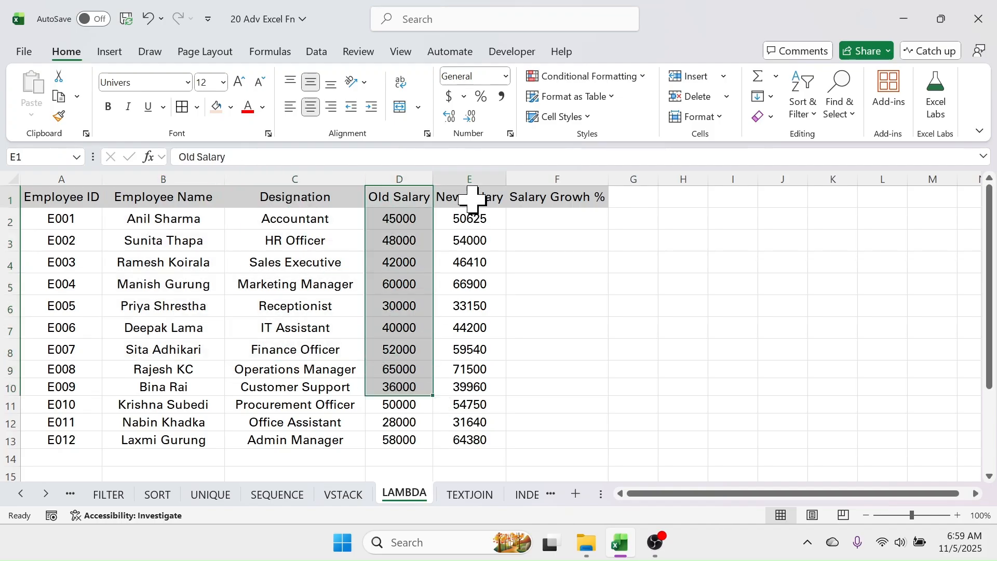
left_click_drag(471, 197, 472, 370)
left_click(746, 288)
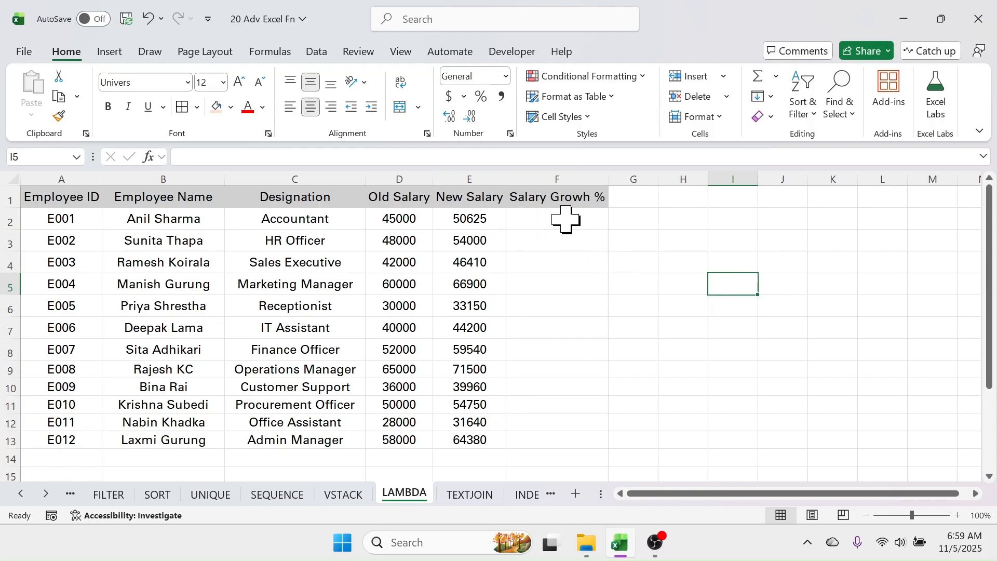
Calculate the first employee's salary growth percentage in J2 with =(E2-D2)/D2*100, and select the result
left_click(731, 222)
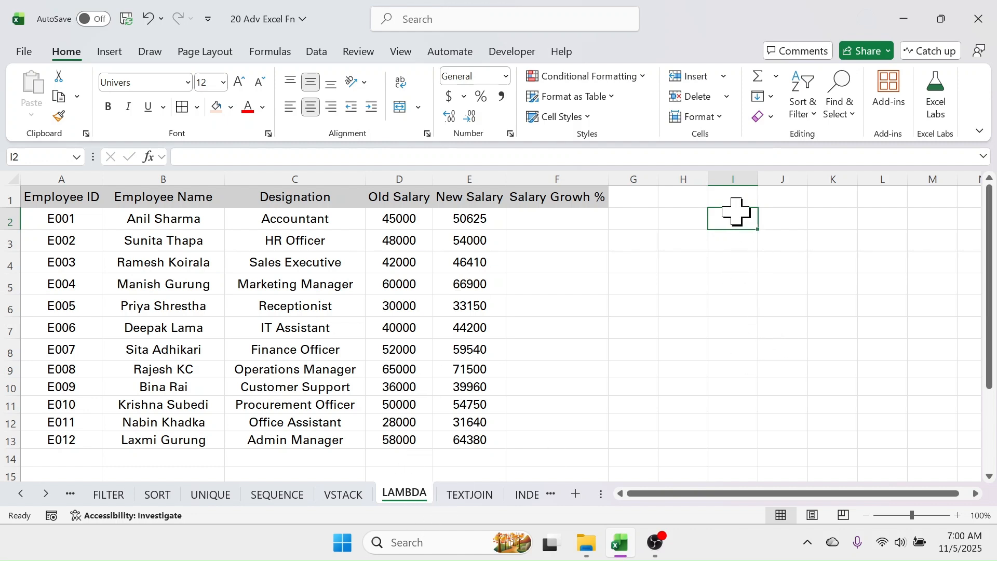
left_click(770, 217)
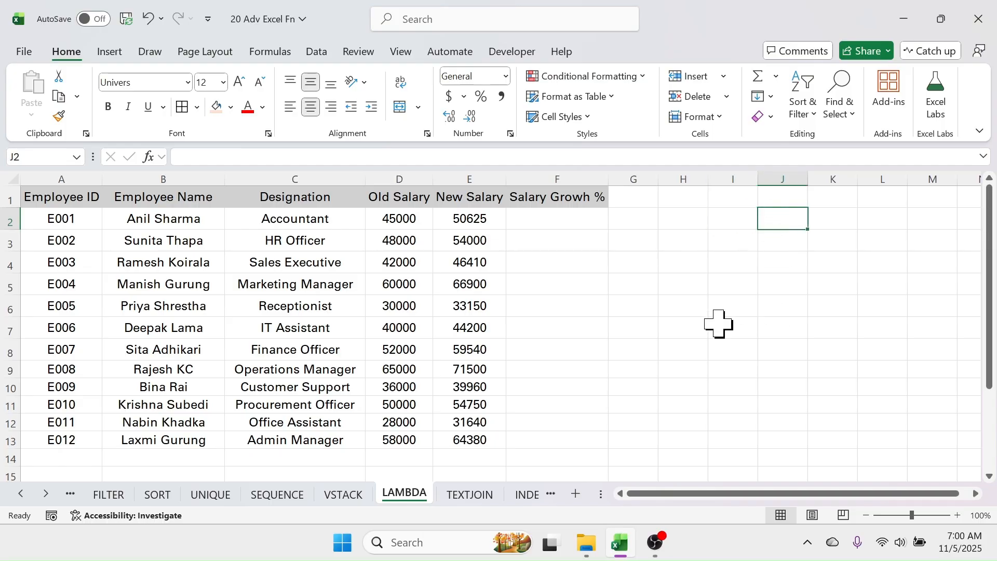
type("=(")
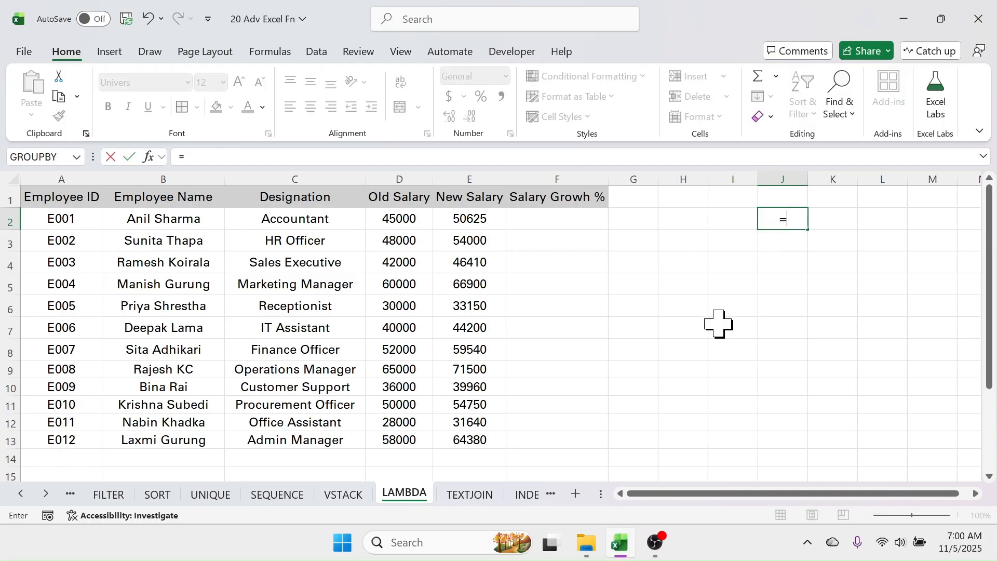
left_click(475, 218)
type("-")
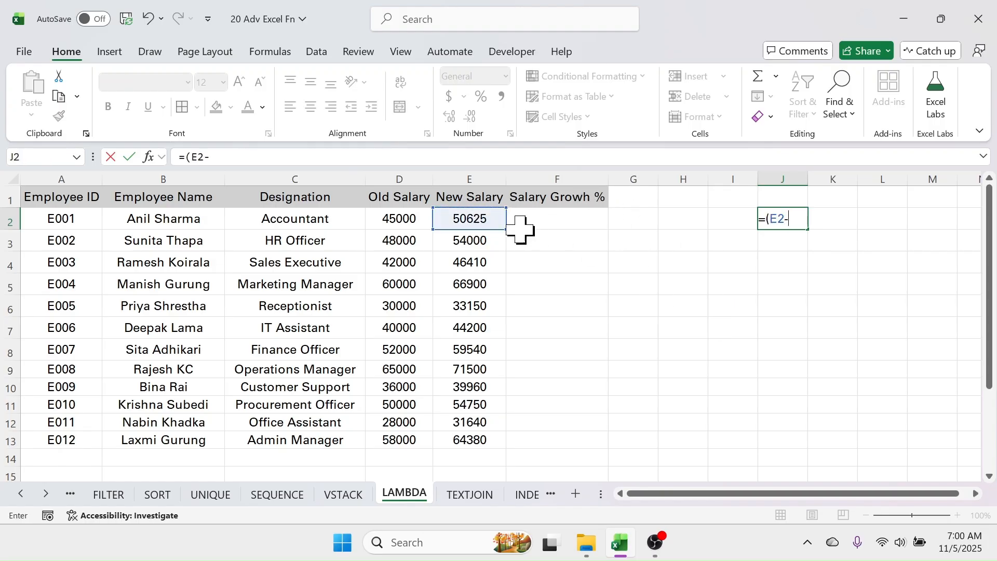
left_click(400, 218)
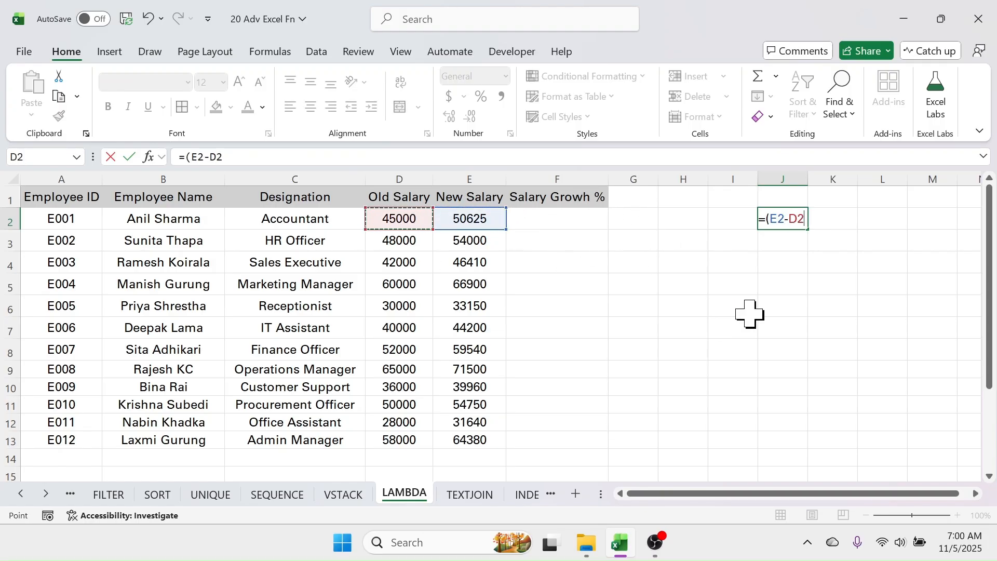
type(")/")
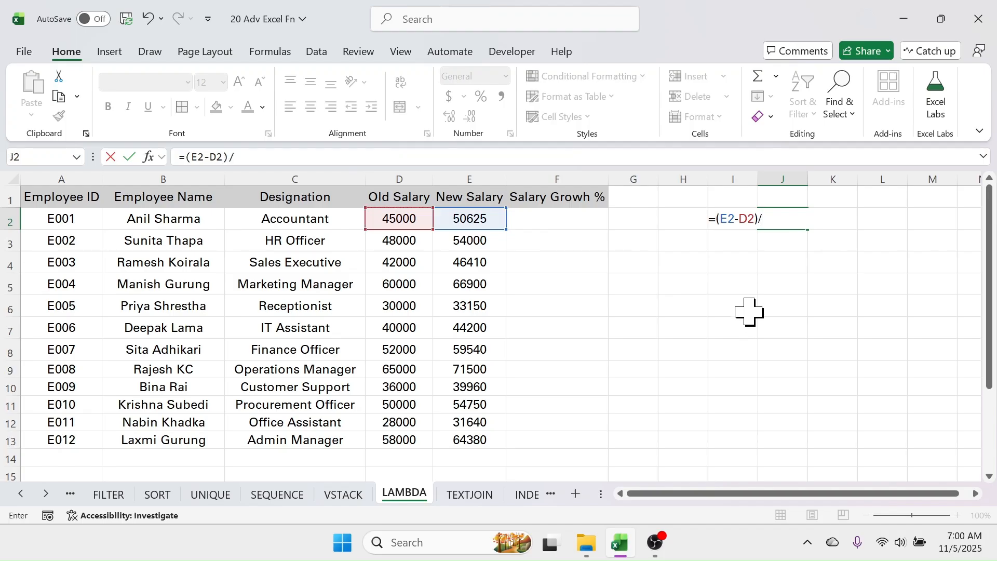
left_click(397, 217)
type("*")
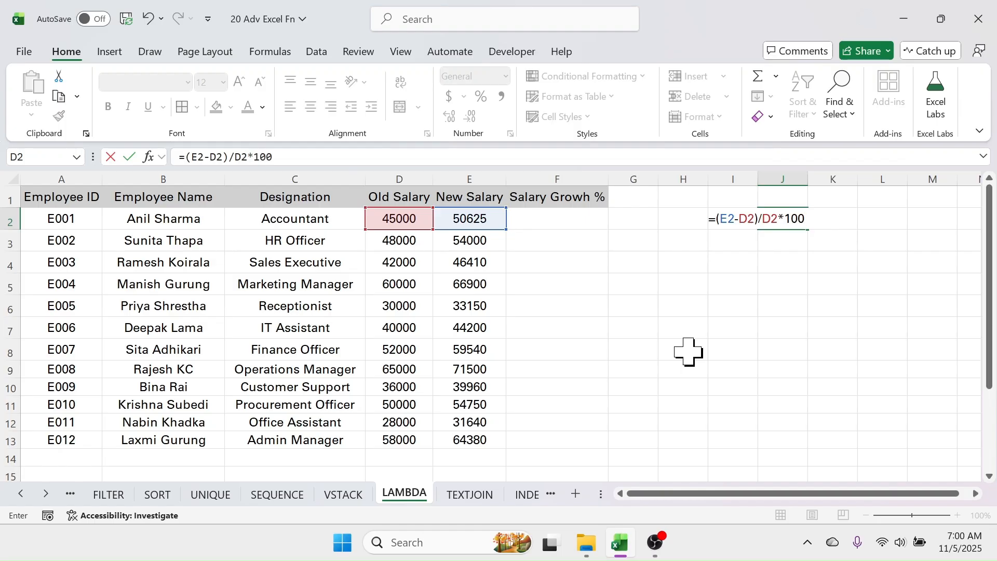
key("Return")
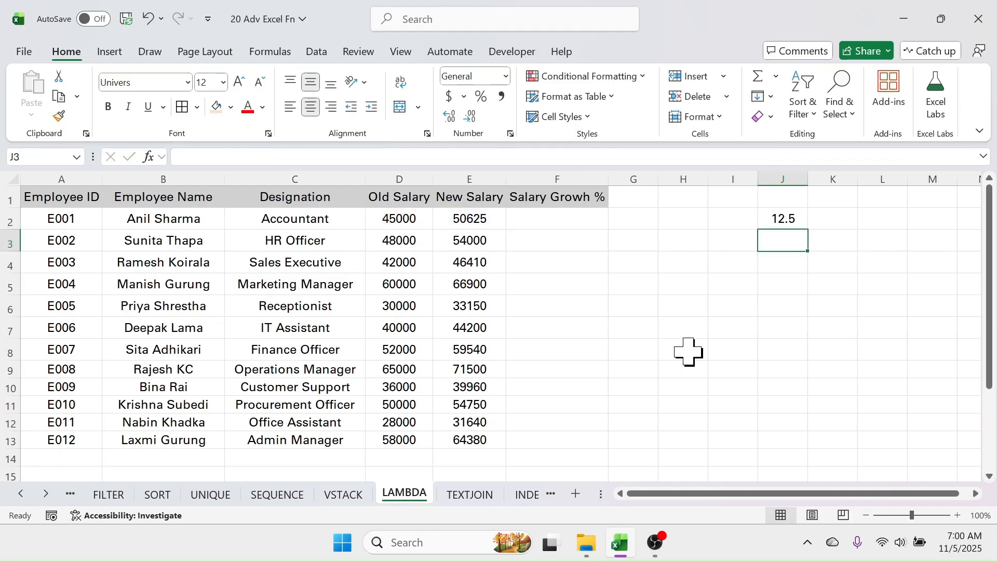
left_click(787, 225)
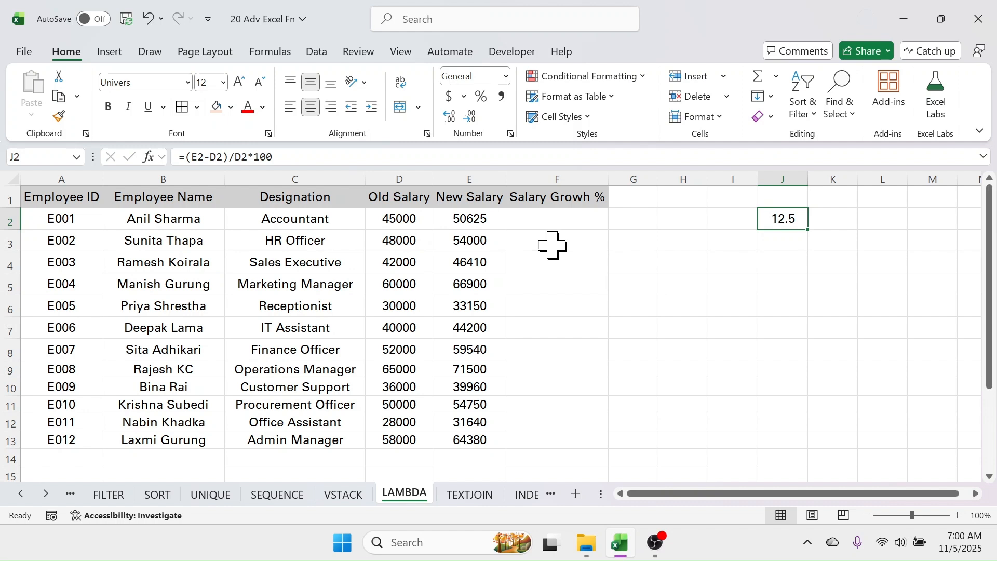
Begin a custom formula in H3 as =LAMBDA(newvalue,oldvalue,newvalue-oldvalue)
left_click(681, 240)
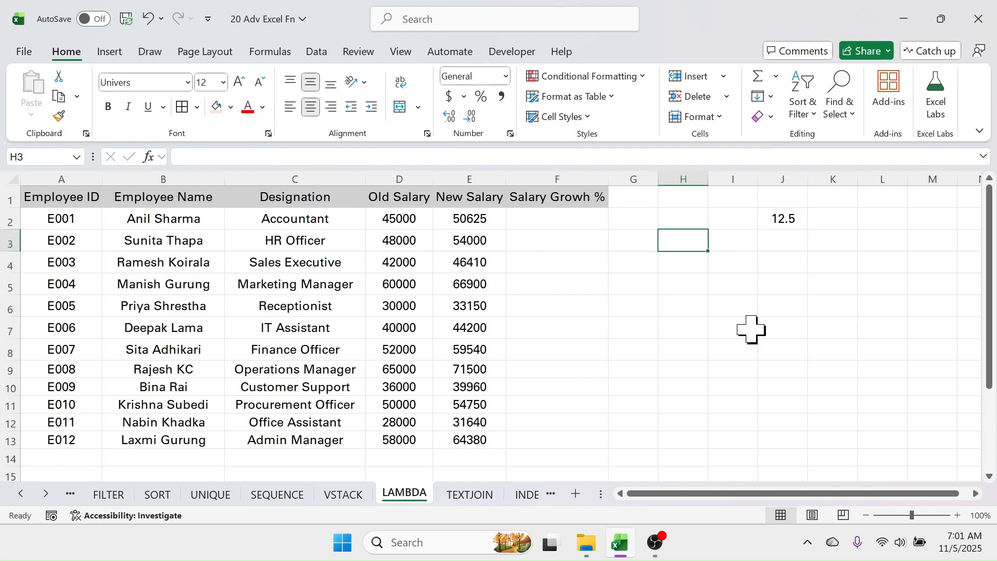
type("=LA")
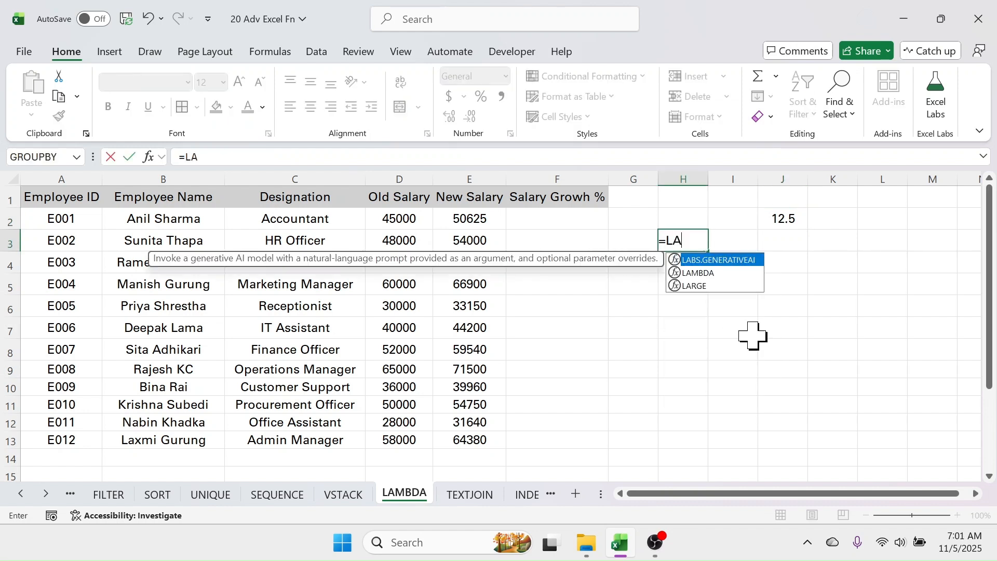
type("MBDA(newvaluee")
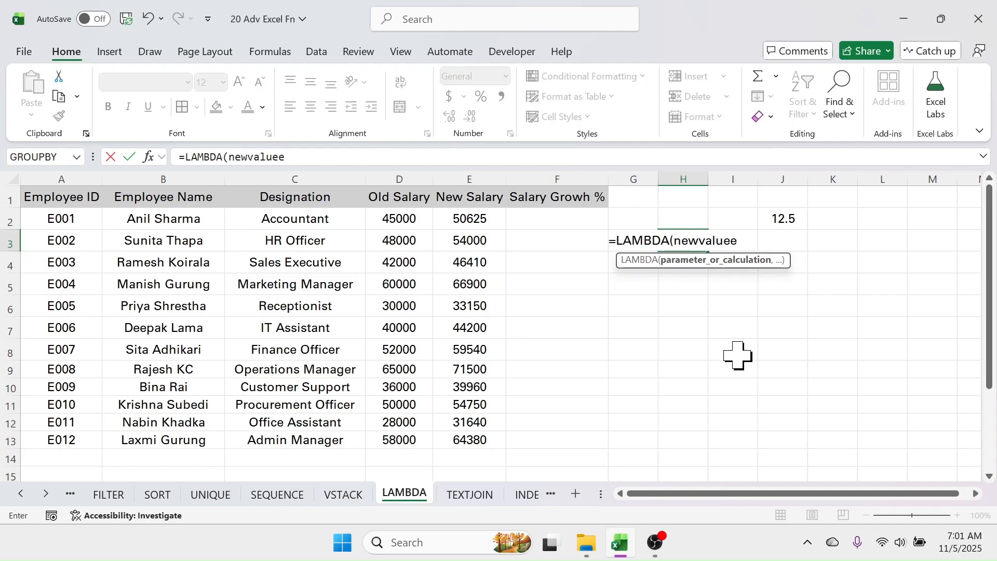
key("BackSpace")
type(",oldvalue,")
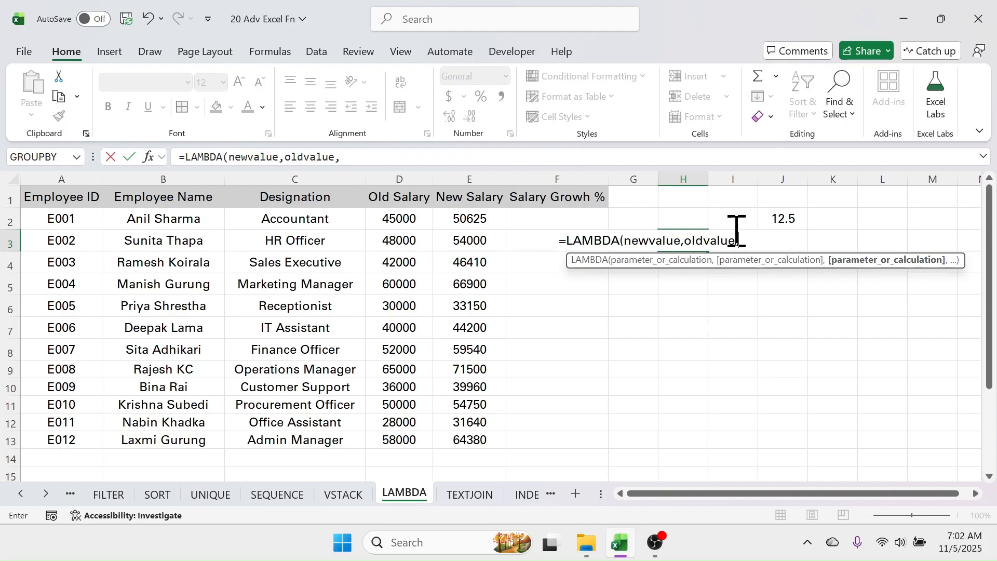
type("newvalue")
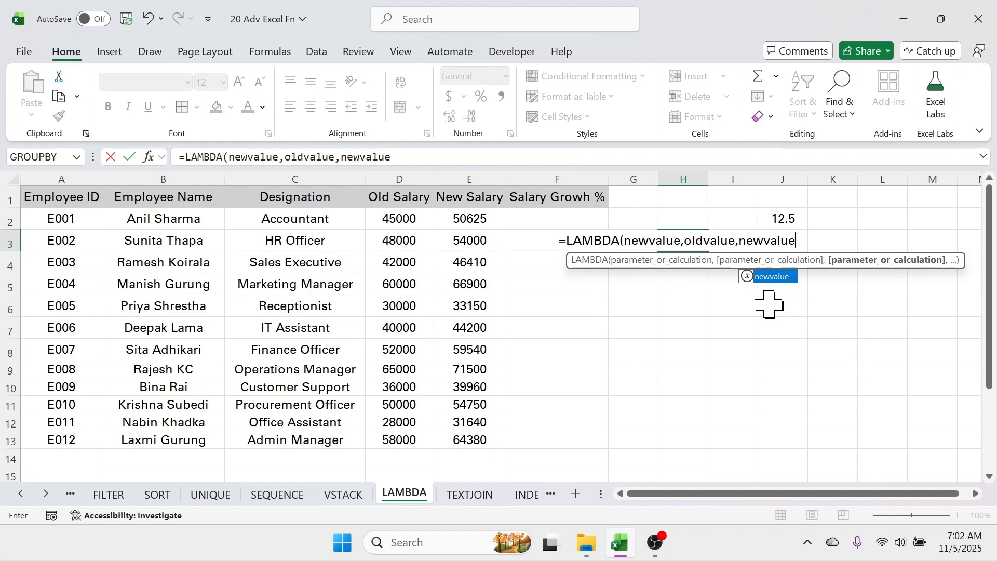
type("-oldvalue)")
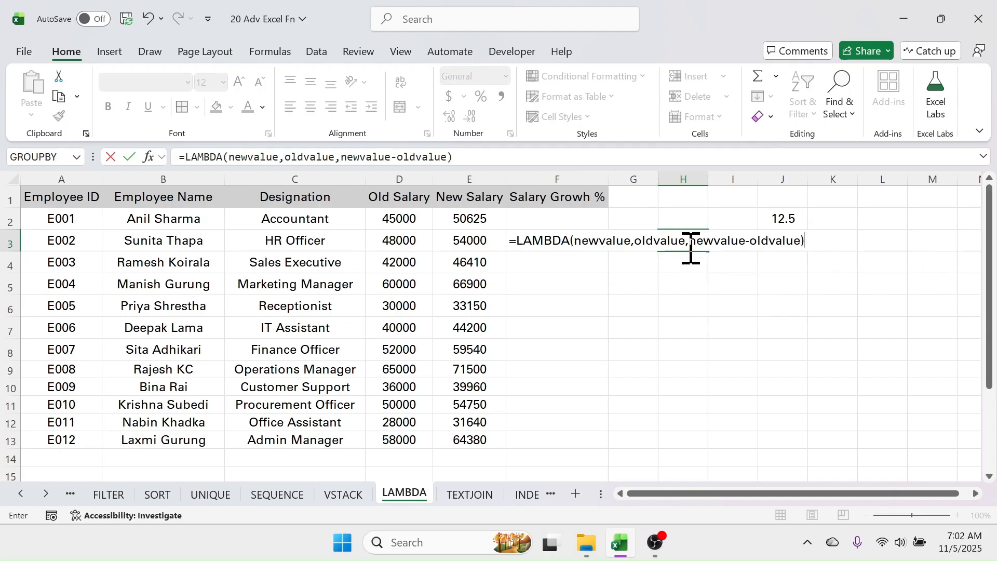
Extend the H3 LAMBDA calculation to a growth percentage: (newvalue-oldvalue)/oldvalue*100
left_click(690, 242)
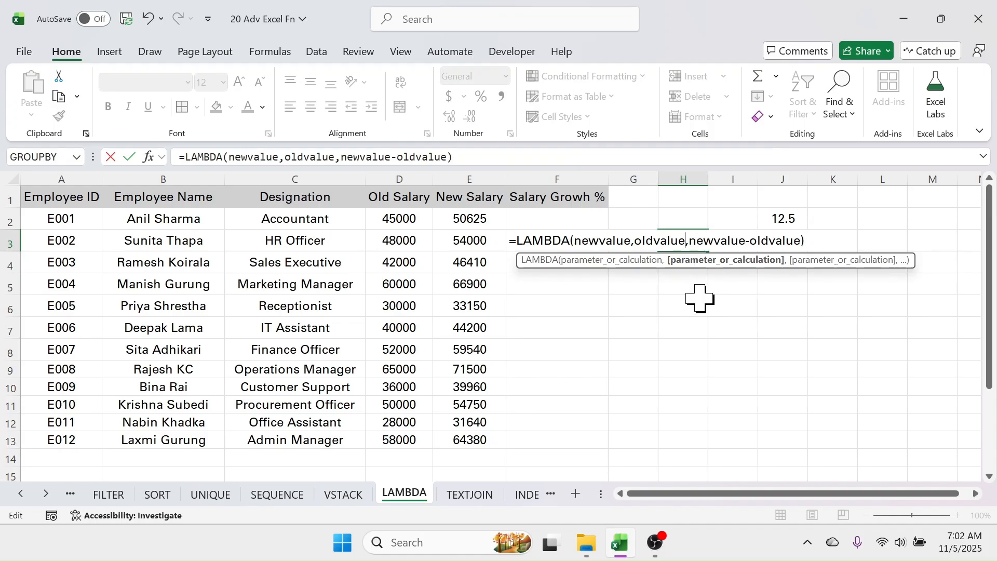
left_click(691, 241)
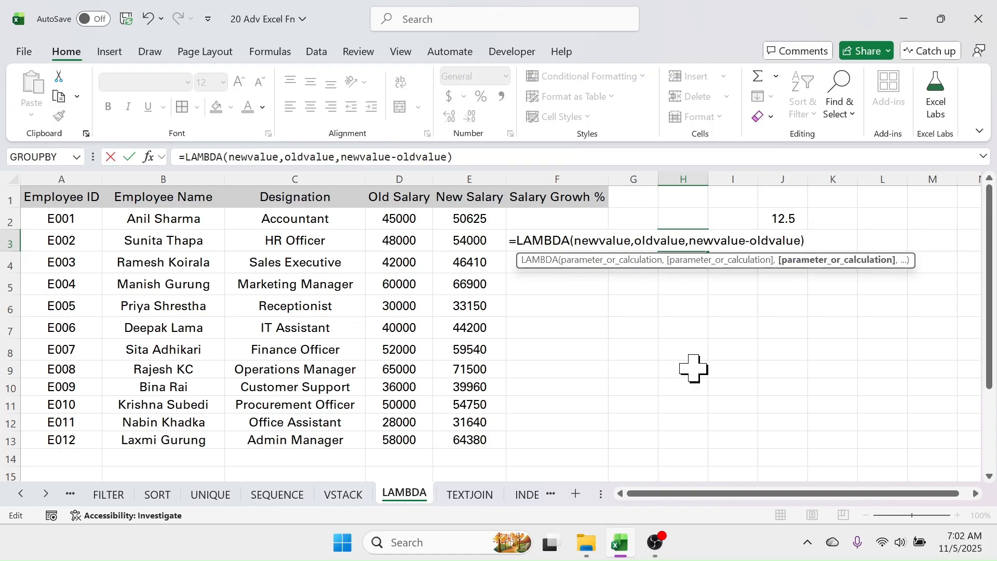
type("(")
left_click(820, 238)
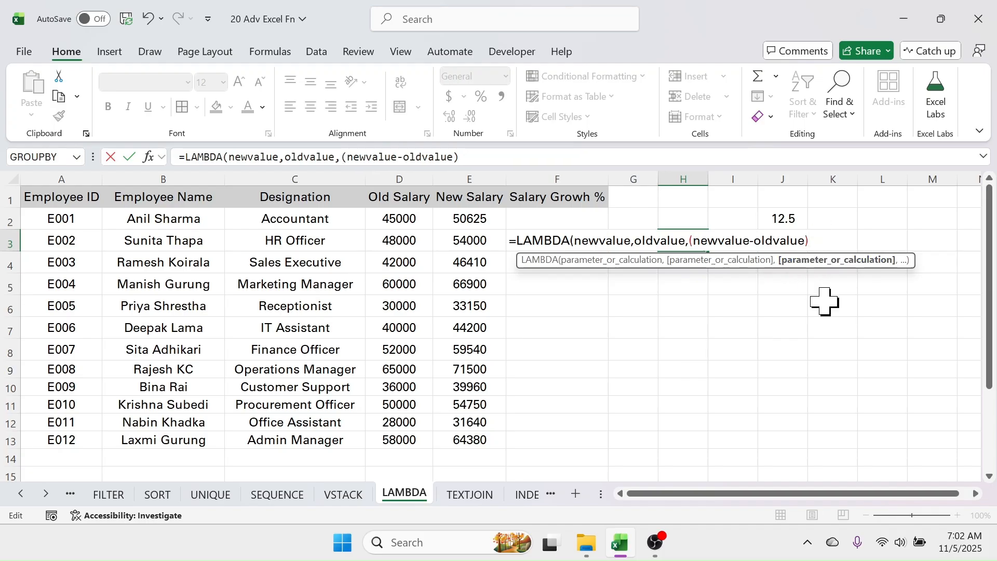
type("/old")
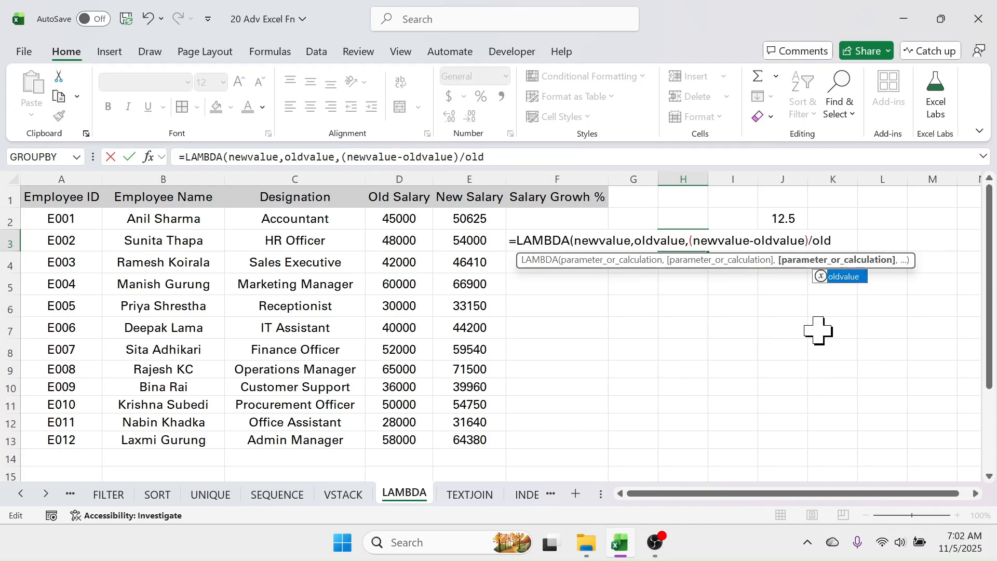
double_click(846, 277)
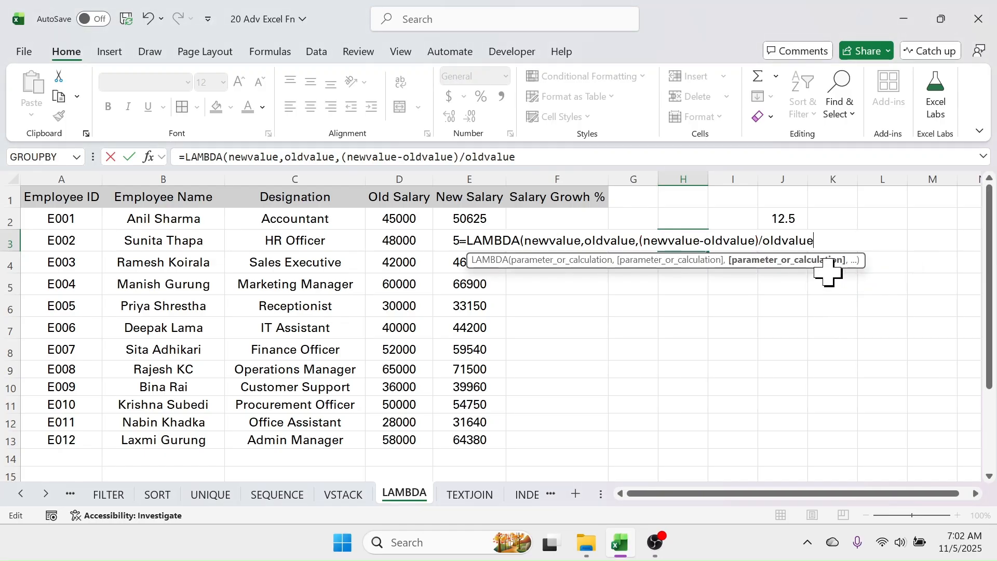
type("*100")
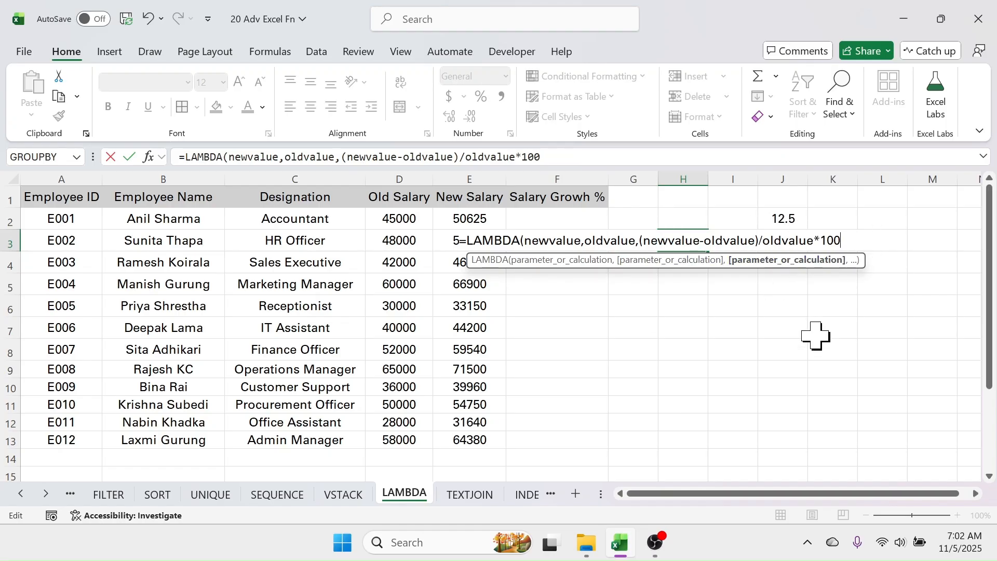
type(")")
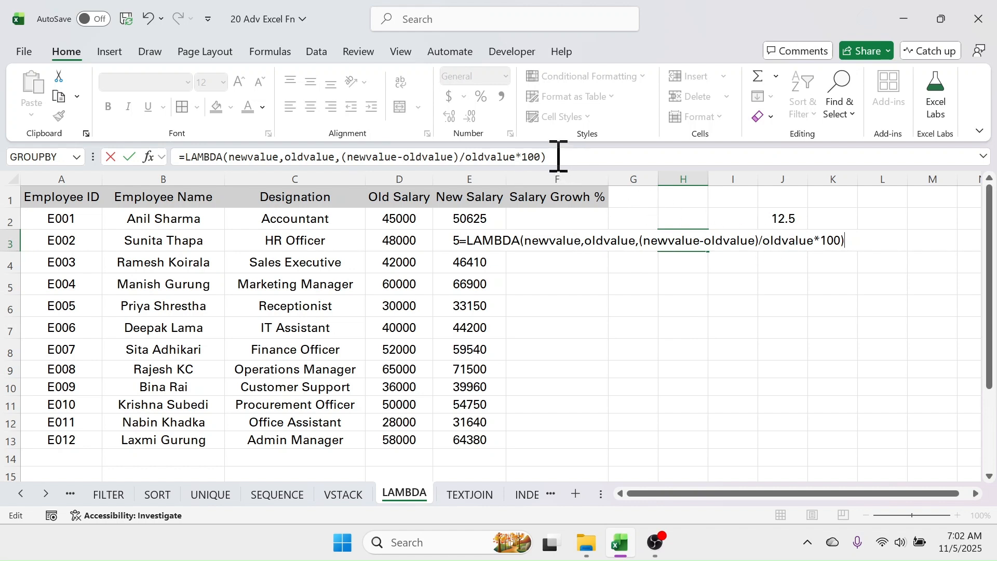
Copy the whole LAMBDA formula from H3 and discard the cell entry
left_click_drag(560, 156, 191, 156)
right_click(192, 156)
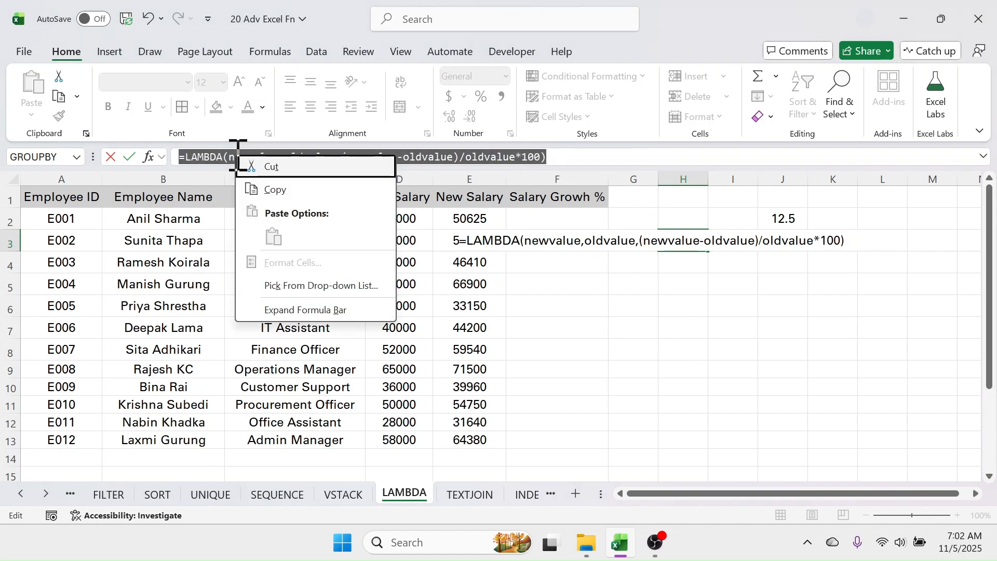
left_click(288, 186)
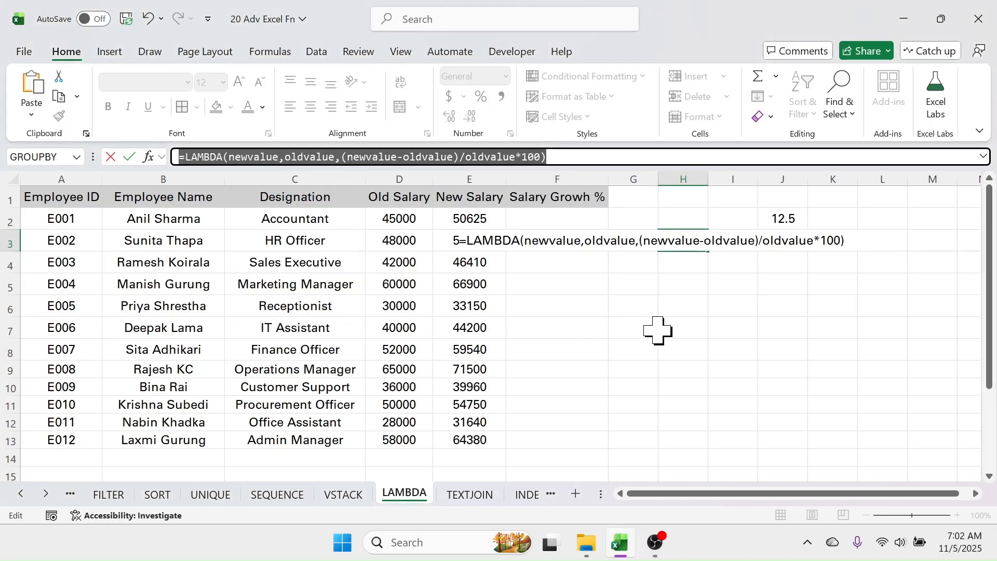
key("Escape")
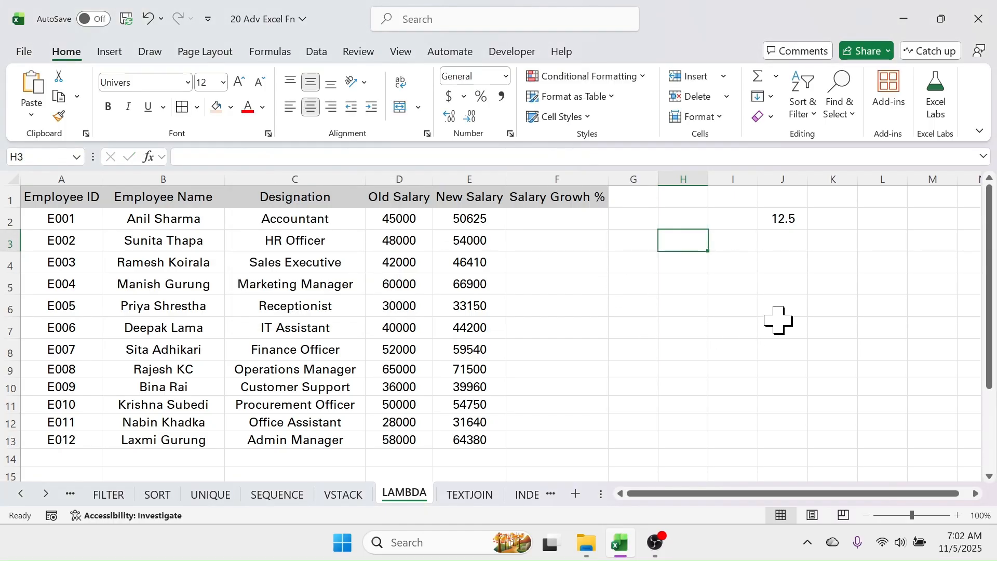
Start a new workbook-scope defined name called Growth%
left_click(271, 52)
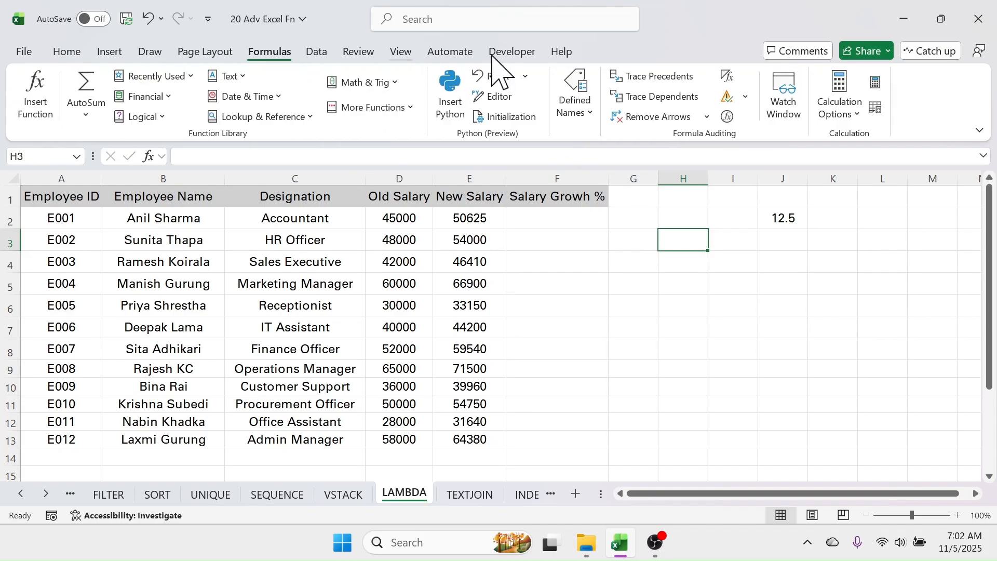
left_click(586, 120)
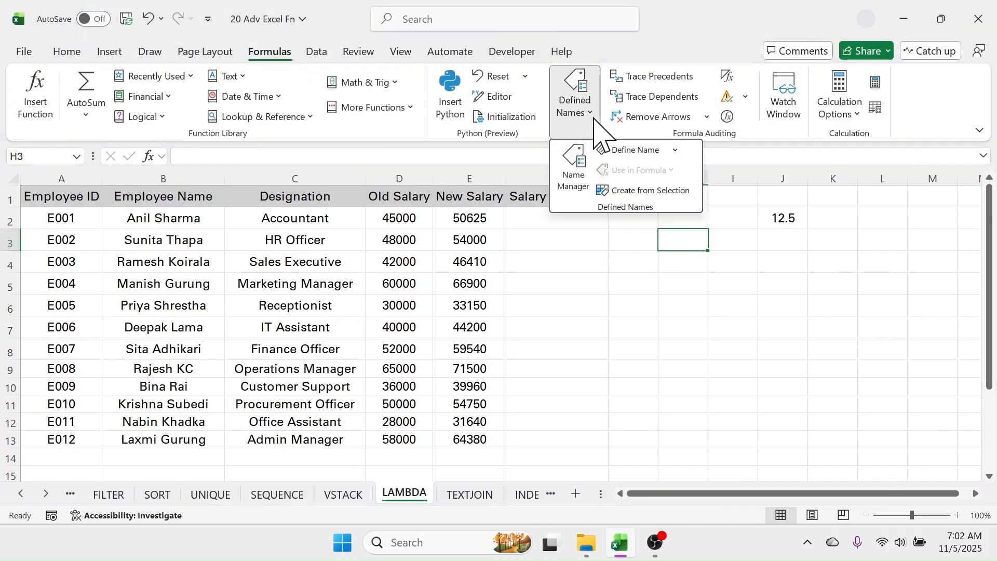
left_click(575, 174)
left_click(360, 228)
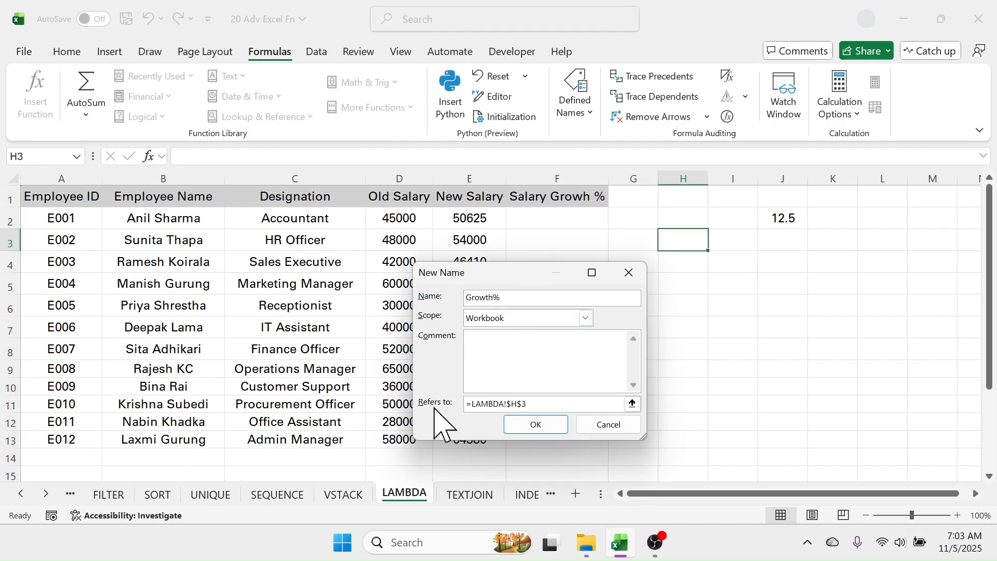
Replace the new name's cell reference with the copied LAMBDA formula and try to save it
left_click_drag(538, 403, 464, 404)
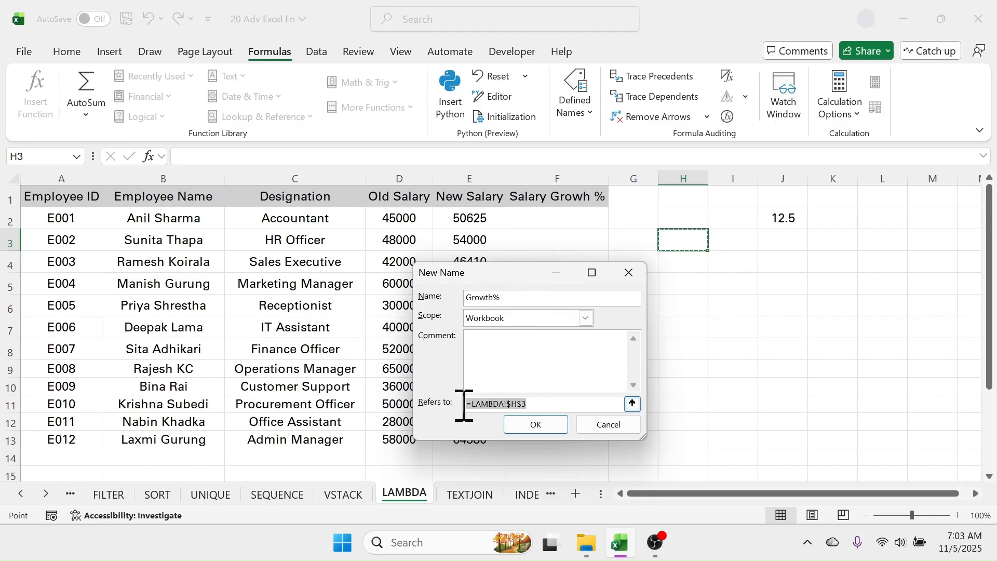
key("BackSpace")
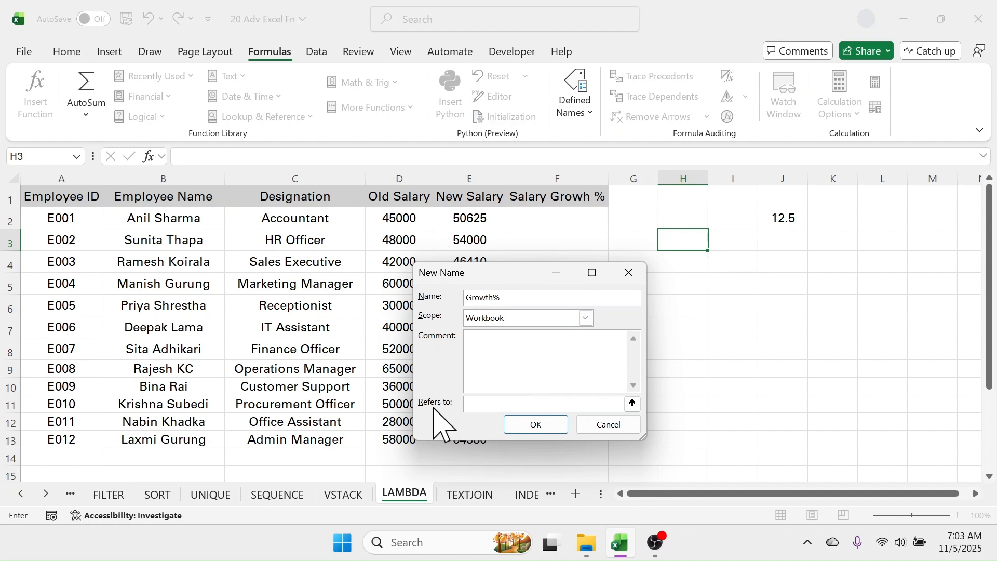
right_click(483, 405)
left_click(512, 452)
left_click(540, 426)
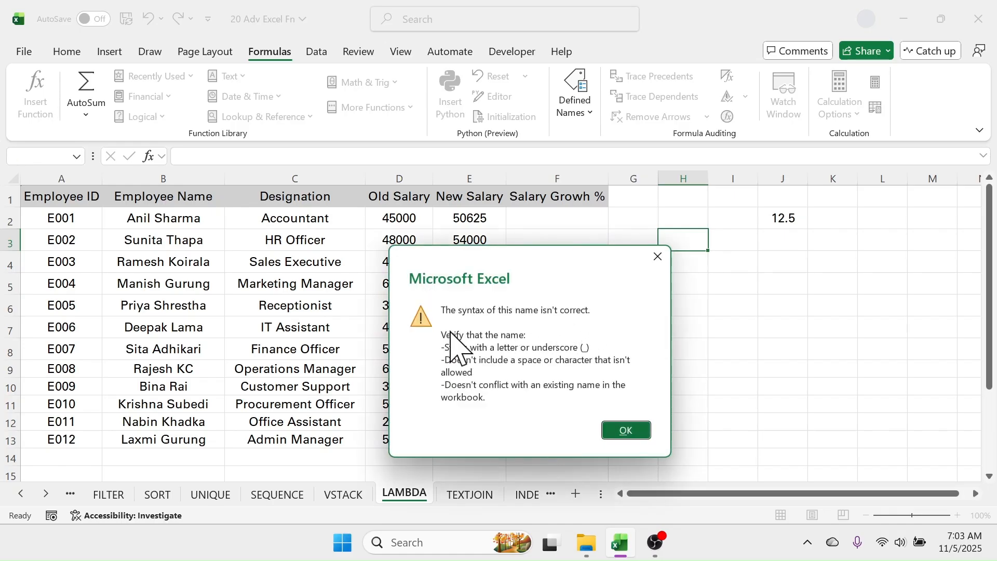
Change the new defined name to Growthpercent, save it and close the list of names
left_click(641, 432)
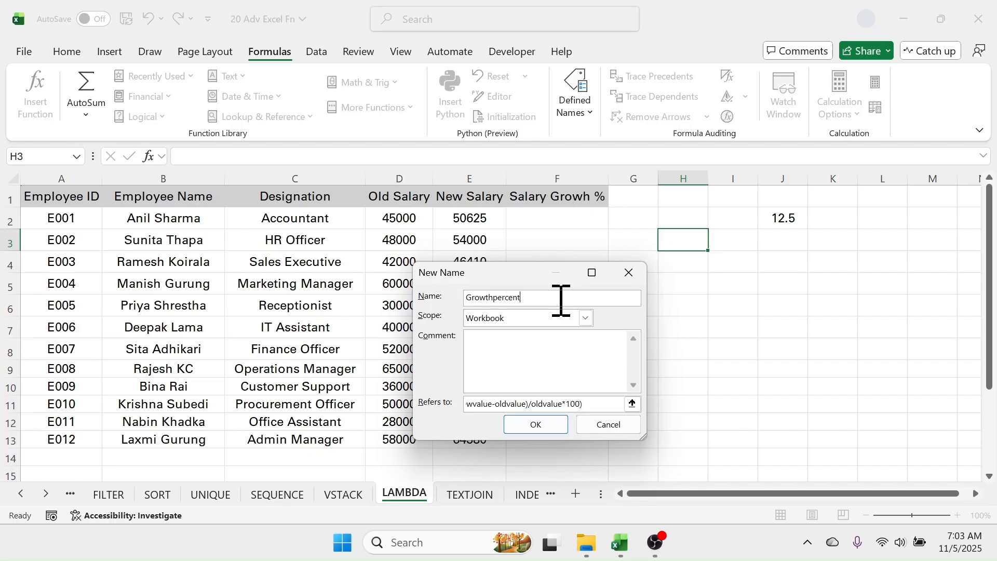
left_click(540, 430)
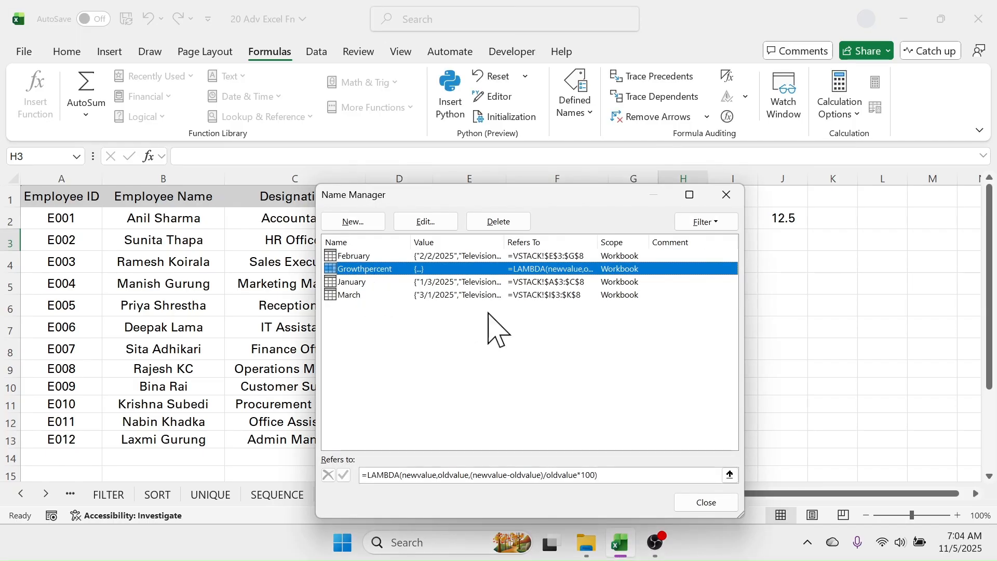
left_click(705, 501)
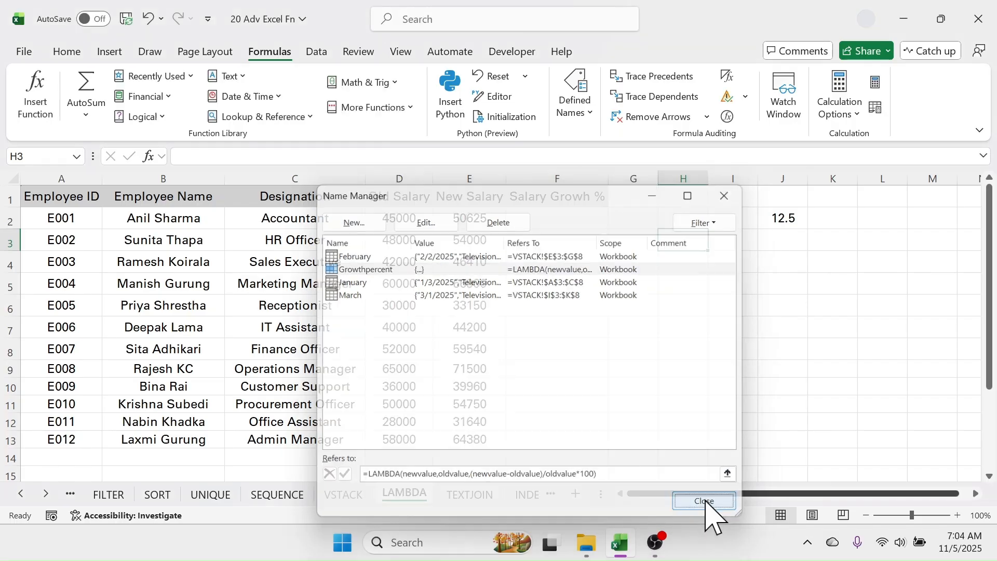
Calculate the first employee's salary growth in F2 with =Growthpercent(E2,D2)
left_click(559, 221)
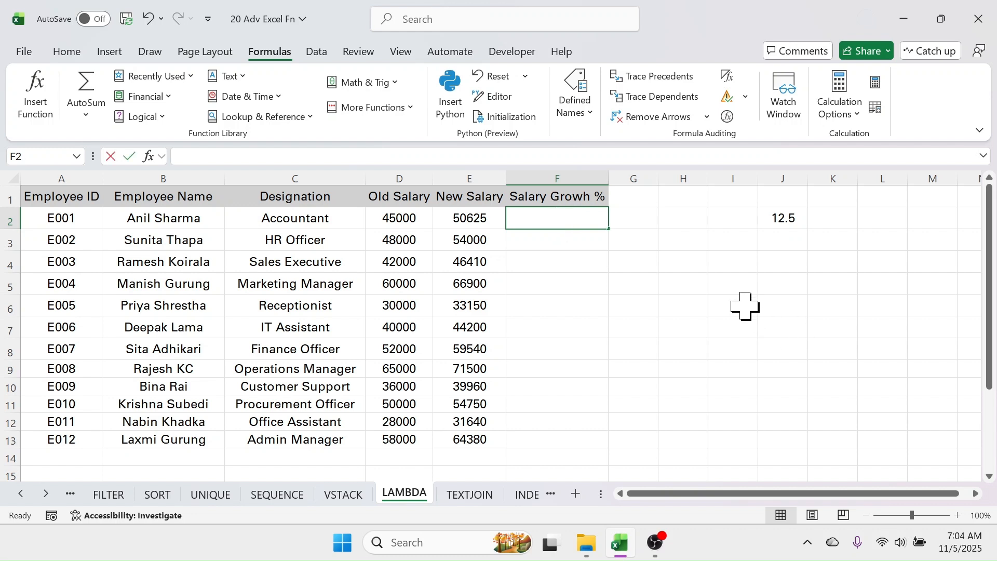
type("=growth")
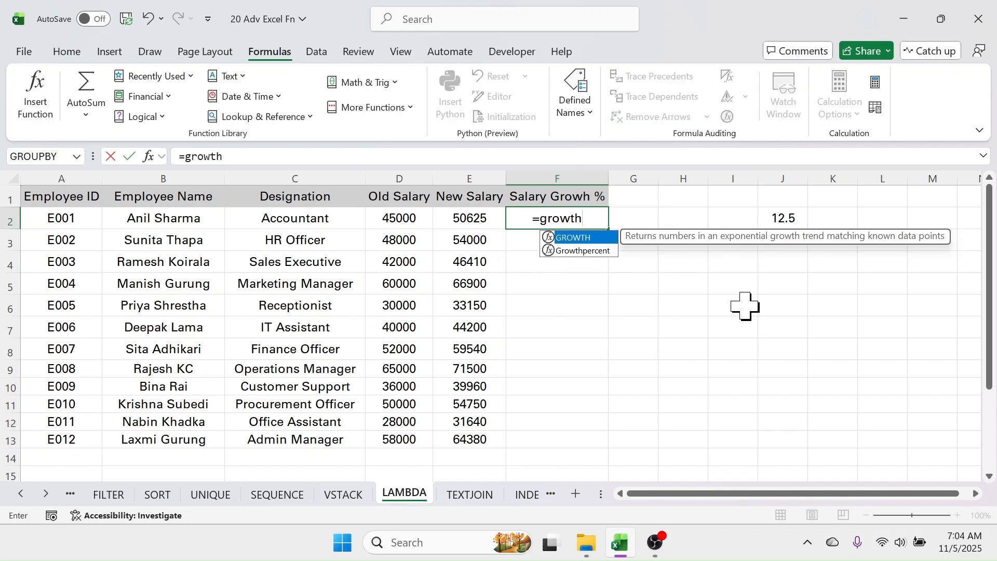
left_click(577, 252)
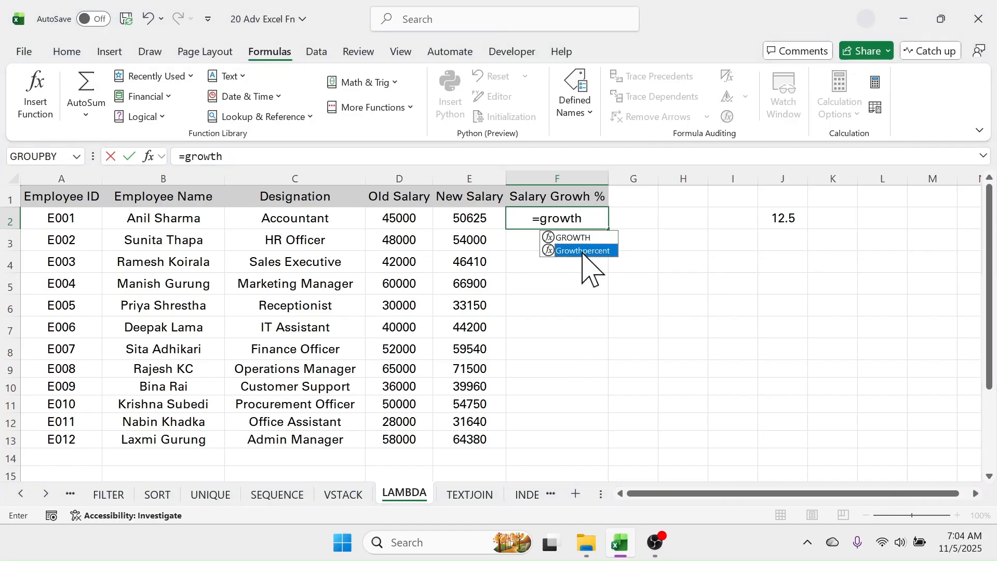
double_click(582, 252)
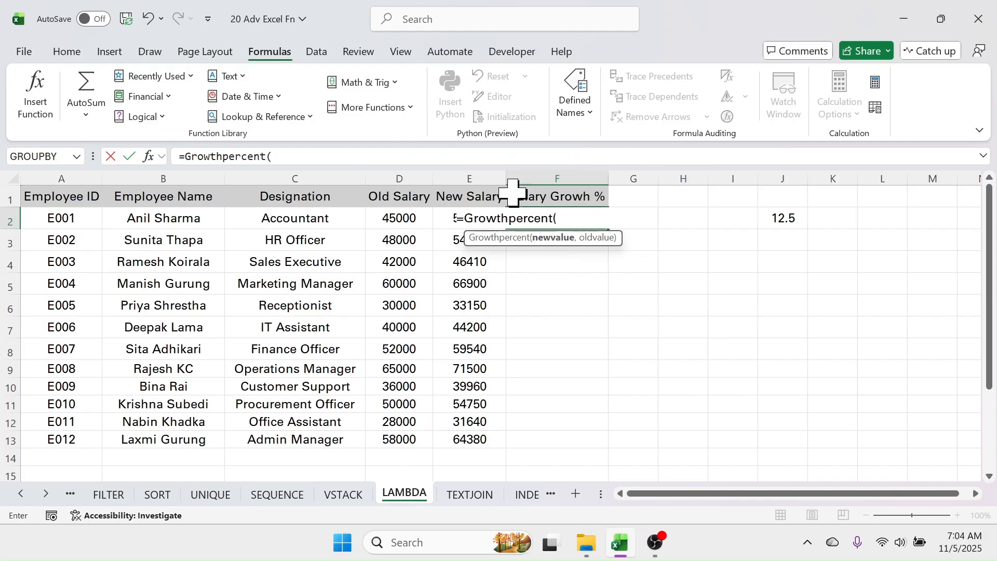
left_click(437, 217)
type(",")
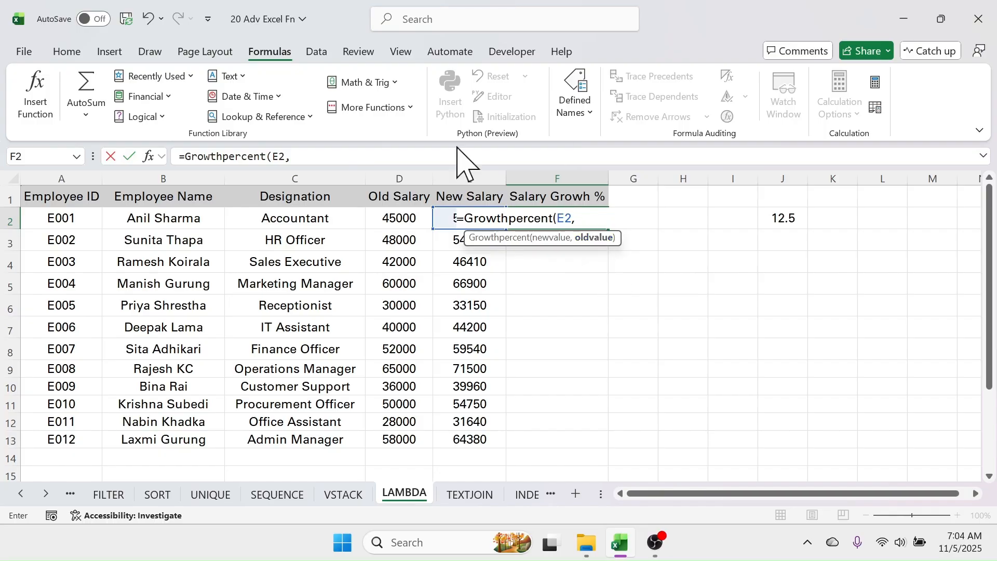
left_click(410, 217)
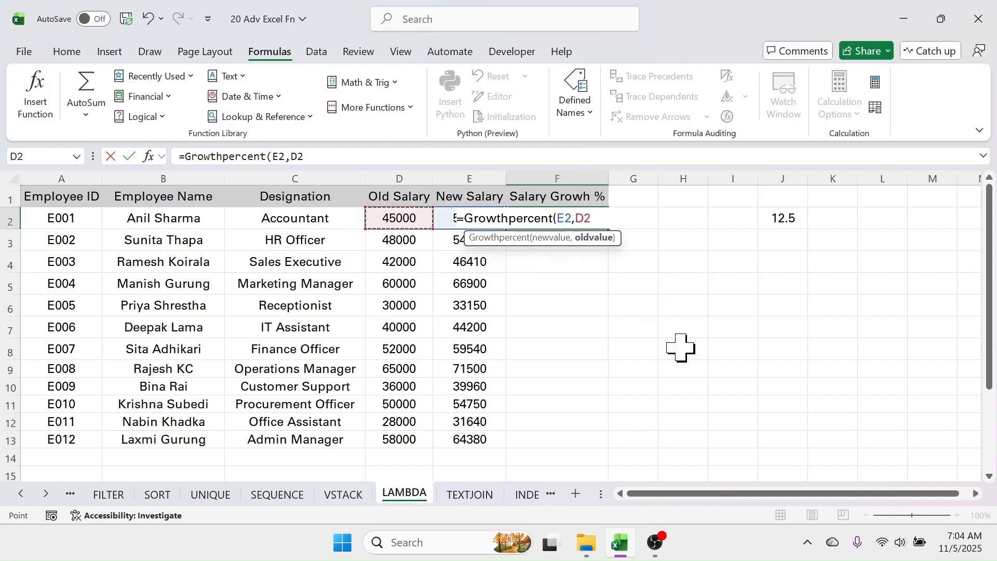
type(")")
key("Return")
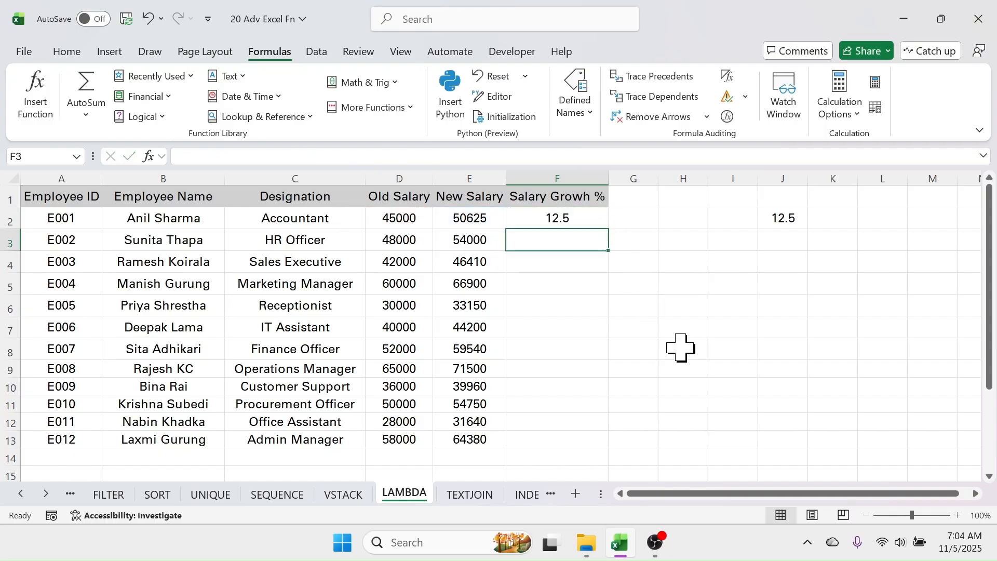
Compare the F2 and J2 formulas, delete the trial calculation in J2, and reselect F2
left_click(561, 224)
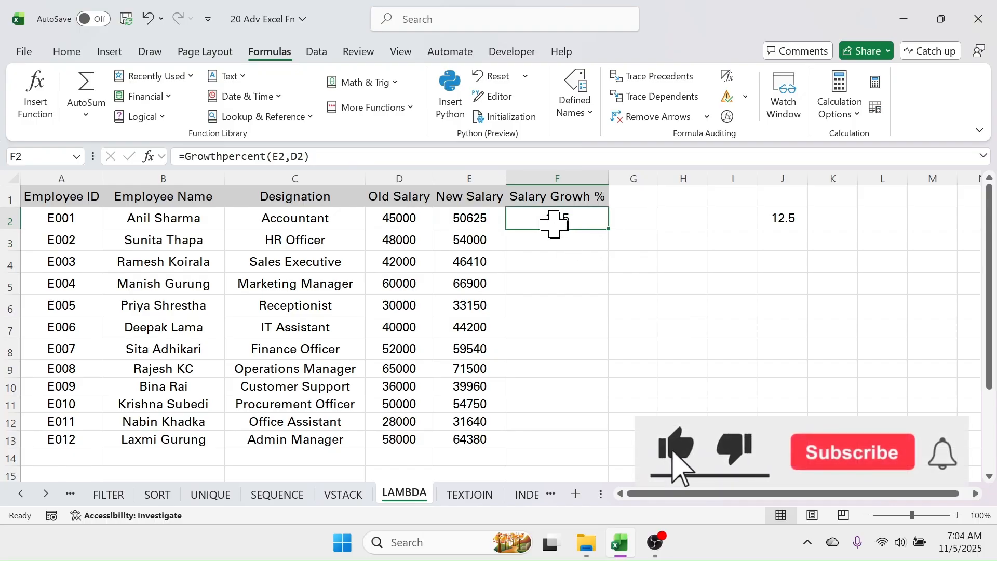
left_click(767, 220)
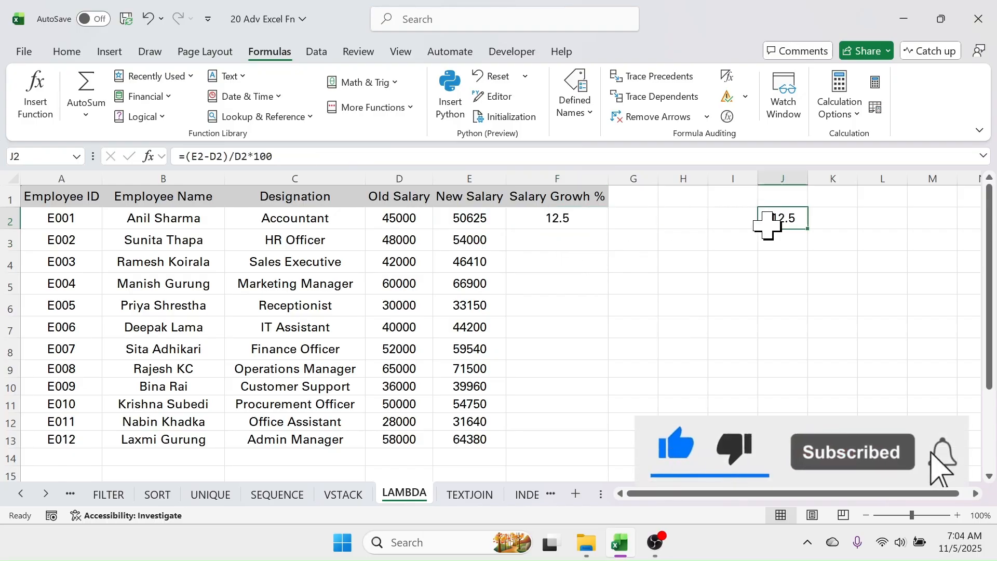
key("Delete")
left_click(565, 227)
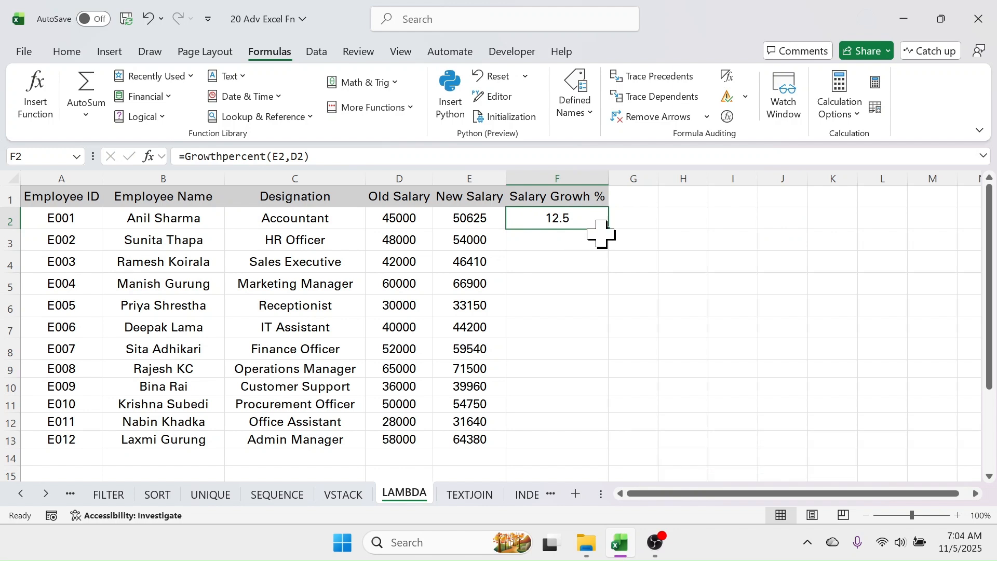
Fill the Growthpercent formula from F2 down through F13 and check the copied formula in F8
left_click_drag(608, 229, 611, 449)
left_click(566, 345)
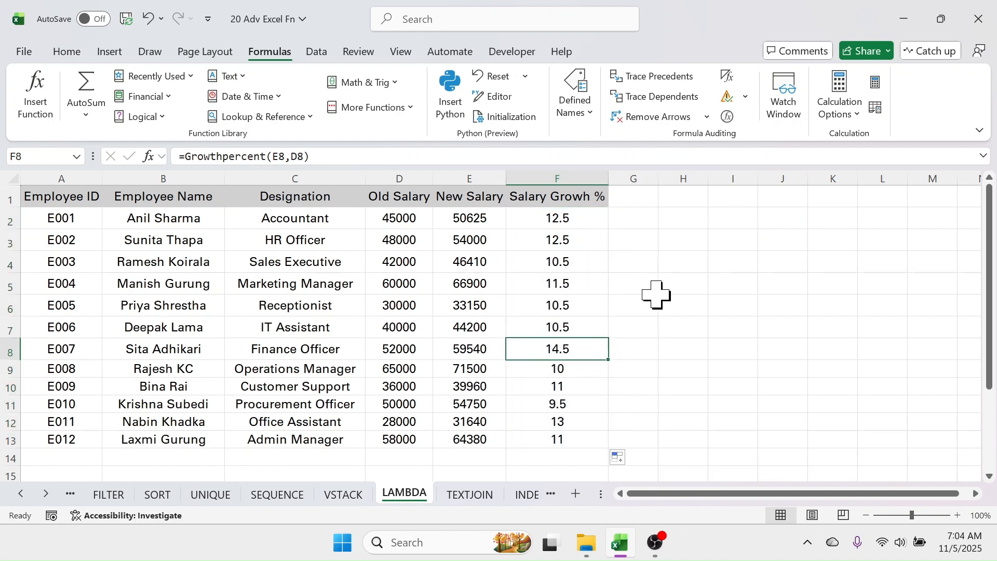
left_click(661, 289)
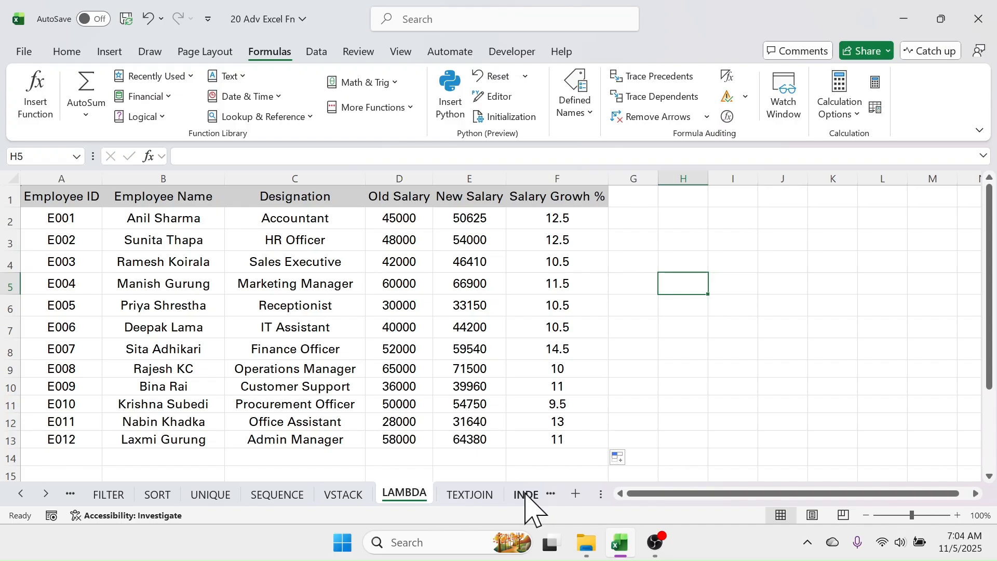
Open the TEXTJOIN sheet and review its invoice number, date, customer, amount, overdue date and follow-up message columns
left_click(461, 495)
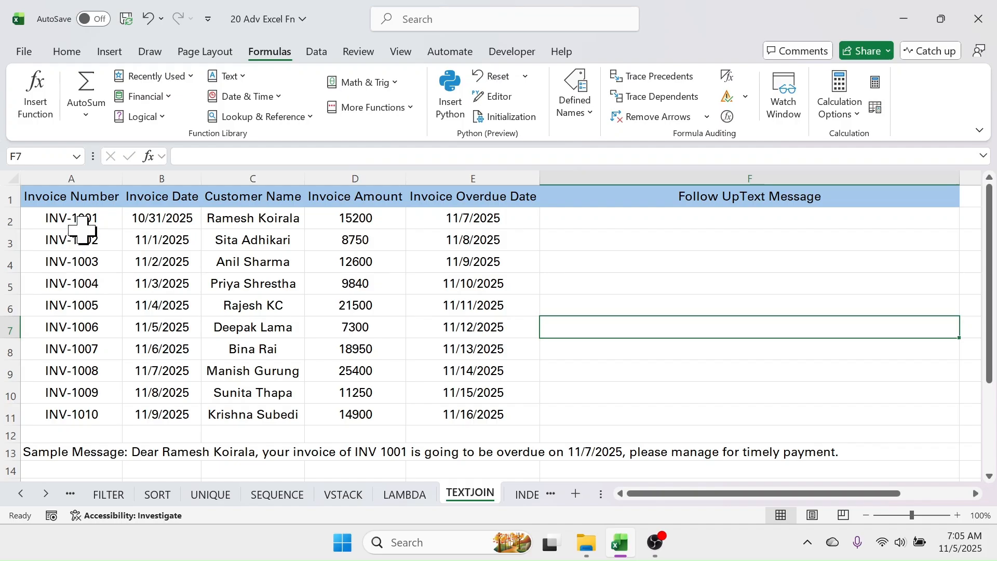
left_click_drag(77, 196, 82, 392)
left_click_drag(169, 196, 165, 358)
left_click_drag(257, 201, 267, 393)
left_click_drag(362, 203, 370, 393)
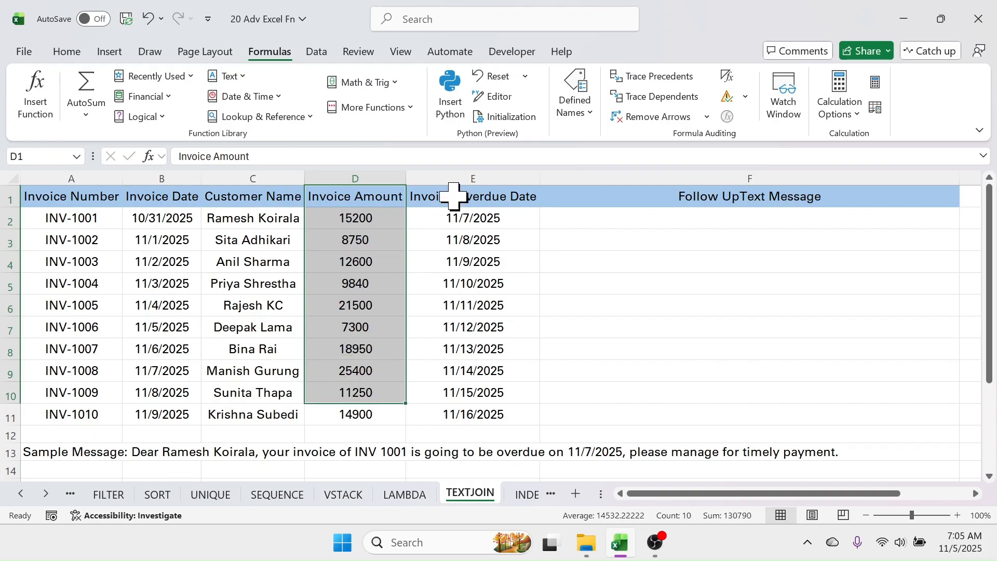
left_click(469, 202)
left_click_drag(470, 202, 474, 371)
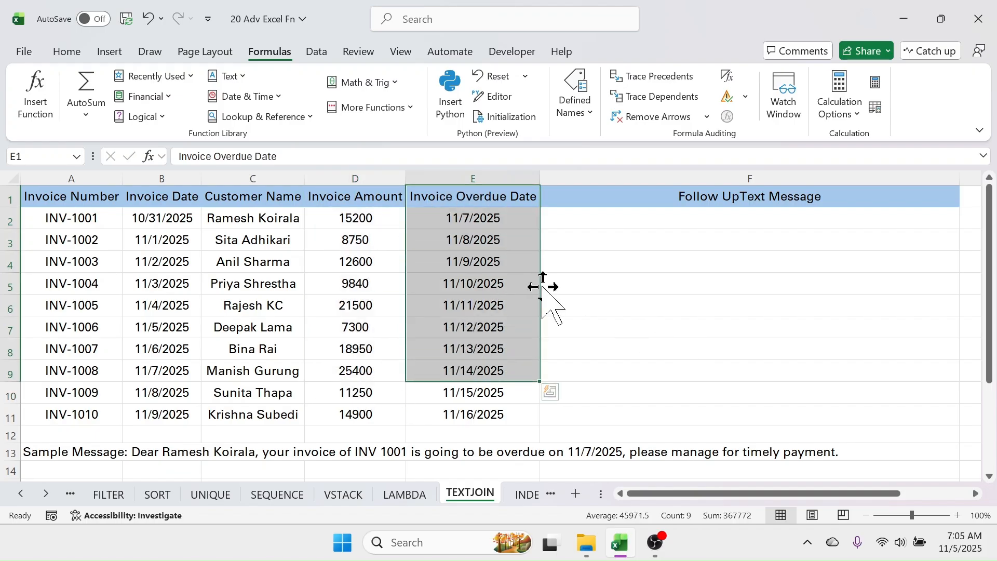
left_click(761, 198)
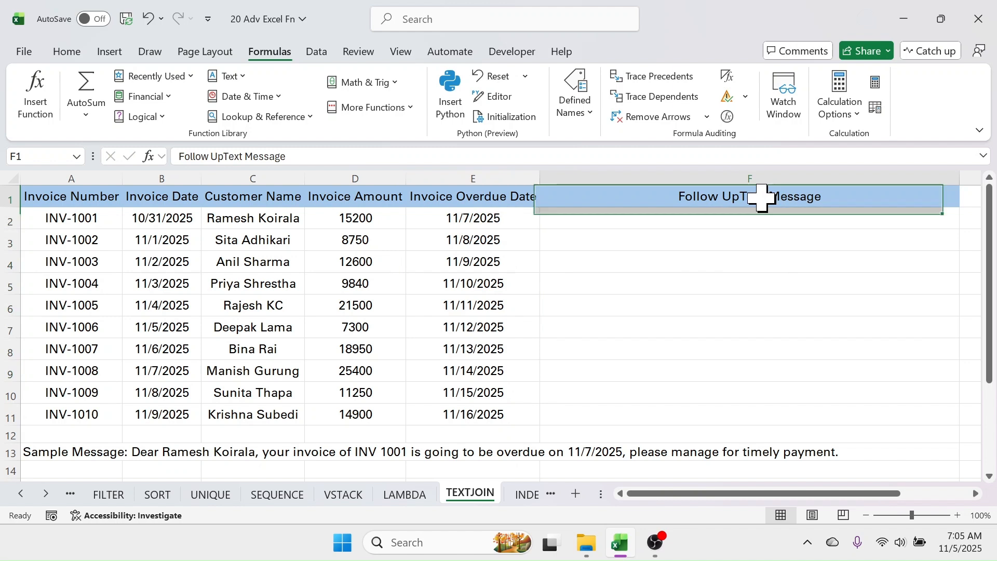
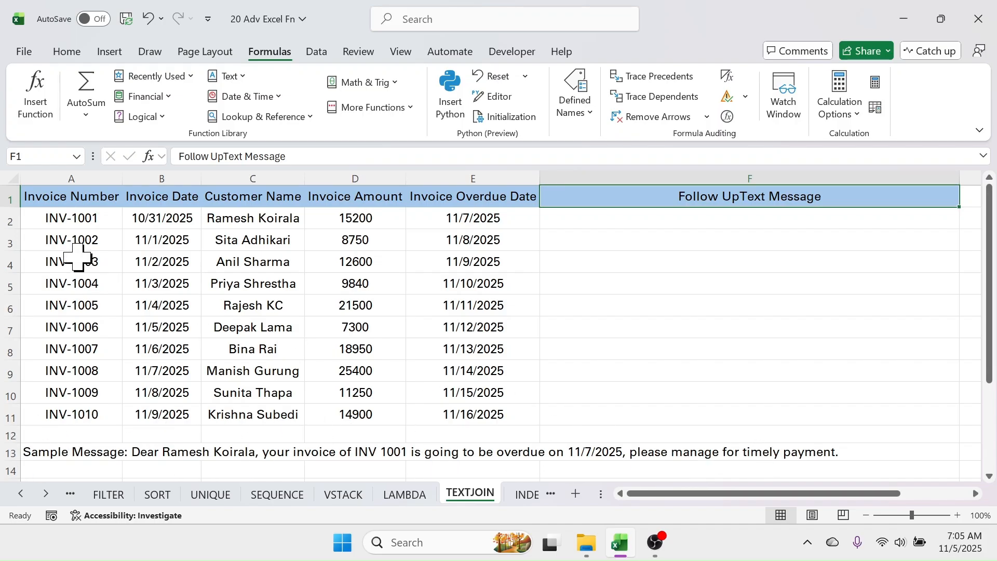
Examine the invoice records, checking individual customer names, invoice numbers and overdue dates needed for the follow-up messages
left_click_drag(78, 217, 387, 364)
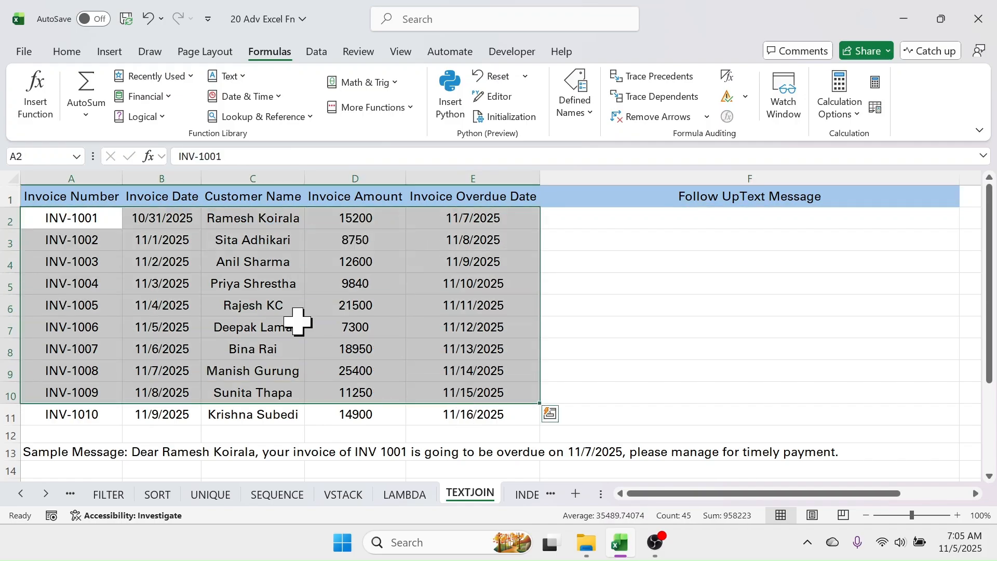
left_click(232, 244)
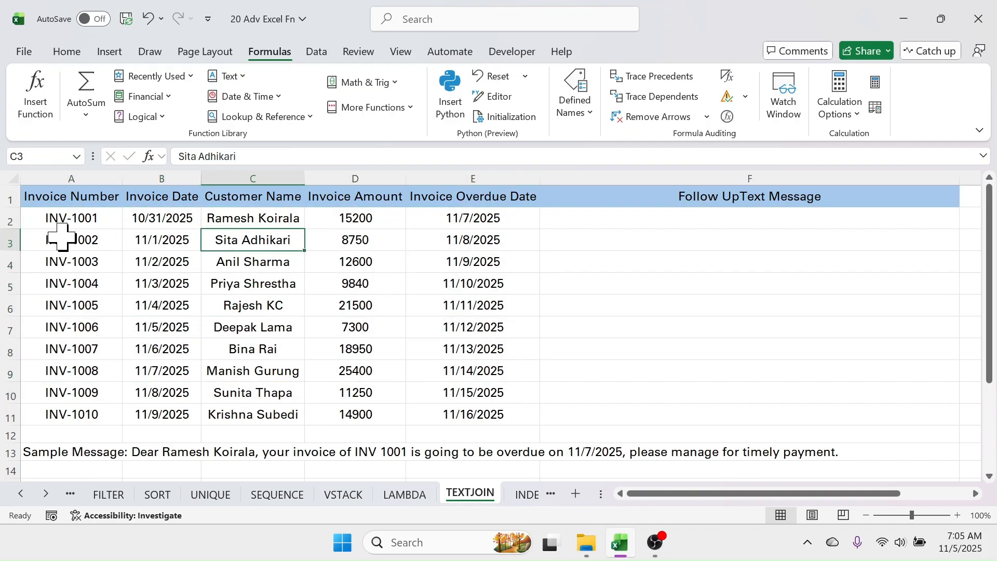
left_click(87, 247)
left_click(72, 306)
left_click(478, 244)
left_click(476, 326)
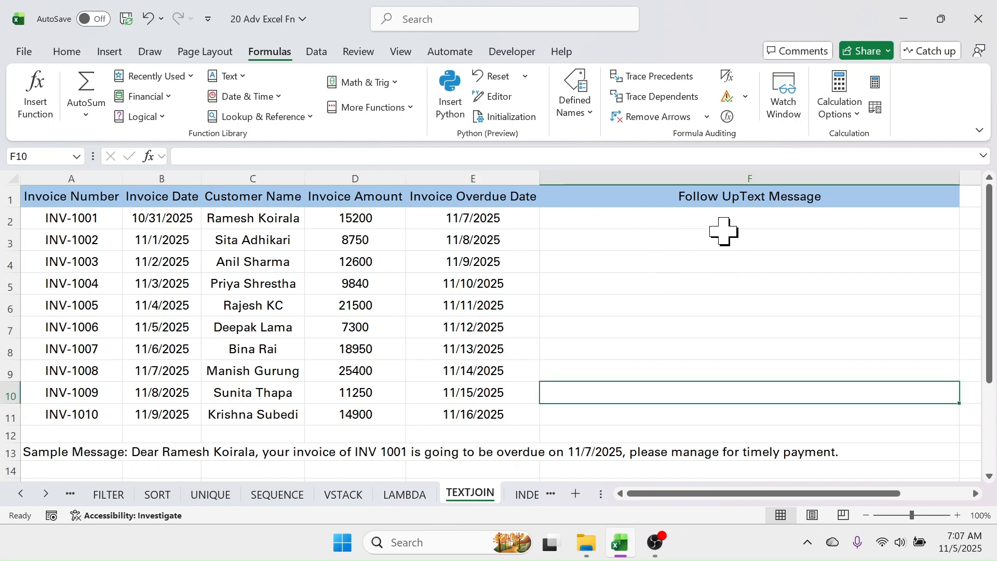
Start a TEXTJOIN formula in F2 with a space delimiter, a blank ignore_empty argument, "Dear" and the customer name in C2
left_click(728, 218)
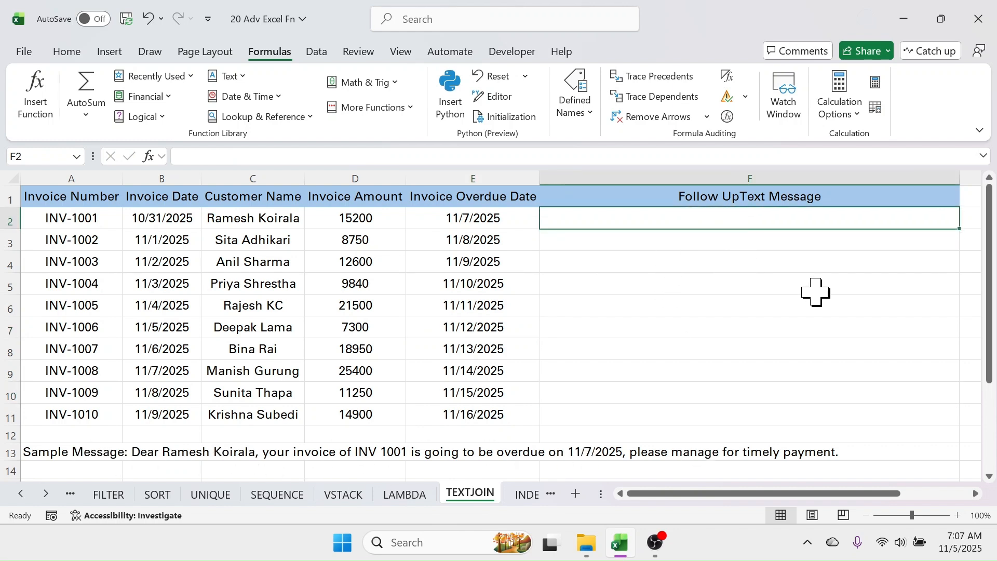
type("=TEXT")
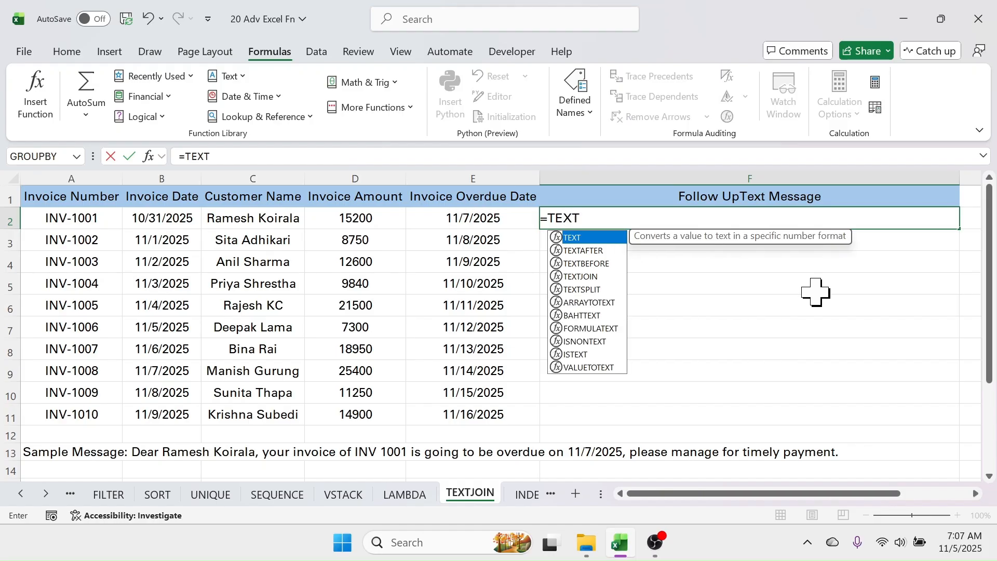
type("JOIN(")
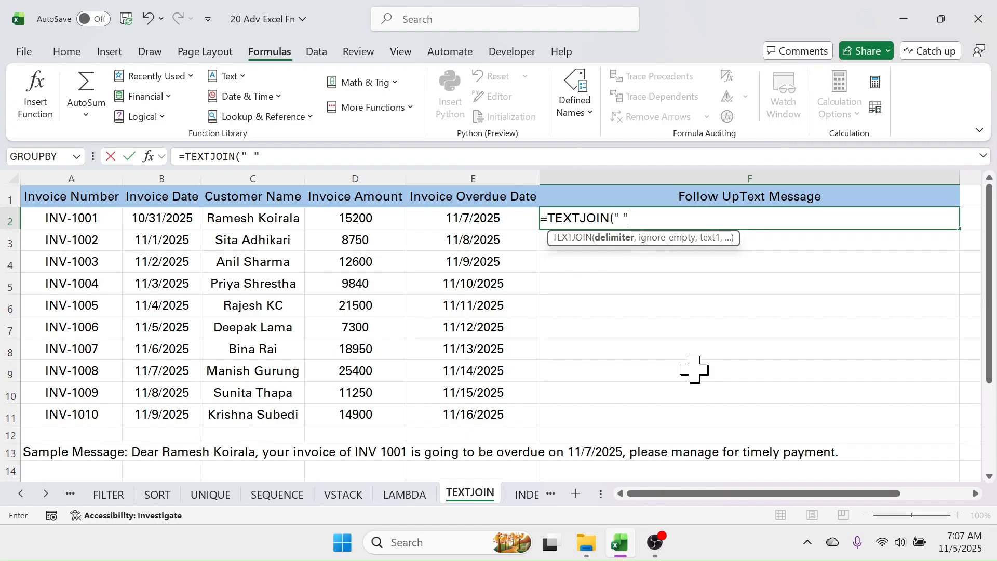
type(",")
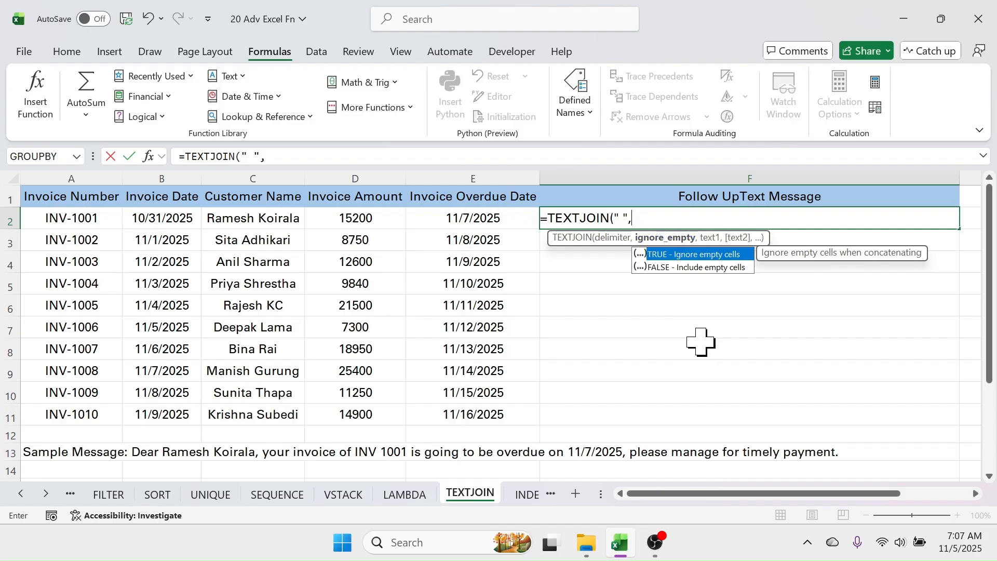
type(",\"Dear")
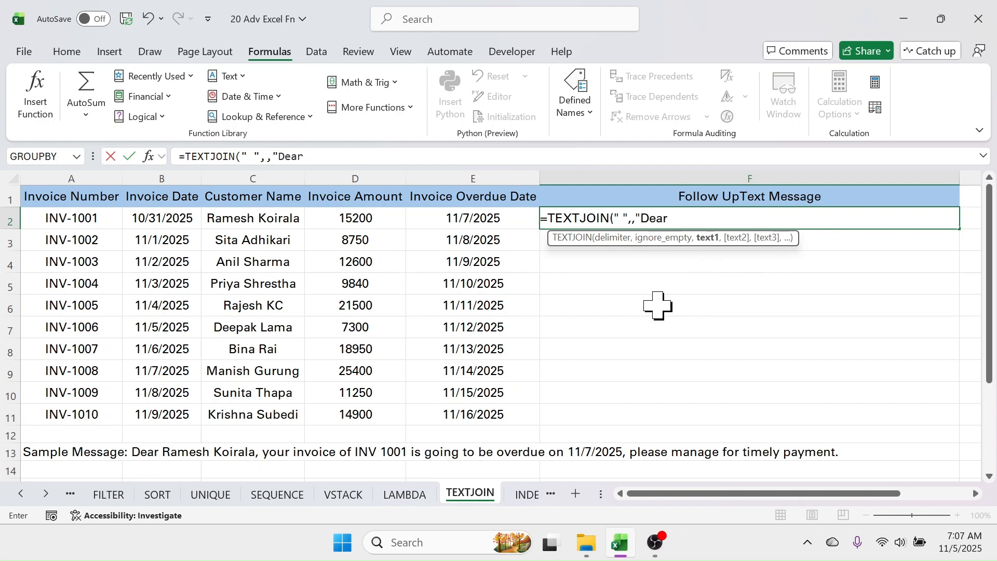
type(",")
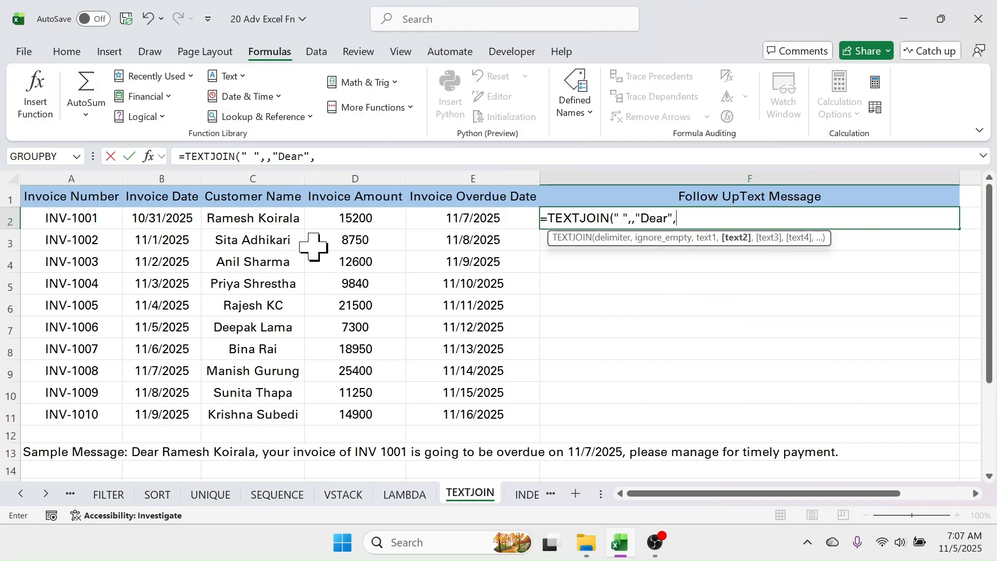
left_click(248, 219)
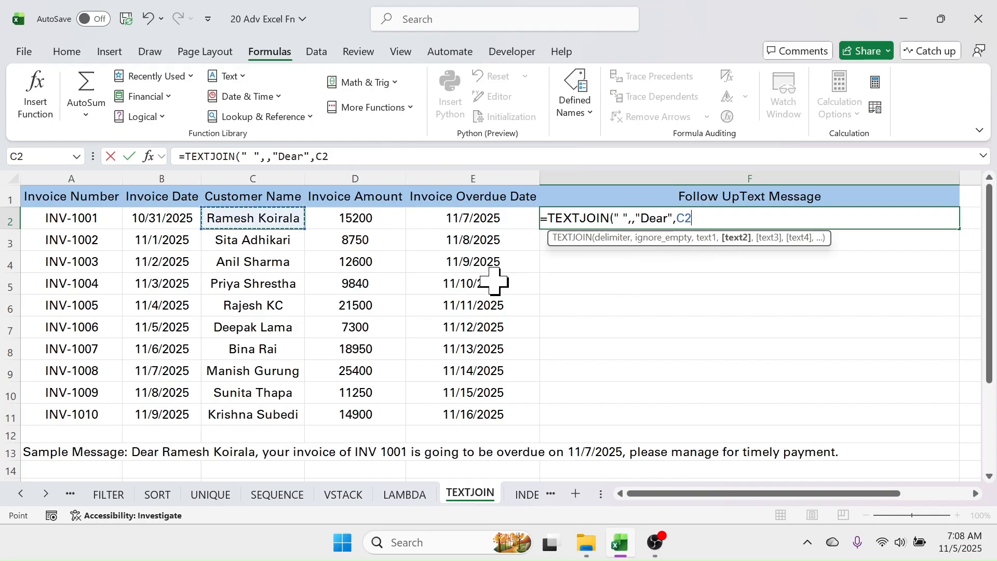
Extend the F2 formula with "your invoice of", invoice number A2, "is going to be overdue on" and overdue date E2
type(",\"your invoice of")
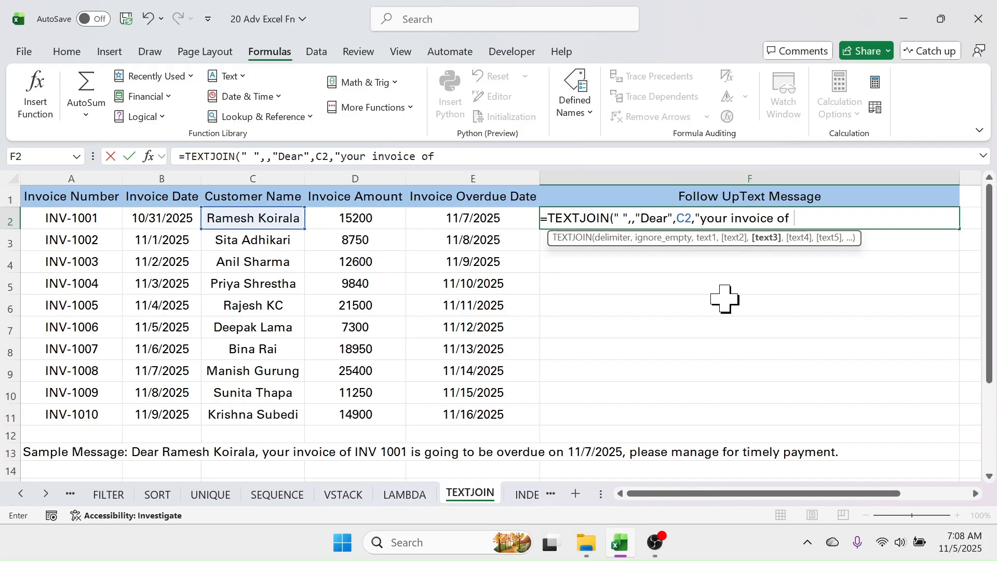
type(",")
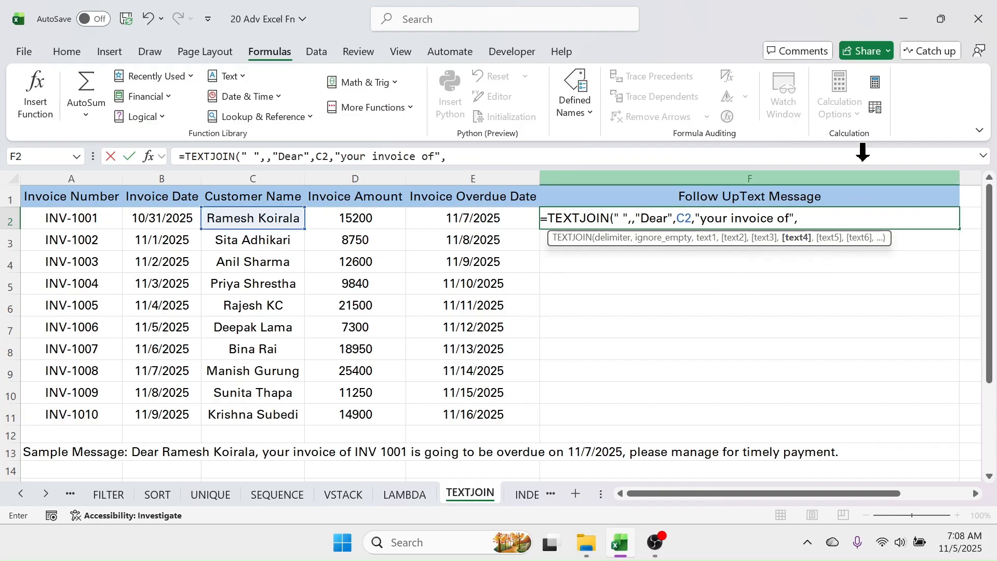
left_click(75, 218)
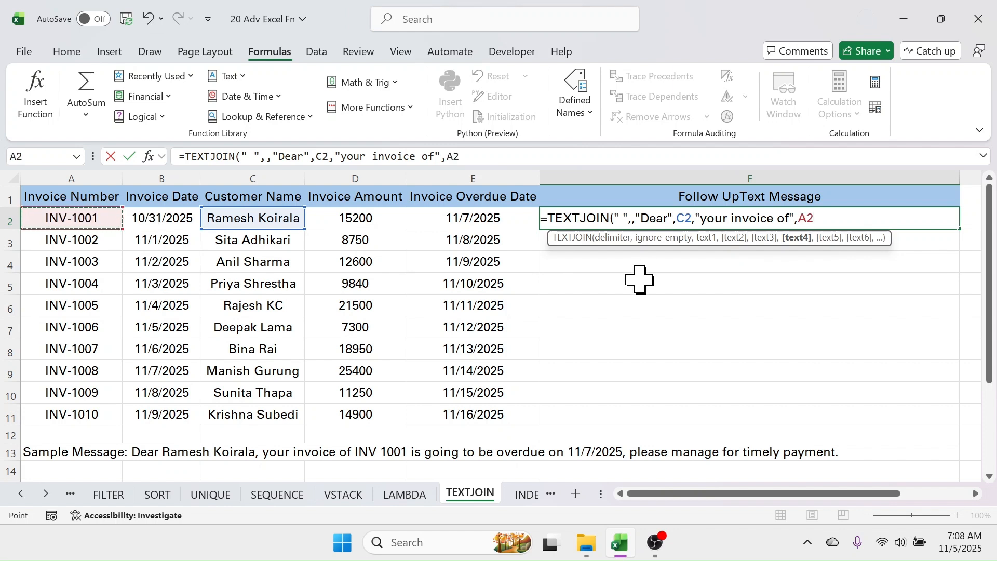
type(",\"is going to be over")
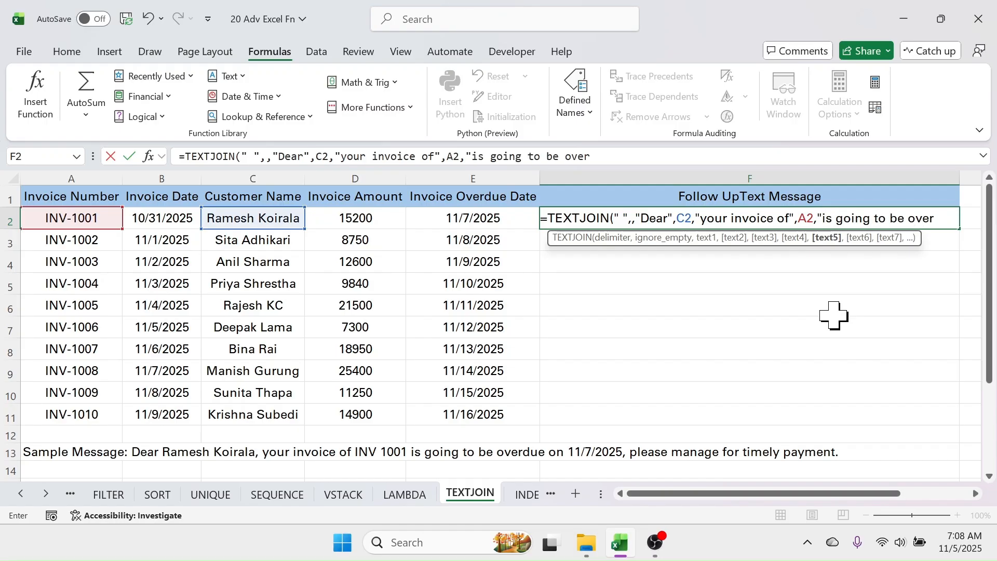
type("on")
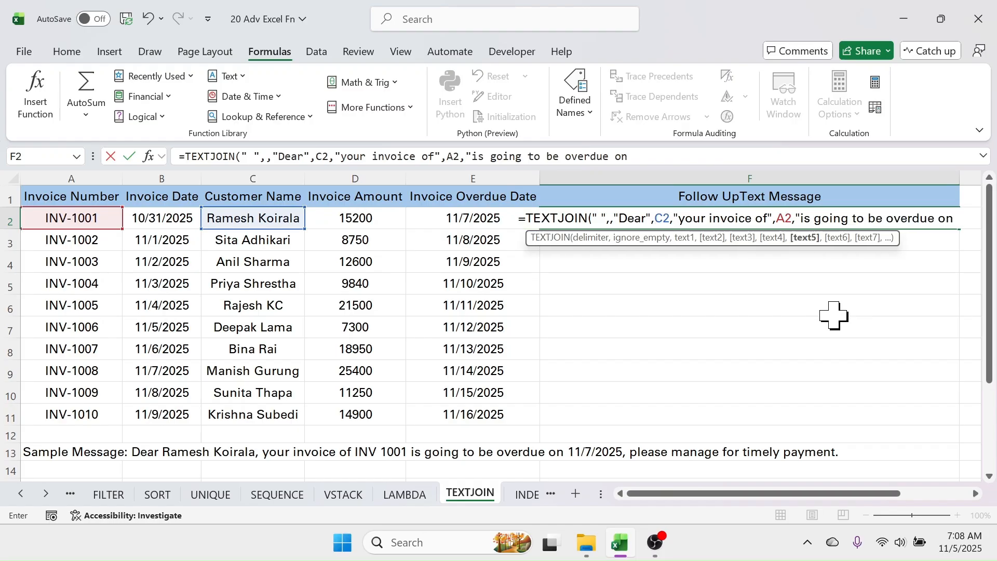
type("\",")
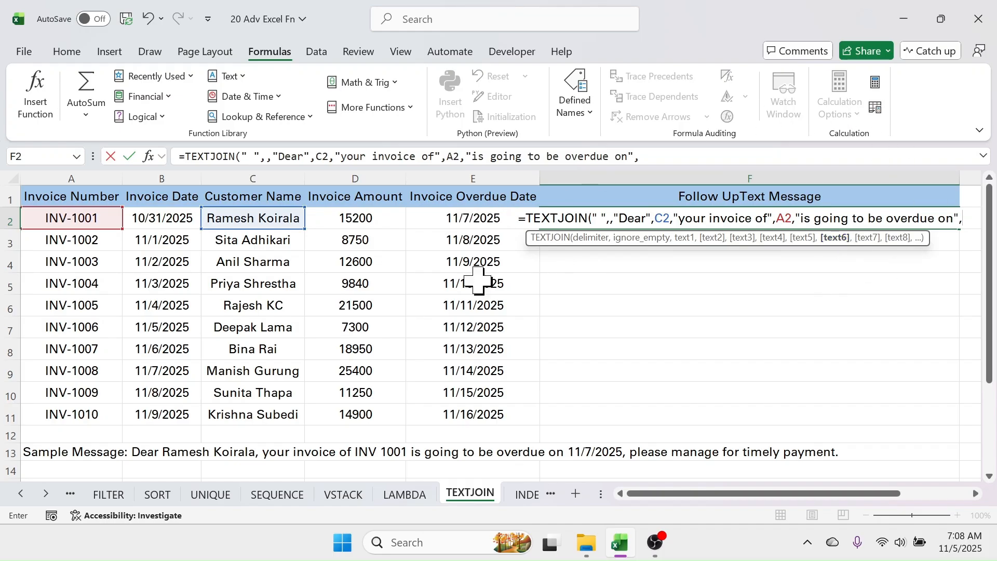
left_click(471, 217)
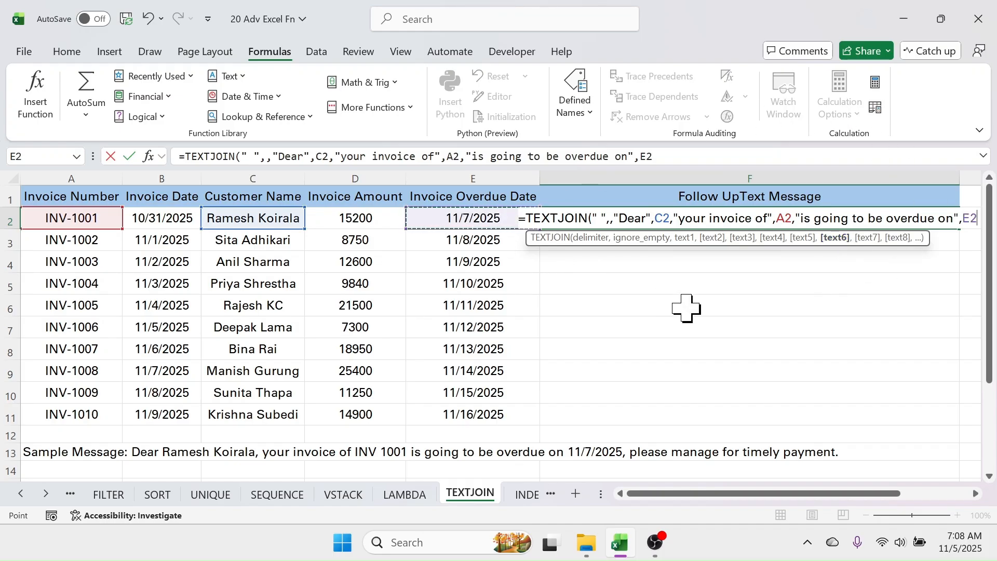
Complete the F2 formula with "please manage for timely payment." and widen column F to fit the message
type(",")
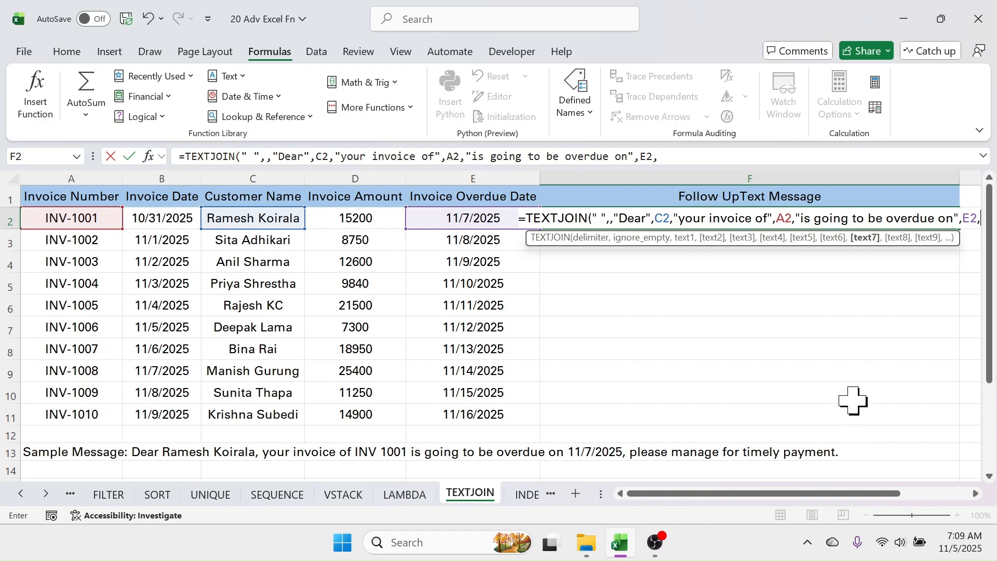
type("\"")
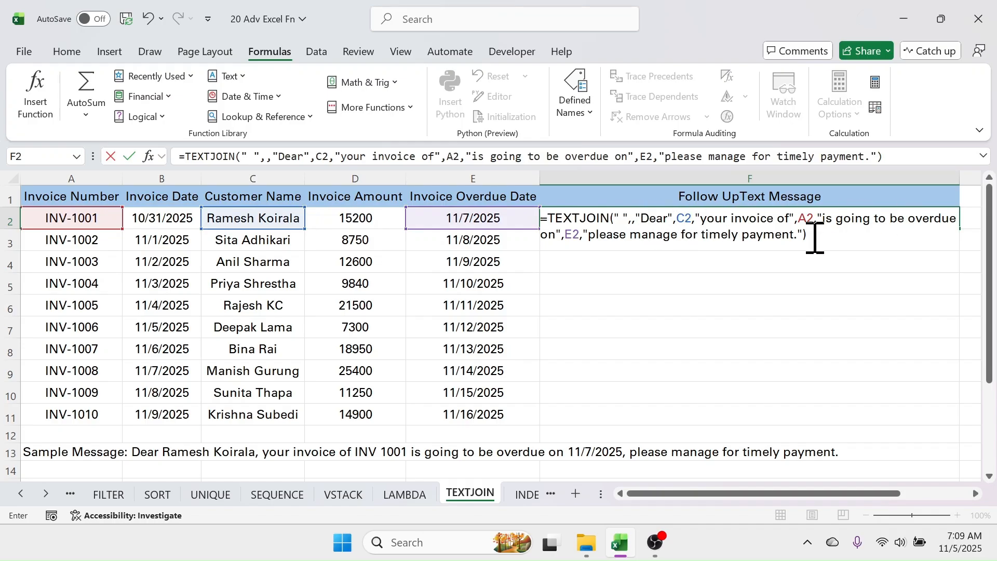
key("Return")
left_click(738, 218)
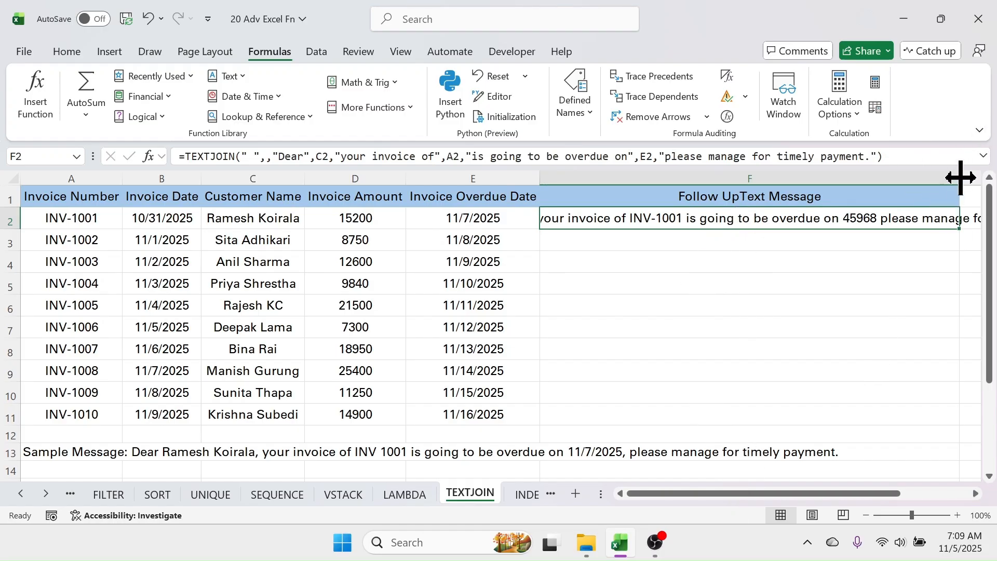
double_click(961, 178)
left_click_drag(792, 507, 860, 507)
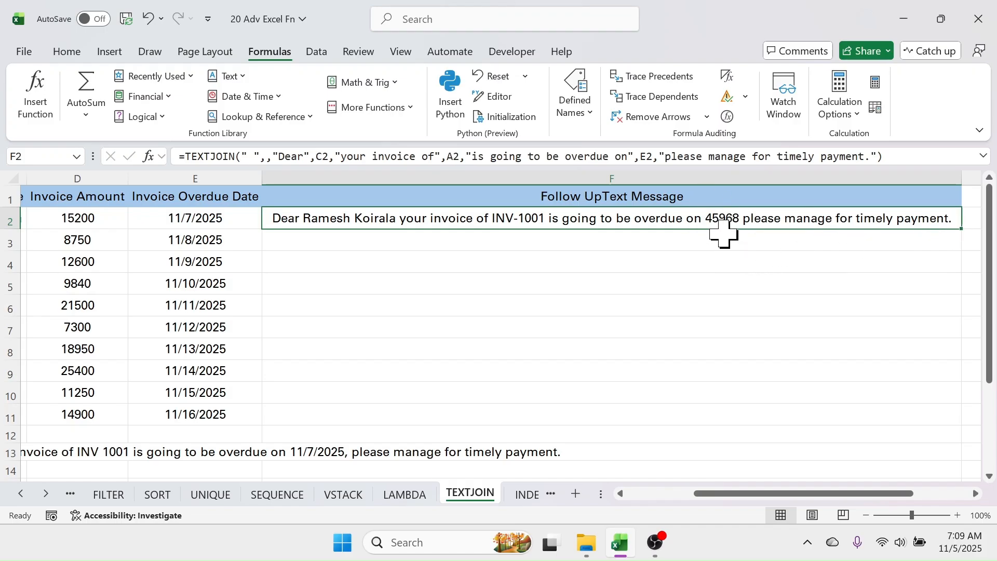
Wrap the overdue date E2 in the F2 formula in a TEXT function with the date format DD-MMM-YYYY
double_click(696, 218)
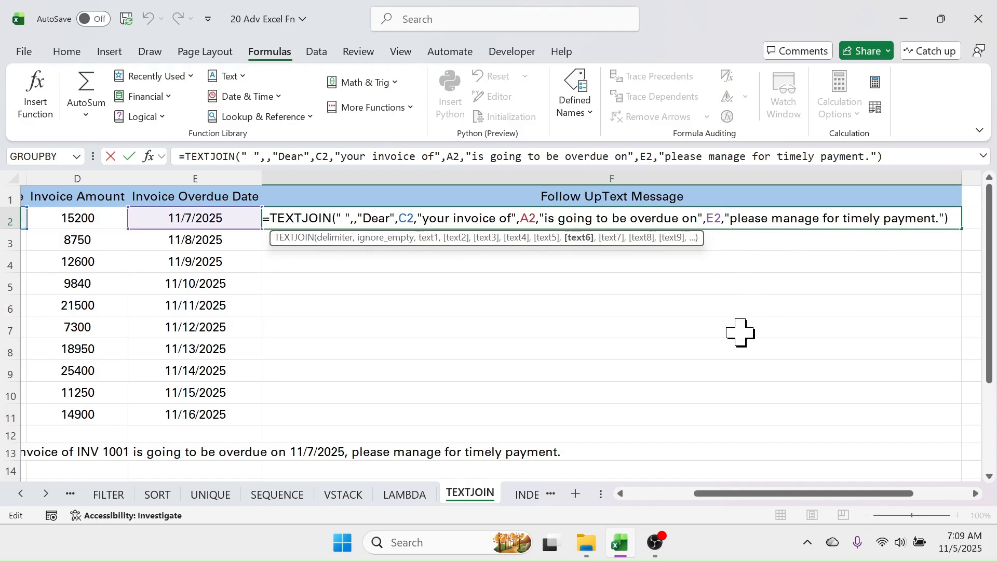
type("text")
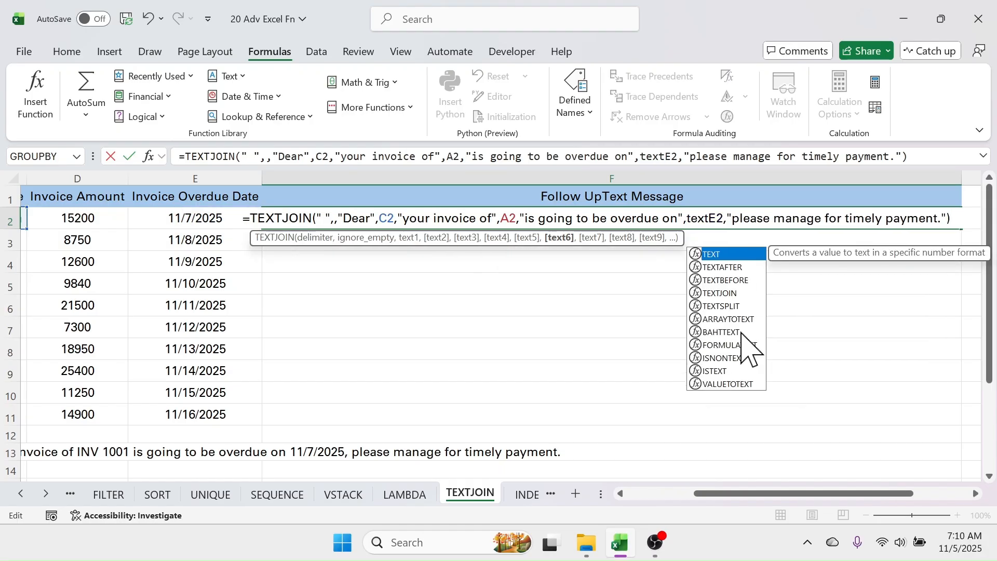
type("(")
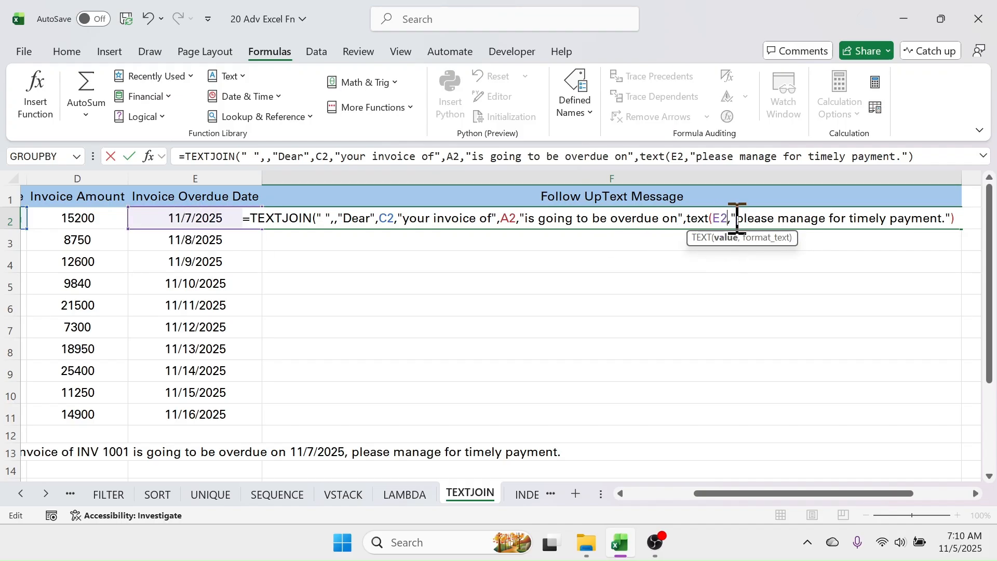
type(",")
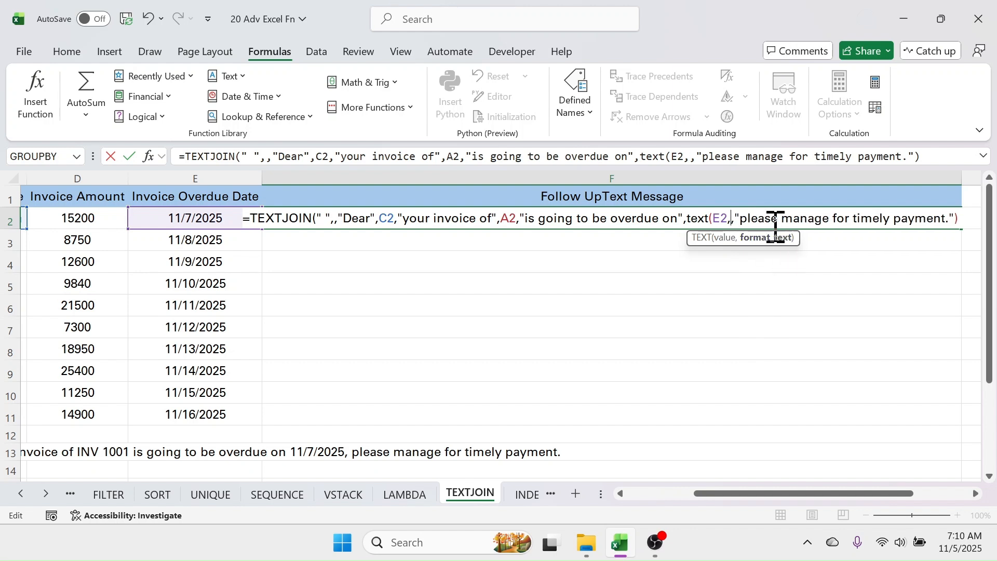
type("\"")
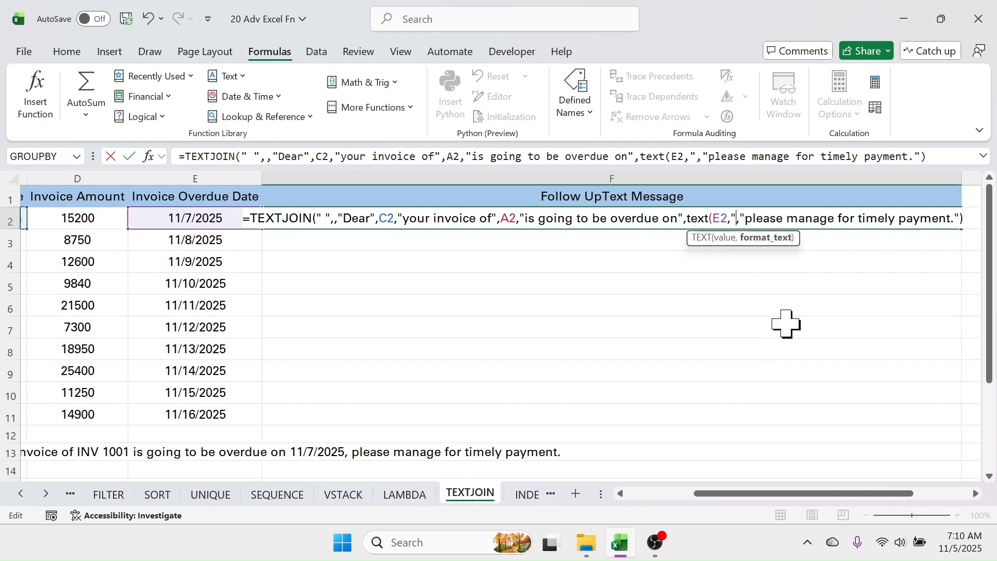
type("DD-MMM-YYYY")
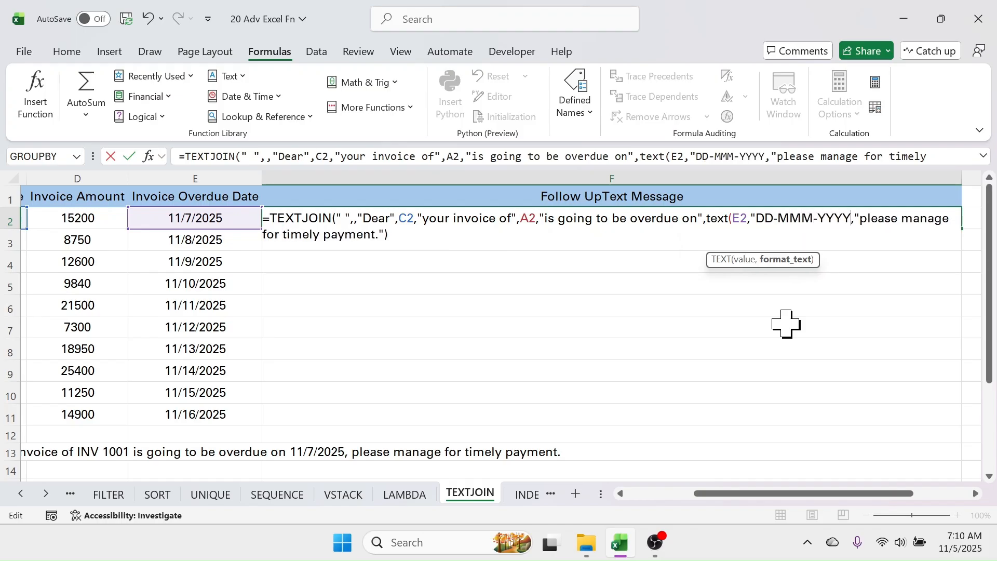
type(")")
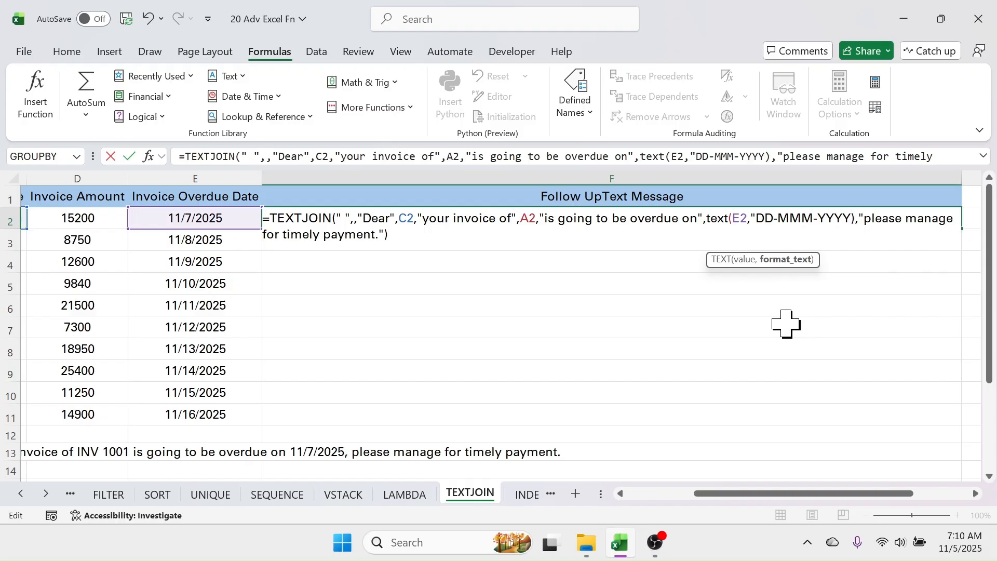
Decline the suggested formula correction, add the missing closing quotation mark after DD-MMM-YYYY and commit the F2 formula
key("Return")
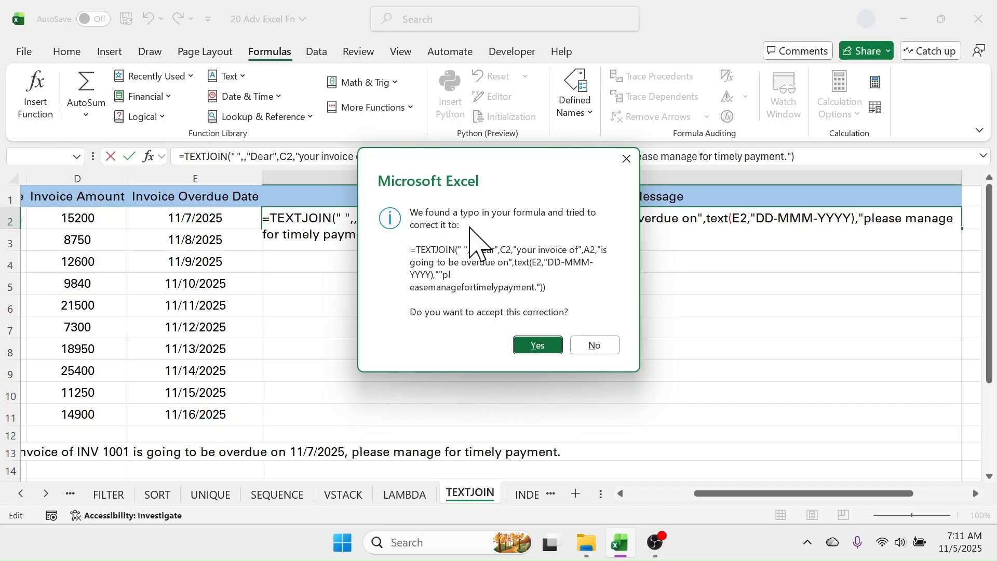
left_click(602, 348)
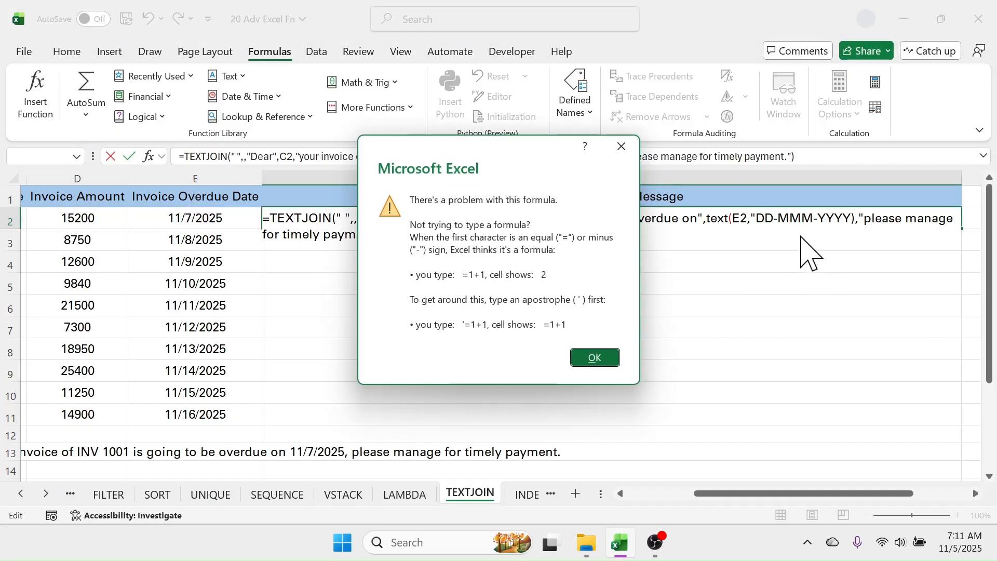
left_click(602, 357)
left_click(848, 215)
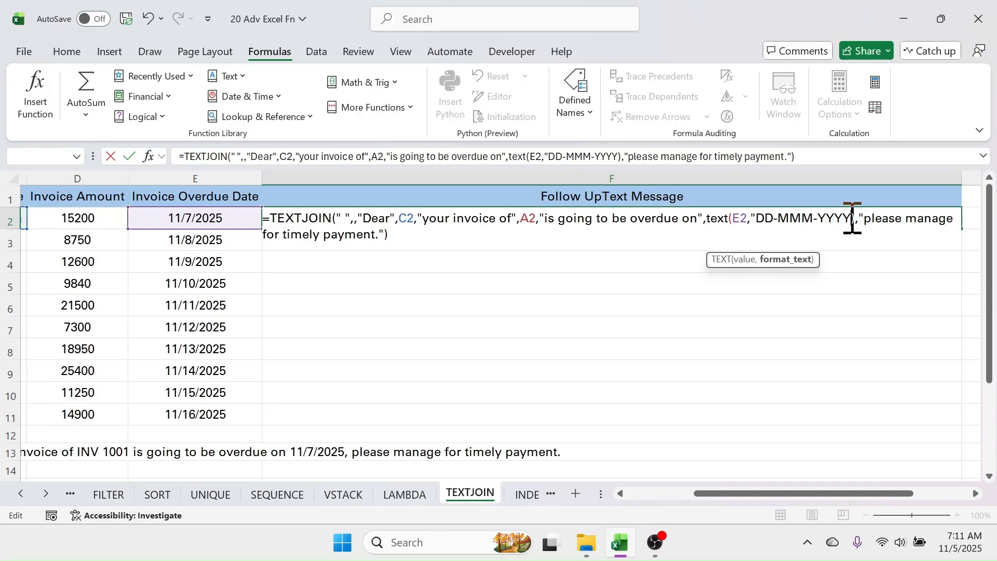
type("\"")
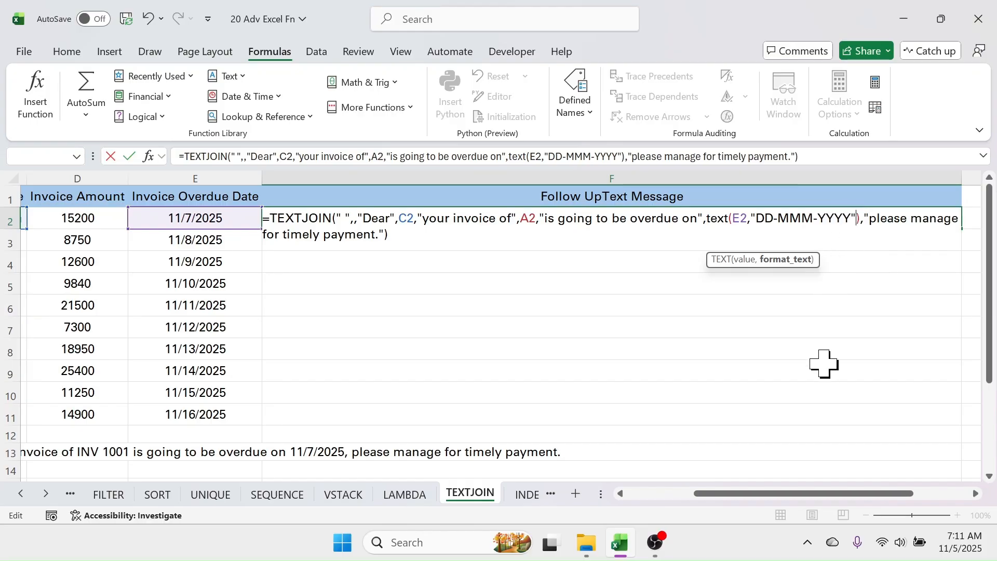
key("Return")
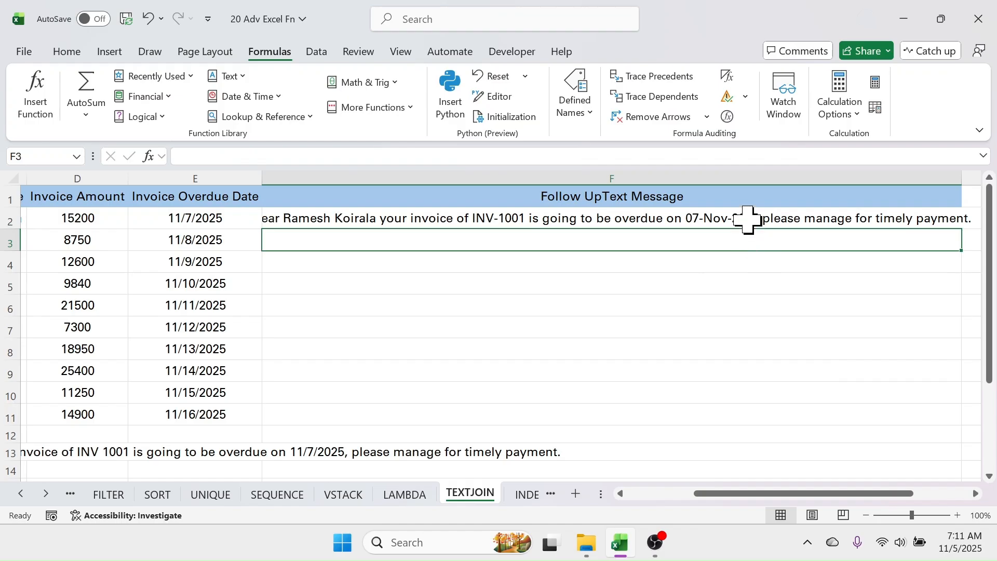
Widen column F to fit the follow-up message and fill the F2 formula down to F11
left_click(747, 222)
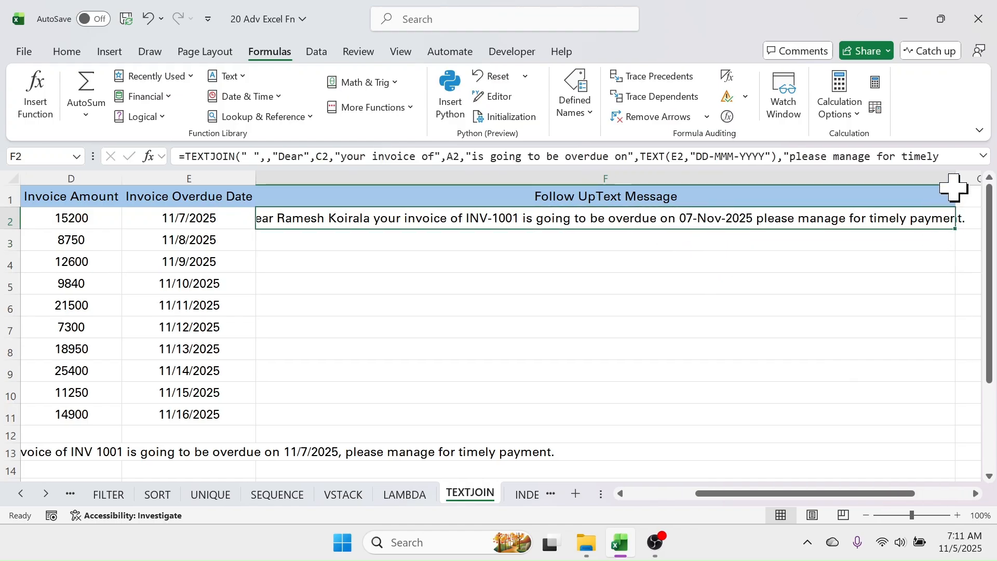
double_click(956, 178)
left_click_drag(850, 496, 906, 495)
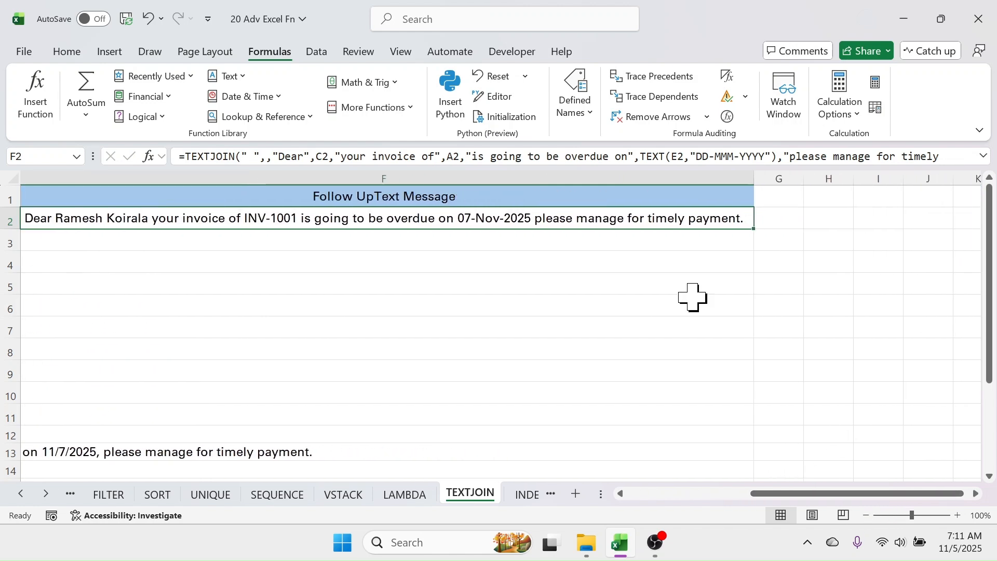
left_click_drag(755, 232, 752, 421)
left_click_drag(847, 496, 785, 524)
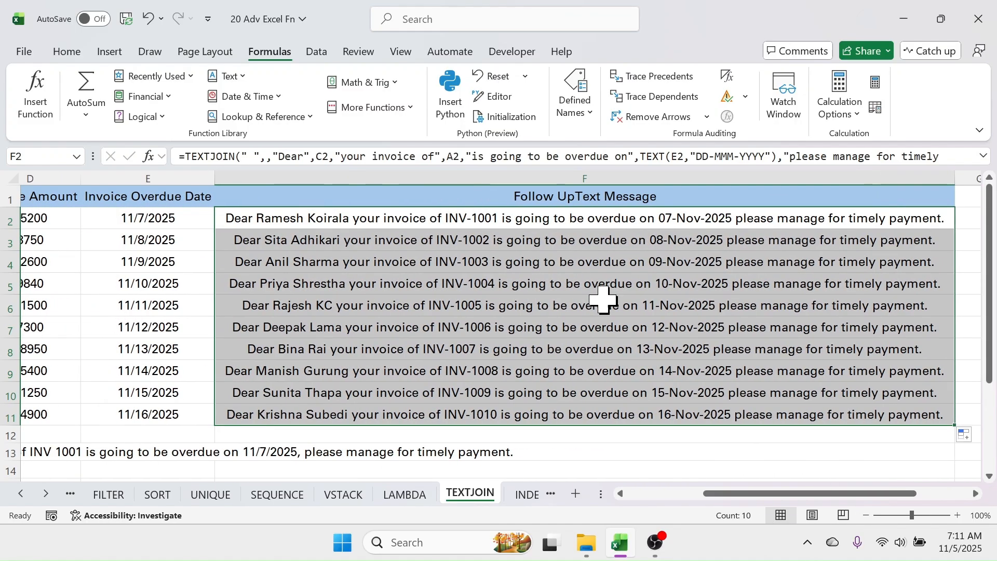
left_click(493, 220)
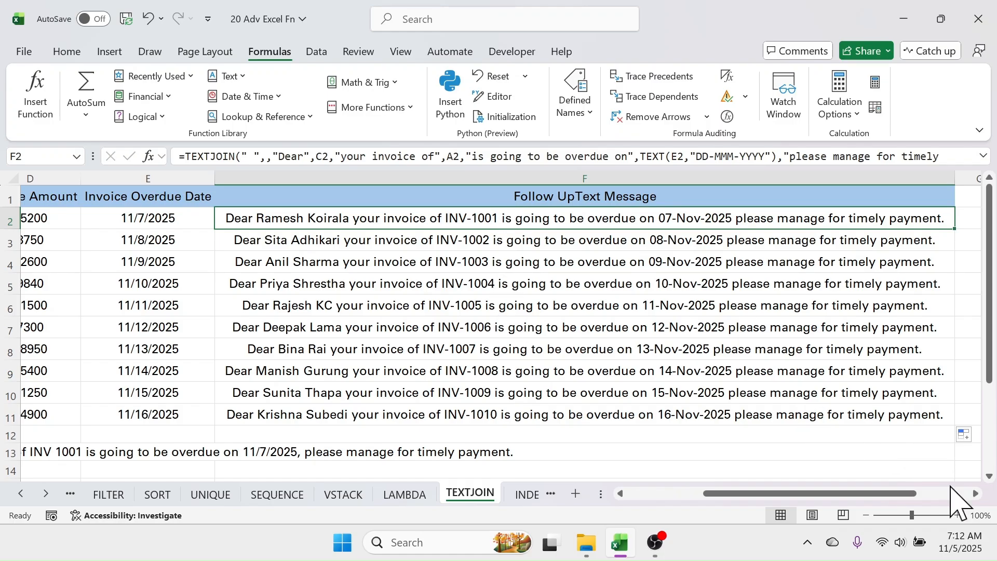
scroll(890, 410, "right", 2)
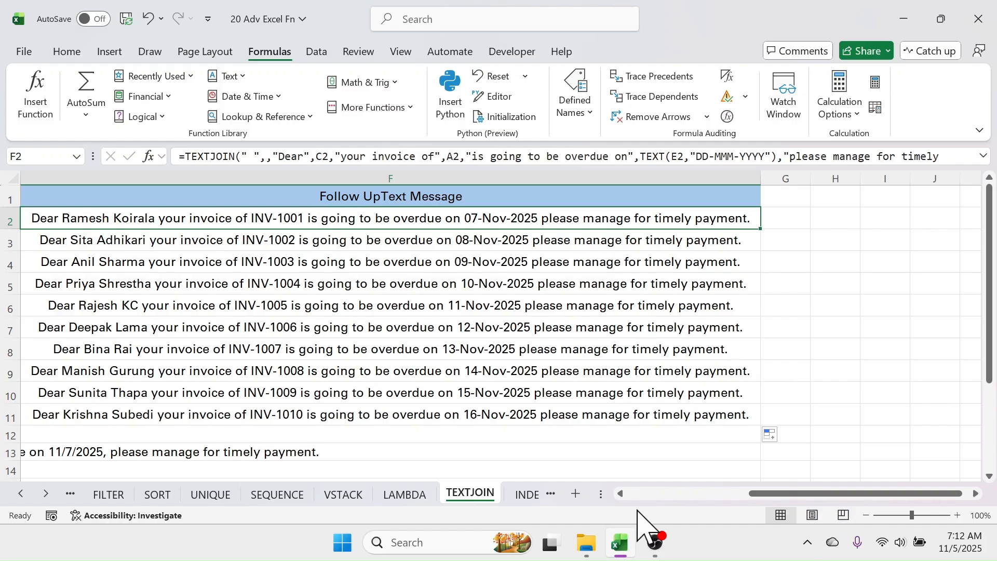
Examine the product names, store headings and sales figures on the INDEX and MATCH sheet and the report layout on the data sheet
left_click(521, 497)
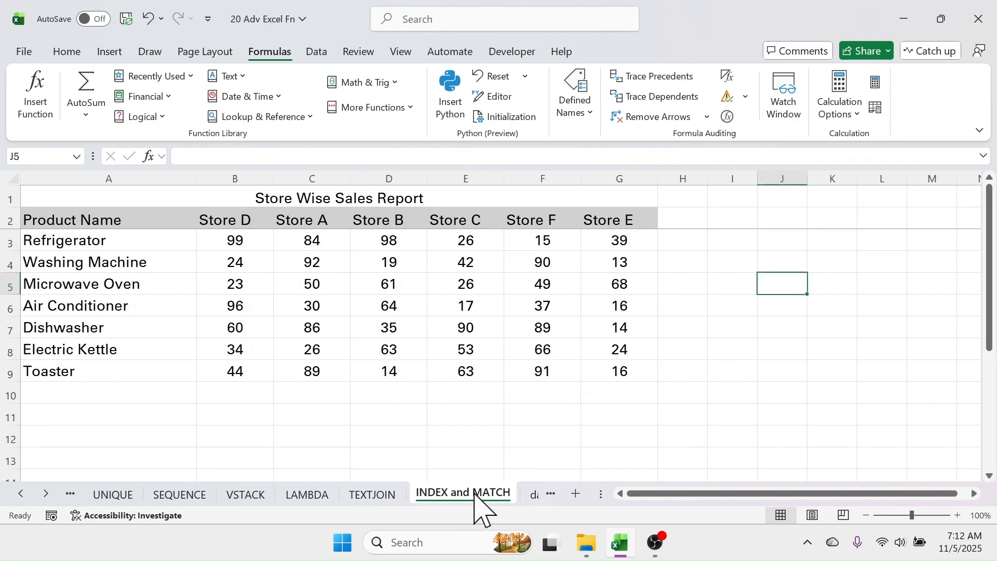
left_click(46, 494)
left_click(46, 494)
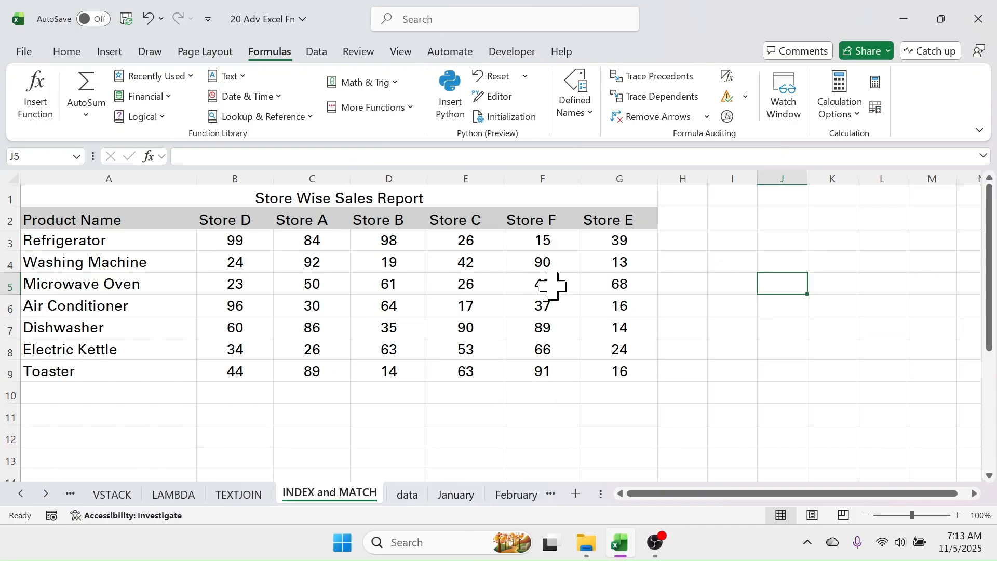
left_click_drag(111, 222, 90, 379)
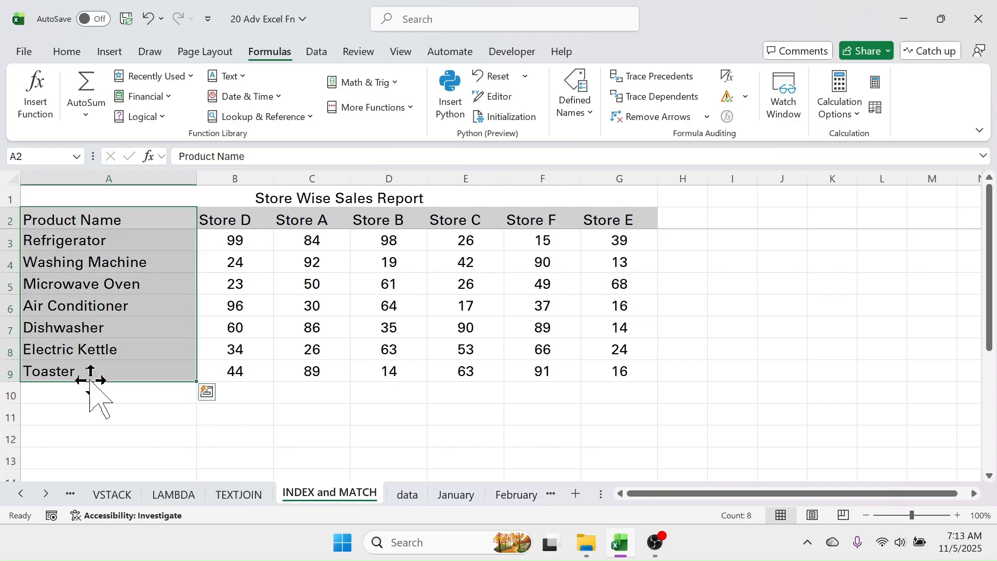
left_click_drag(223, 227, 613, 362)
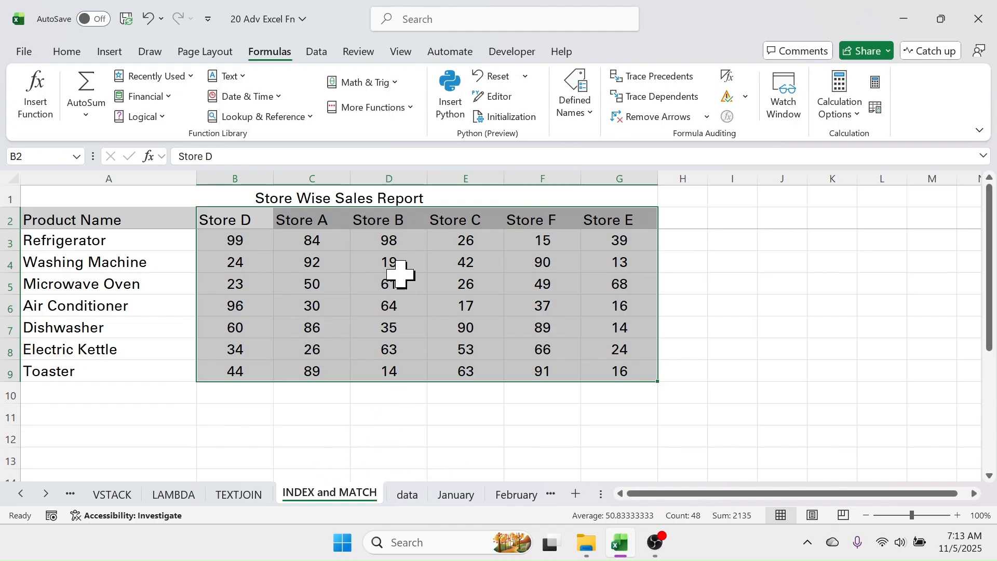
left_click(404, 499)
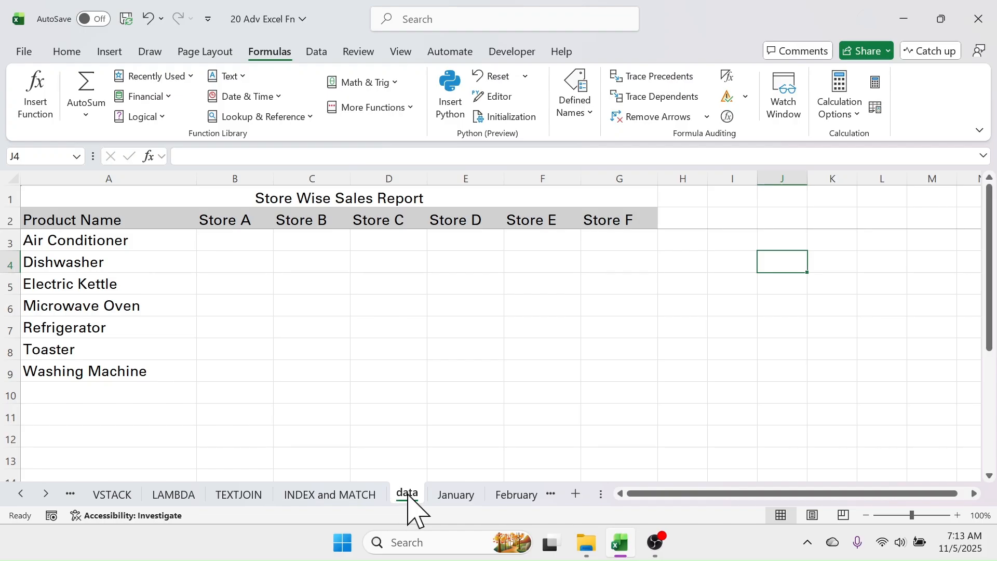
left_click_drag(85, 216, 85, 371)
left_click_drag(222, 221, 605, 220)
Compare the order of products and stores between the INDEX and MATCH and data sheets, including the blank range B3:G9
left_click(330, 494)
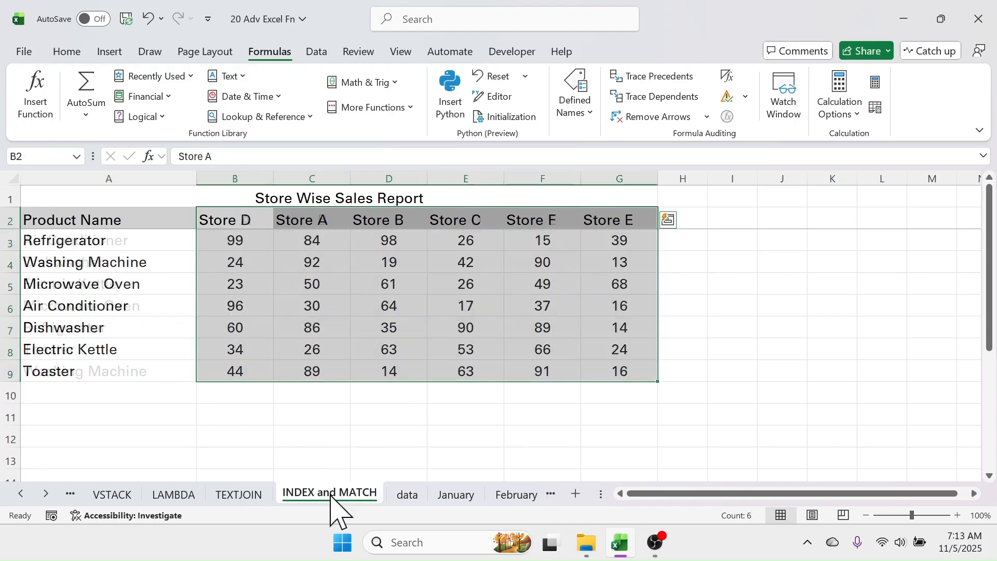
left_click_drag(77, 240, 86, 370)
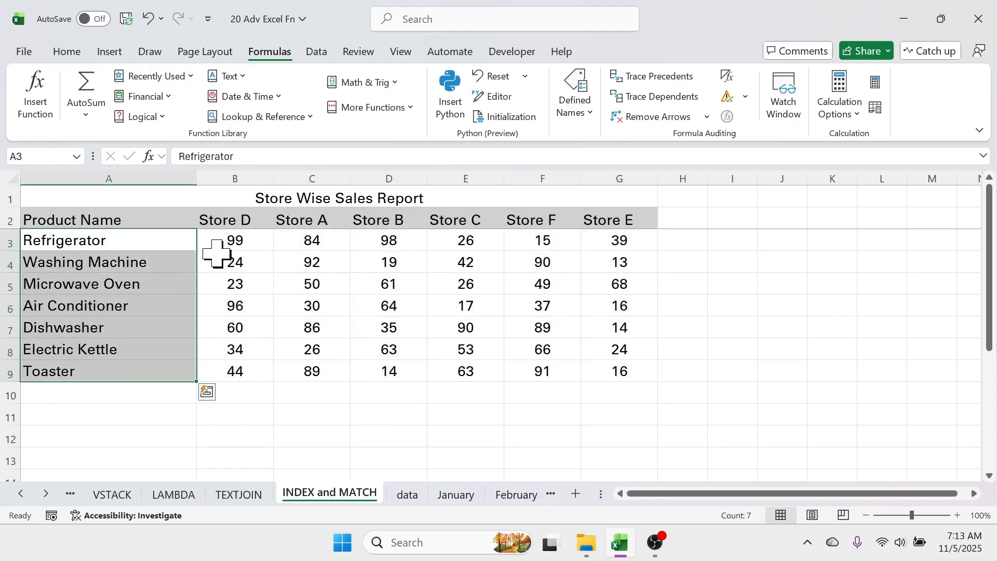
left_click_drag(229, 218, 601, 221)
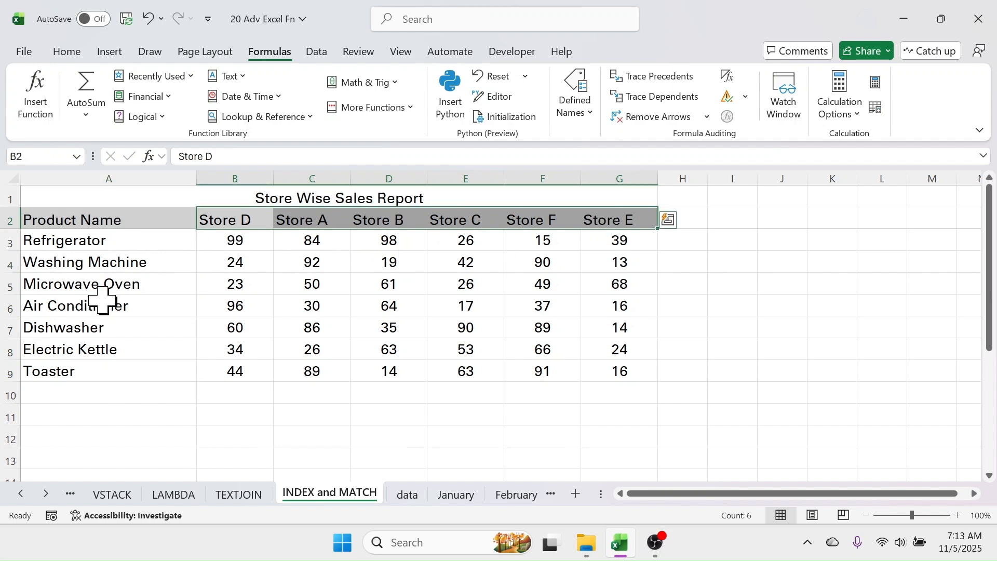
left_click(407, 495)
left_click_drag(74, 239, 96, 371)
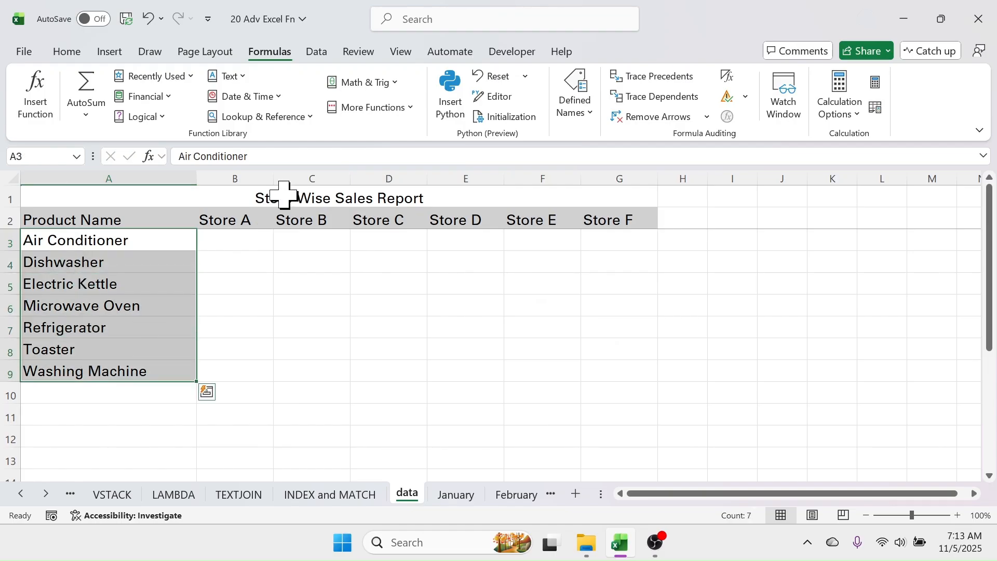
left_click_drag(233, 219, 622, 221)
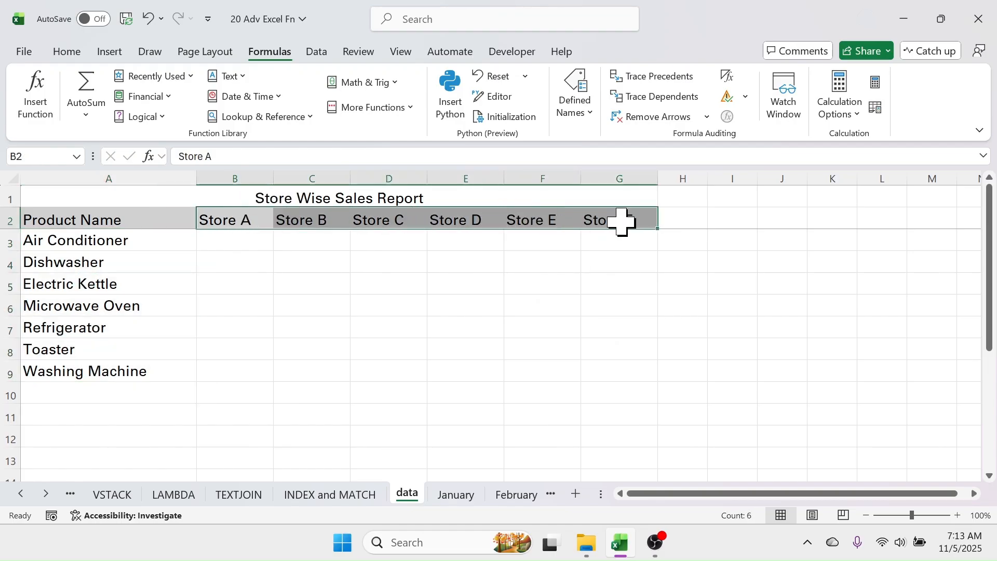
left_click_drag(241, 238, 621, 374)
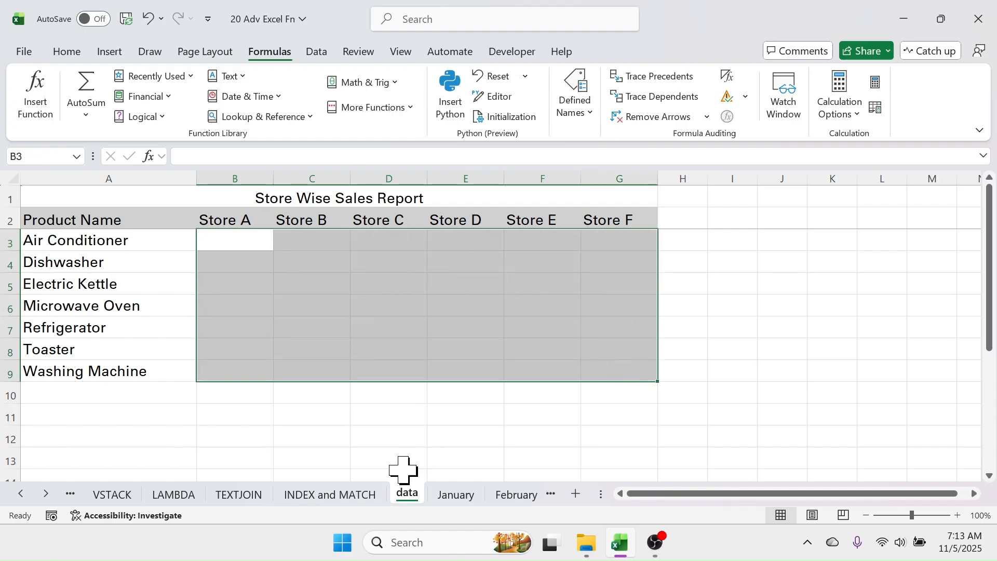
key("ctrl+Home")
left_click(342, 495)
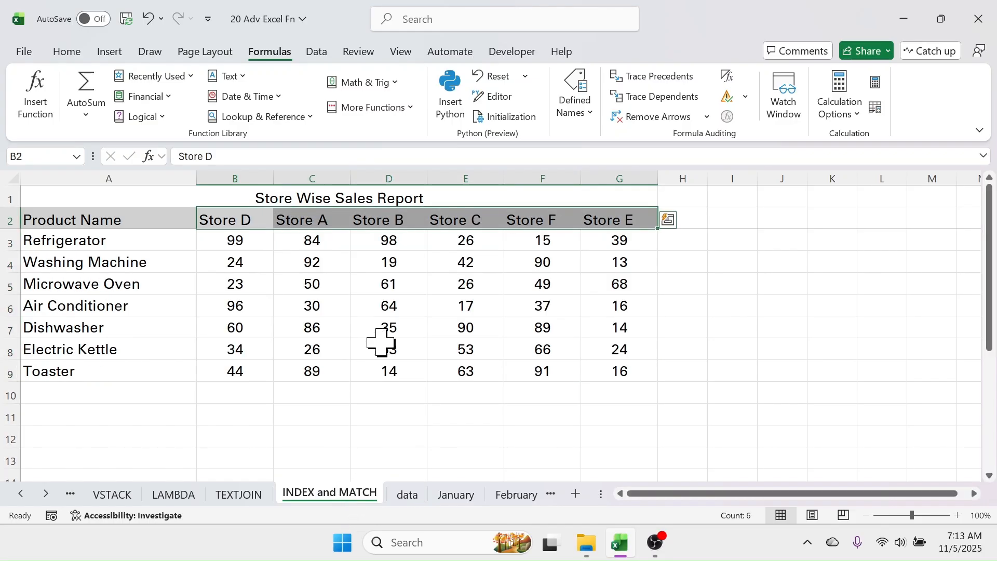
left_click(303, 247)
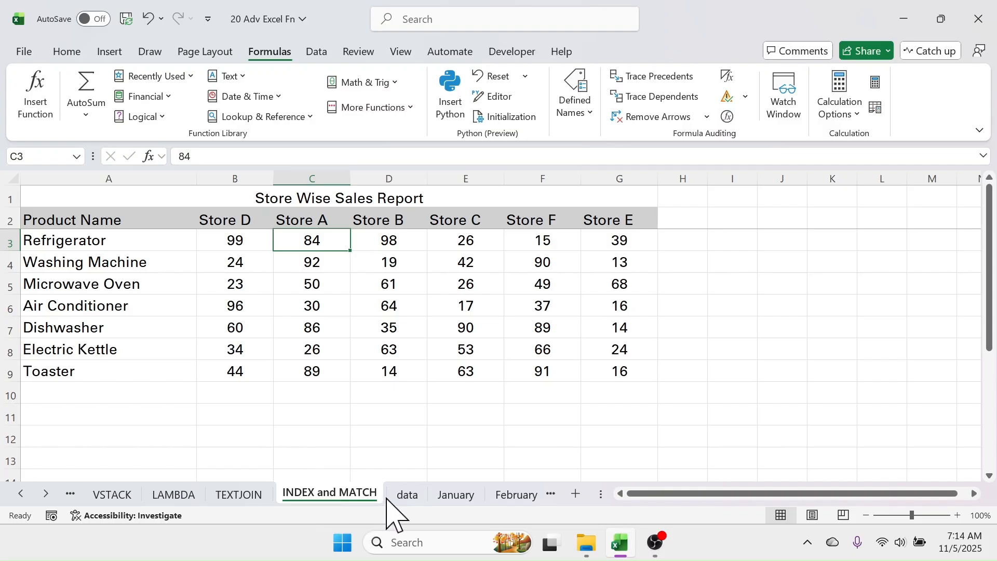
Enter an INDEX formula in J5 of the INDEX and MATCH sheet that returns row 2, column 3 of B3:G9
left_click(775, 282)
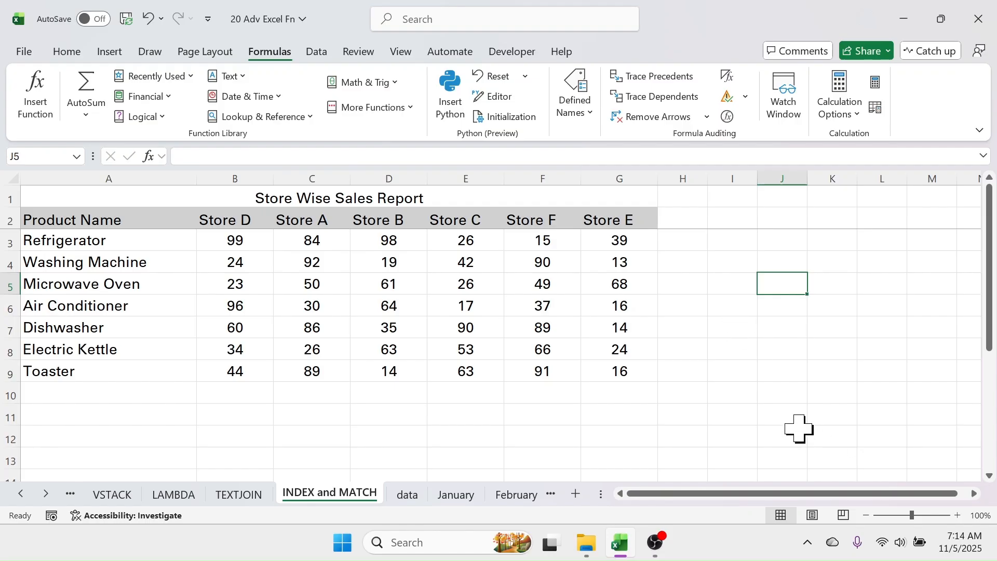
type("=INDEX(")
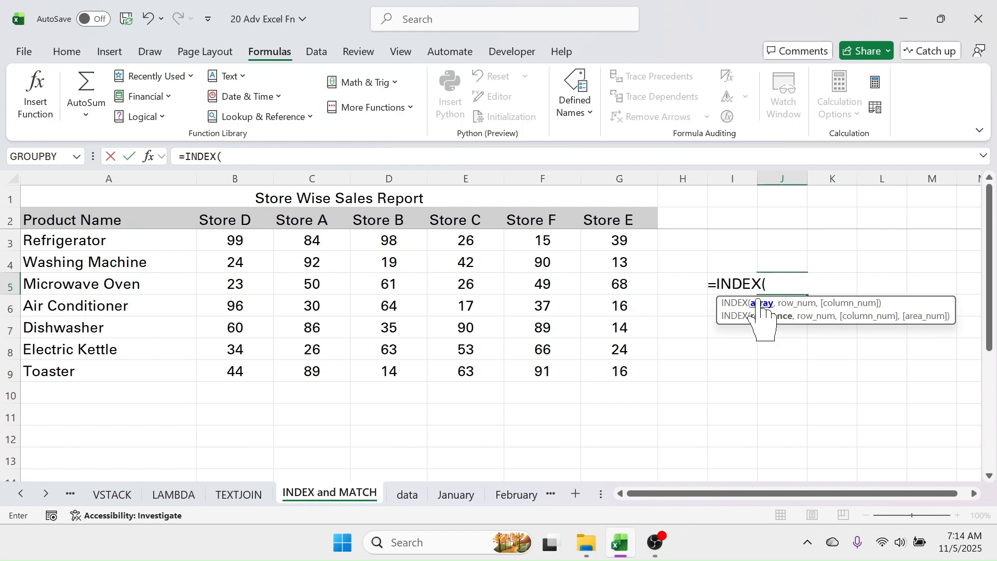
left_click(234, 245)
left_click_drag(235, 245, 644, 374)
type(",")
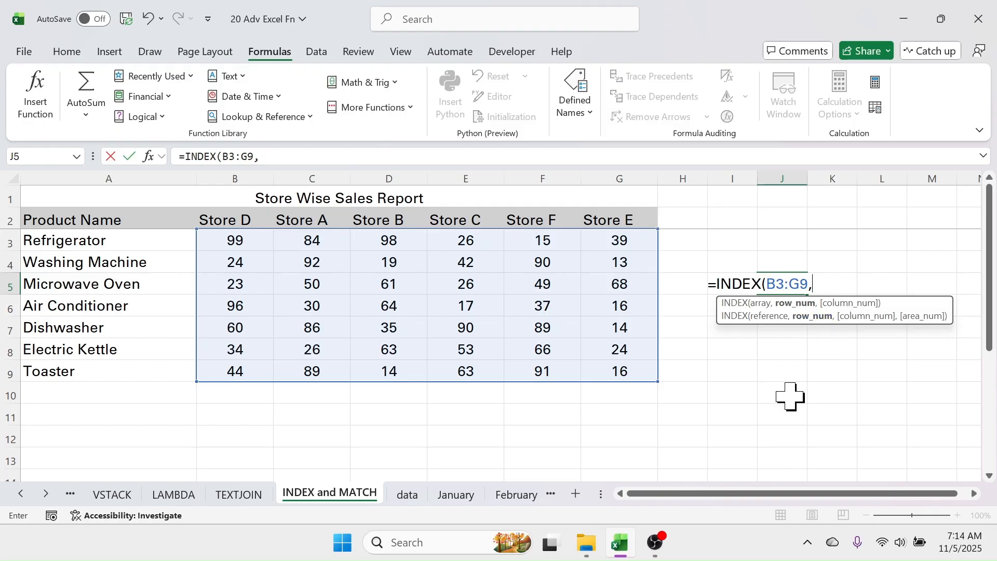
type("2,")
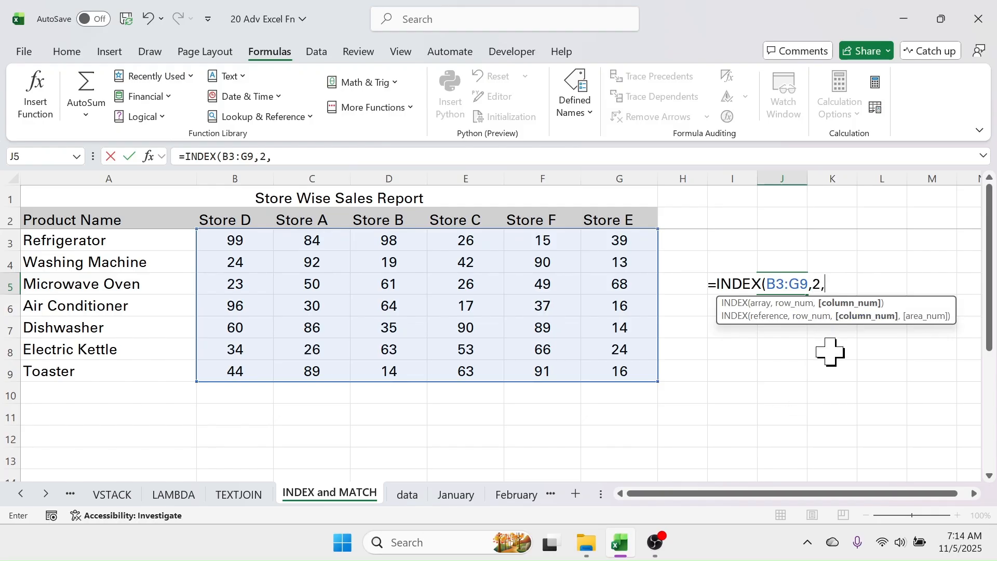
type("3)")
key("Return")
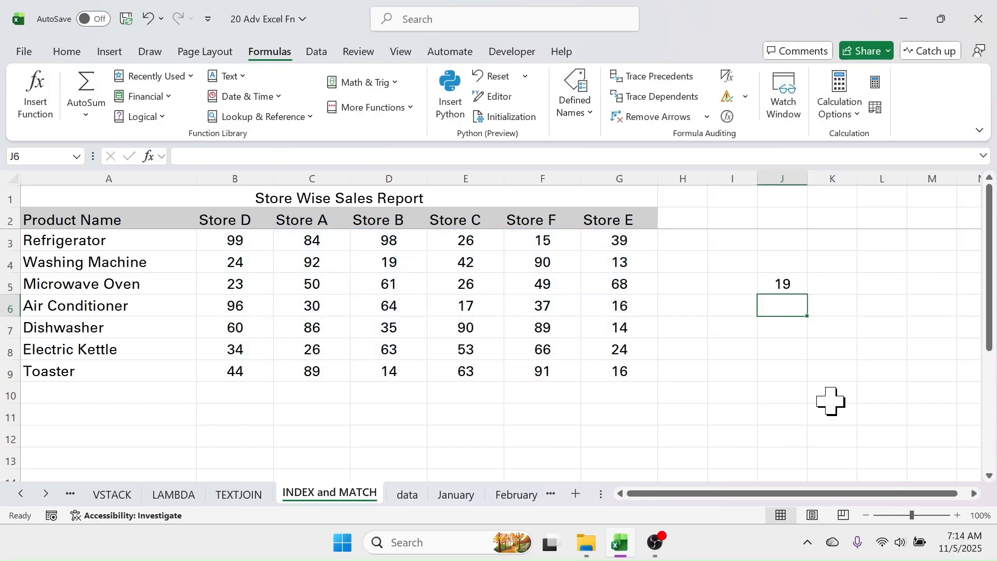
Highlight cell D4, the Washing Machine figure for Store B, with a light blue fill and compare it with J5
left_click(794, 285)
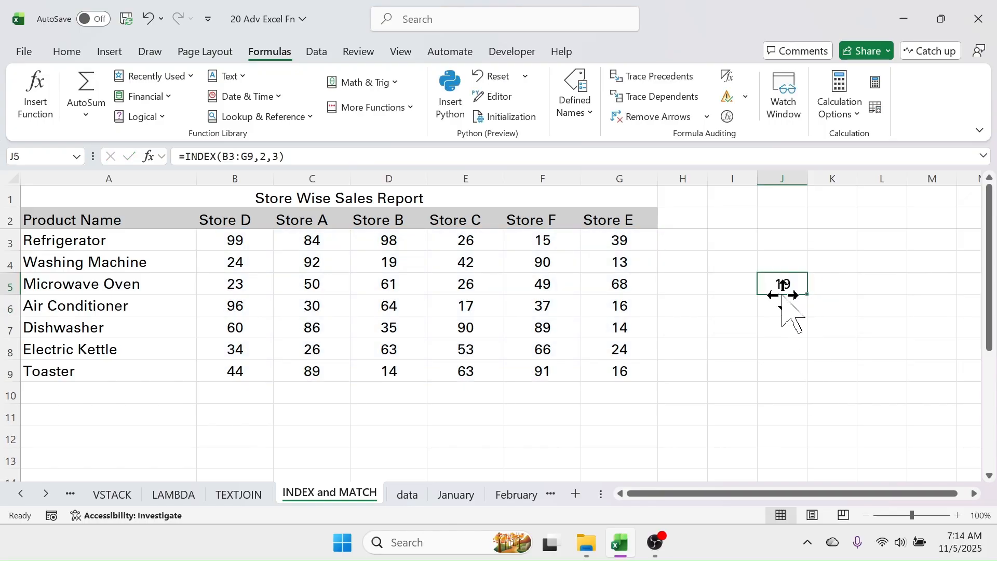
left_click(407, 264)
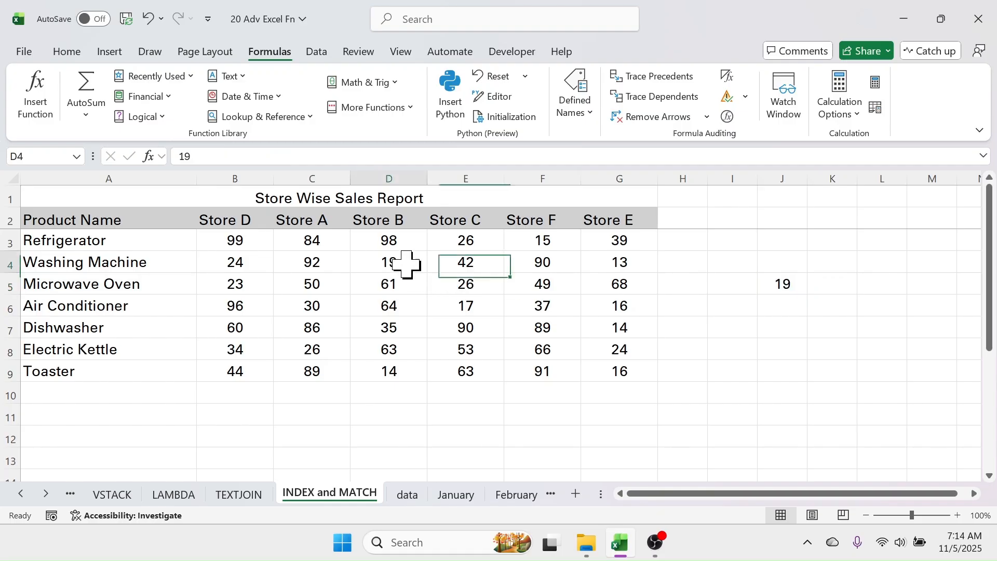
left_click(66, 52)
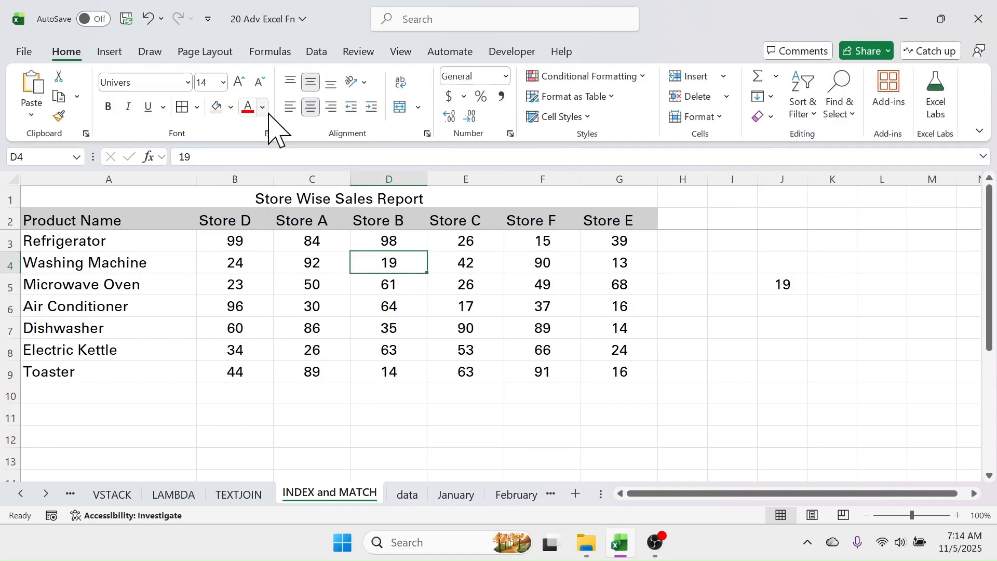
left_click(230, 107)
left_click(366, 209)
left_click(422, 349)
left_click(391, 264)
left_click(789, 283)
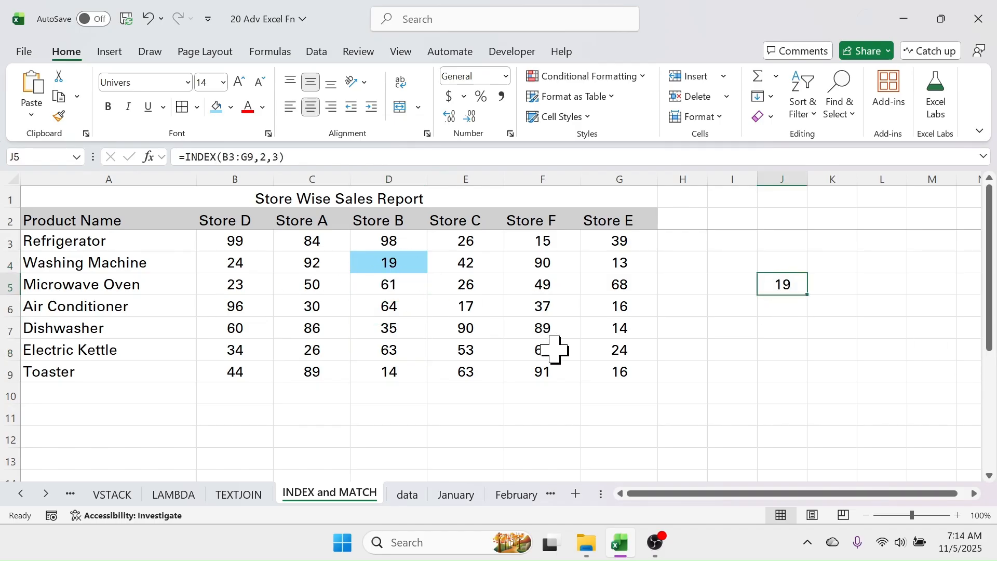
left_click_drag(248, 244, 607, 371)
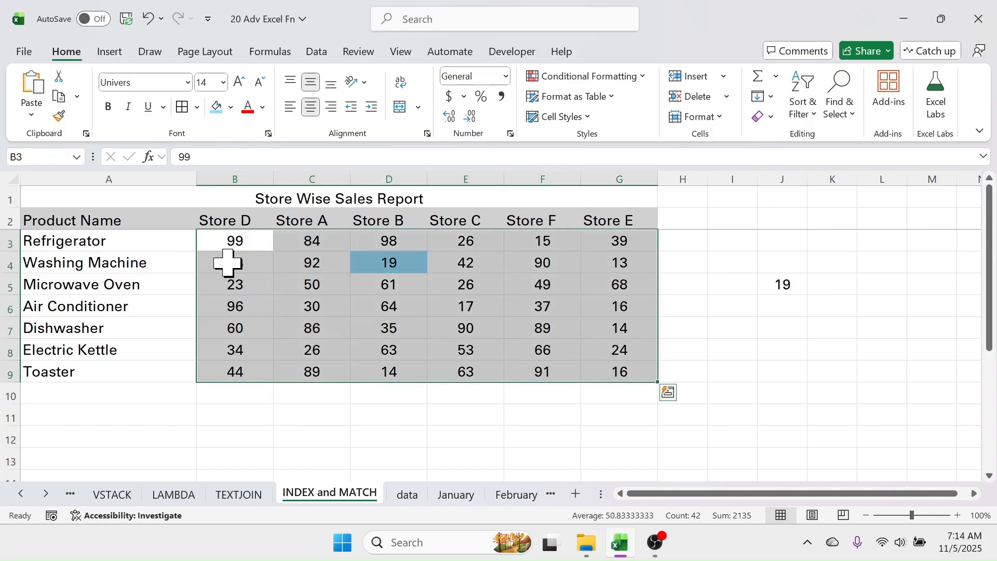
left_click_drag(207, 262, 389, 306)
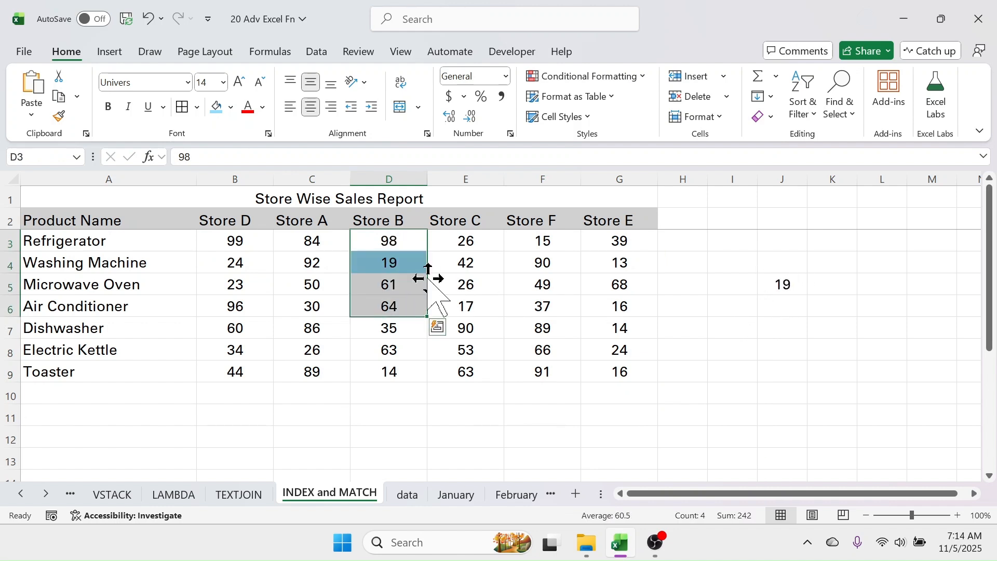
left_click(410, 264)
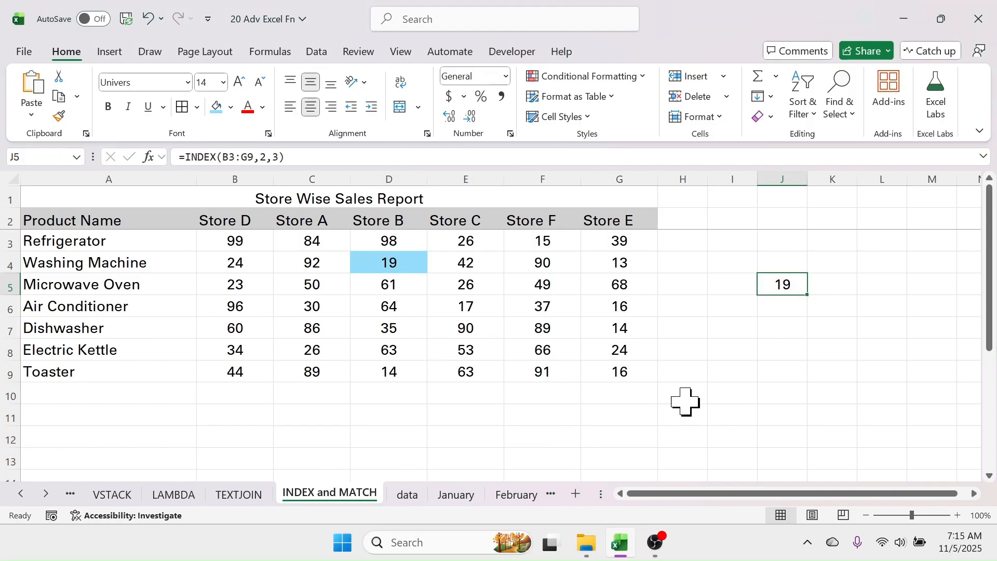
Enter a MATCH formula in J7 that finds "Store C" in the header range B2:G2 with an exact match (0)
left_click(793, 330)
type("=")
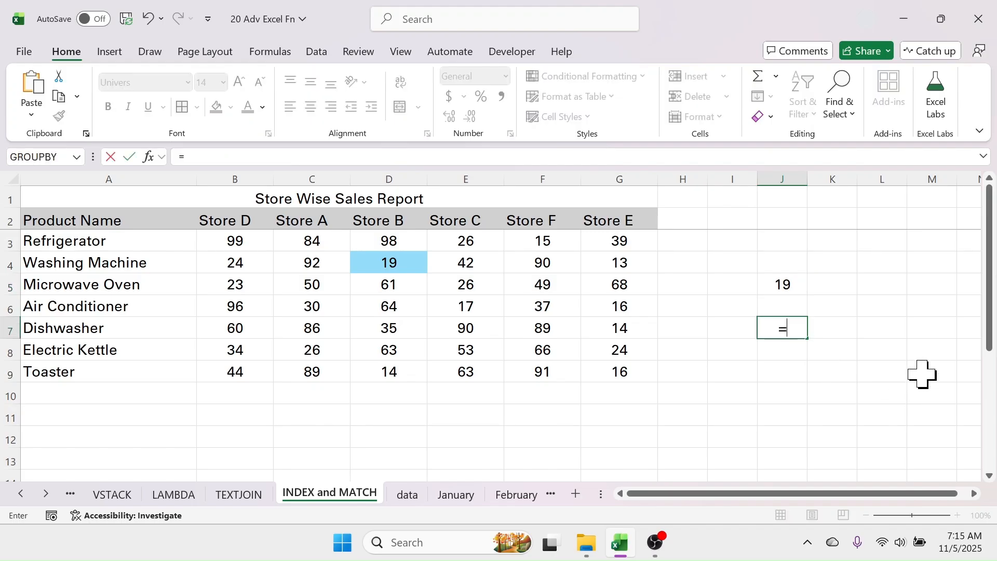
type("MATCH(")
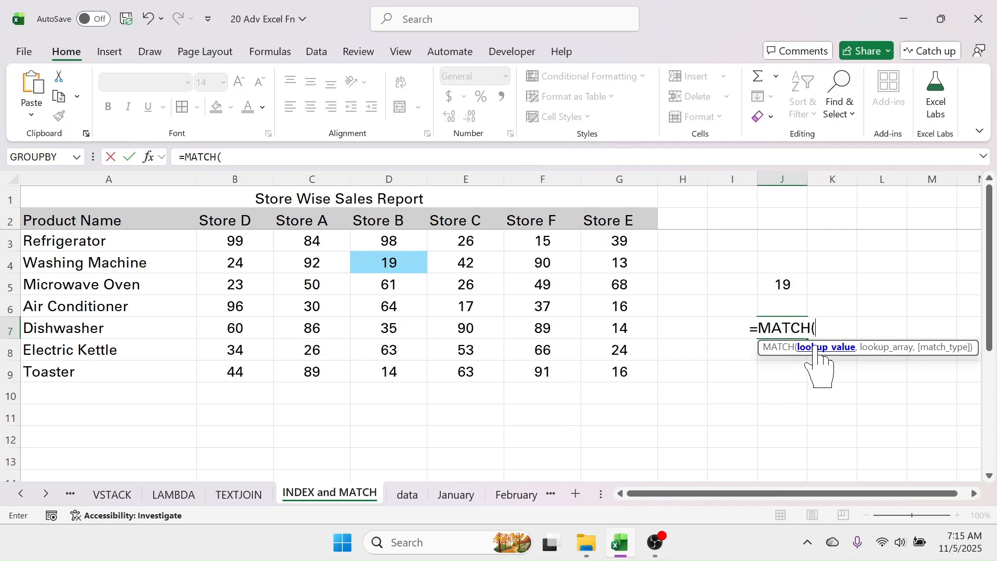
type("Store")
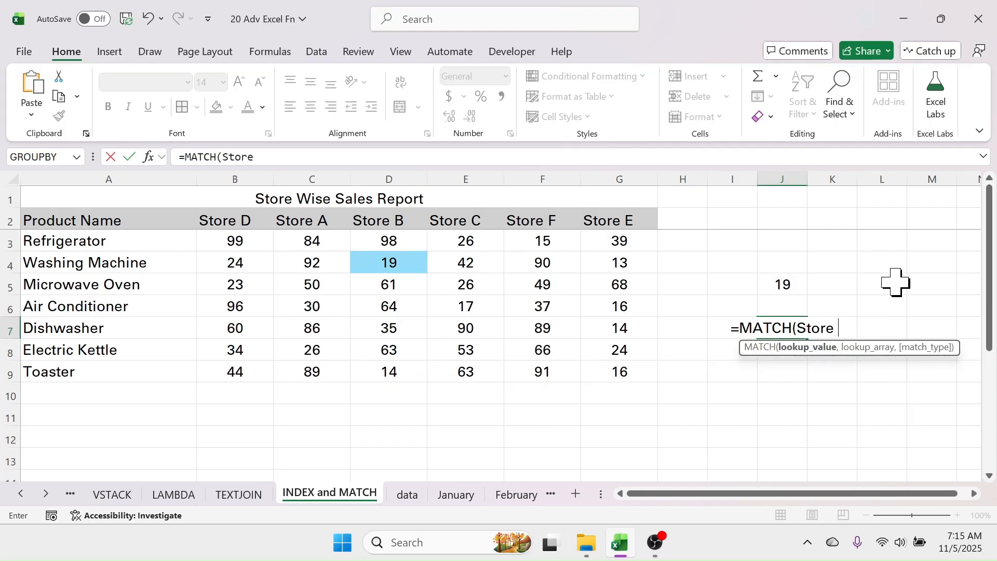
type(" C\"")
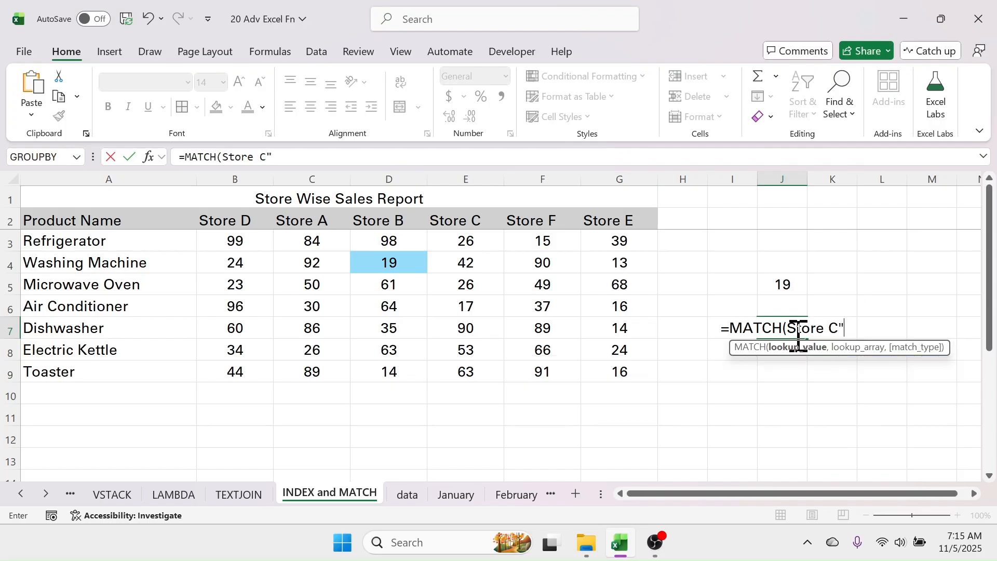
type("\"")
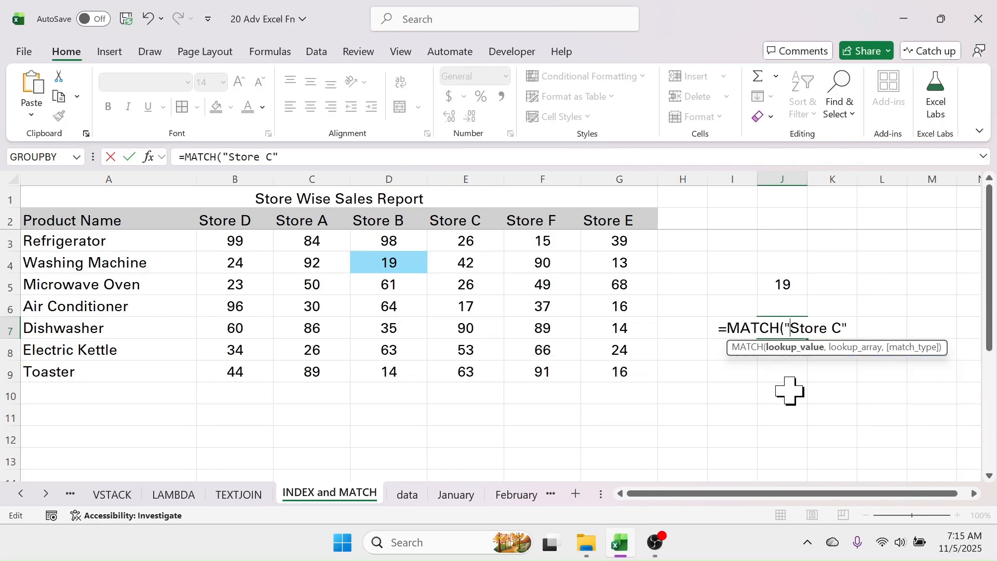
type(",")
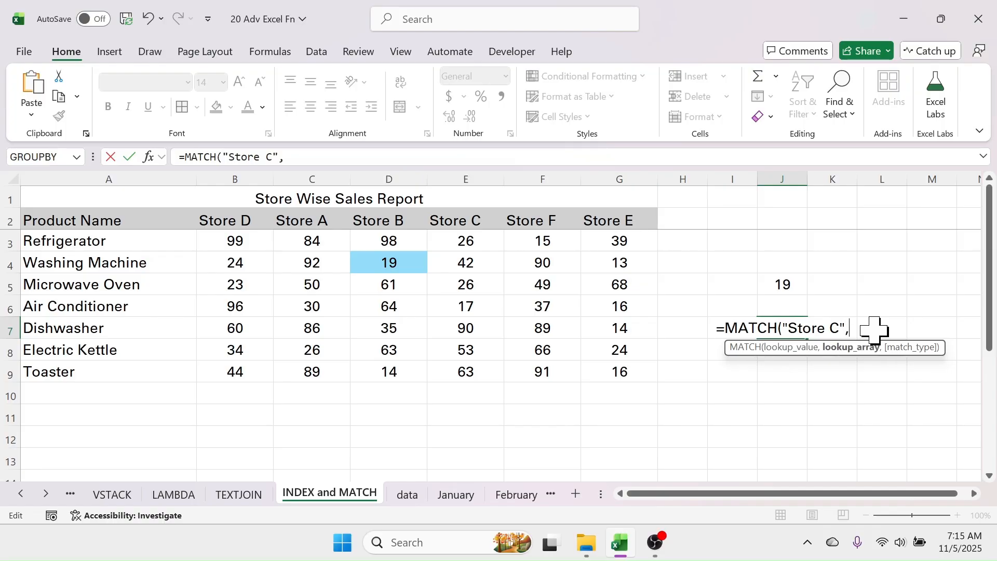
left_click_drag(234, 222, 626, 218)
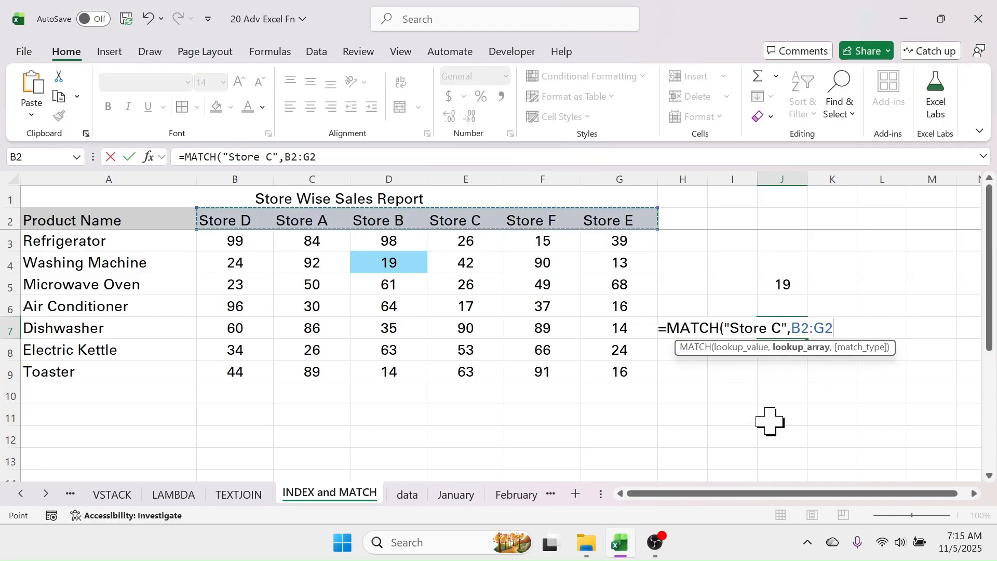
type(",")
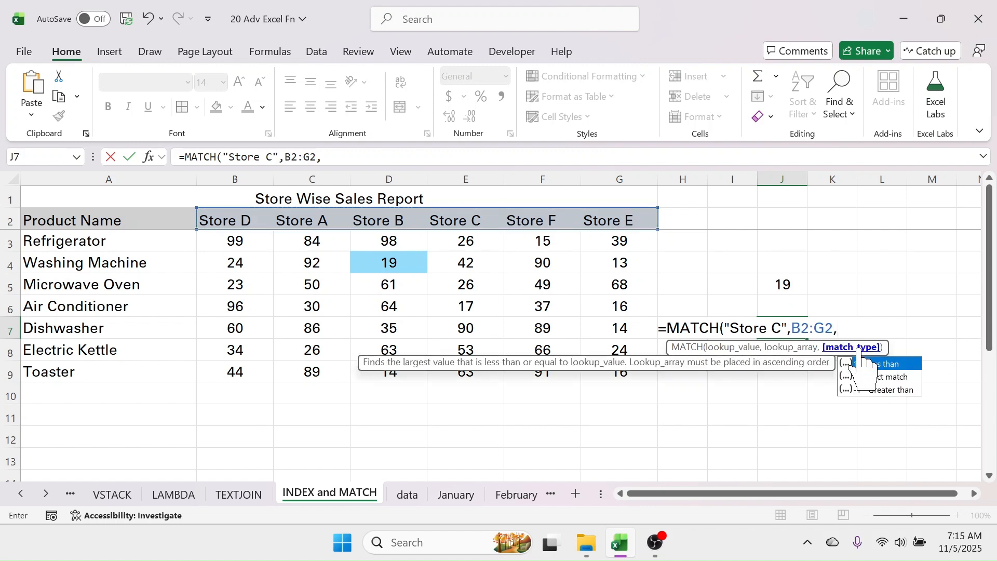
double_click(878, 377)
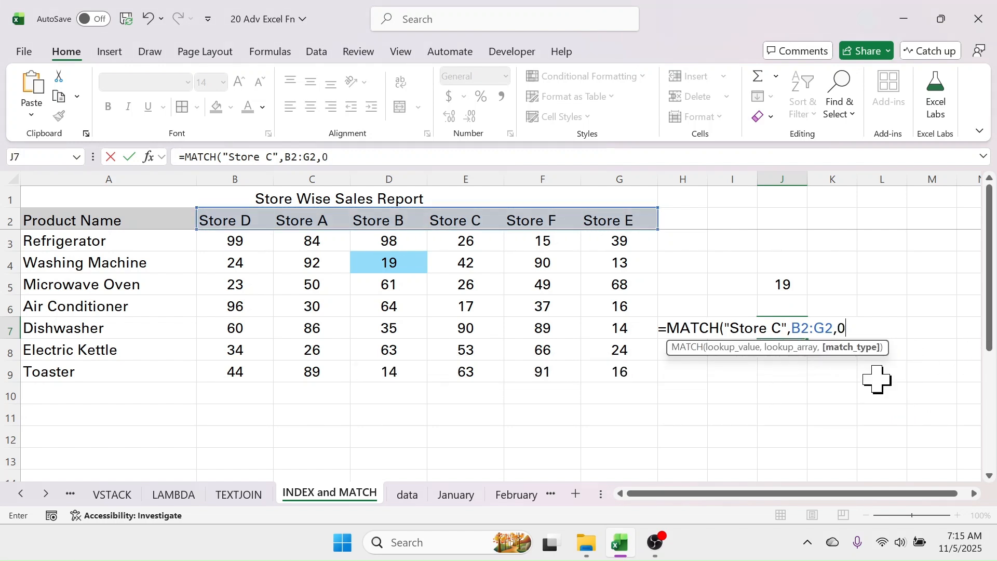
key("Return")
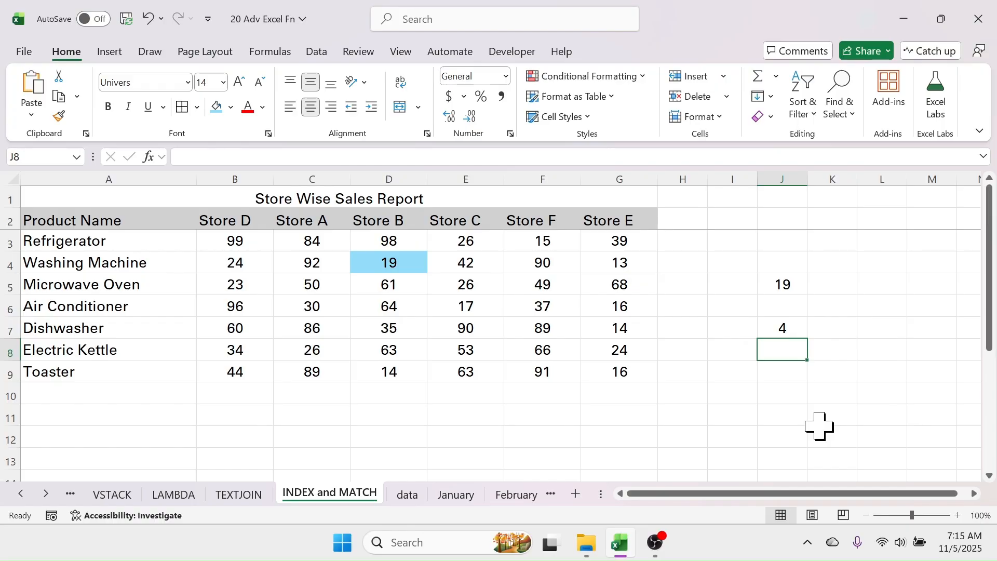
Review the MATCH formula in J7 against the store headers in B2:G2, and inspect the INDEX formula's arguments in J5
left_click(803, 327)
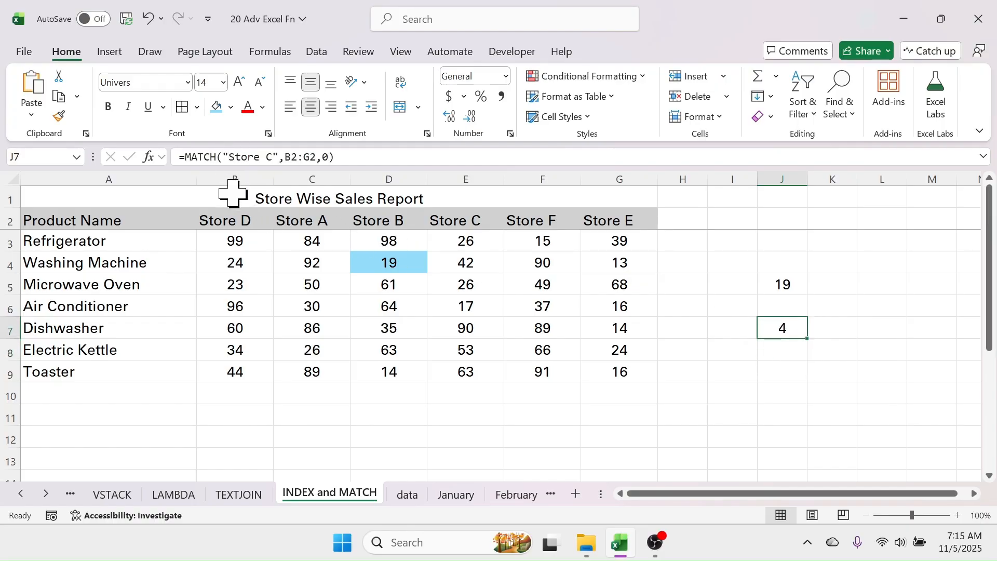
left_click(255, 220)
left_click_drag(417, 220, 625, 221)
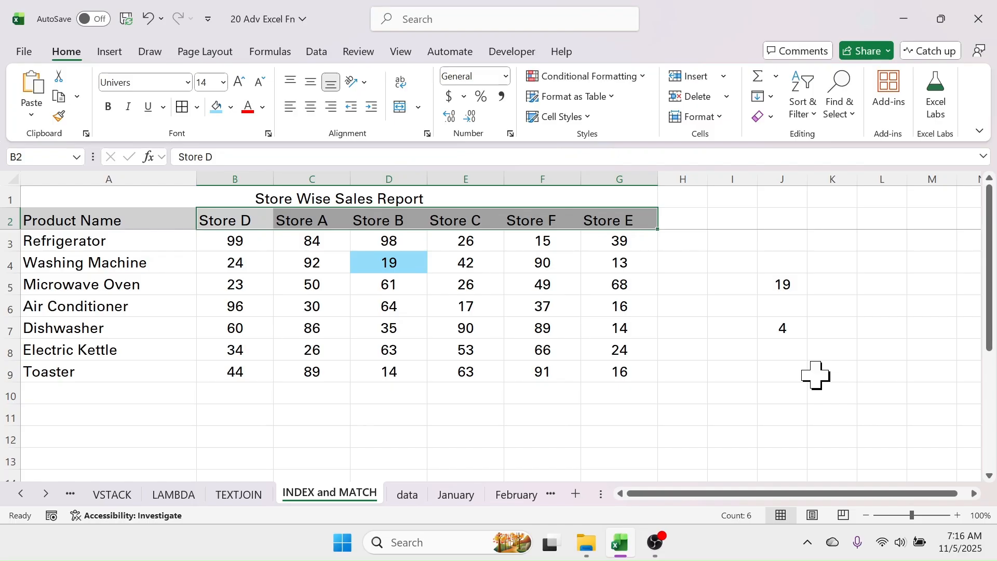
left_click(787, 328)
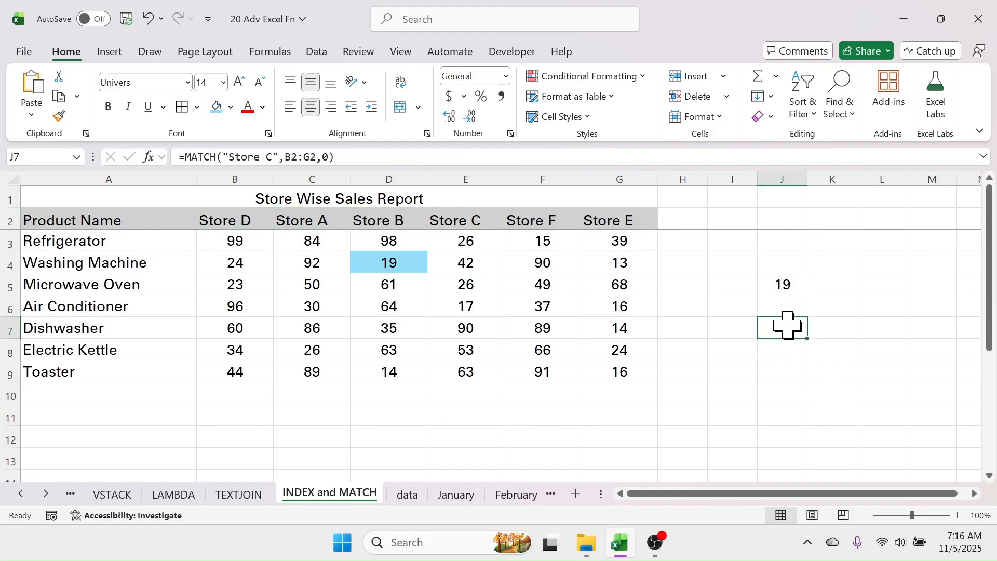
left_click(793, 281)
double_click(792, 283)
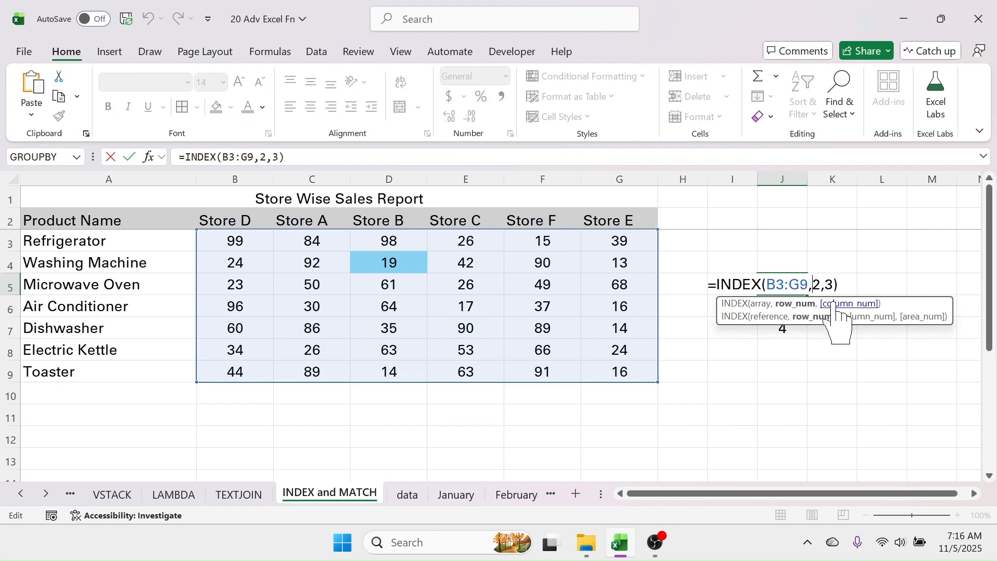
key("Escape")
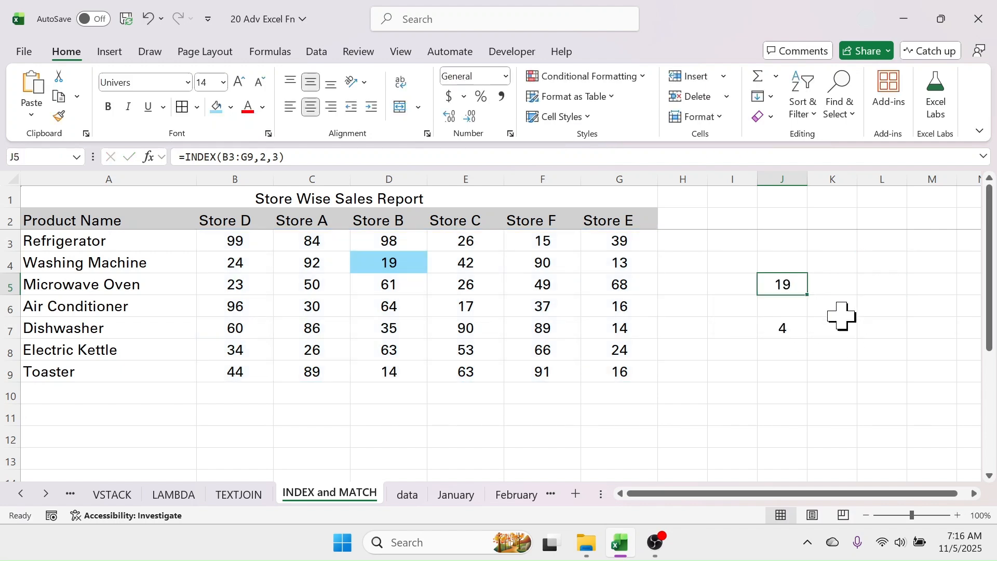
Clear the contents of J5:J9 and enter Store C as the column lookup label in J5
left_click_drag(789, 283, 789, 379)
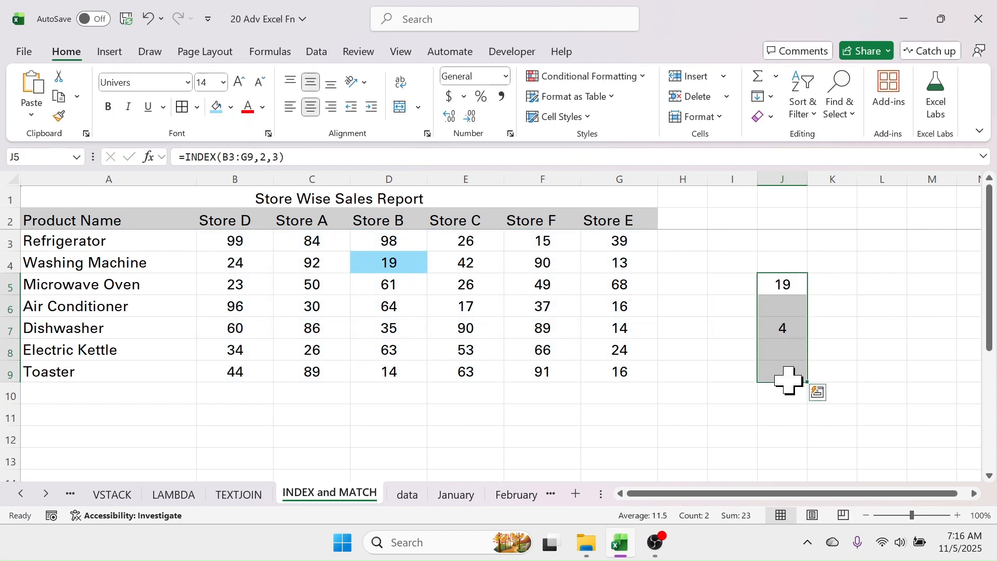
key("Delete")
left_click(770, 288)
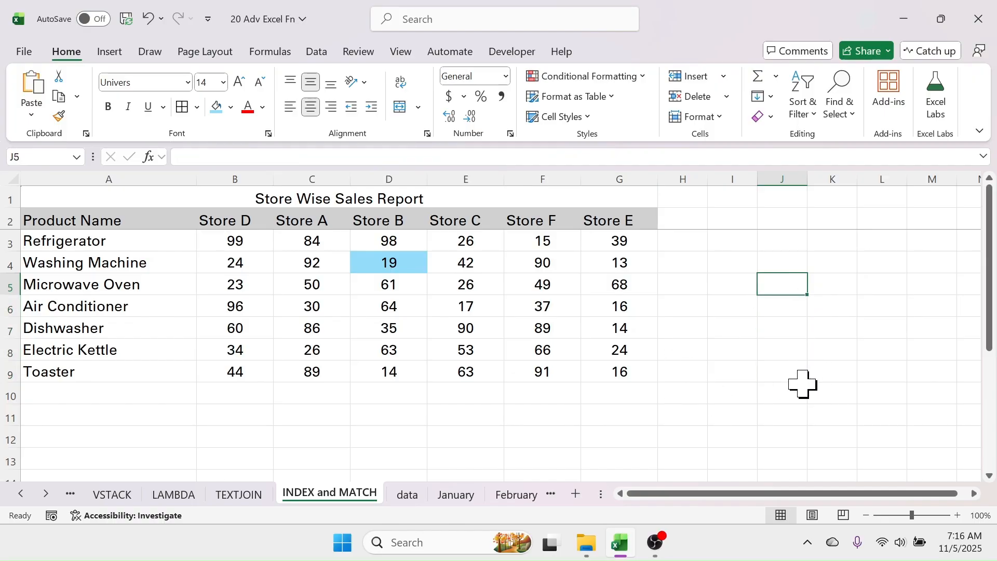
type("Store C")
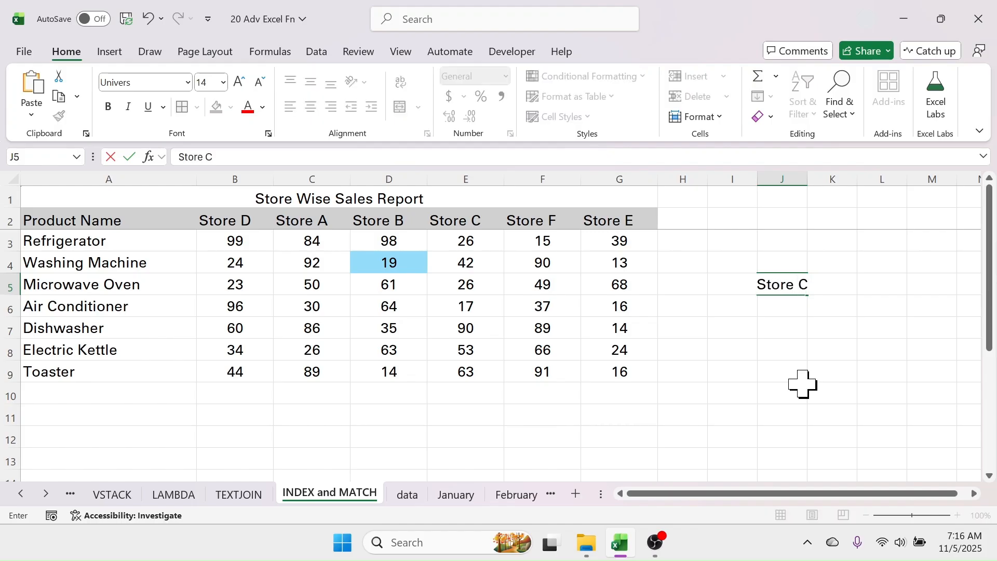
key("Return")
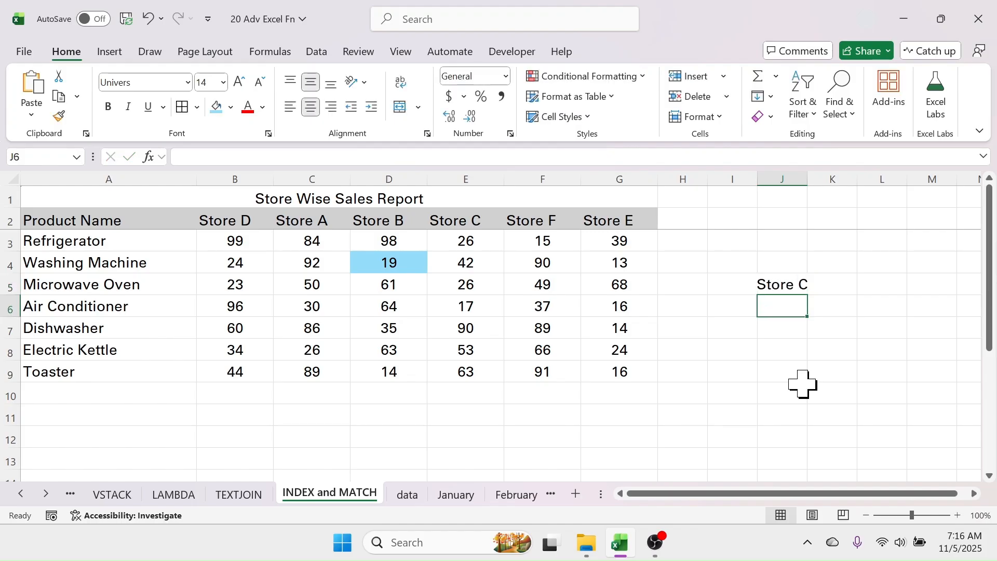
Enter Toaster as the row lookup label in I6
left_click(740, 306)
type("Toa")
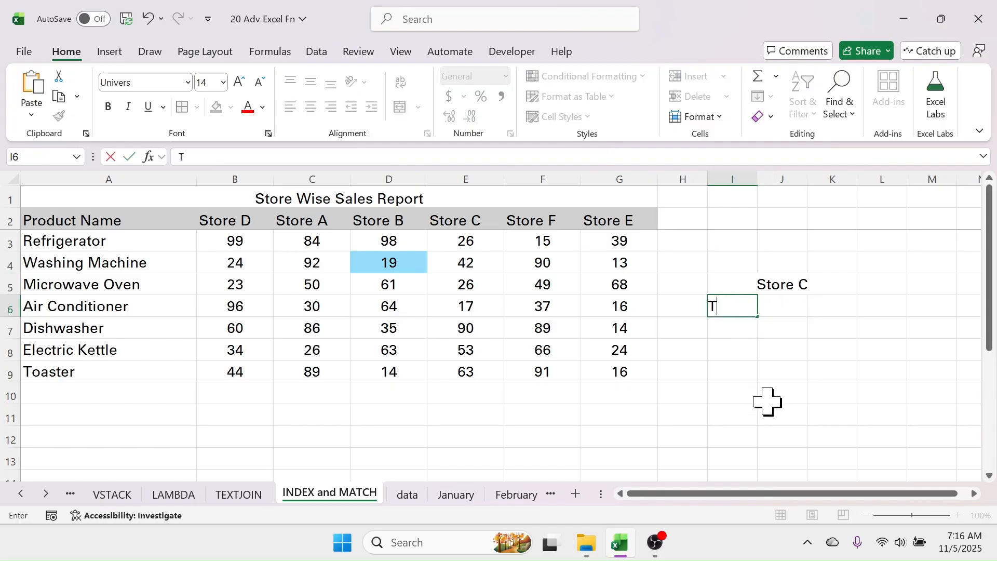
key("Tab")
Highlight cell E9, where the Toaster row meets the Store C column, with the light blue fill colour
left_click(729, 311)
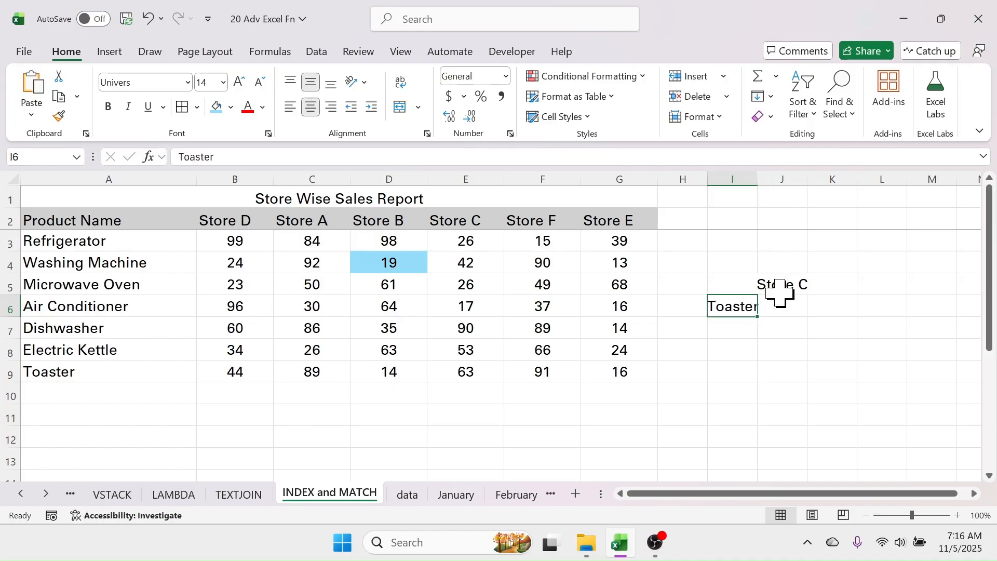
left_click(779, 285)
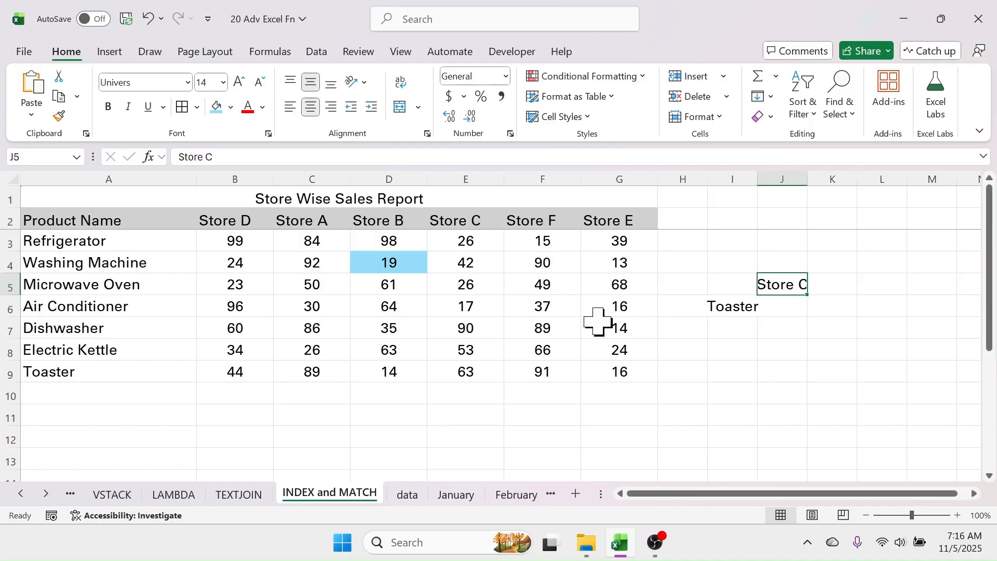
left_click(465, 372)
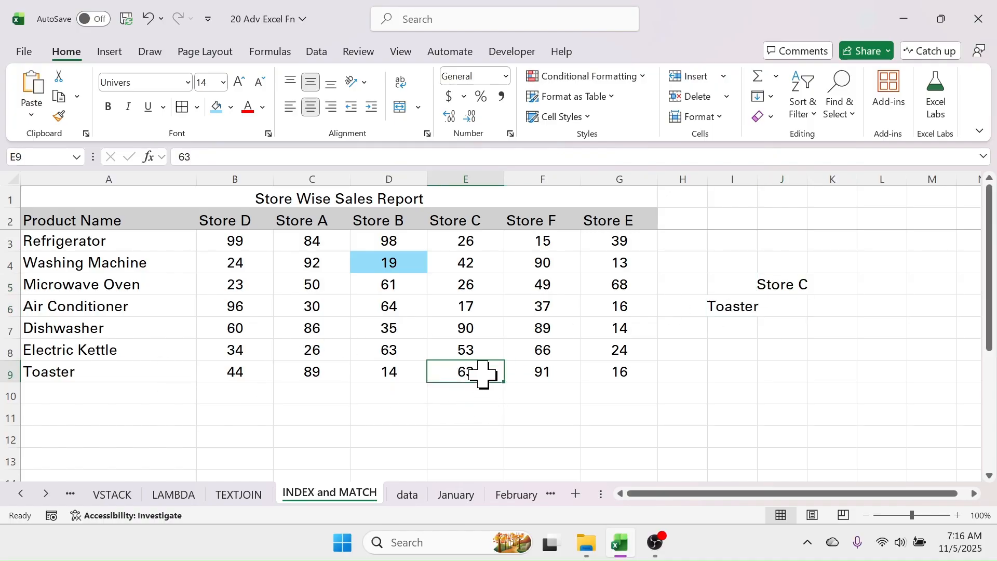
left_click(217, 107)
left_click(784, 305)
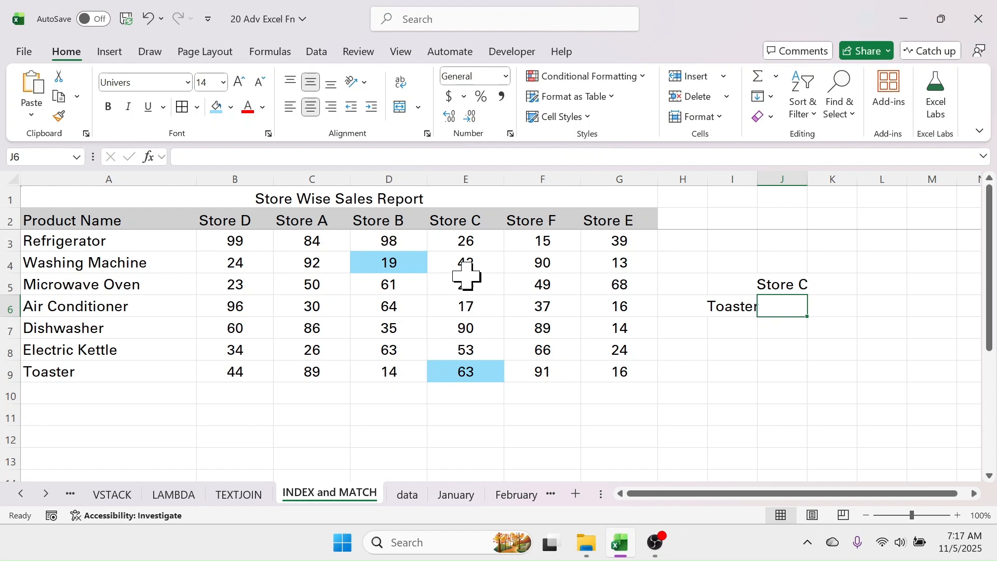
left_click_drag(474, 243, 474, 369)
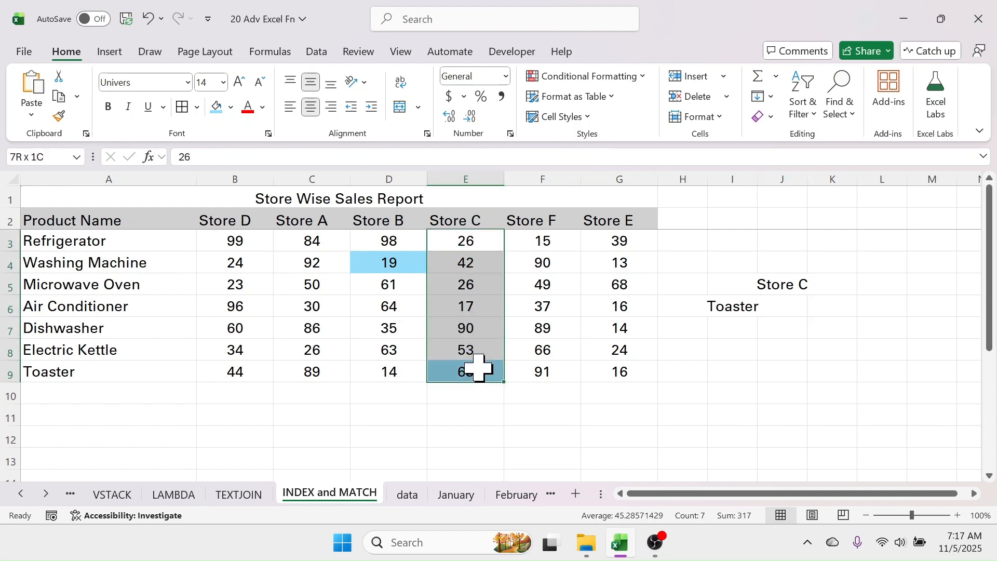
left_click(85, 376)
left_click_drag(201, 373, 455, 374)
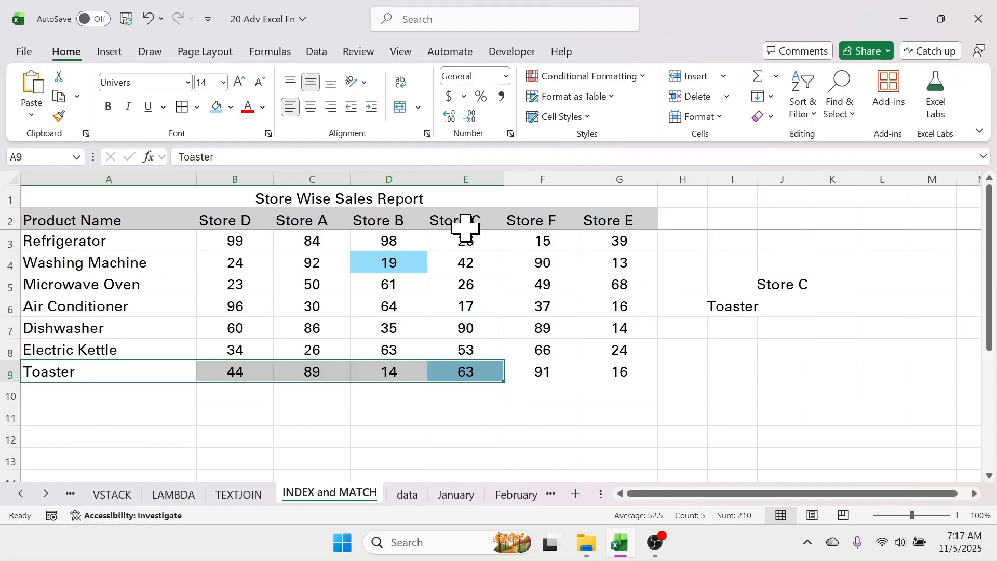
left_click(469, 220)
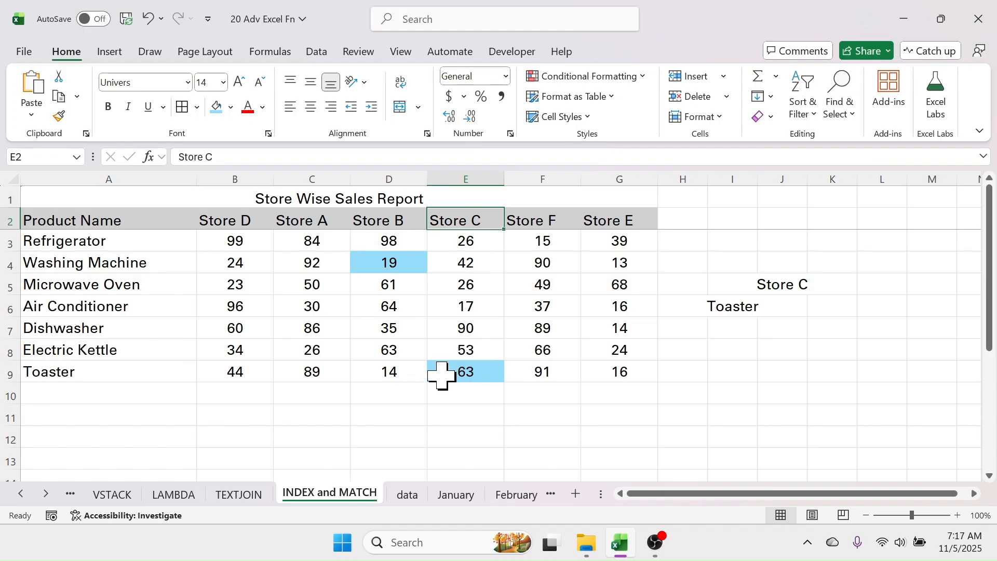
Start an INDEX formula in J6 with the sales figures B3:G9 as its array
left_click(773, 311)
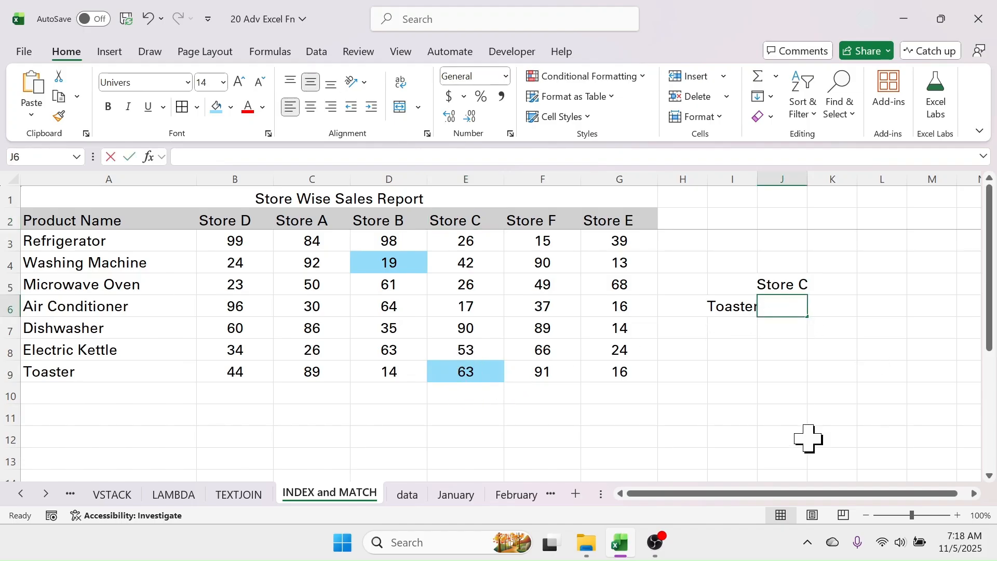
type("=INDEX(")
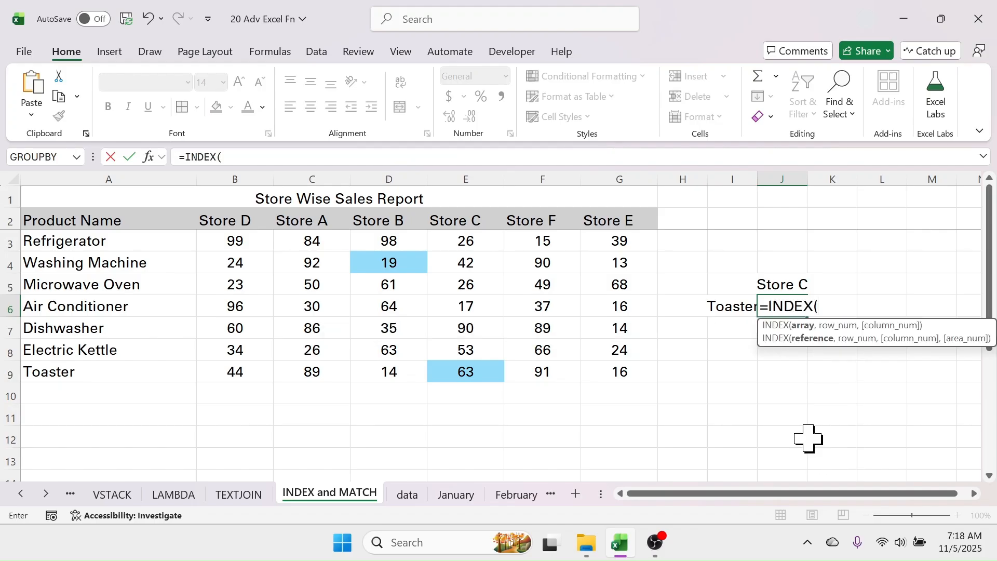
left_click(226, 239)
left_click_drag(226, 240, 606, 373)
type(",")
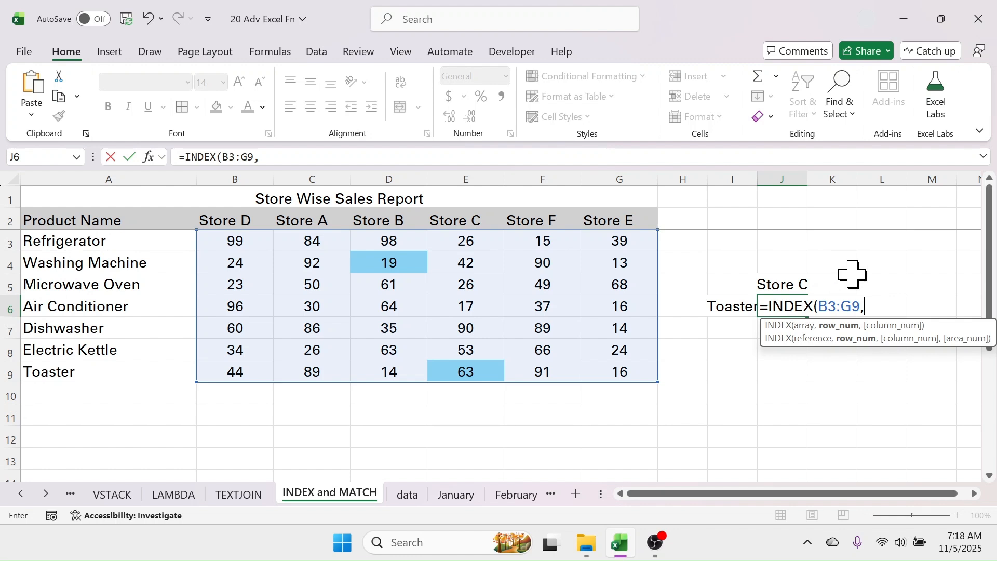
Add MATCH(I6,A3:A9,0) as the row number argument of the J6 INDEX formula, using an exact match
type("MATCH(")
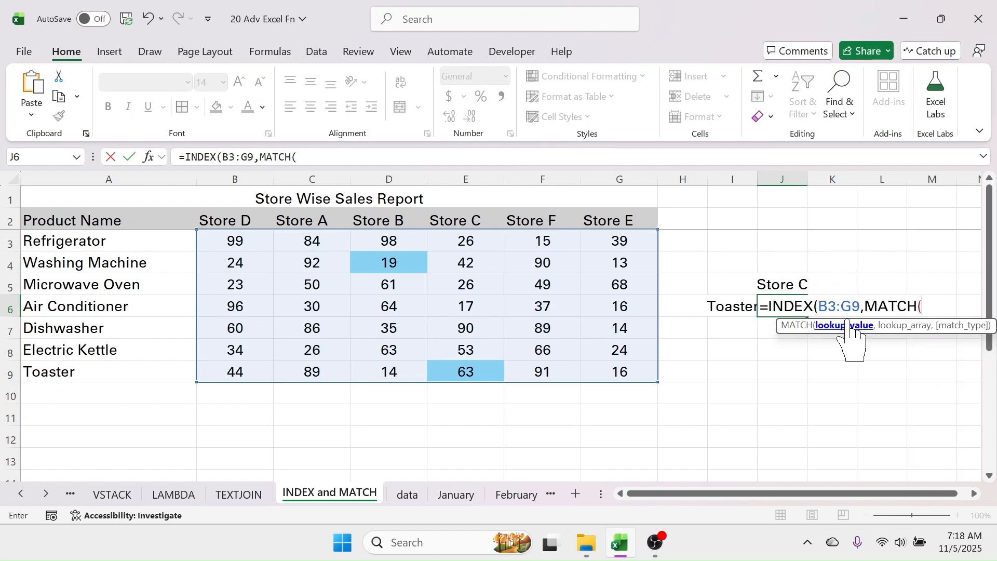
left_click(728, 307)
type(",")
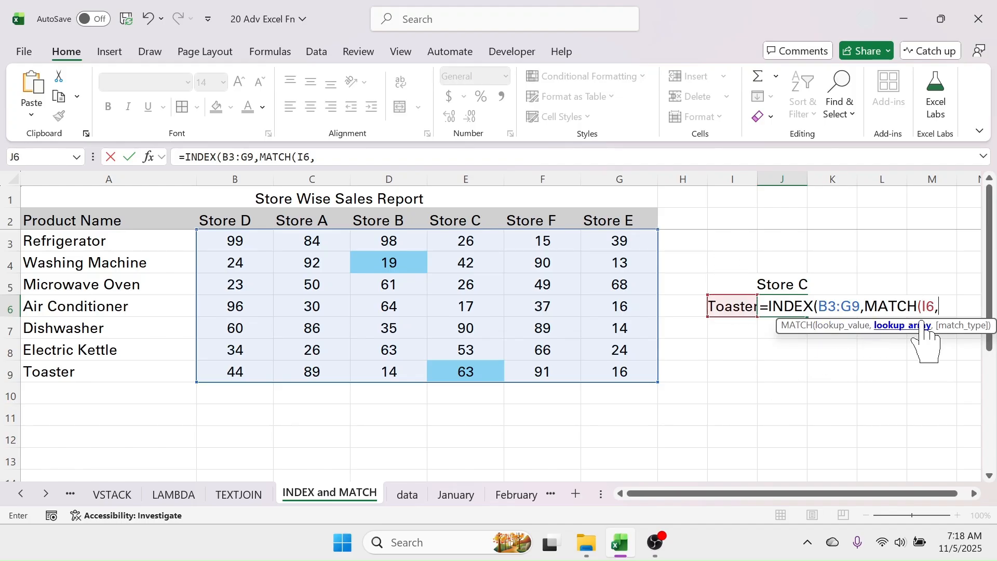
left_click_drag(51, 250, 67, 373)
type(",")
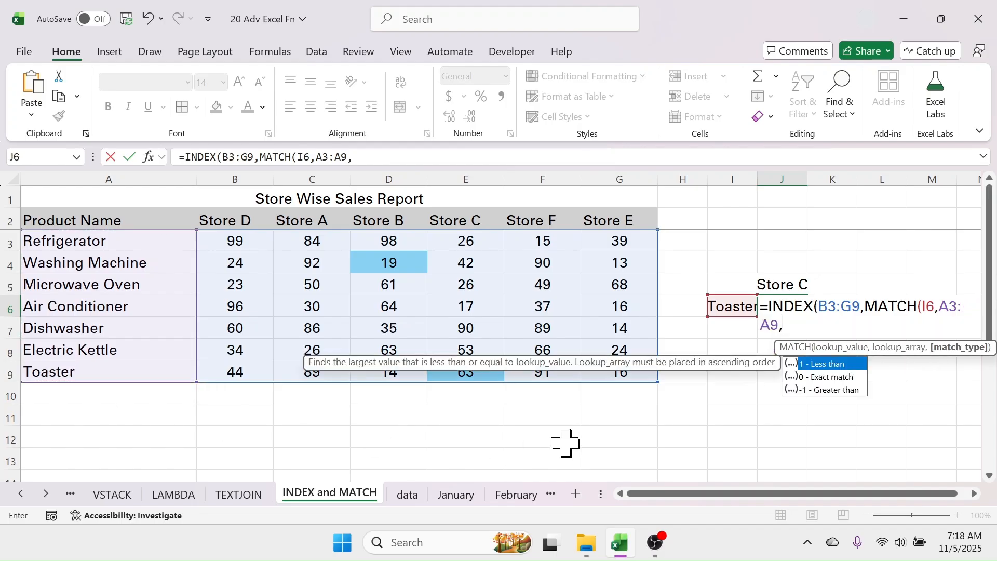
double_click(827, 376)
key("Return")
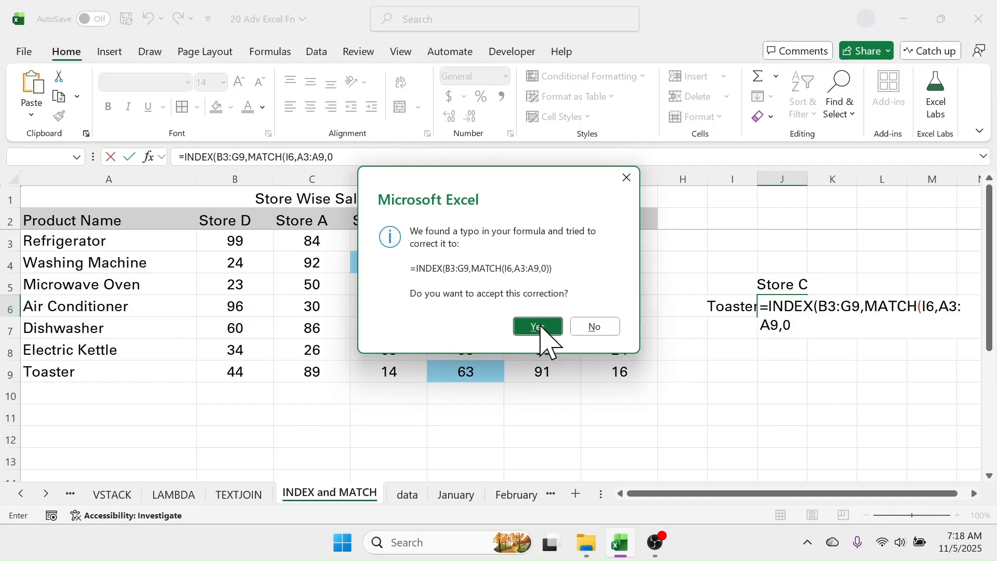
left_click(556, 330)
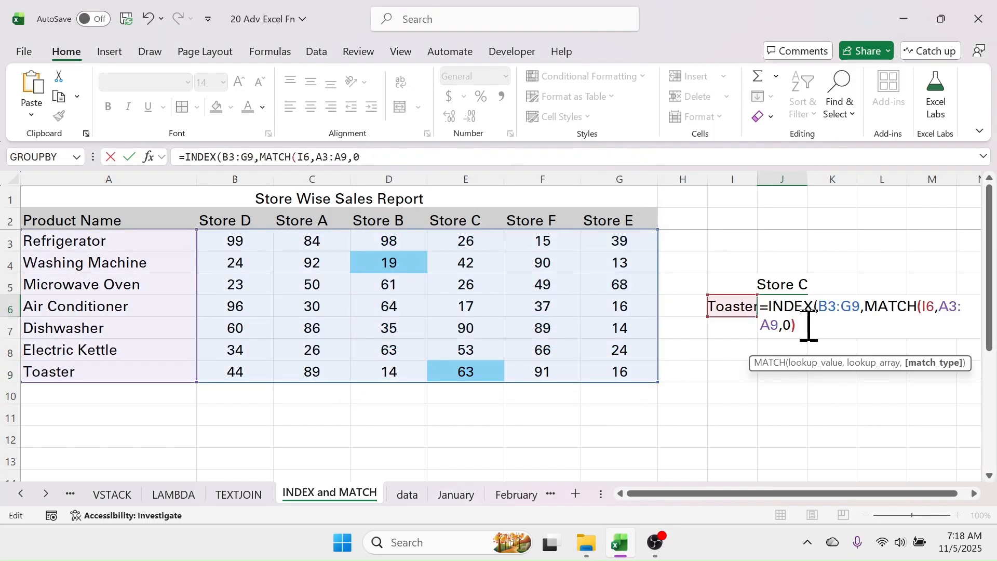
type("),")
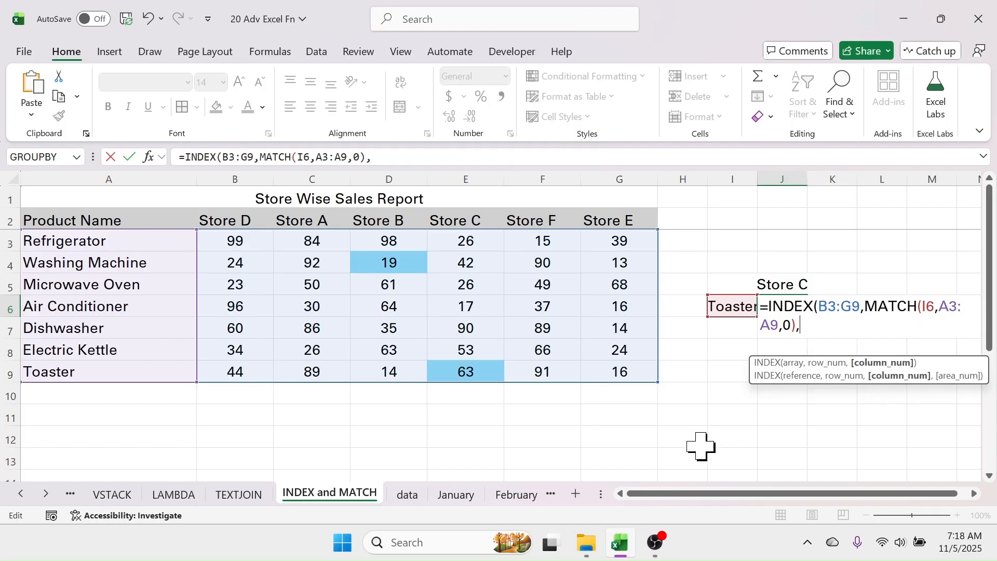
Complete the J6 formula with MATCH(J5,B2:G2,0) as the column number, and check its result against cell E9
type("MATCH(")
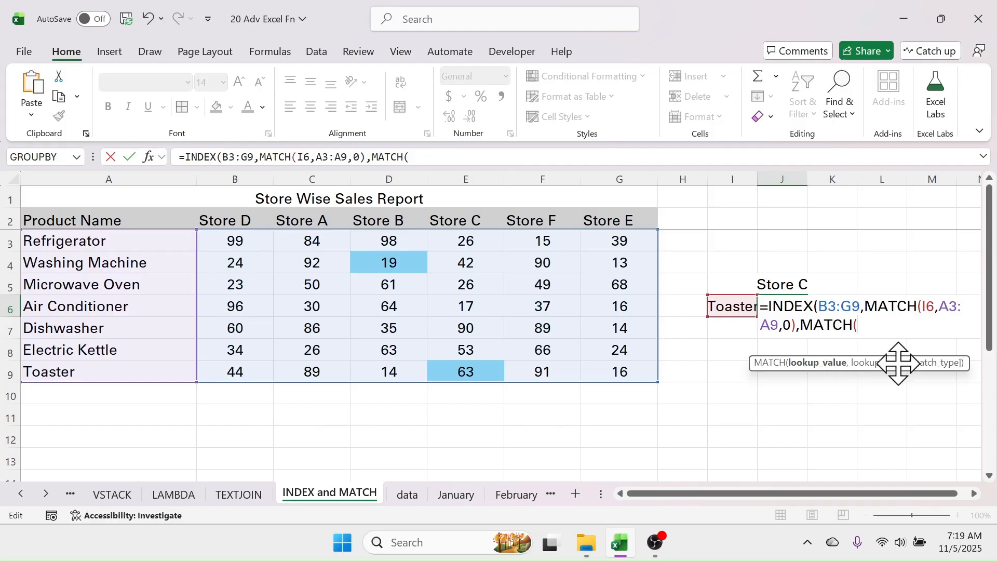
left_click(785, 281)
type(",")
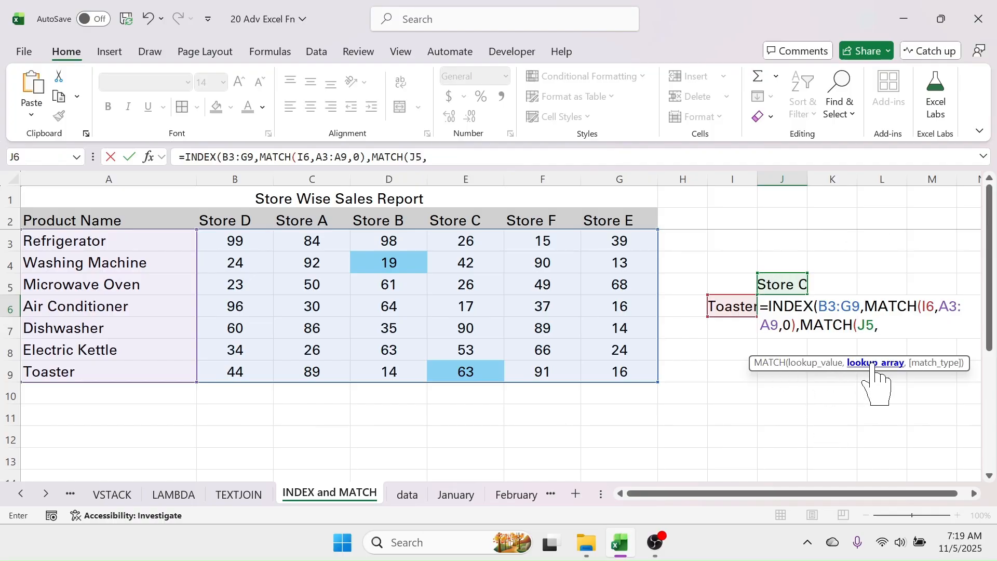
left_click_drag(225, 218, 633, 224)
type(",")
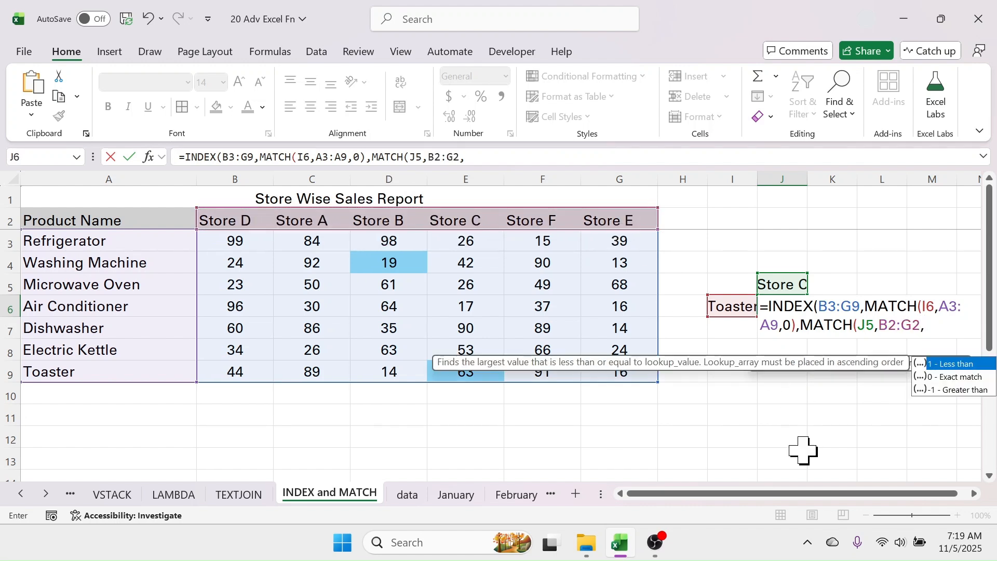
double_click(958, 380)
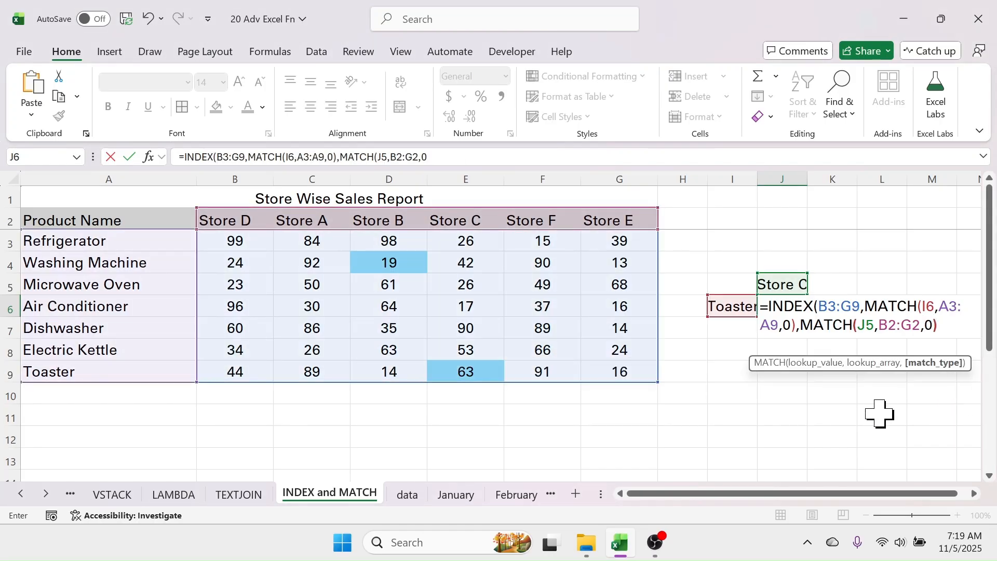
type(")")
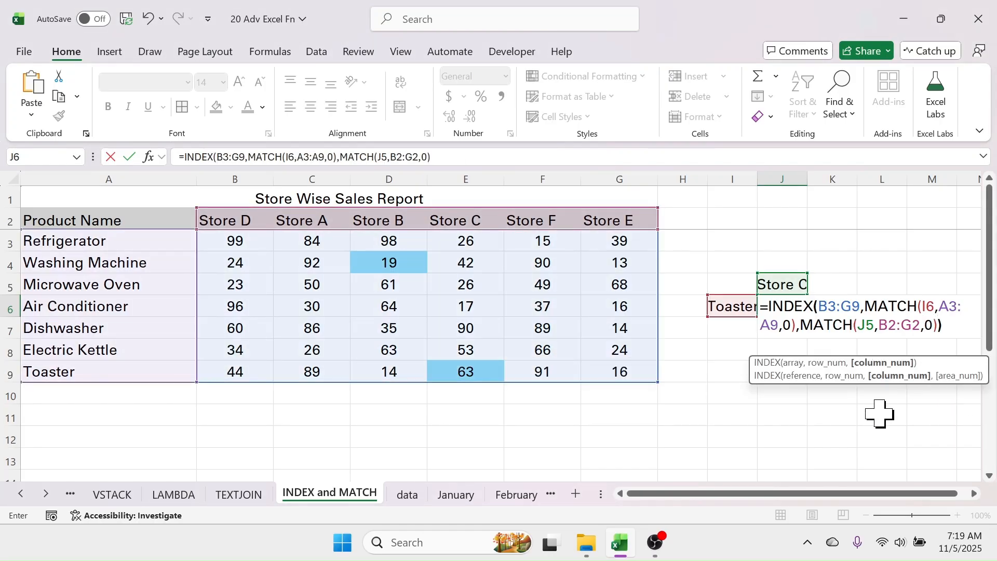
type(")")
key("Return")
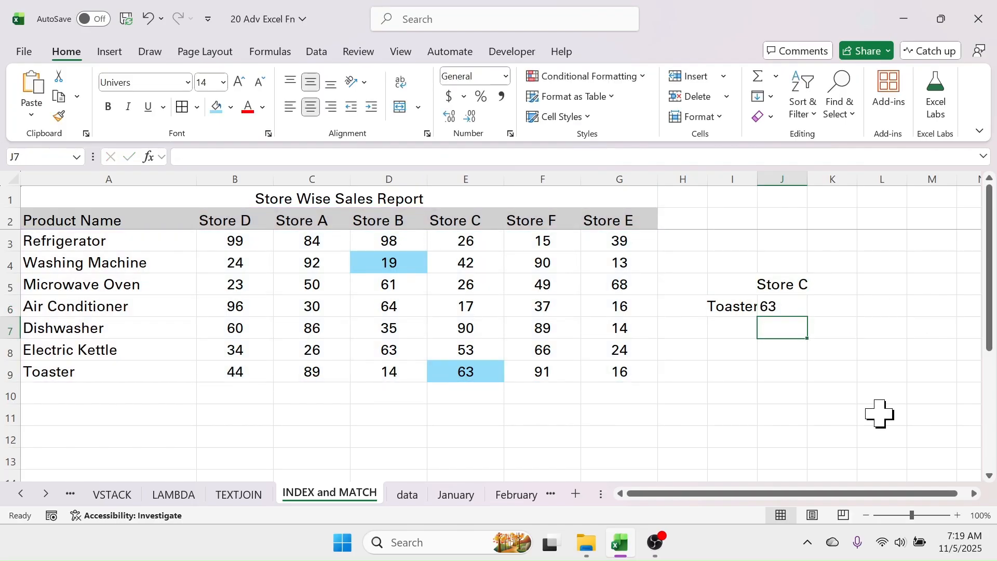
left_click(784, 307)
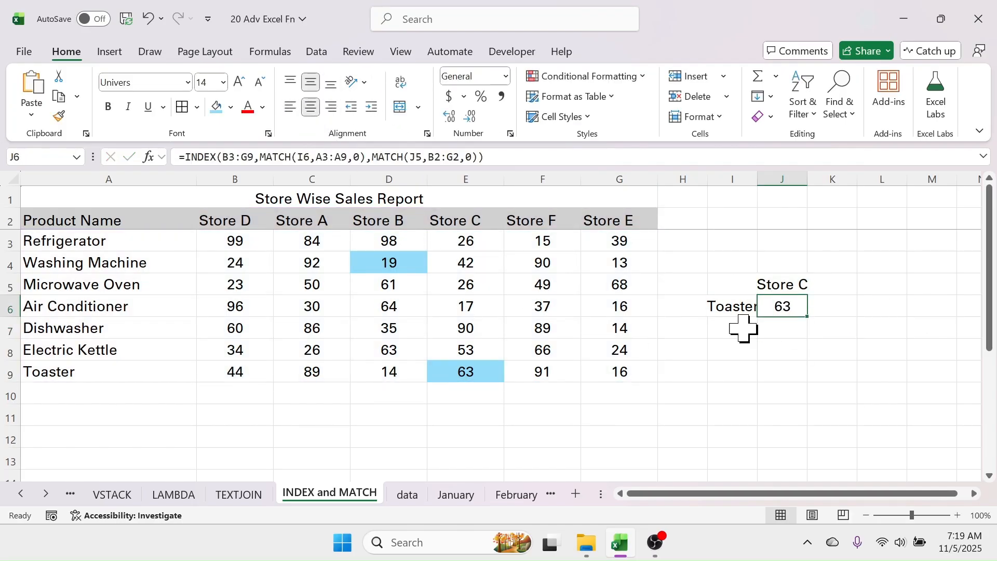
left_click(476, 371)
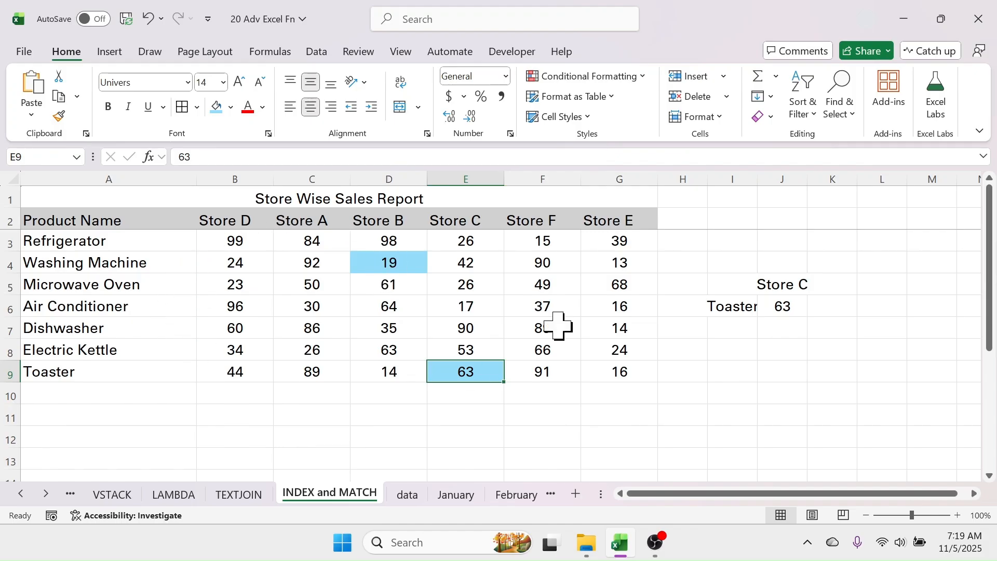
Start an INDEX formula in B3 of the data sheet with the absolute array 'INDEX and MATCH'!$B$3:$G$9
left_click(407, 495)
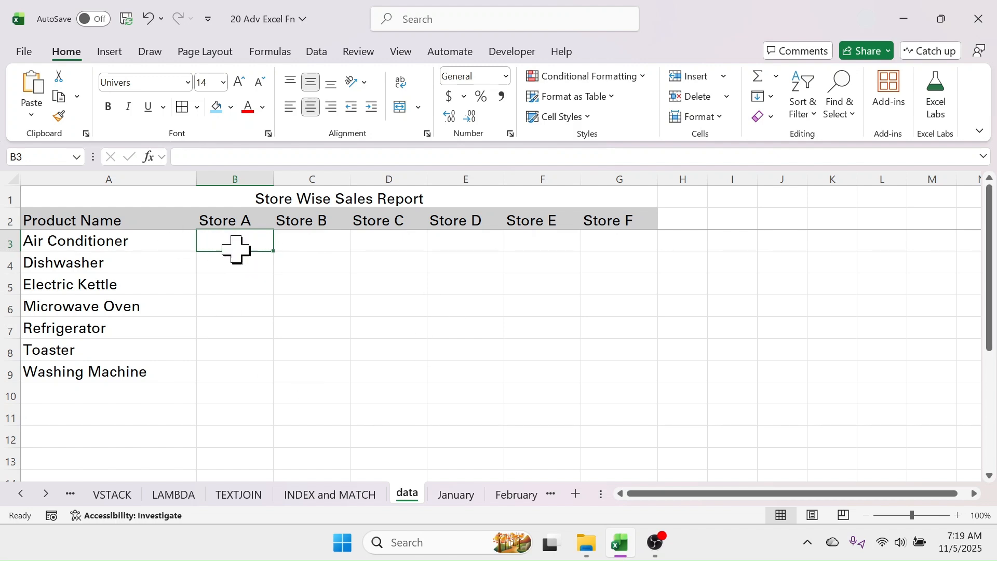
type("=IN")
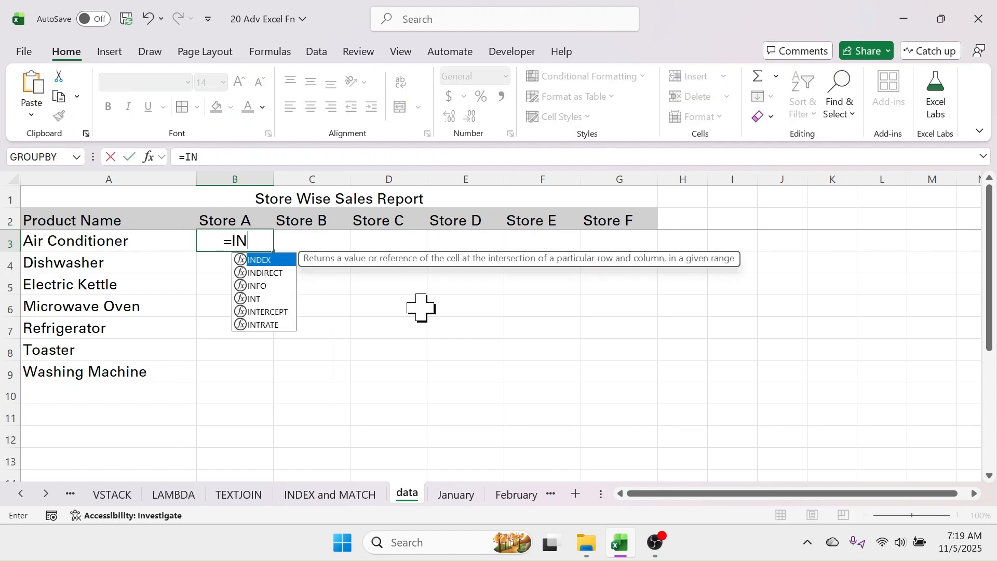
type("DEX(")
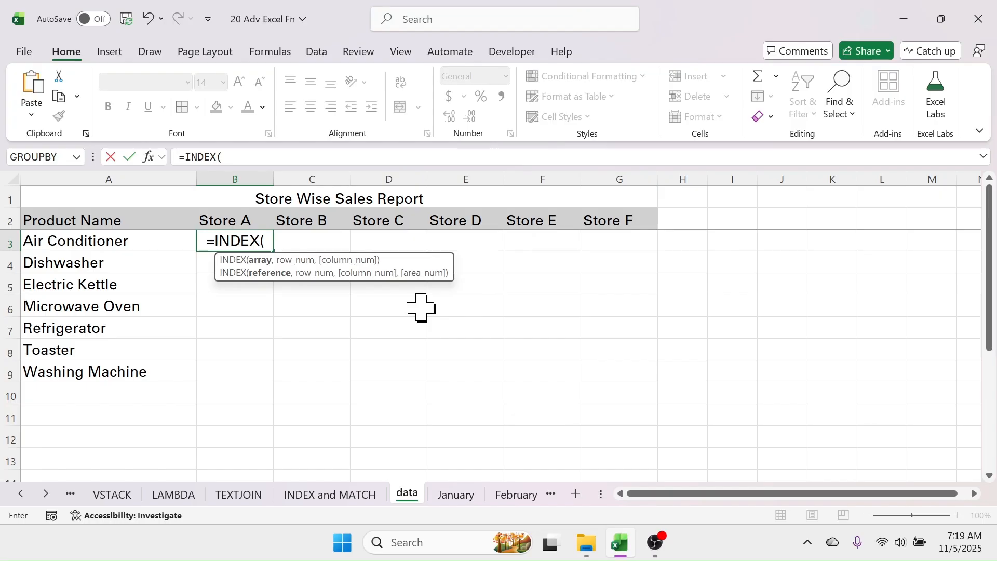
left_click(332, 502)
left_click_drag(231, 236, 605, 374)
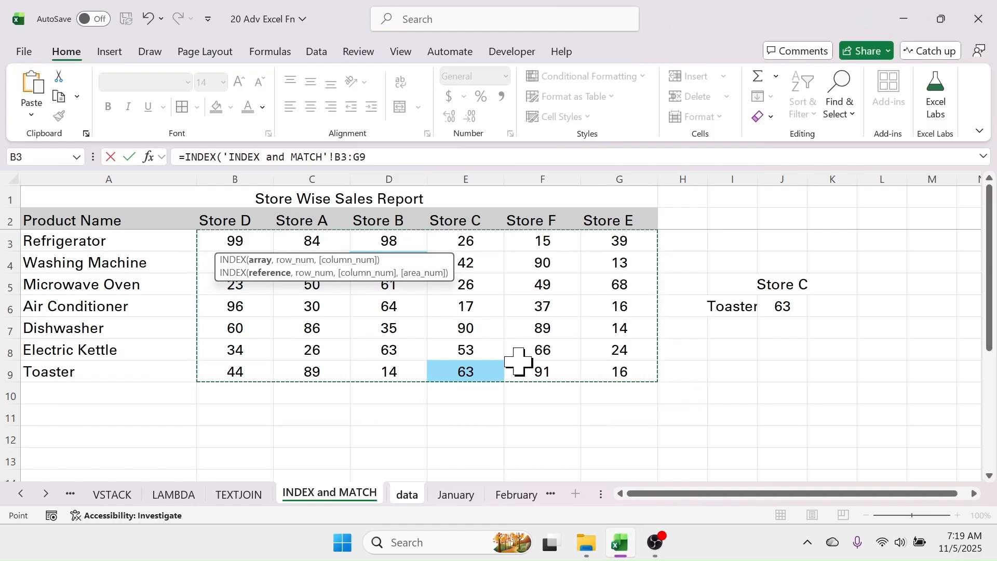
key("F4")
type(",")
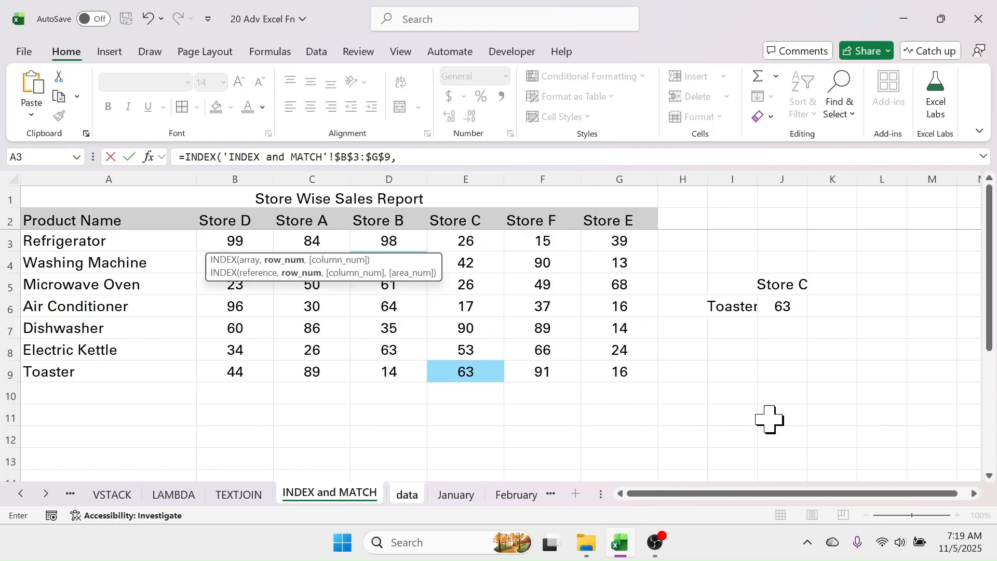
Begin a MATCH for the row number with data!$A3 as the lookup value, locking only its column
type("MATCH")
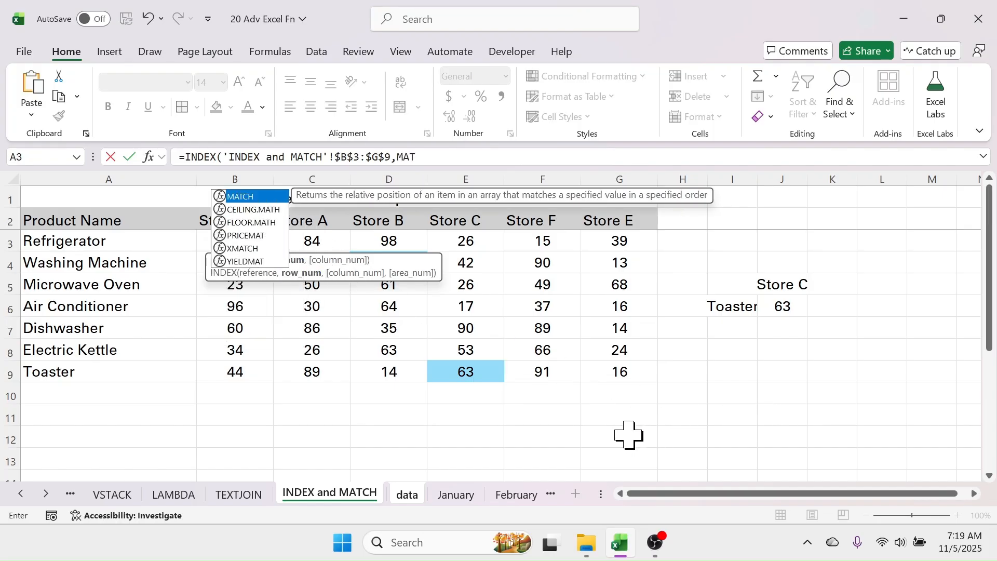
type("(")
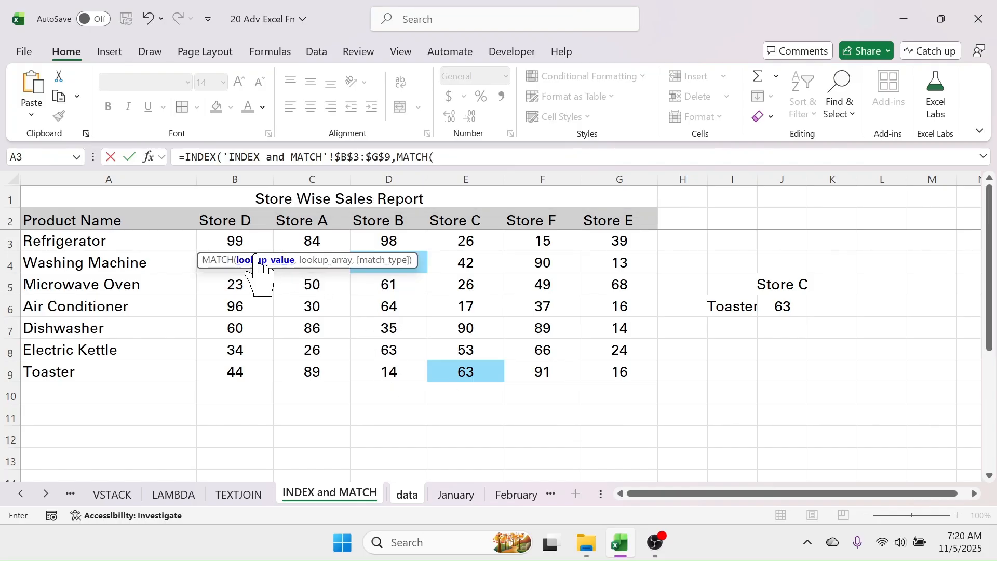
left_click(410, 493)
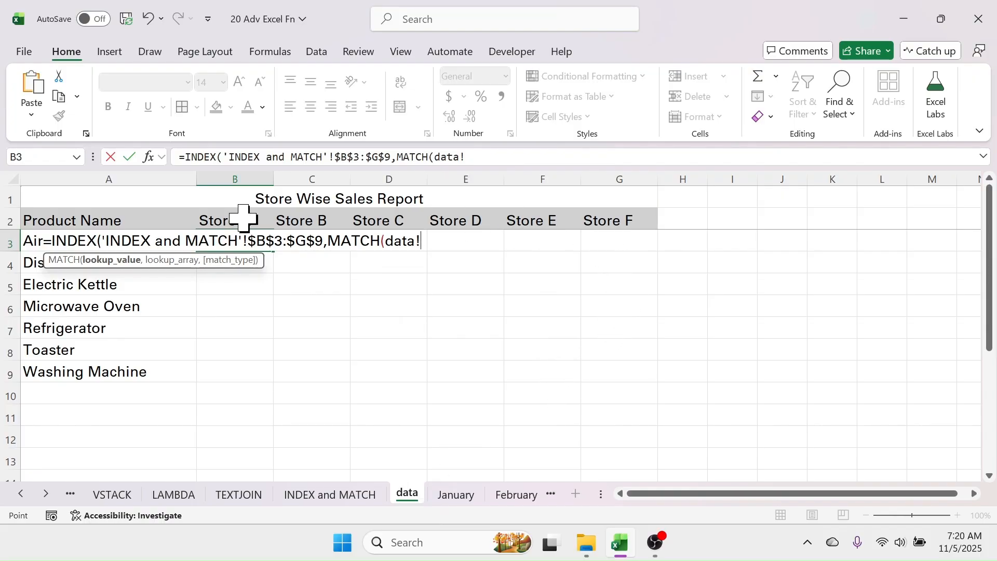
left_click(27, 241)
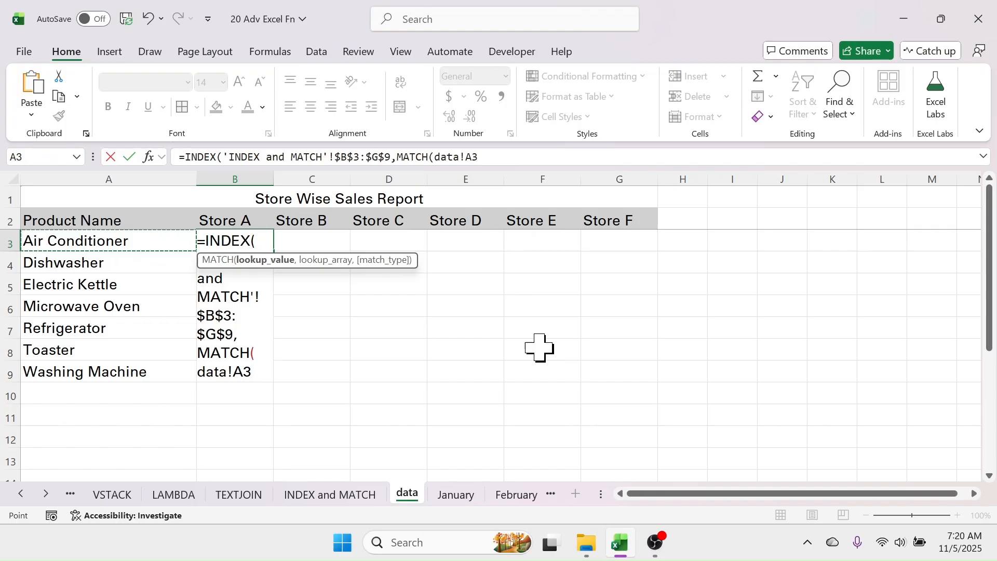
key("F4")
key("F4")
key("F4")
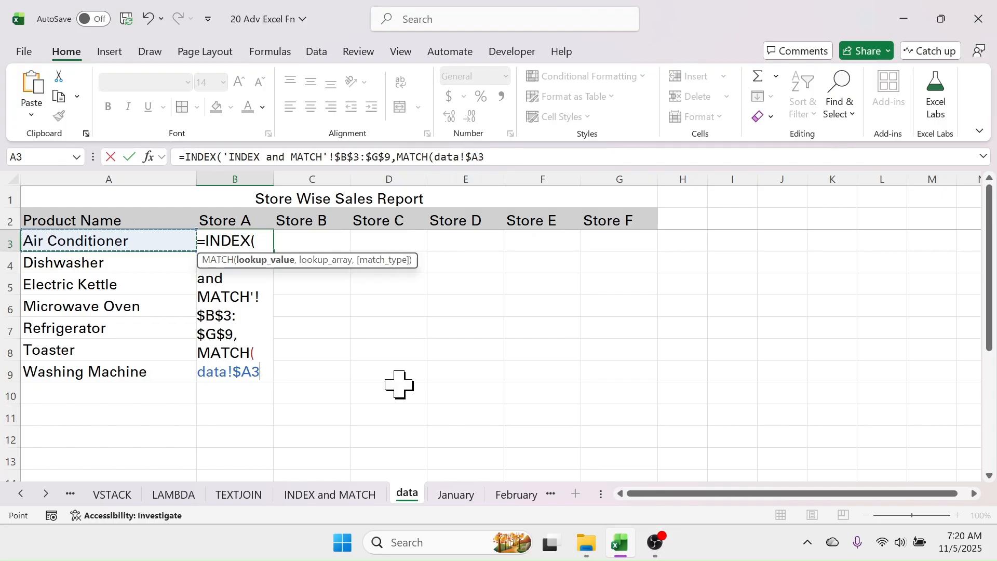
type(",")
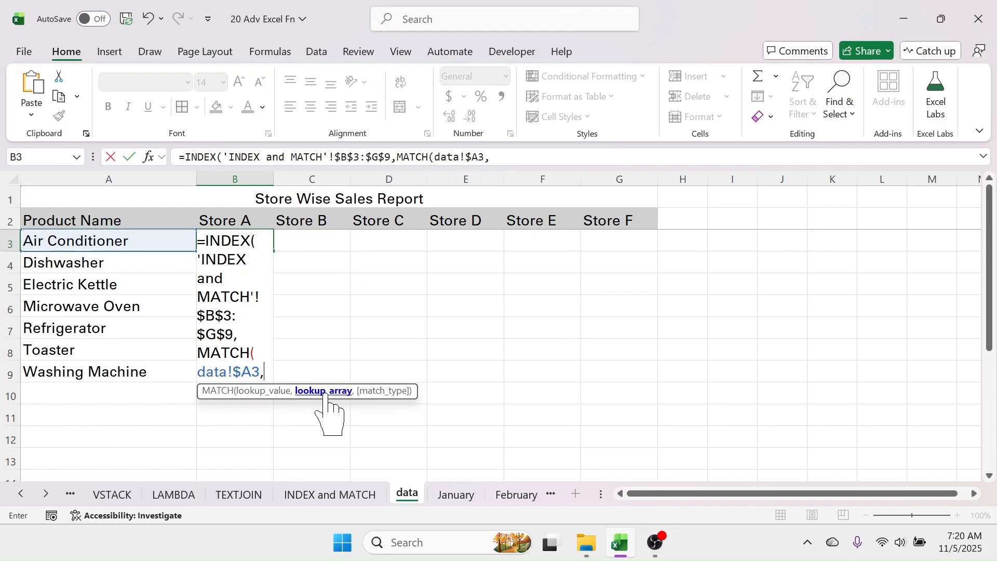
Finish the row MATCH with the absolute lookup array 'INDEX and MATCH'!$A$3:$A$9 and exact match type 0
left_click(340, 494)
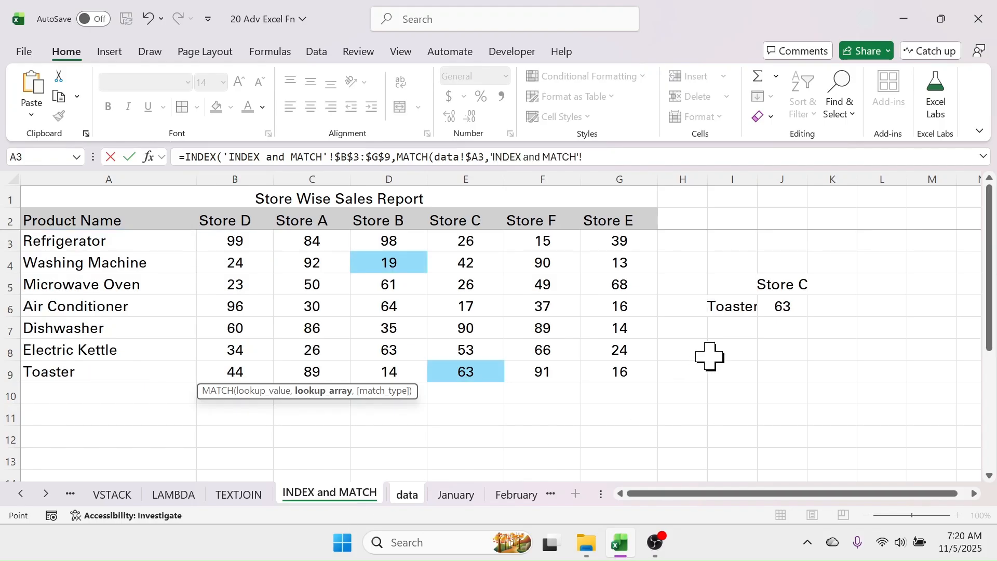
left_click_drag(72, 241, 73, 372)
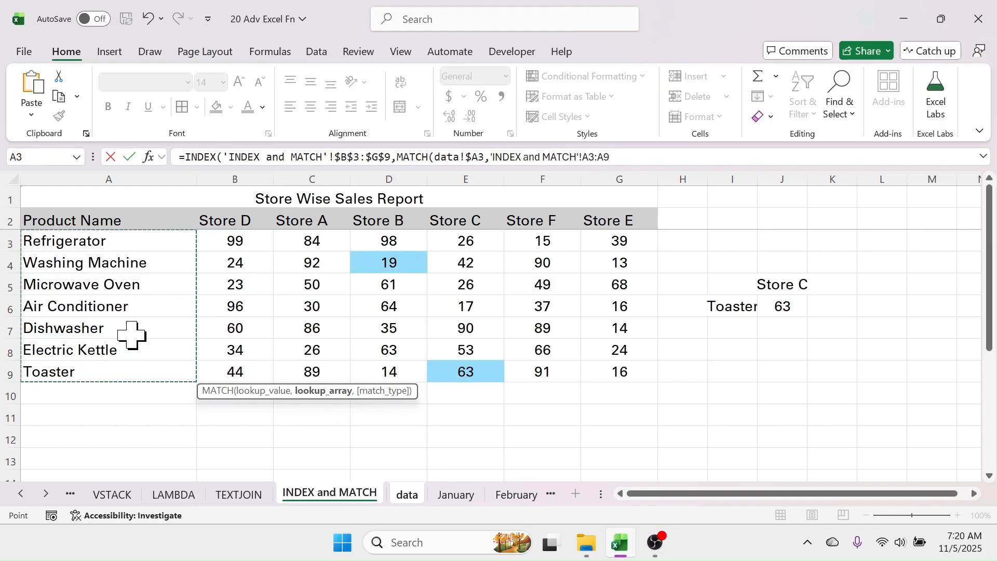
key("F4")
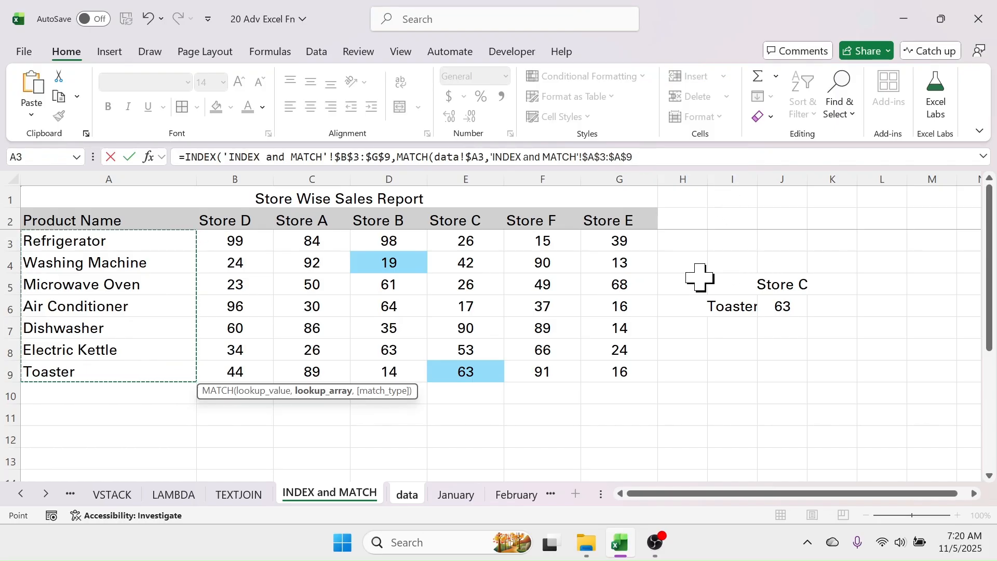
type(",")
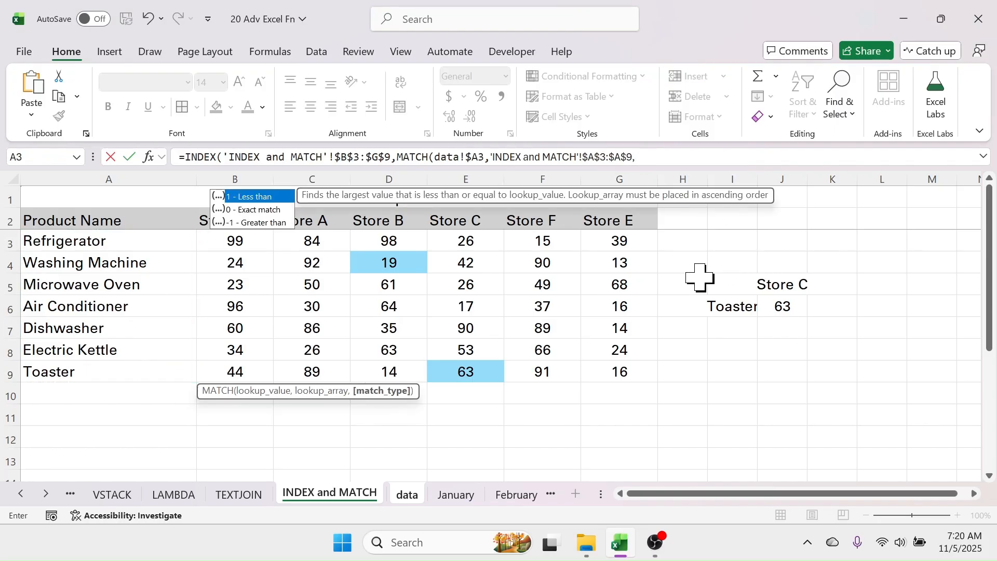
double_click(250, 210)
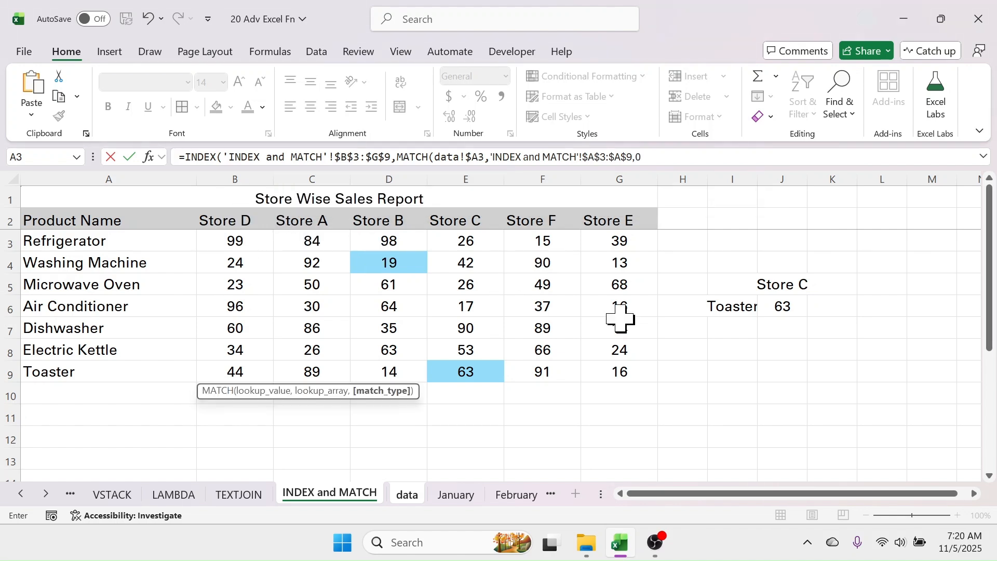
type(")")
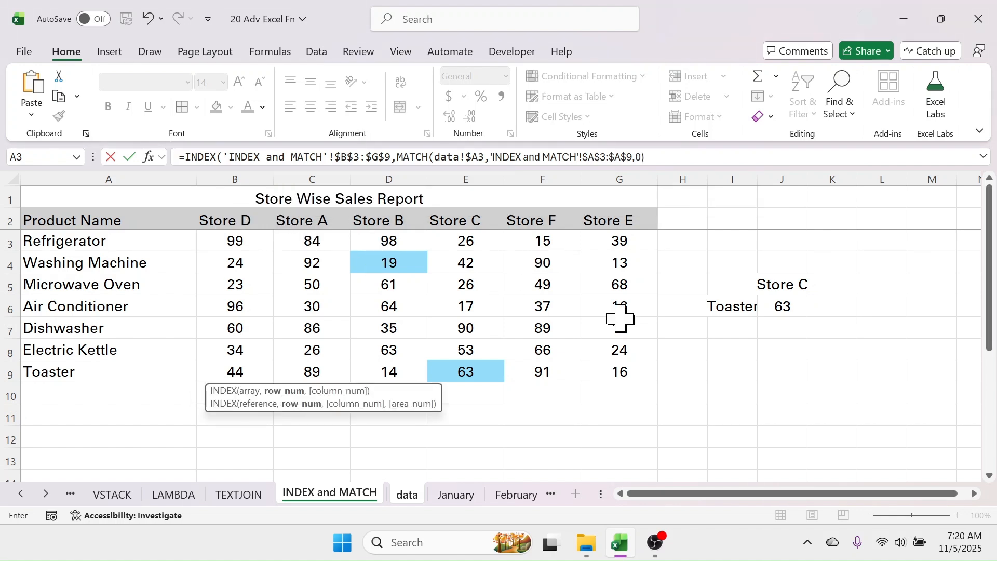
type(",")
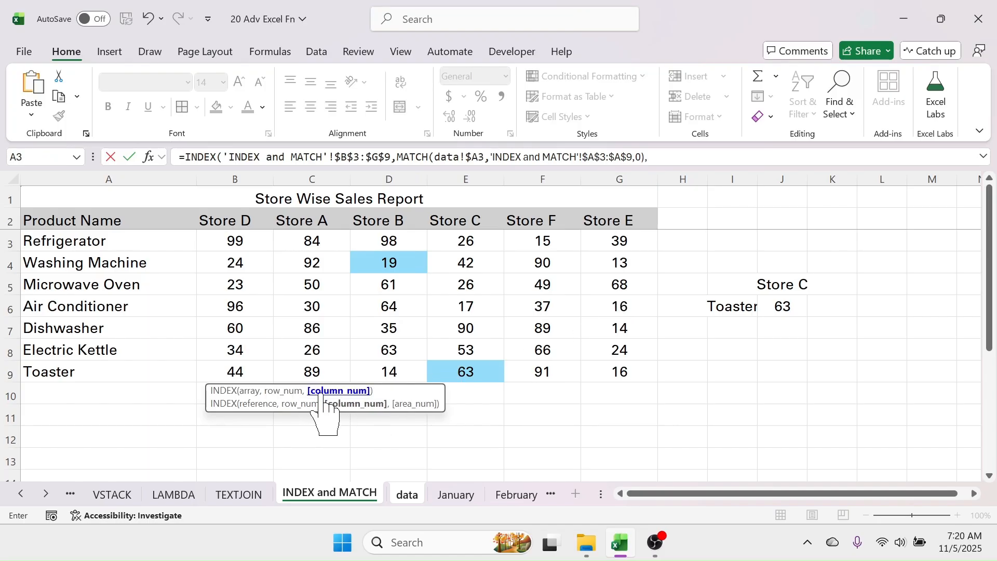
Begin a second MATCH for the column number with data!B$2 as the lookup value, locking only its row
type("MATCH")
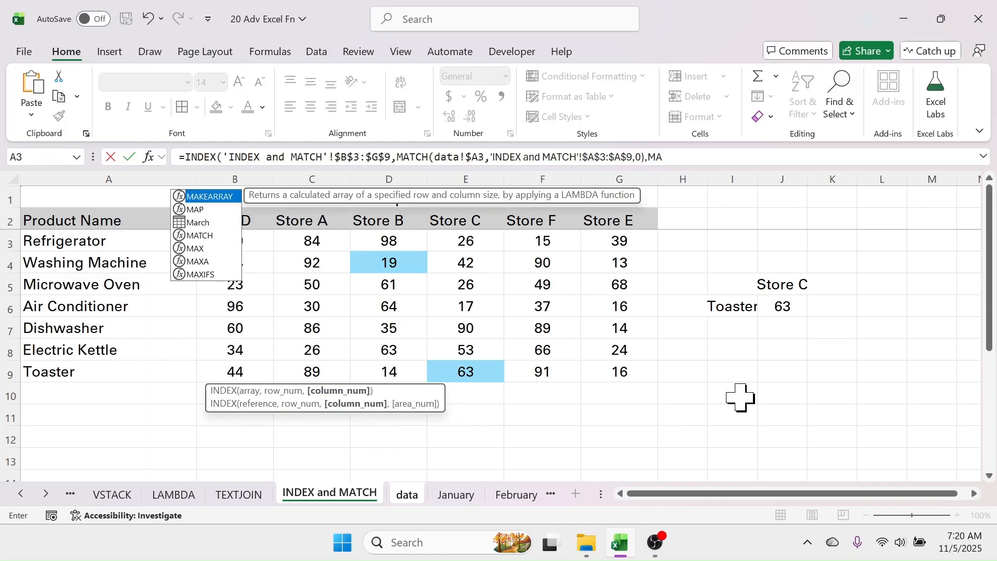
left_click(704, 157)
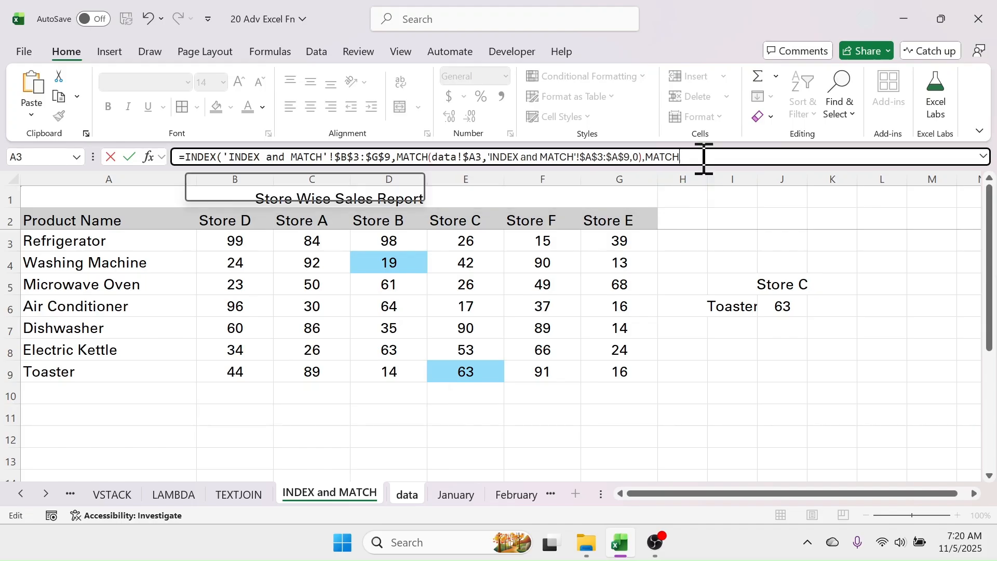
type("(")
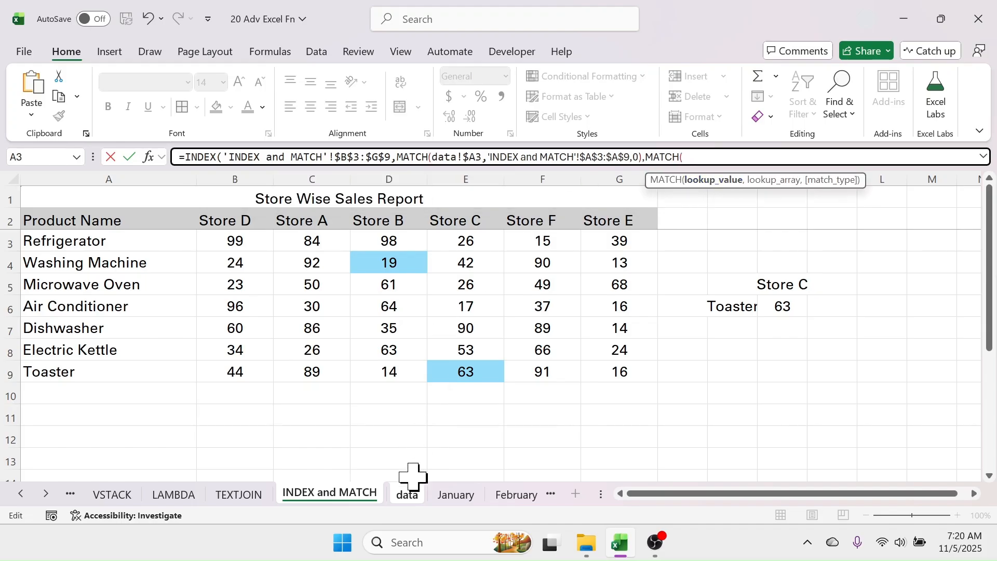
left_click(408, 494)
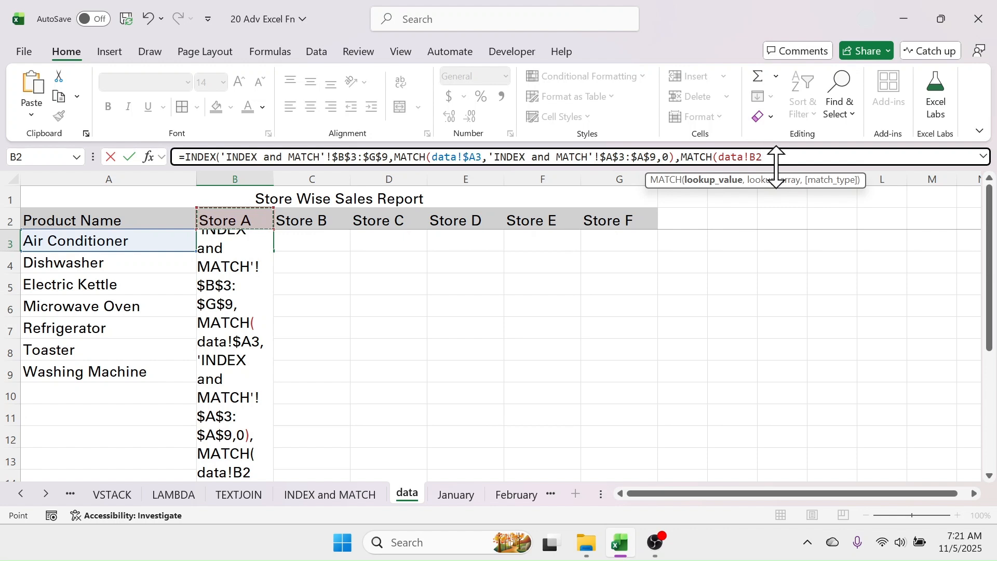
key("F4")
key("F4")
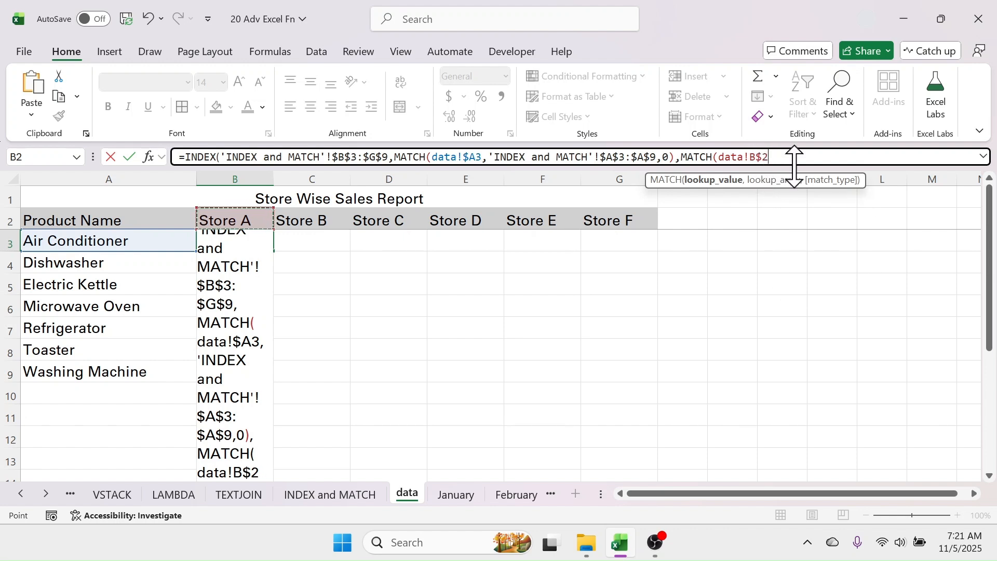
type(",")
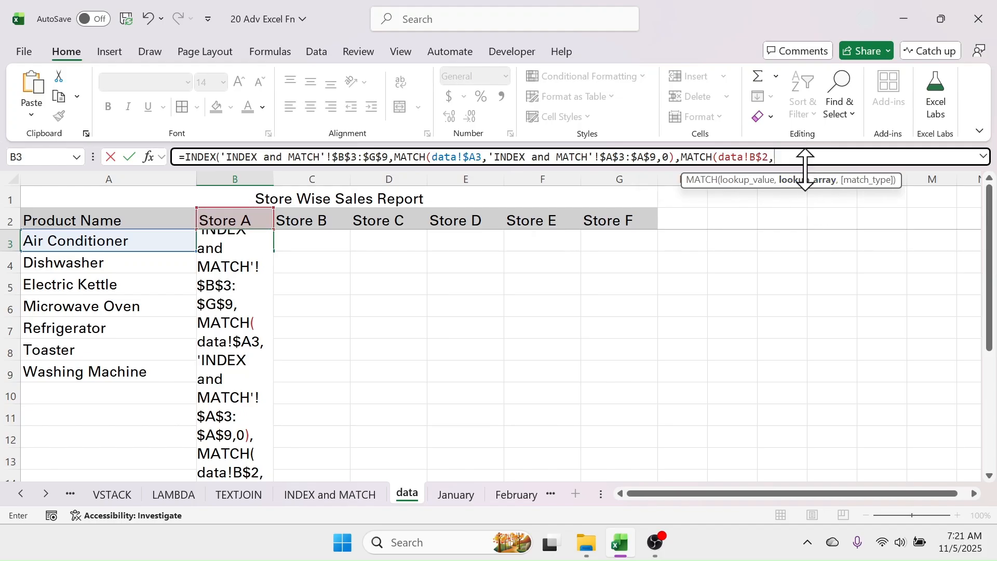
Finish the column MATCH with the absolute array 'INDEX and MATCH'!$B$2:$G$2 and exact match type 0, and enter the B3 formula
left_click(343, 495)
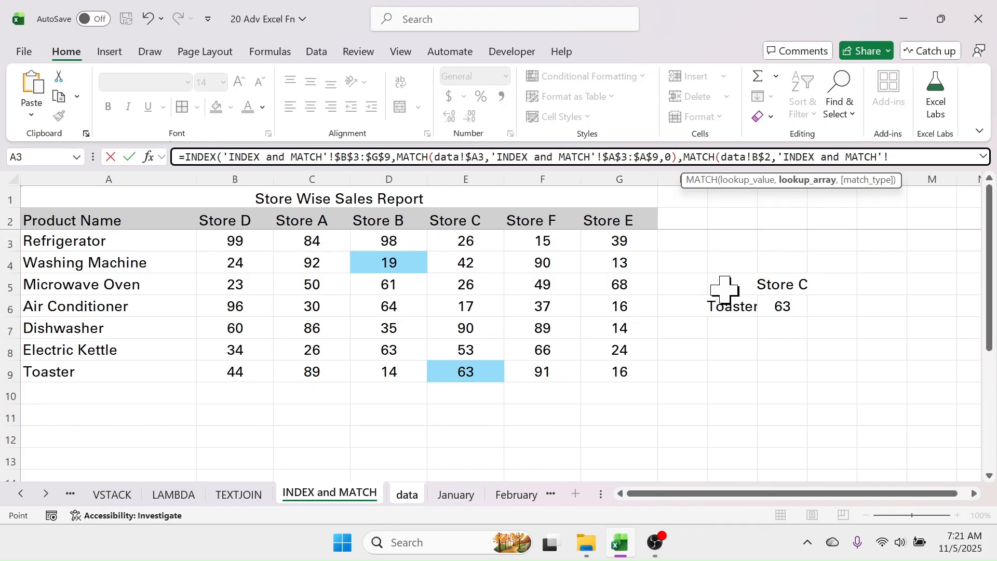
left_click_drag(274, 220, 603, 216)
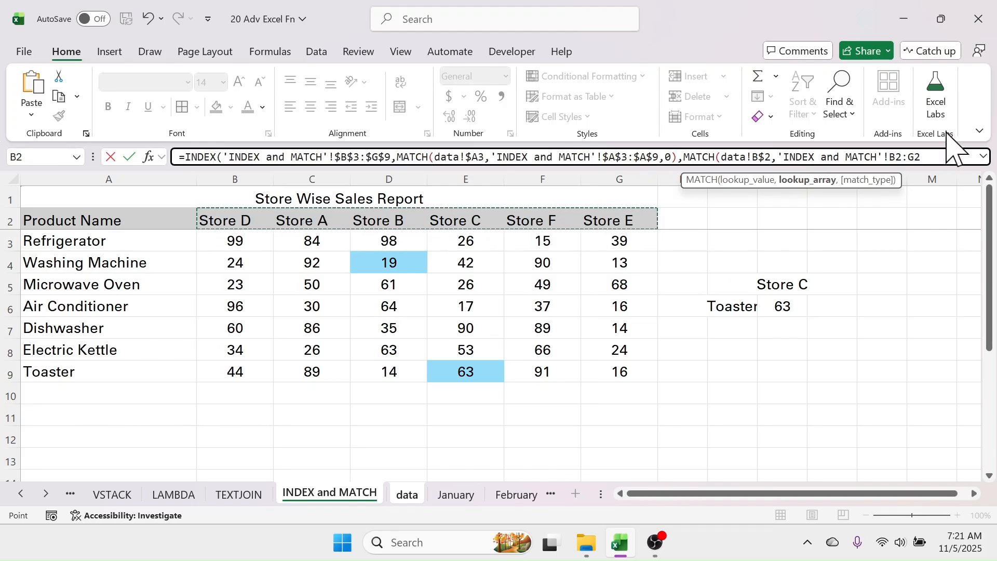
key("F4")
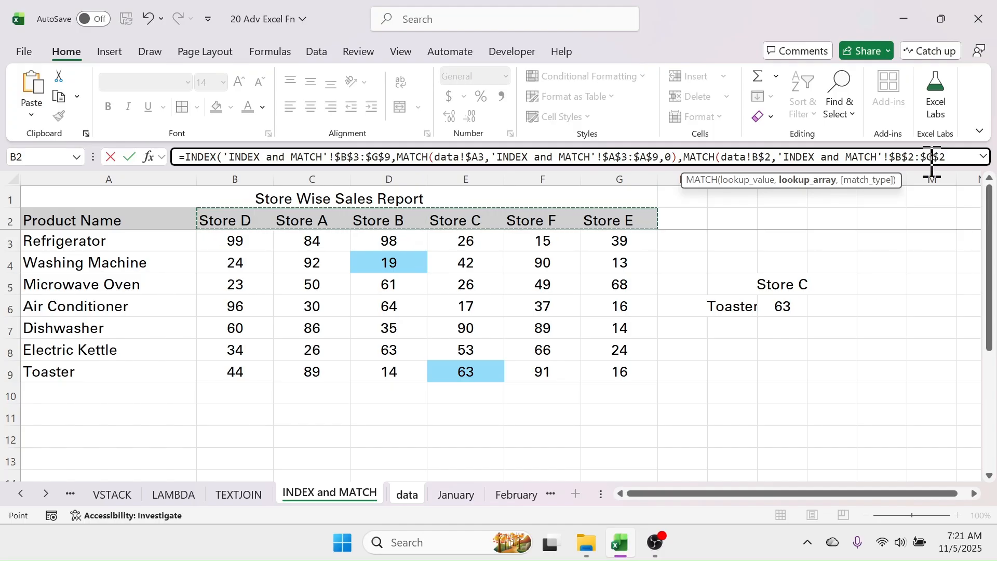
type(",")
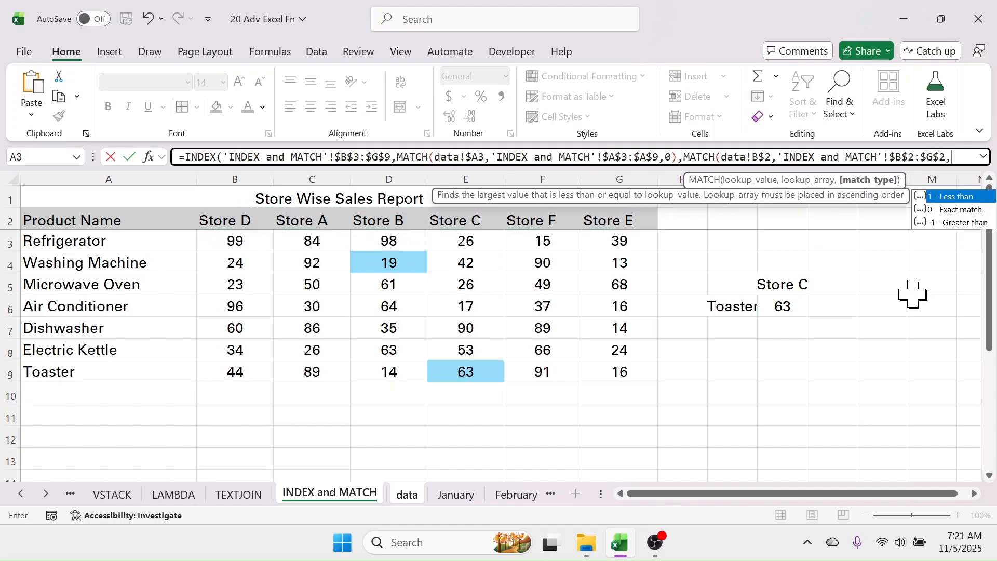
double_click(954, 210)
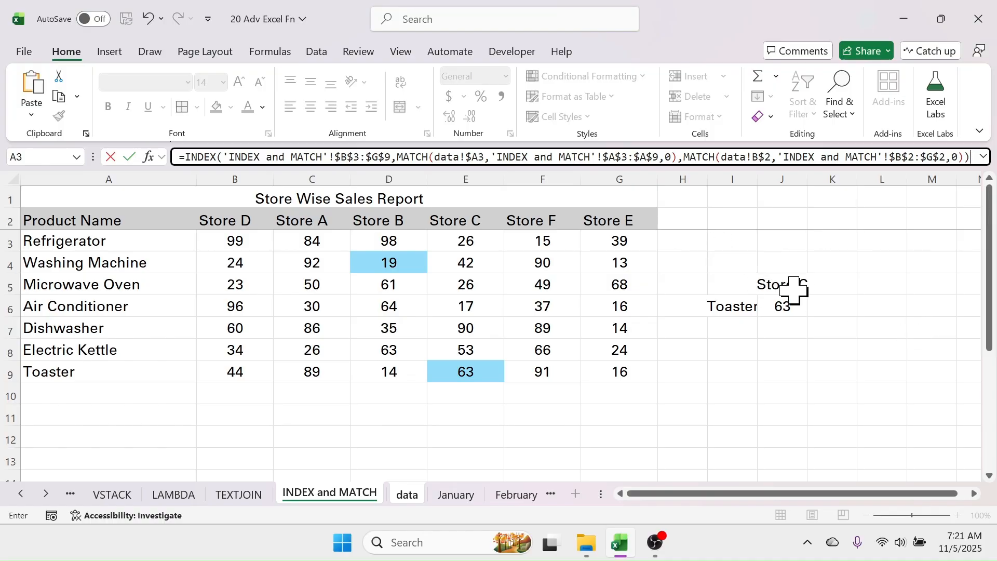
key("Return")
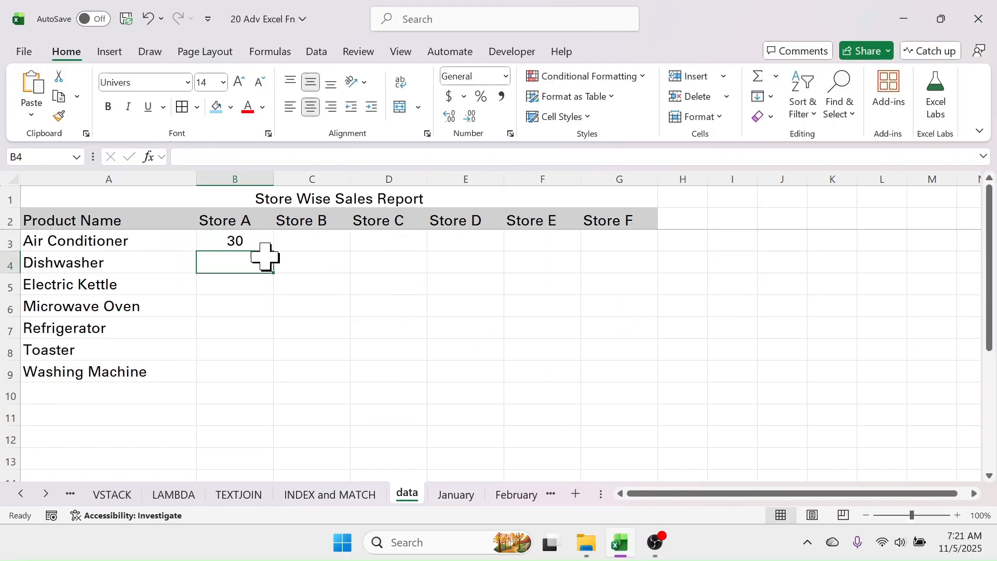
Fill the B3 formula across the whole report range B3:G9 on the data sheet
left_click(219, 237)
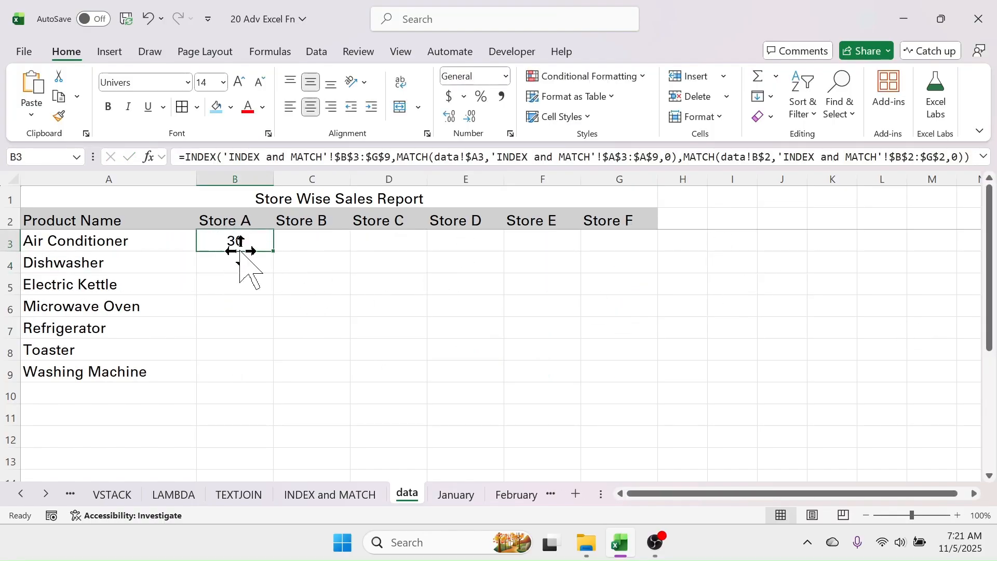
left_click_drag(275, 256, 652, 383)
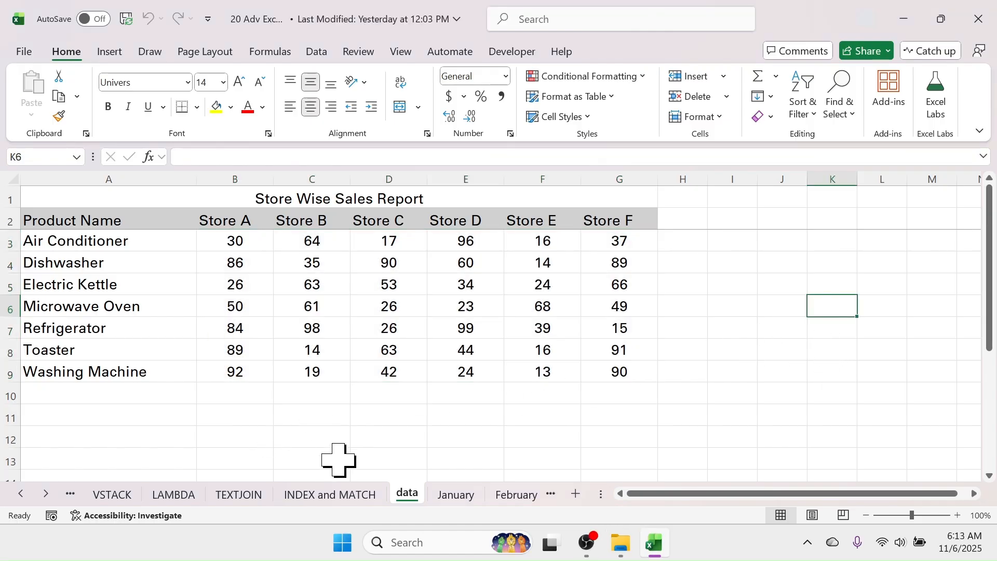
Look through the January, February and March sales sheets and the TOP sheet summary
left_click(46, 493)
left_click(46, 494)
left_click(46, 493)
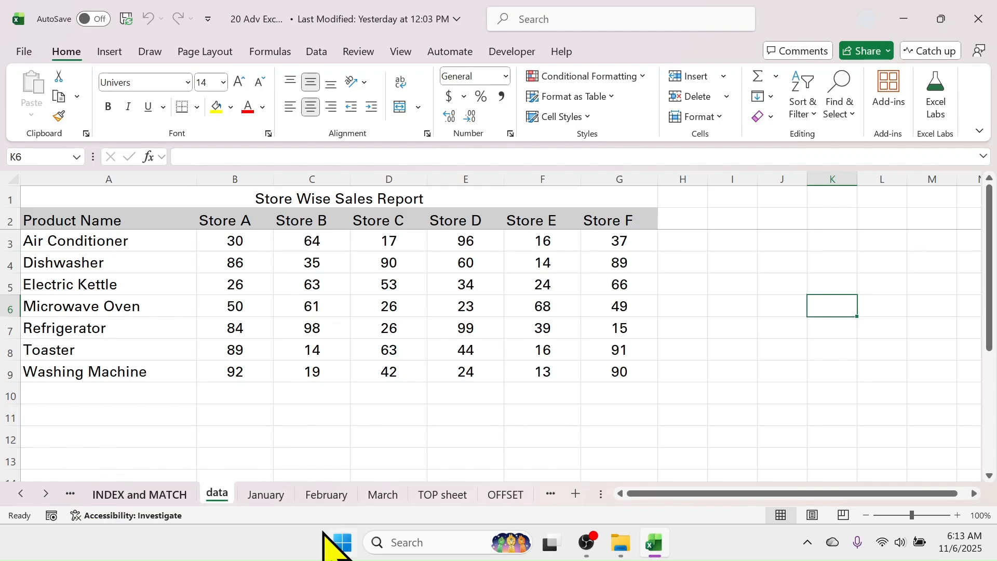
left_click(265, 494)
left_click(332, 496)
left_click(389, 496)
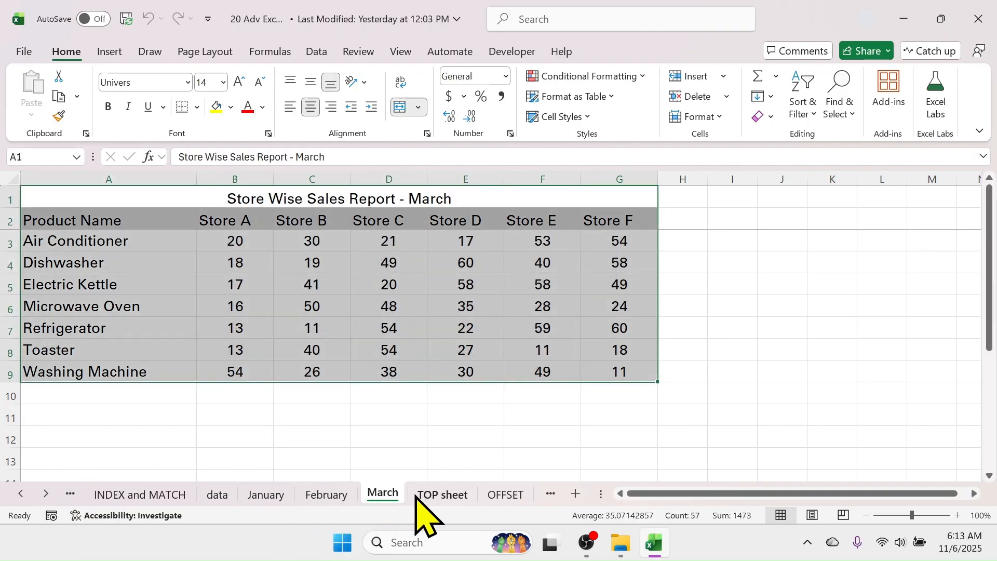
left_click(275, 497)
left_click(326, 495)
left_click(382, 494)
left_click(446, 496)
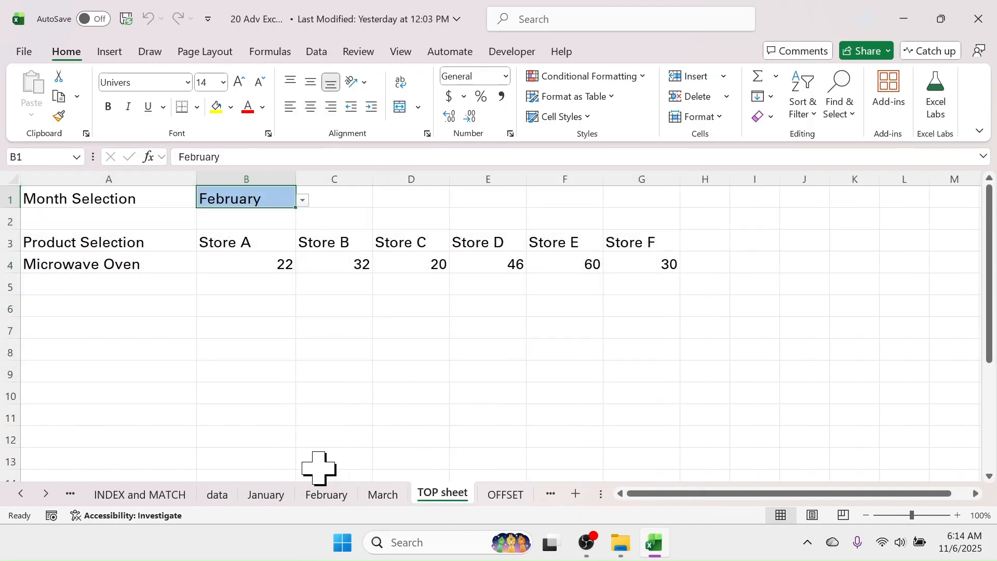
Review the three monthly sheets again and examine the product names and store figures on the March sheet
left_click(271, 496)
left_click(322, 495)
left_click(382, 496)
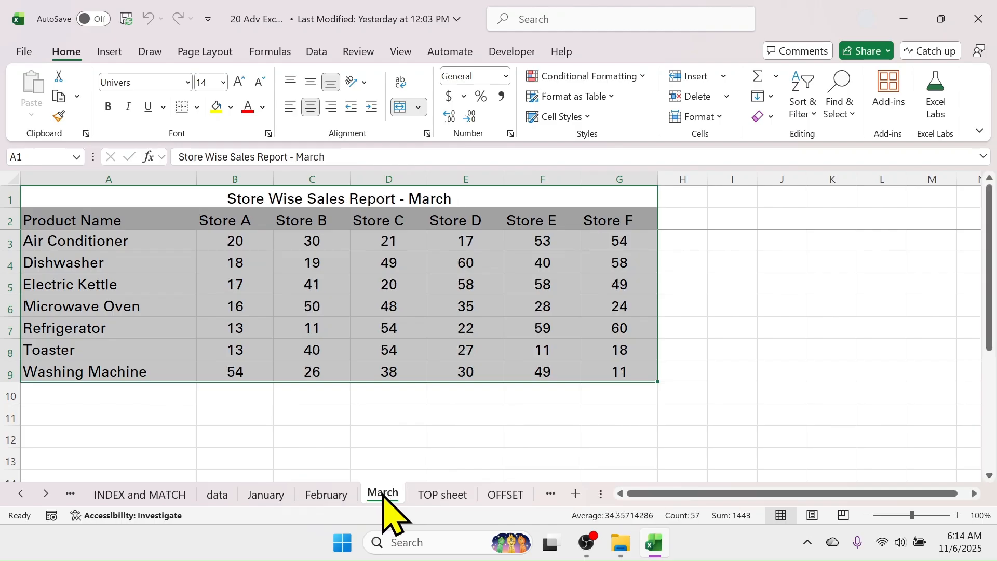
left_click(327, 283)
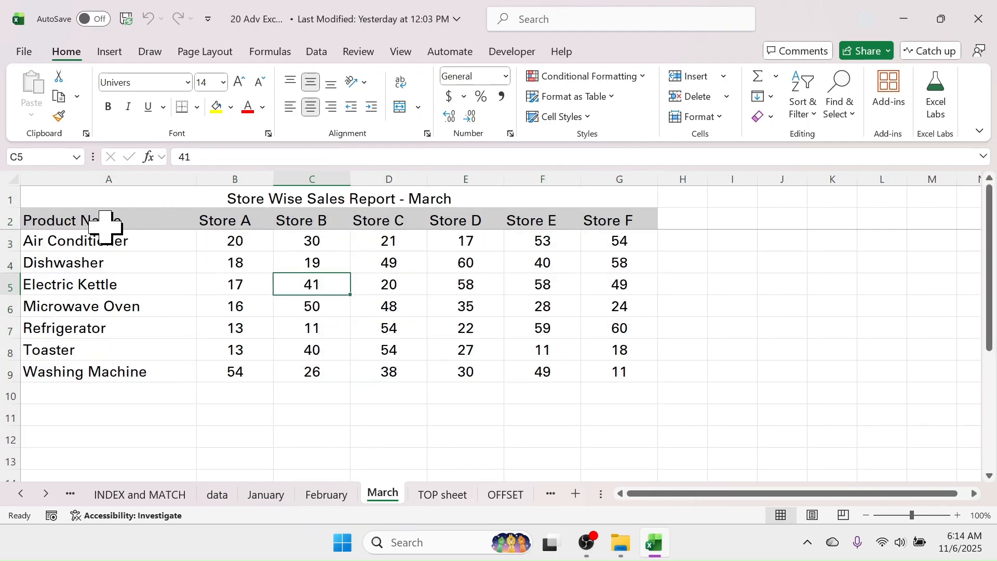
left_click_drag(105, 222, 104, 347)
left_click_drag(216, 221, 596, 370)
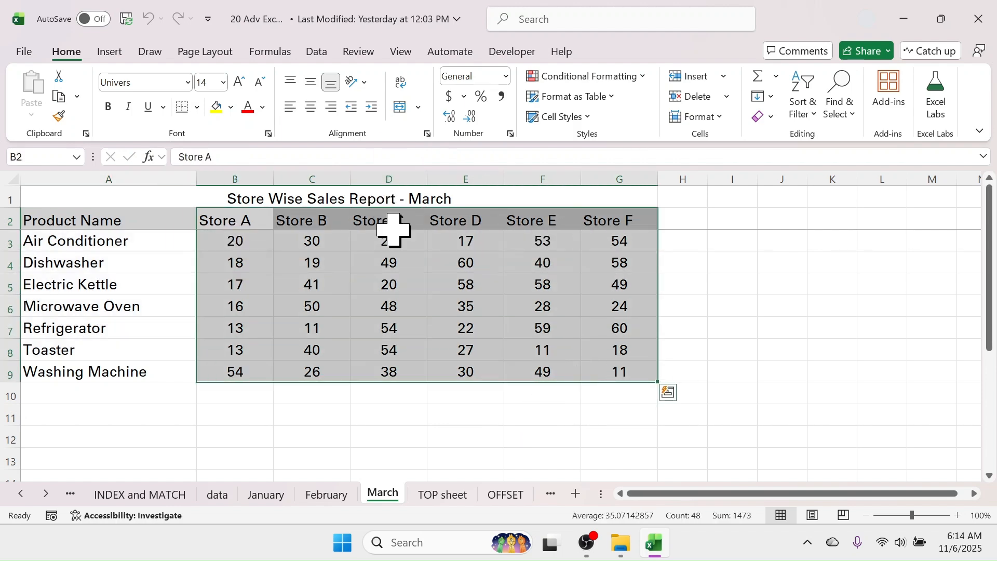
Examine the TOP sheet's product list in A4, month list in B1 and the store figures in row 4
left_click(439, 496)
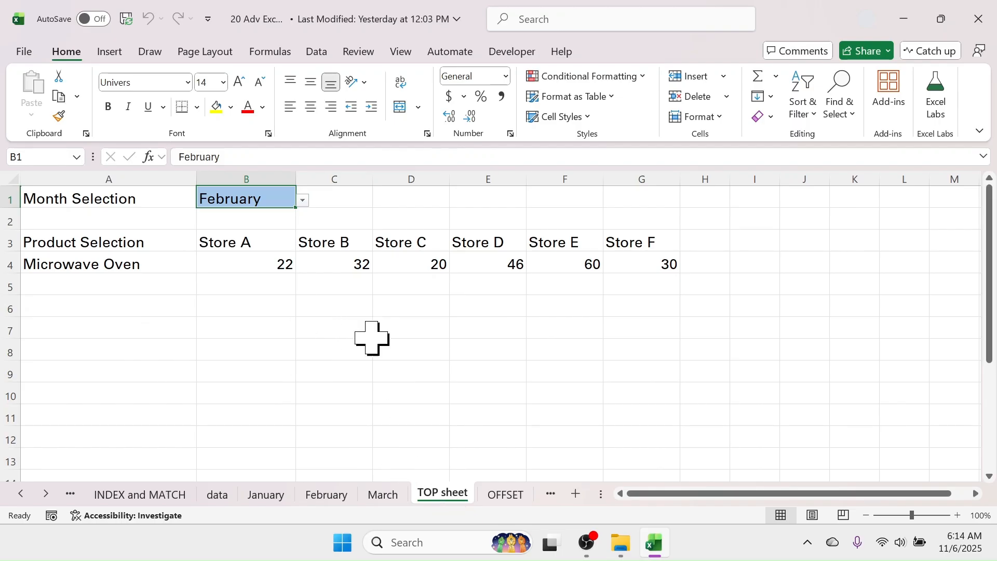
left_click(131, 268)
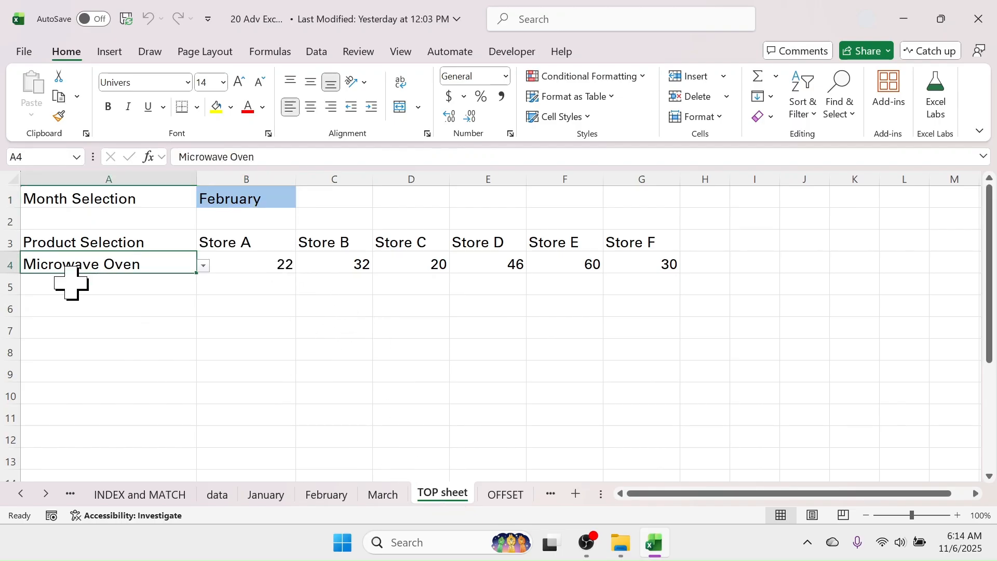
left_click(203, 266)
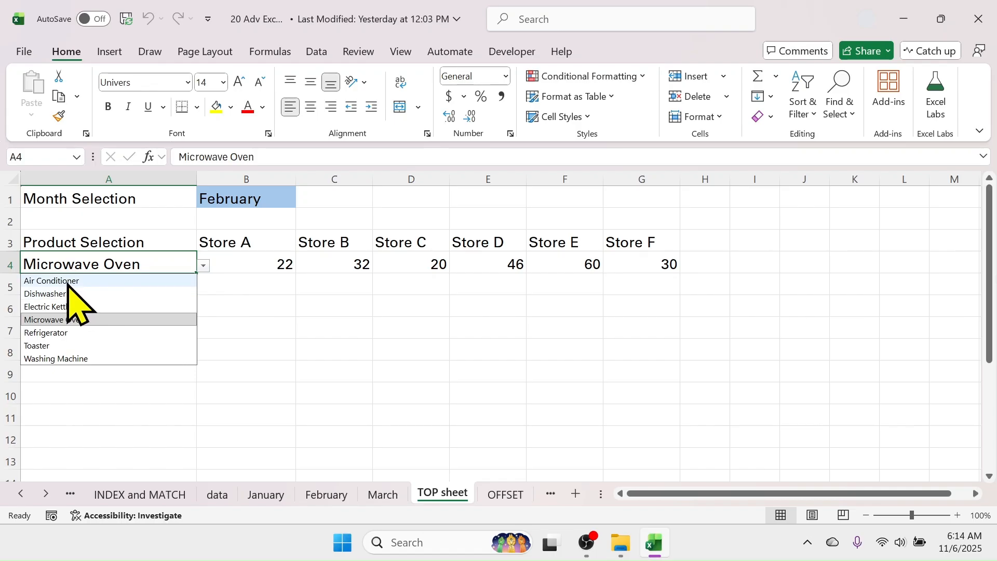
left_click(237, 327)
left_click(257, 197)
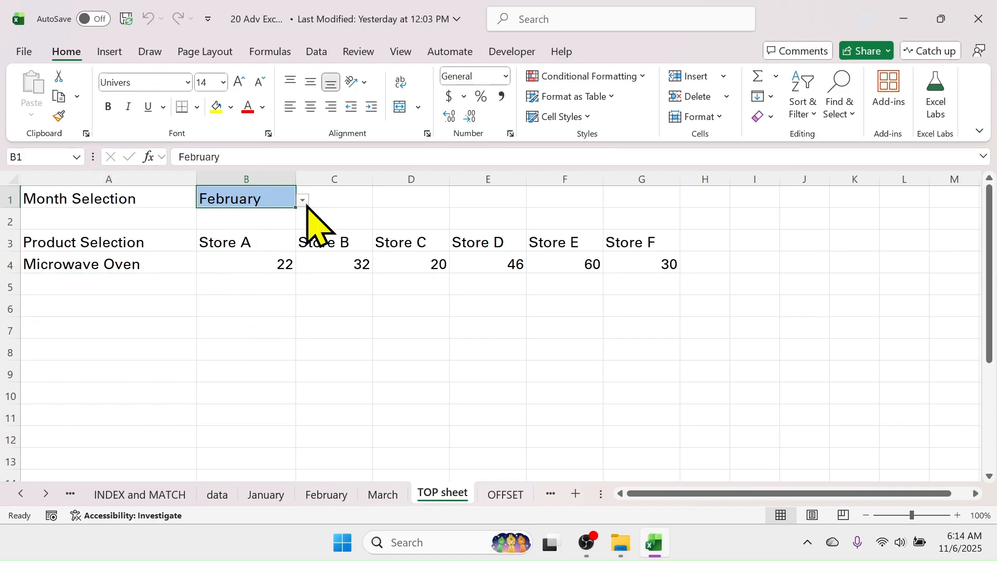
left_click(303, 201)
left_click(342, 388)
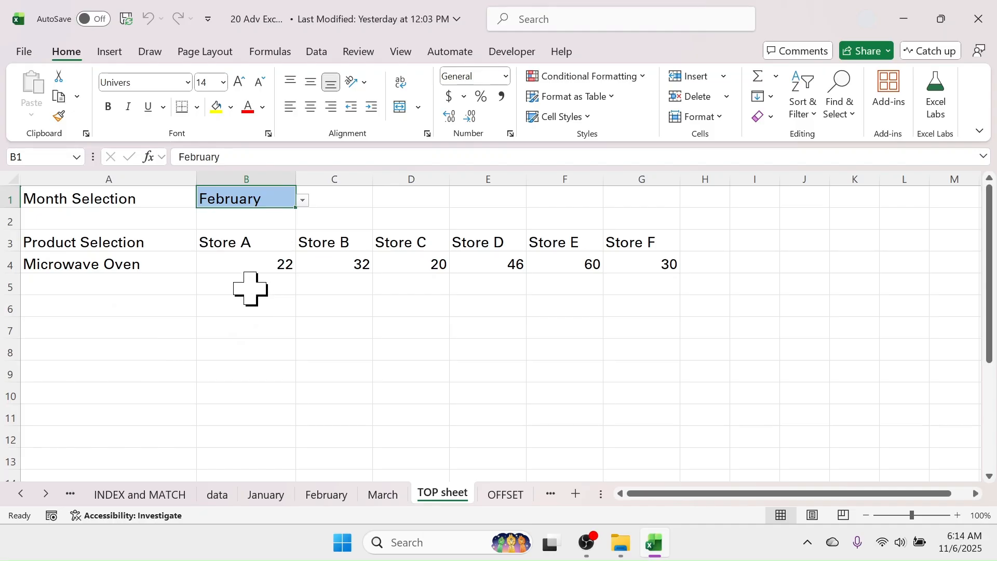
left_click(92, 264)
left_click(229, 203)
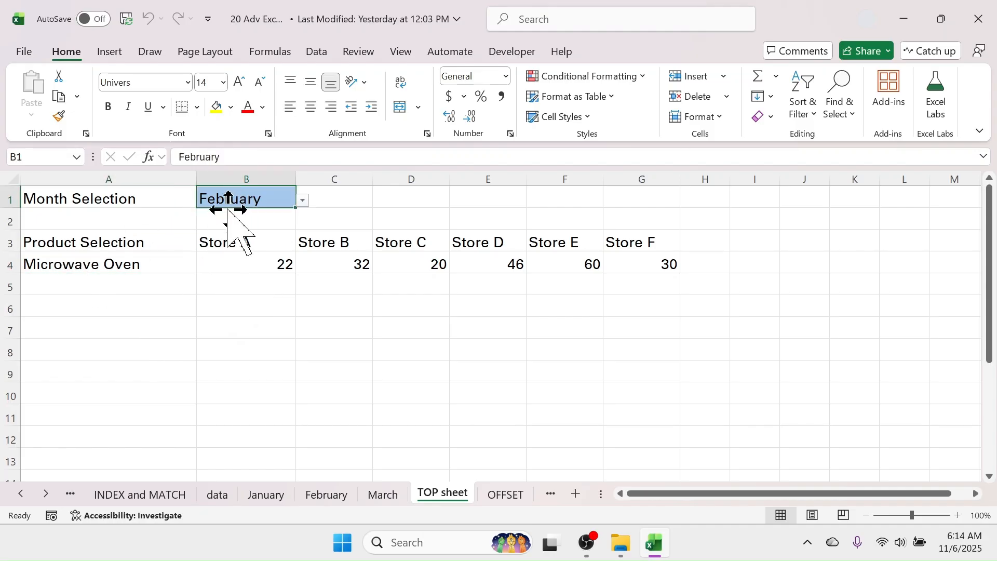
left_click(89, 266)
left_click(238, 201)
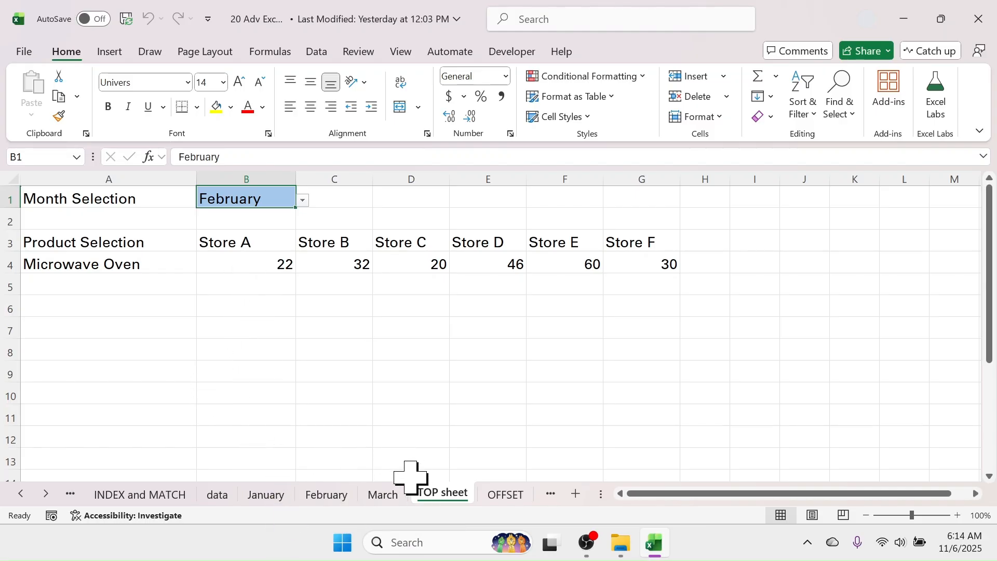
left_click_drag(274, 272, 409, 266)
left_click(388, 312)
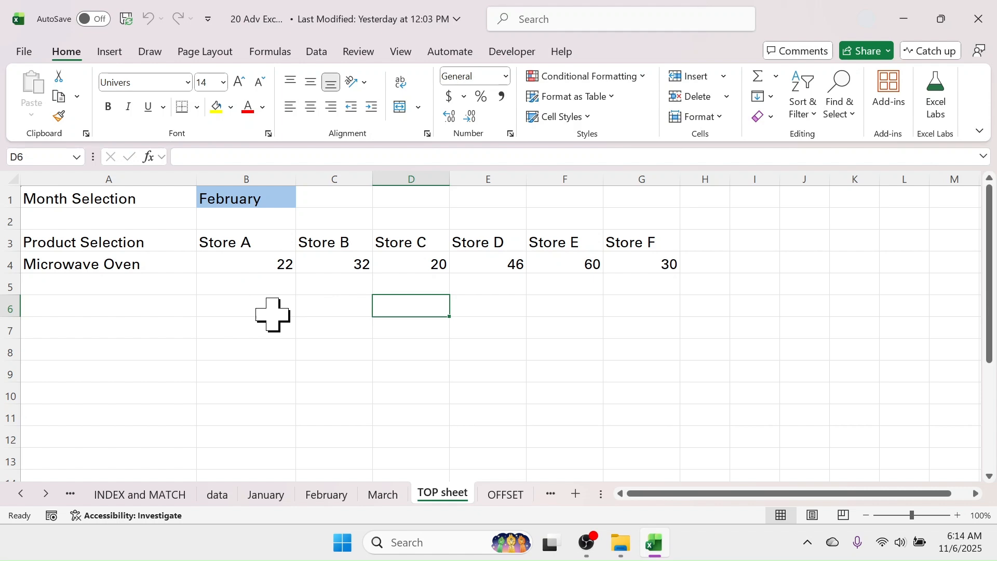
Check the existing formula in B4 of the TOP sheet and clear it
left_click(275, 256)
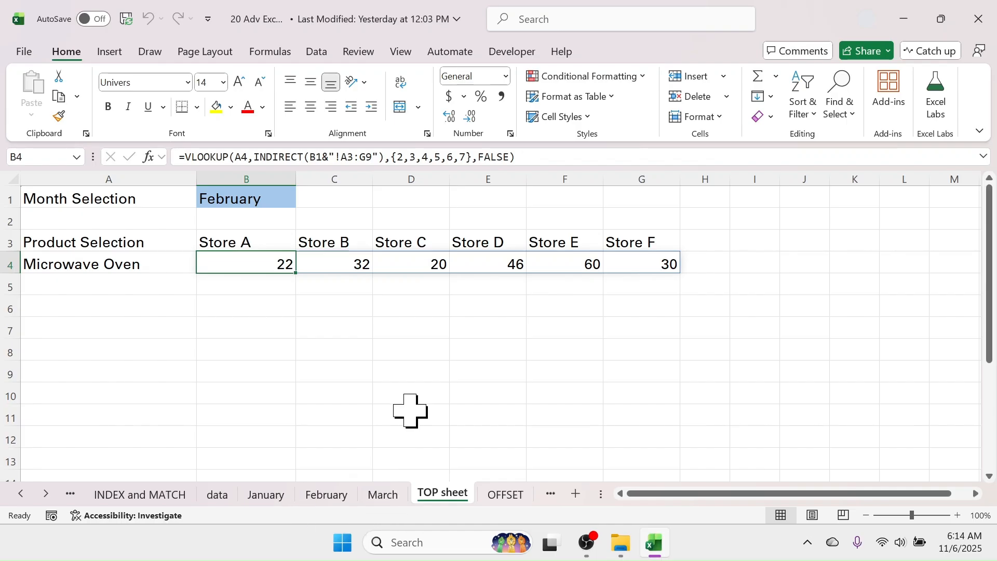
left_click(401, 372)
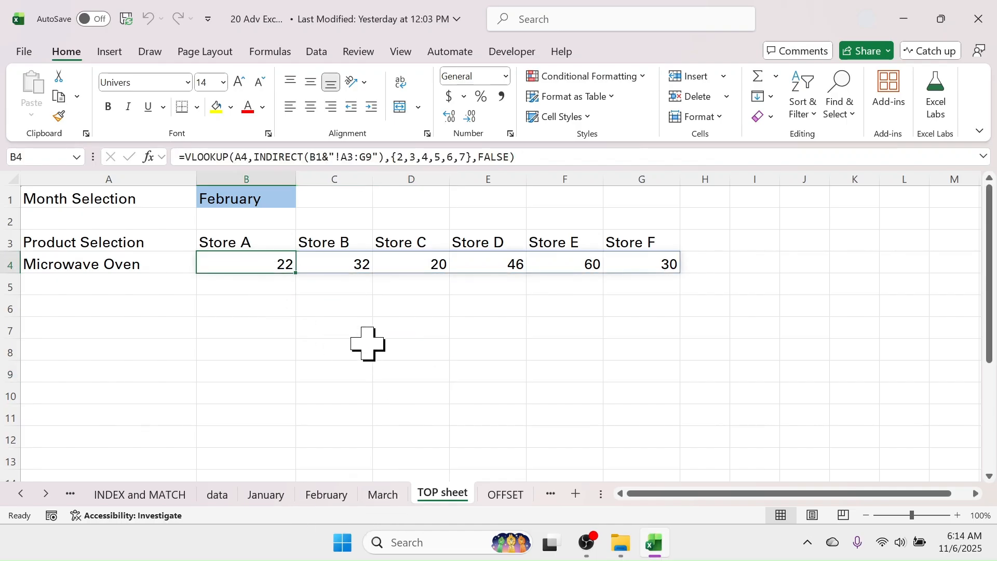
key("Delete")
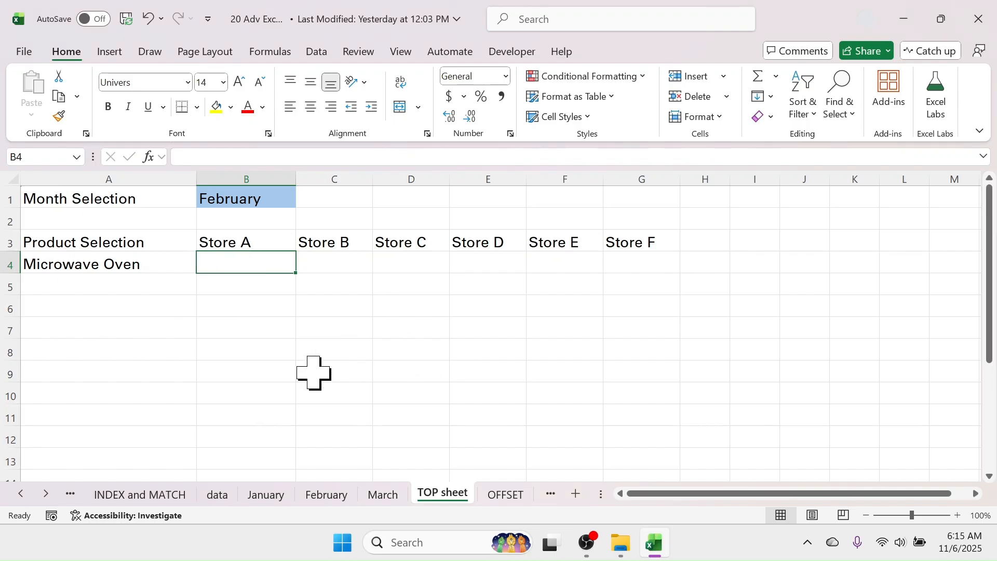
Switch the month selection in B1 to January and back to February
left_click(76, 267)
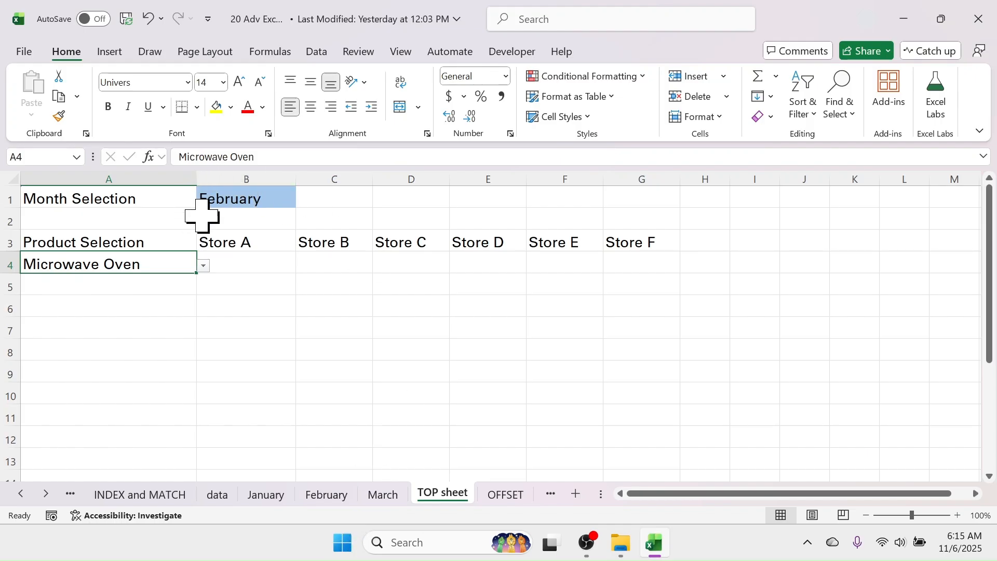
left_click(224, 202)
left_click(303, 200)
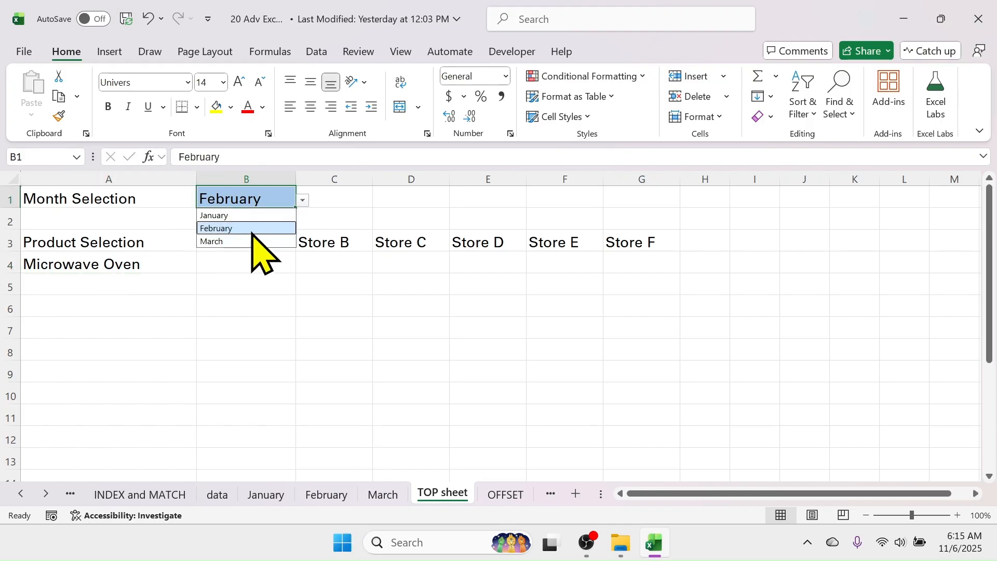
left_click(218, 214)
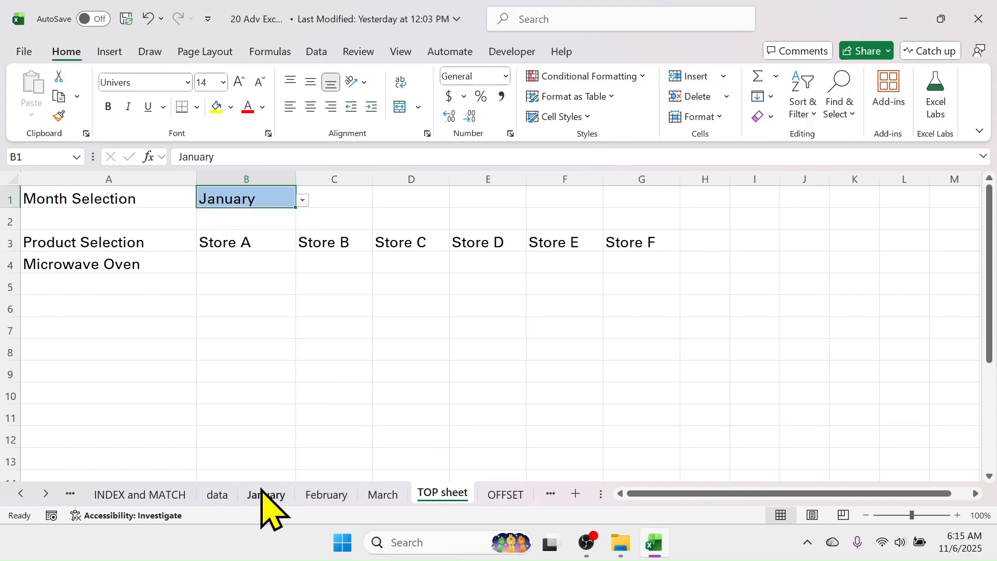
left_click(303, 201)
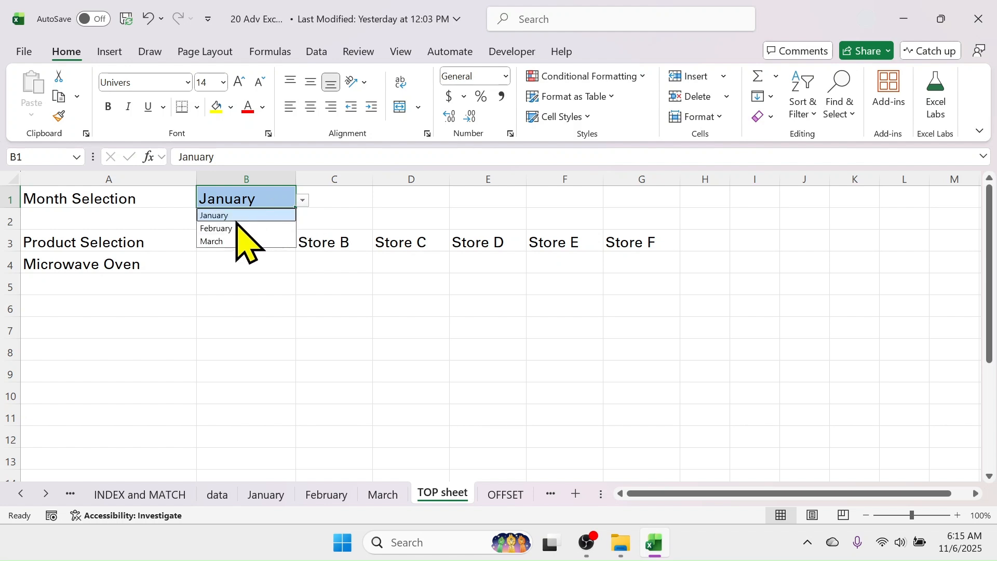
left_click(224, 228)
Start a VLOOKUP formula in B4 with the product selection in A4 as its lookup value
left_click(229, 263)
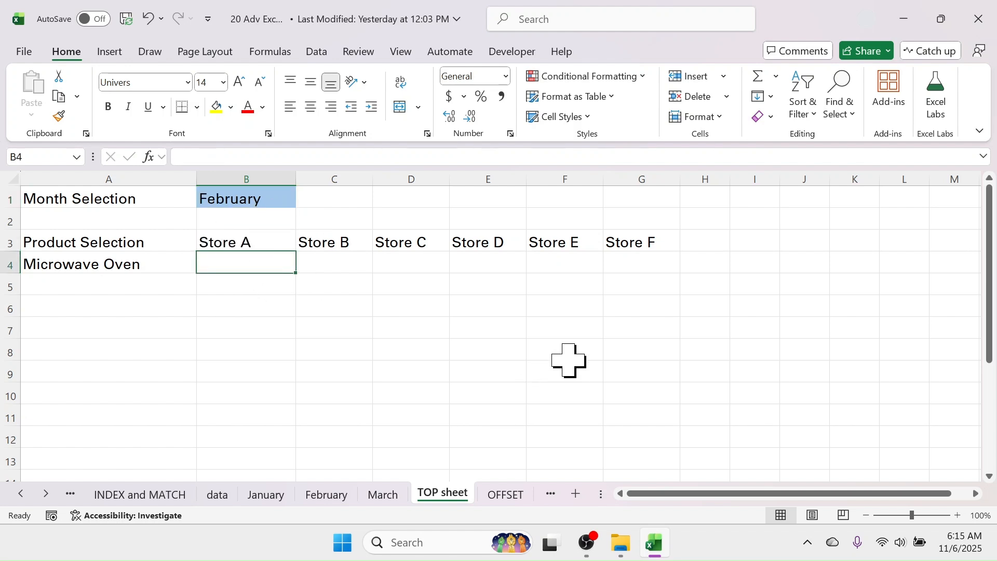
type("=V")
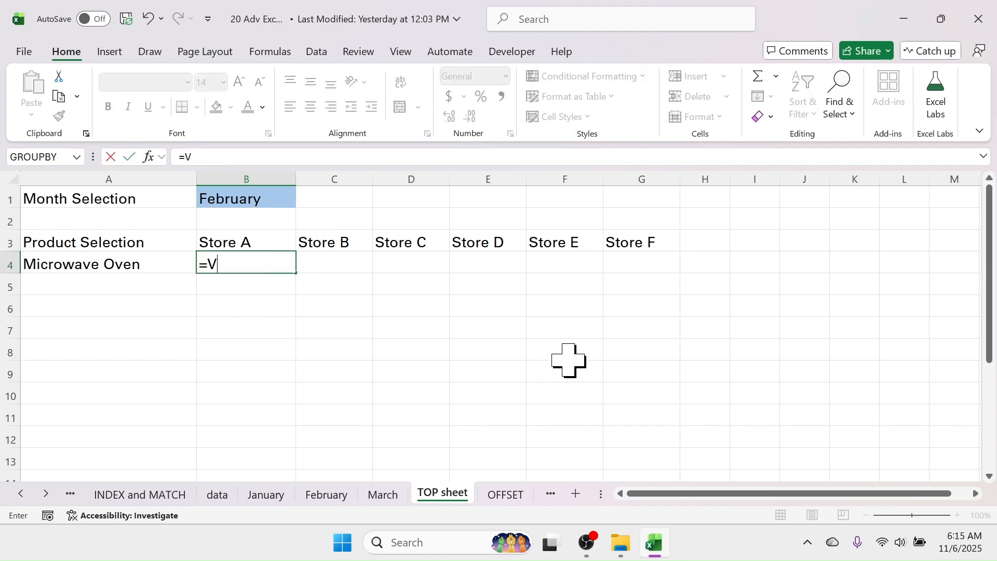
type("LOOKUP(")
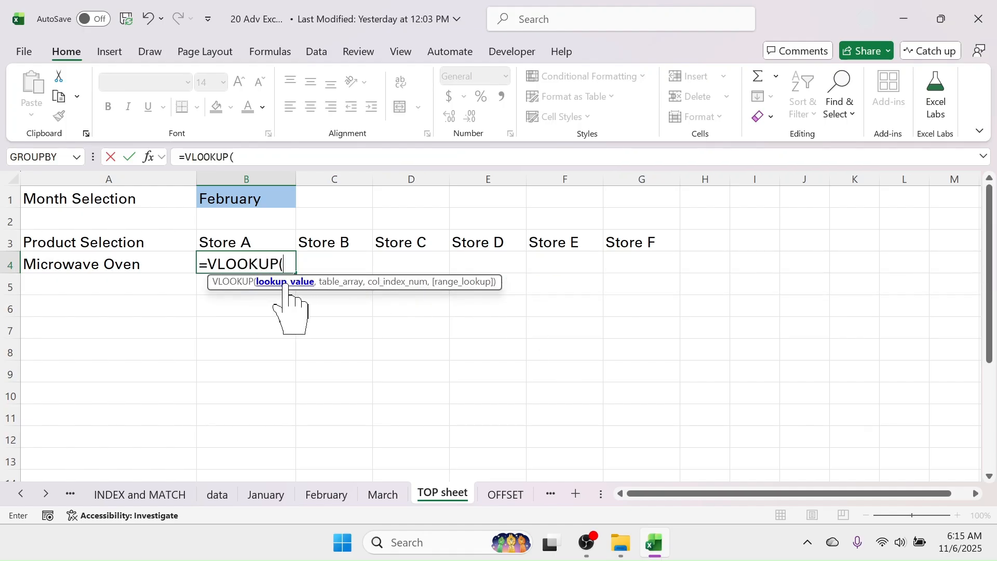
left_click(94, 266)
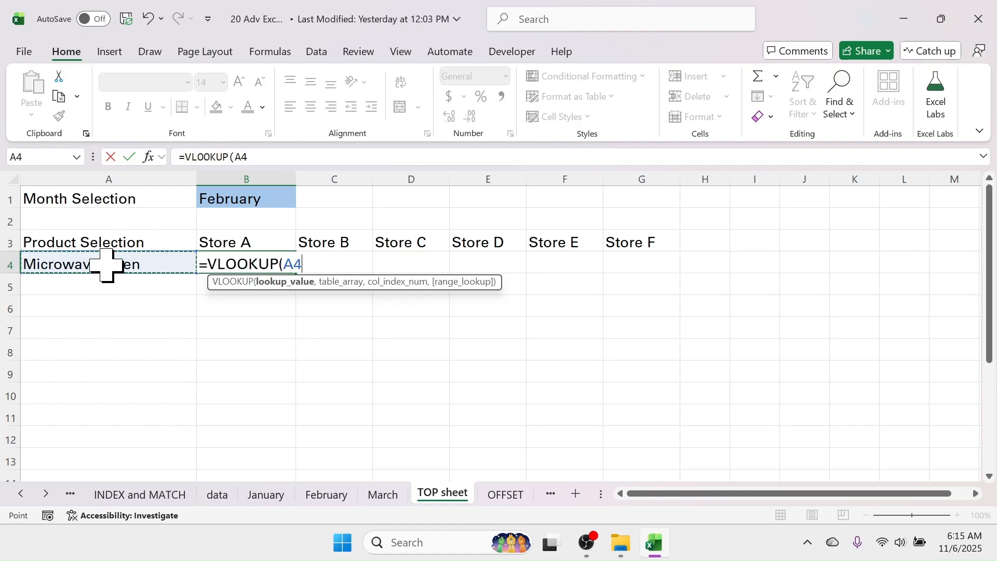
type(",")
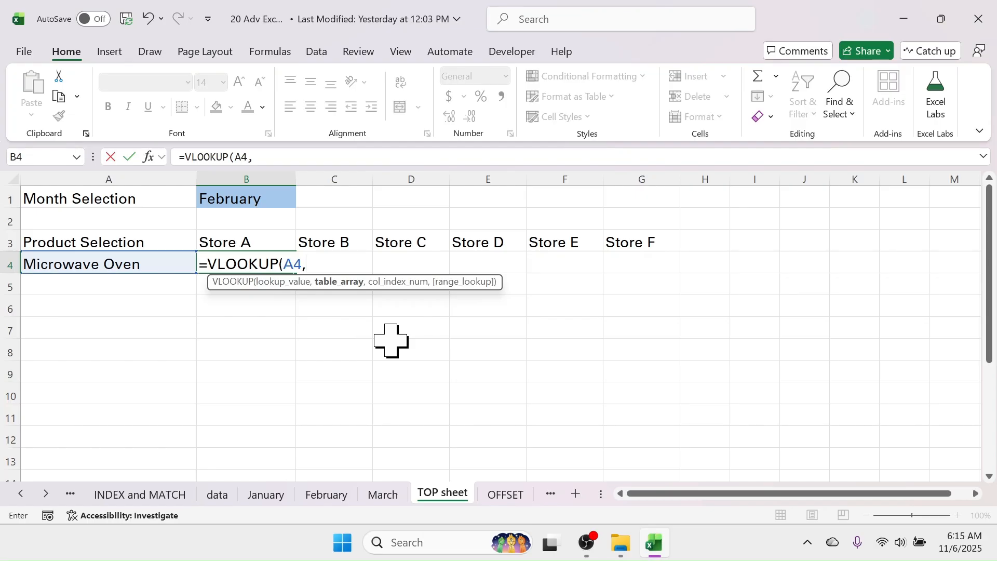
Begin the VLOOKUP table array with an INDIRECT reference that joins the month in B1 with "!, as INDIRECT(B1&"!
type("INSIR")
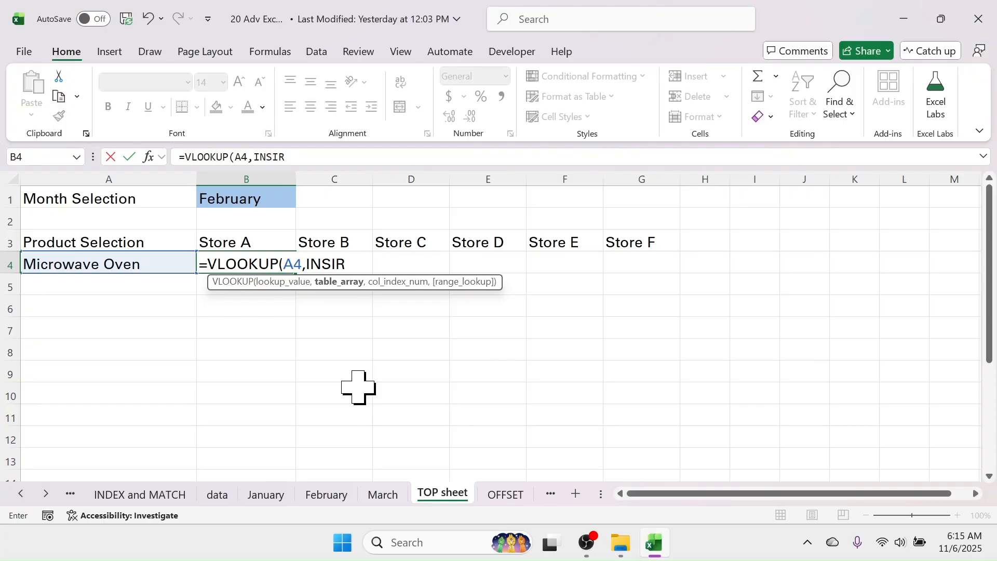
key("BackSpace")
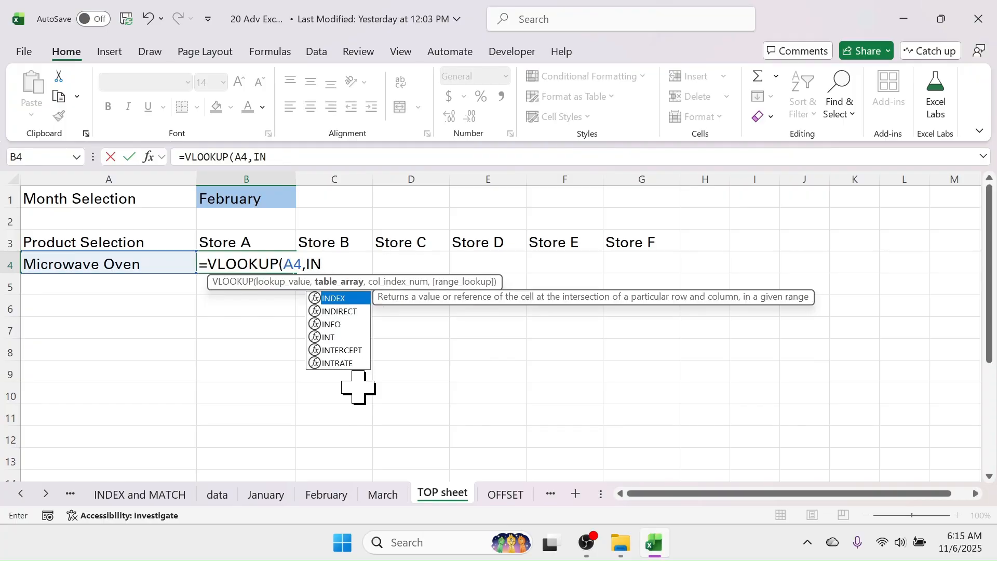
type("DIRECT")
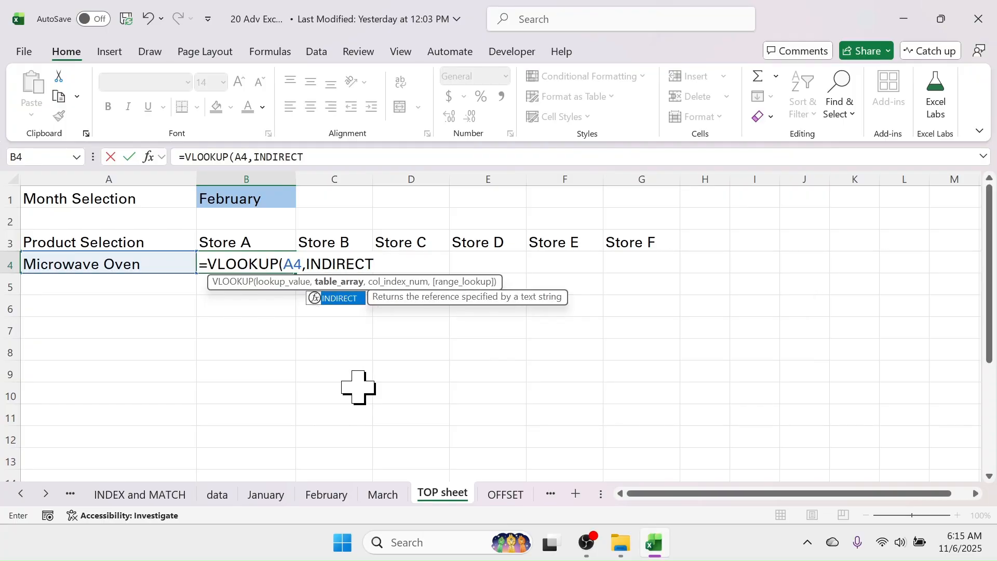
type("(")
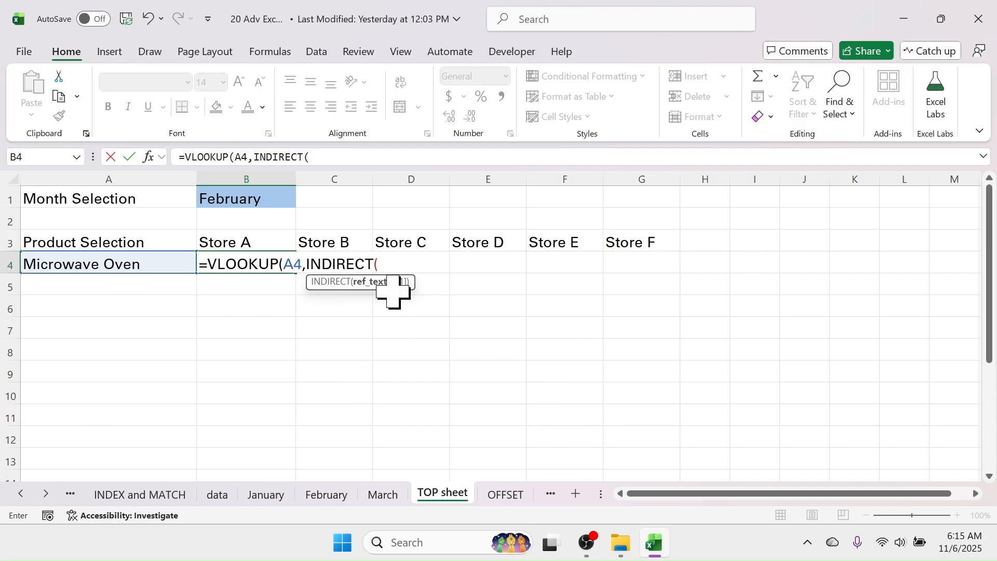
left_click(242, 199)
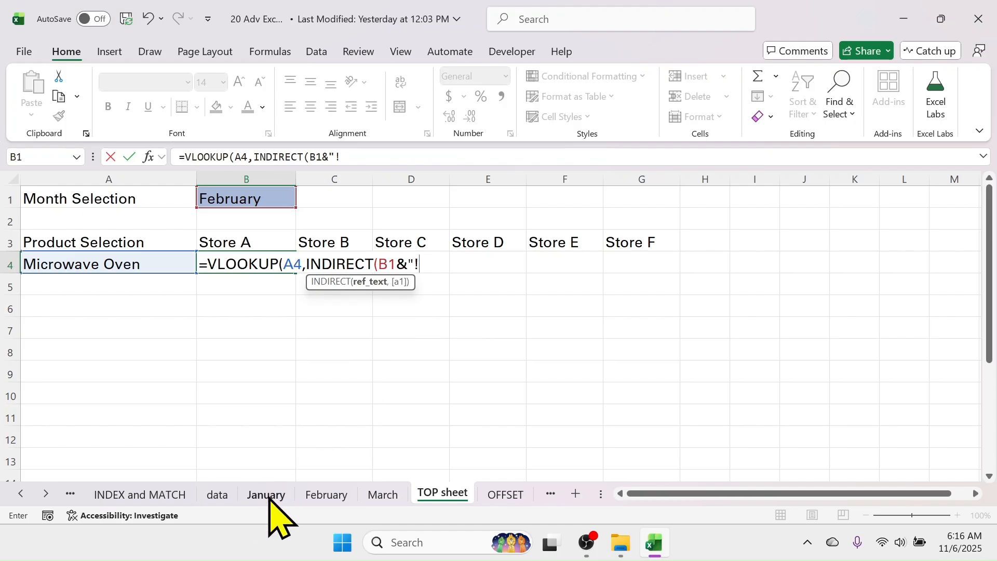
Store the incomplete formula in B4 as text by putting an apostrophe in front of it
left_click(209, 270)
type("'")
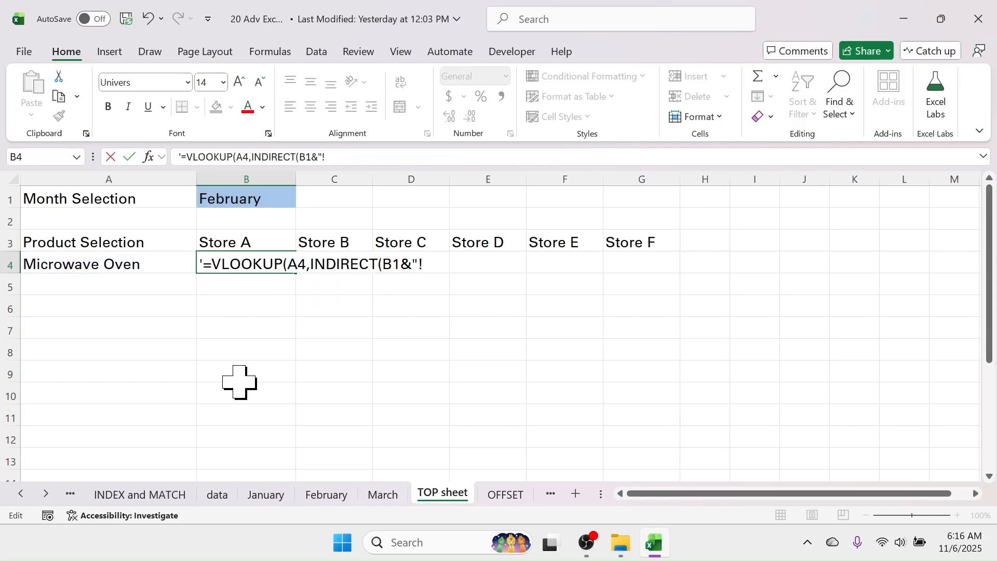
key("Return")
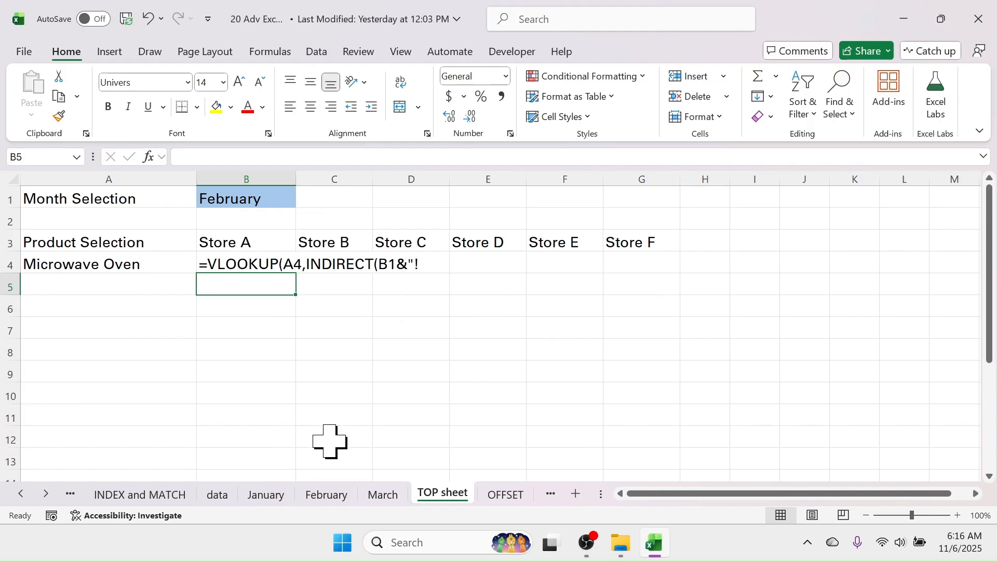
Check the first and last cells of the January sheet's data range and return to the TOP sheet
left_click(275, 496)
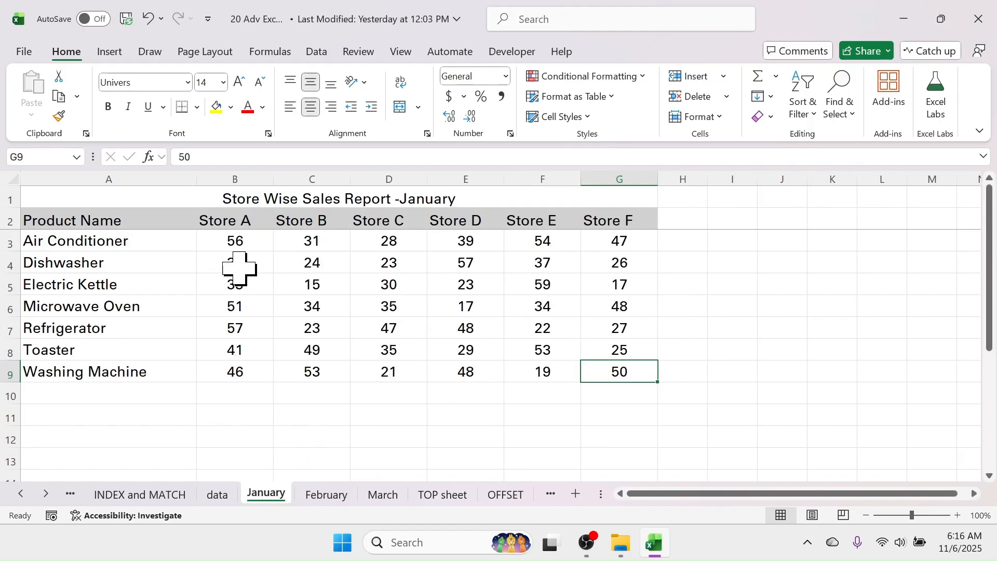
left_click(63, 241)
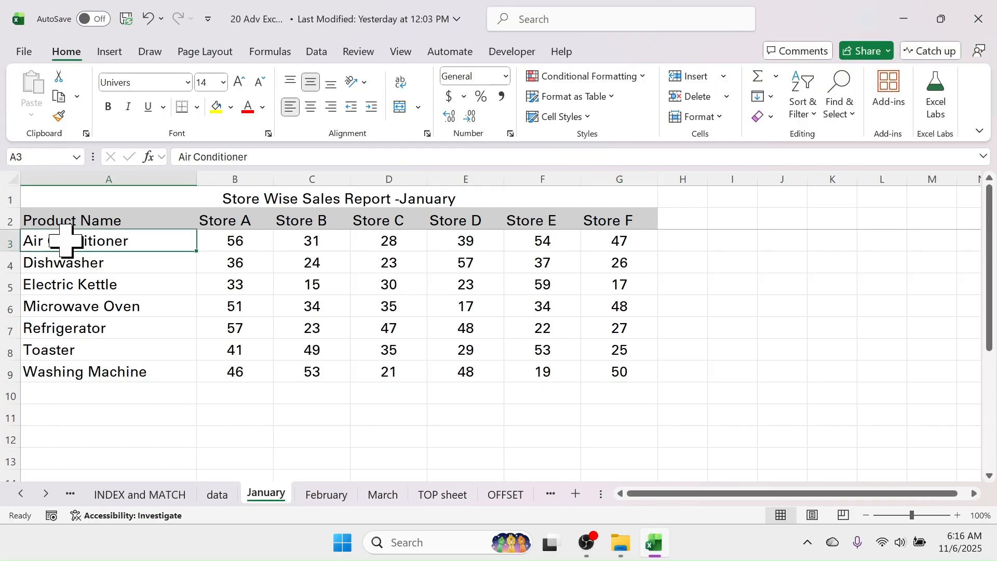
left_click(625, 369)
left_click(444, 494)
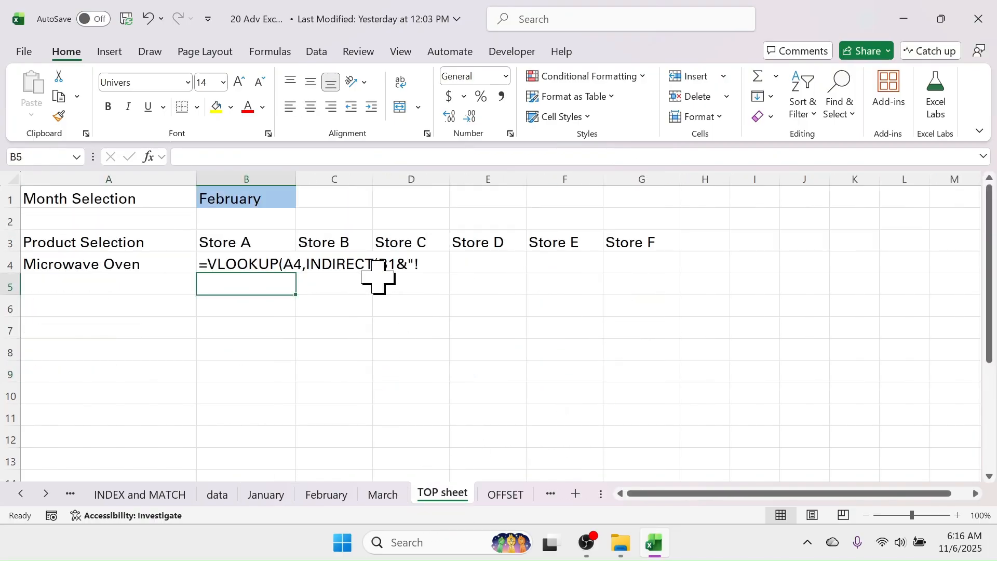
Append the range A3:G9 and a closing quotation mark in B4, and remove the leading apostrophe to make it a formula again
left_click(226, 264)
left_click(353, 158)
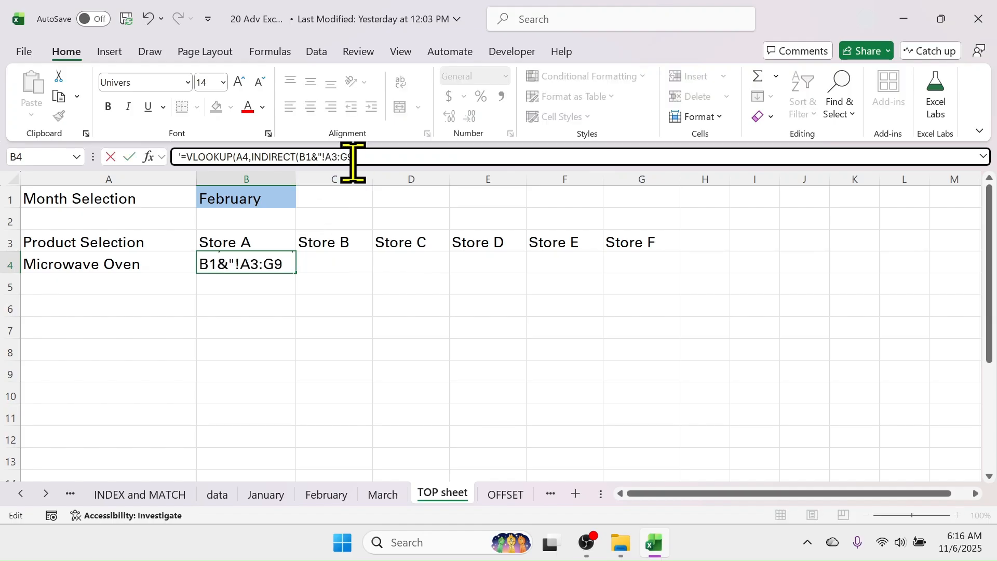
left_click(283, 265)
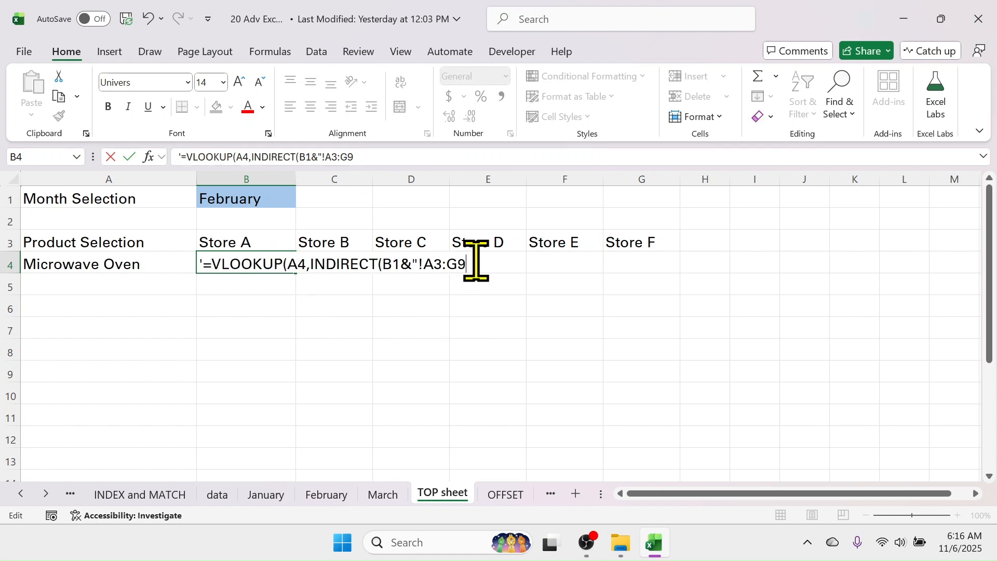
left_click(200, 266)
key("BackSpace")
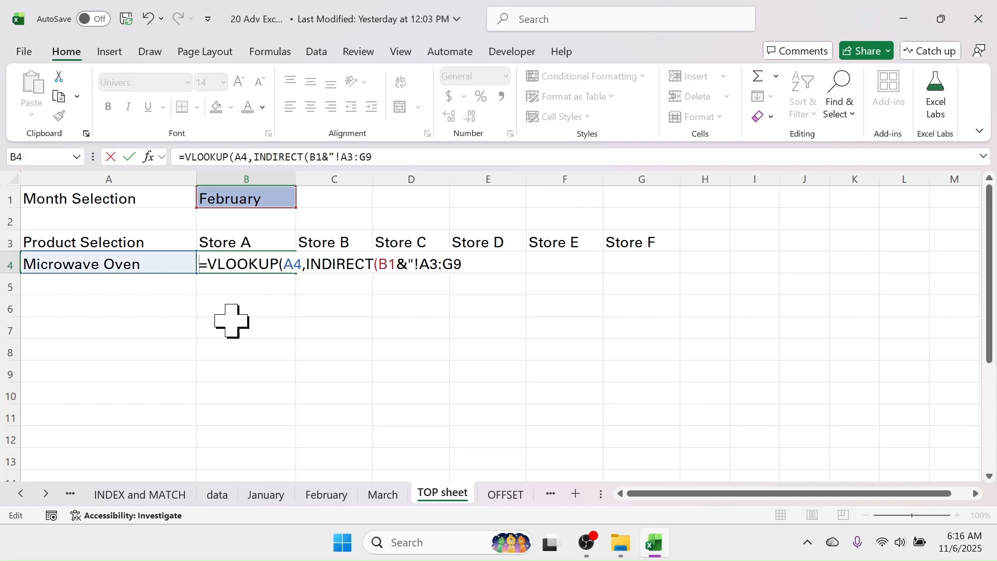
left_click(469, 263)
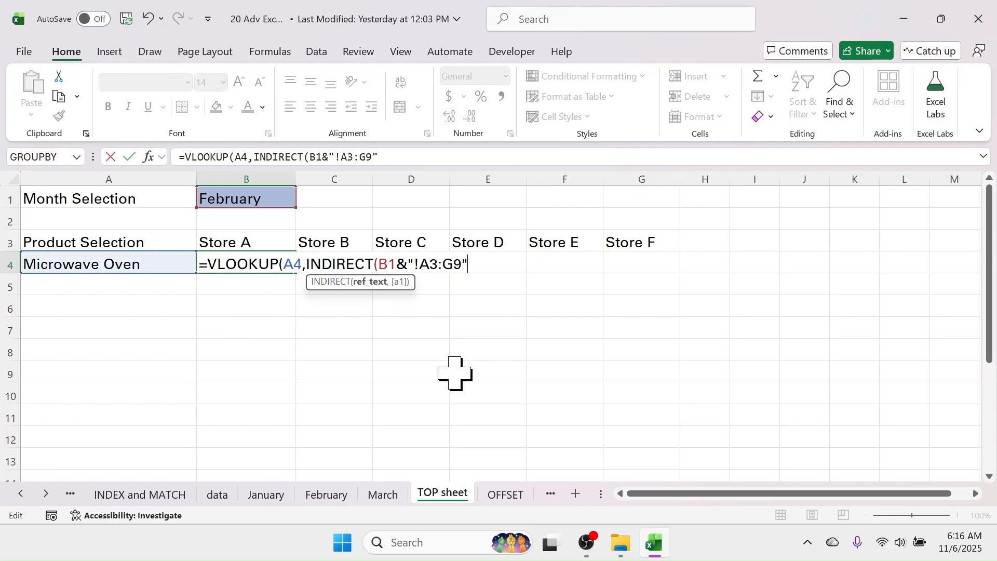
Close INDIRECT and complete the B4 formula with the column index array {2,3,4,5,6,7} and FALSE for an exact match
type("),{2,3,4,5,6,7")
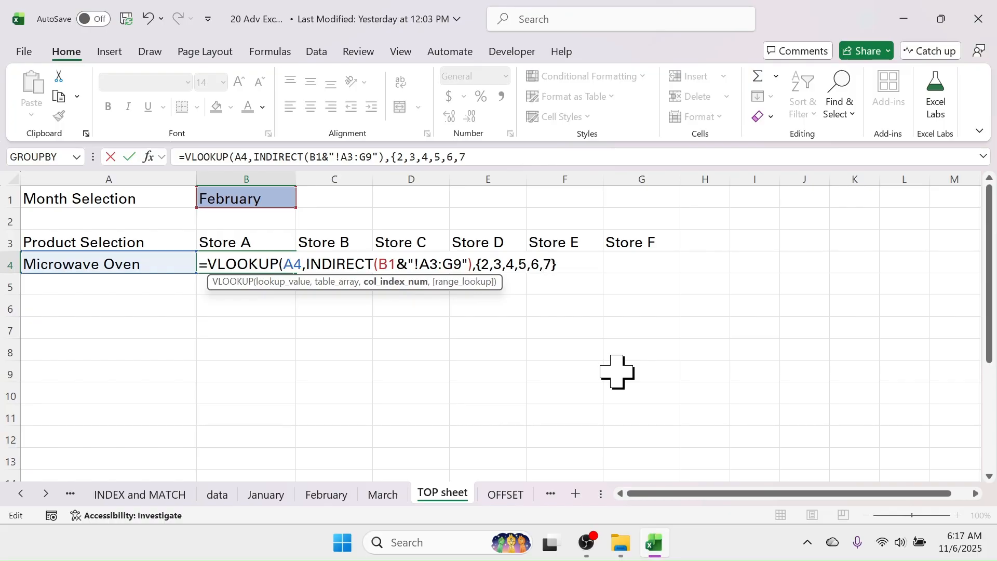
type(",")
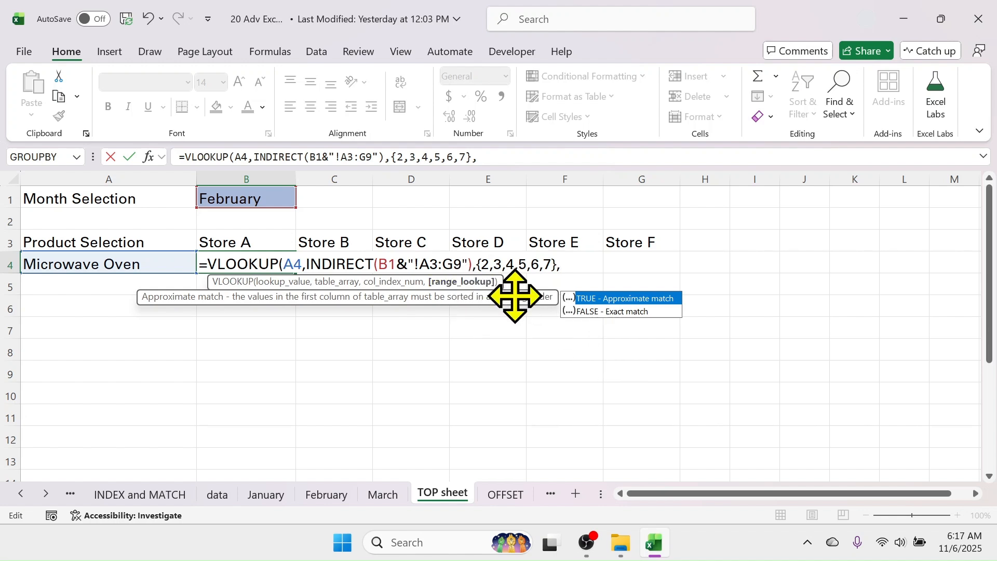
double_click(621, 311)
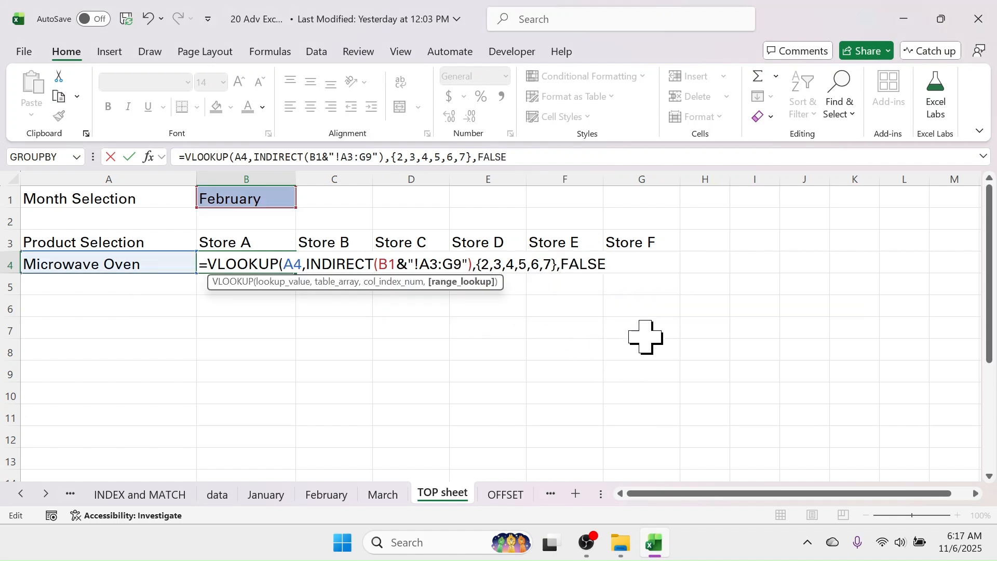
type(")")
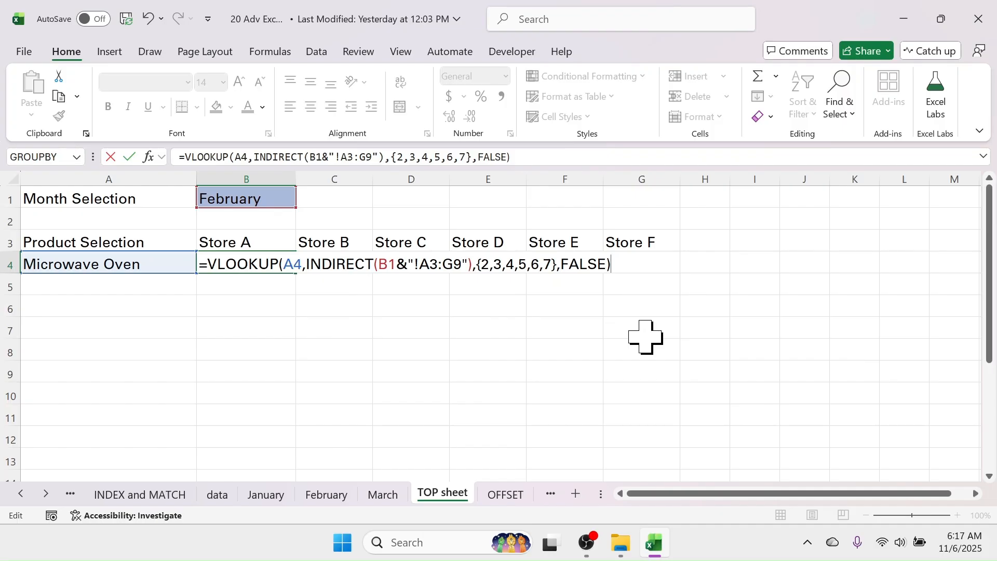
key("Return")
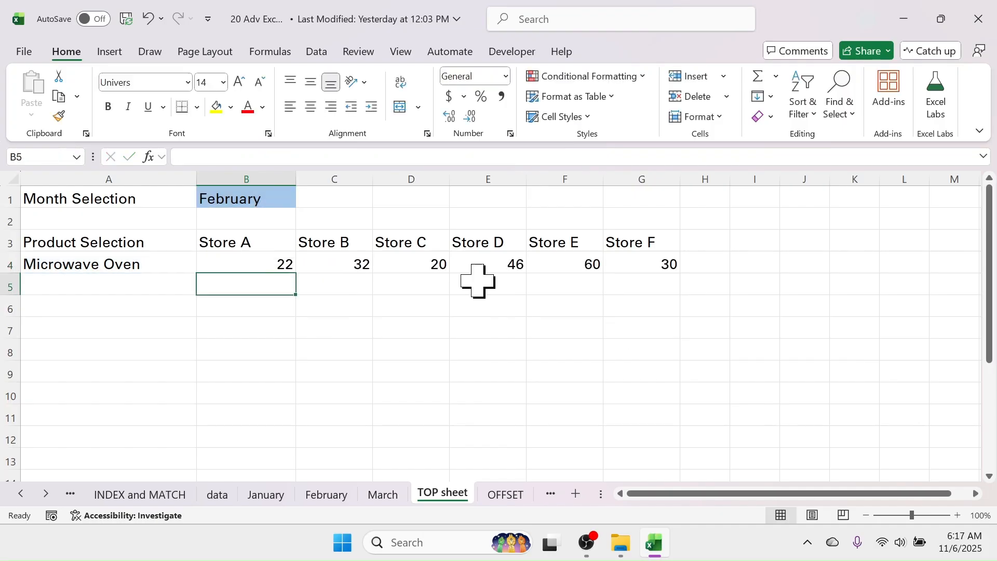
Compare the Microwave Oven store figures in row 4 with those on the February sheet
left_click(279, 265)
left_click(348, 265)
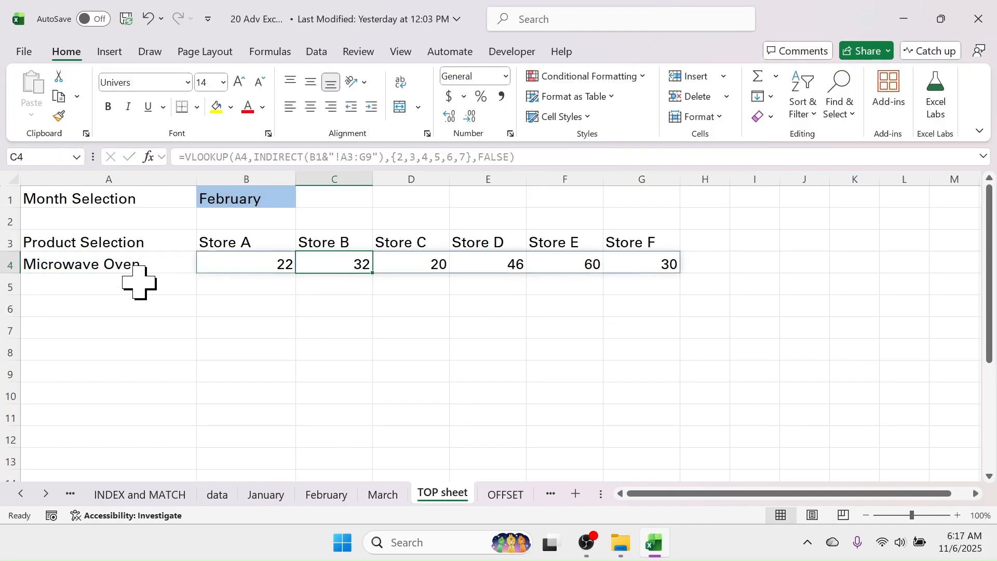
left_click(235, 204)
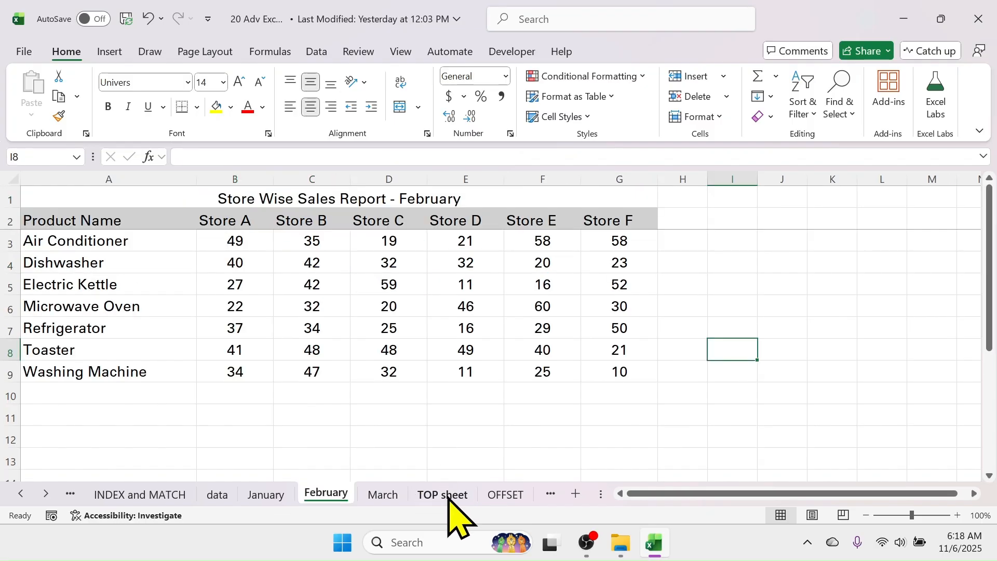
left_click(447, 497)
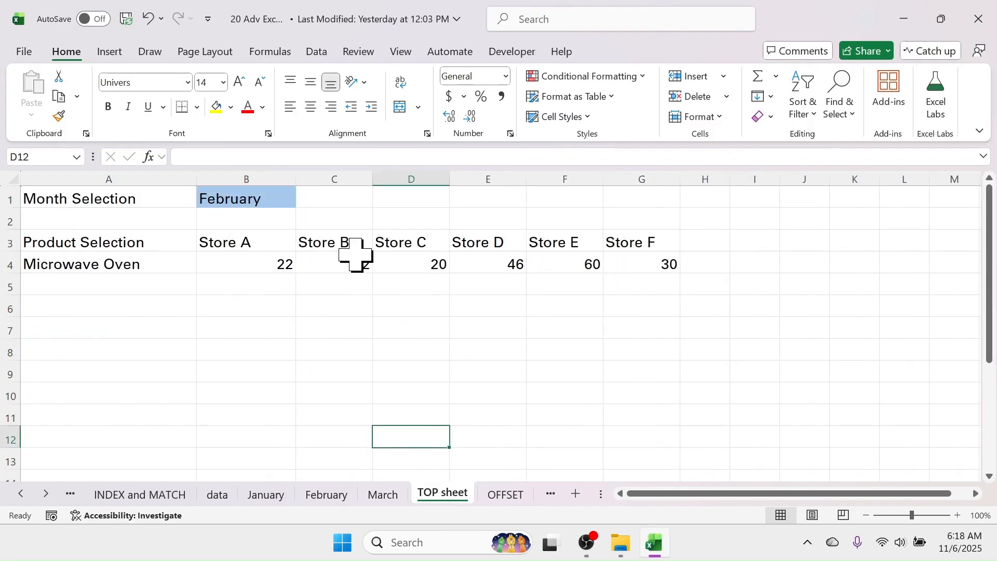
Test the lookup by setting the month selection in B1 to January and finally to March
left_click(275, 202)
left_click(302, 201)
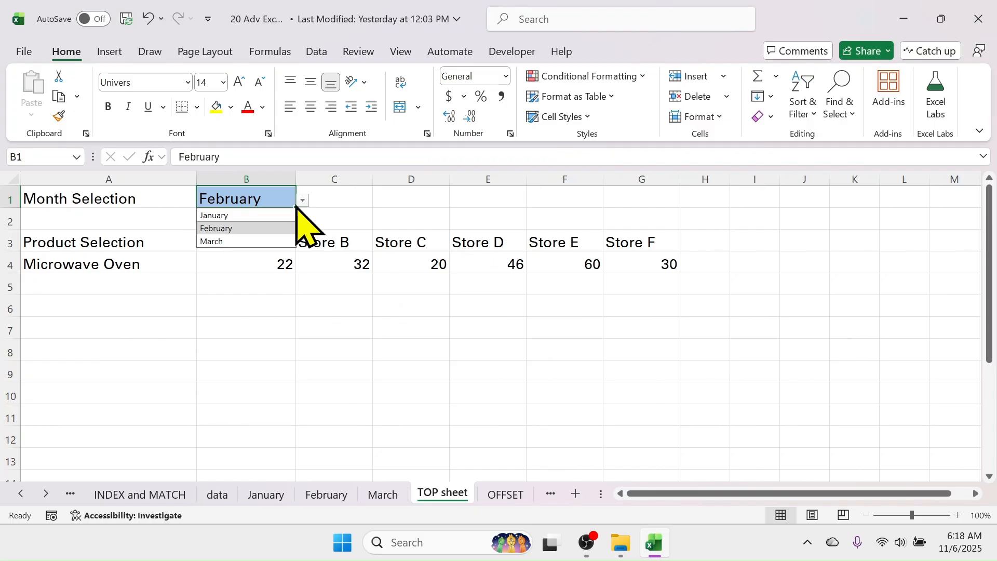
left_click(229, 215)
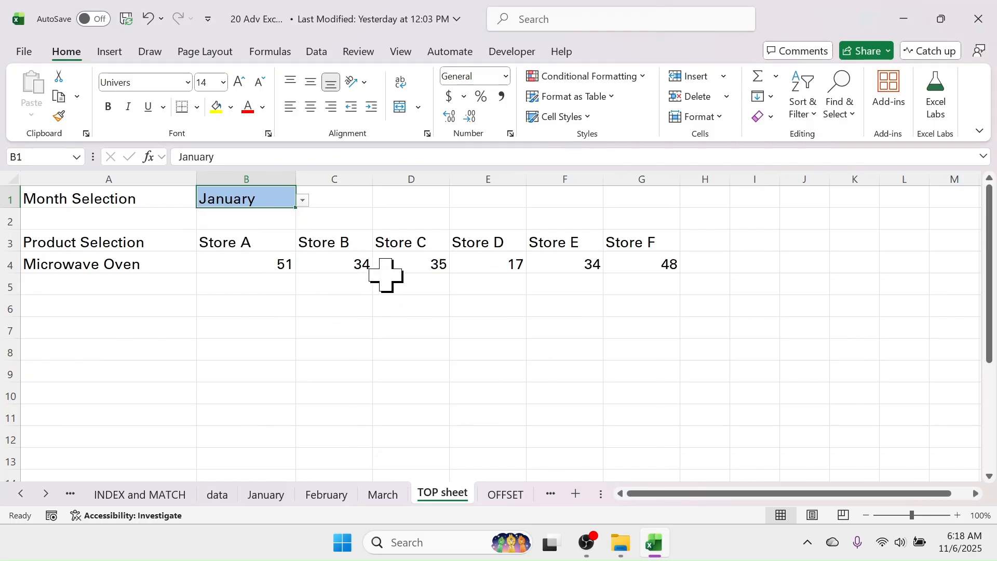
left_click(302, 201)
left_click(236, 241)
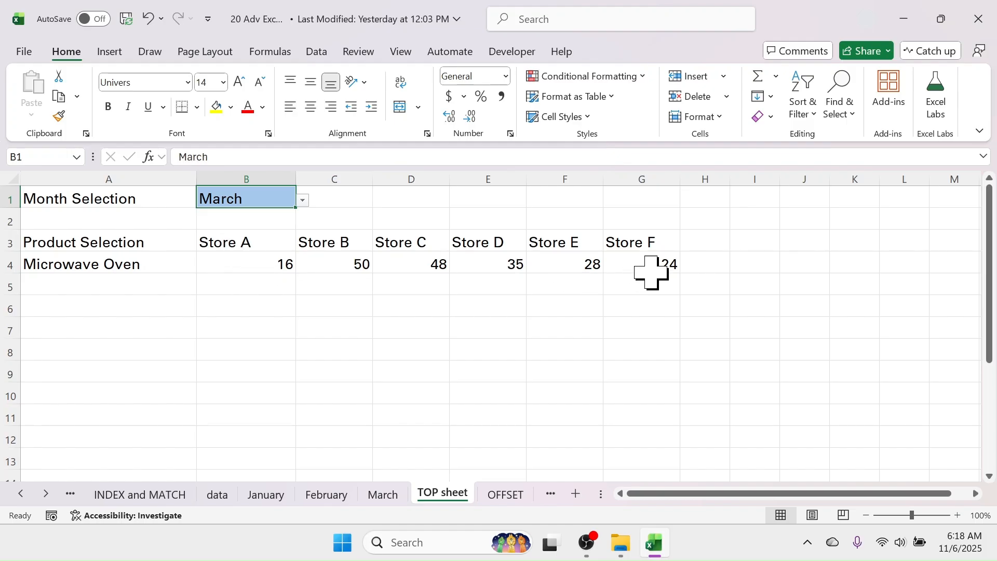
Test the store sales lookup by setting the product selection in A4 to Air Conditioner
left_click(129, 259)
left_click(203, 267)
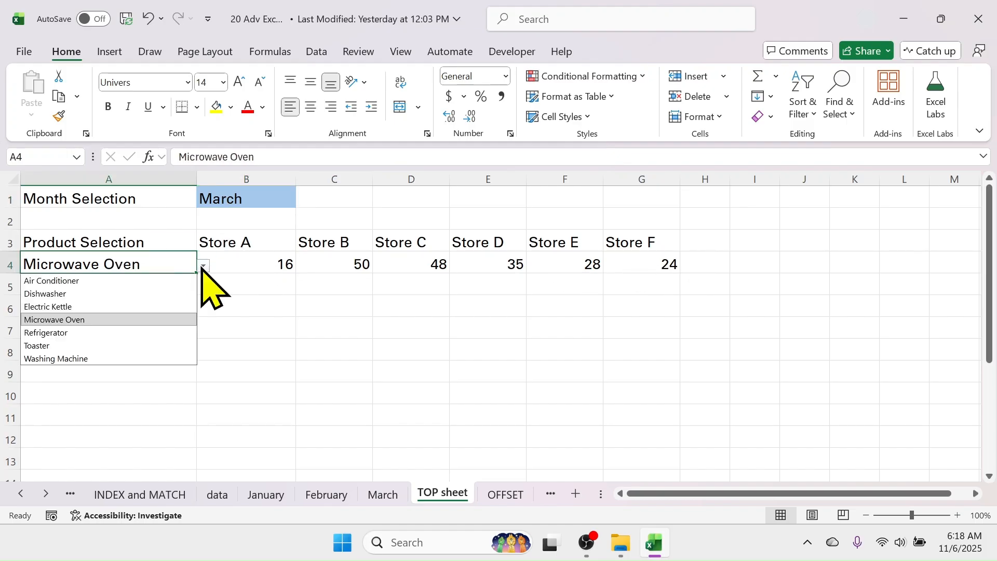
left_click(54, 281)
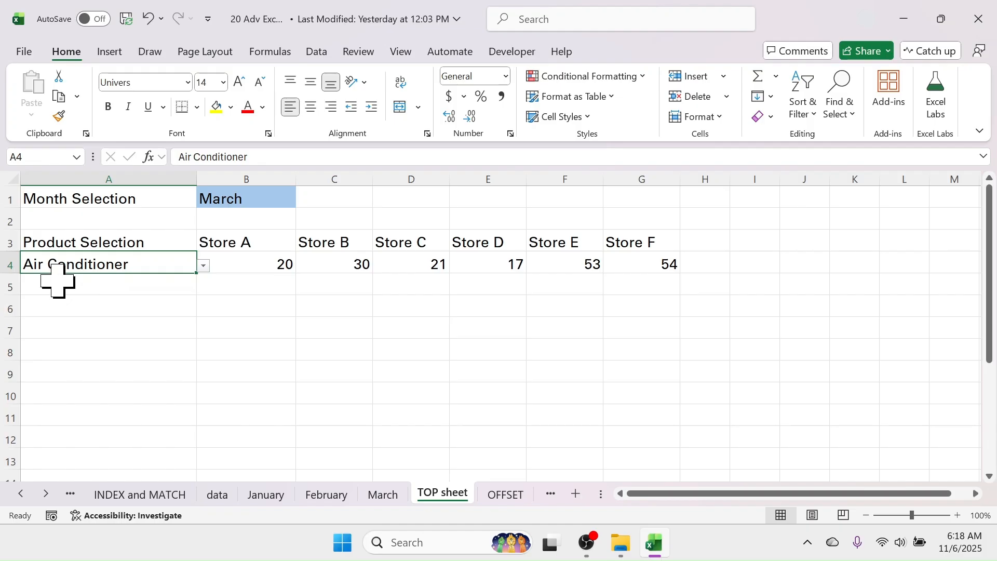
left_click(559, 331)
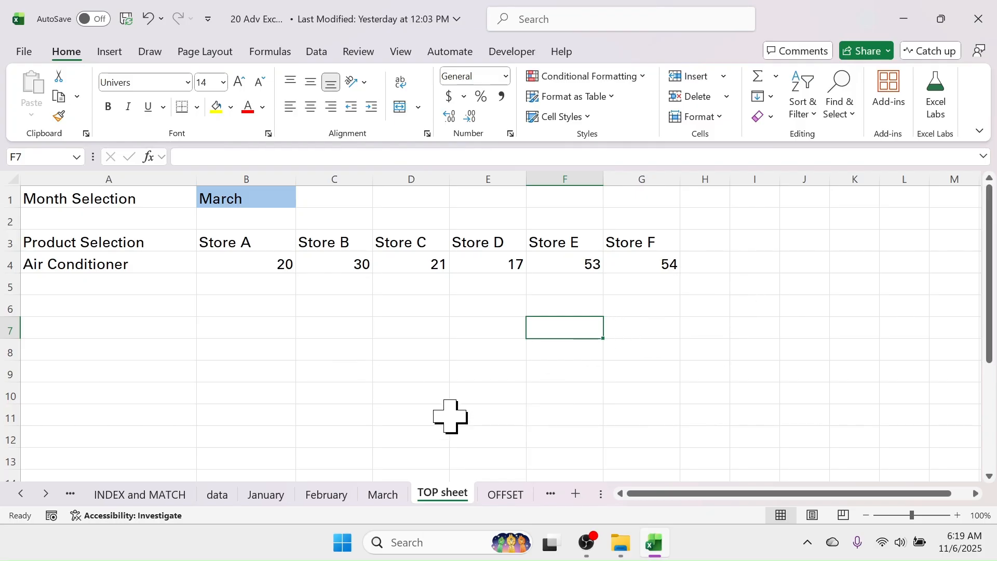
On the OFFSET sheet, enter =OFFSET(A2,2,3) in G10 to return the cell two rows down and three columns across from Product Name
left_click(507, 496)
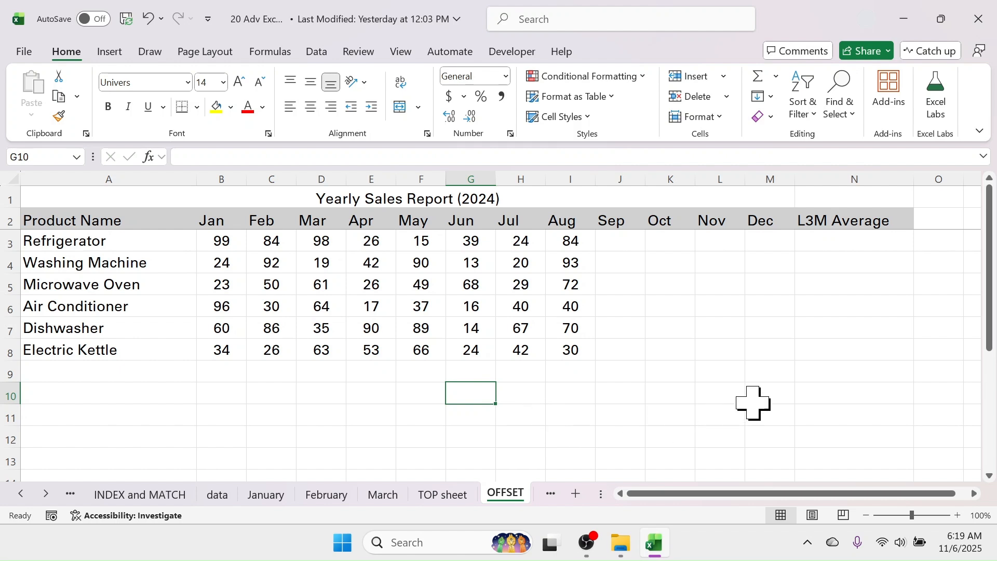
type("=")
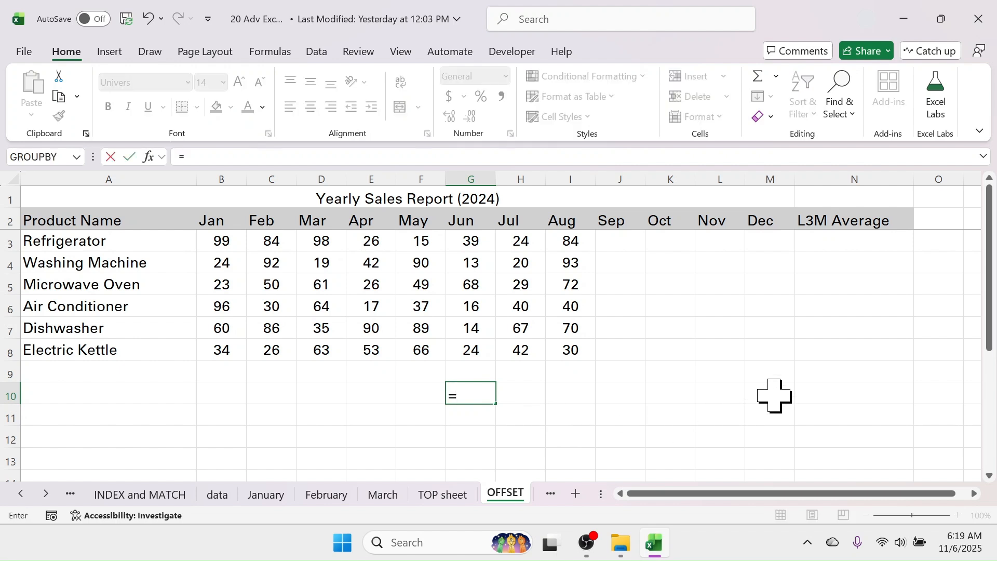
type("OFFSET(")
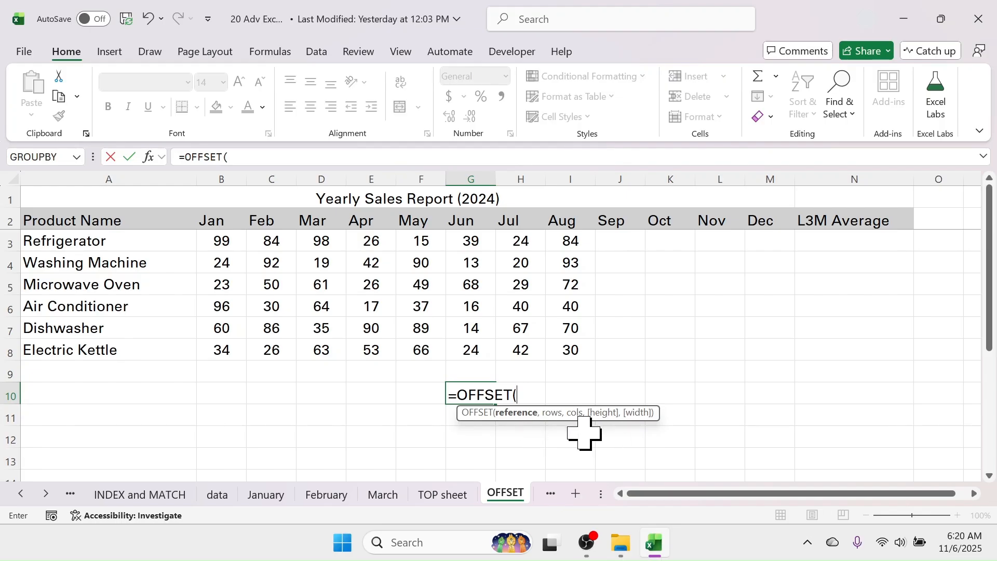
left_click(90, 220)
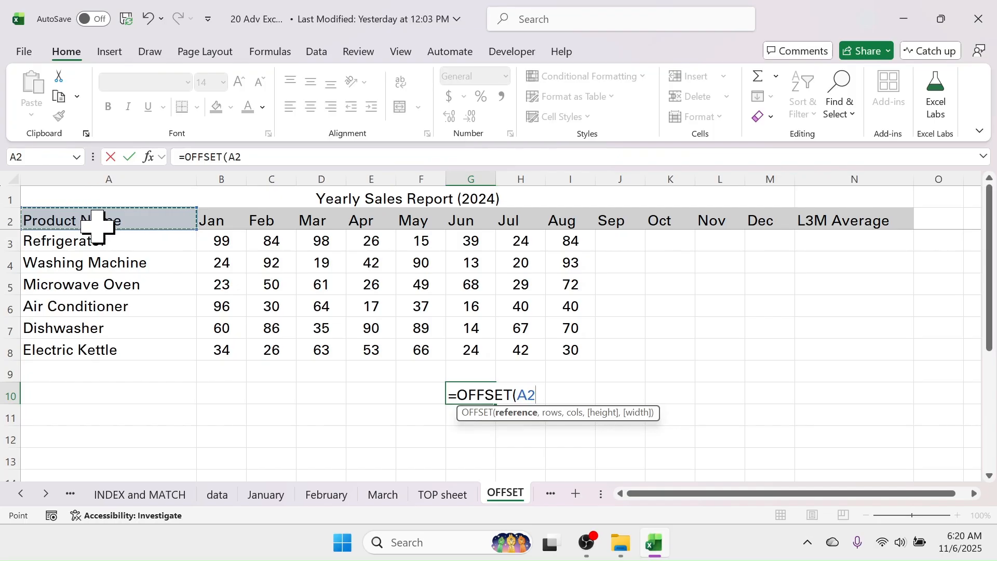
type(",")
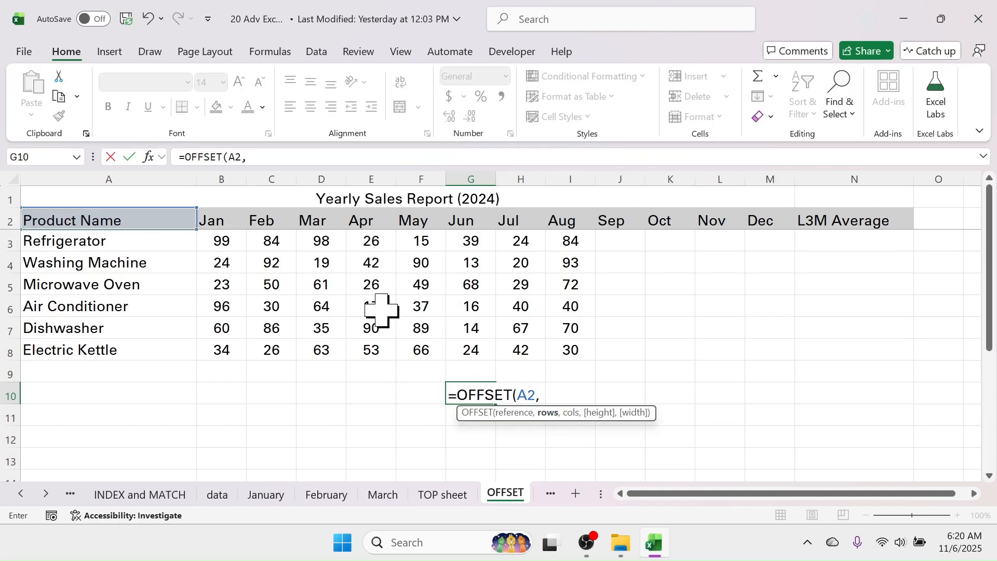
type("2")
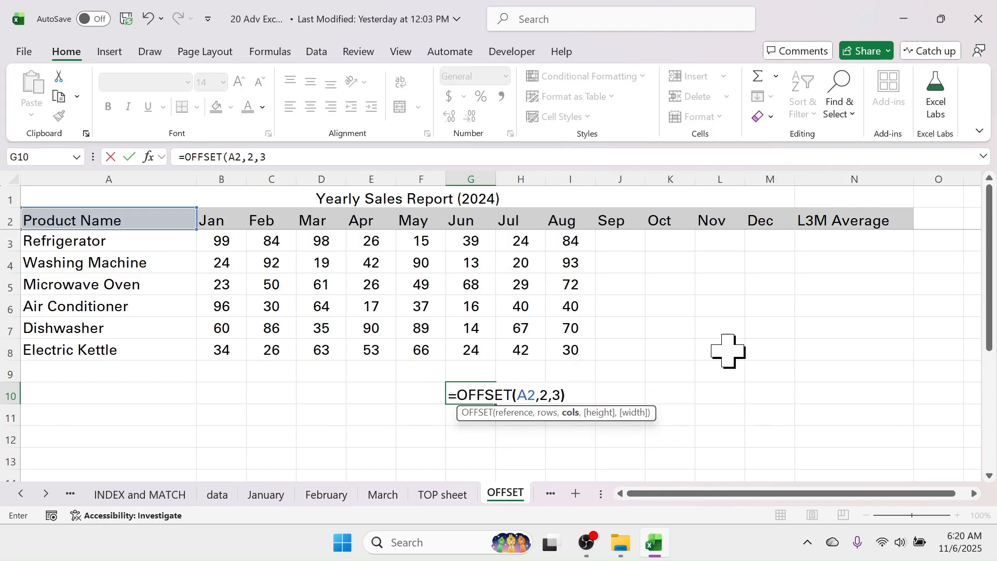
type(",3)")
key("Return")
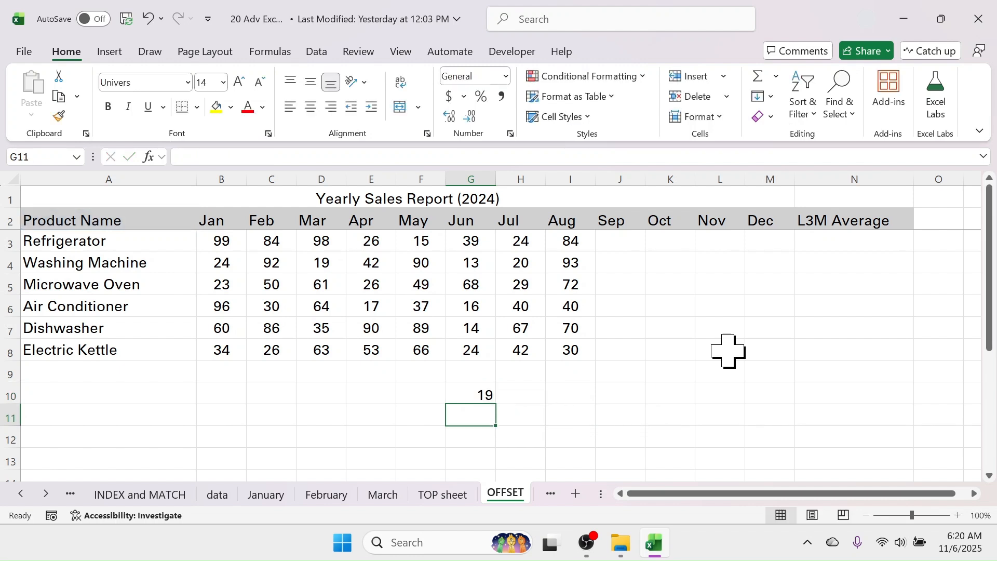
Highlight the Washing Machine's March sales cell, D4, with yellow fill
left_click(487, 393)
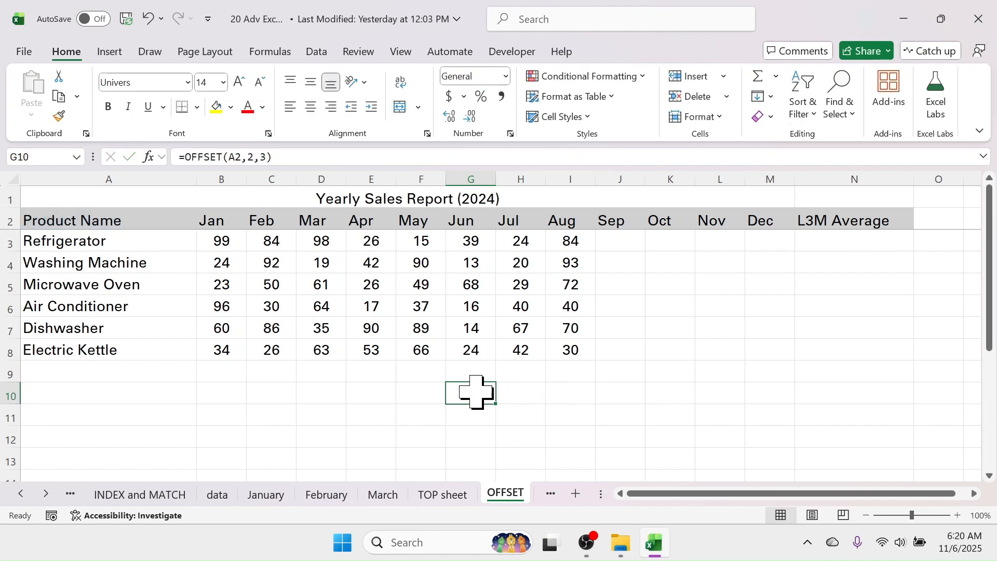
left_click(329, 266)
left_click(216, 107)
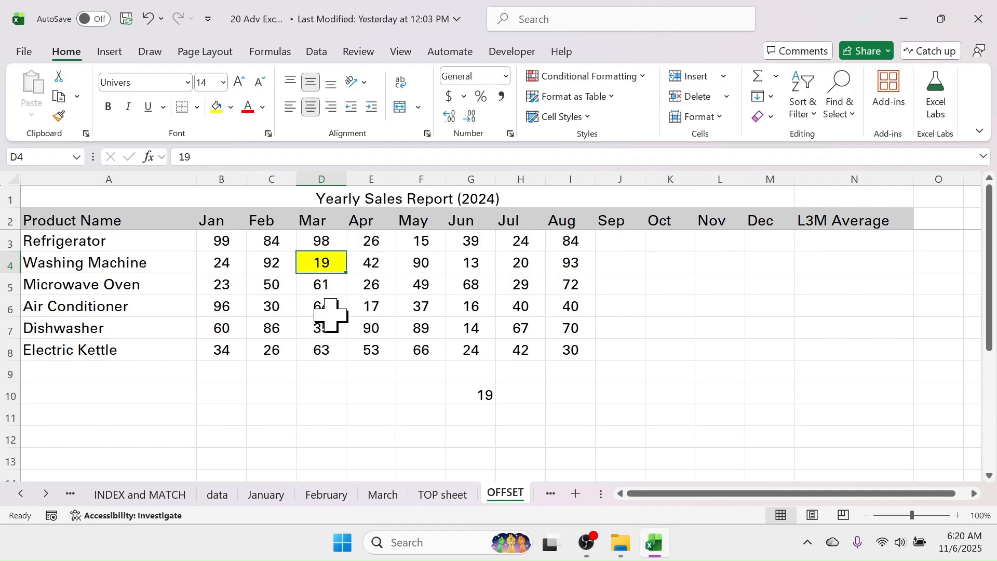
Review the arguments of G10's OFFSET formula and change its column offset to 4, checking the result against the Washing Machine's April figure
left_click(471, 394)
left_click(285, 157)
left_click(235, 158)
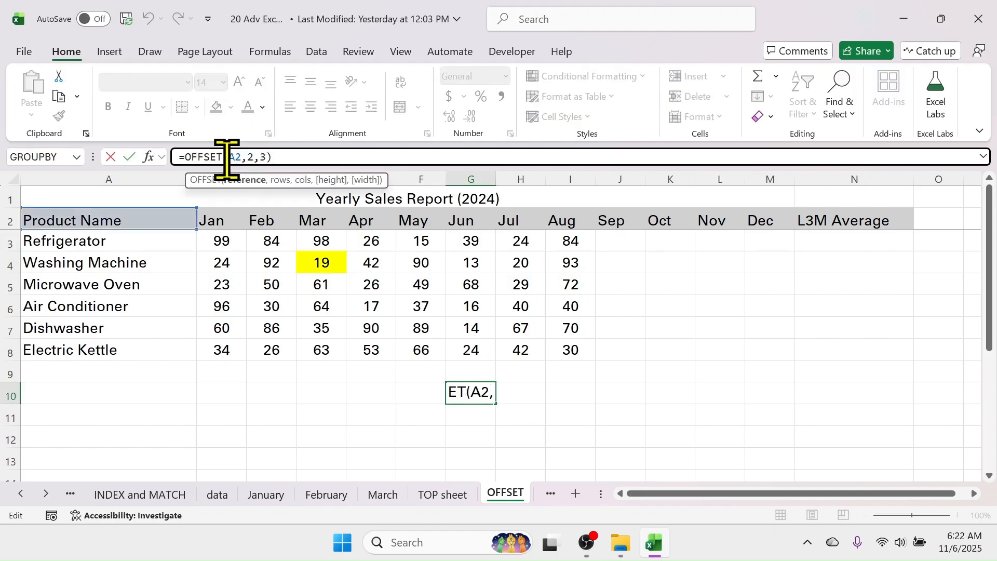
left_click(251, 157)
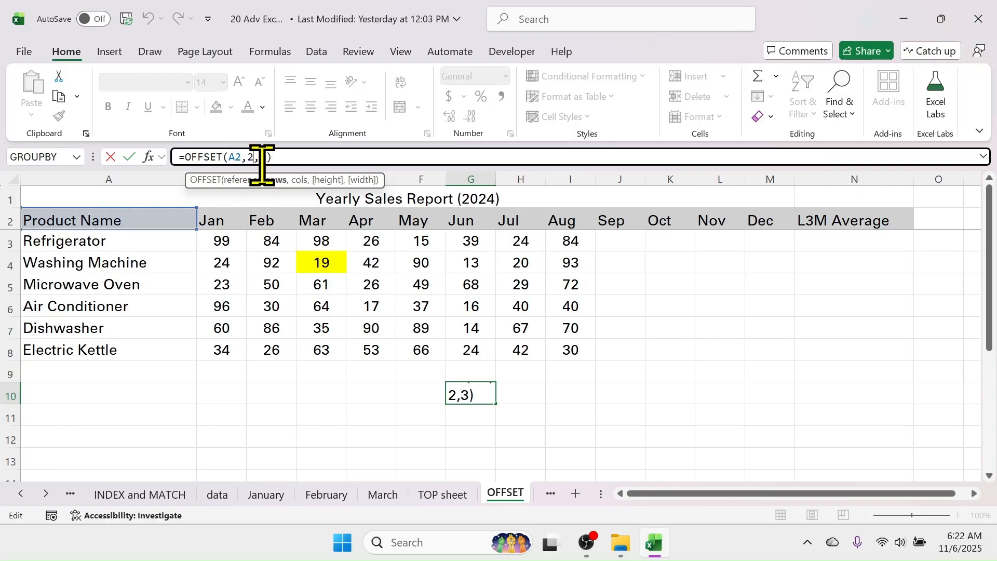
left_click(266, 158)
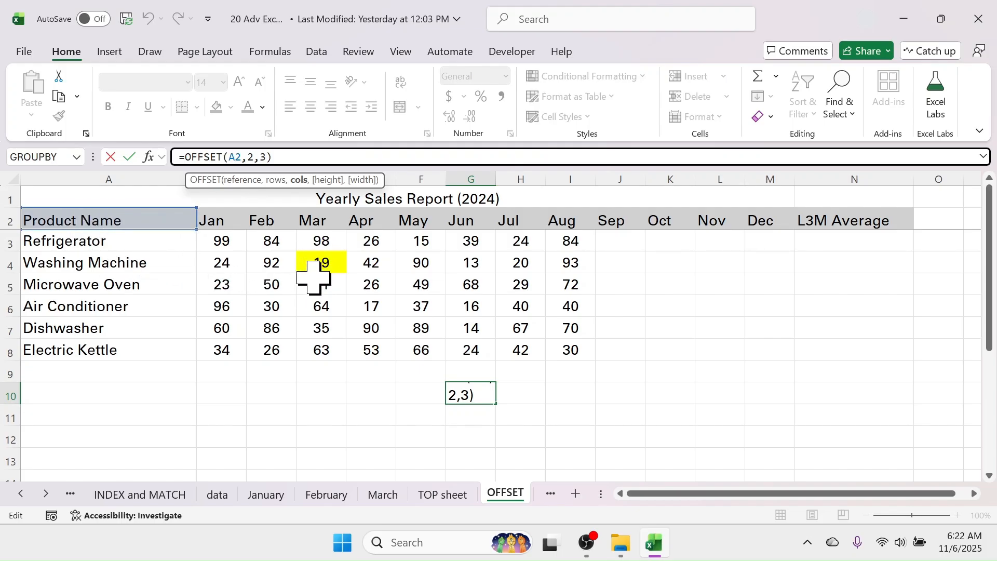
left_click_drag(255, 156, 265, 156)
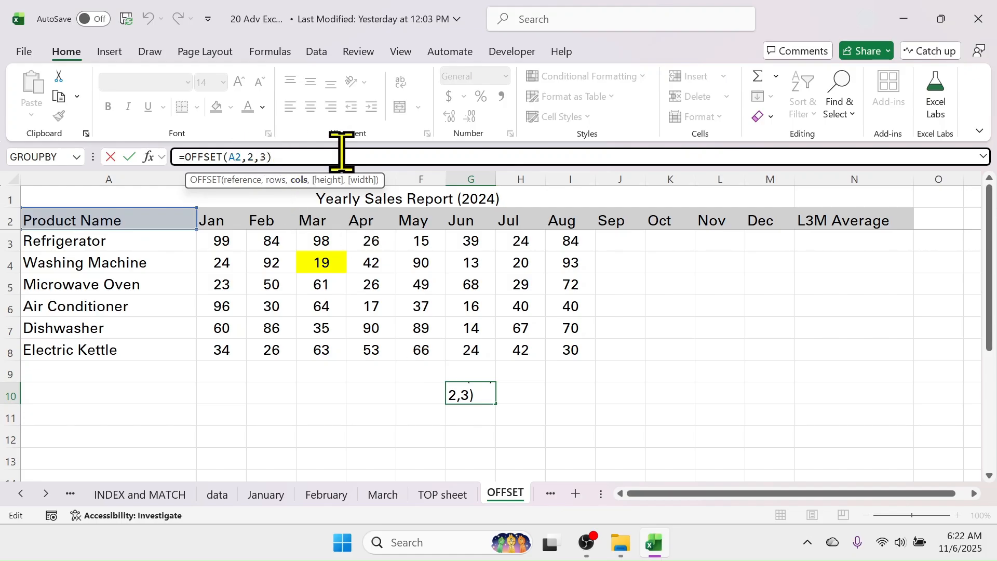
key("ctrl+Return")
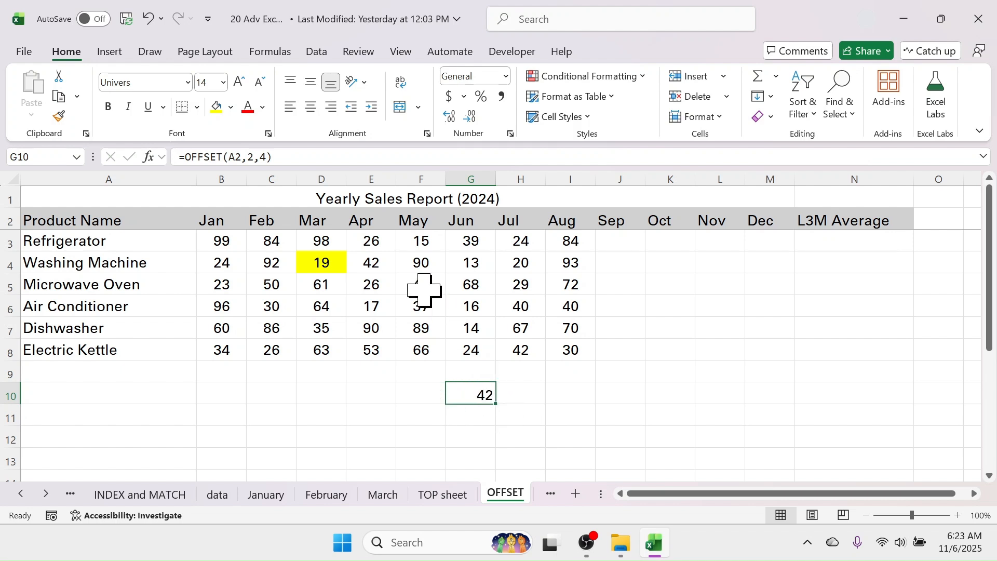
left_click(373, 265)
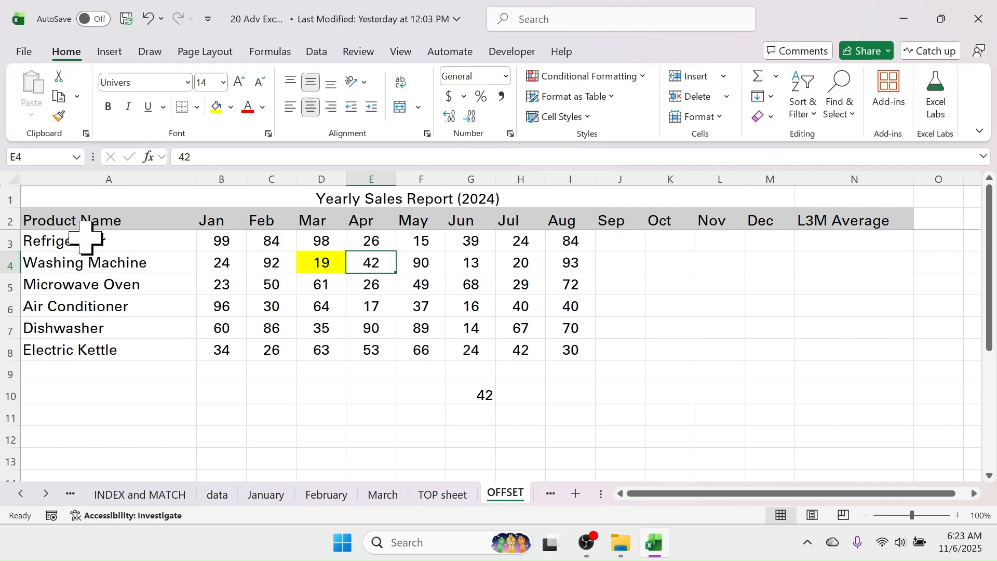
Enter =OFFSET(I8,-1,-2) in L10 to move up and back from the Electric Kettle's August figure
left_click(700, 395)
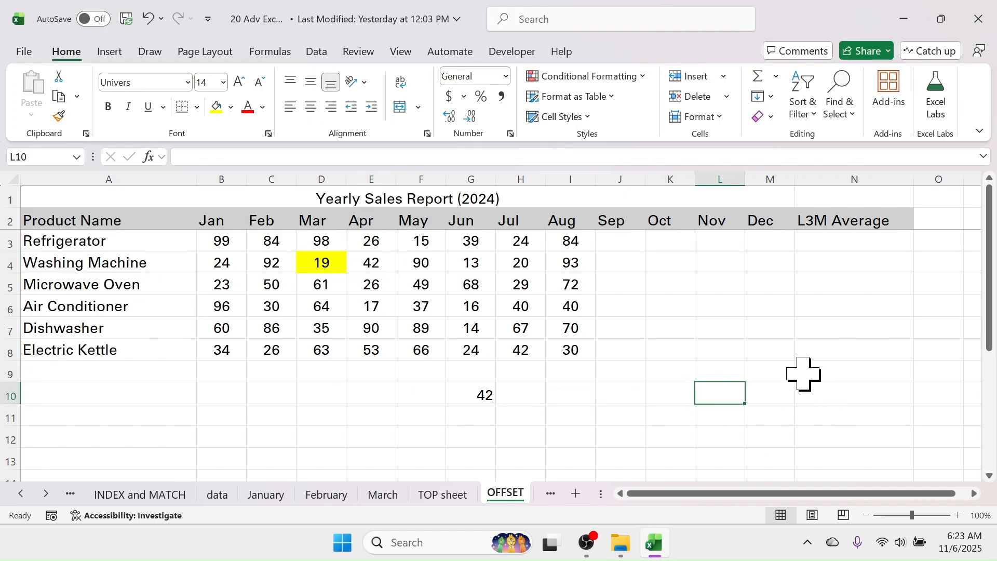
type("=O")
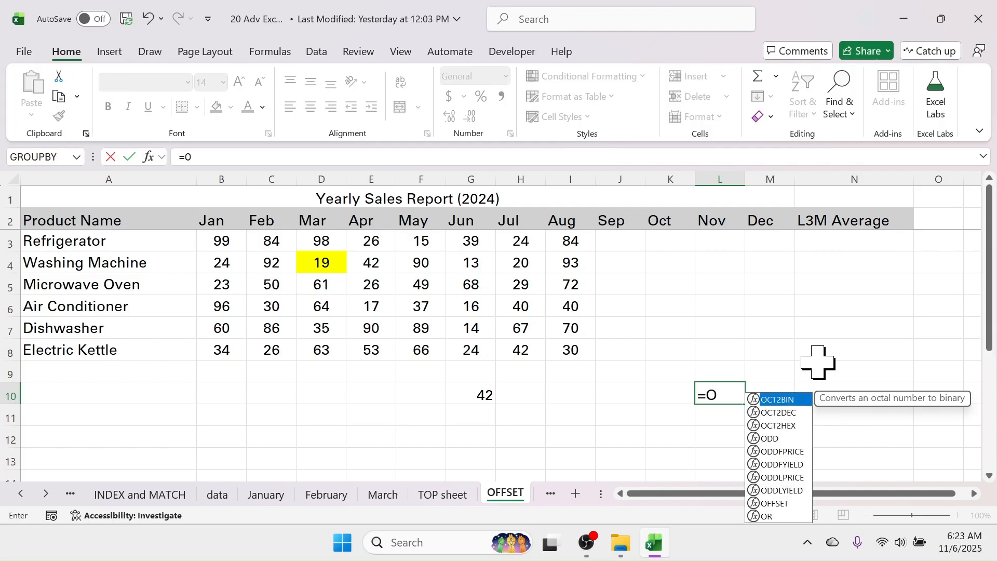
type("FFSET(")
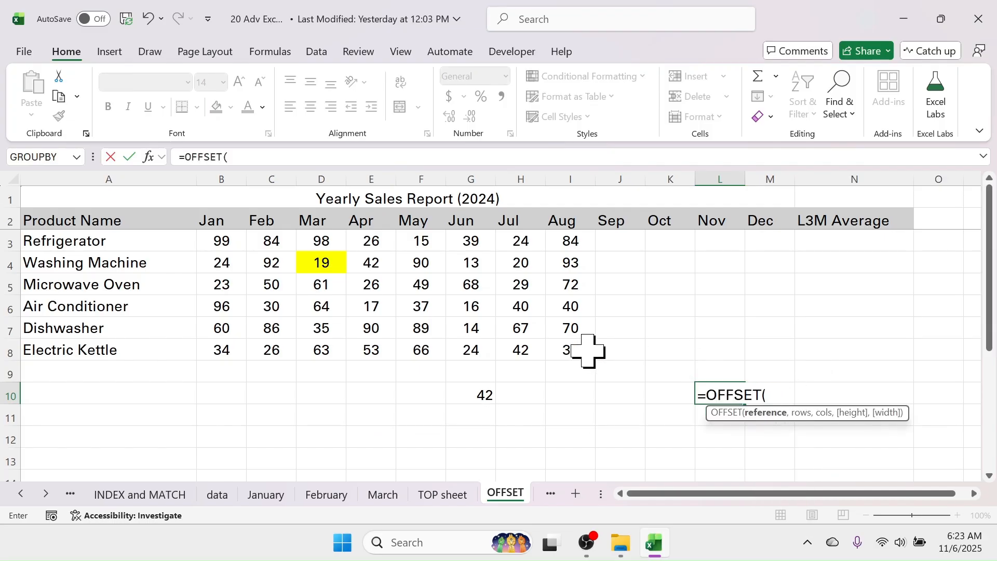
left_click(571, 350)
type(",-1,-2")
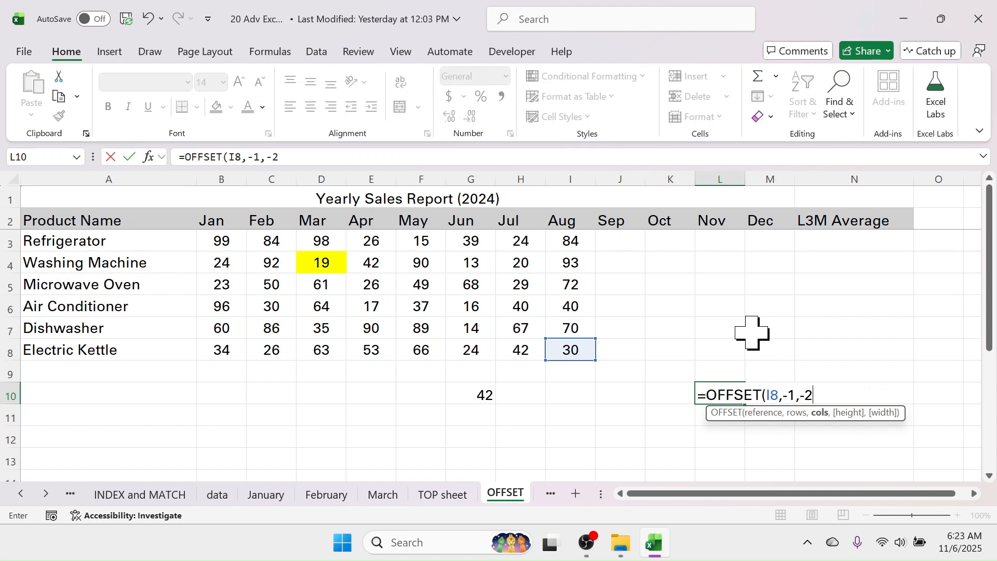
type(")")
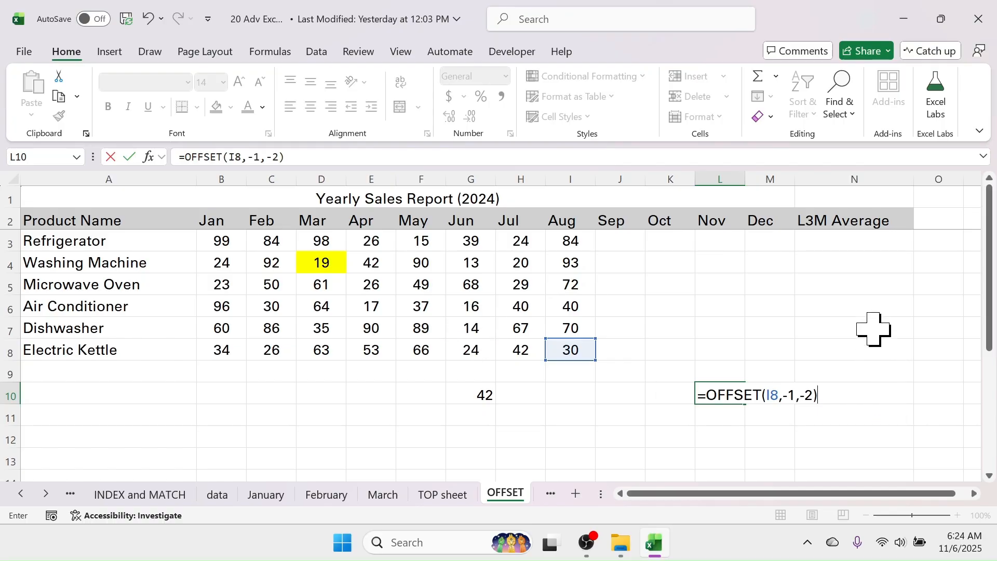
key("Return")
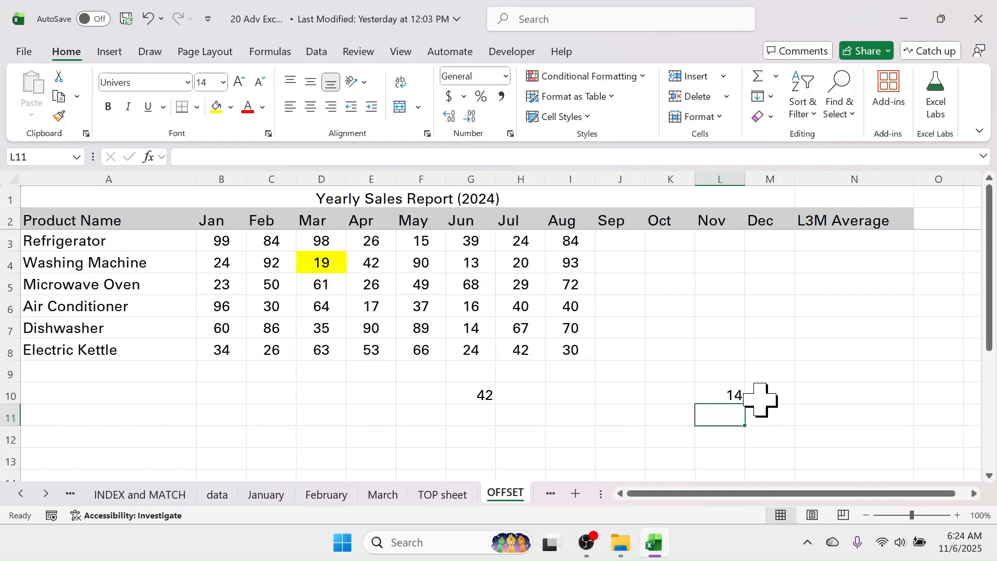
Extend the OFFSET formula in L10 with a height of 3 and a width of 1
key("Up")
double_click(734, 393)
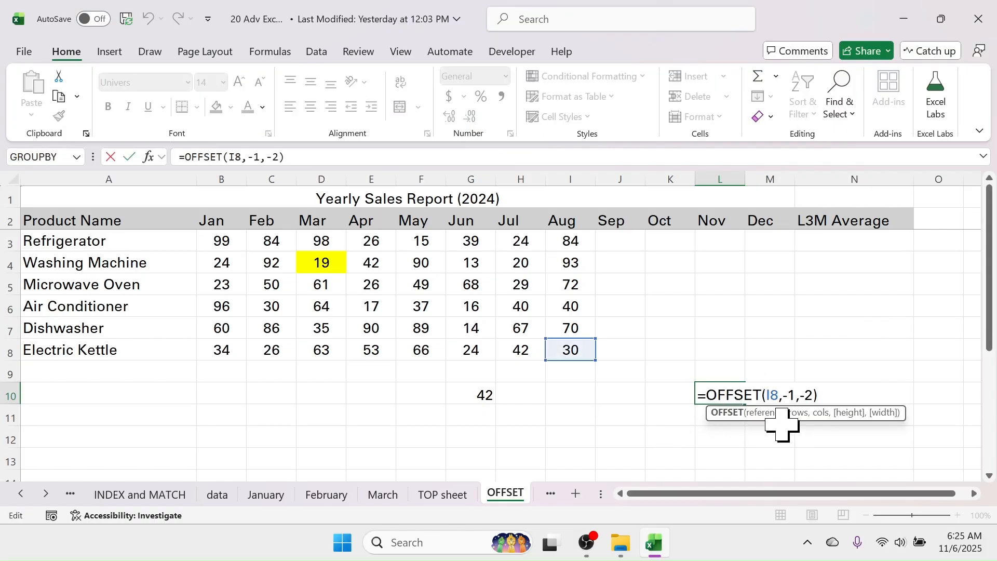
left_click(811, 396)
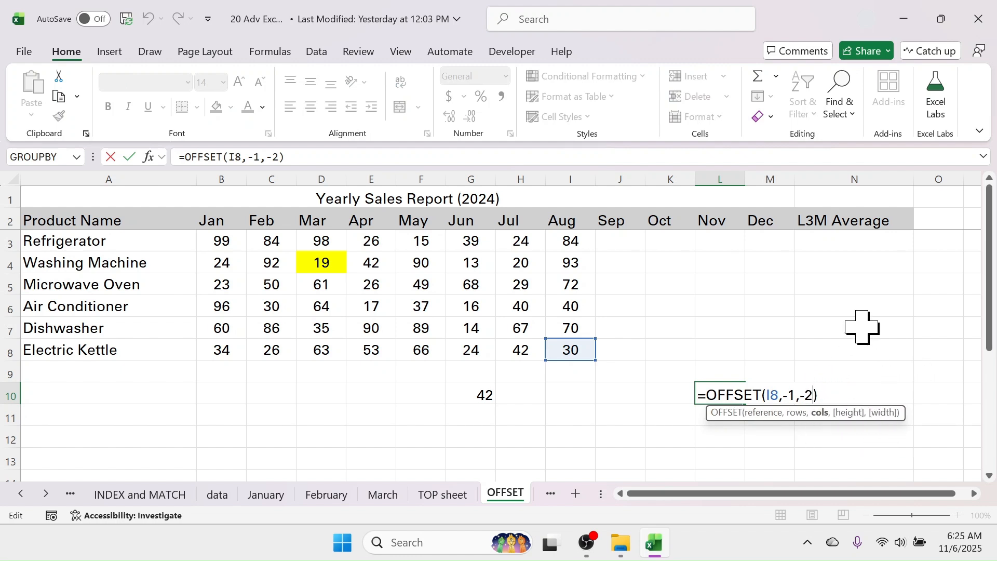
type(",")
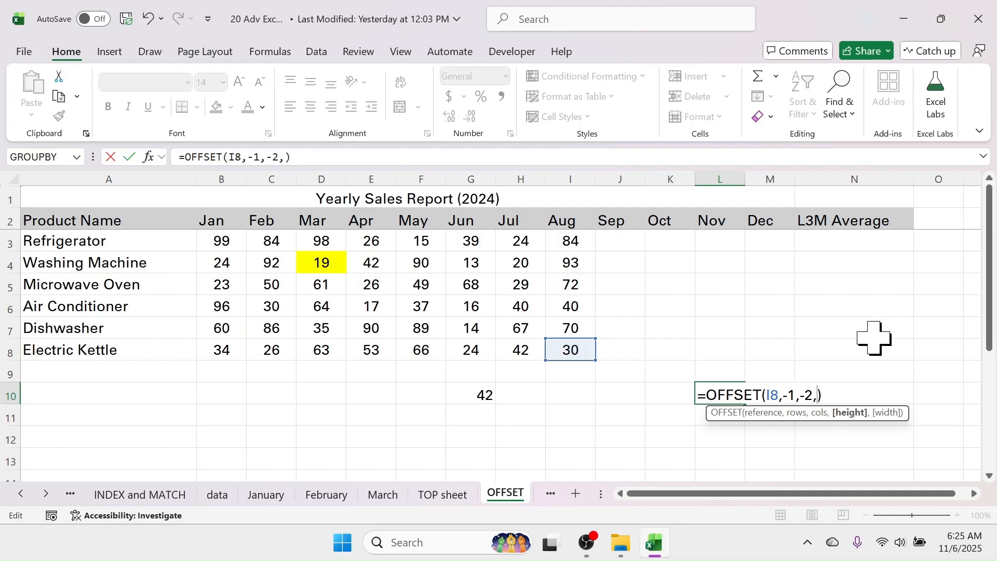
type("3,")
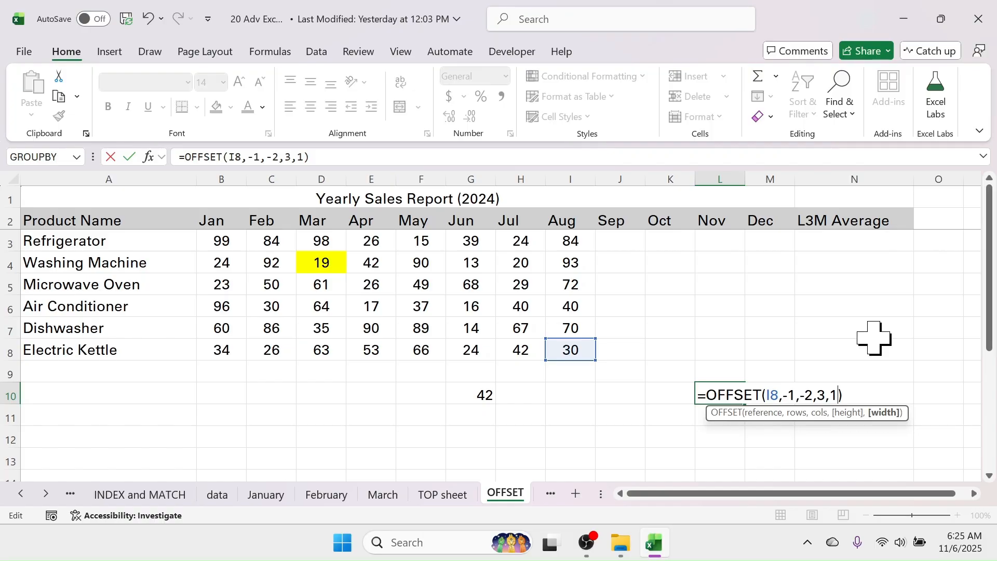
type("1)")
key("Return")
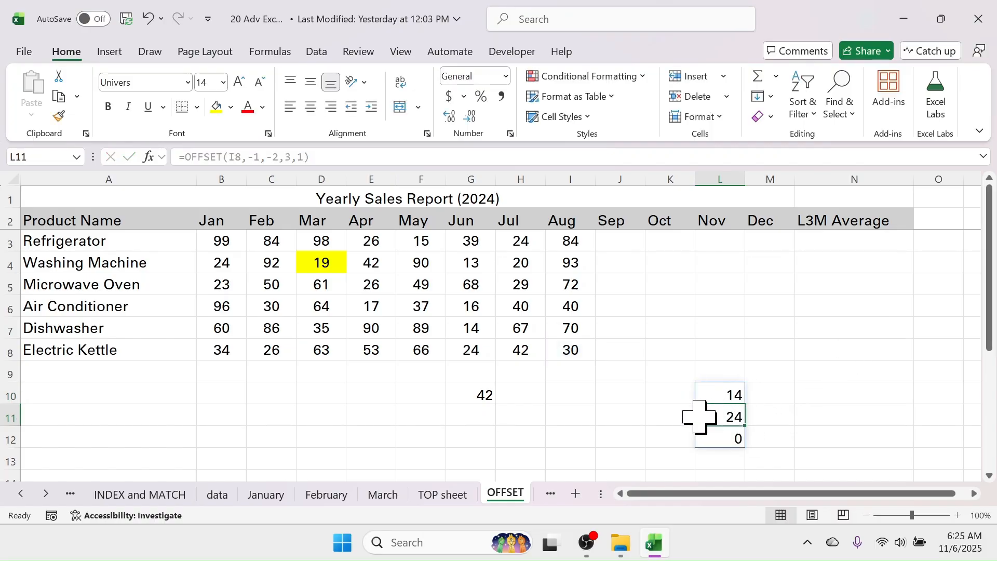
Compare L10's returned range with the June figures from G7 down, and change the formula's height argument to -3
left_click(727, 397)
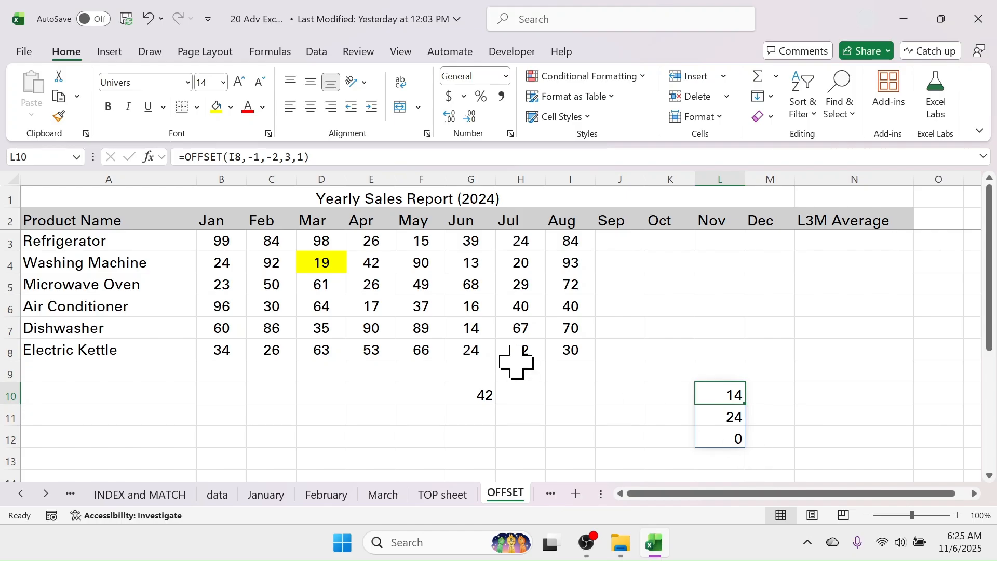
left_click(468, 328)
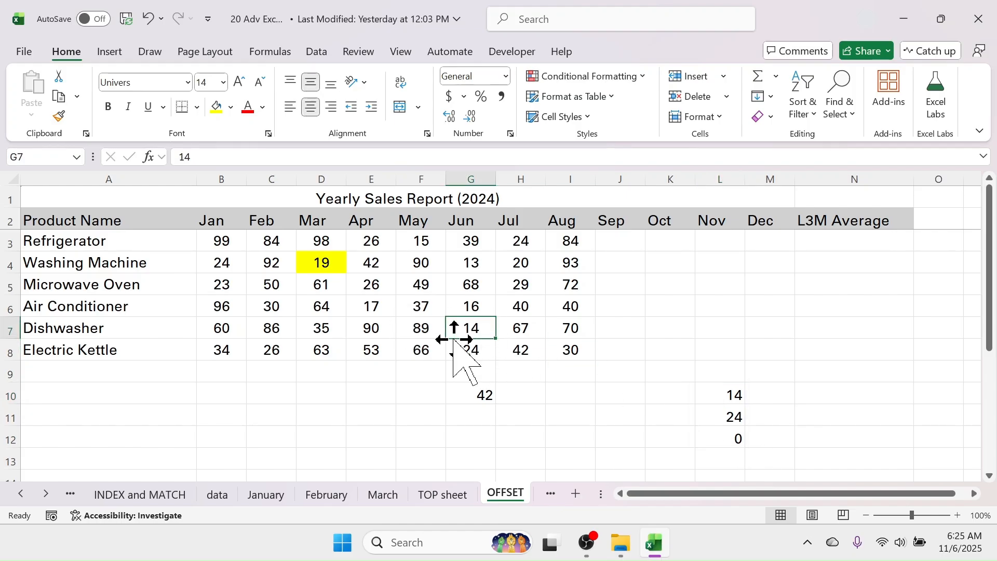
key("Down")
key("Down")
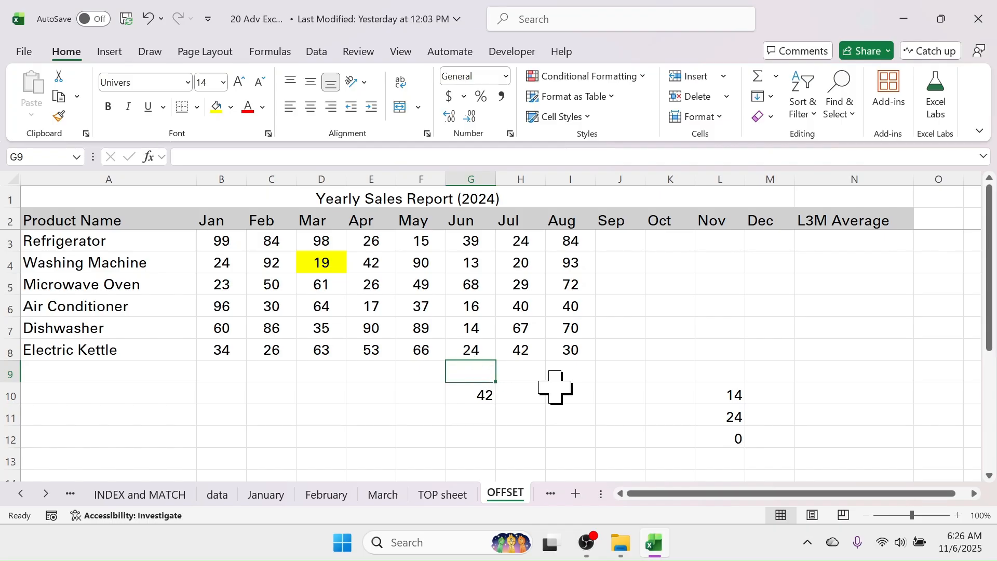
left_click(737, 398)
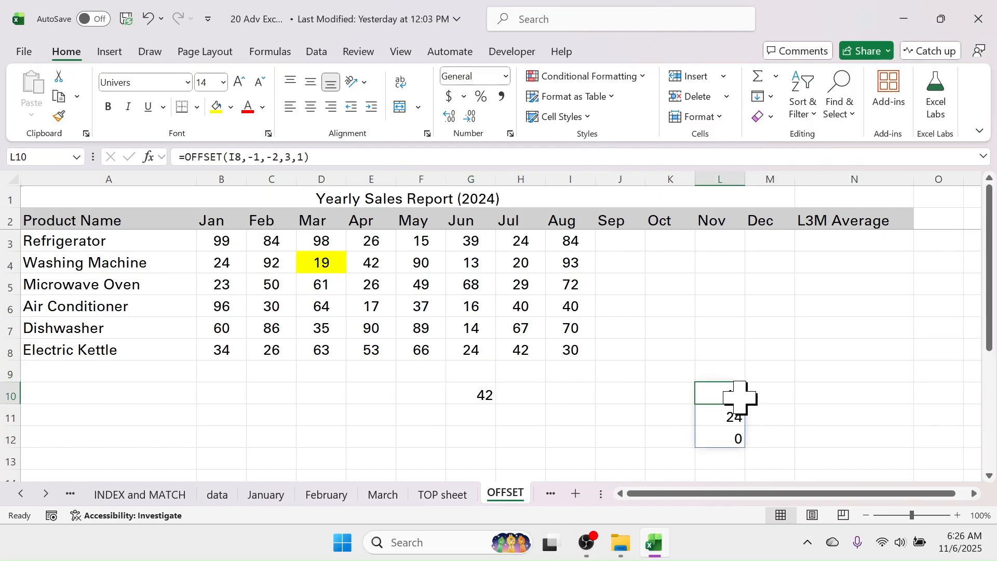
left_click(284, 157)
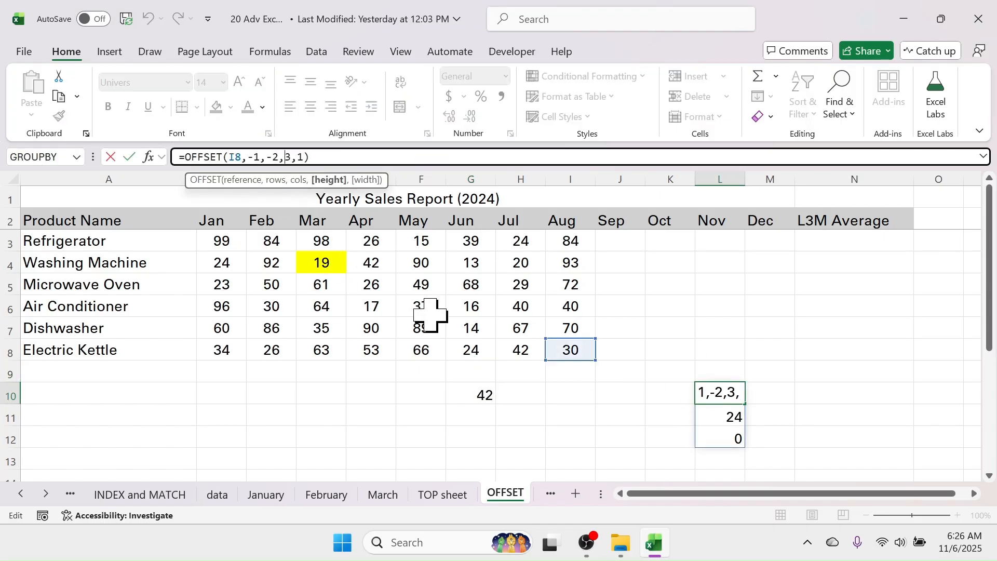
type("-")
key("Return")
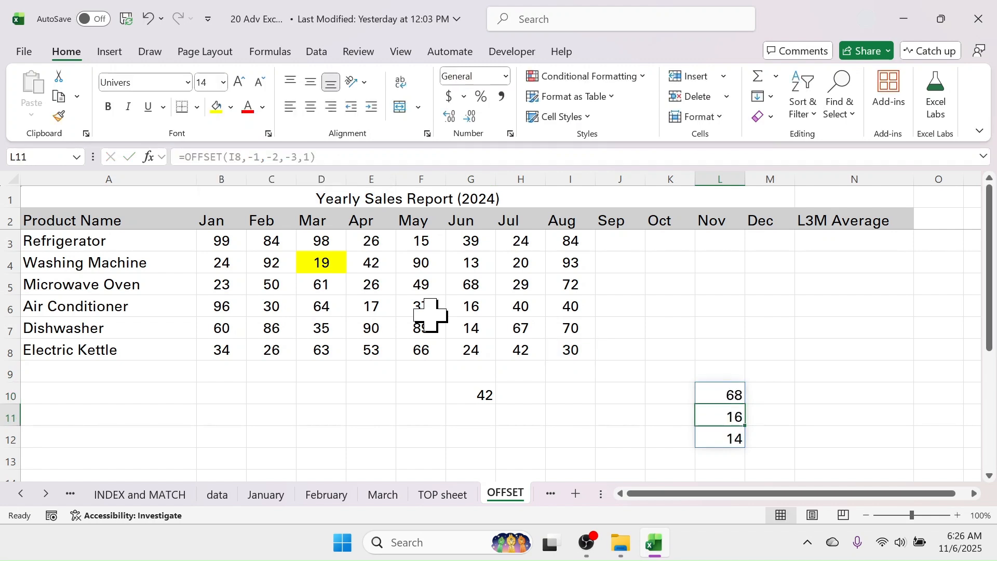
Compare L10's returned range with the June figures in G5:G7, and set the OFFSET formula's height to 1 and width to -4
left_click(824, 422)
left_click_drag(457, 289, 464, 329)
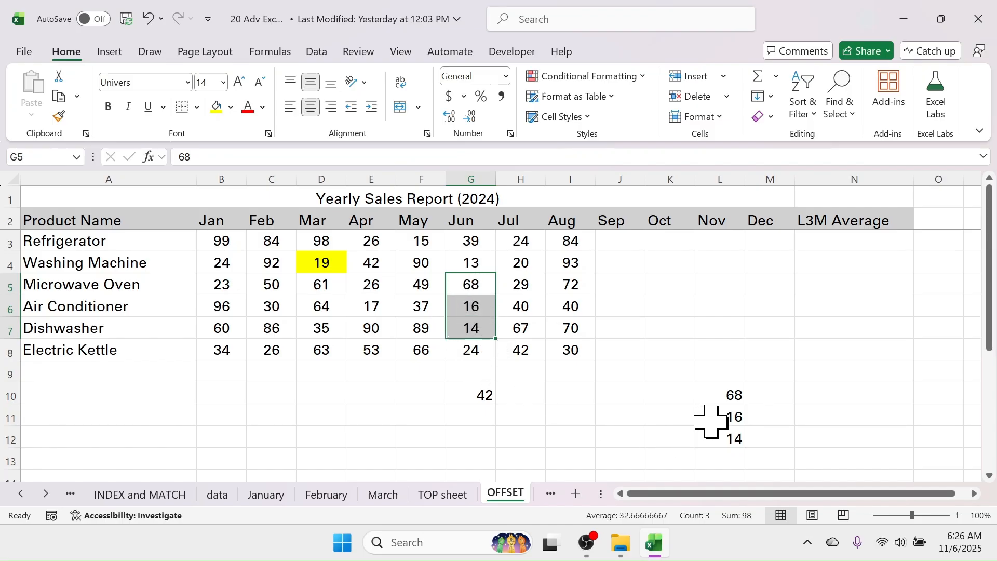
left_click(723, 392)
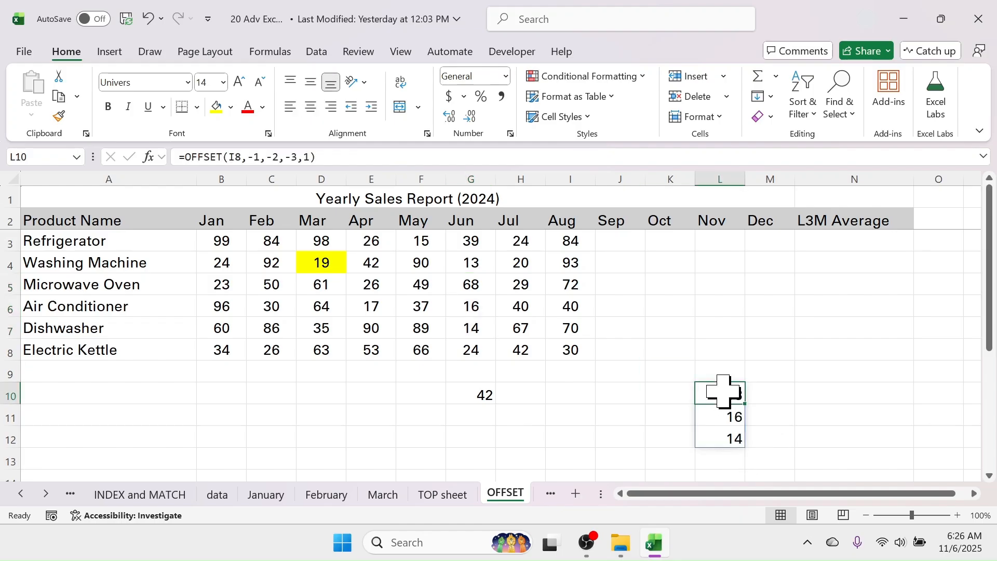
double_click(737, 395)
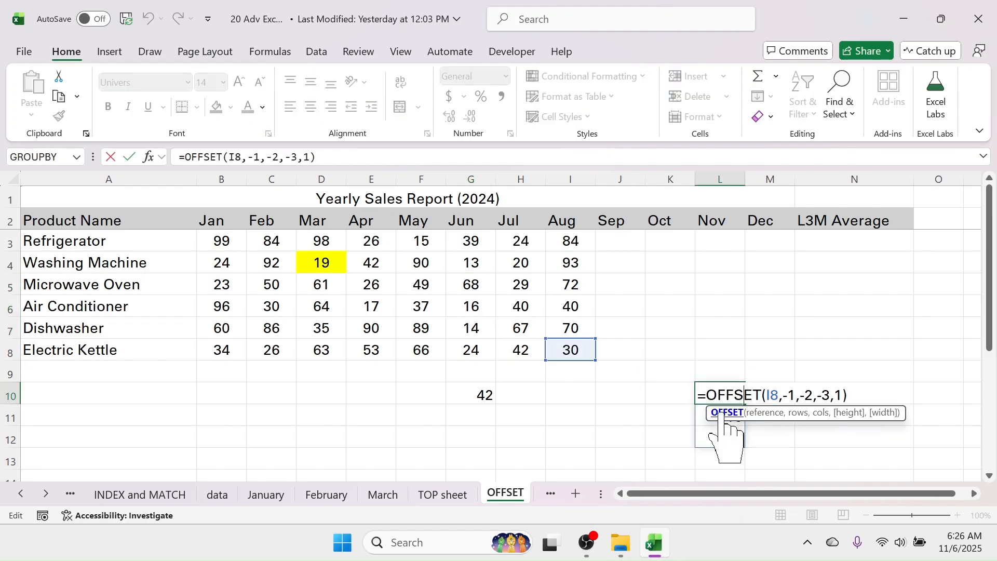
left_click(826, 396)
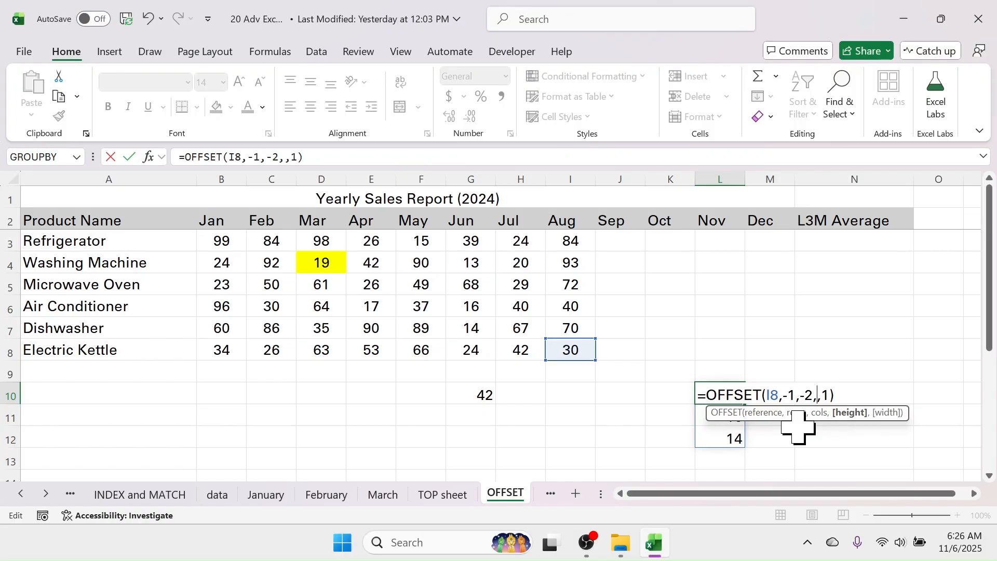
type("1")
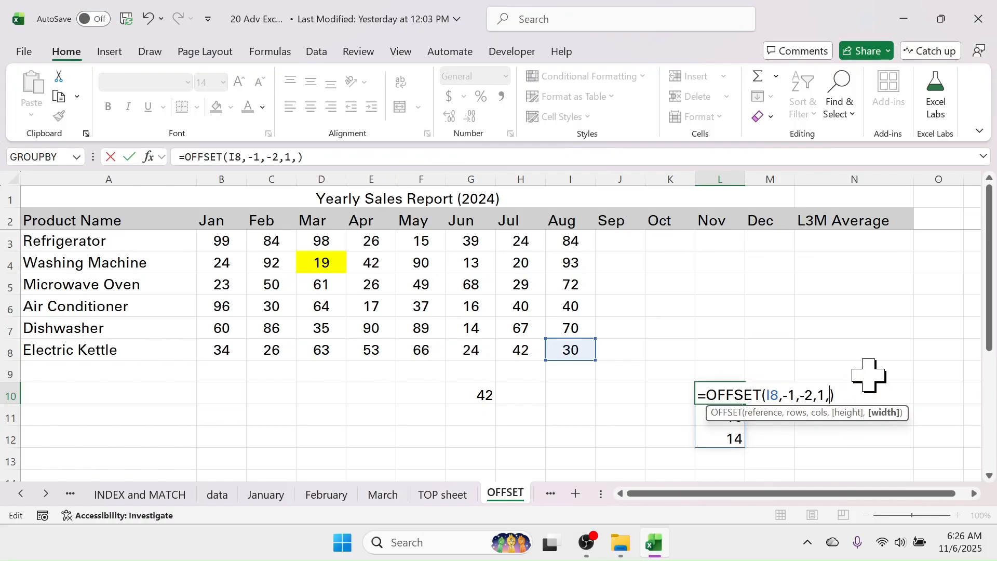
type("-4")
key("Return")
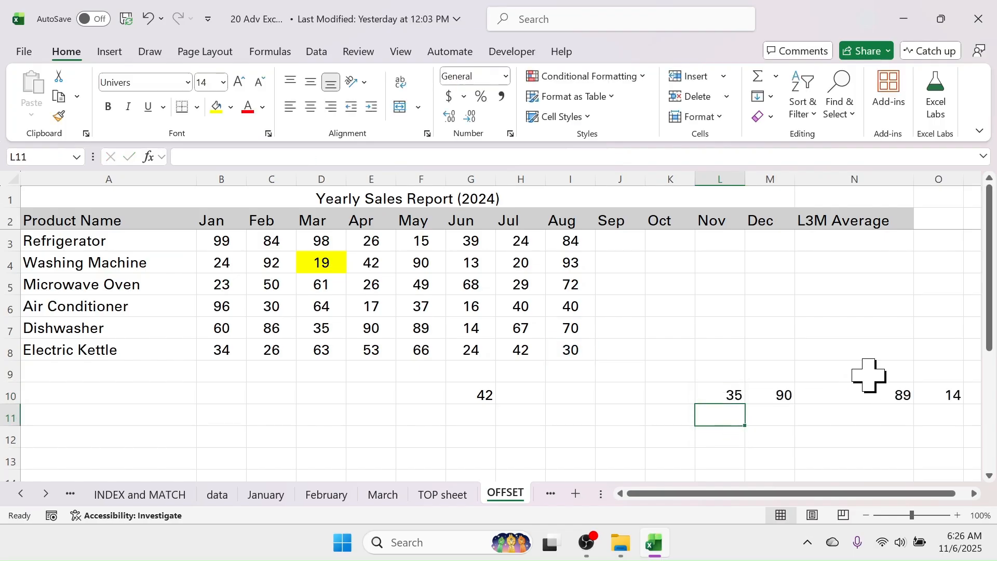
Compare the values returned in L10:O10 with the Dishwasher's March to June figures
left_click_drag(800, 494, 811, 494)
left_click(703, 392)
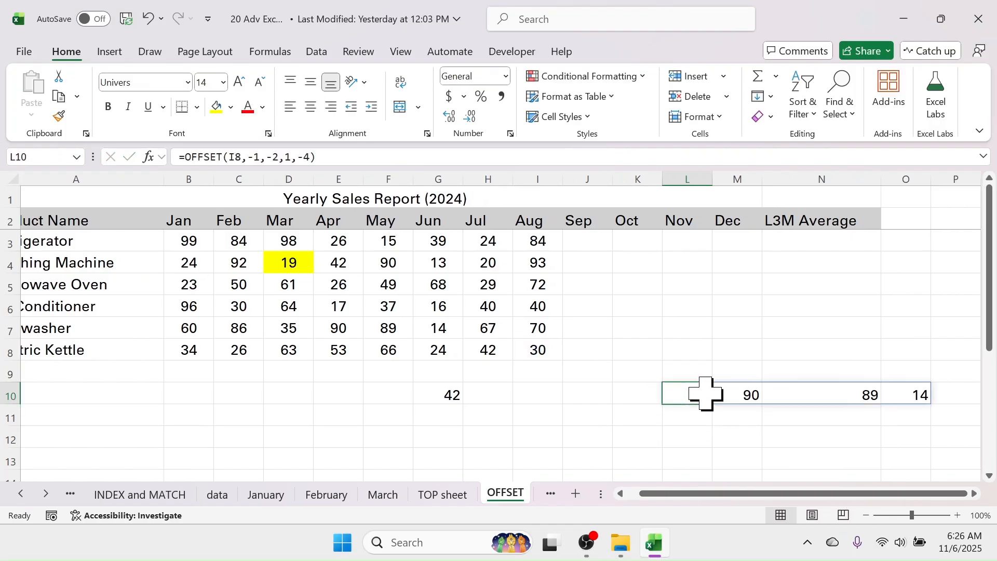
left_click(750, 393)
left_click(851, 394)
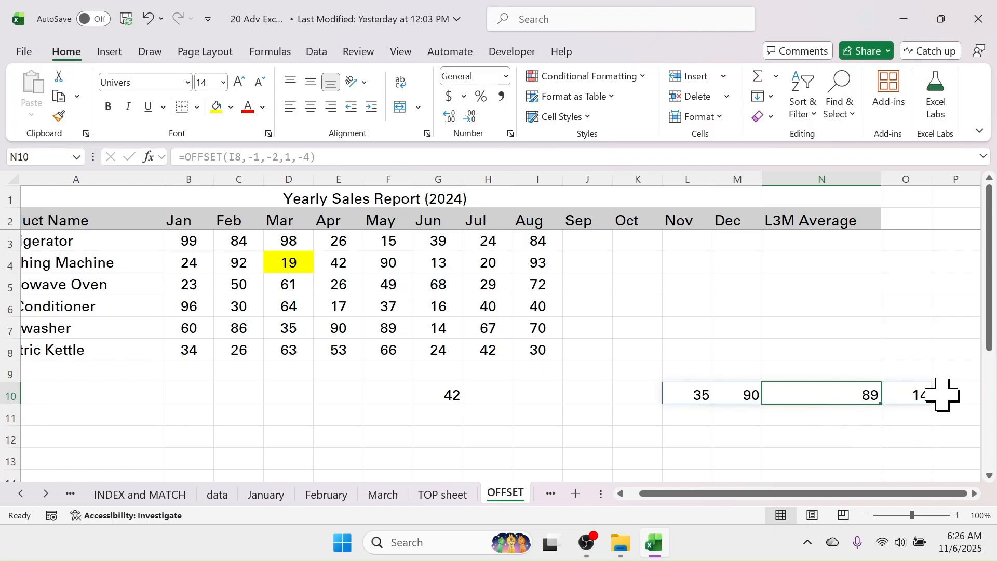
left_click(914, 394)
left_click_drag(287, 326, 430, 327)
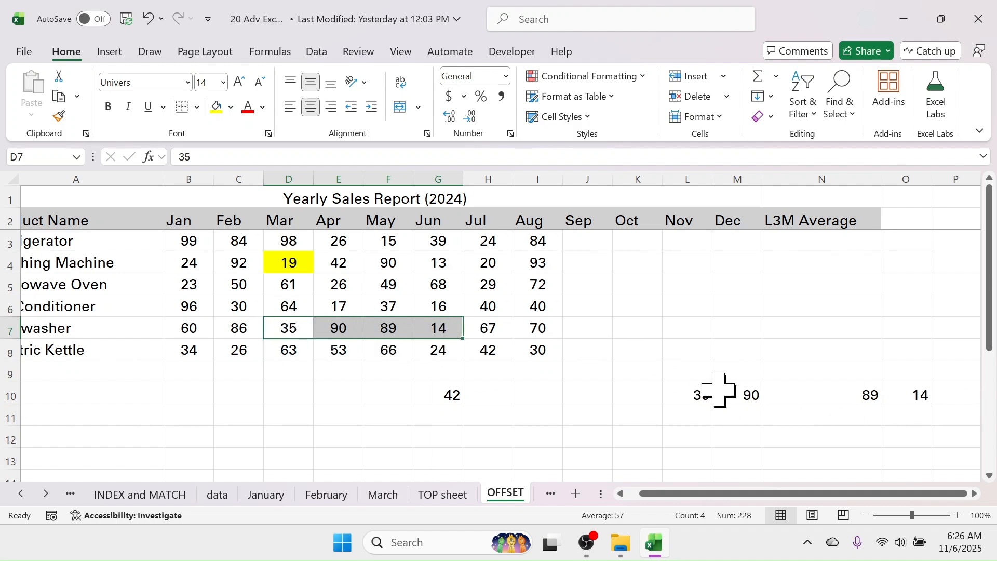
Clear the practice OFFSET formulas from row 10, from G10 through O10
left_click_drag(467, 396, 712, 393)
left_click_drag(446, 399, 921, 388)
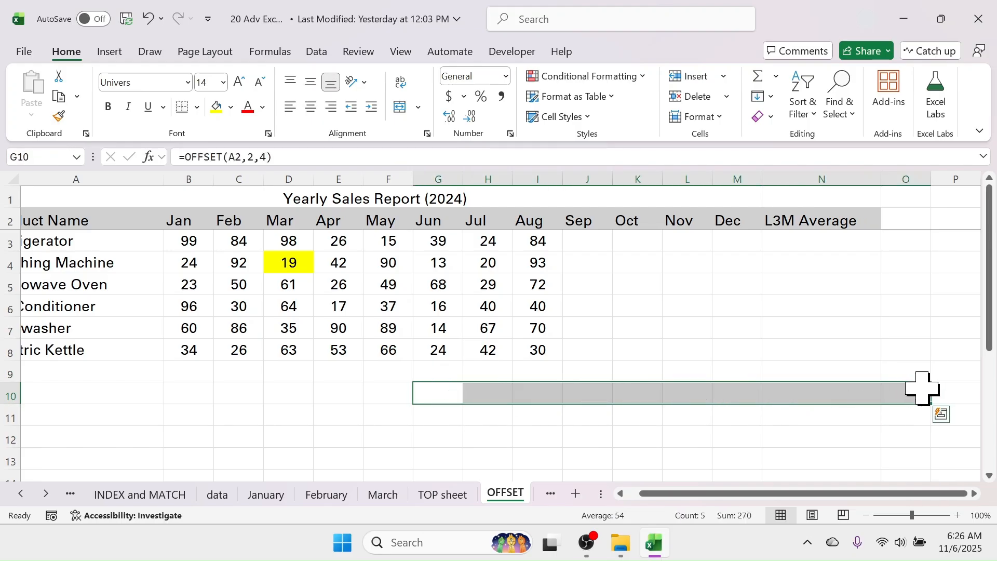
left_click(695, 438)
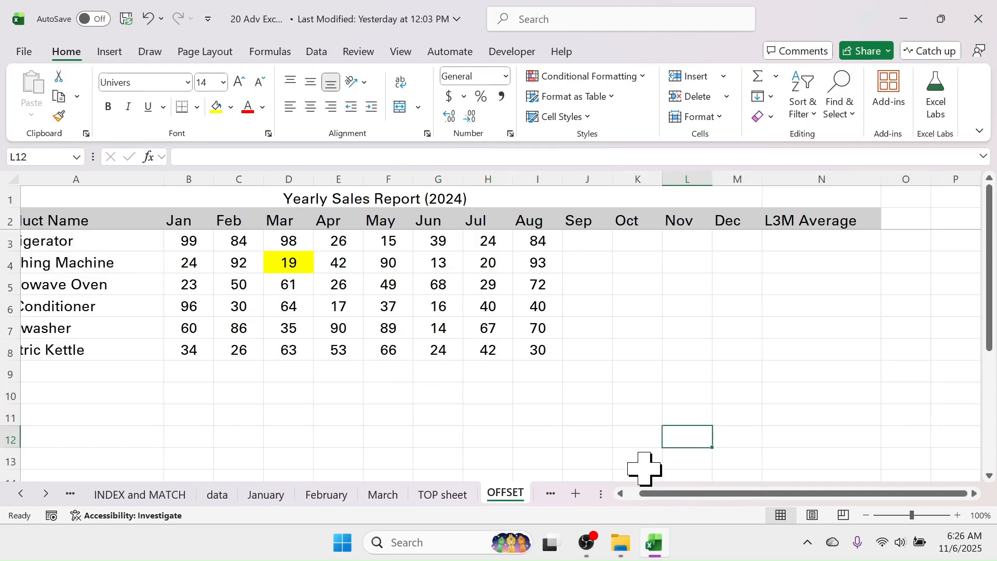
Examine the report's product names and monthly figures, and the rolling three-month ranges in the Refrigerator row that L3M Average should cover
scroll(694, 494, "left", 1)
left_click_drag(123, 220, 89, 349)
left_click_drag(216, 222, 557, 349)
left_click(781, 335)
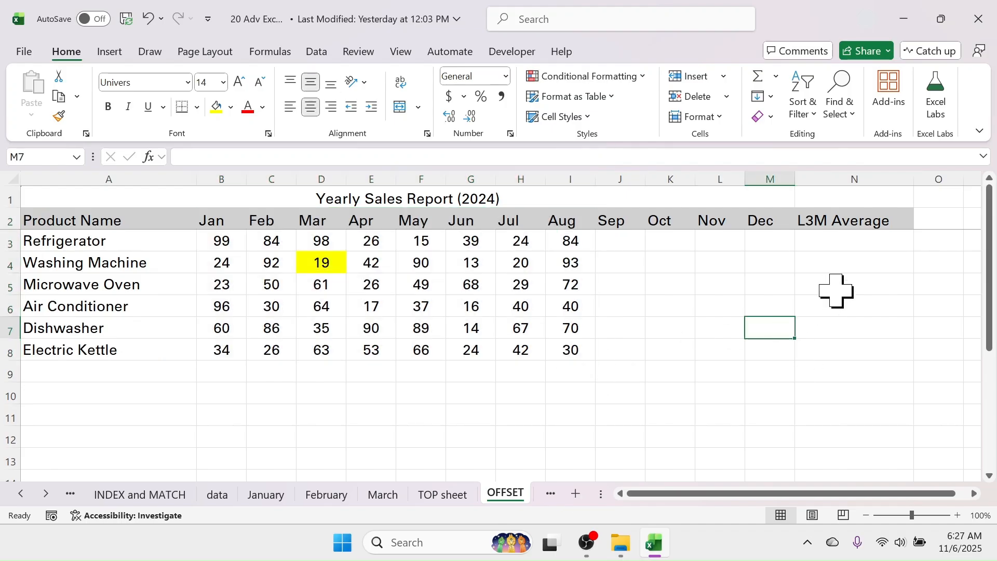
left_click(838, 243)
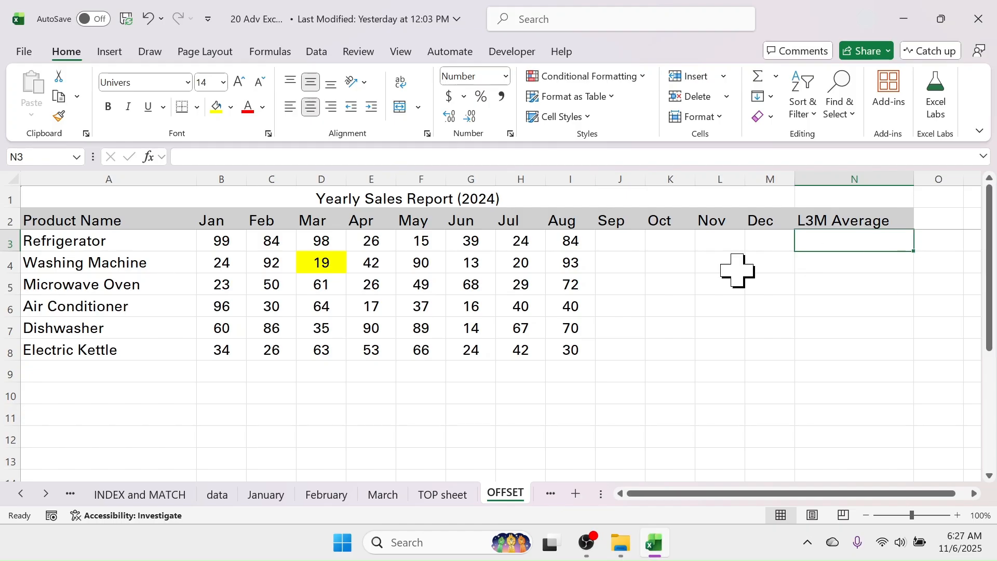
left_click_drag(474, 244, 553, 248)
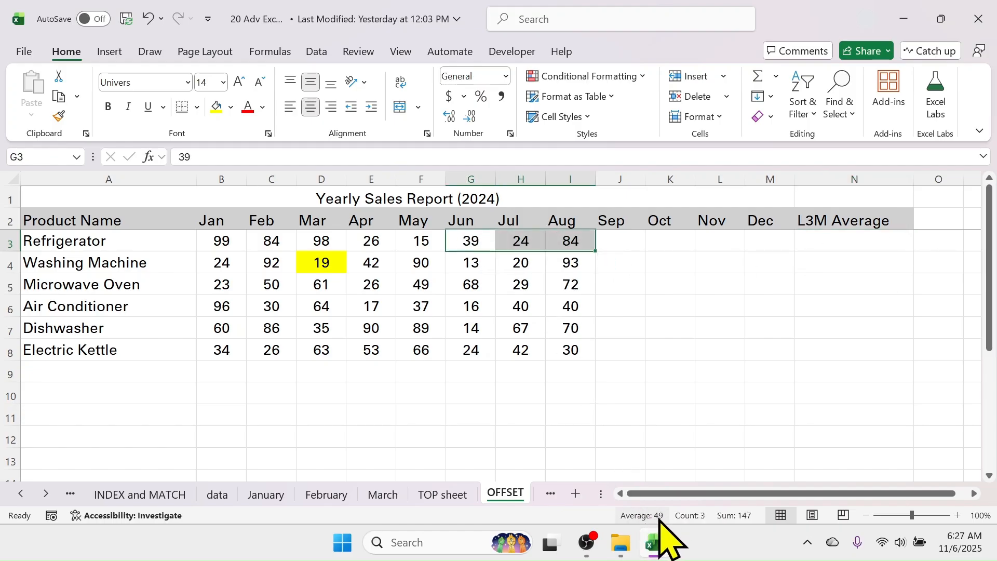
left_click(616, 240)
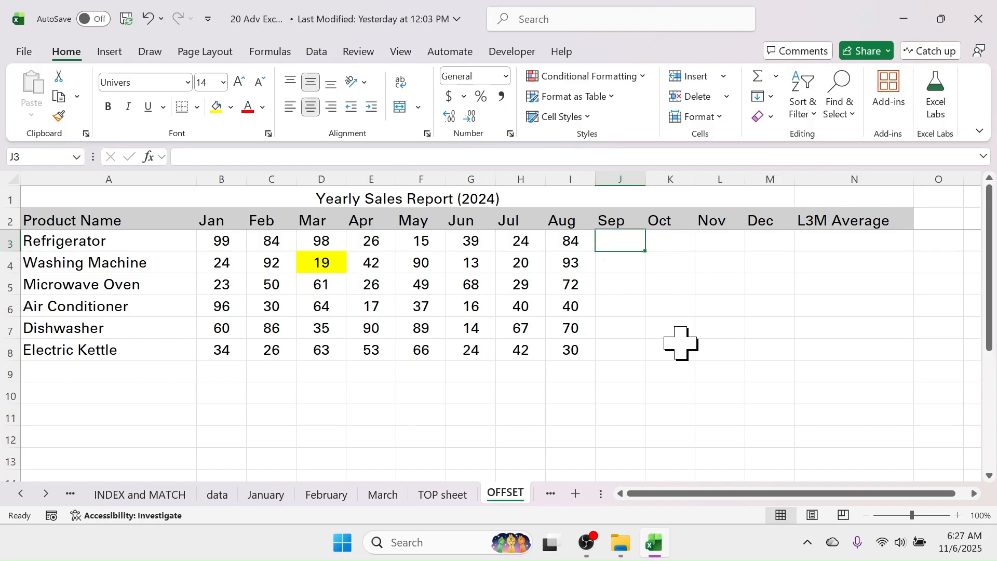
left_click_drag(527, 242, 602, 239)
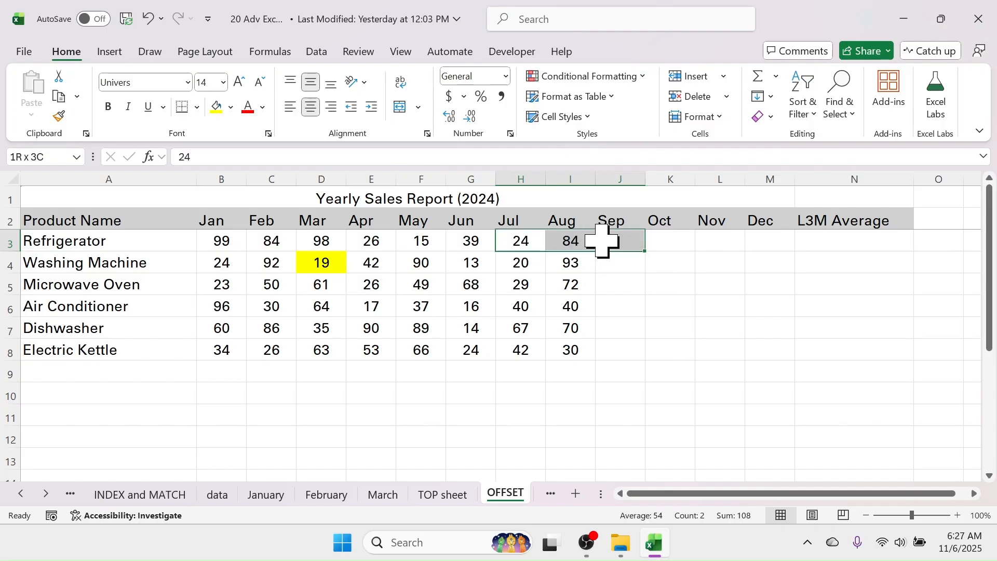
left_click(669, 244)
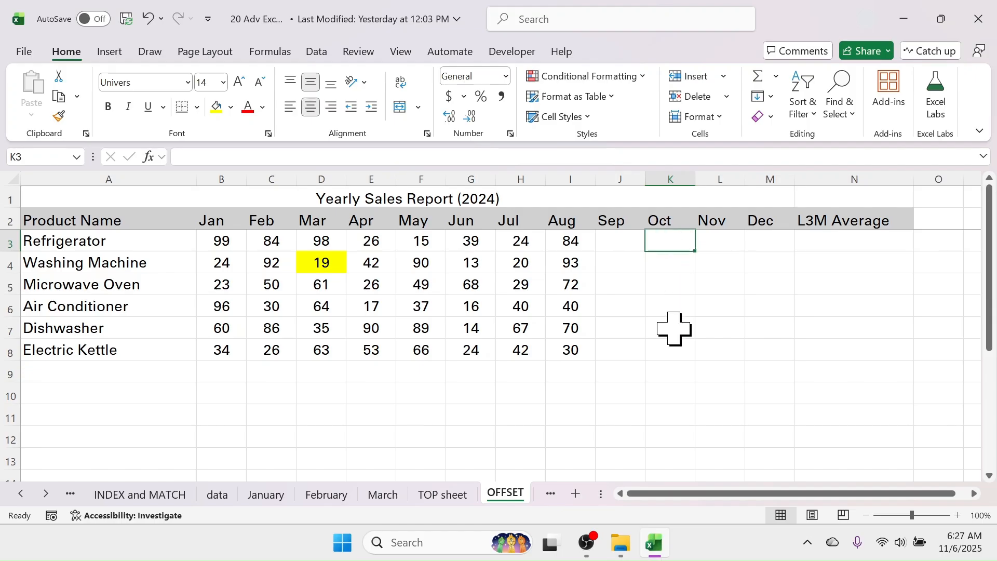
left_click_drag(571, 242, 657, 247)
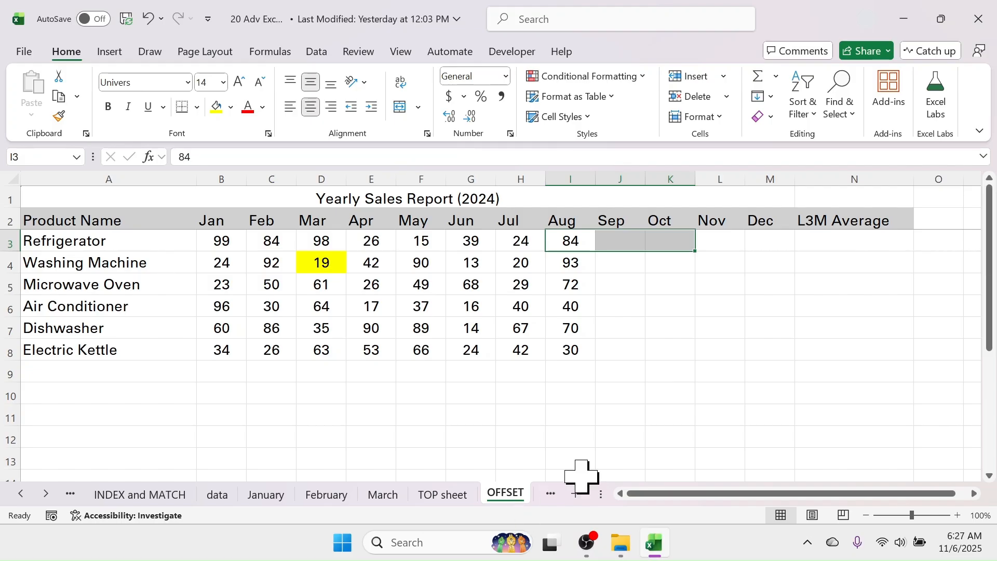
Start an OFFSET formula in N3 with A2 as the reference and a row offset of 1
left_click(849, 242)
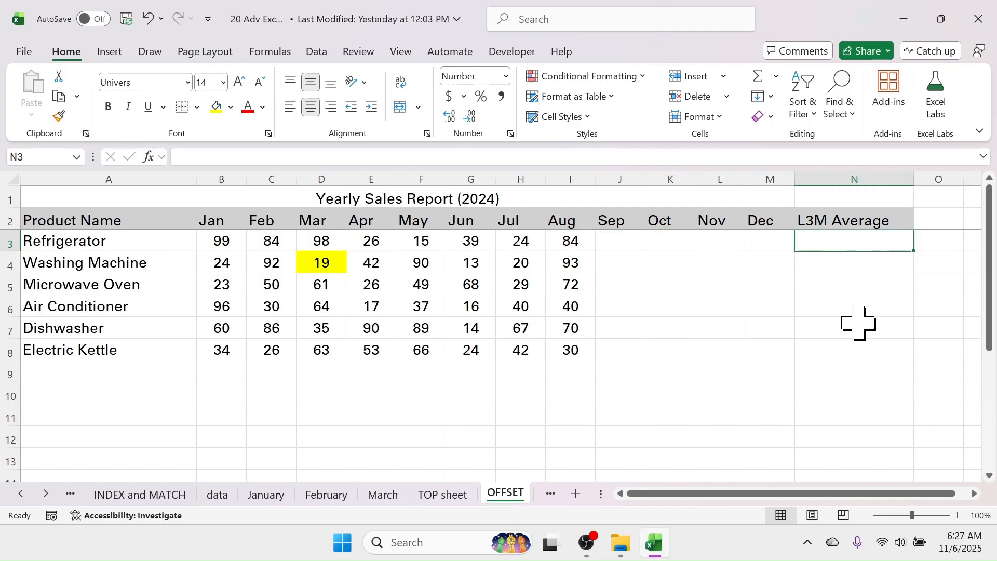
type("=OFFSET(")
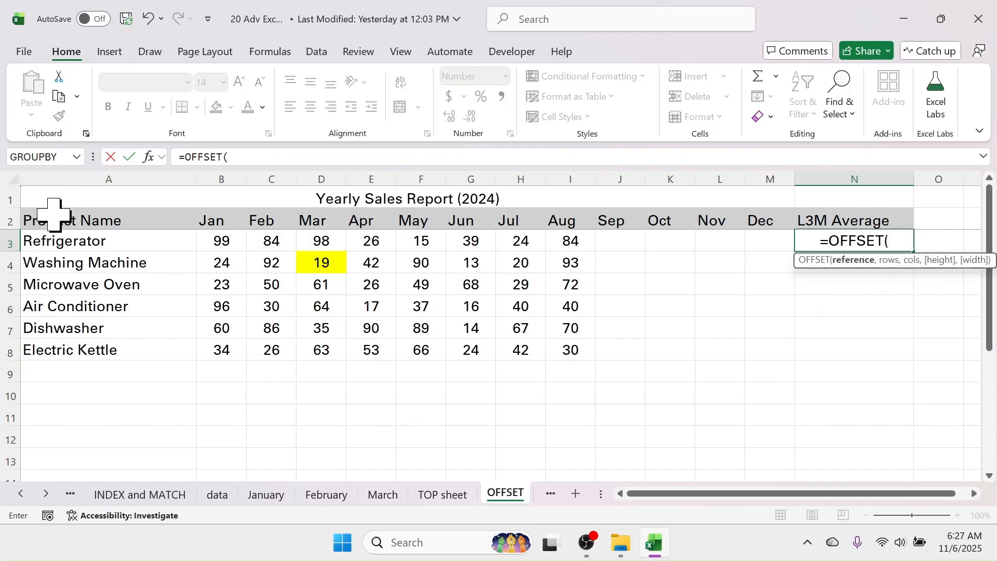
left_click(73, 219)
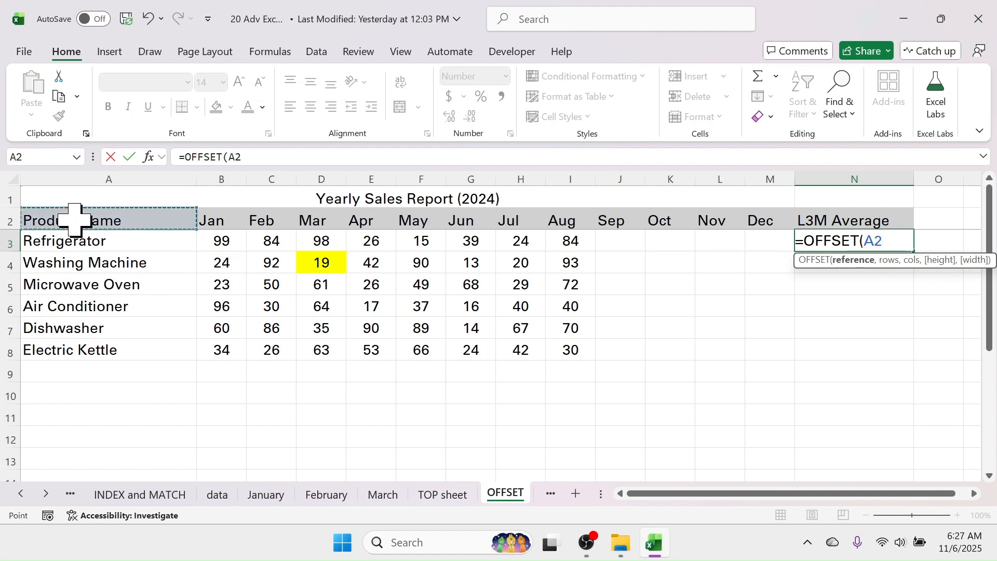
type(",1")
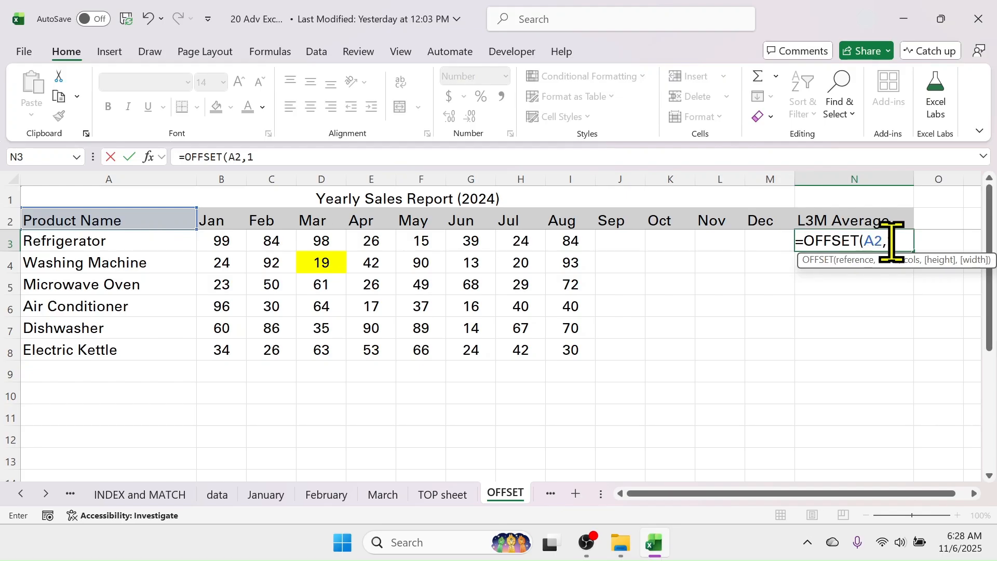
type(",")
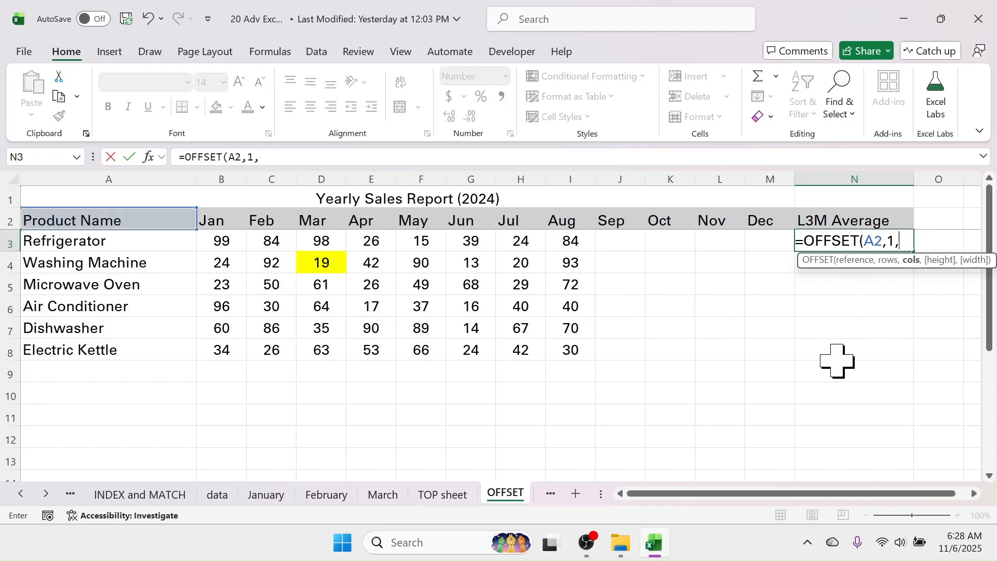
Complete N3's formula with COUNTA(B3:M3) as the column offset, a height of 1 and a width of -3
type("COUNTA")
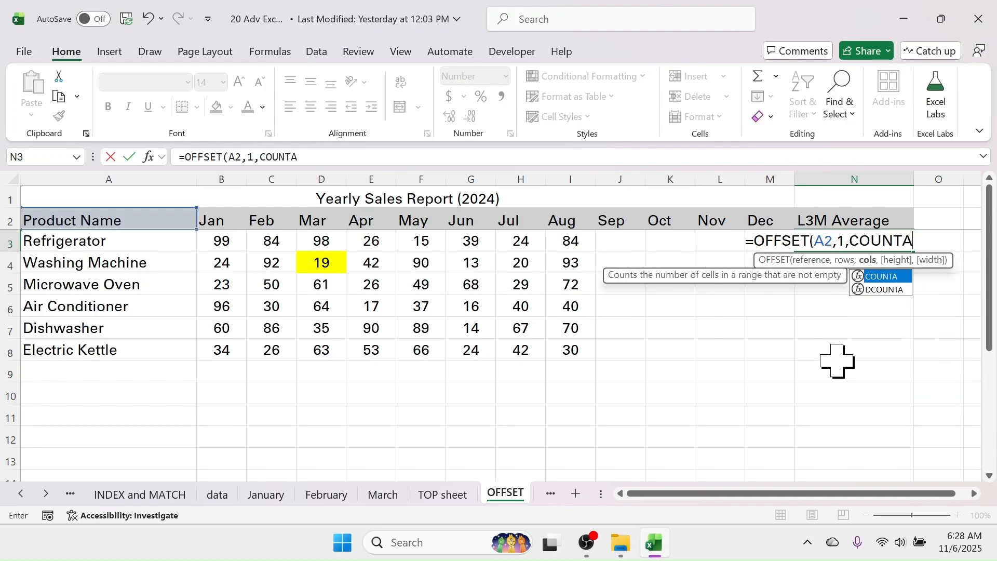
type("(")
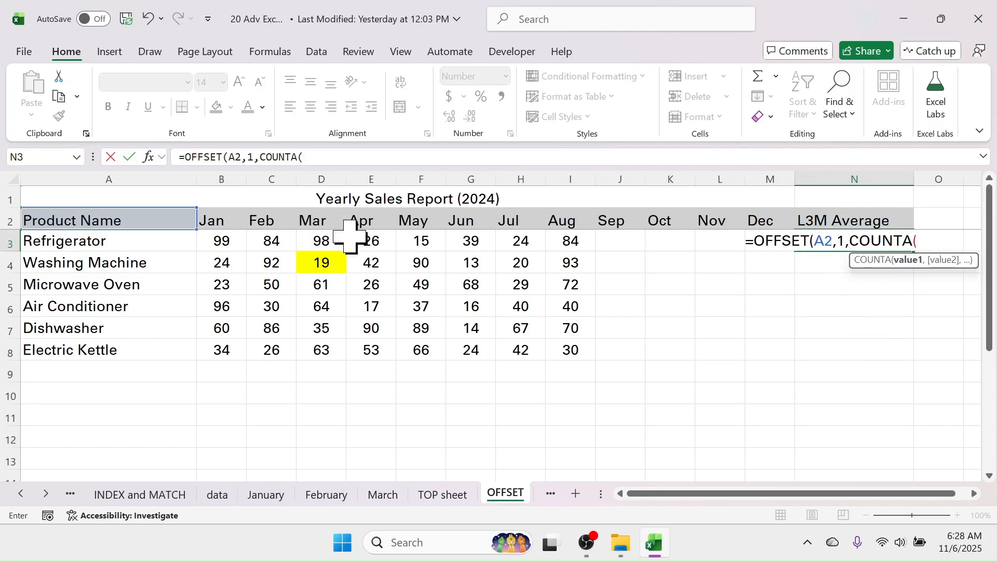
left_click(221, 244)
left_click_drag(221, 244, 764, 249)
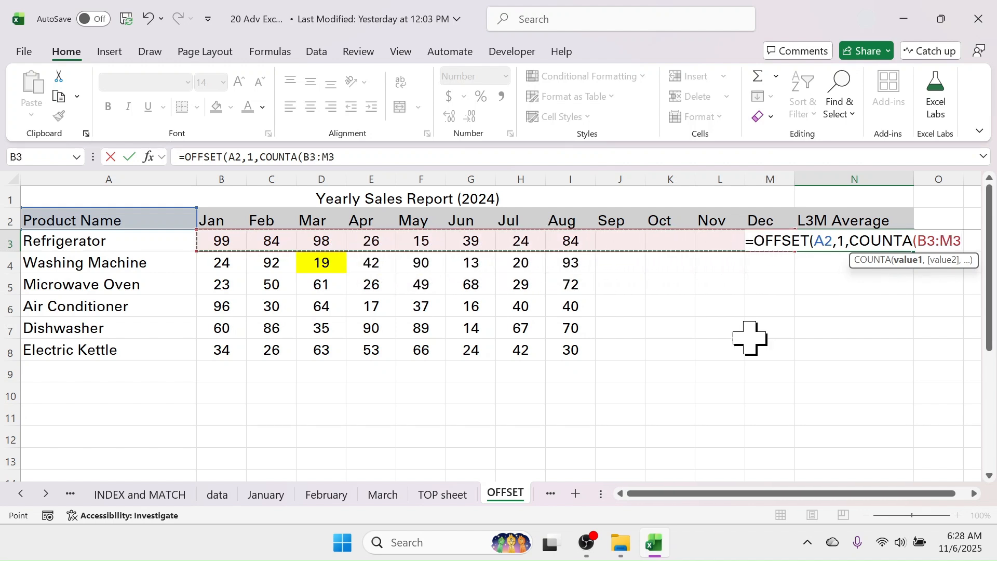
type(")")
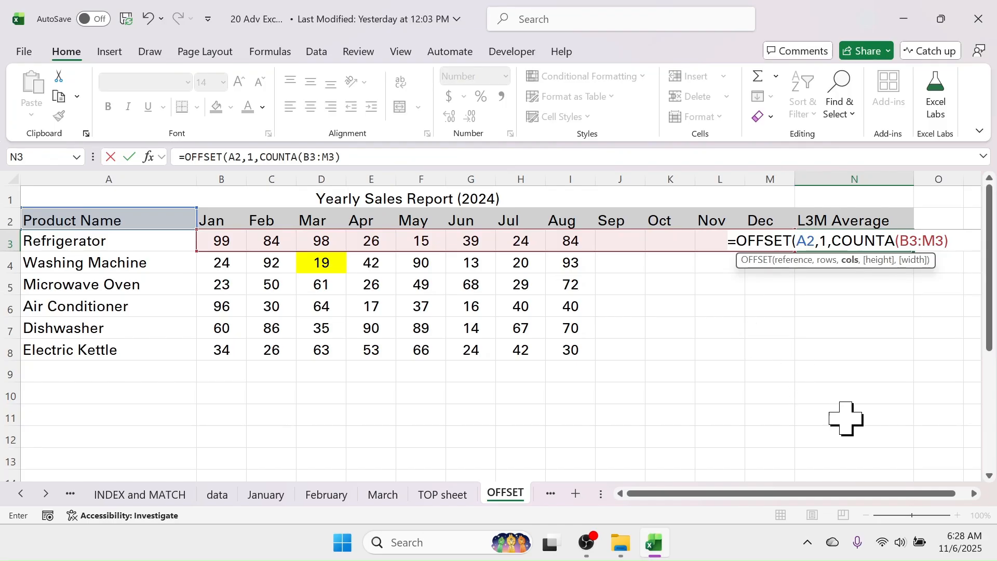
type(",1,-3)")
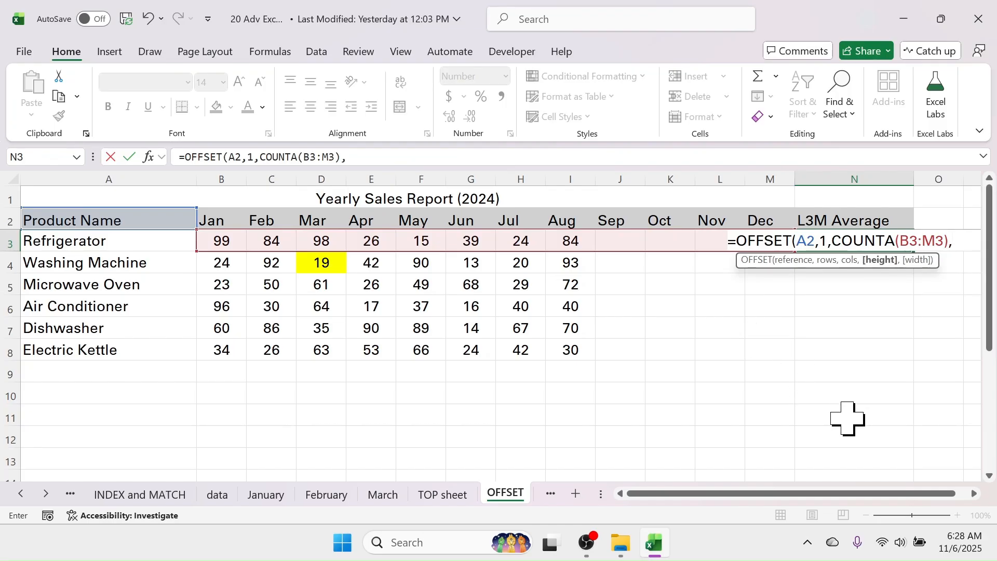
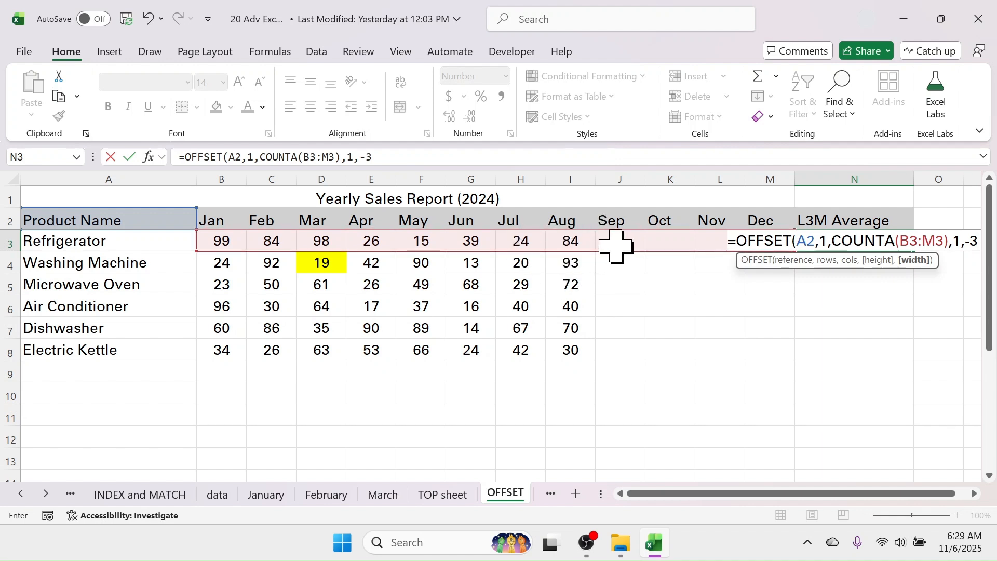
type(")")
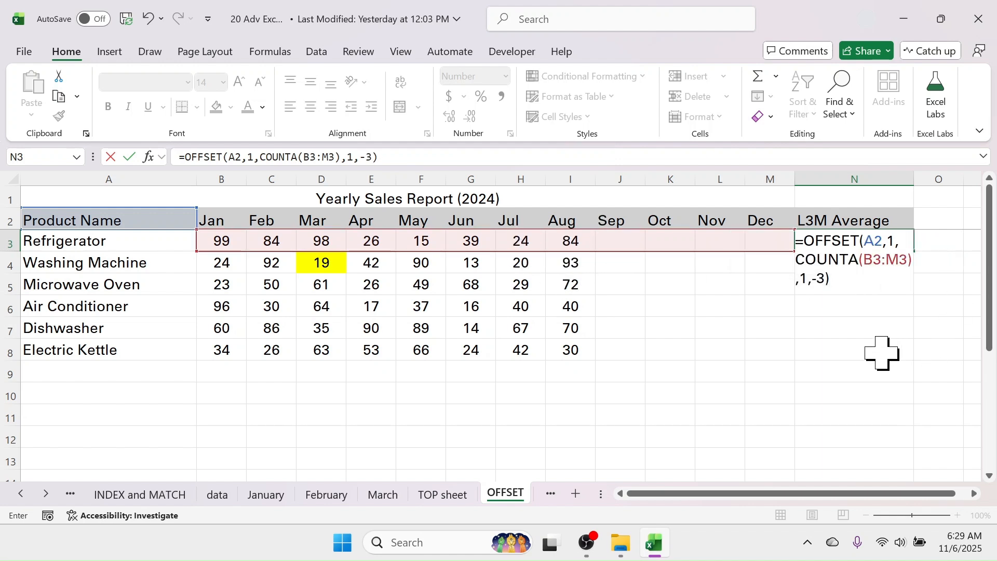
key("Return")
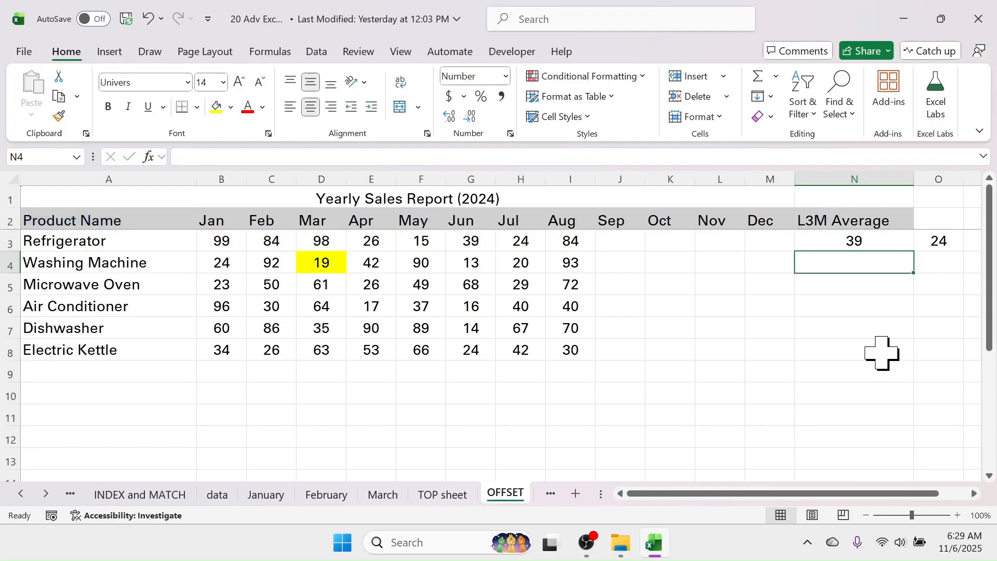
Compare the values returned in N3:P3 with the Refrigerator's June to August figures
left_click(845, 495)
left_click_drag(846, 498, 902, 516)
left_click(763, 240)
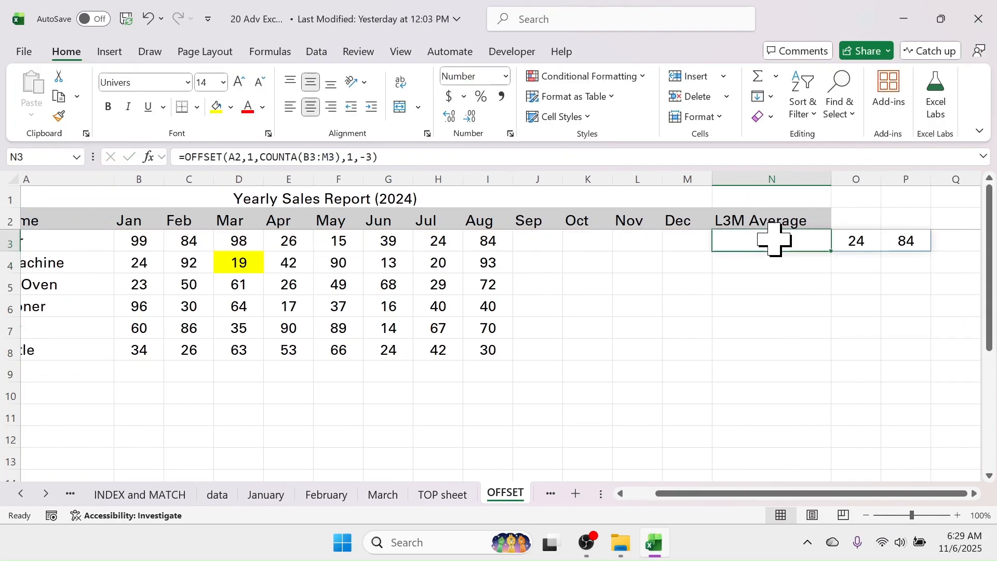
left_click(912, 241)
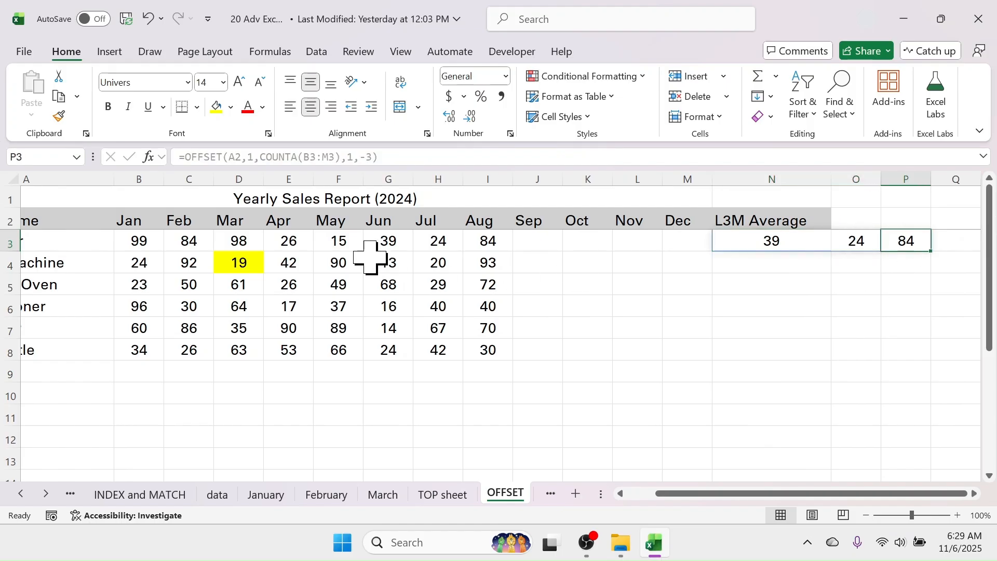
left_click(392, 238)
left_click_drag(392, 238, 480, 240)
Enter 55 as the Refrigerator's September sales in J3 and compare N3:P3 with its July to September figures
scroll(976, 514, "right", 3)
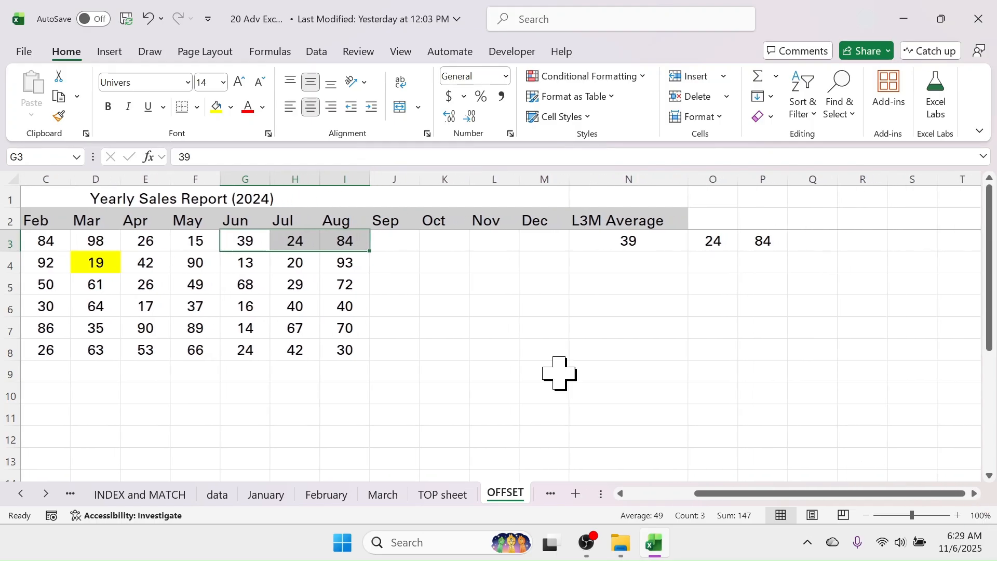
left_click(388, 243)
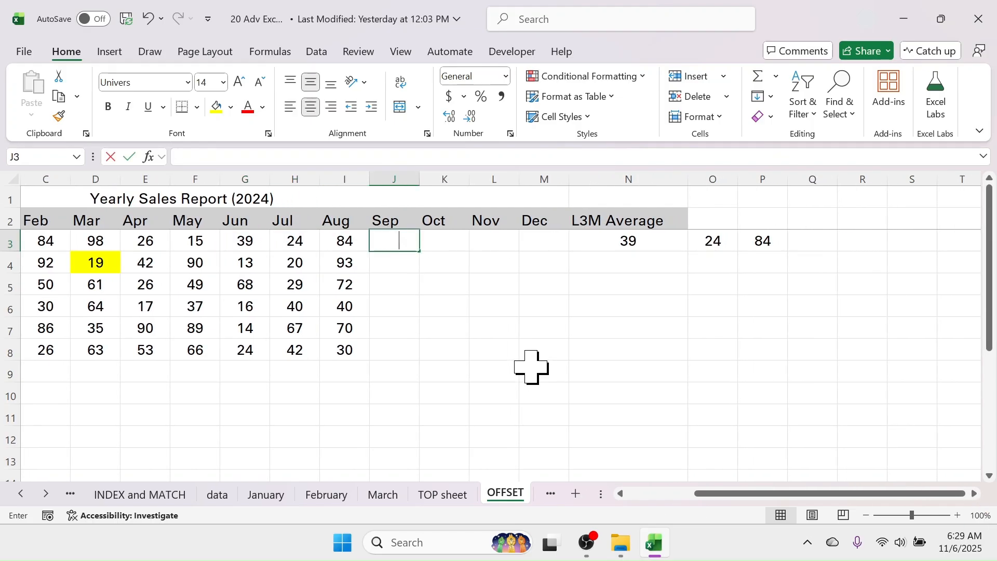
type("55")
key("Return")
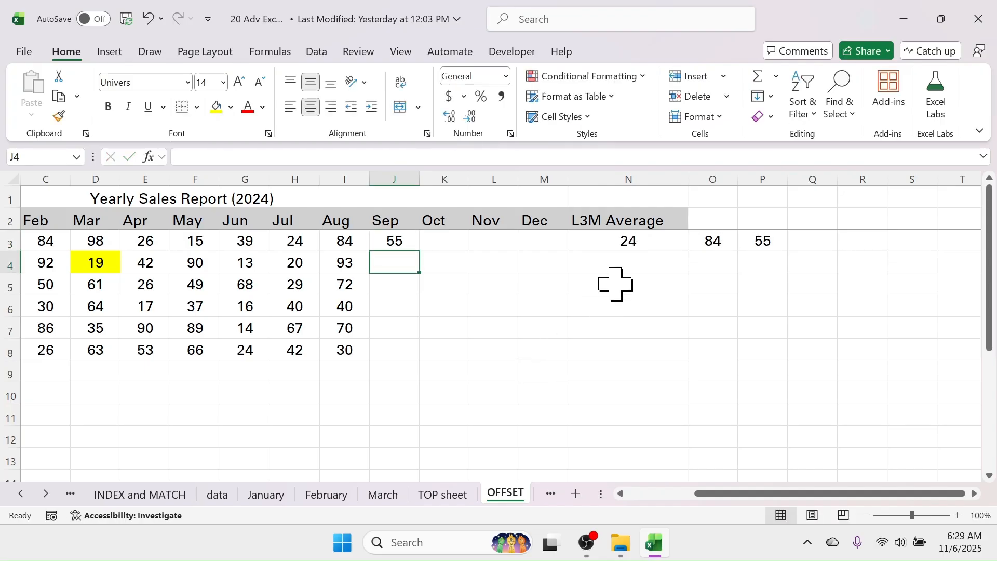
left_click(637, 242)
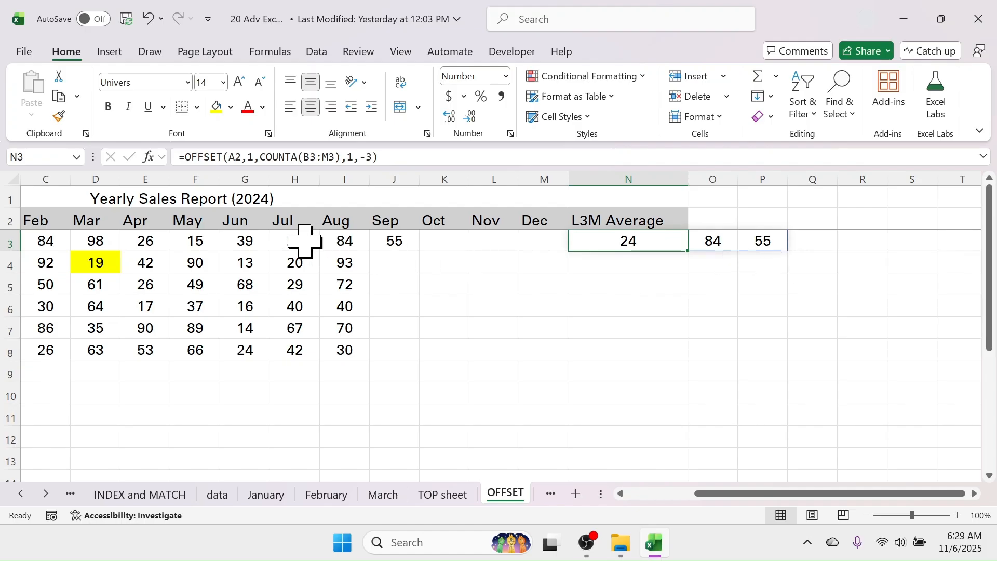
left_click(299, 242)
left_click(344, 242)
left_click(394, 241)
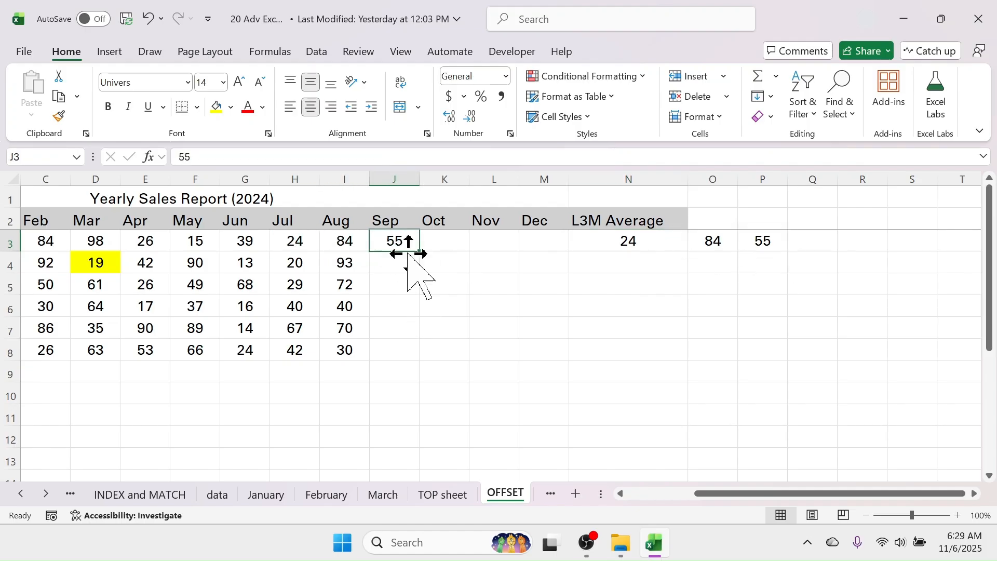
Clear the Refrigerator's September figure and compare N3:P3 with its June to August figures
key("Delete")
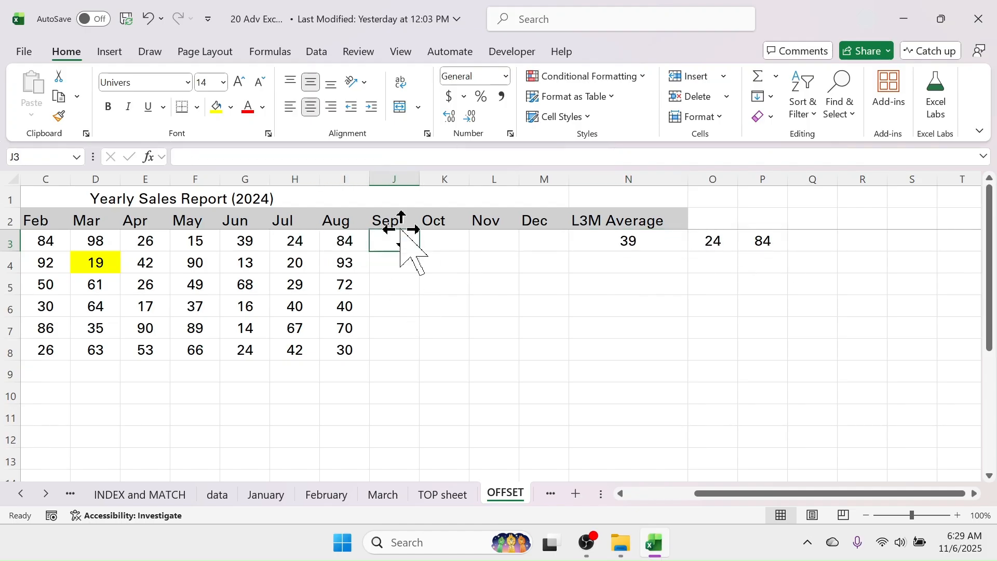
left_click(250, 244)
left_click(281, 242)
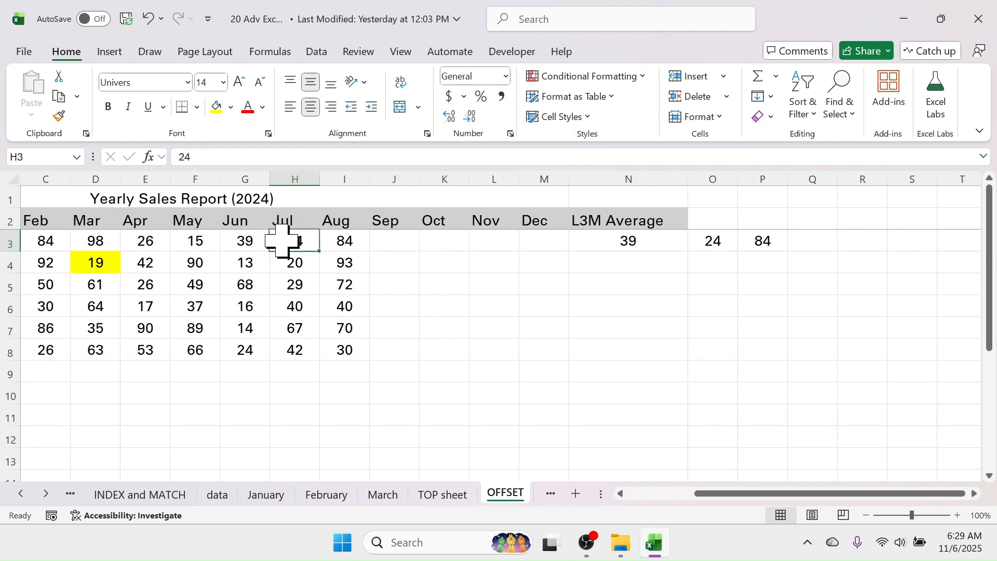
left_click(332, 241)
left_click(616, 243)
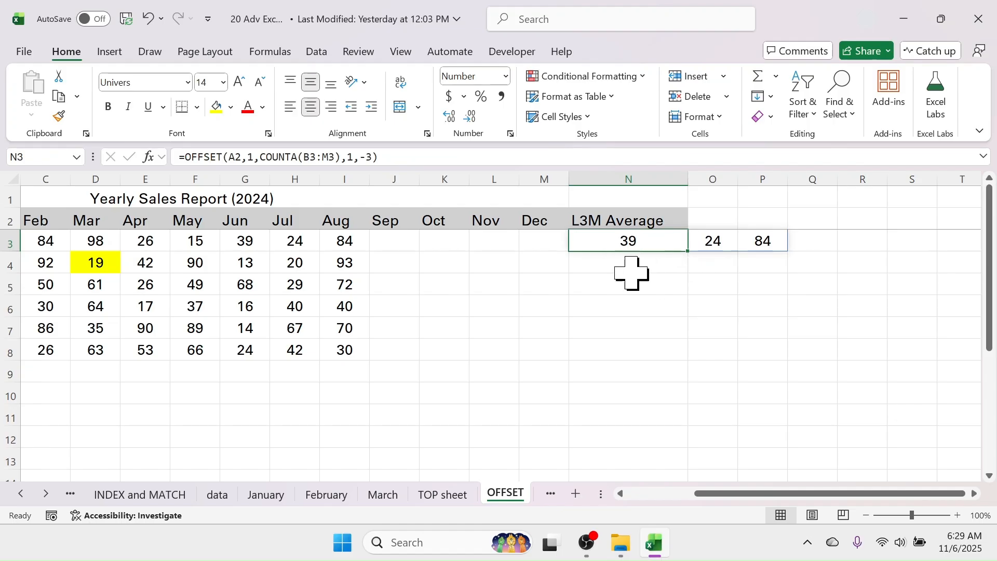
Wrap N3's OFFSET formula in AVERAGE and check the result against the average of the Refrigerator's June to August figures
double_click(655, 239)
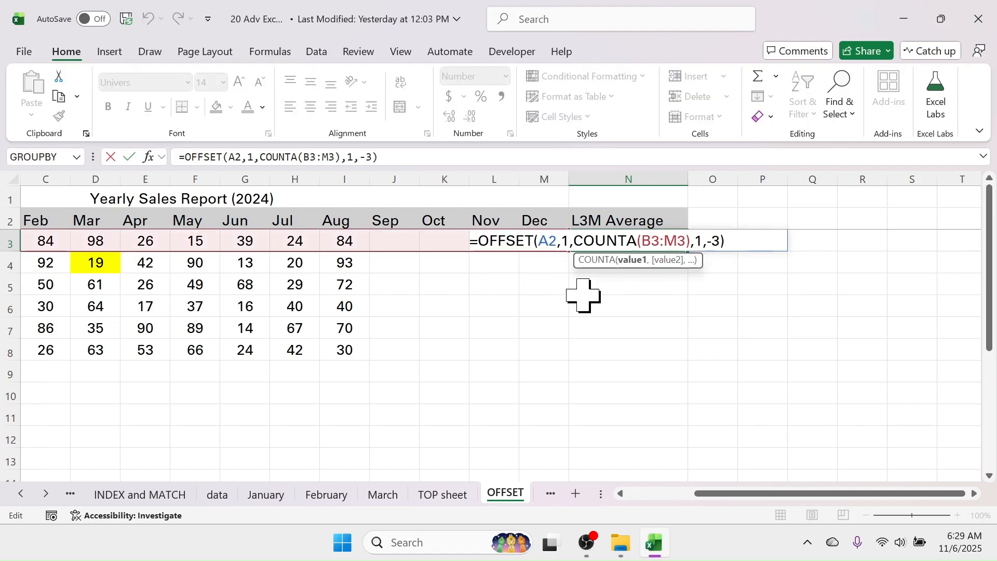
left_click(480, 239)
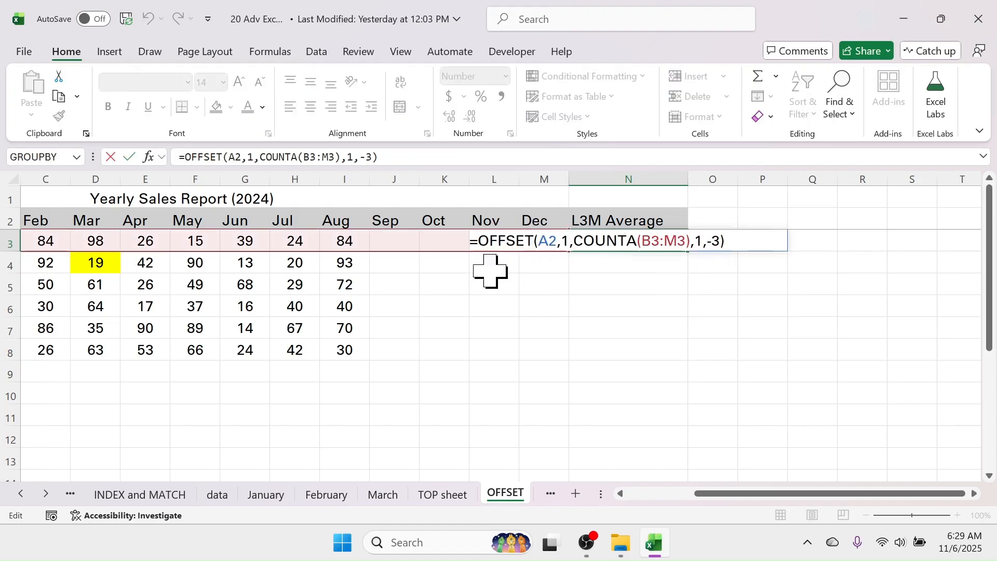
type("AVERAG")
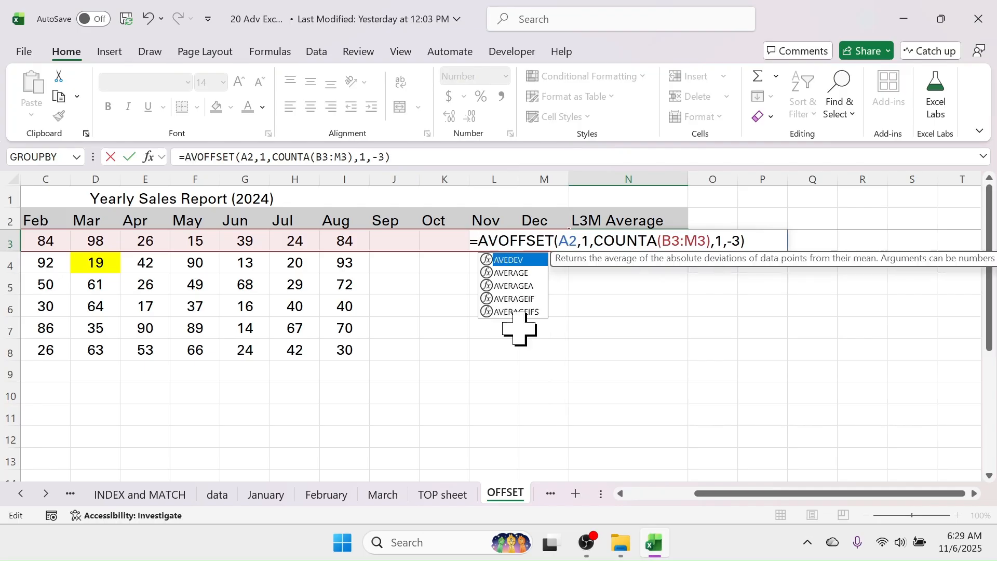
type("E")
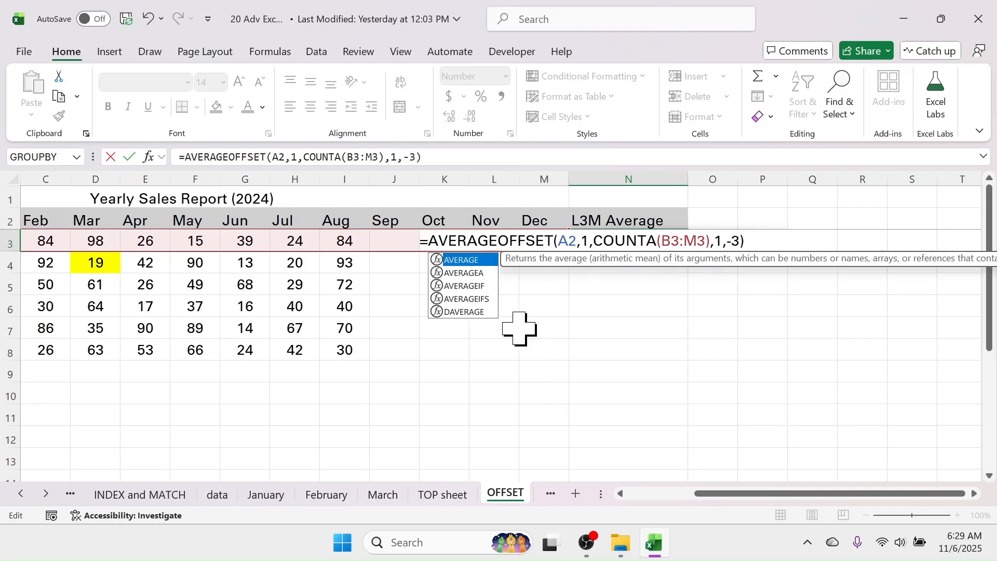
type("(")
left_click(767, 244)
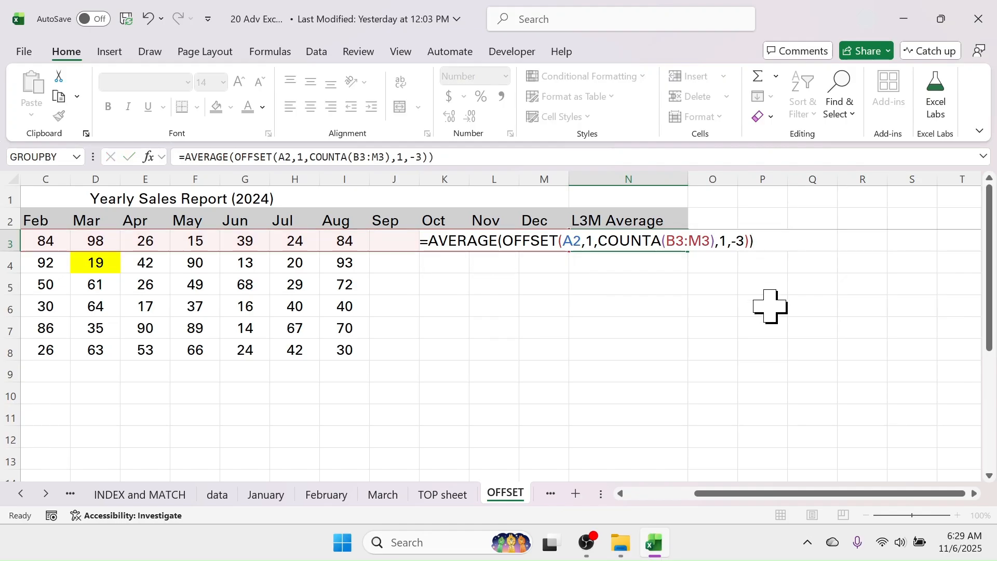
key("Return")
left_click(627, 240)
left_click_drag(756, 493, 676, 511)
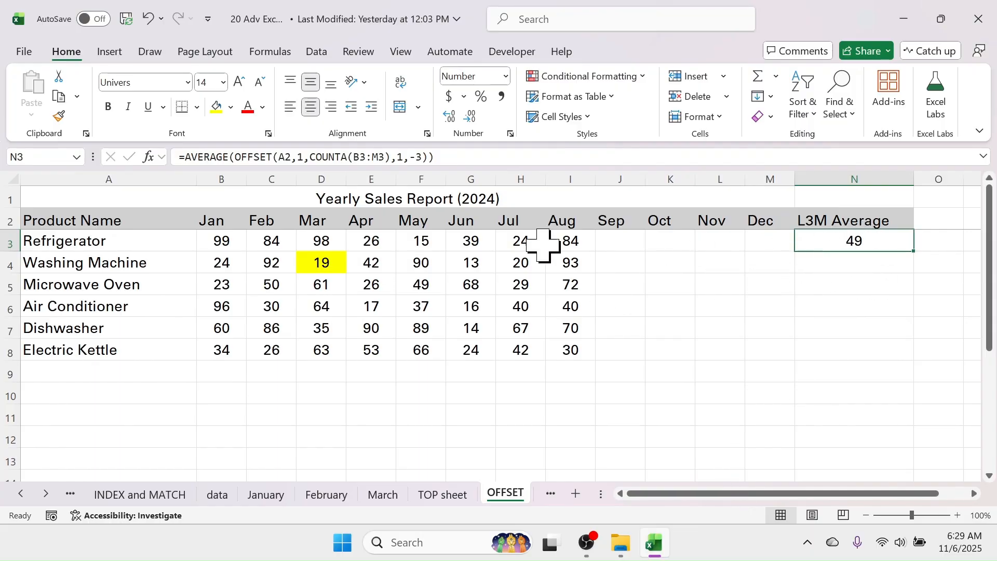
left_click_drag(478, 241, 571, 243)
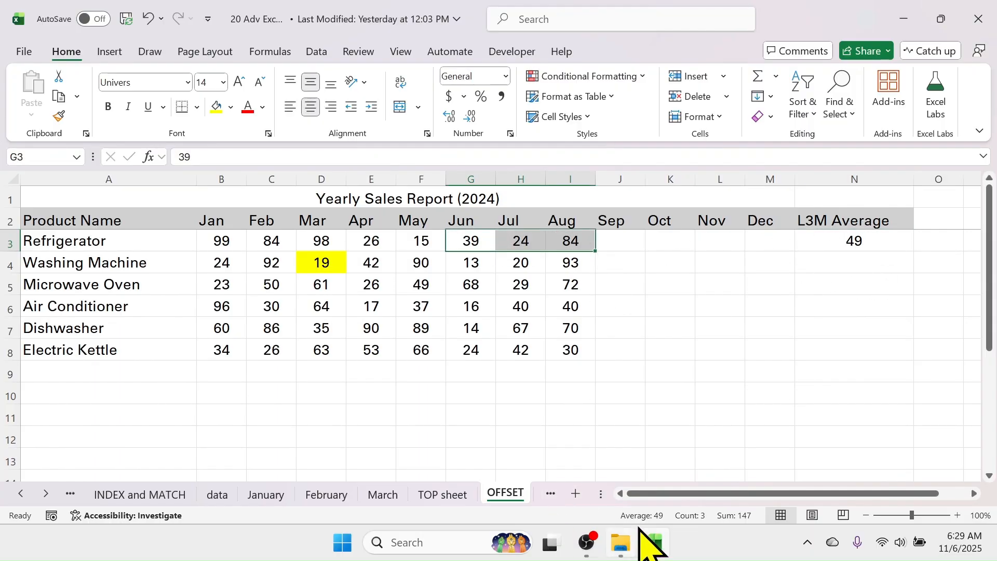
Enter 60 as the Refrigerator's September sales, check its L3M Average, and fill the formula from N3 down to N8
left_click(623, 244)
type("60")
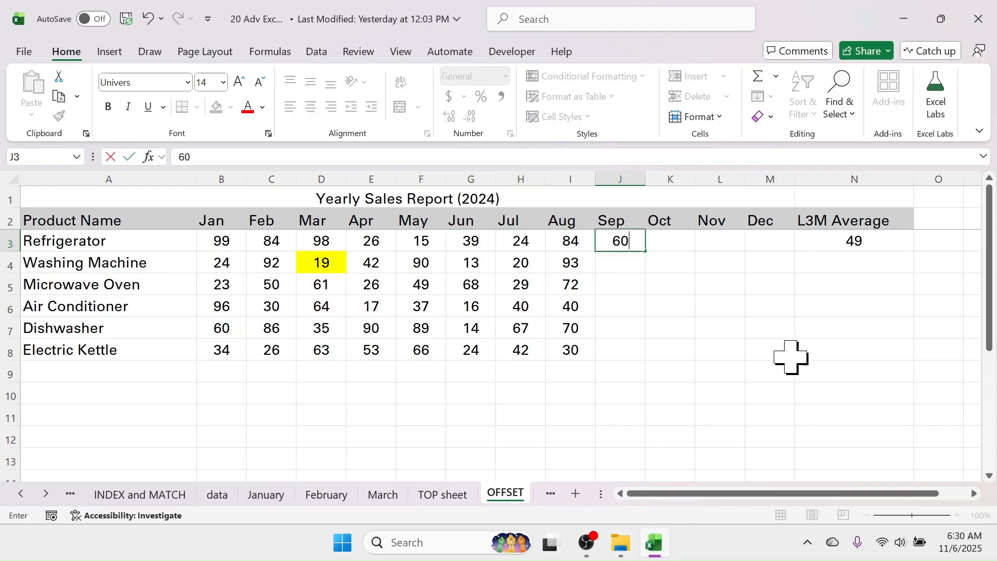
key("Return")
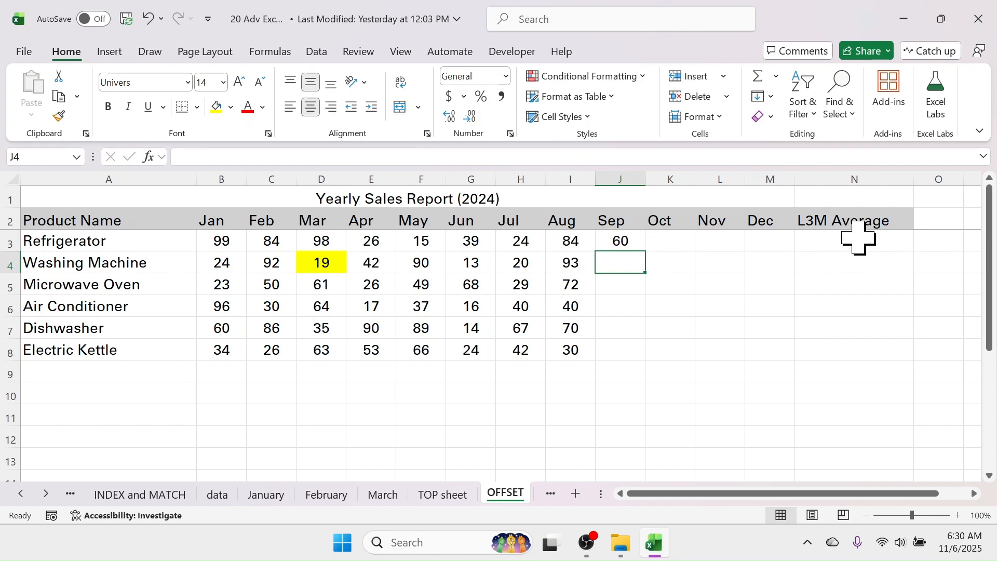
left_click(824, 244)
left_click_drag(519, 241, 623, 243)
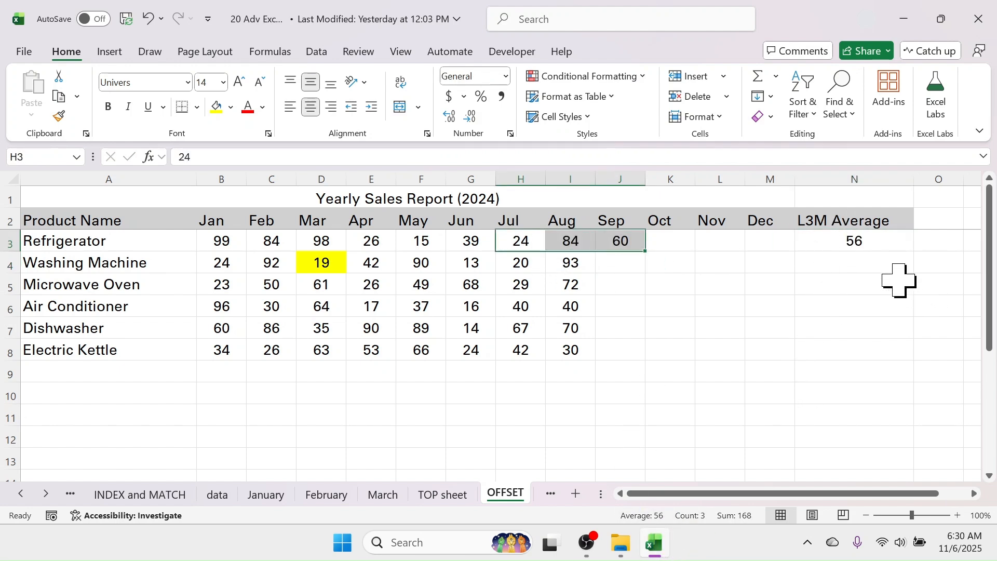
left_click(868, 242)
left_click_drag(919, 256, 910, 353)
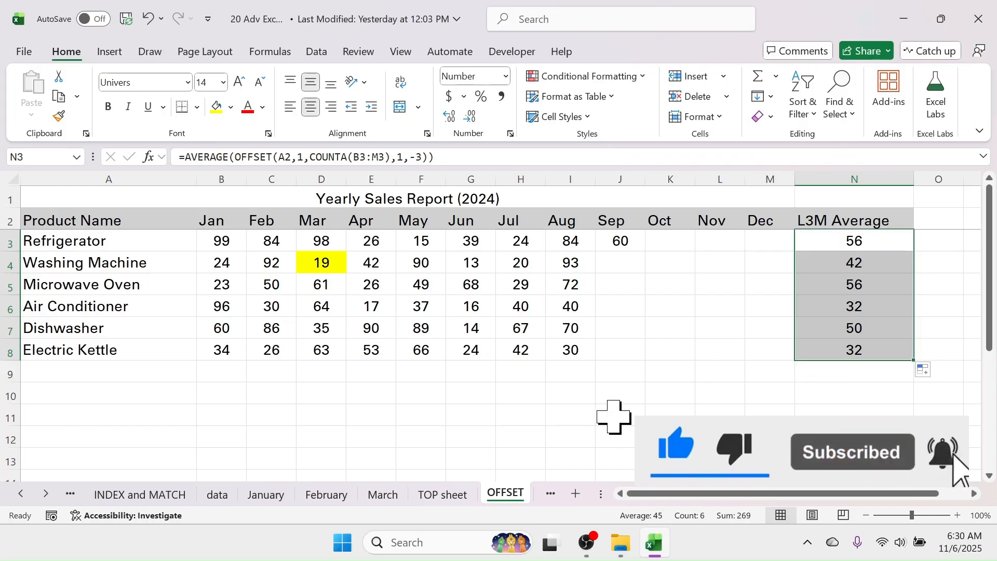
Open the SUMPRODUCT sheet and examine the fruit names, per-KG prices, January to June unit sales and the Sales Value row
left_click(45, 493)
left_click(483, 494)
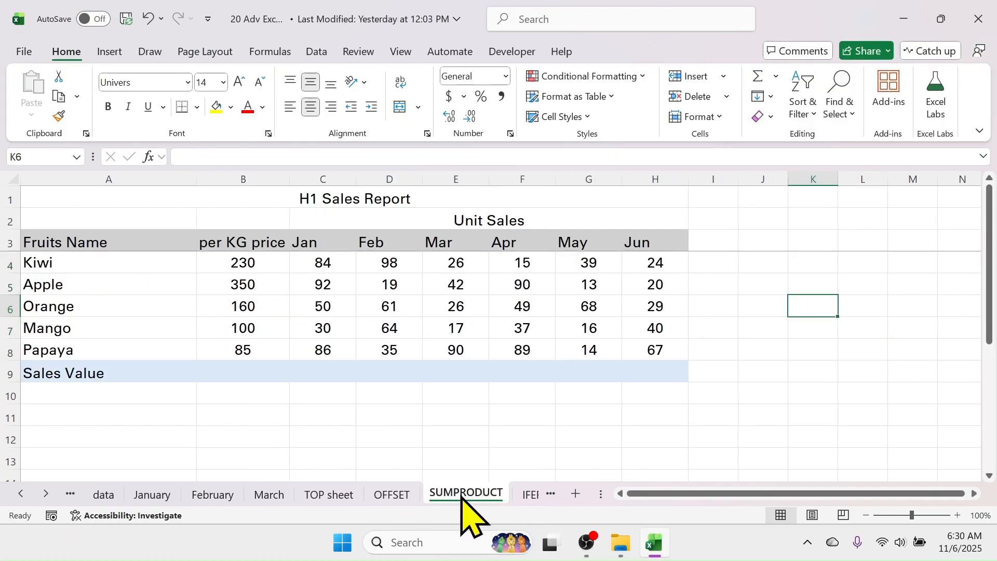
left_click_drag(89, 245, 84, 369)
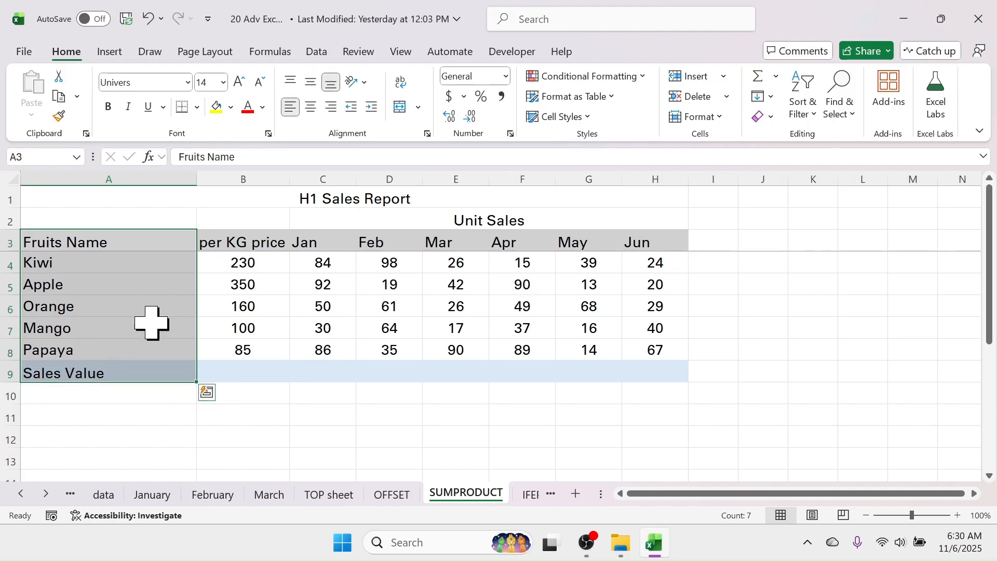
left_click(242, 244, "ctrl")
left_click_drag(242, 244, 236, 350)
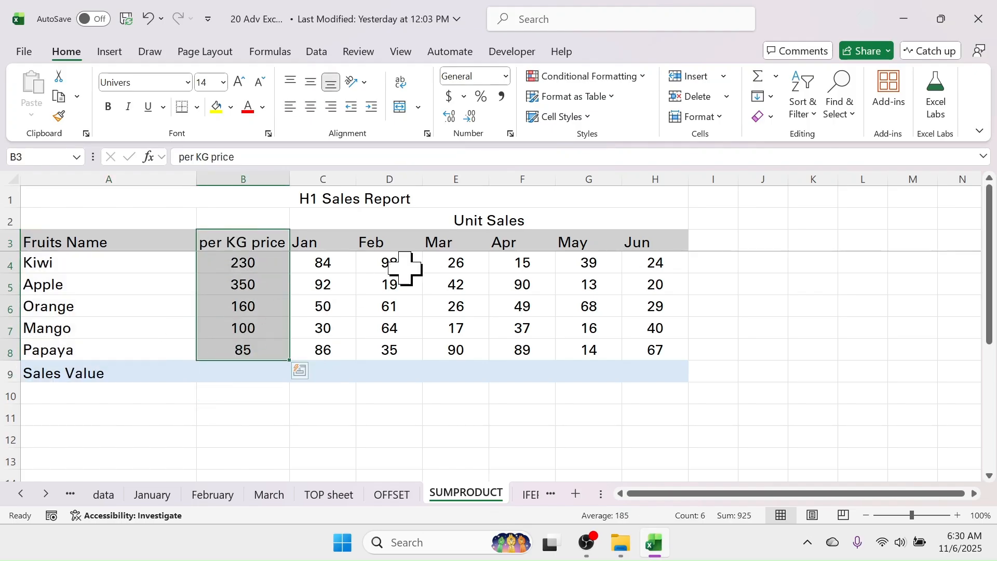
left_click_drag(327, 240, 644, 344)
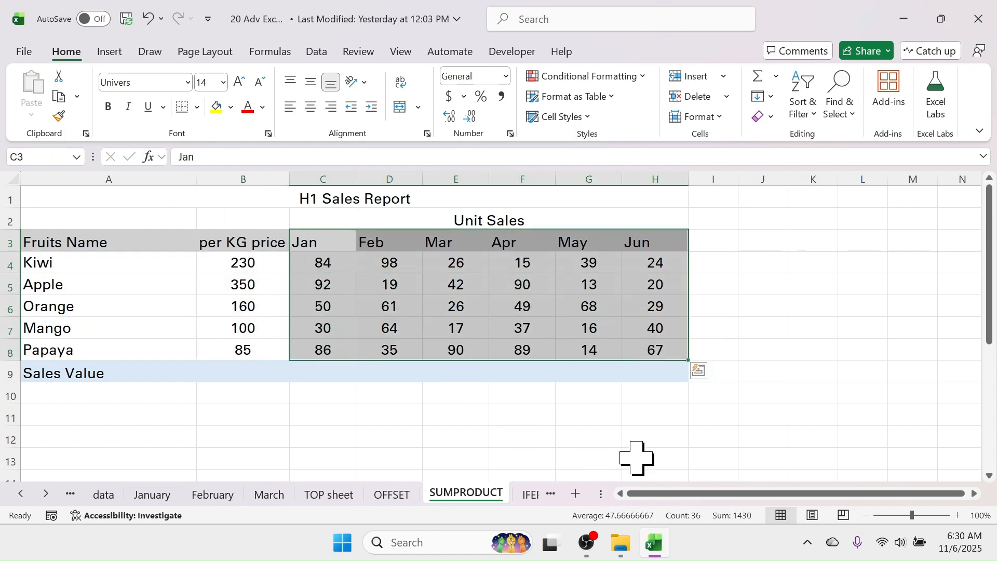
left_click(72, 381, "ctrl")
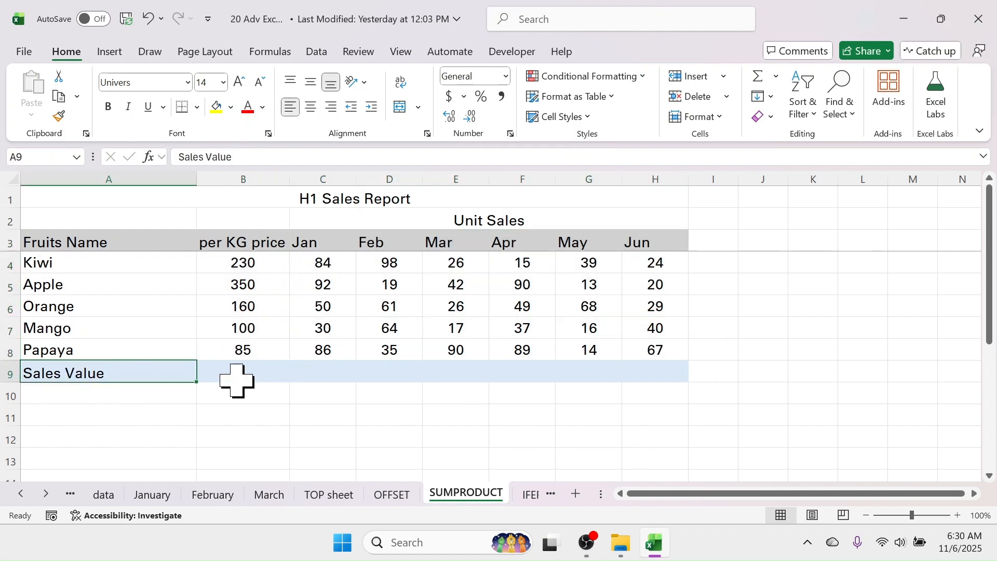
left_click(8, 373)
left_click(389, 414)
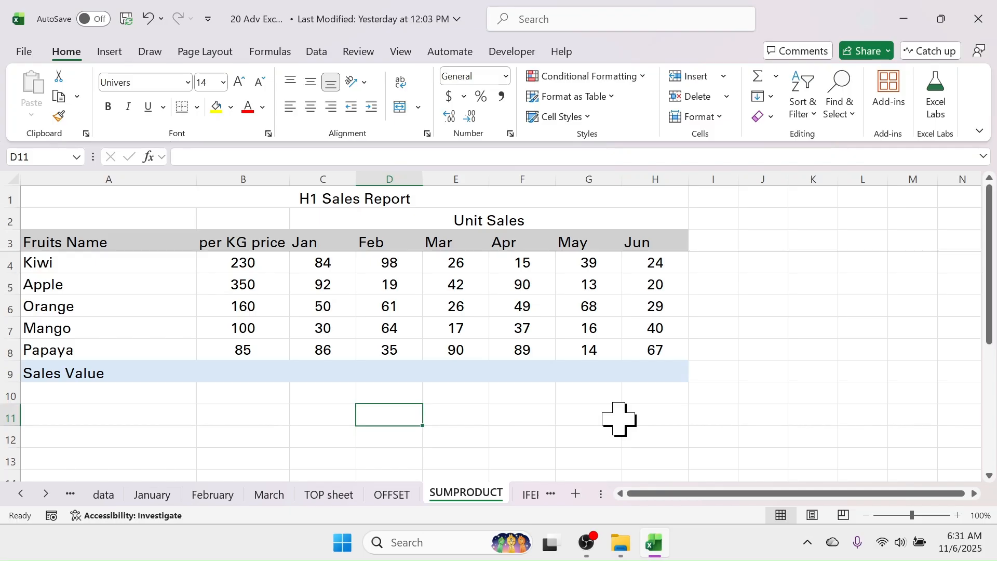
left_click(456, 397)
Start a SUMPRODUCT formula in C9 with the per-KG prices $B$4:$B$8 as an absolute first array
left_click(337, 378)
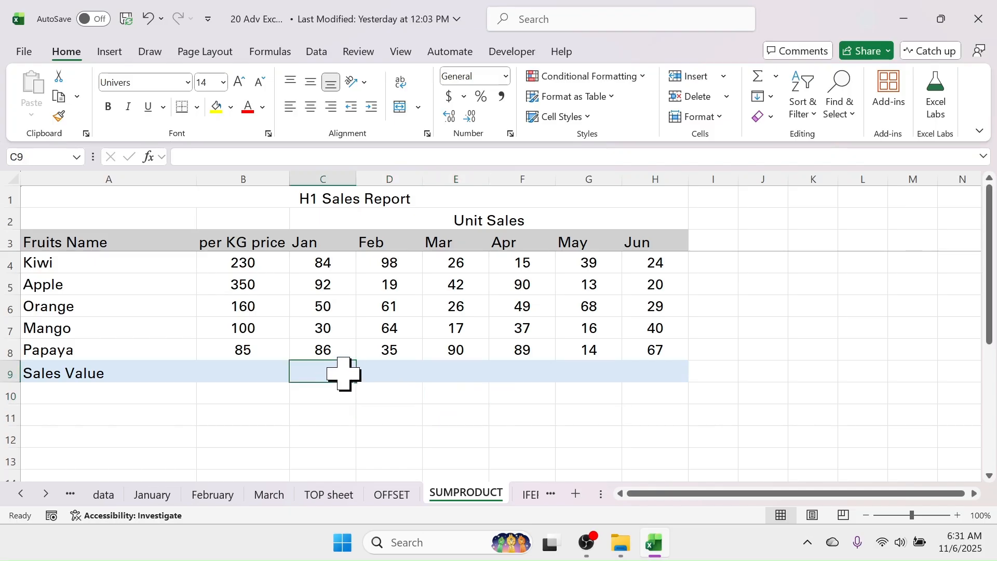
type("=")
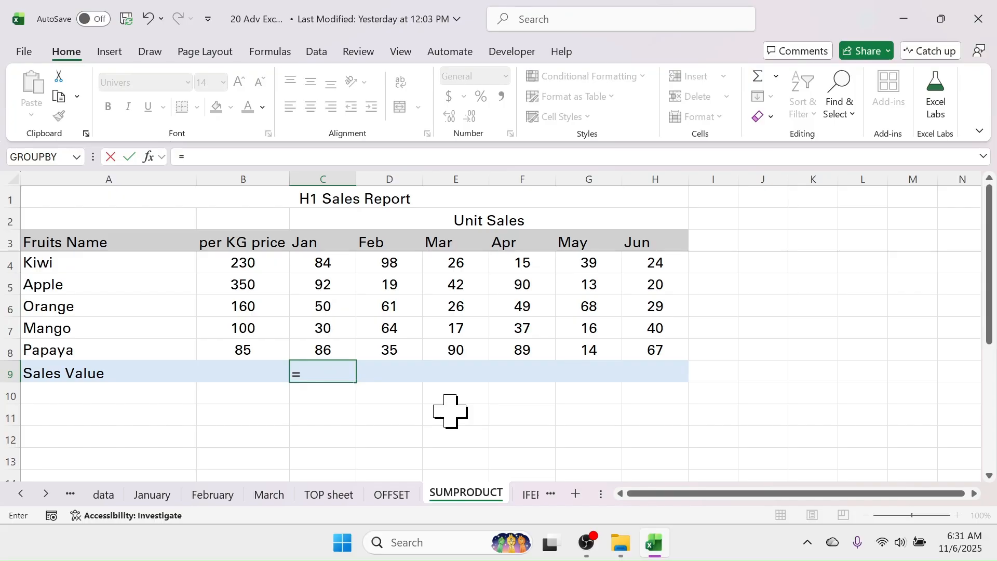
type("SUMPROD")
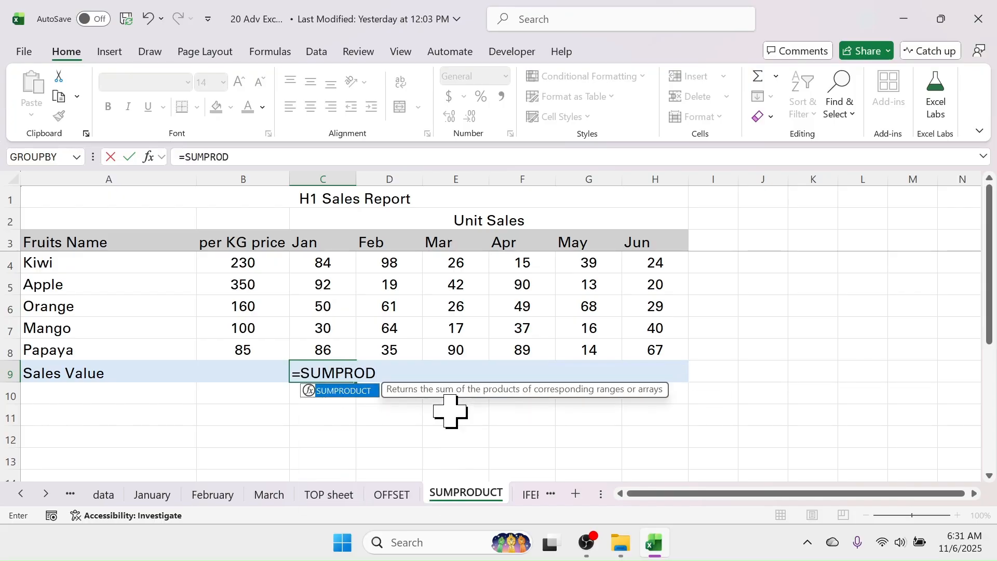
type("UCT(")
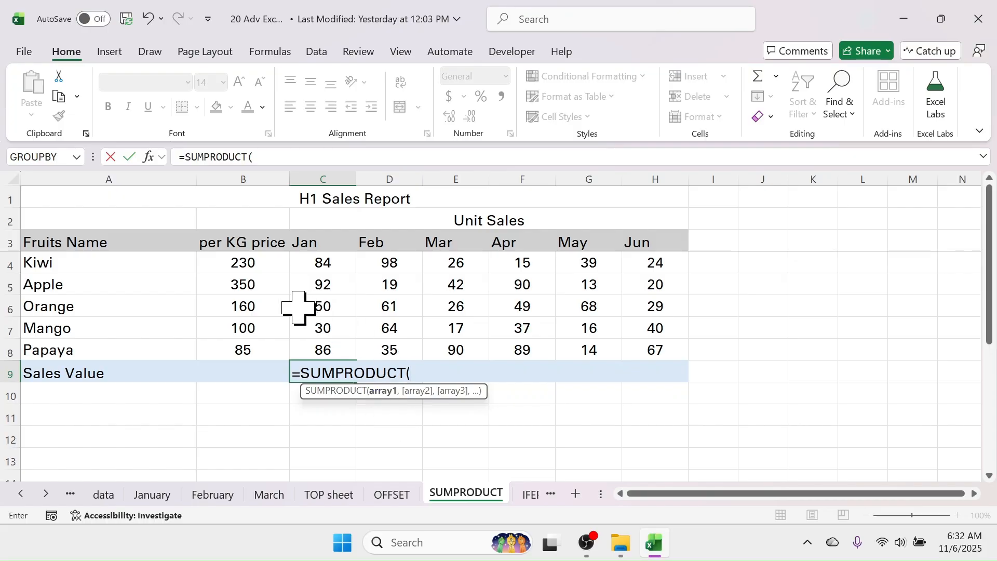
left_click_drag(247, 264, 237, 320)
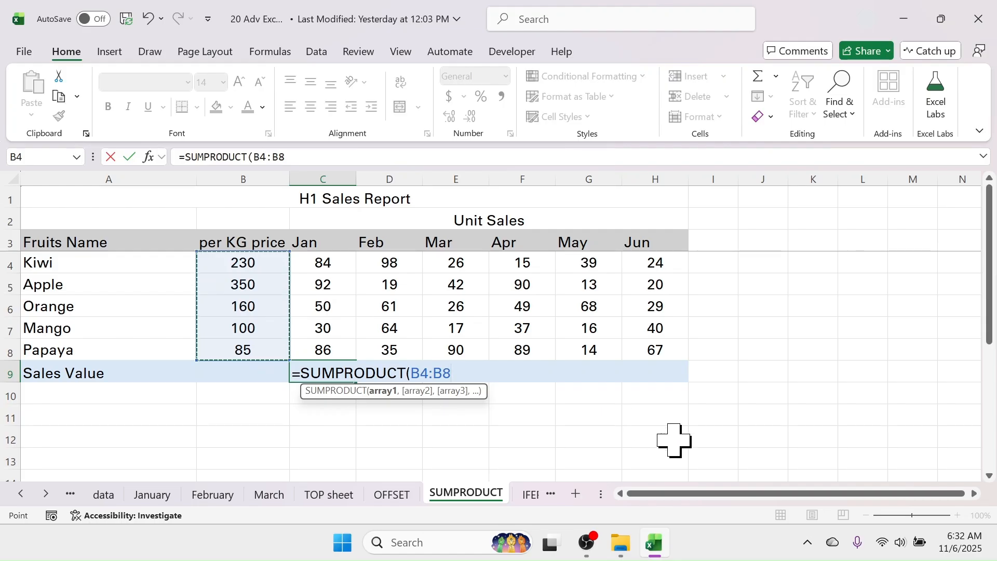
key("F4")
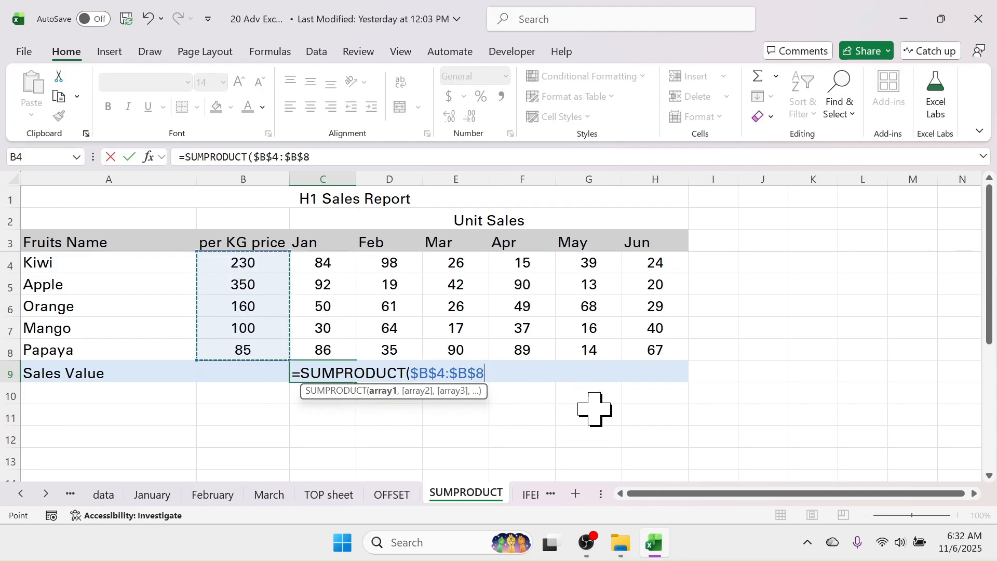
type(",")
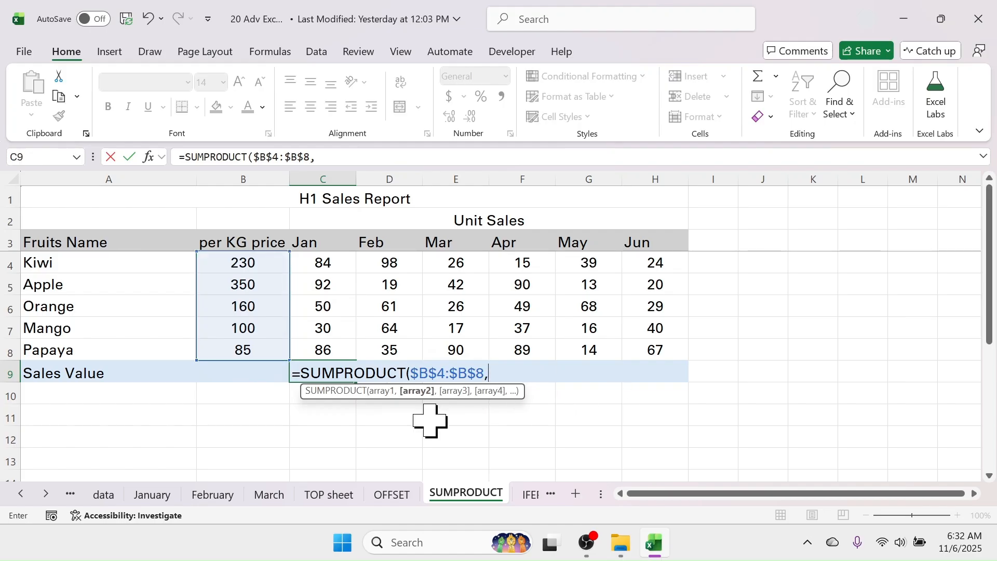
Complete C9's SUMPRODUCT formula with January's unit sales C4:C8 as the second array
left_click(329, 264)
left_click_drag(329, 264, 334, 345)
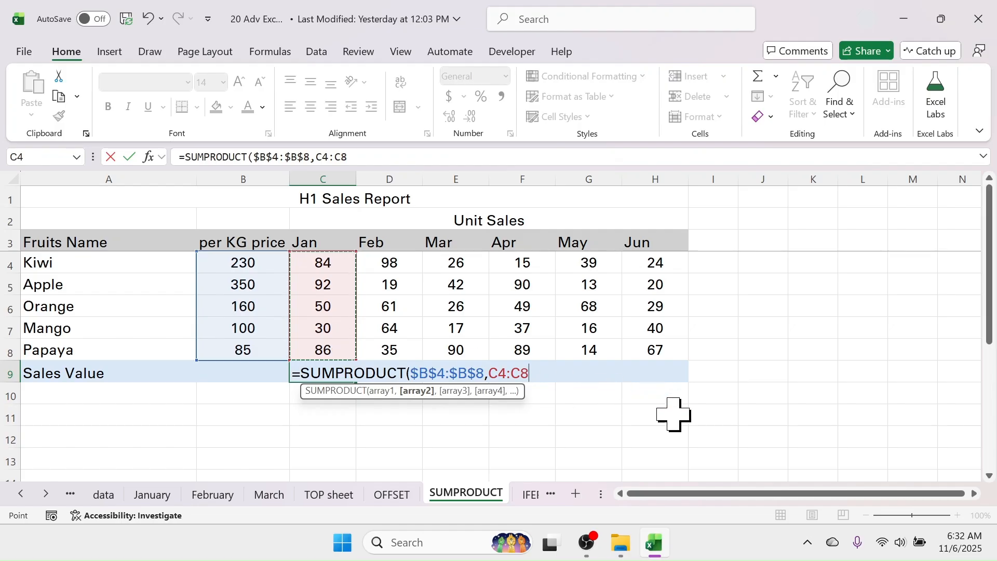
type(")")
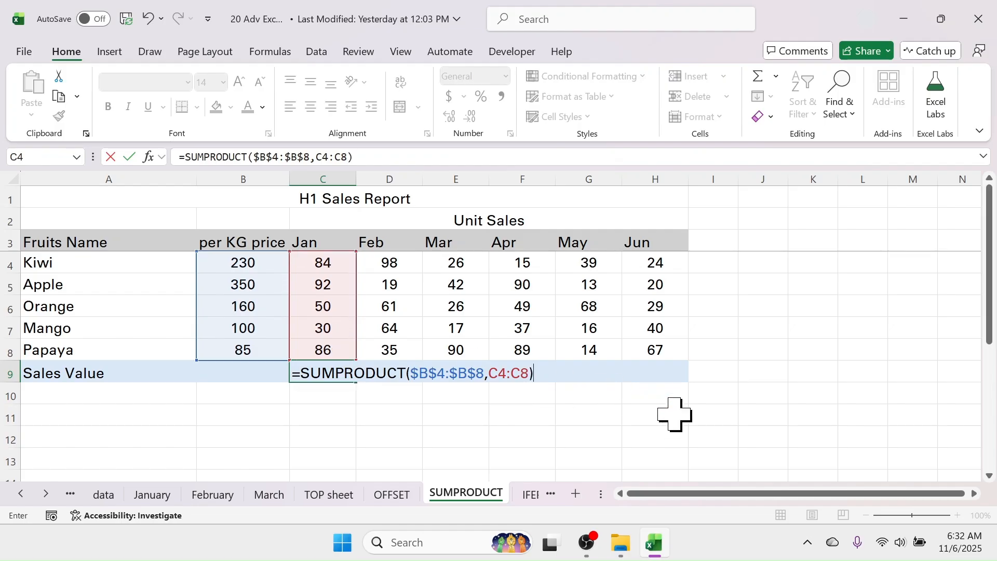
key("Return")
left_click(333, 373)
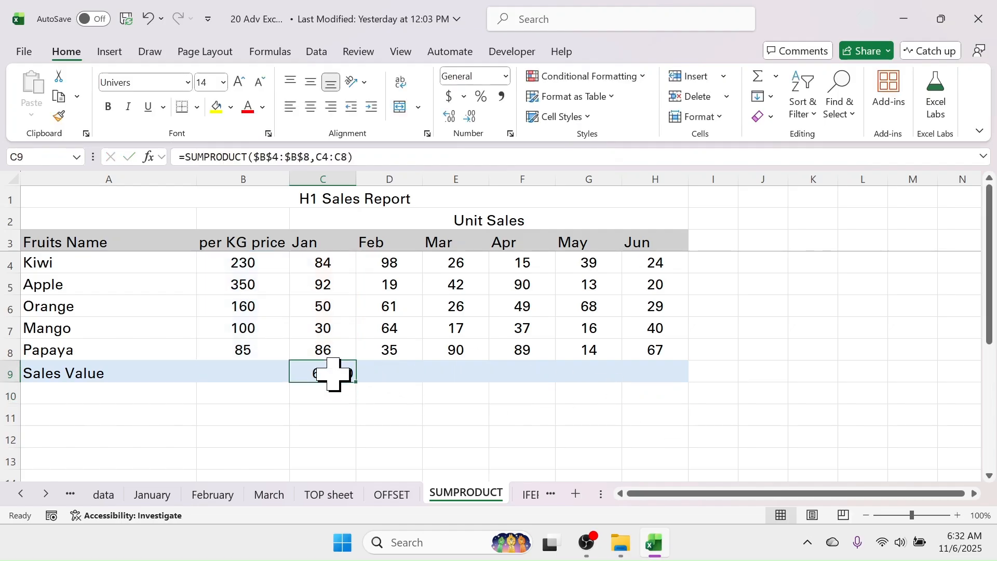
Fill the SUMPRODUCT formula from C9 across to H9 and check the array references in June's formula
left_click_drag(357, 387, 666, 375)
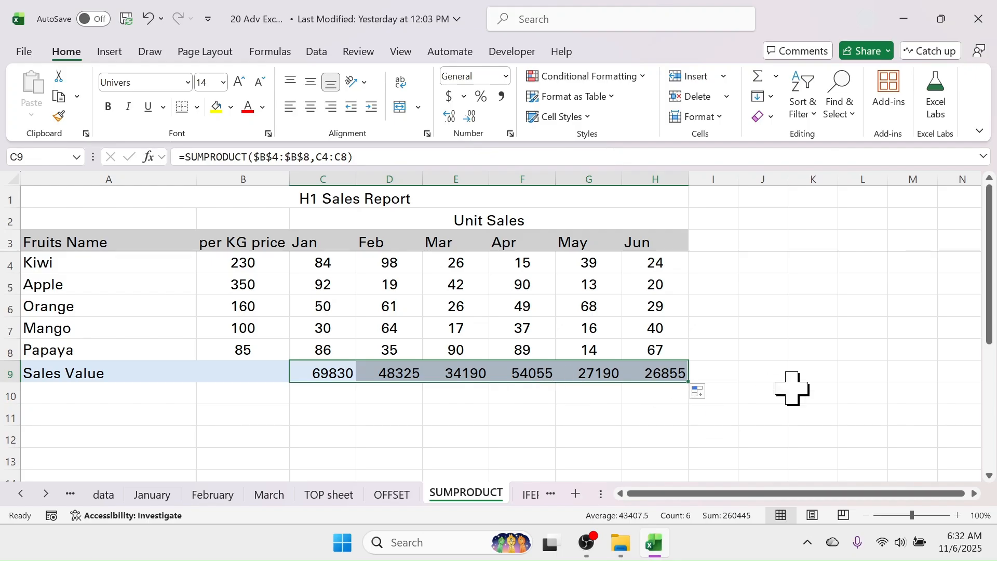
left_click(666, 377)
double_click(667, 378)
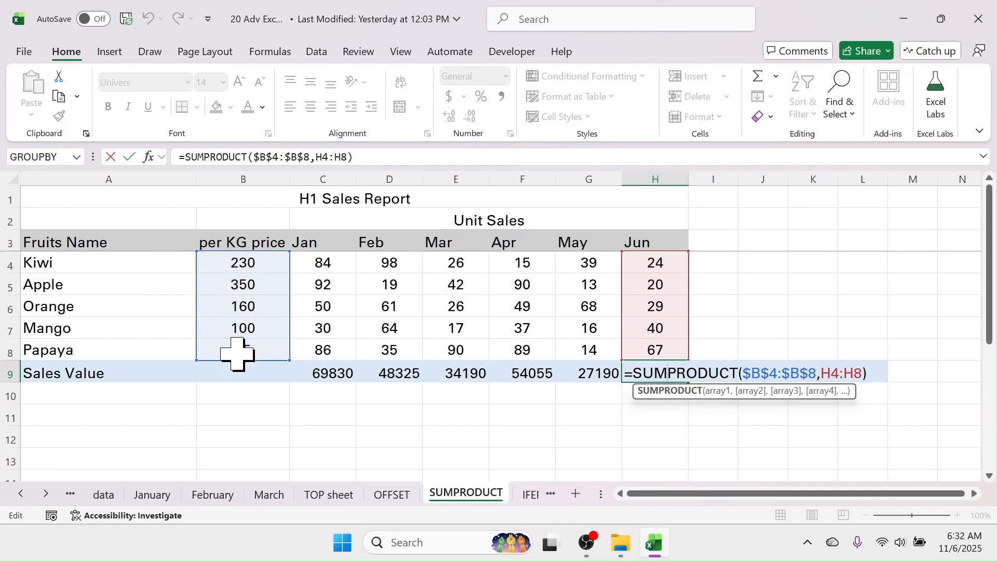
key("ctrl+Return")
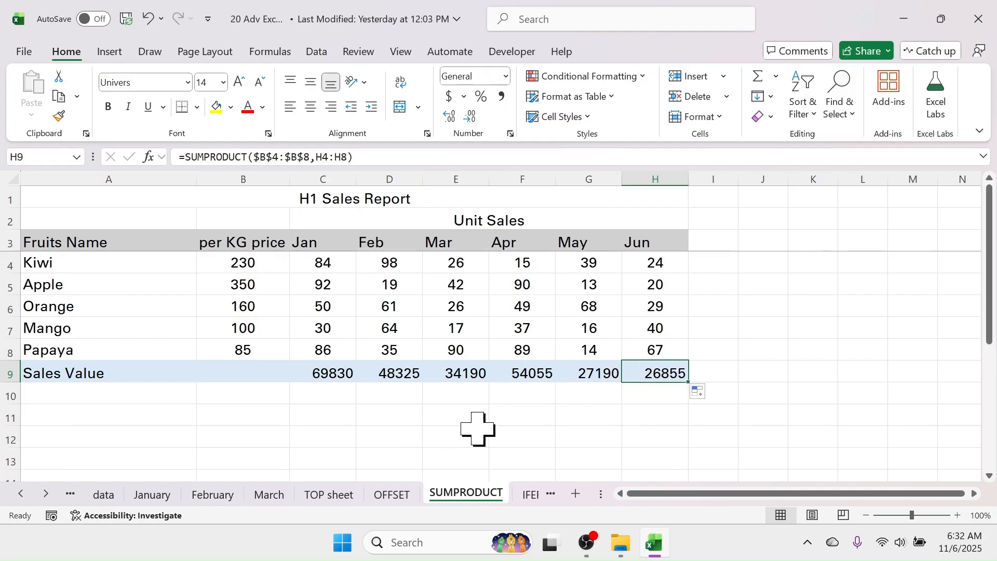
Examine the products and monthly figures on the IFERROR sheet, and the product list on the datasheet sheet
left_click(46, 494)
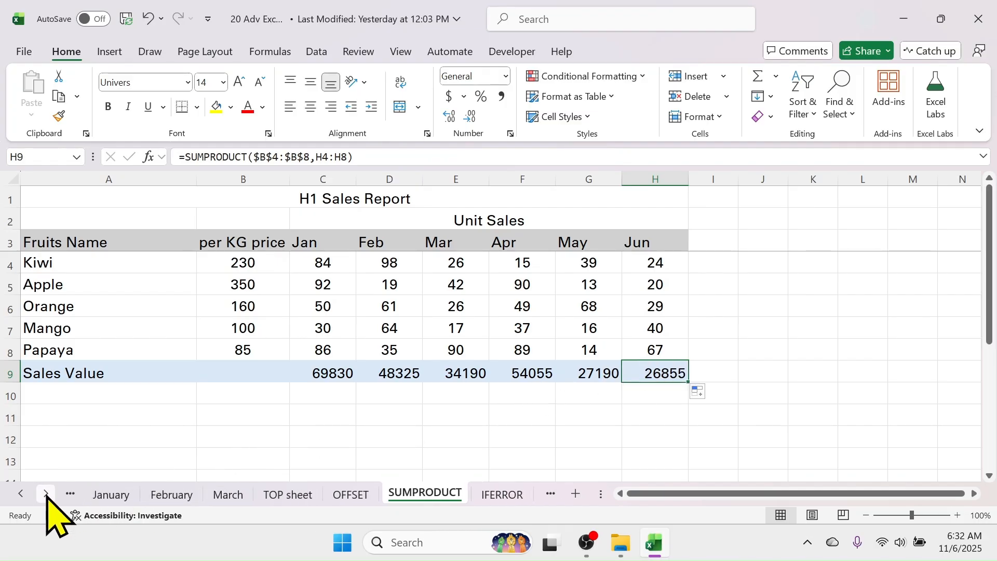
left_click(46, 494)
left_click(447, 496)
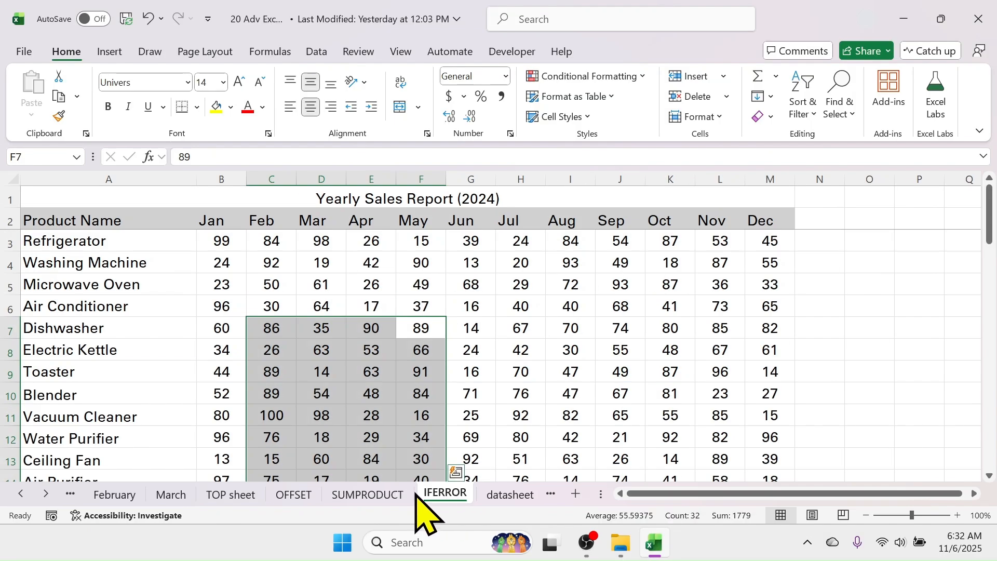
left_click(620, 307)
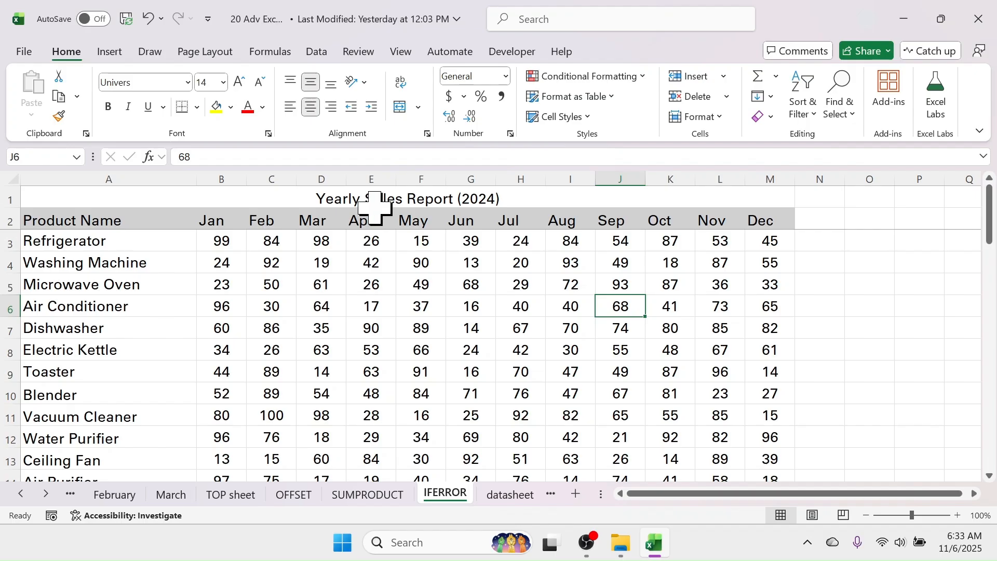
left_click_drag(117, 220, 142, 355)
left_click_drag(232, 228, 769, 435)
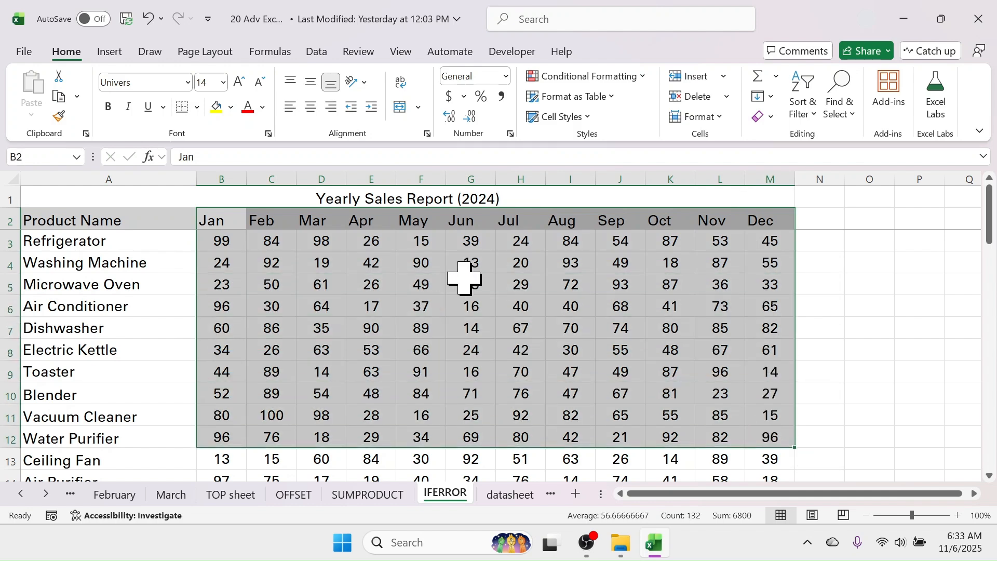
left_click(510, 496)
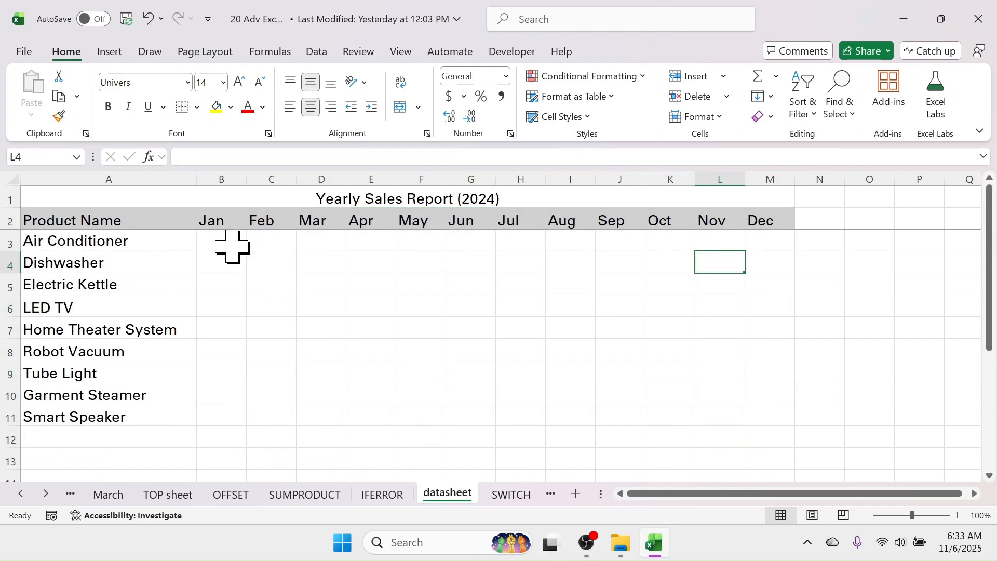
left_click_drag(88, 245, 80, 415)
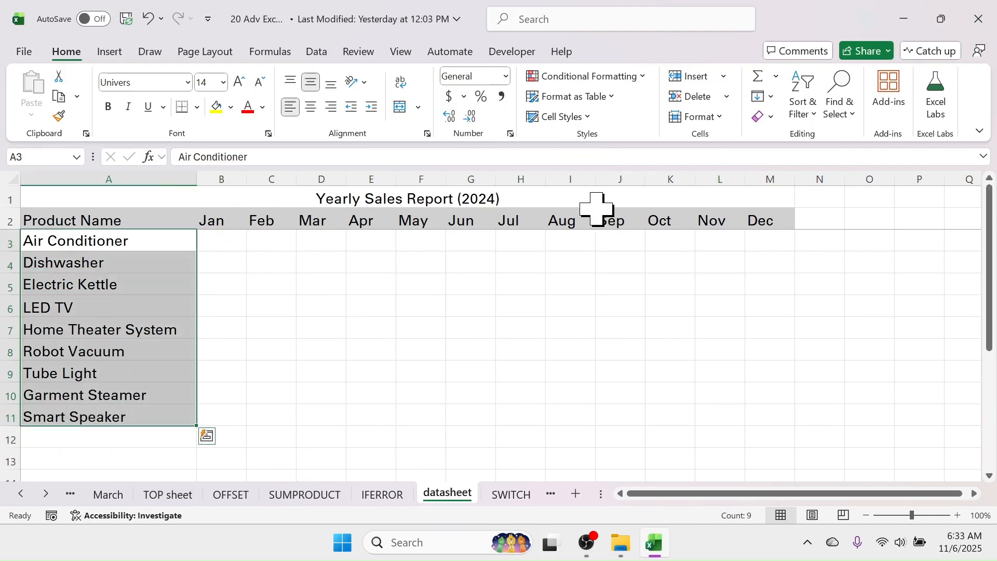
Start a VLOOKUP formula in B3 of the datasheet sheet with column-locked $A3 as the lookup value
key("Right")
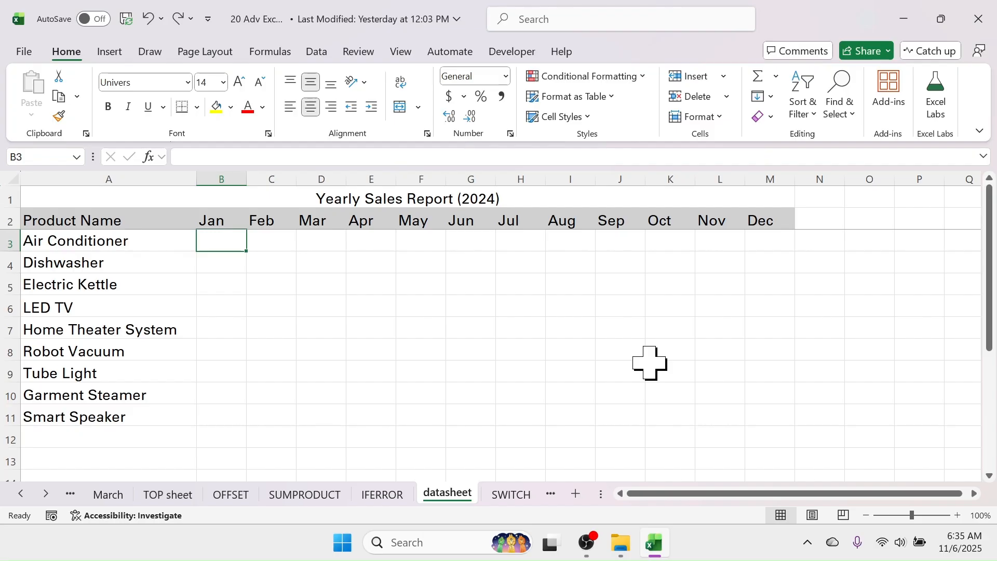
type("=VLOOKUP")
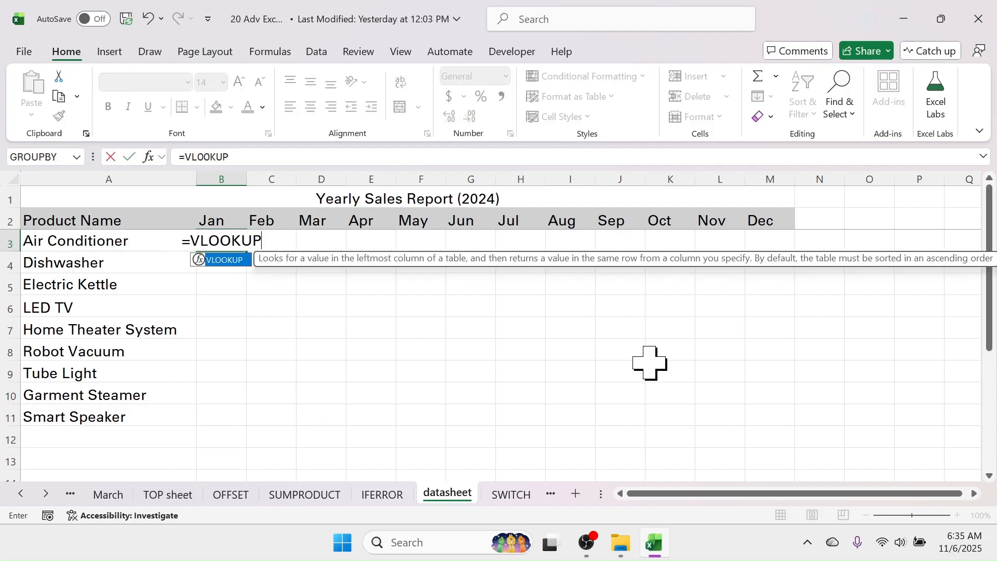
type("(")
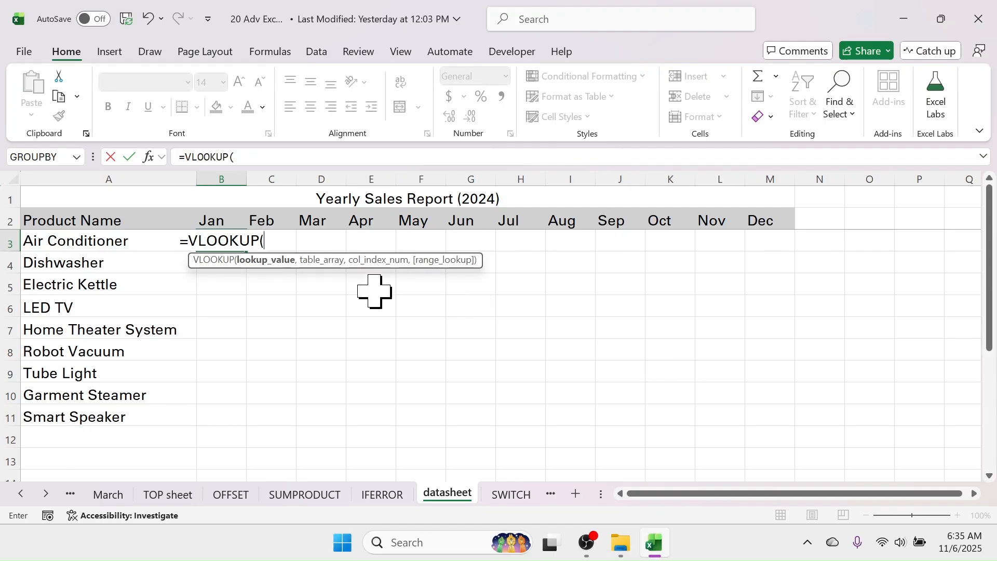
left_click(76, 239)
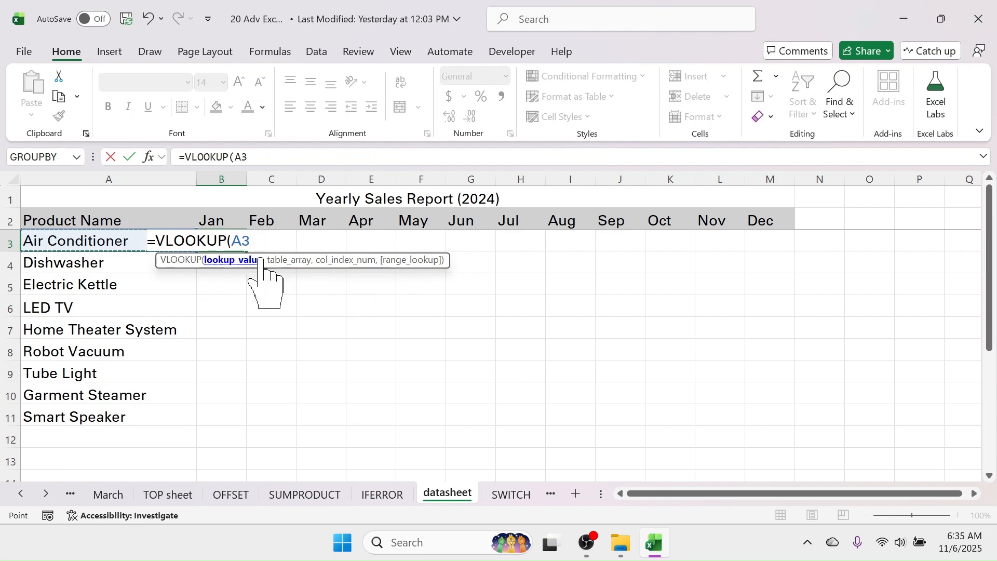
left_click(231, 240)
type("$")
left_click(274, 243)
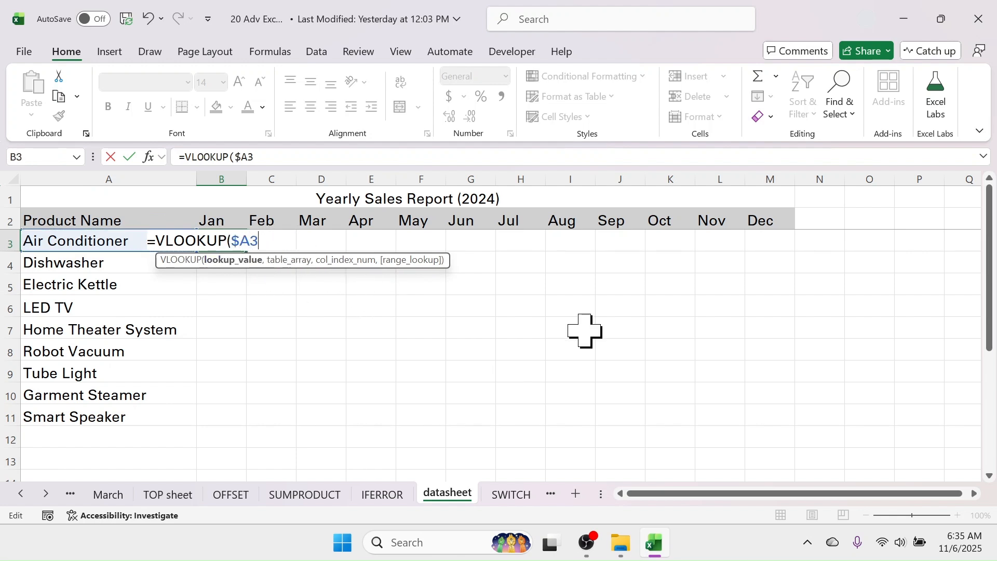
type(",")
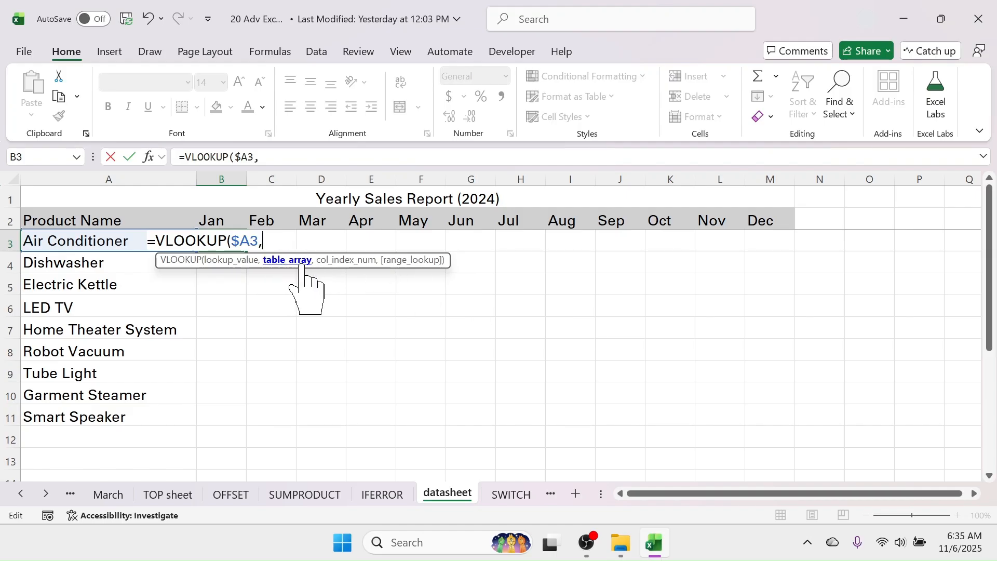
Set the VLOOKUP table array to the IFERROR sheet's A2:M52 range as an absolute reference
left_click(387, 496)
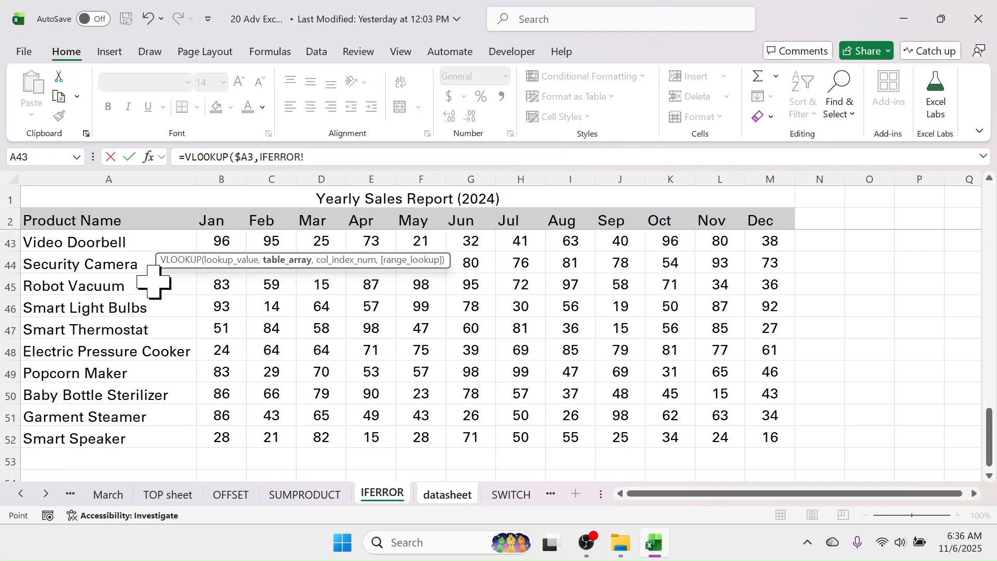
left_click_drag(80, 218, 764, 440)
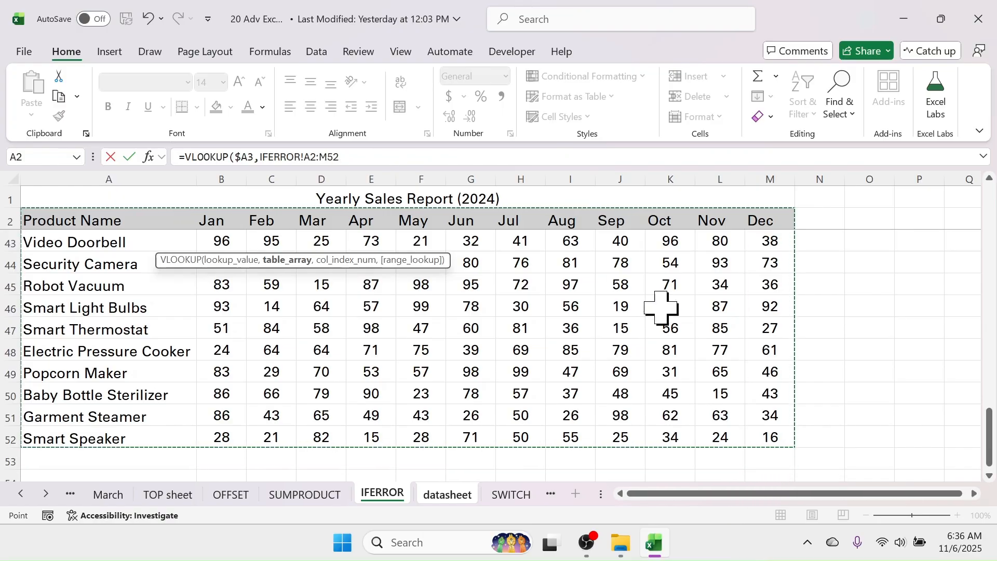
key("F4")
type(",")
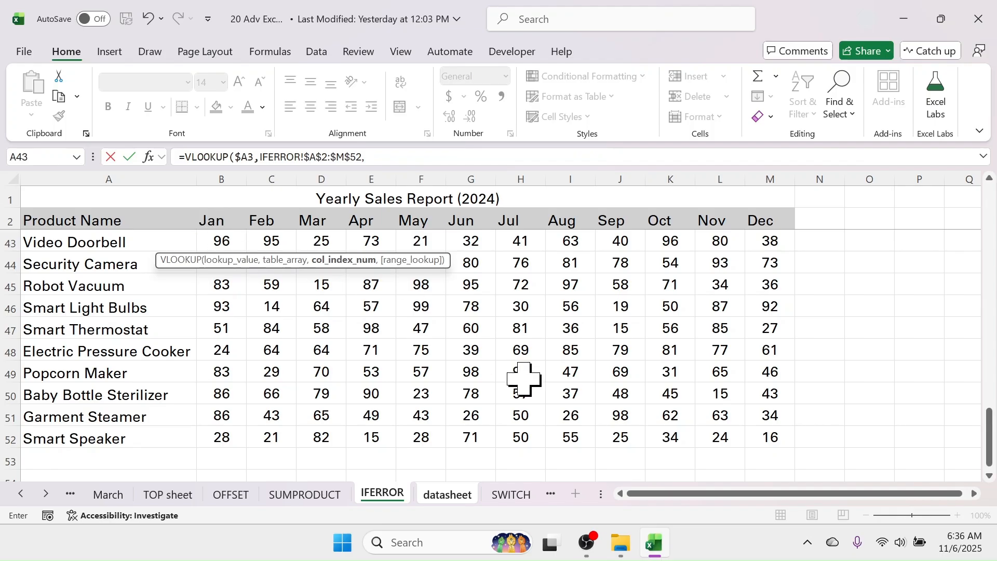
Complete B3's VLOOKUP formula with column index 2 and FALSE for an exact match
type(",")
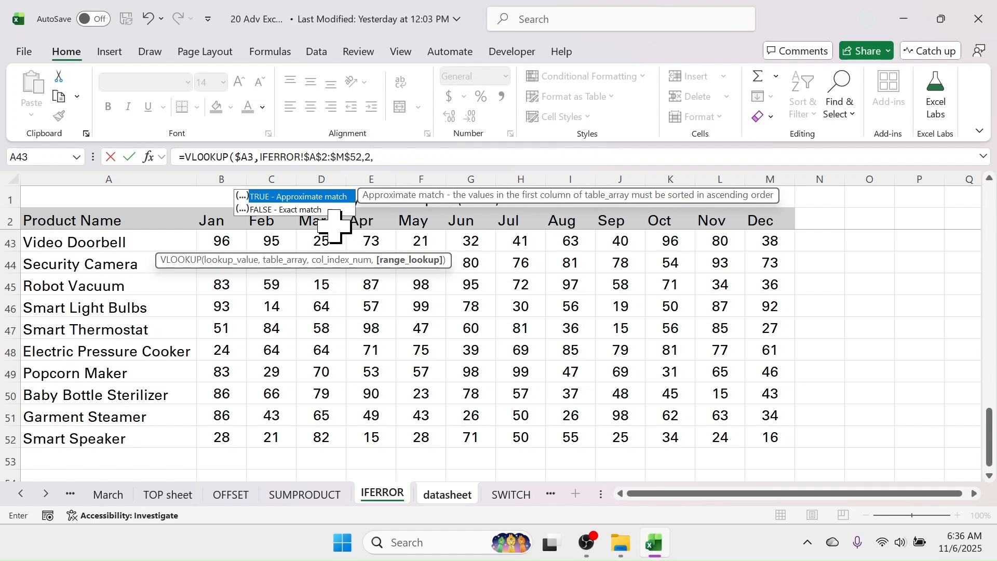
double_click(292, 210)
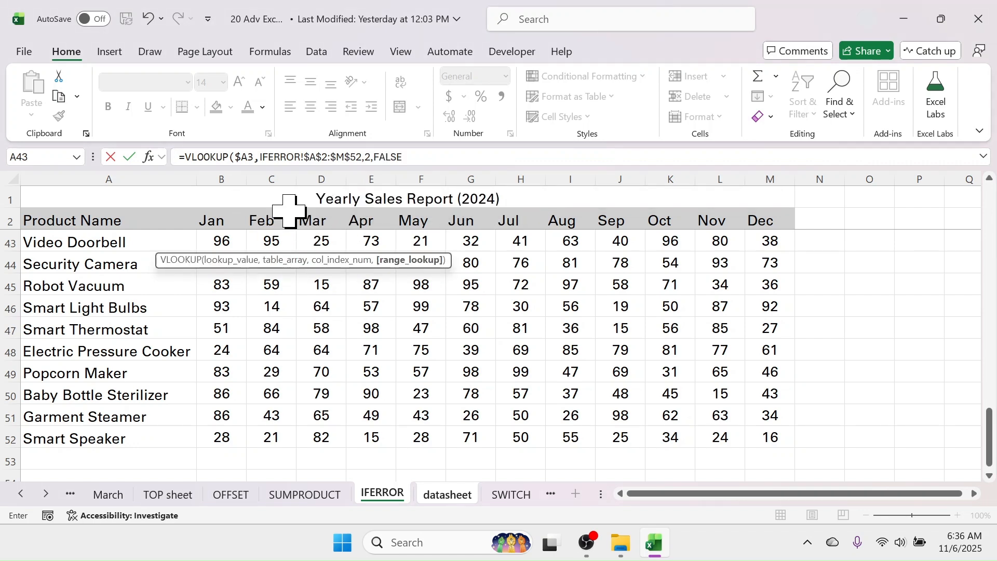
key("Return")
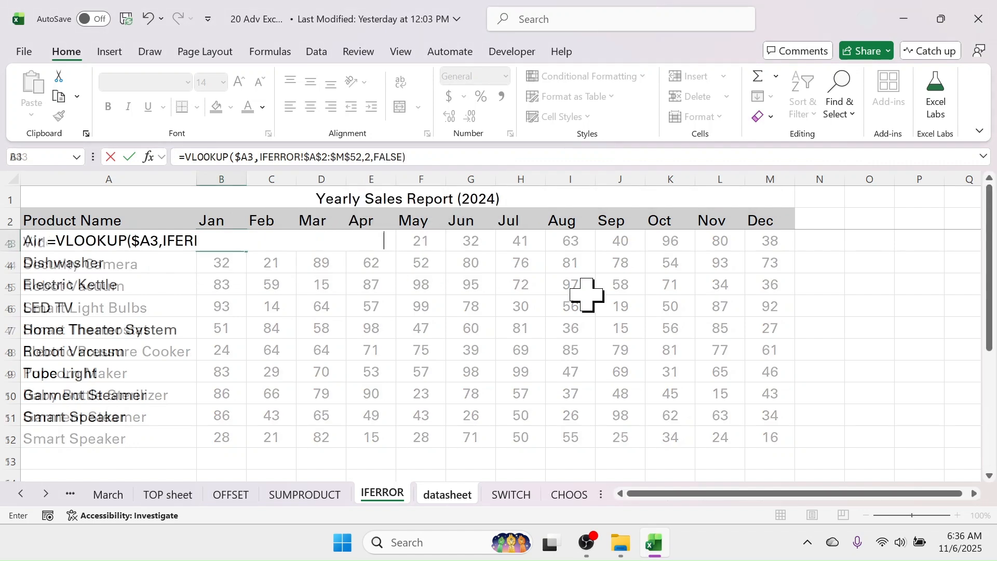
left_click(215, 239)
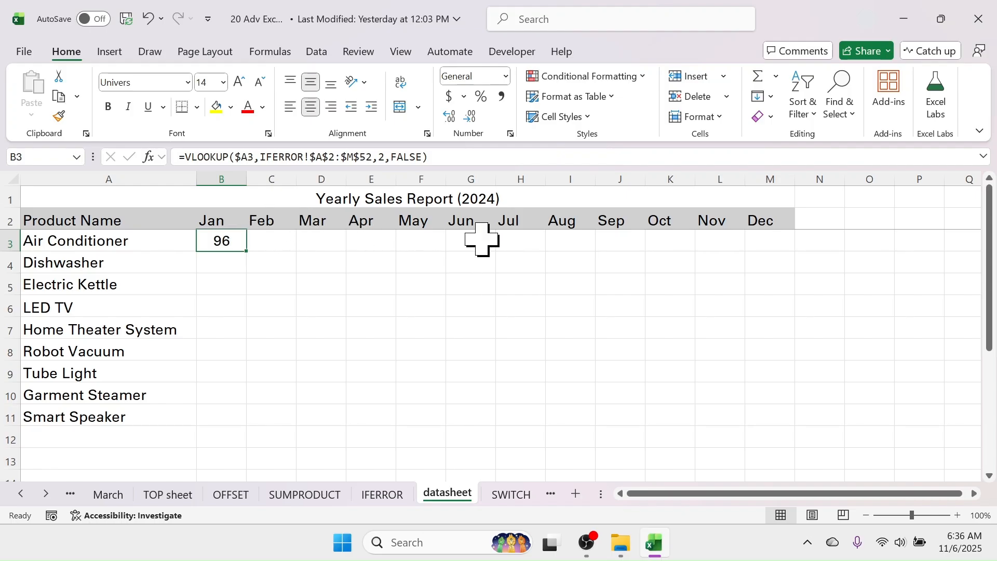
Create a helper row of column index numbers from 2 to 13 in B13:M13, below the product table
left_click(222, 440)
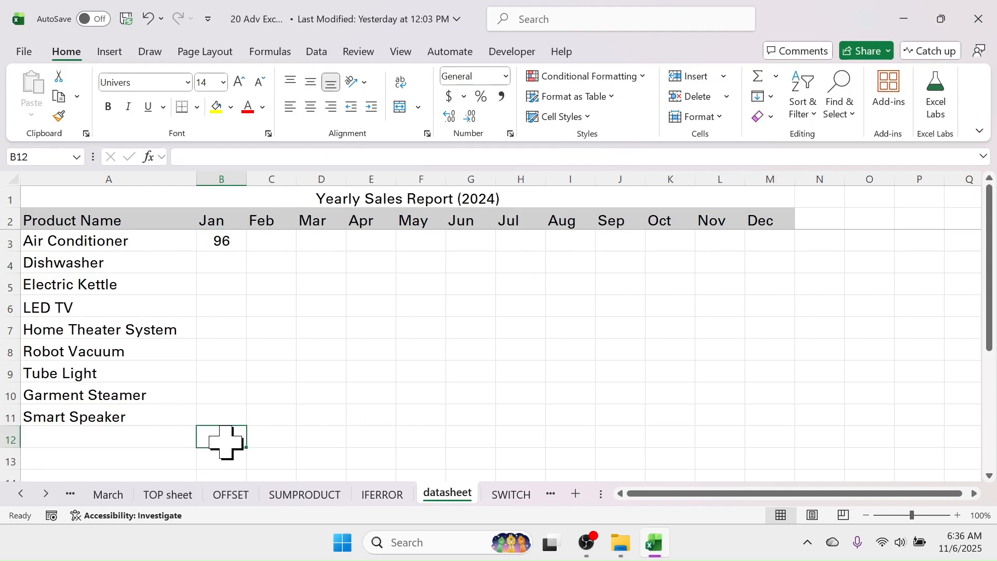
left_click(218, 455)
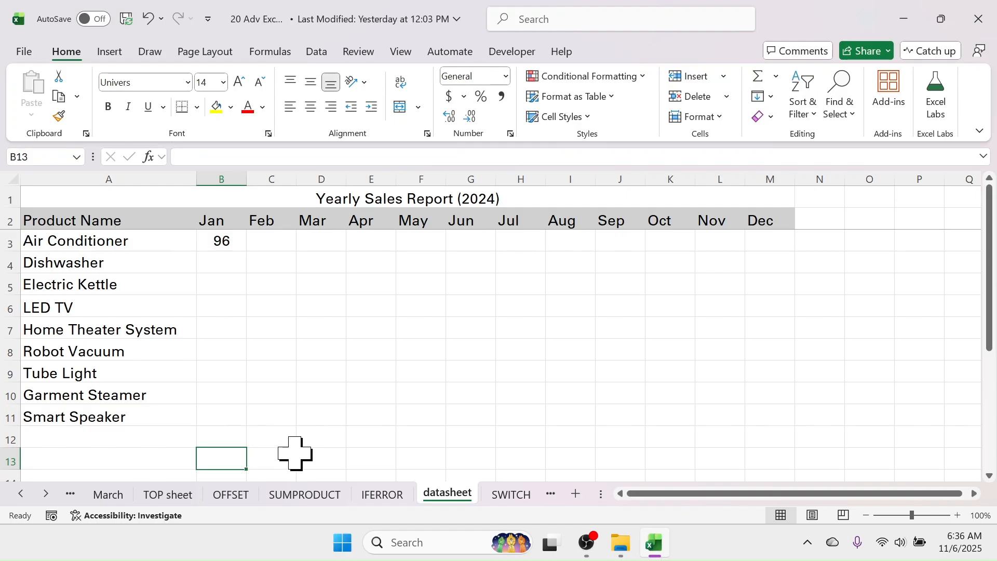
type("2")
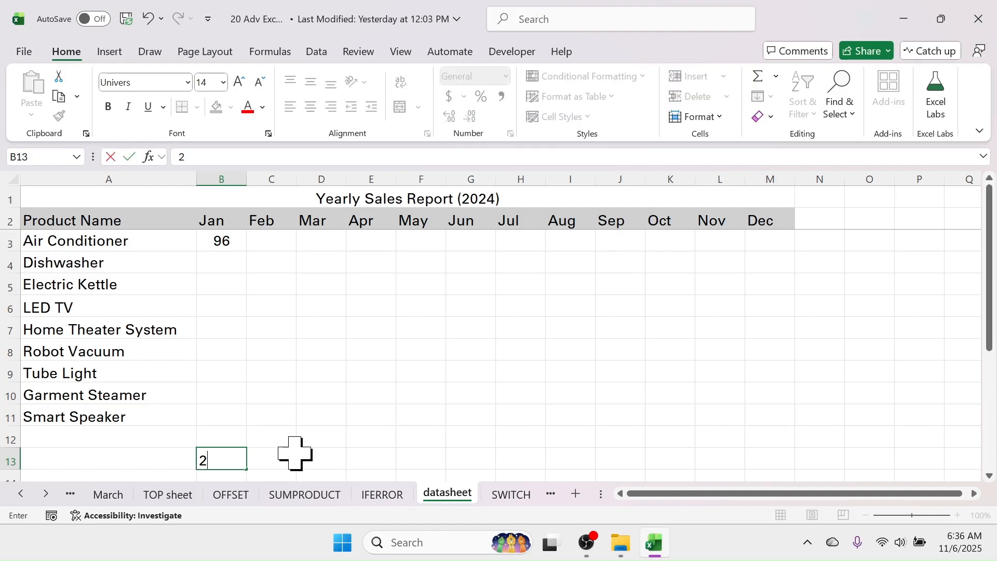
key("Tab")
type("3")
key("Tab")
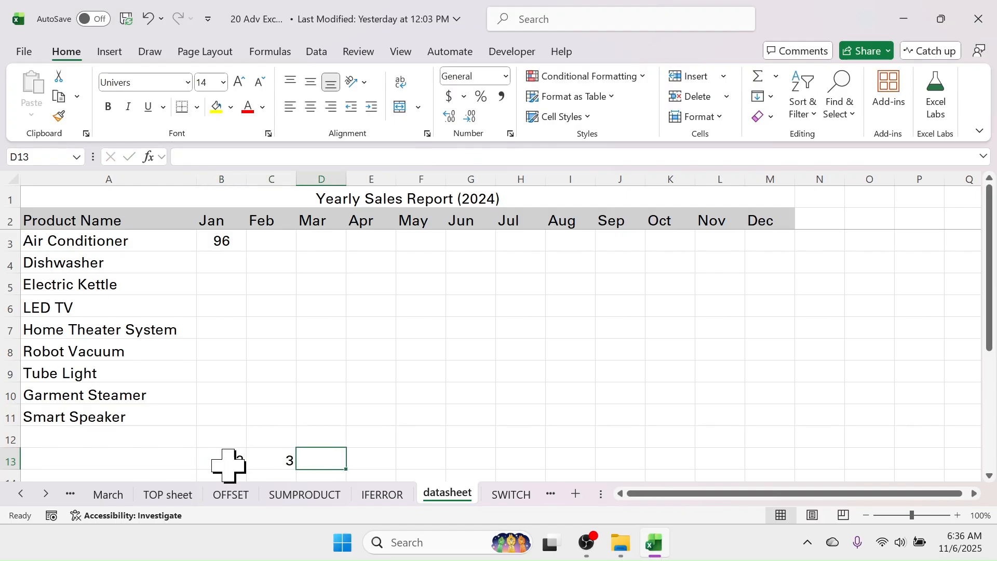
left_click_drag(229, 461, 799, 466)
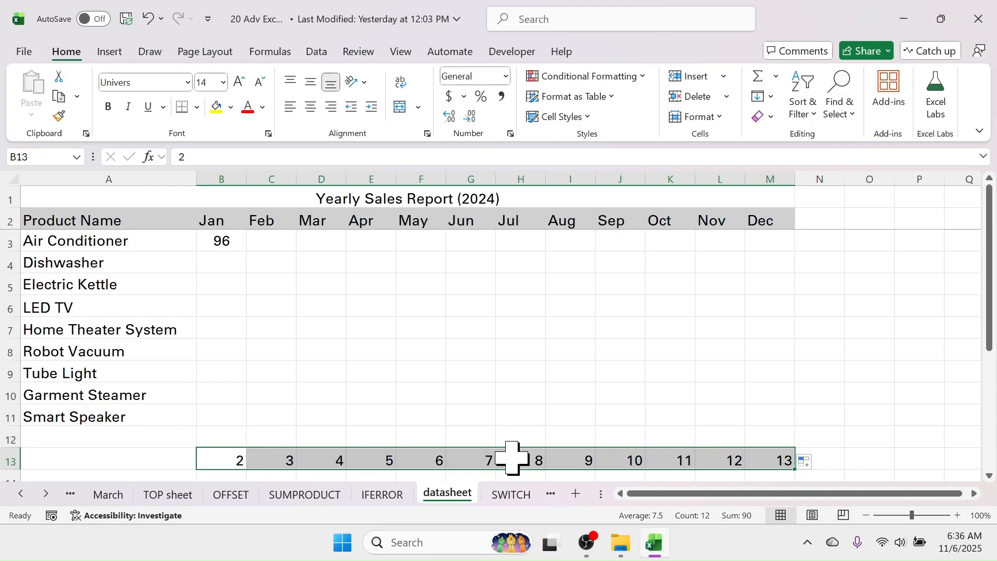
Replace the fixed column index in B3's VLOOKUP formula with the row-locked reference B$13
left_click(214, 239)
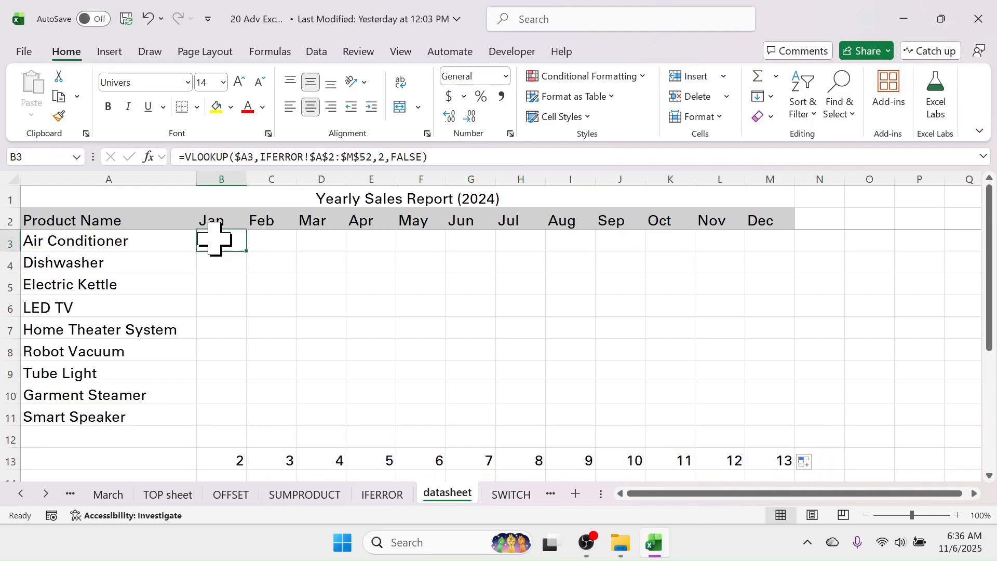
left_click(383, 156)
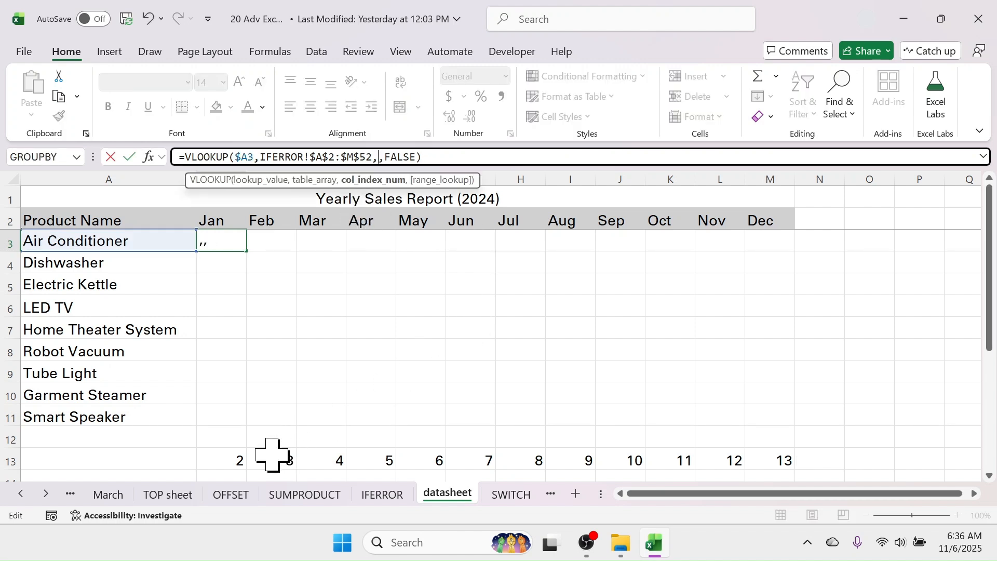
left_click(234, 459)
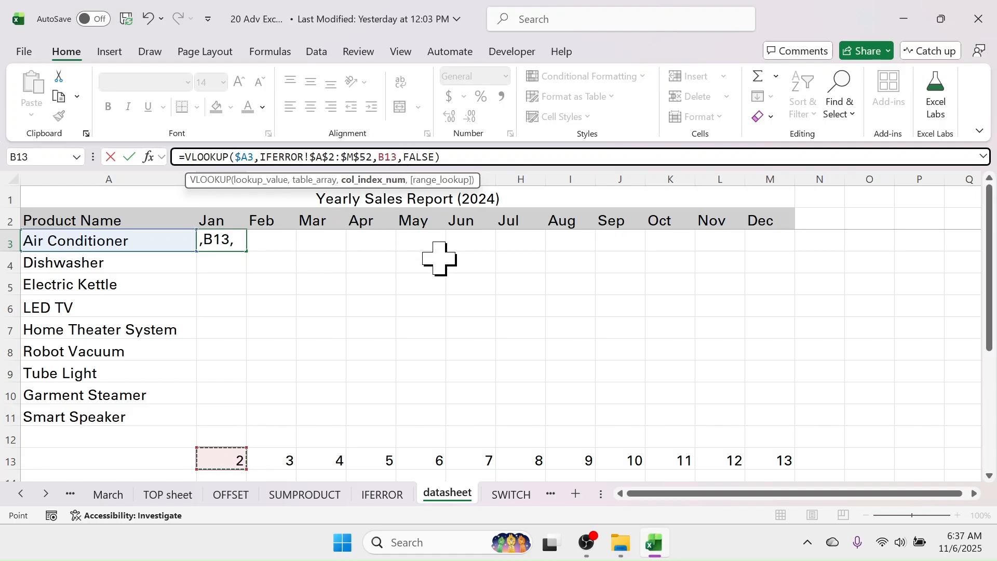
key("F4")
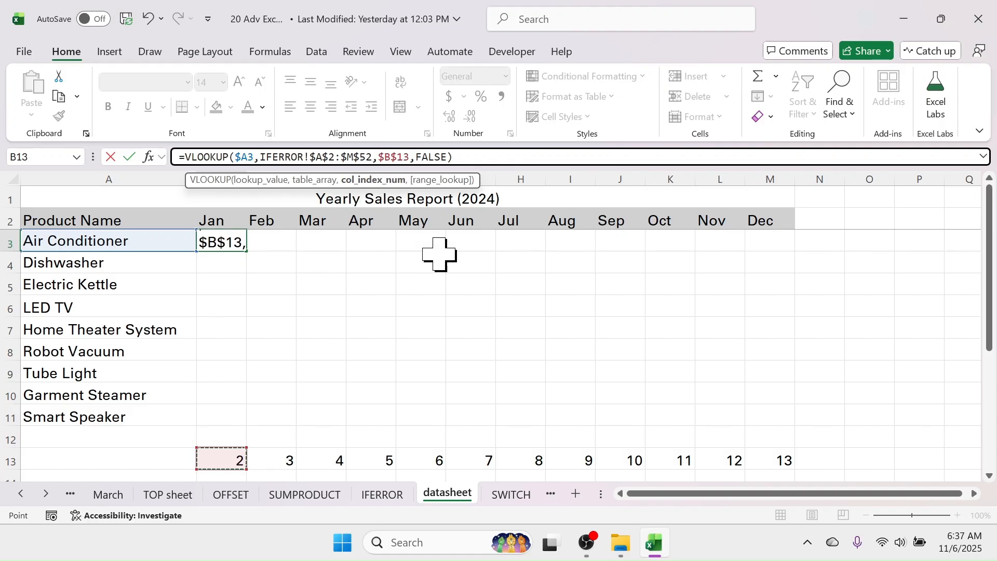
key("F4")
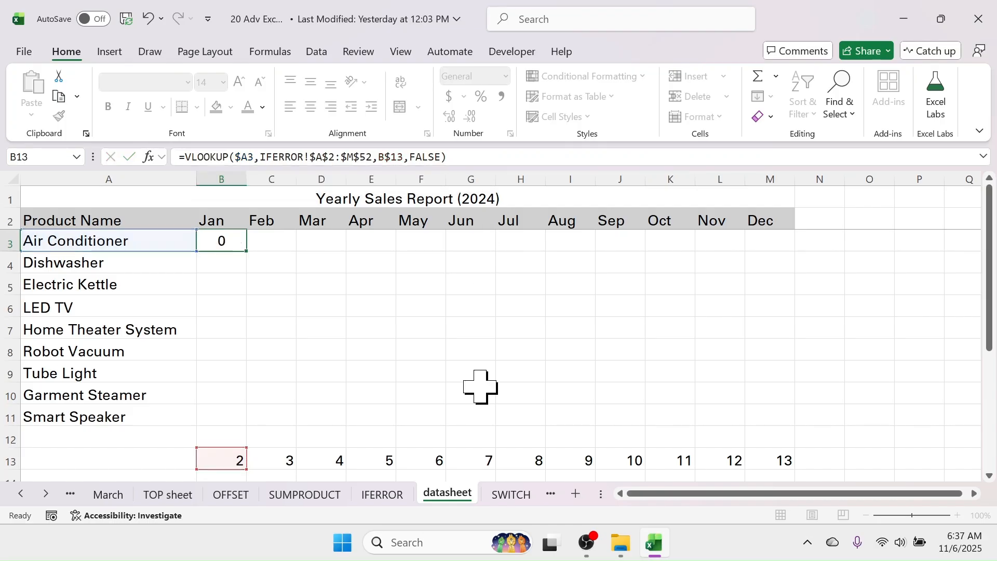
key("Return")
Fill the VLOOKUP formula from B3 across all months and down all products to M11
left_click(202, 241)
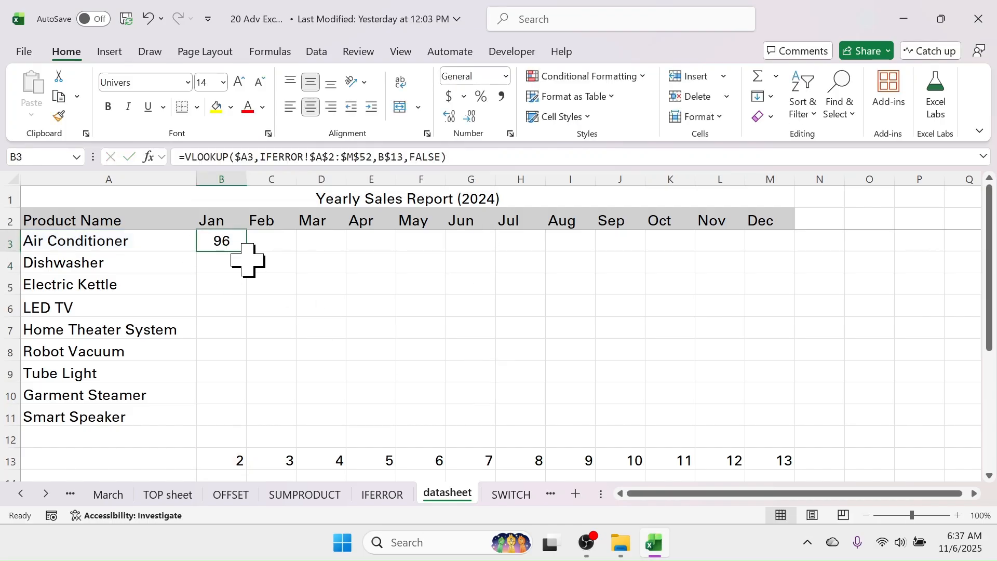
left_click_drag(247, 251, 766, 423)
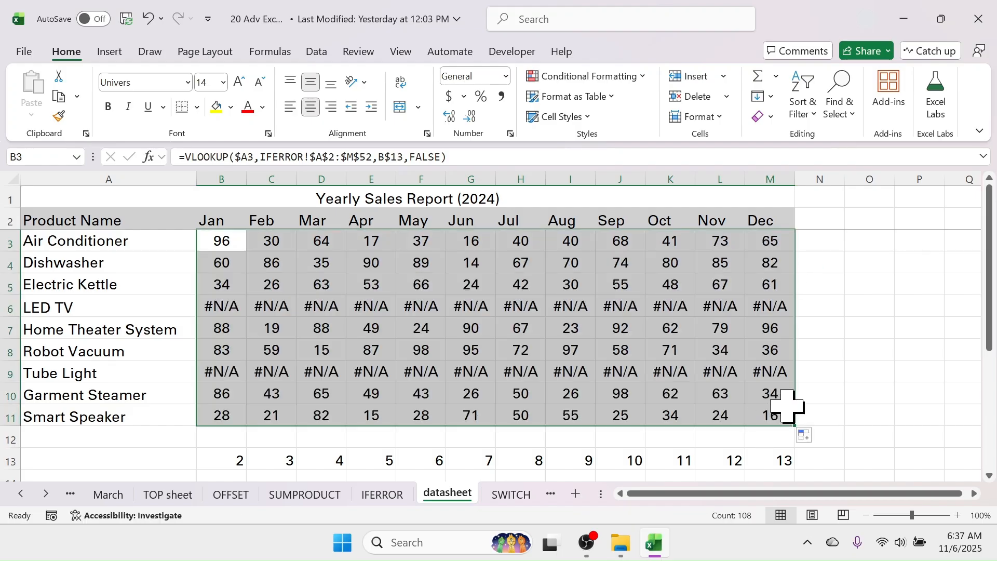
left_click(888, 291)
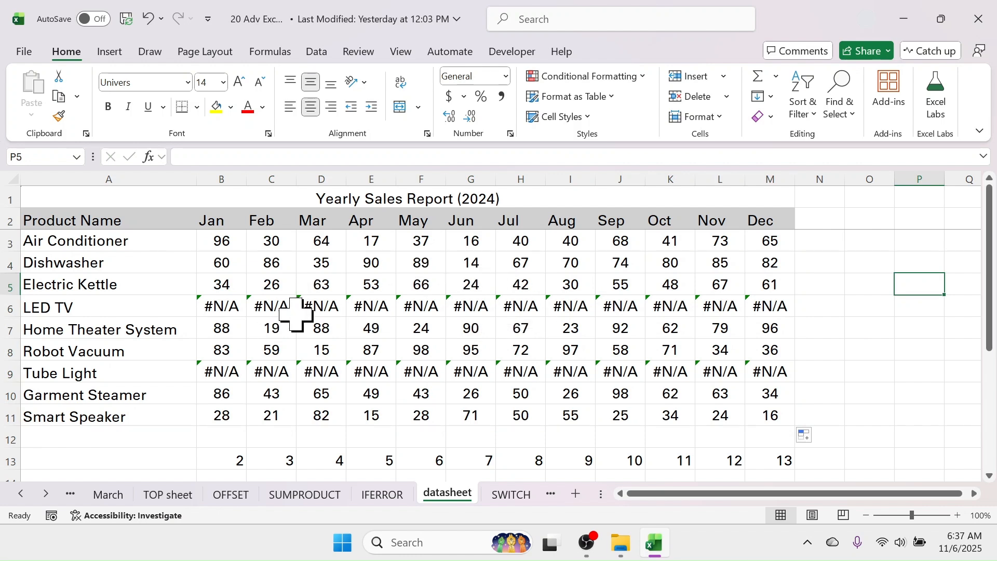
Examine the #N/A rows for LED TV and Tube Light and compare them with the product list on the IFERROR sheet
left_click(215, 310)
left_click_drag(223, 372, 768, 372)
left_click_drag(236, 305, 769, 307)
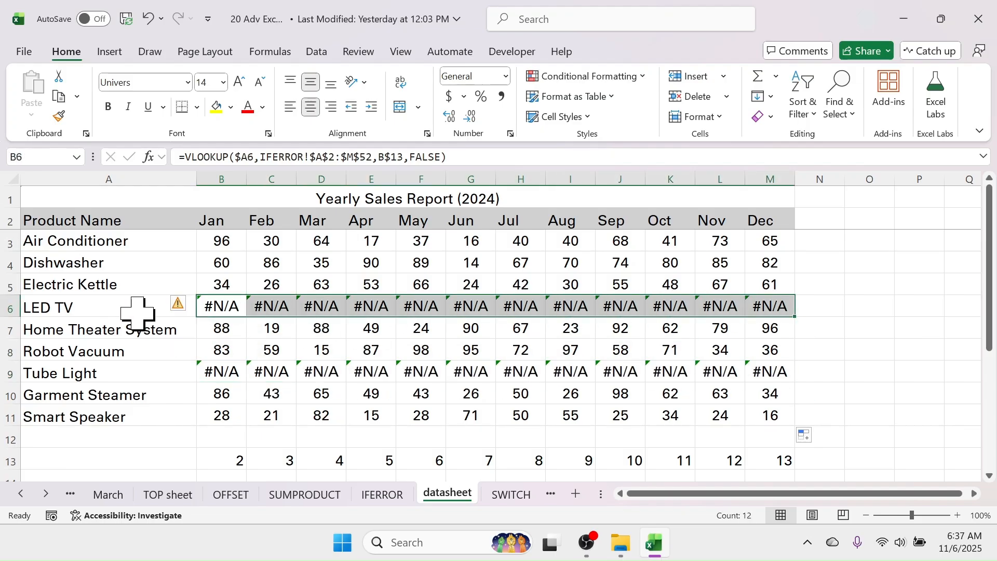
left_click(70, 311)
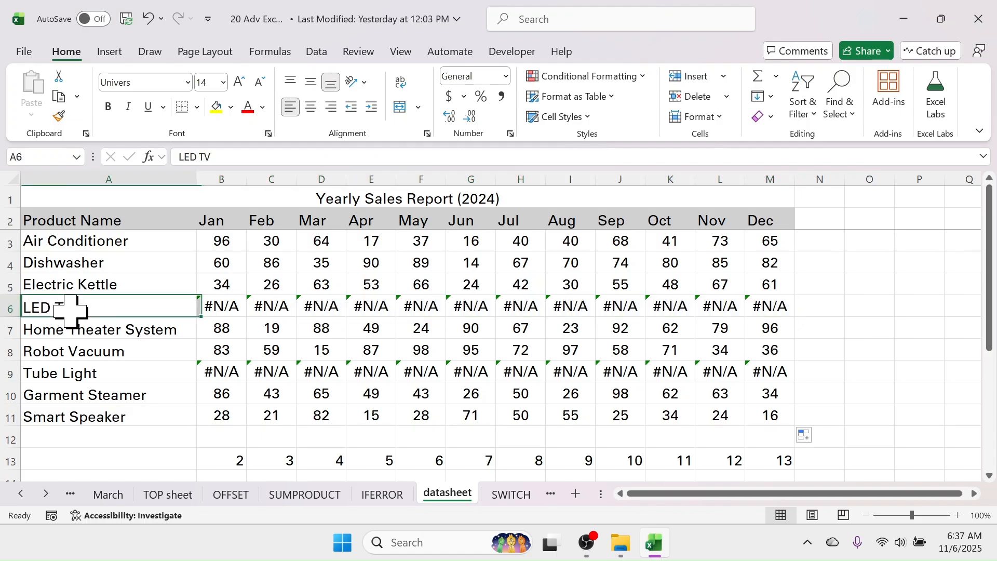
left_click(63, 381)
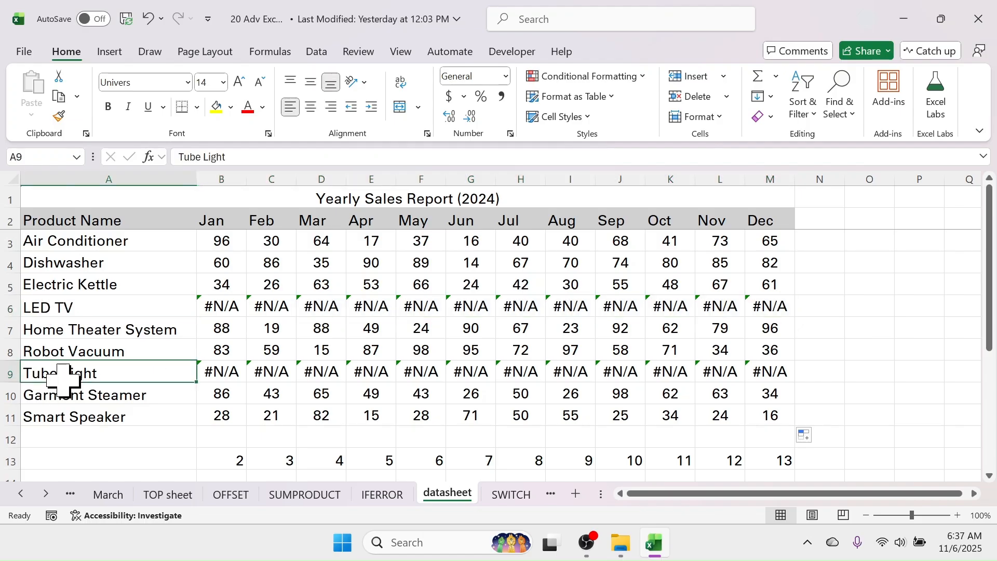
left_click(402, 496)
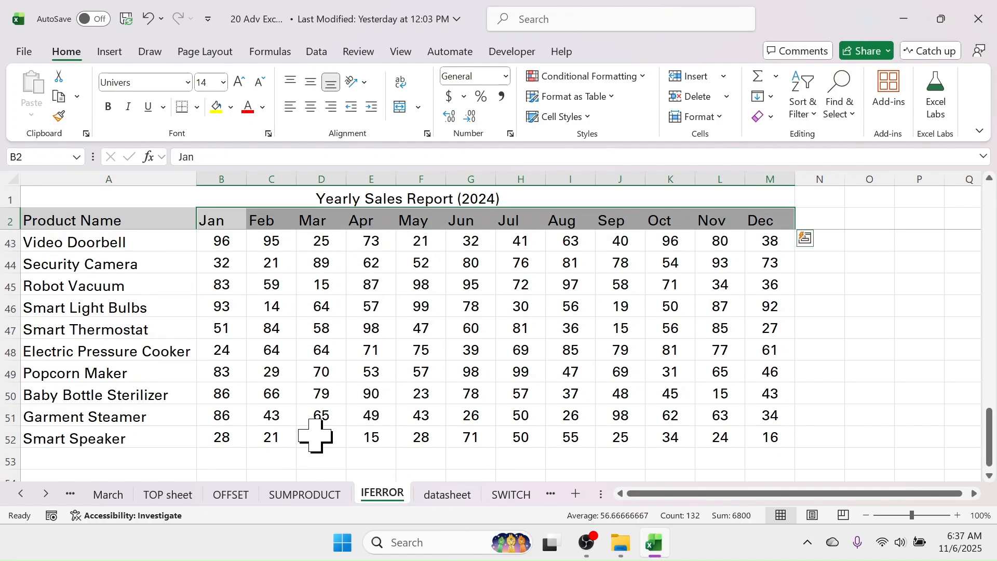
left_click(450, 496)
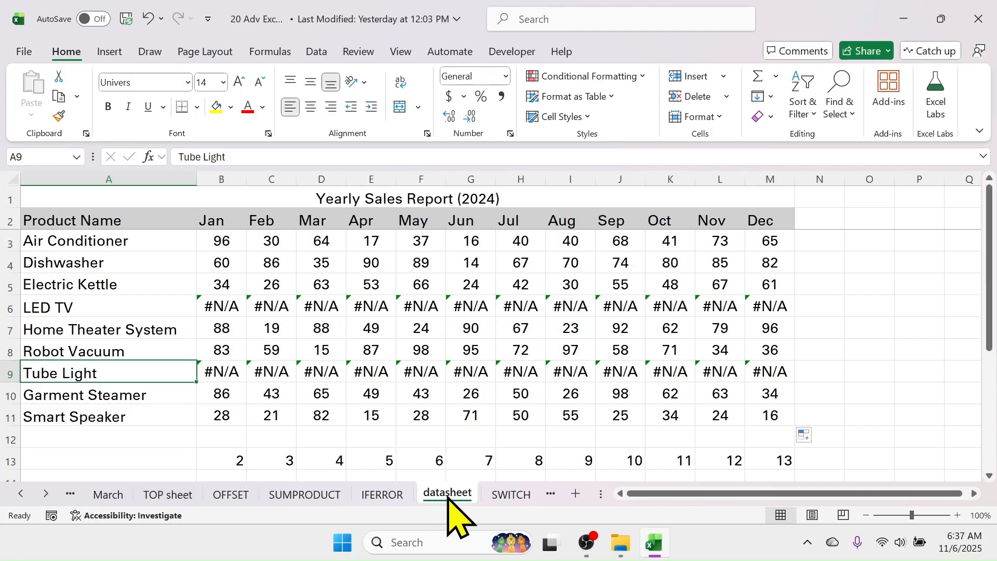
left_click(230, 243)
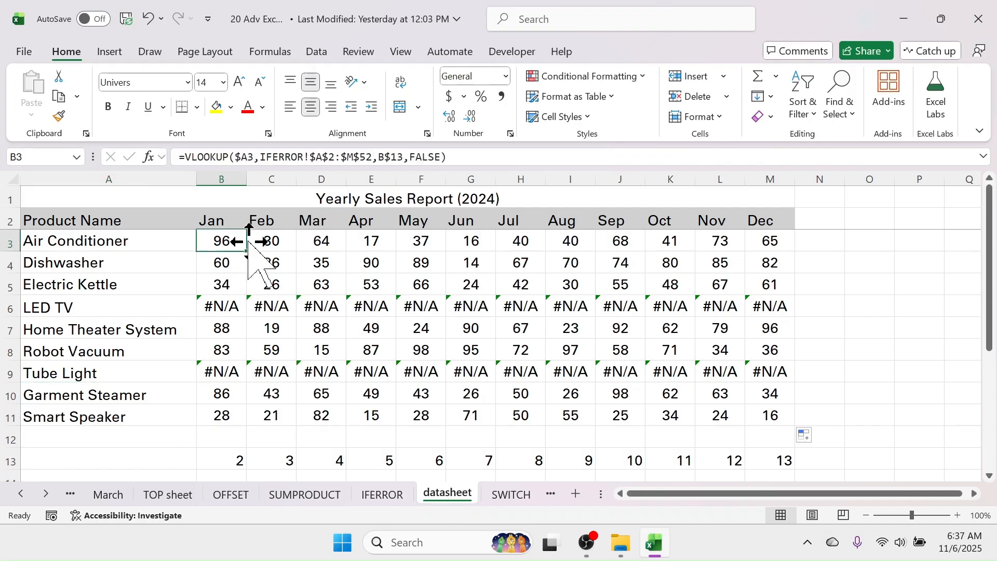
double_click(223, 240)
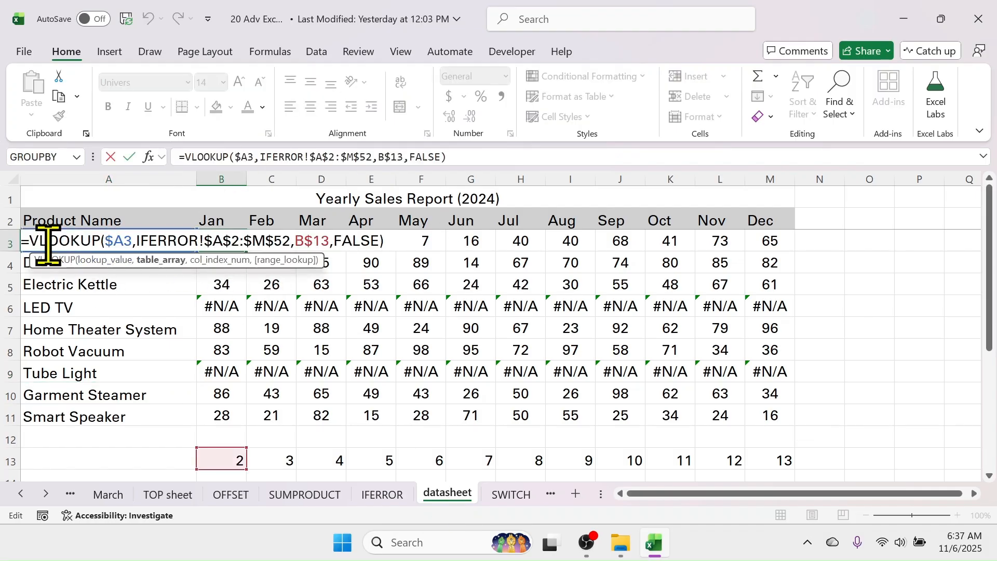
left_click(30, 240)
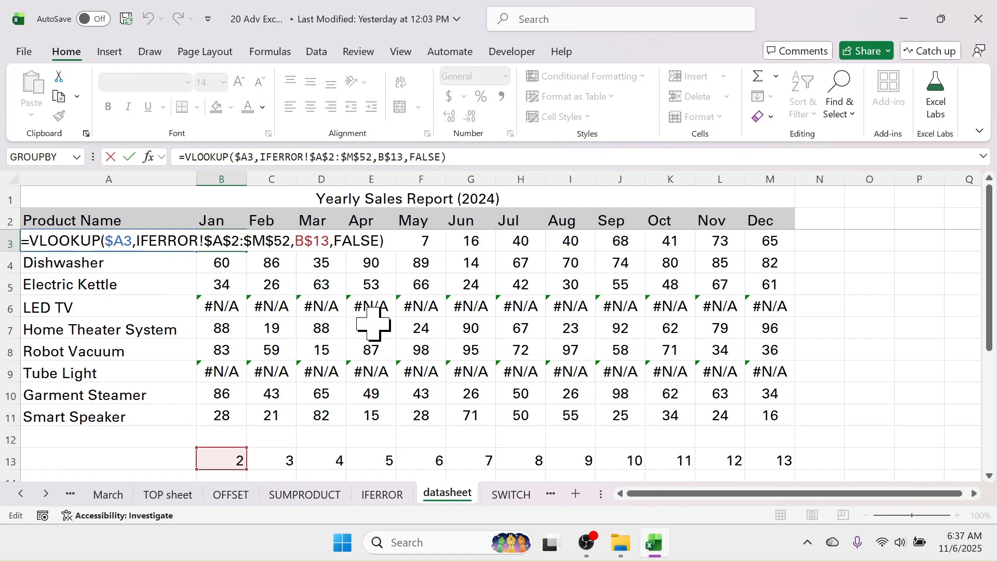
type("IFERRORVLOOKUP")
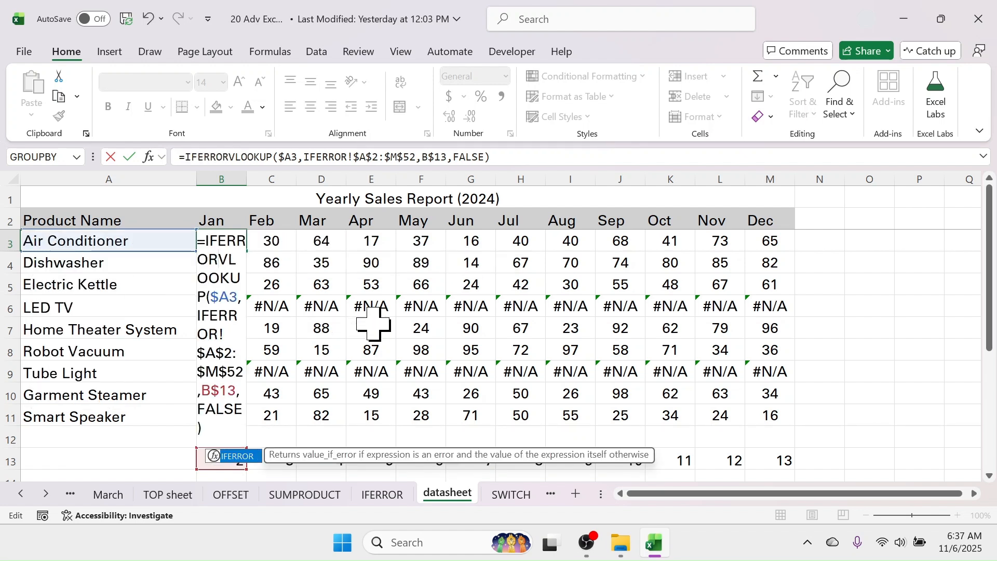
type("(")
key("Escape")
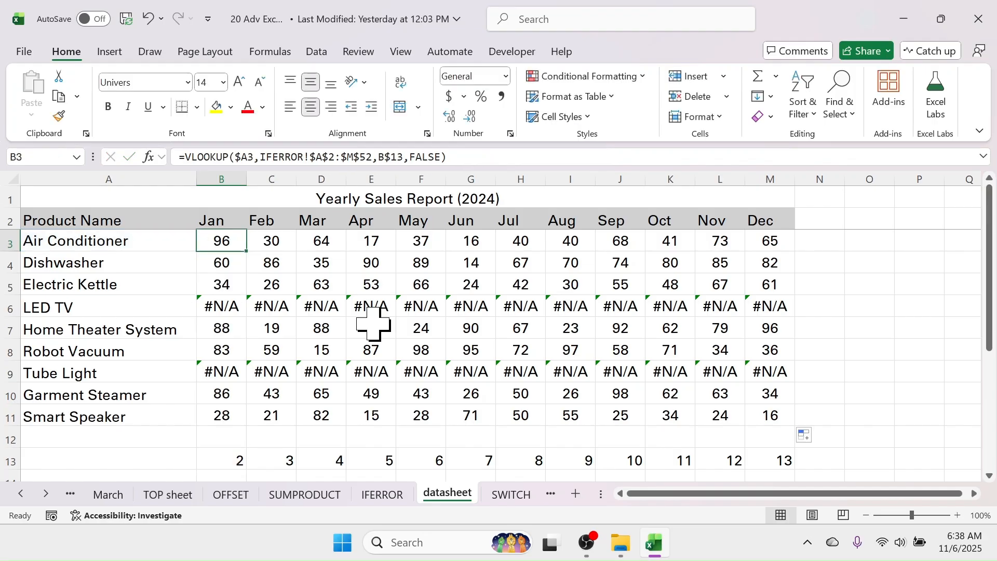
Wrap B3's VLOOKUP formula in IFERROR with an empty text string "" as the value if error
left_click(187, 156)
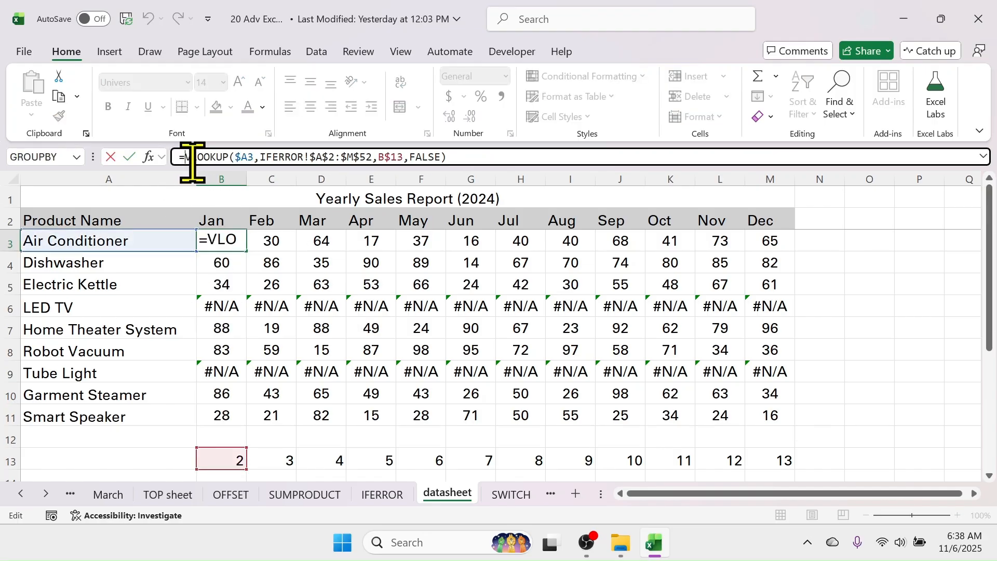
type("IFERROR")
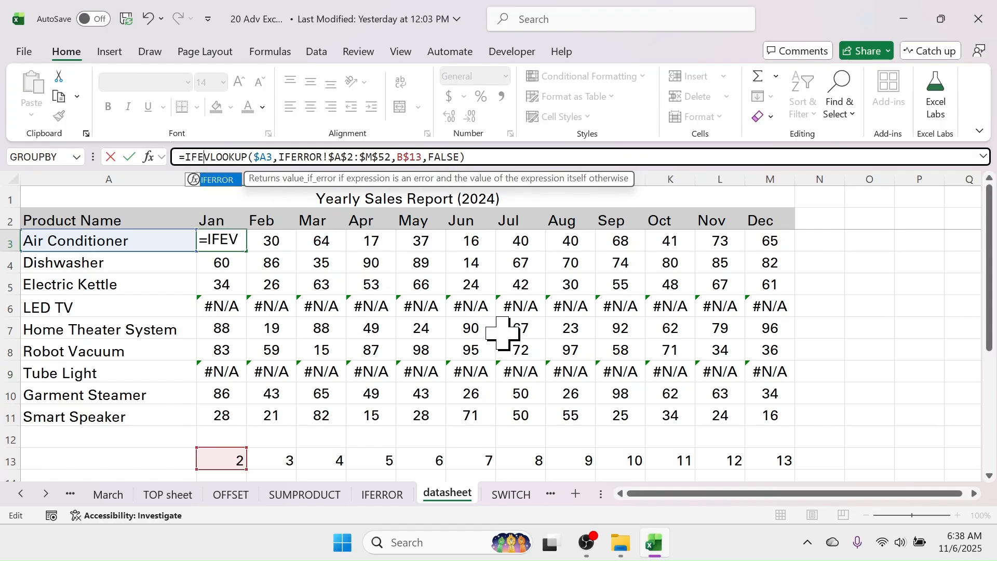
type("(")
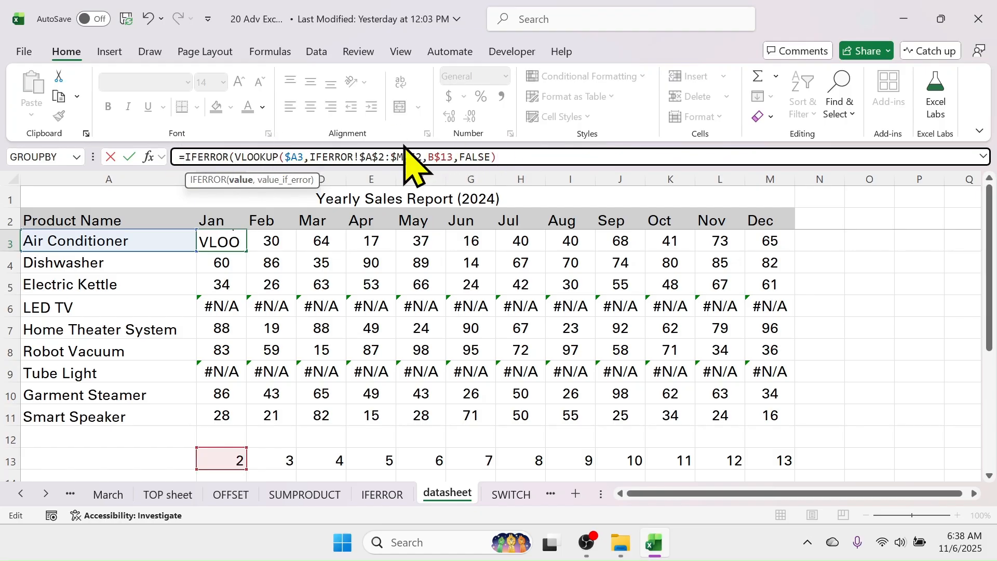
left_click(524, 157)
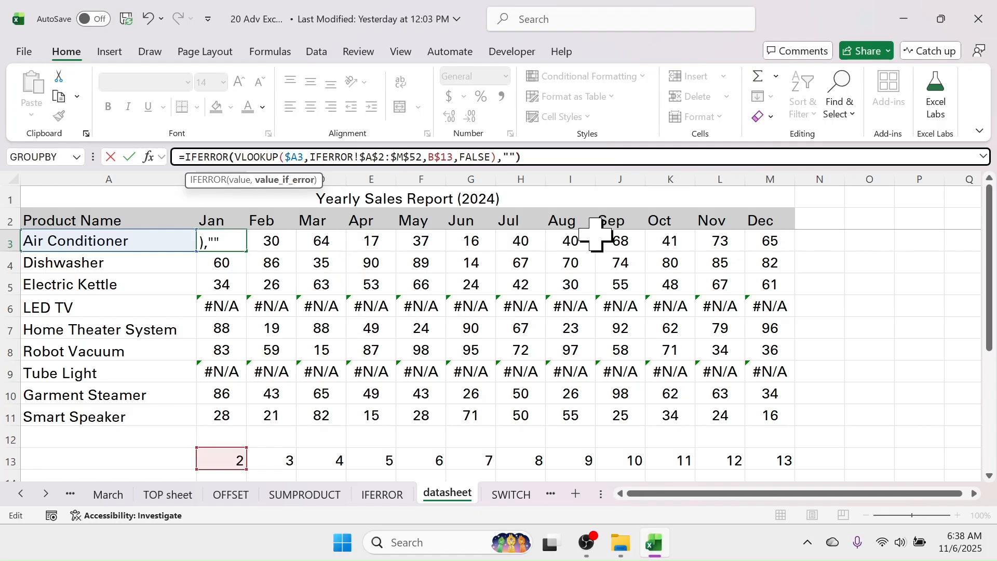
key("Return")
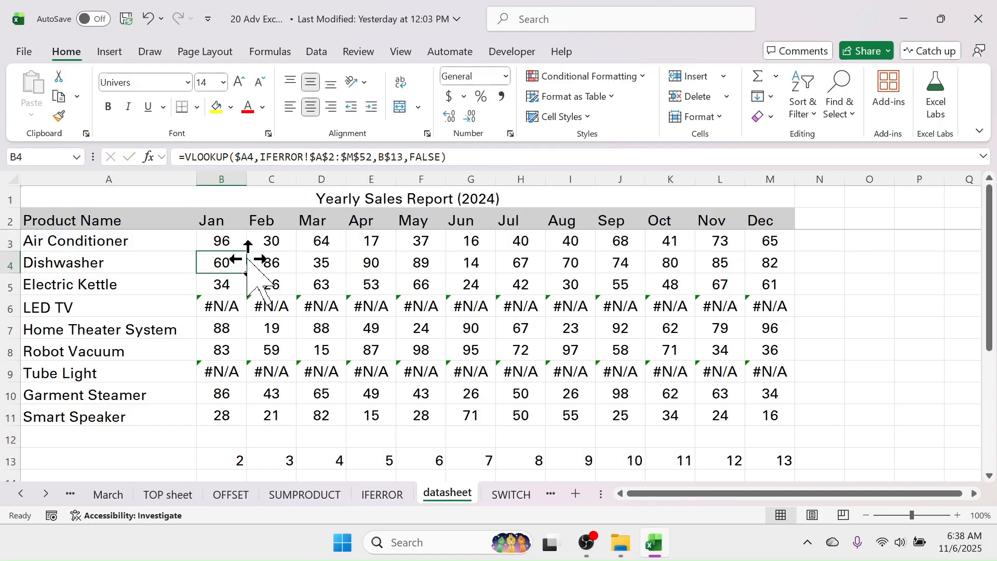
Fill B3's IFERROR formula across all months and down to M11, and check several cells in the LED TV row
left_click(205, 239)
left_click_drag(250, 252, 794, 423)
left_click(901, 346)
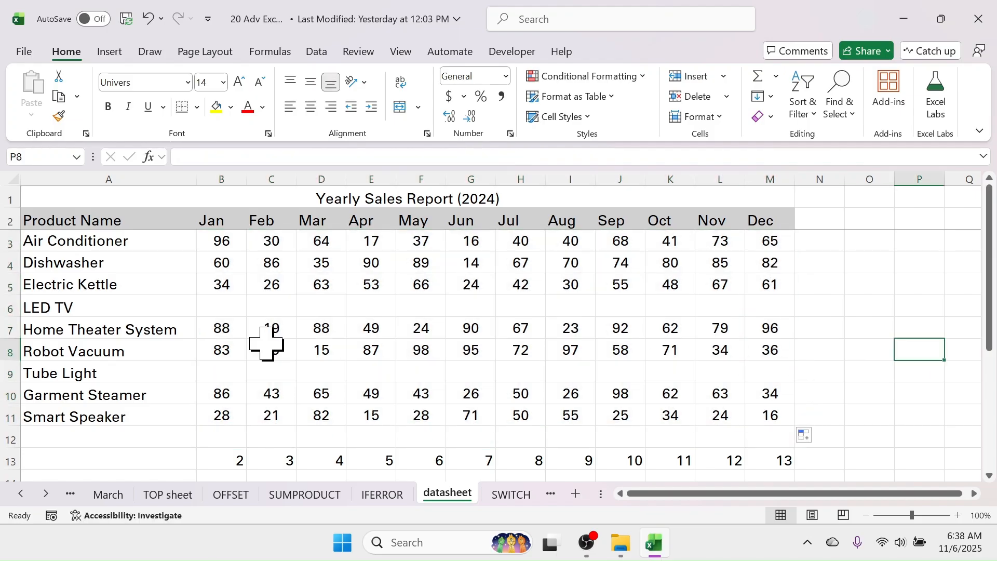
left_click(323, 312)
left_click(449, 310)
left_click(520, 312)
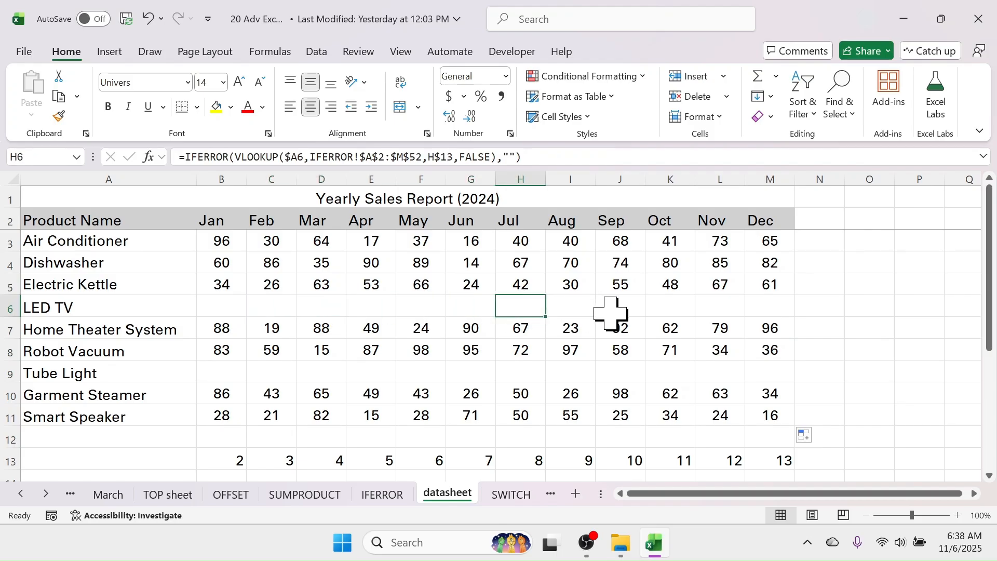
left_click(620, 312)
left_click(701, 312)
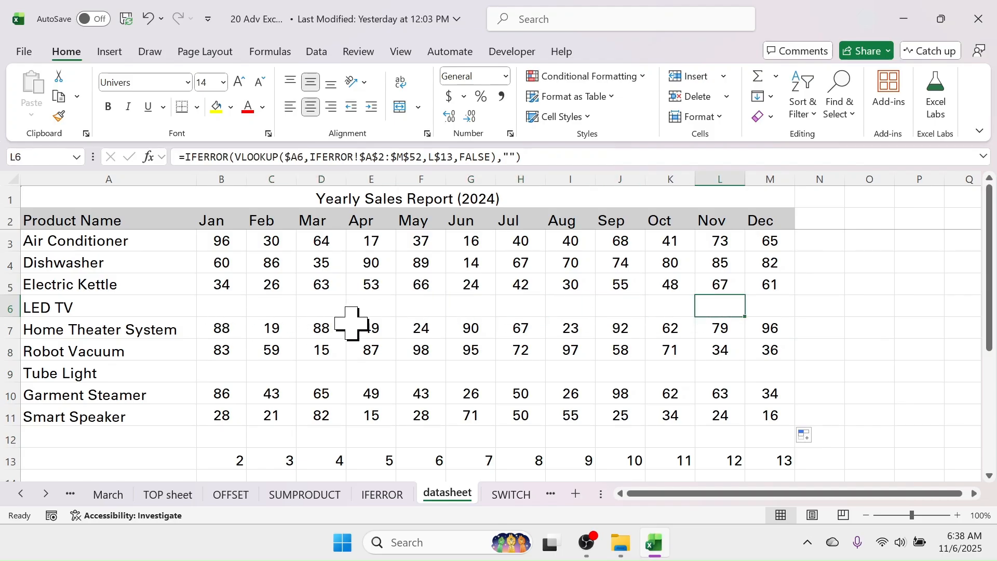
Set the value-if-error text in B3's IFERROR formula to "not found"
left_click(231, 243)
left_click(509, 157)
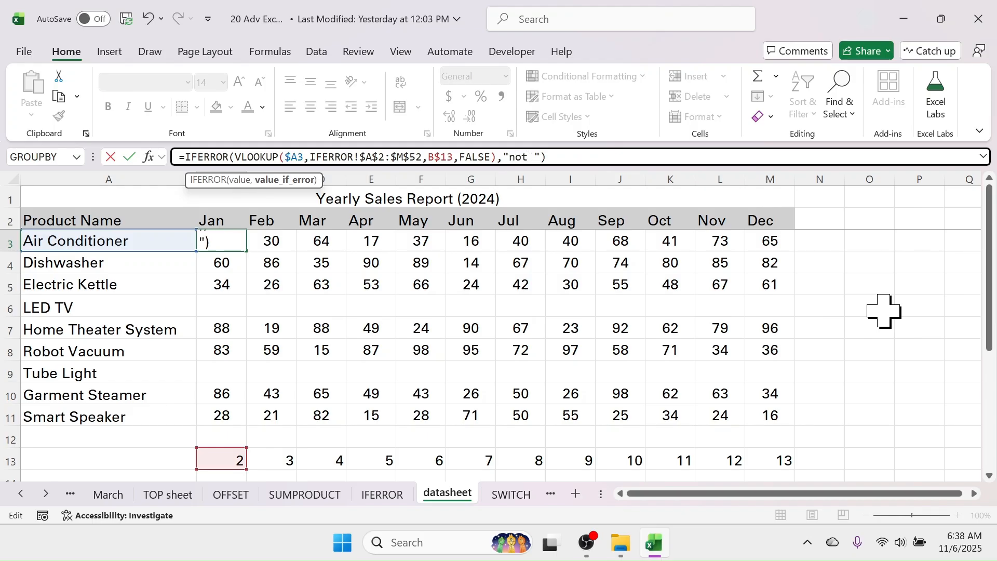
key("Return")
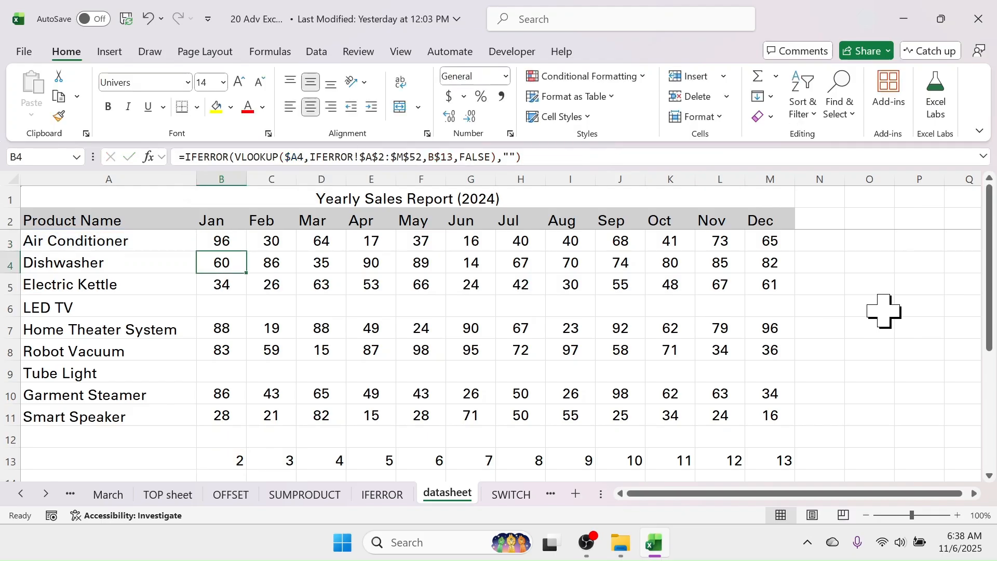
Fill the "not found" version of the formula from B3 through M11 and check the Tube Light row's January cell
left_click(227, 247)
left_click_drag(246, 251, 773, 424)
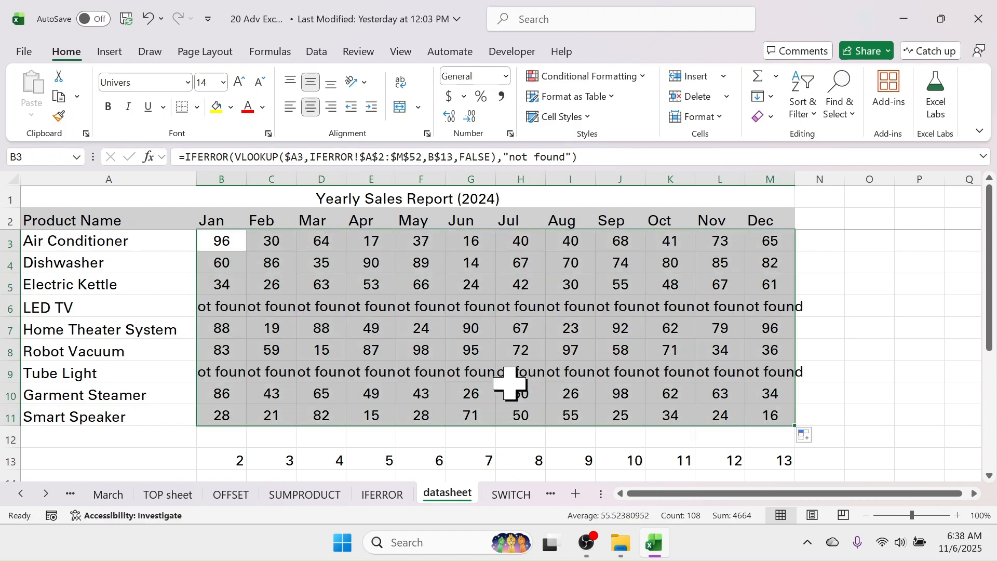
left_click(235, 373)
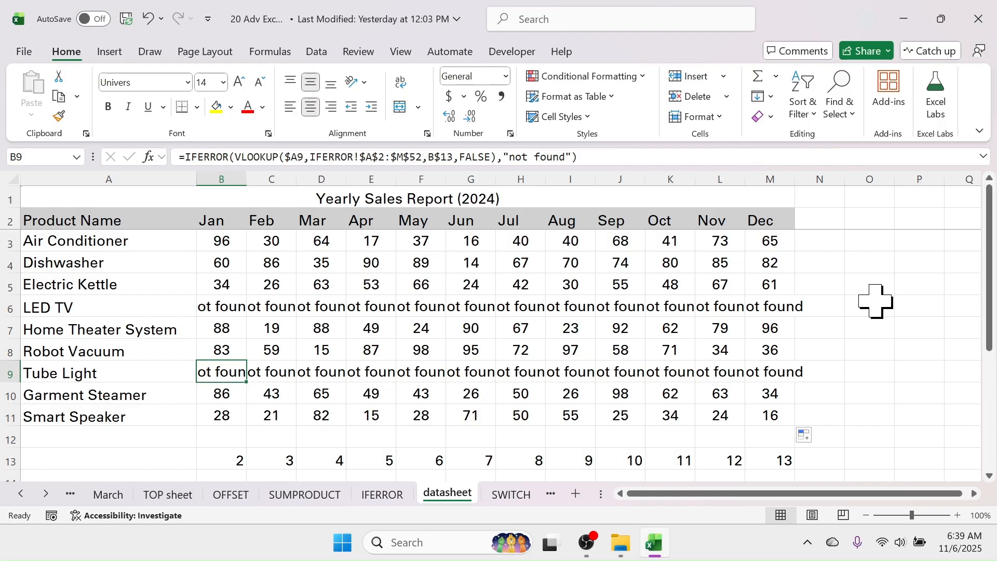
Open the SWITCH worksheet with the employee performance scores
left_click(511, 494)
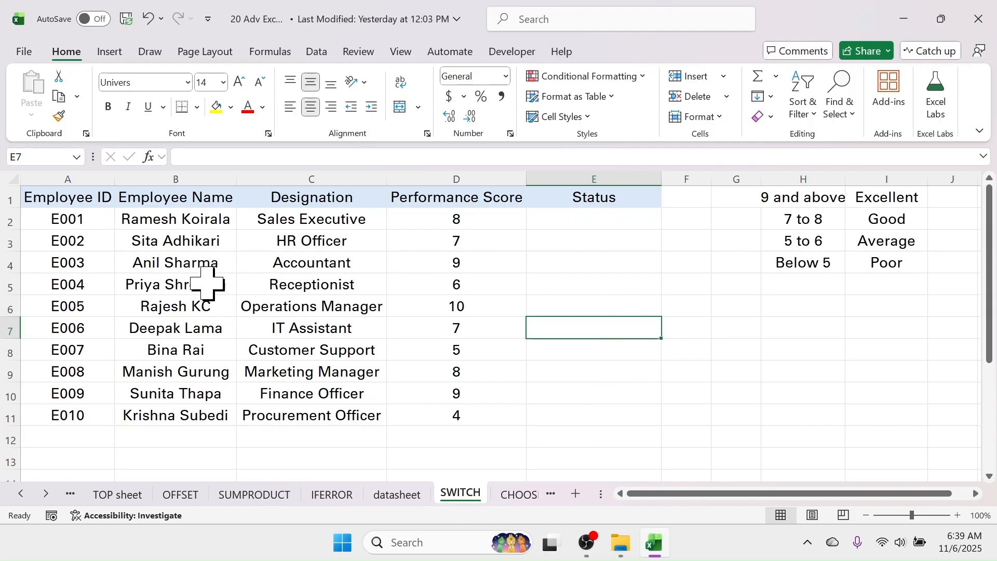
Review the employee table's columns and the score bands with their status labels in H1:I4
left_click_drag(70, 200, 78, 415)
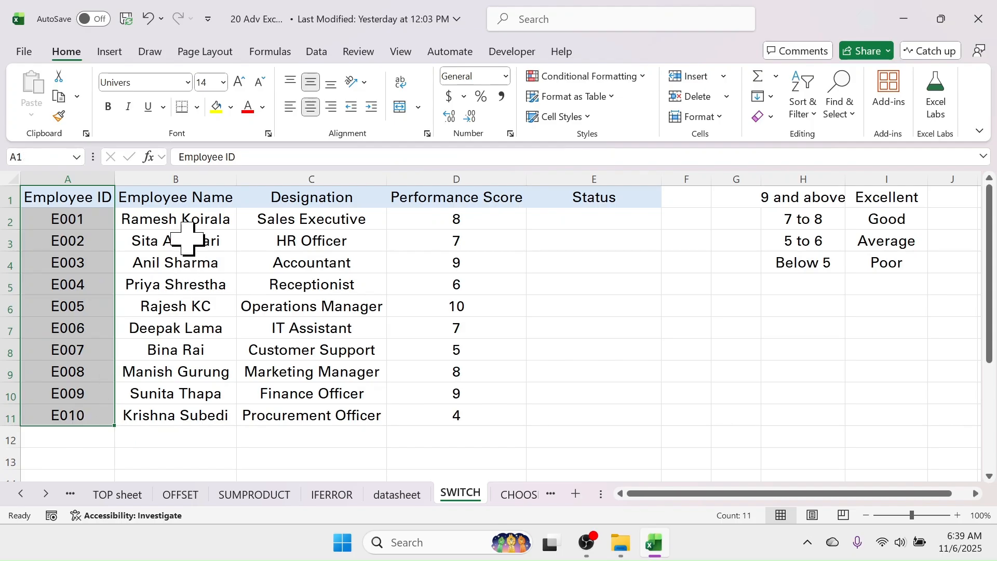
left_click_drag(205, 196, 211, 393)
left_click_drag(318, 198, 322, 415)
left_click_drag(498, 201, 469, 429)
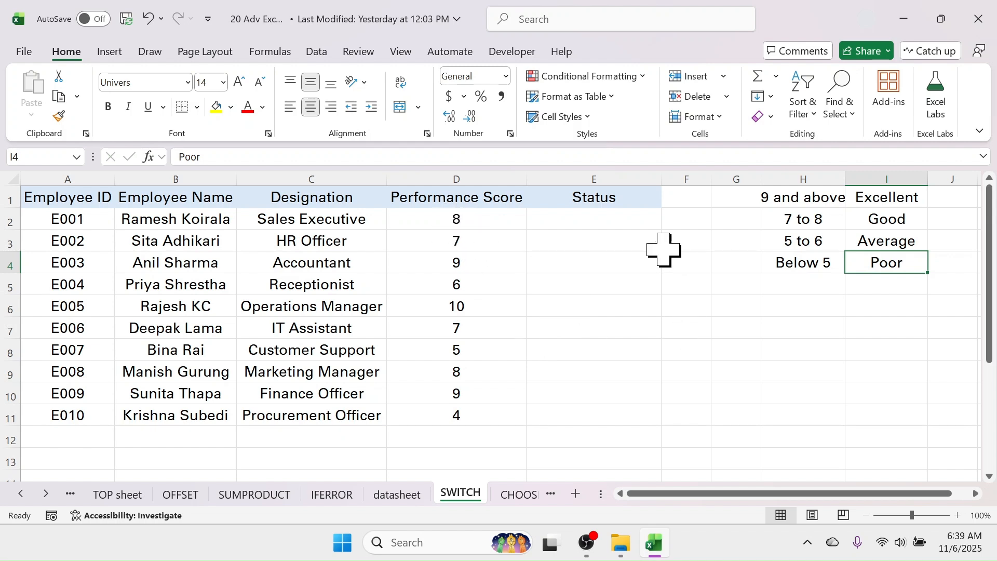
left_click_drag(617, 221, 616, 416)
left_click(894, 203)
left_click(901, 220)
left_click(901, 242)
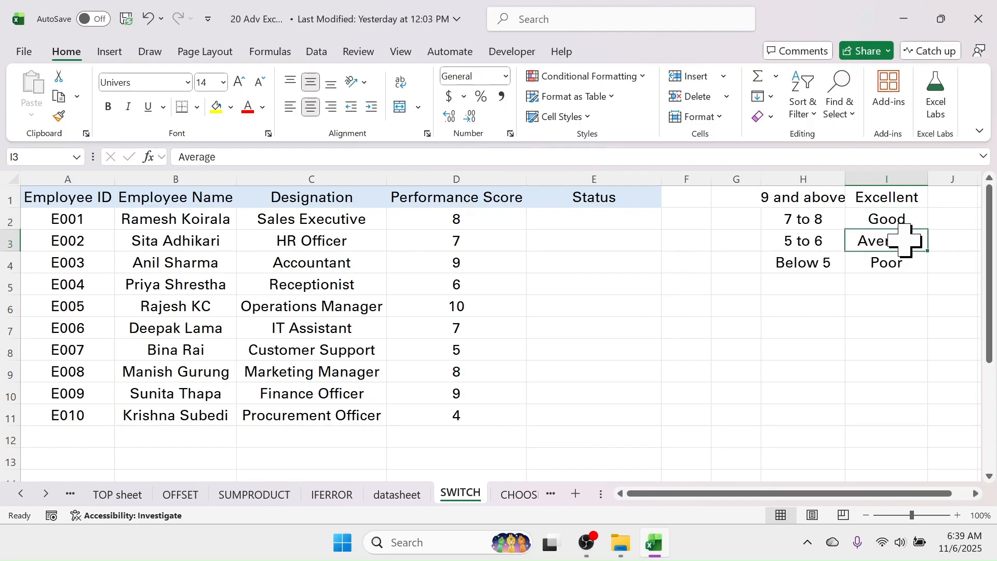
left_click(898, 265)
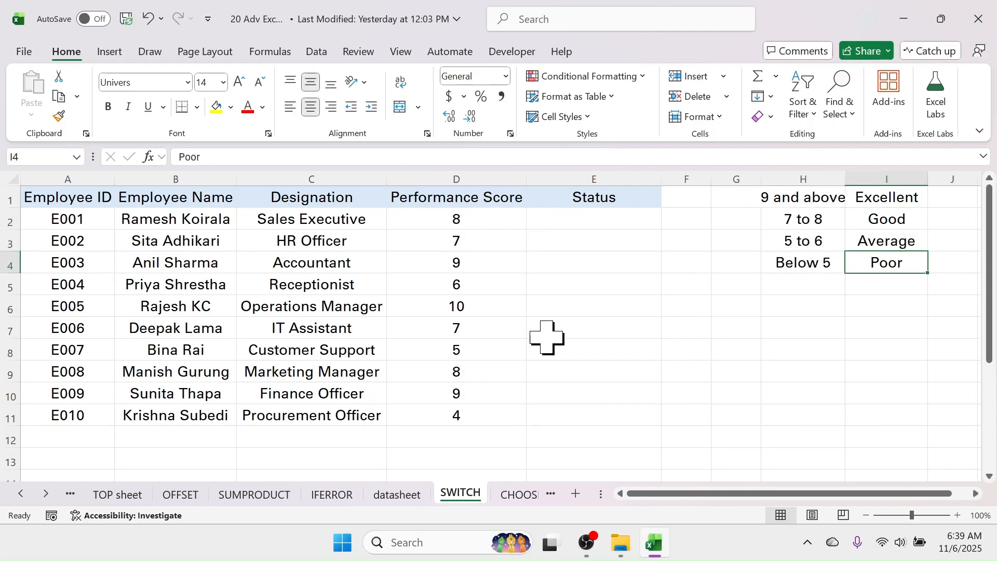
left_click(795, 202)
left_click(889, 198)
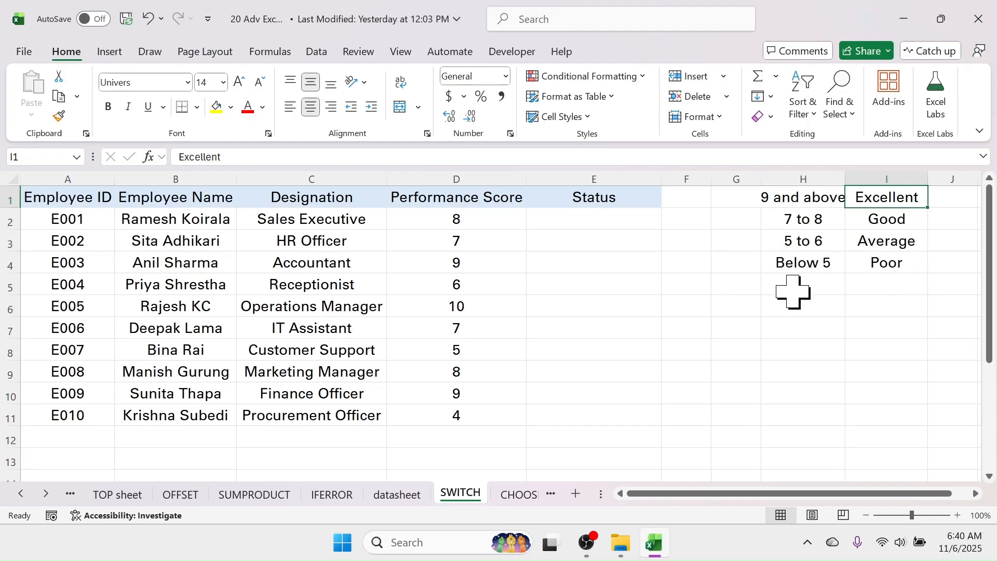
In E2, begin a SWITCH formula with TRUE as the expression, returning "Excellent" when D2>=9
left_click(612, 218)
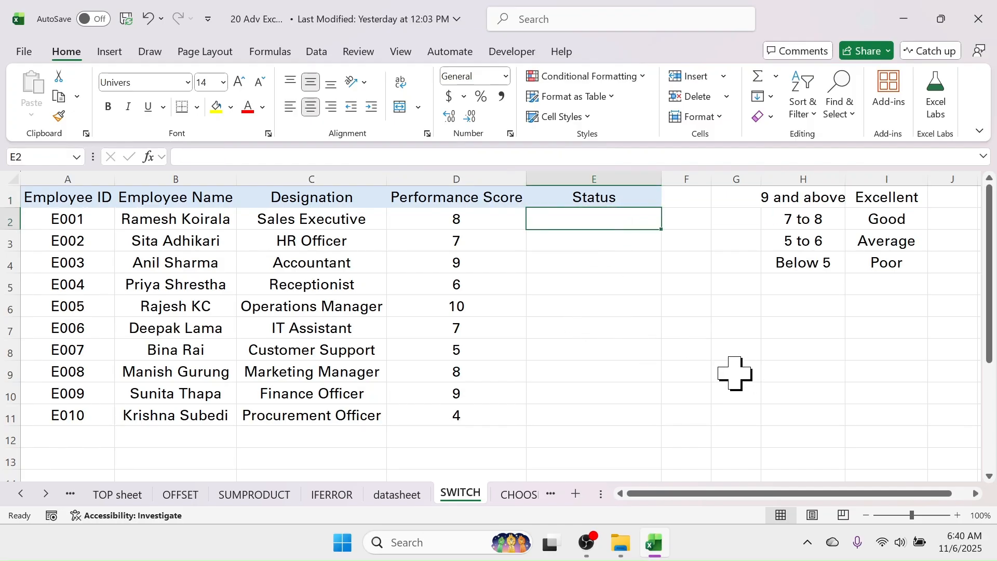
type("=SWI")
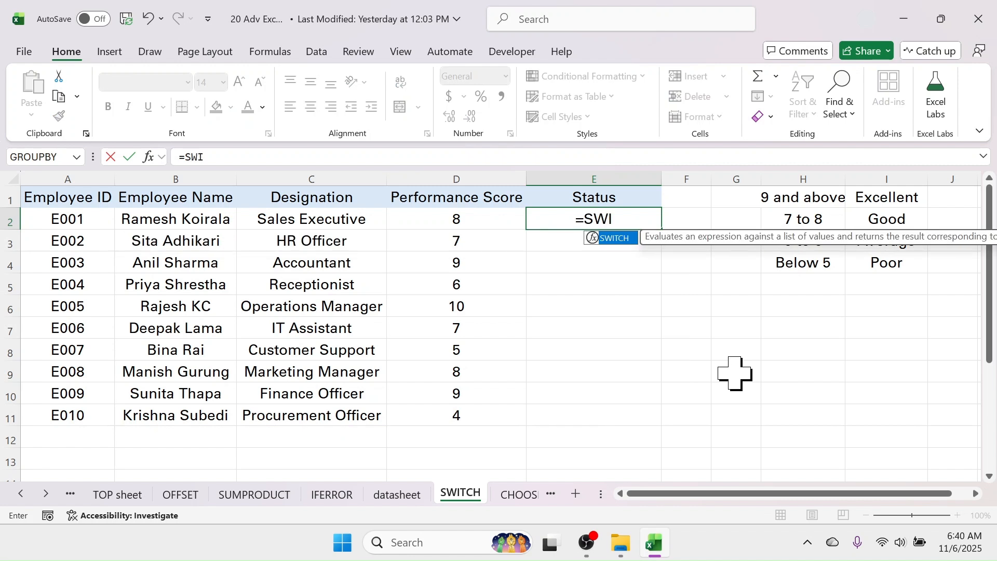
type("TCH(")
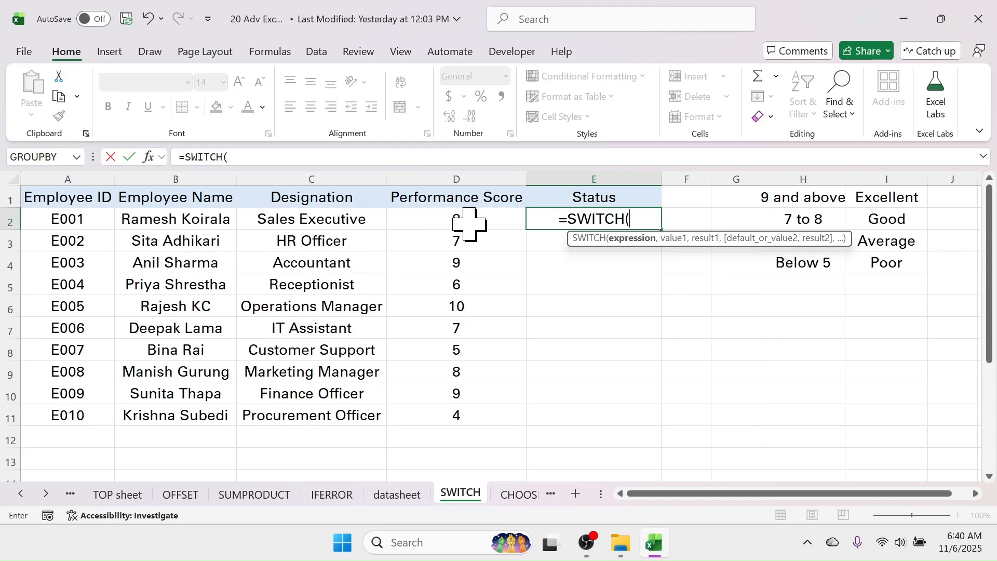
type("T")
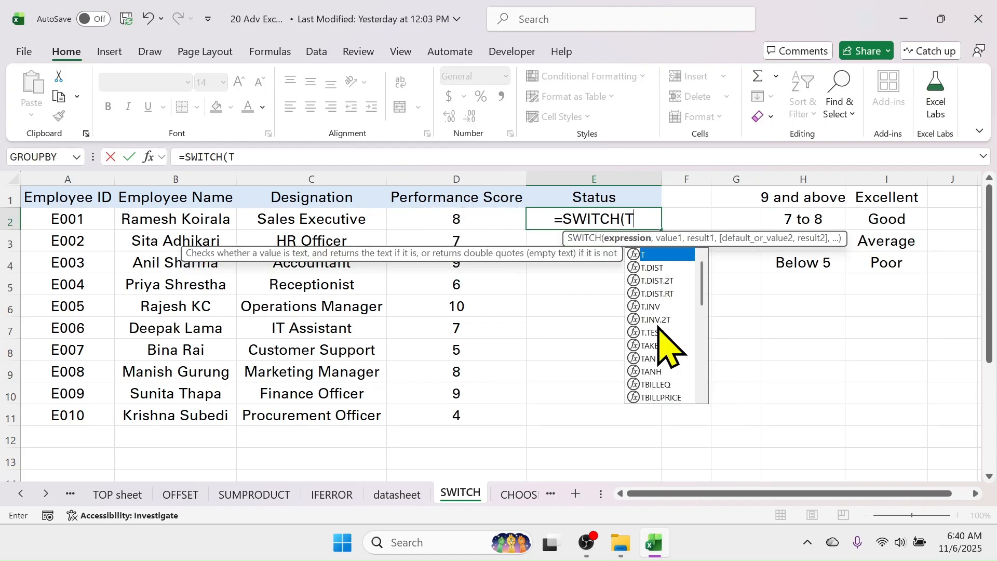
type("RUE,")
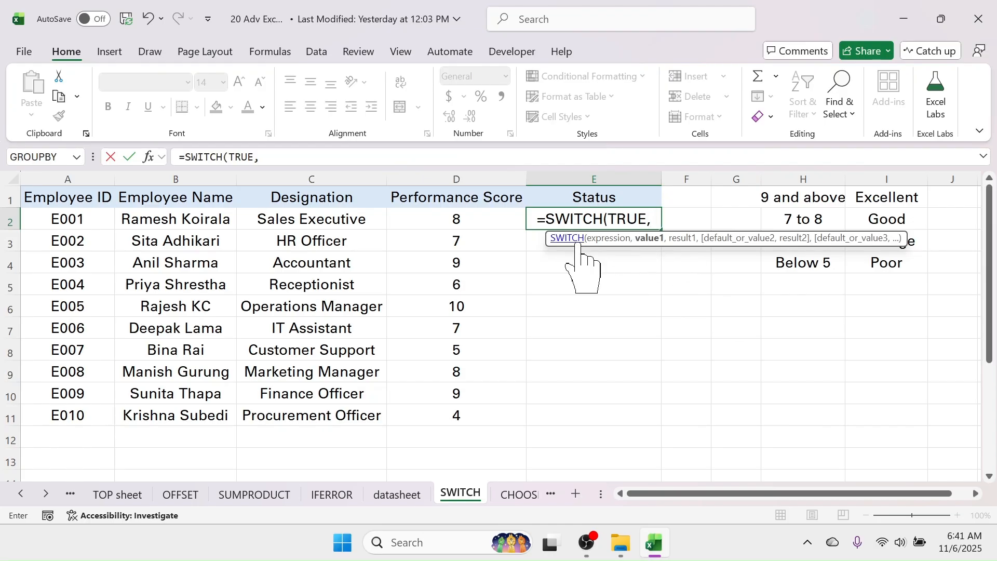
left_click(475, 218)
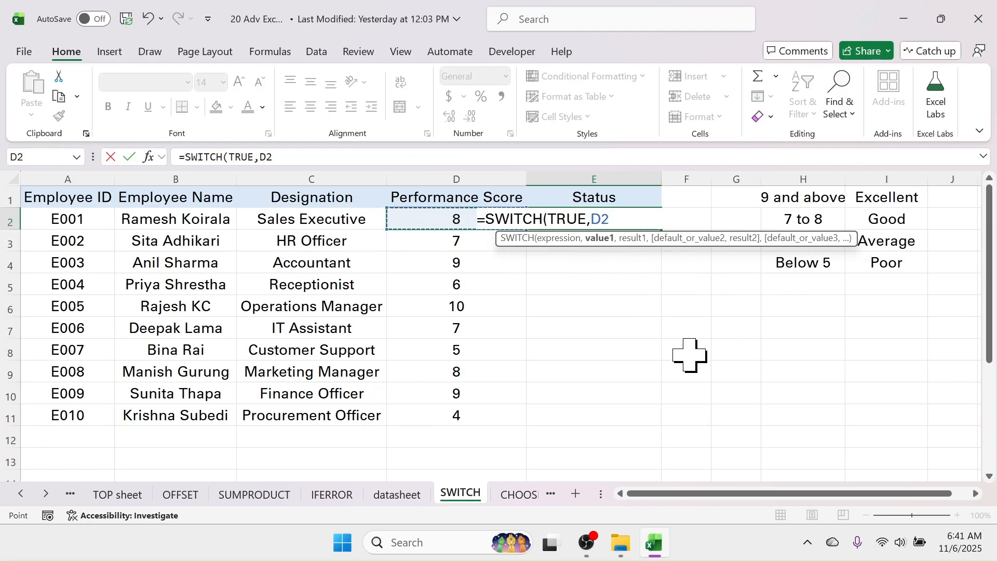
type(">=9")
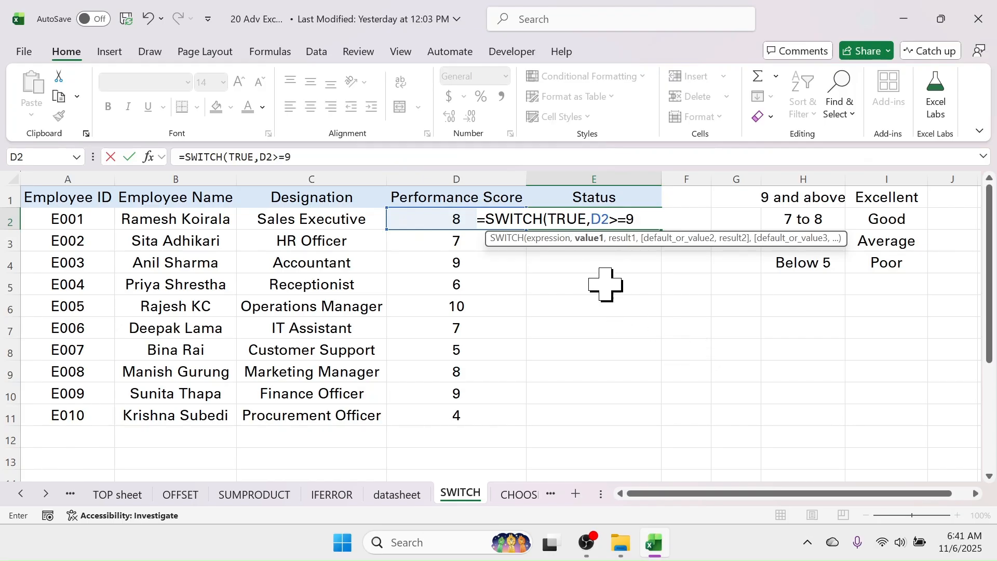
type(",\"Excellent")
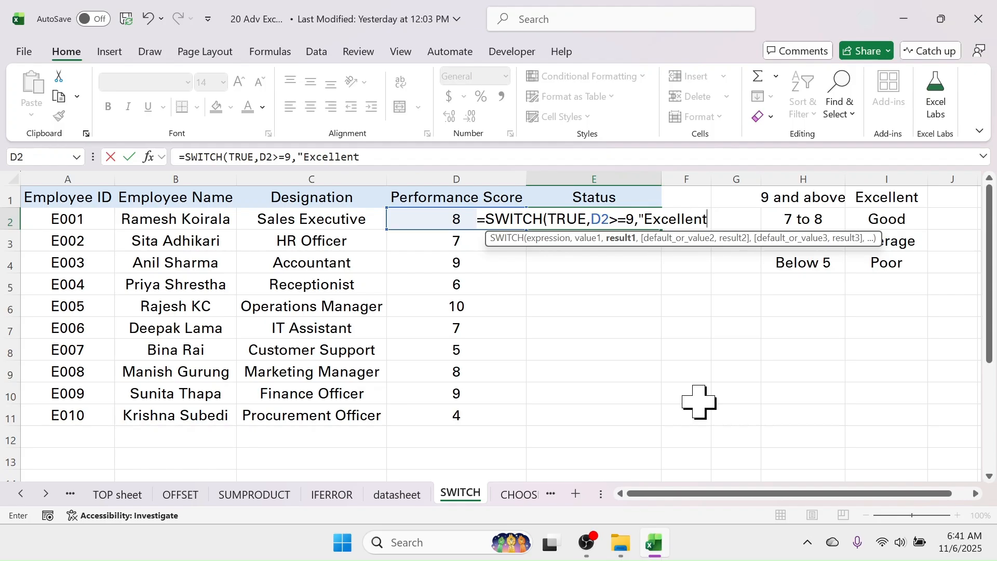
type("\",")
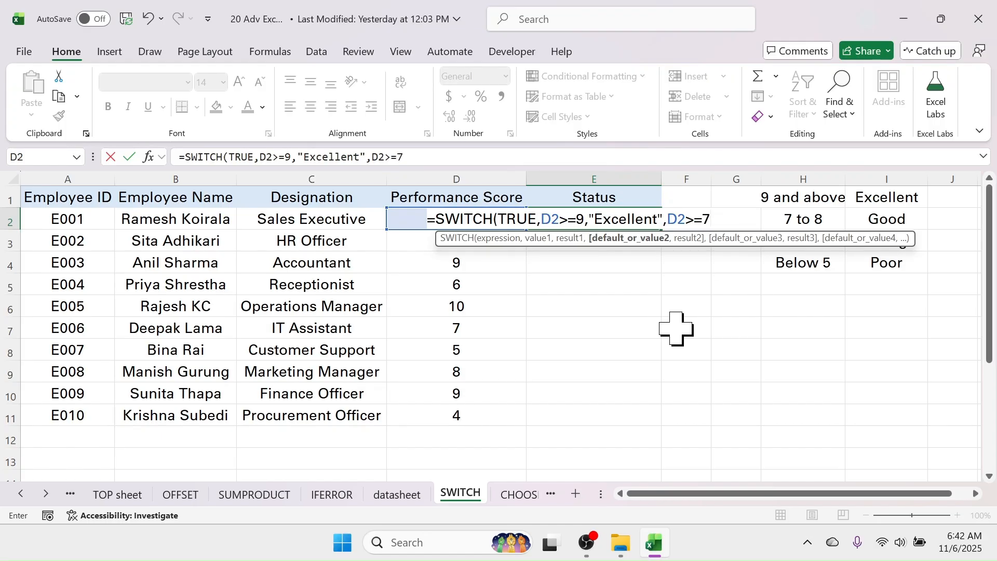
Extend the SWITCH formula in E2 to return "Good" for D2>=7 and "Average" for D2>=5
type(",\"Goo")
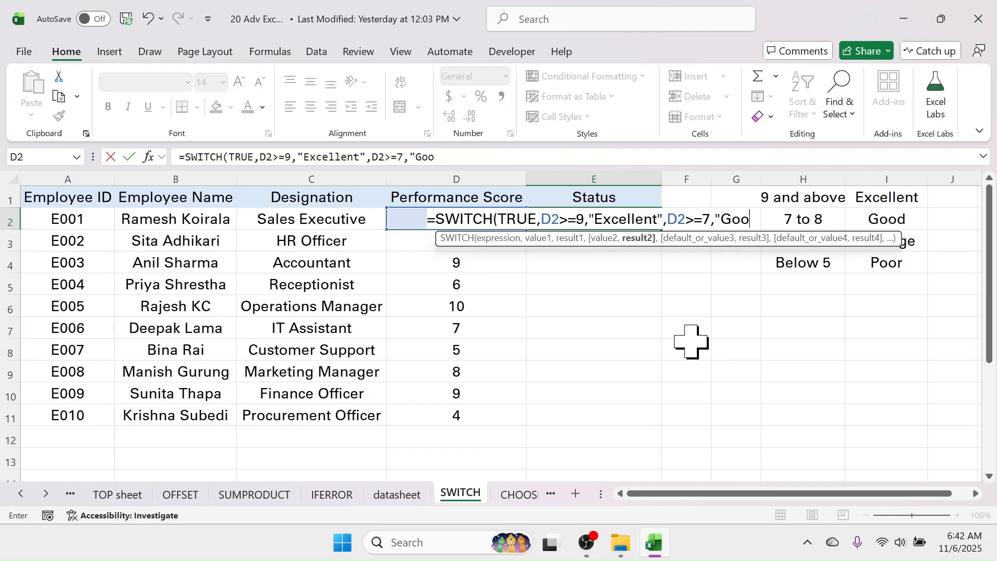
type("d\"")
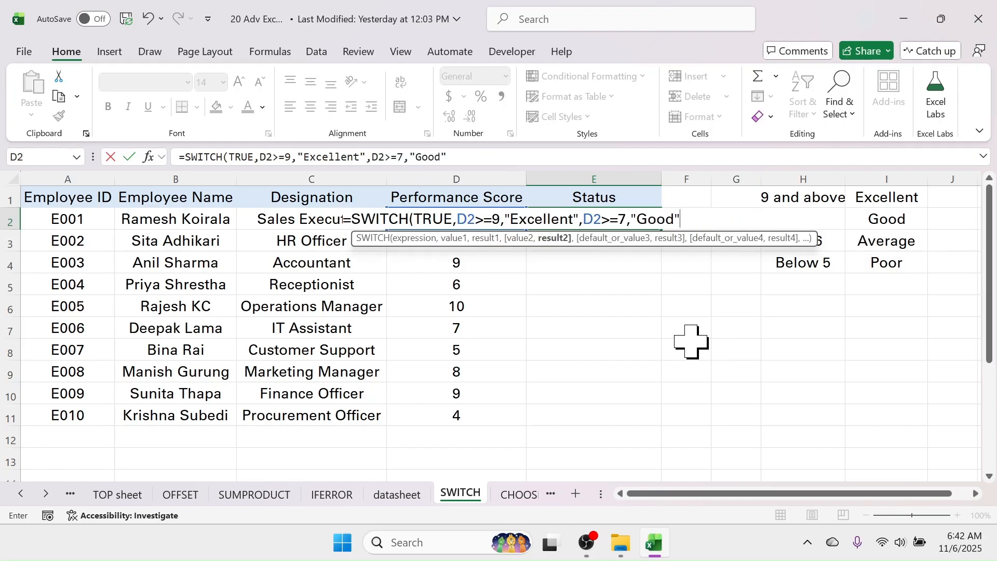
type(",")
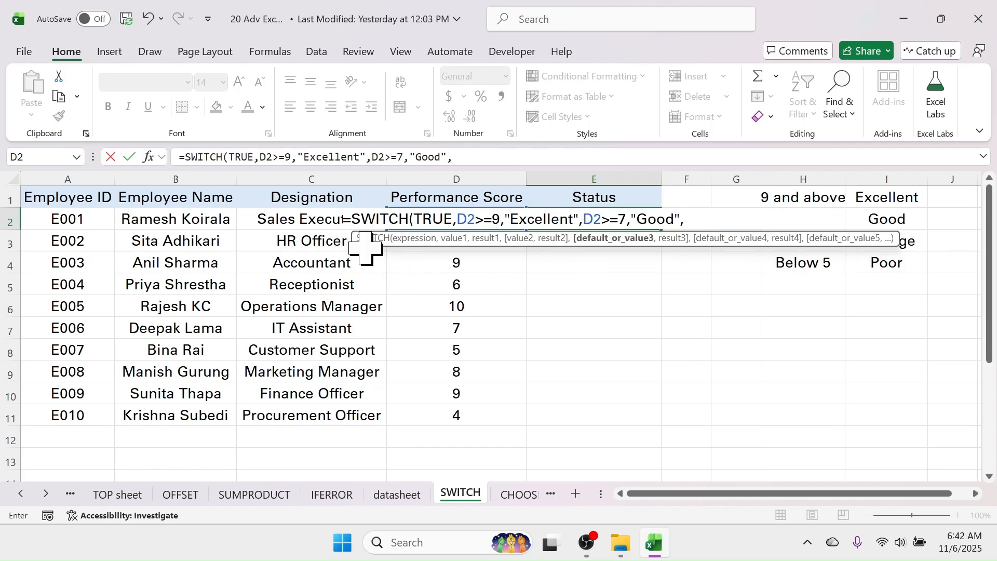
left_click_drag(372, 247, 374, 278)
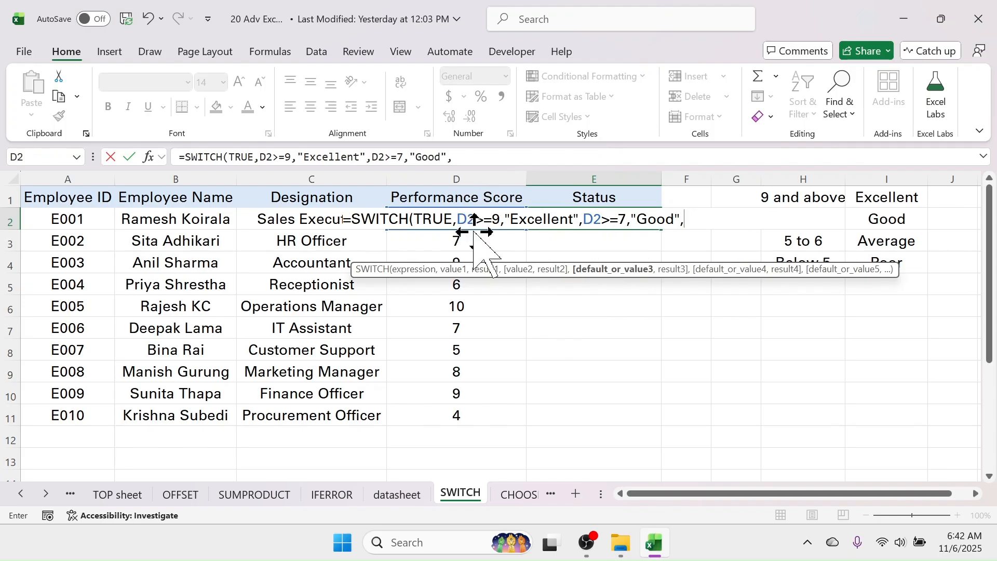
type("D2>=")
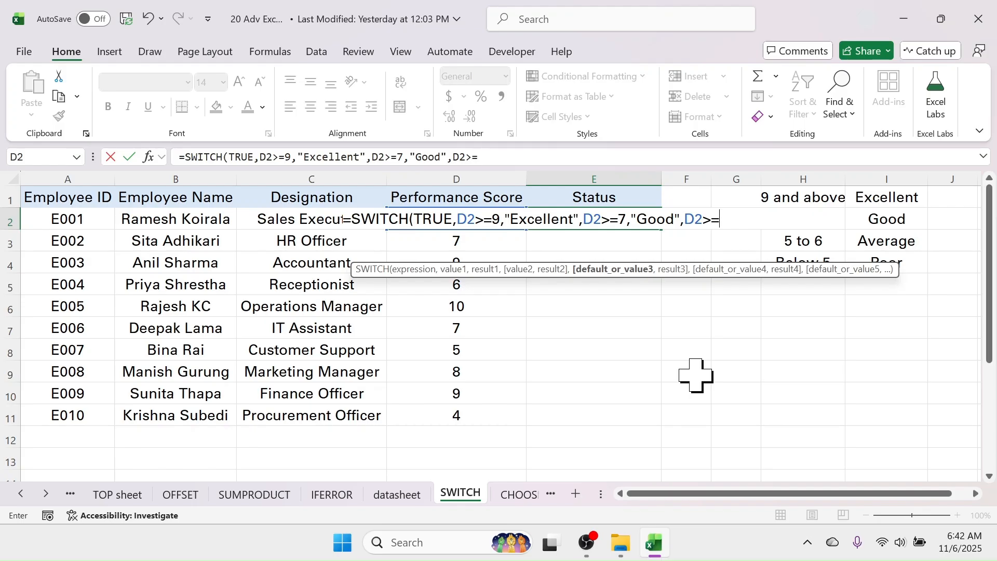
type("5,\"Average")
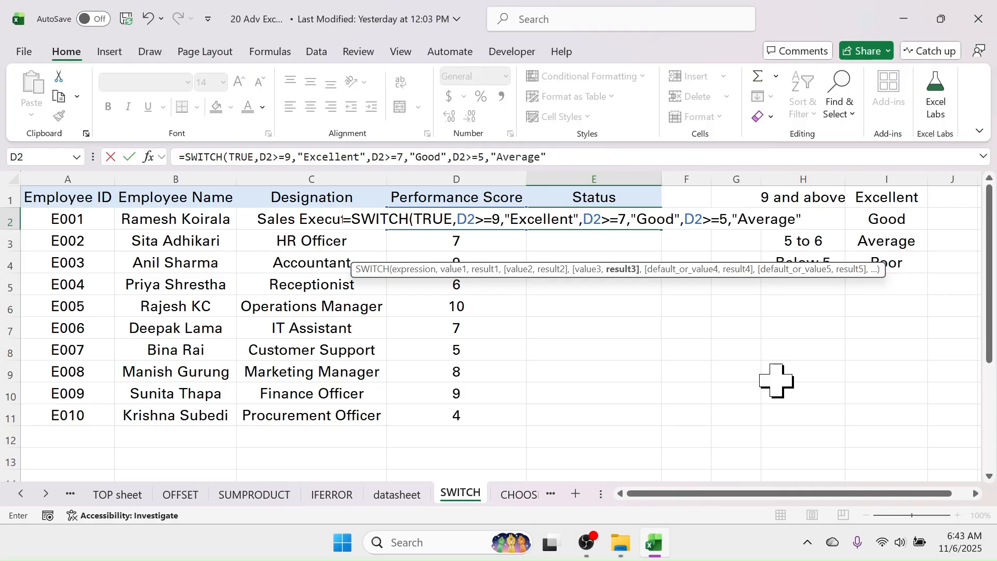
Complete the SWITCH formula in E2 with "Poor" as the default result and enter it
type(",\"Poor")
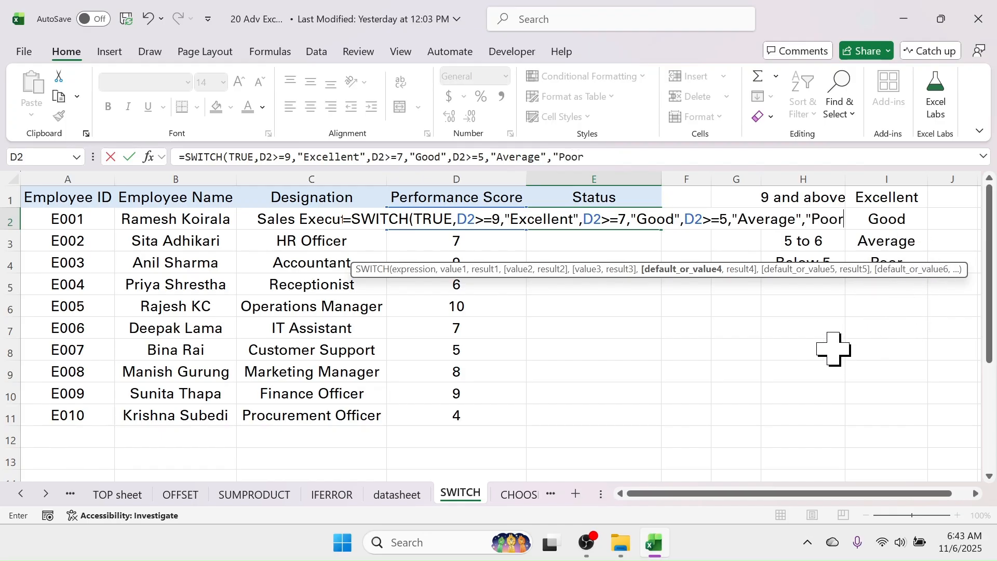
type("\"")
type(")(")
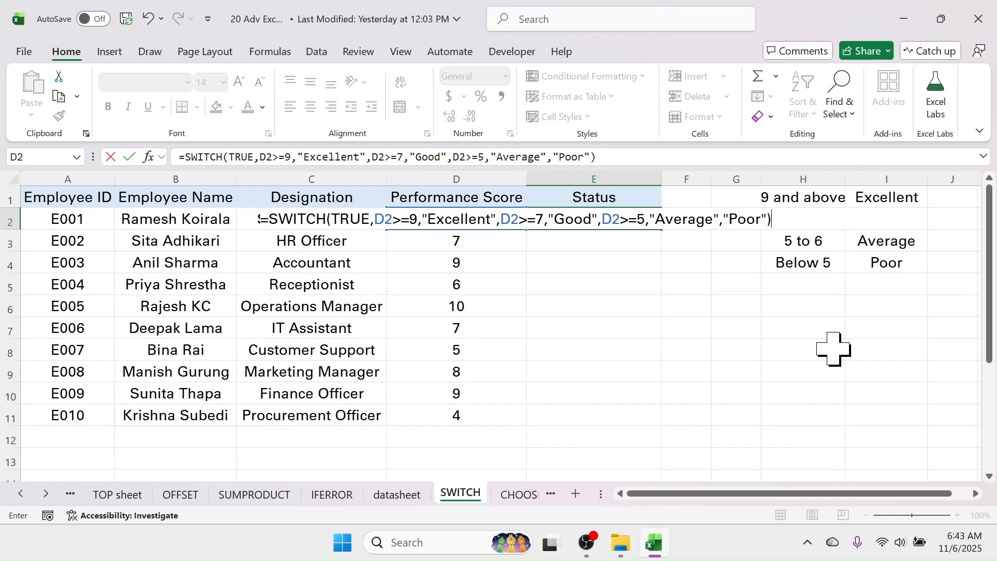
key("Return")
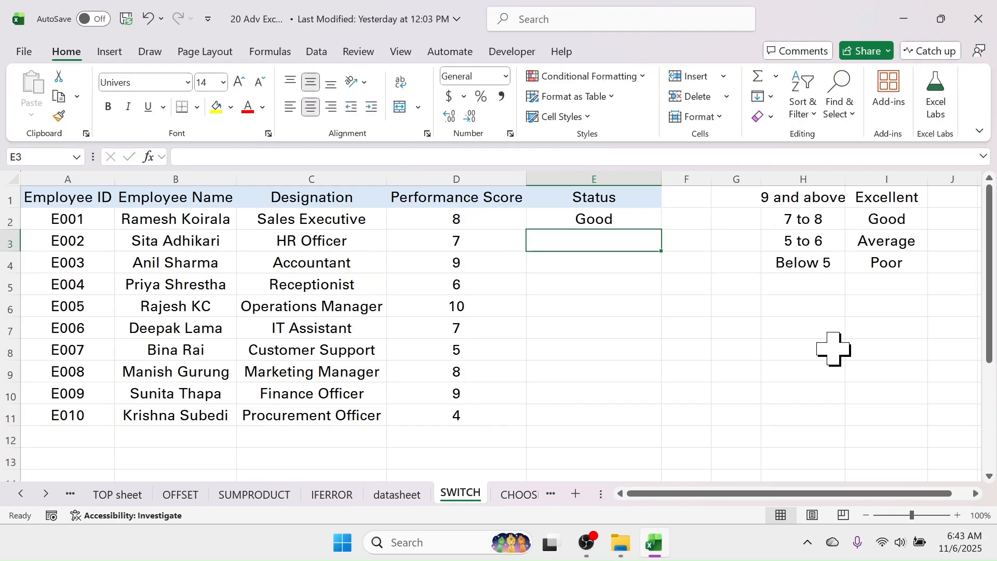
Fill the Status formula from E2 down through E11
left_click(606, 221)
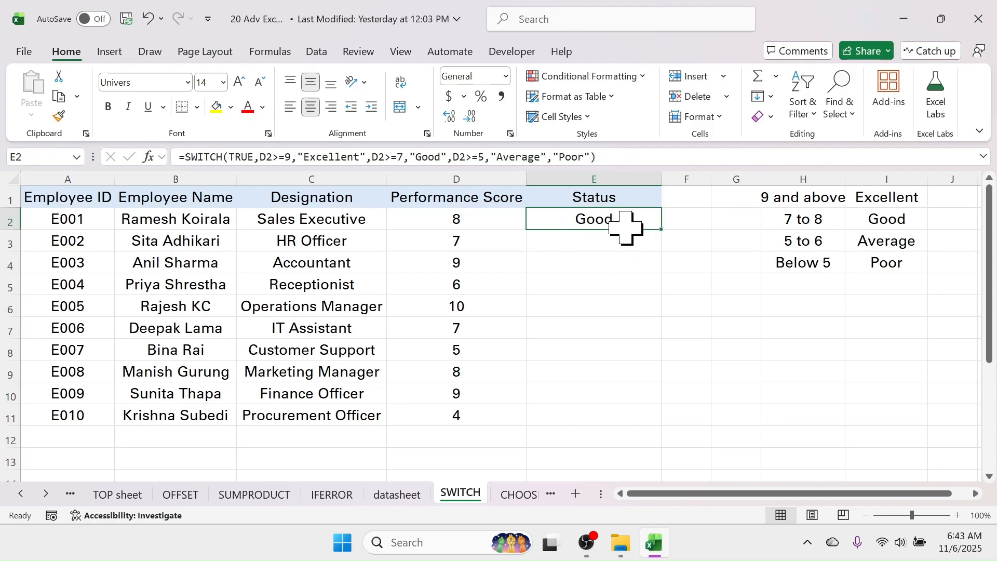
left_click_drag(664, 232, 653, 405)
left_click_drag(653, 416, 654, 425)
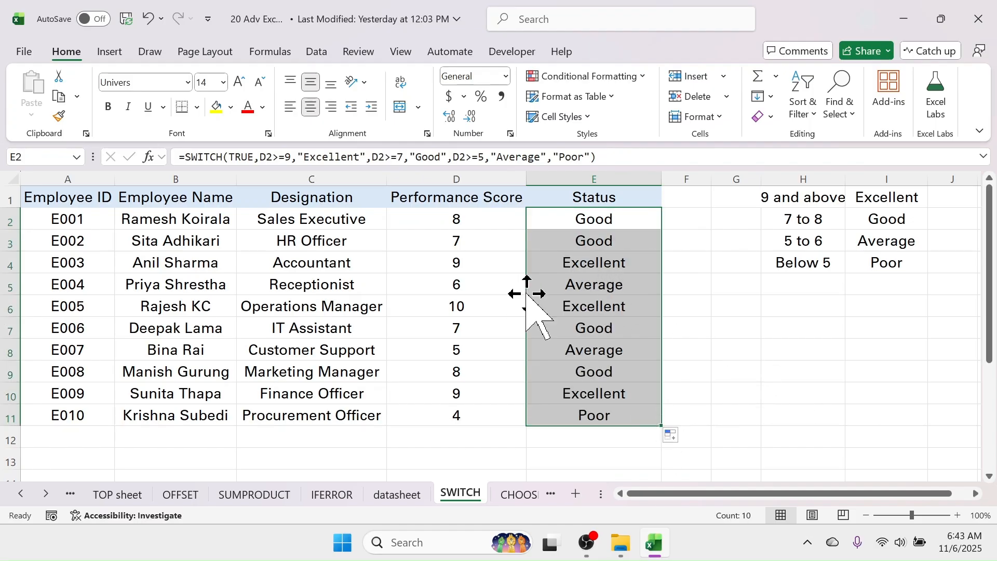
Check the filled Status results and their formulas against the performance scores, including rows 2, 4 and 11
left_click(583, 262)
left_click(452, 264)
left_click(561, 262)
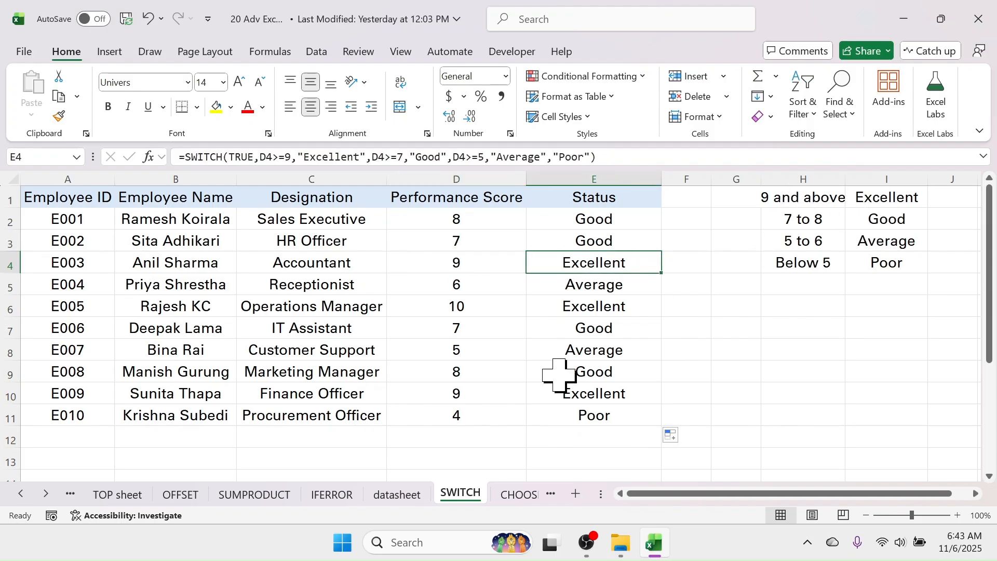
left_click(451, 414)
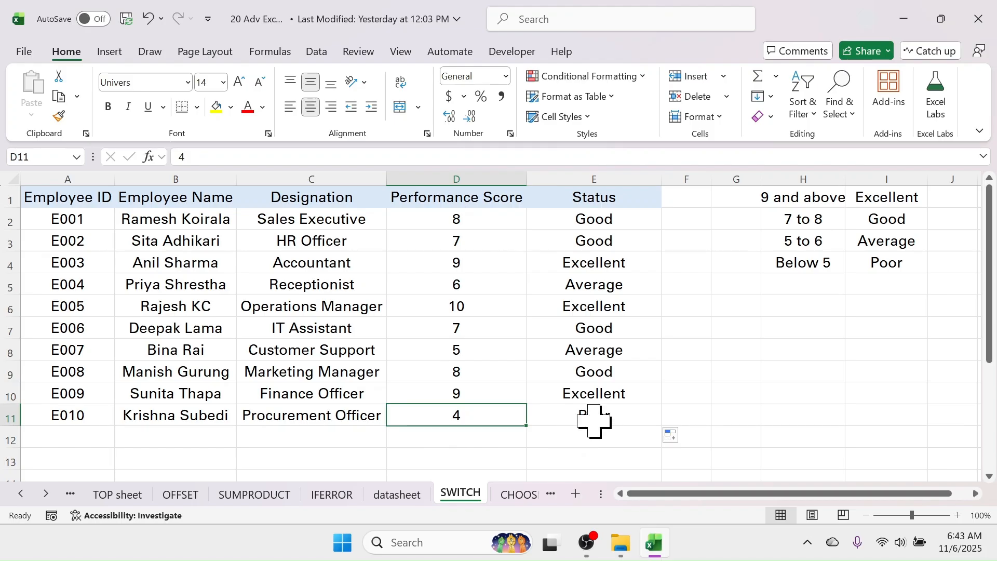
left_click(601, 217)
left_click(597, 260)
left_click(597, 218)
left_click(597, 260)
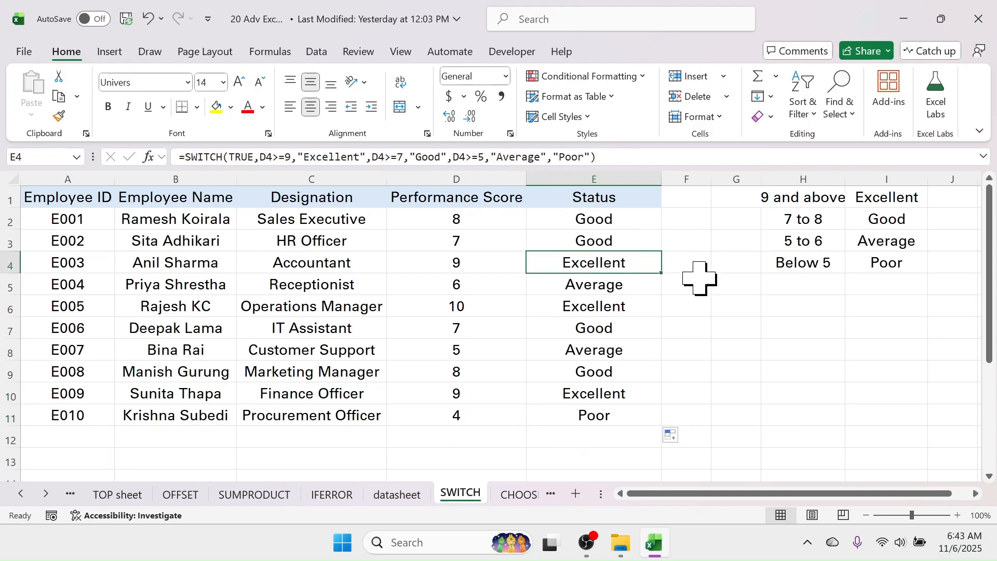
Open the CHOOSE sheet and review its employee table, empty Status column and the Score and Status key in I1:J6
left_click(46, 494)
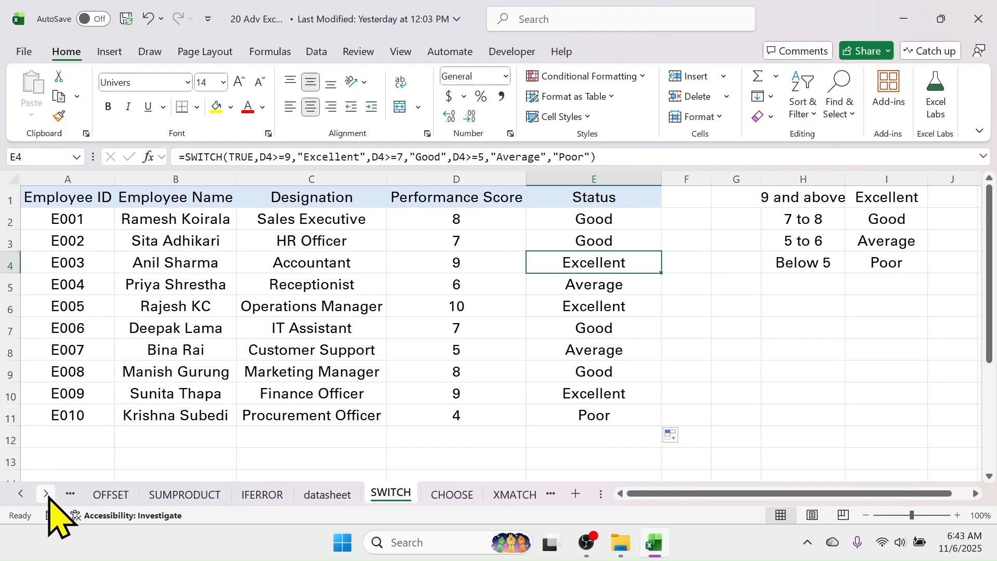
left_click(460, 495)
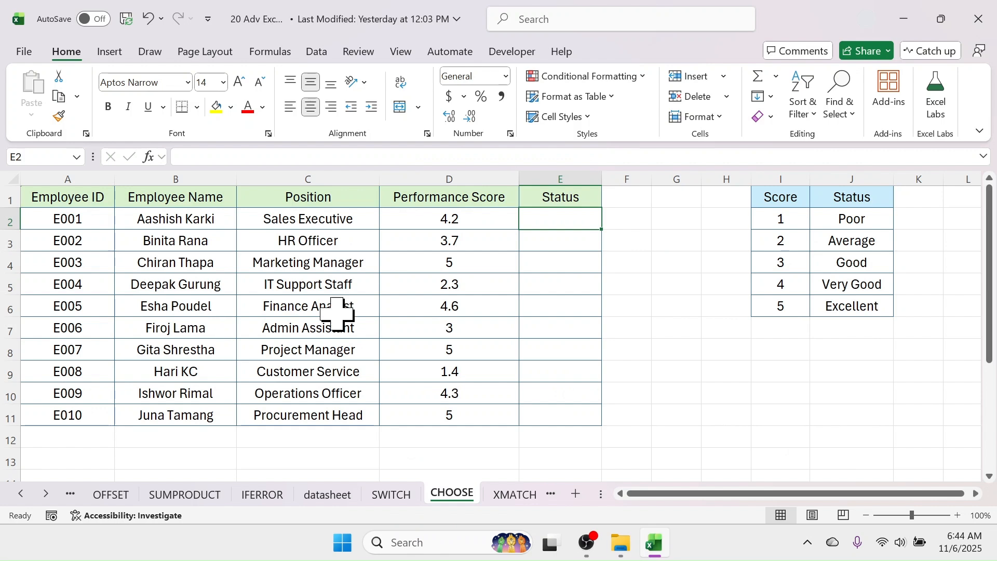
left_click_drag(88, 198, 85, 405)
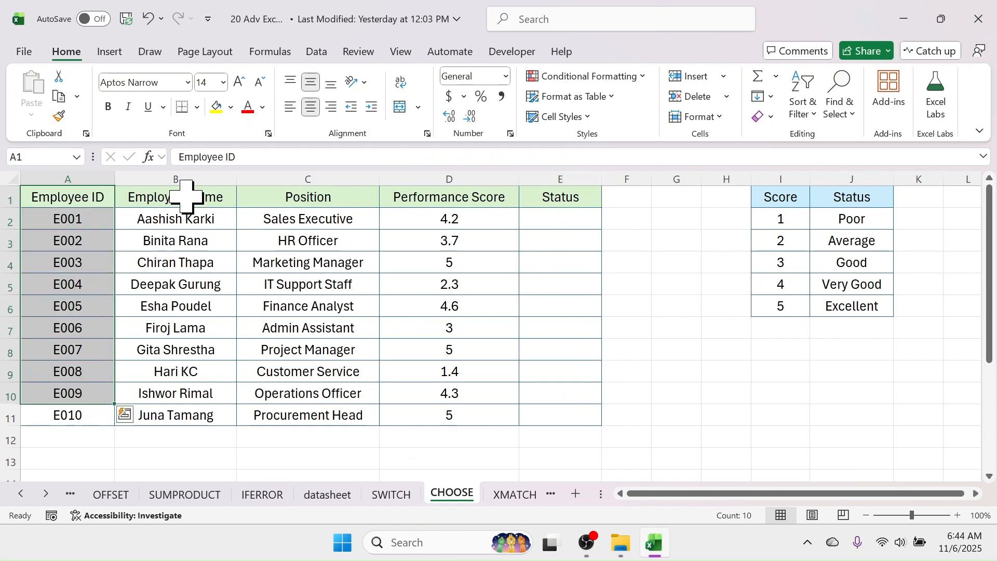
left_click_drag(189, 196, 178, 374)
left_click_drag(341, 196, 321, 374)
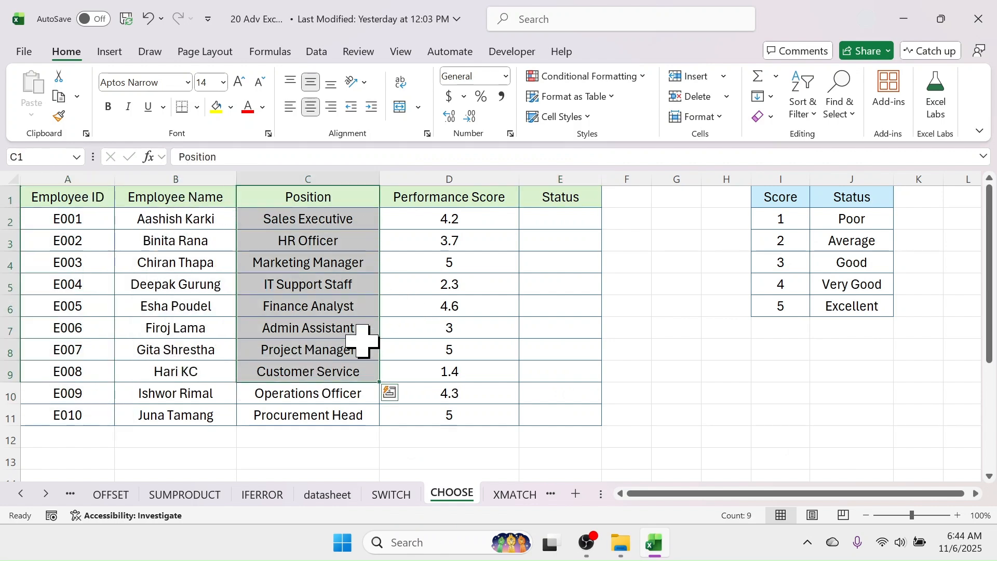
left_click_drag(475, 200, 457, 395)
left_click_drag(545, 198, 554, 362)
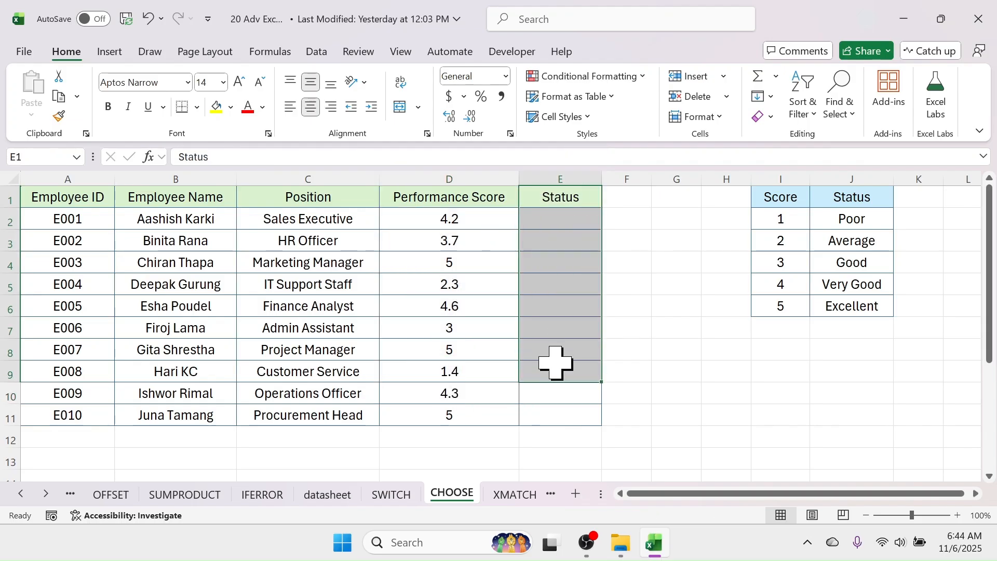
left_click(567, 294)
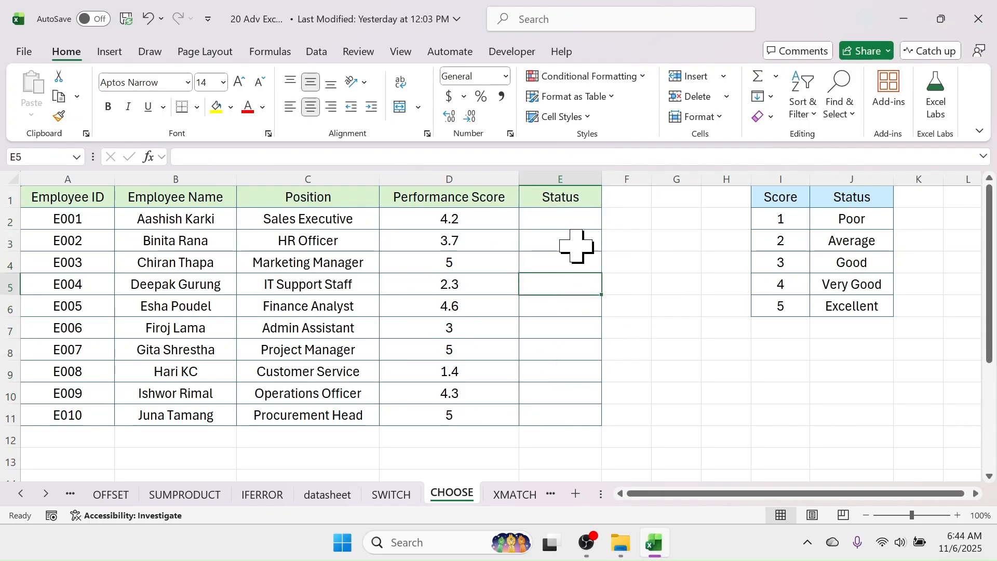
left_click(578, 222)
left_click(783, 205)
left_click_drag(783, 205, 854, 308)
left_click(766, 223)
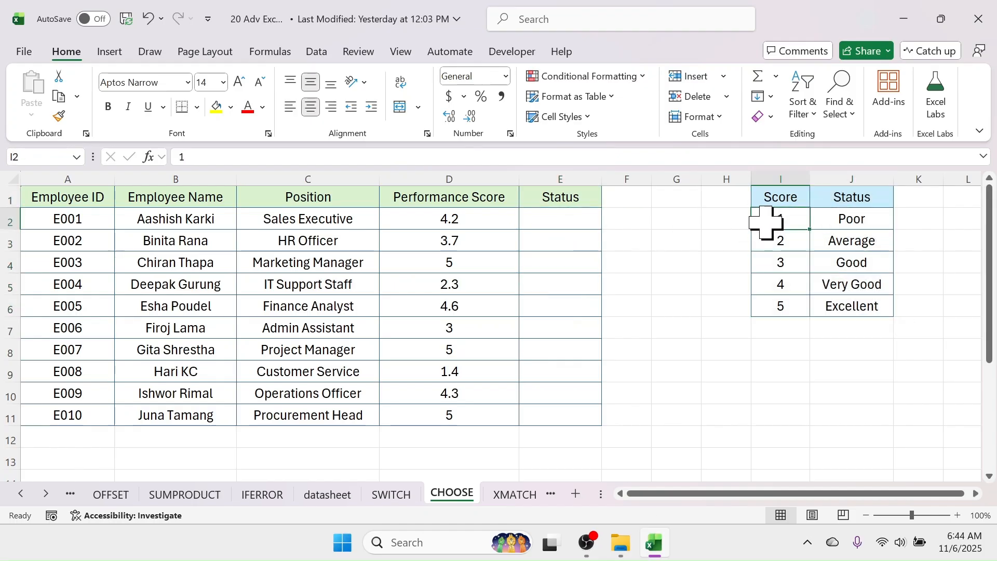
Review each Score and Status pair in the I1:J6 key and the values in the Performance Score column
left_click(870, 217)
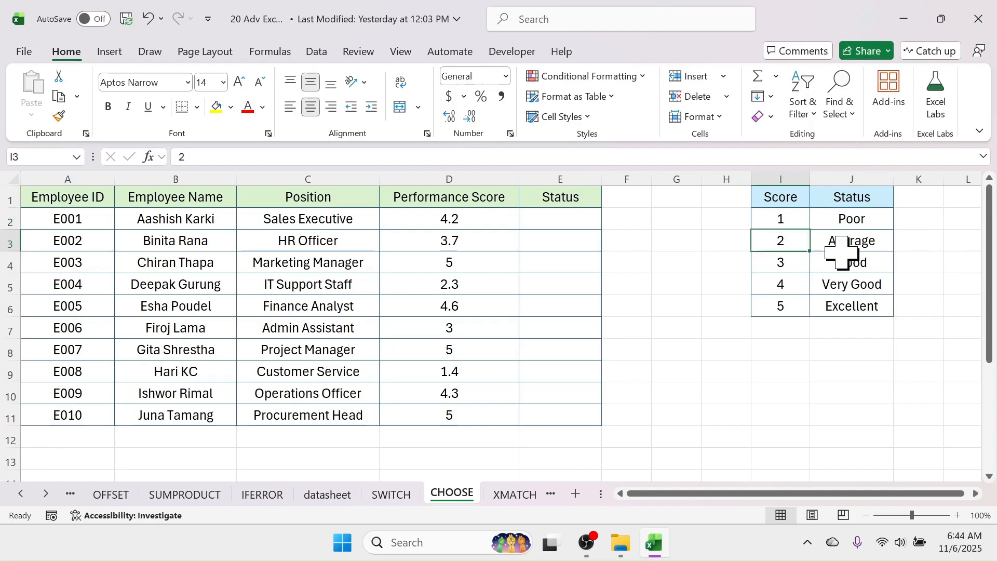
left_click(781, 243)
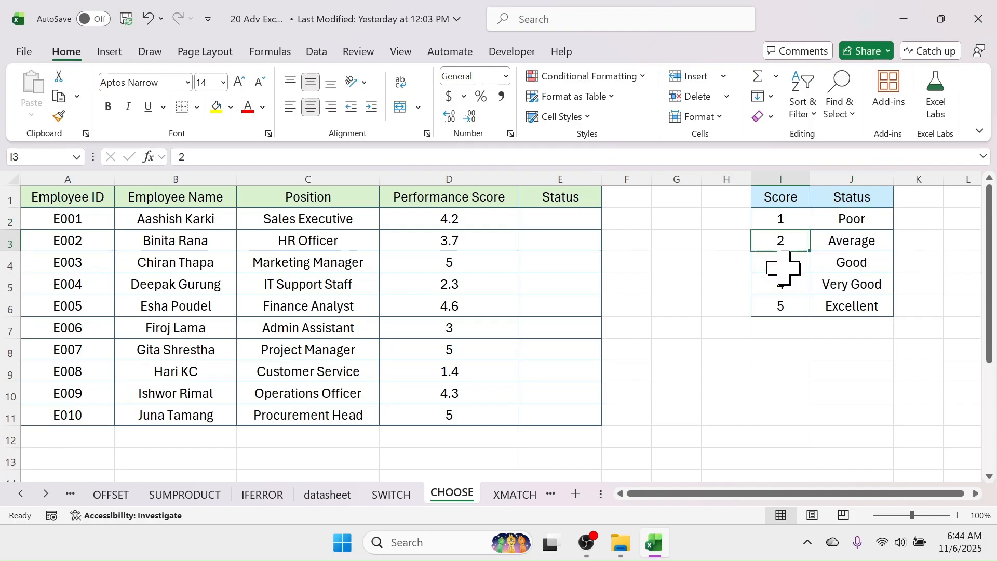
left_click(854, 265)
left_click(775, 286)
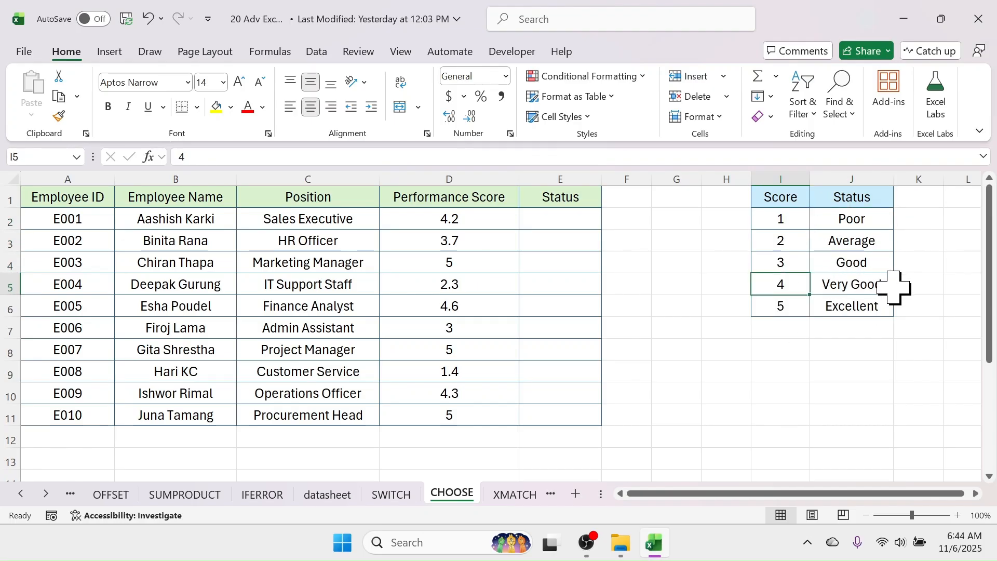
left_click(792, 311)
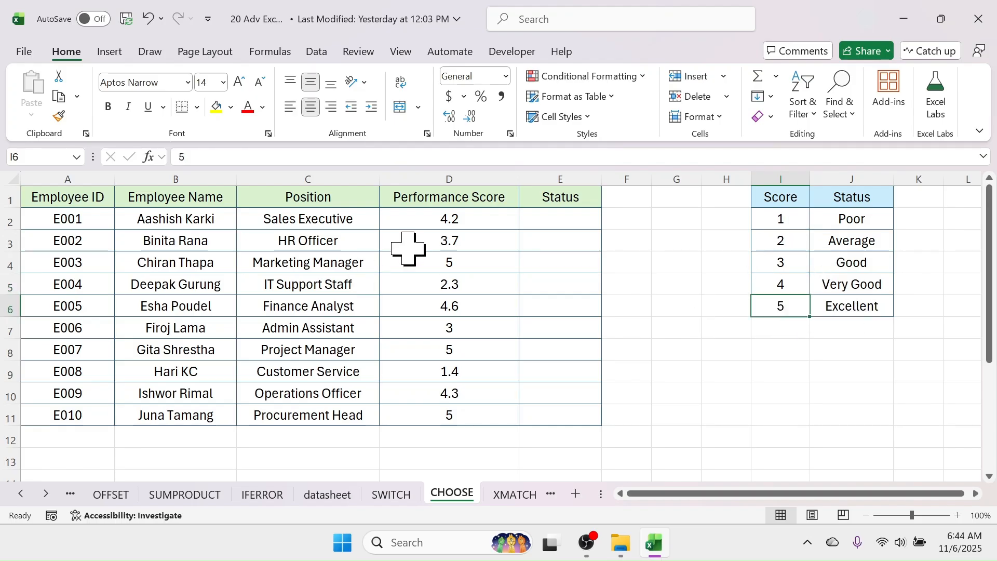
left_click_drag(489, 218, 482, 404)
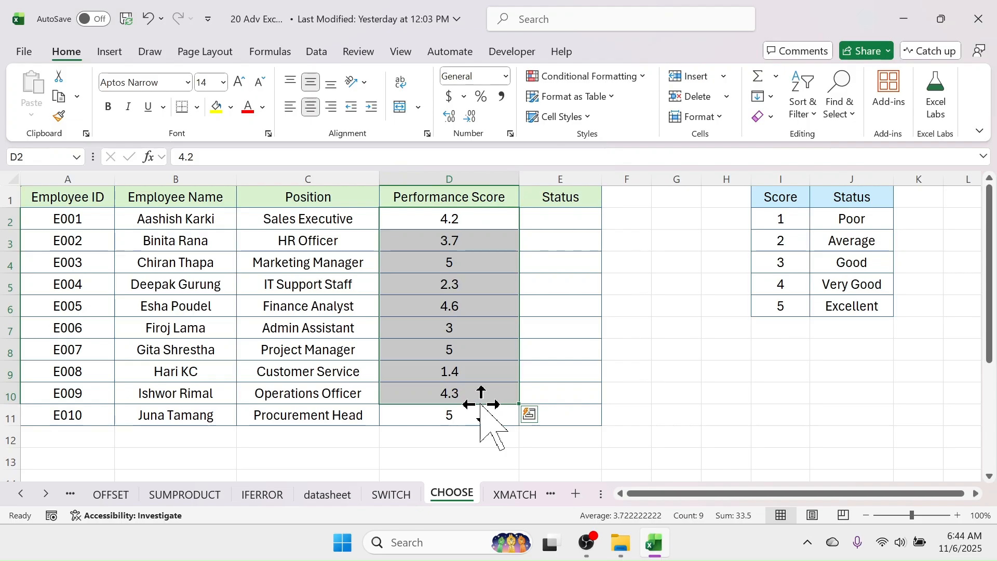
Compare the SWITCH sheet's range-based criteria in H1:I4 with the CHOOSE sheet's single-number score key and the performance scores
left_click(398, 493)
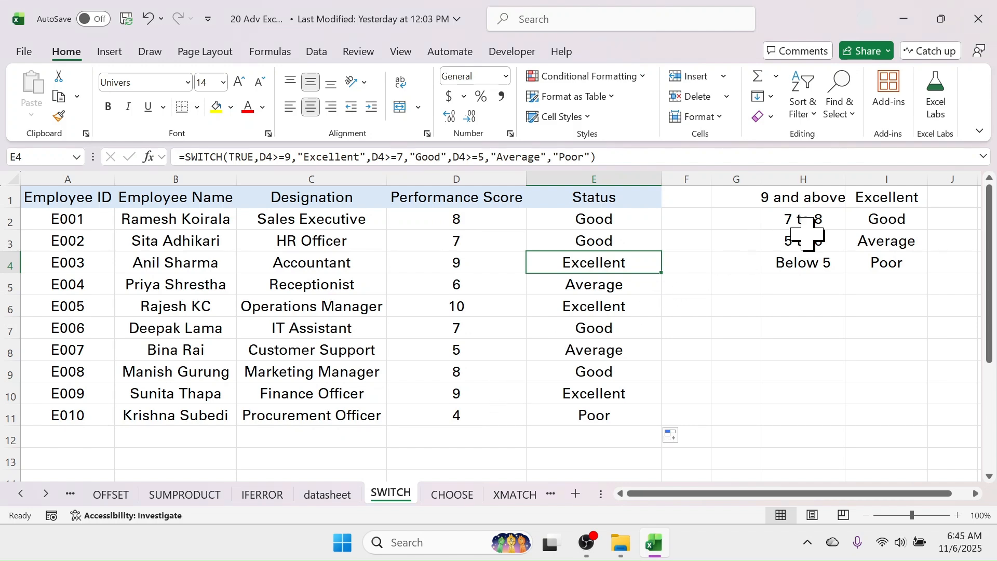
left_click_drag(816, 204, 884, 261)
left_click(452, 493)
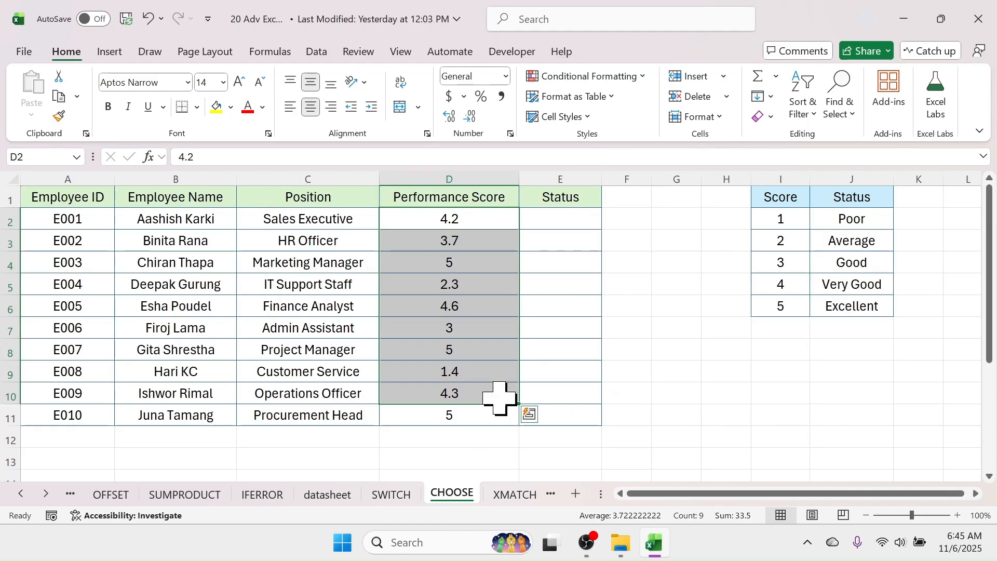
left_click(442, 266)
left_click(463, 225)
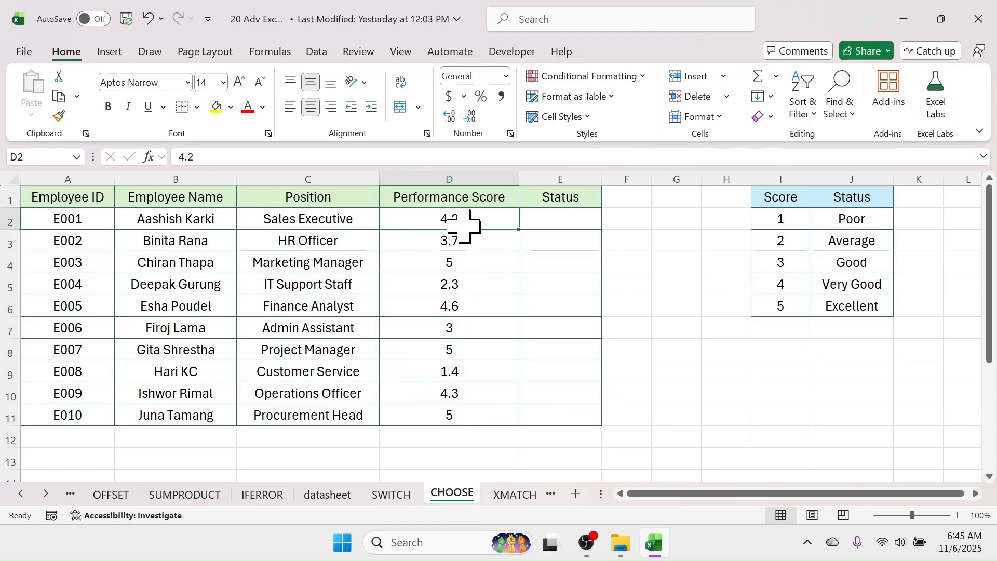
left_click(787, 220)
left_click(786, 309)
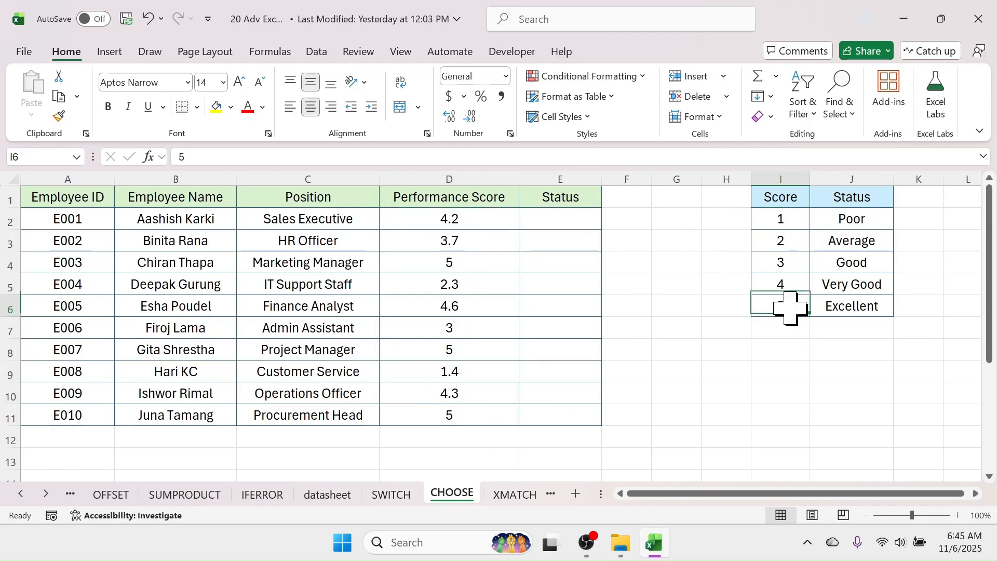
left_click(834, 306)
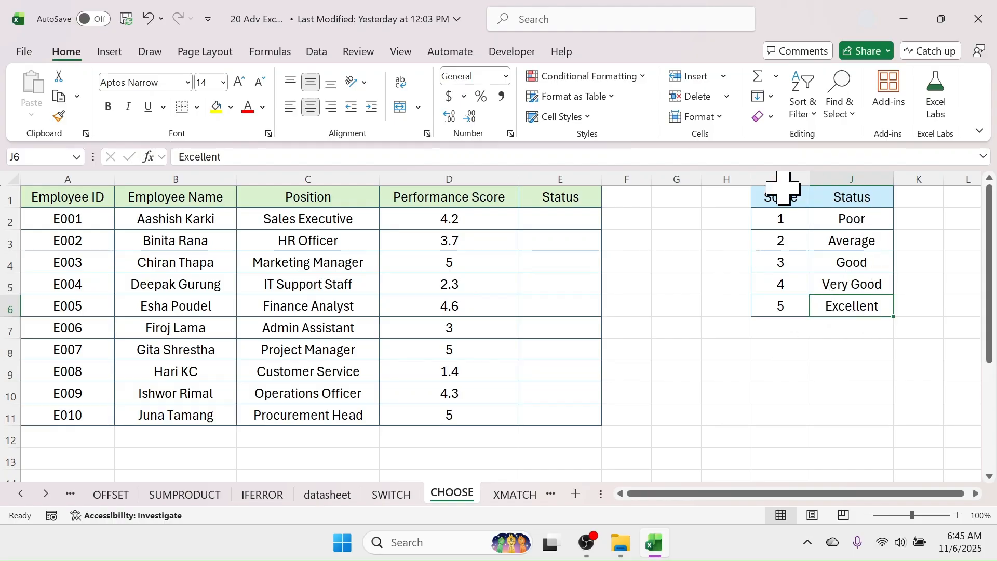
Start a CHOOSE formula in E2 with ROUND(D2,0) as its index number
left_click(571, 227)
type("=")
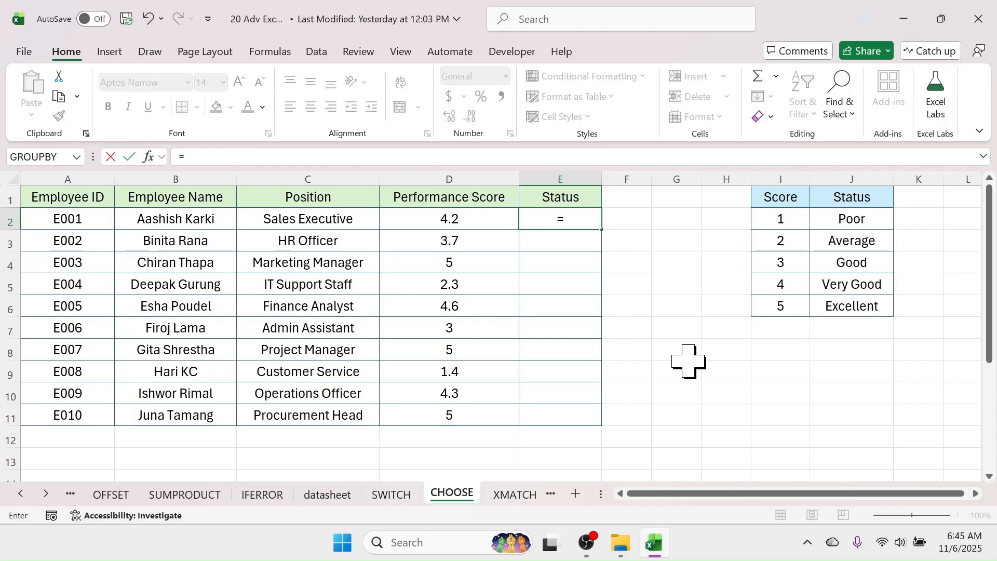
type("CHOOSE(")
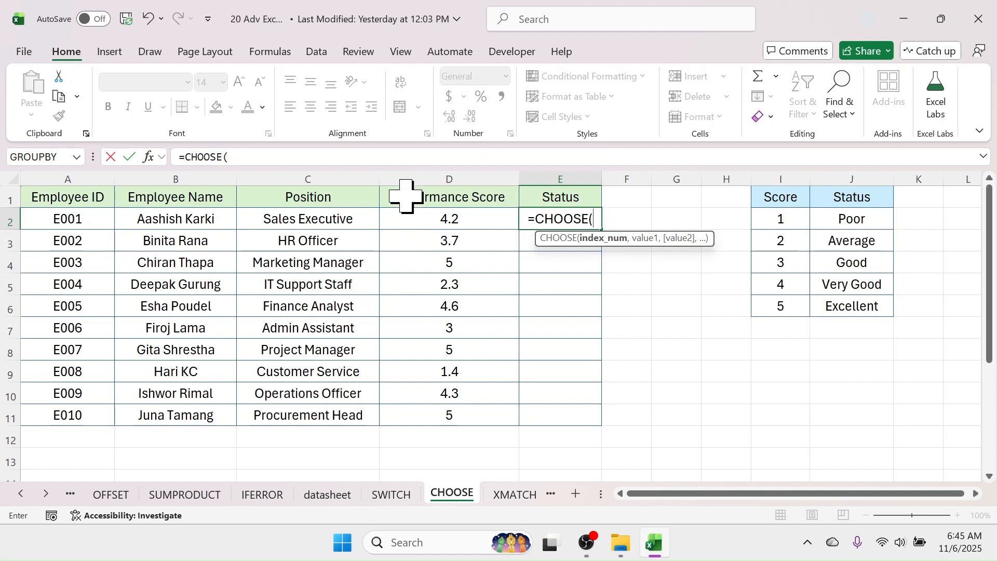
type("ROUND(")
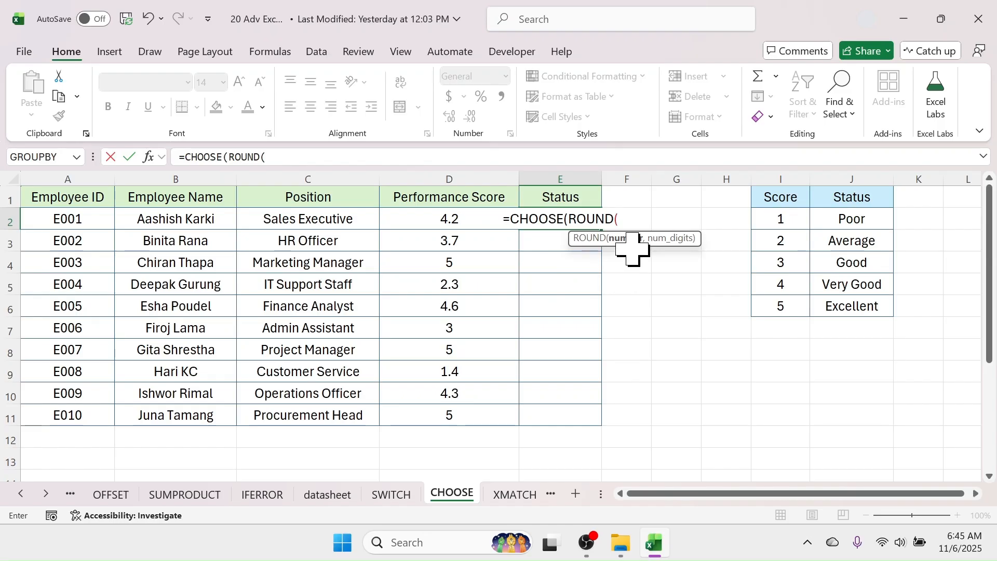
left_click(452, 229)
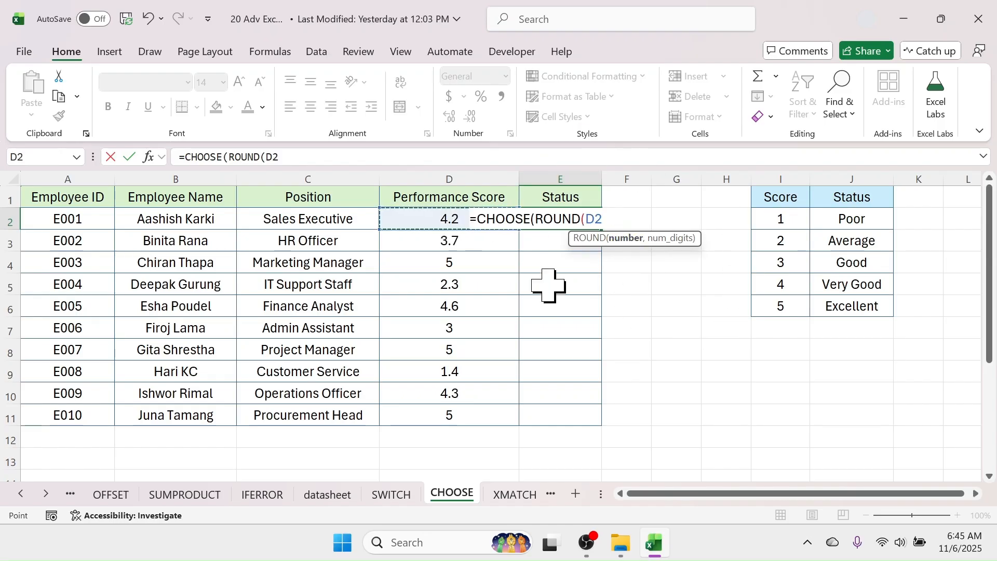
type(",")
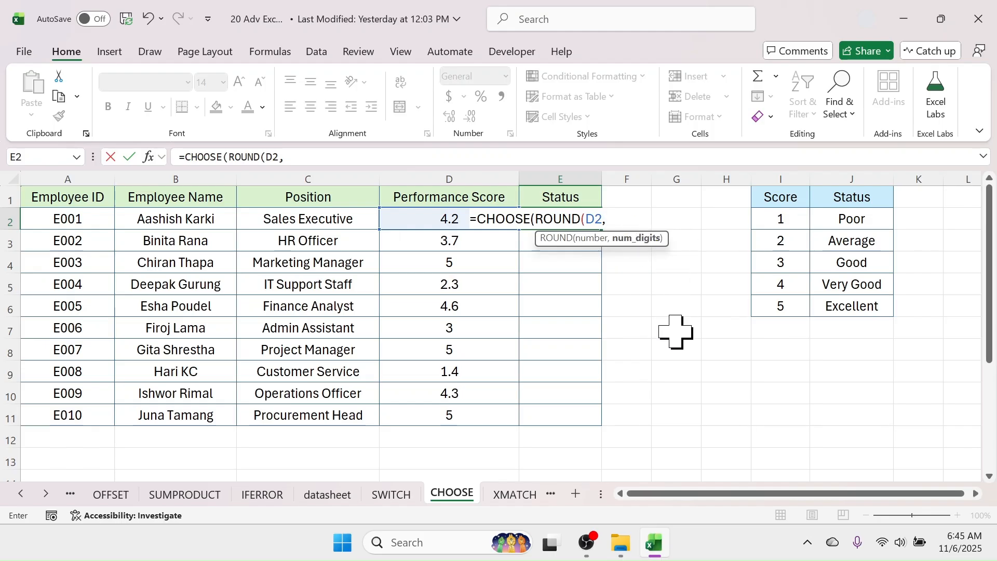
type("0)")
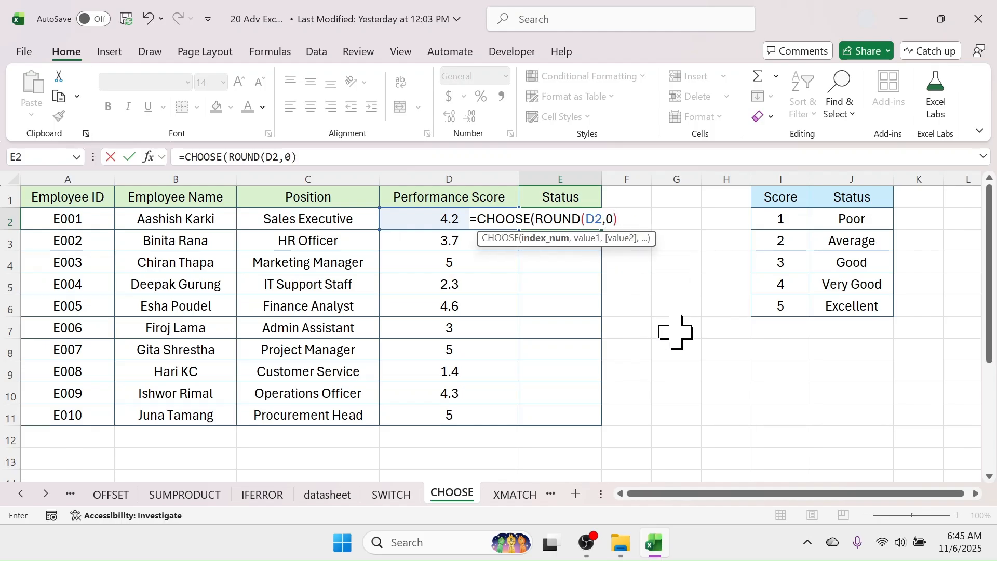
Add "Poor", "Average", "Good", "Very Good" and "Excellent" as the CHOOSE values, in that order, and enter the formula in E2
type(",")
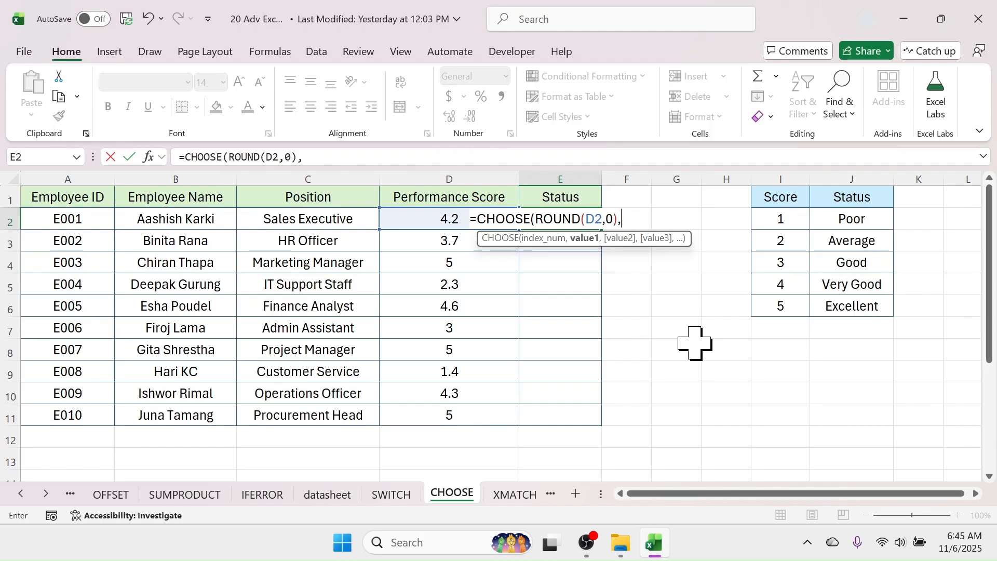
type("\"Poor\"")
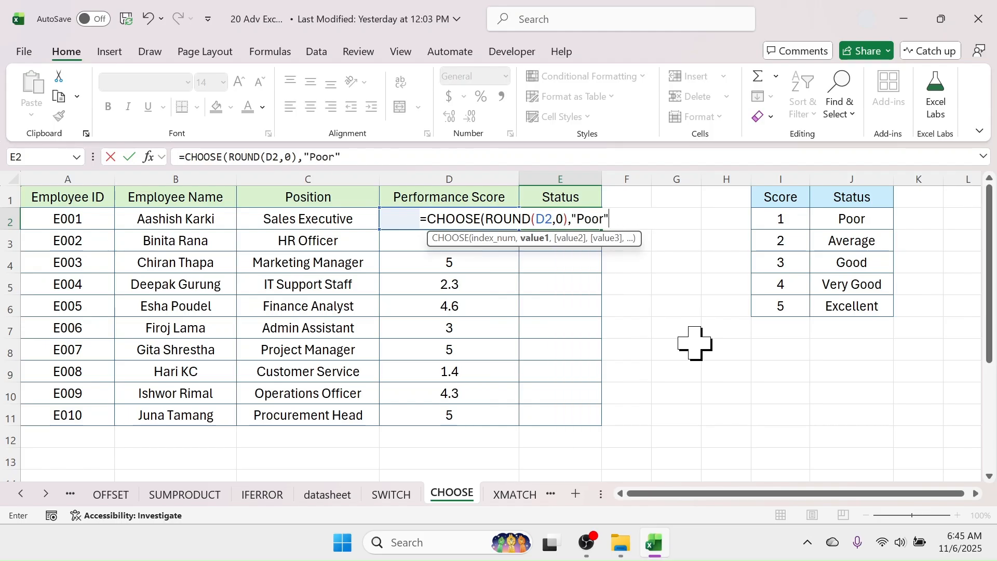
type(",\"A")
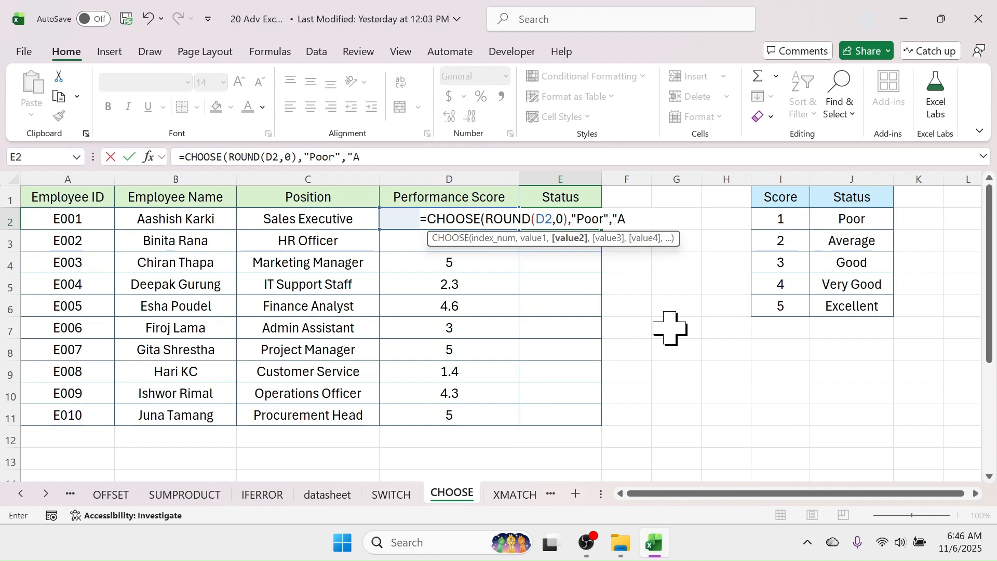
type("verage\",")
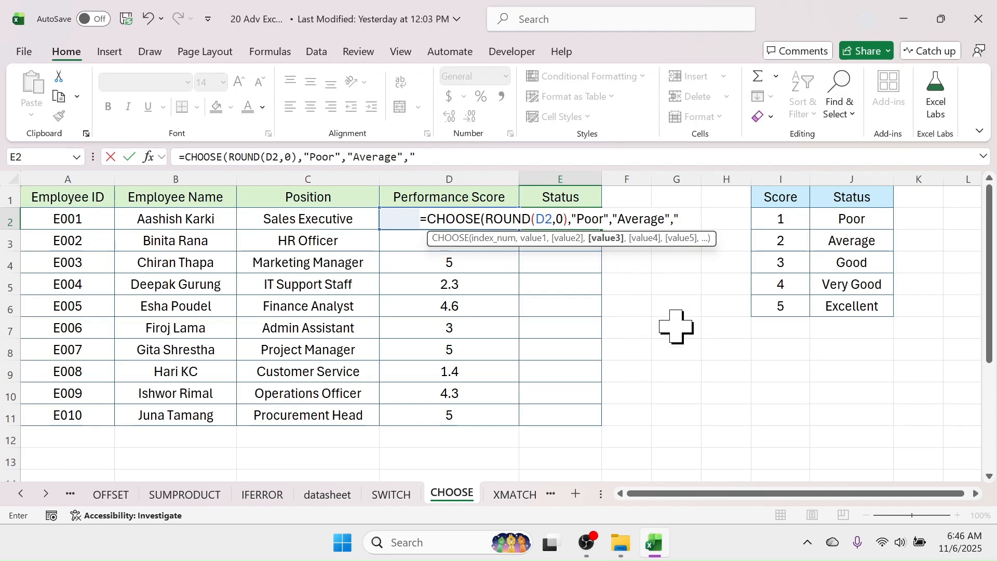
type("\"Good\",\"Very Good")
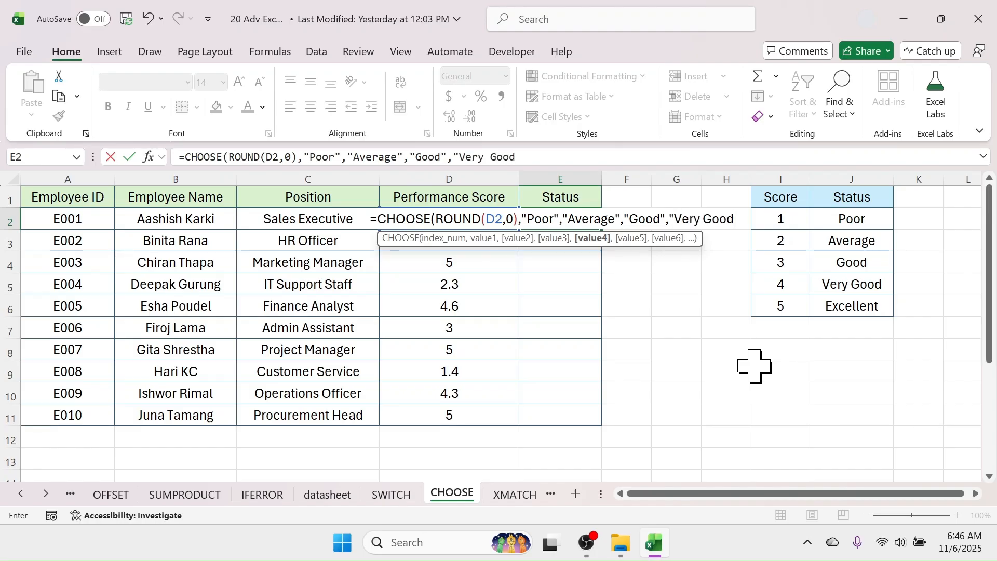
type("\",")
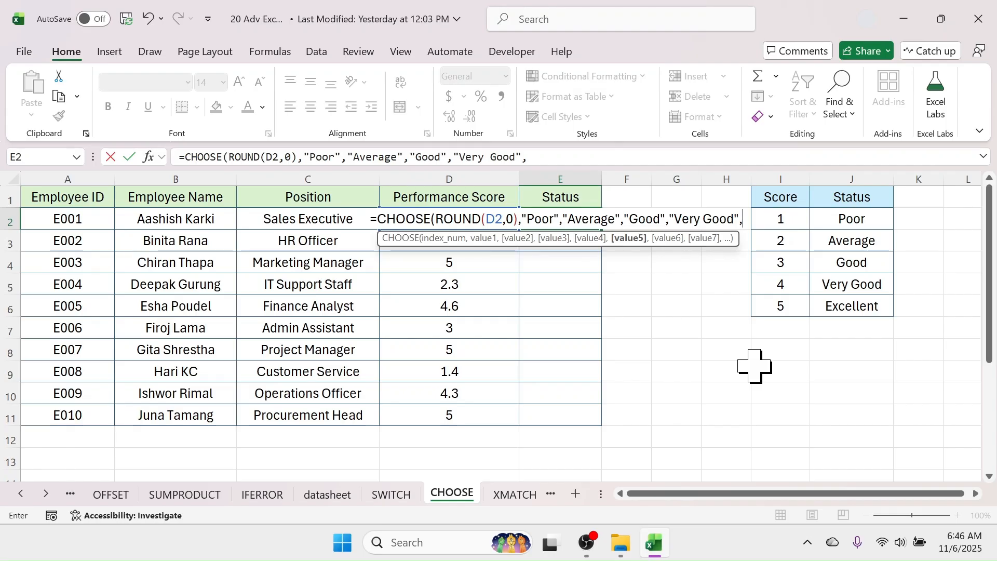
type("\"Excellent")
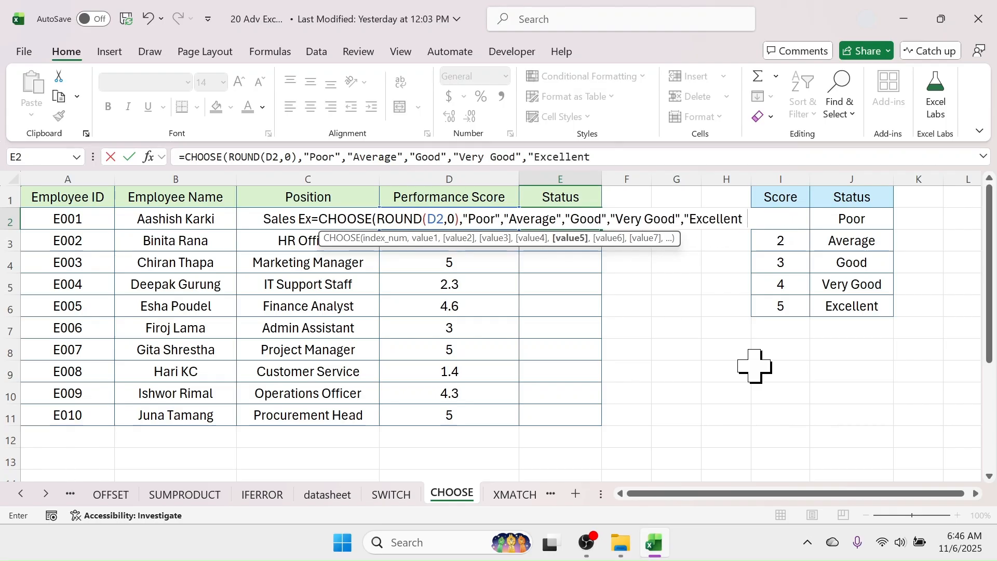
type(")")
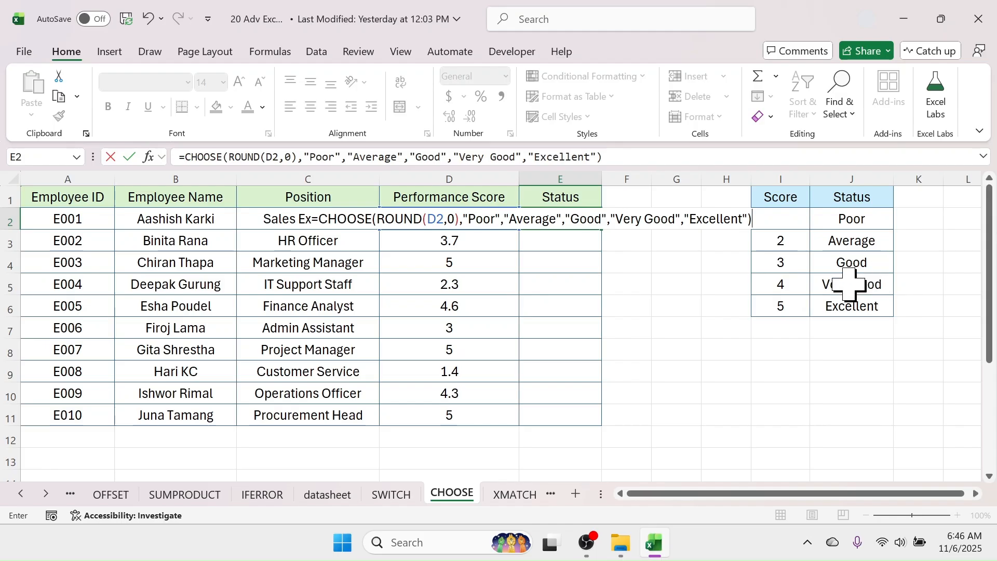
key("Return")
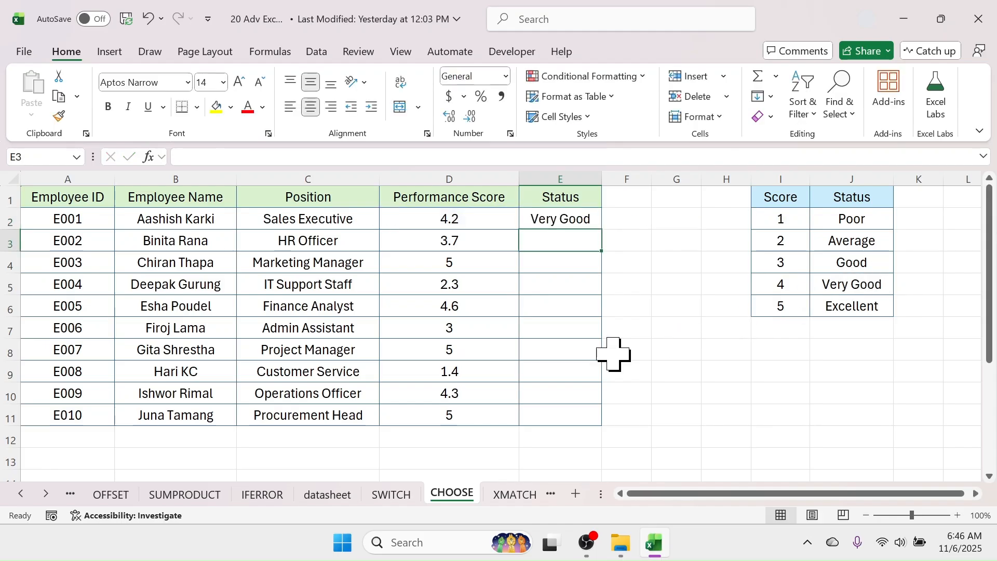
Check the E2 status and its formula against the score in D2 and the matching entry in the key
left_click(546, 217)
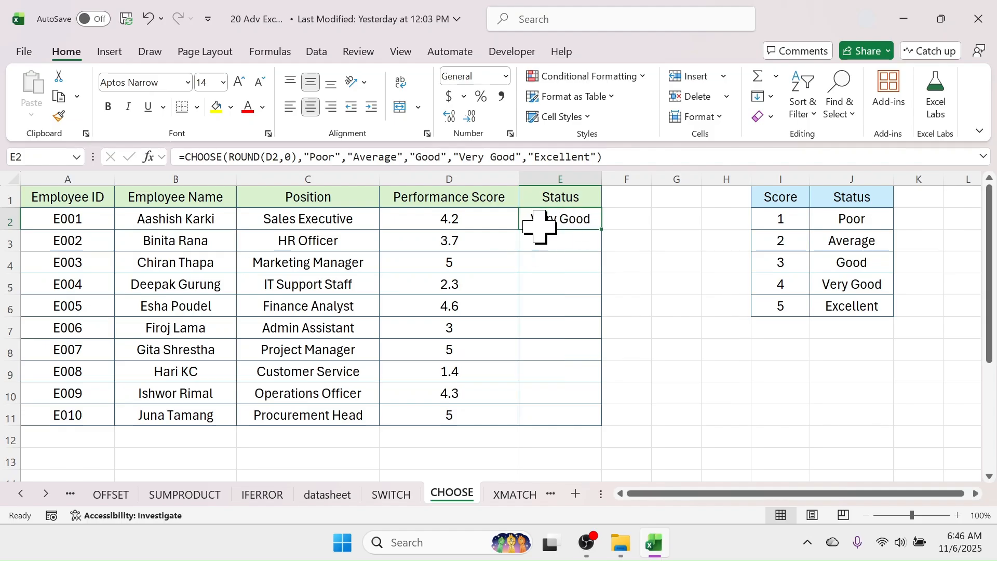
left_click(459, 217)
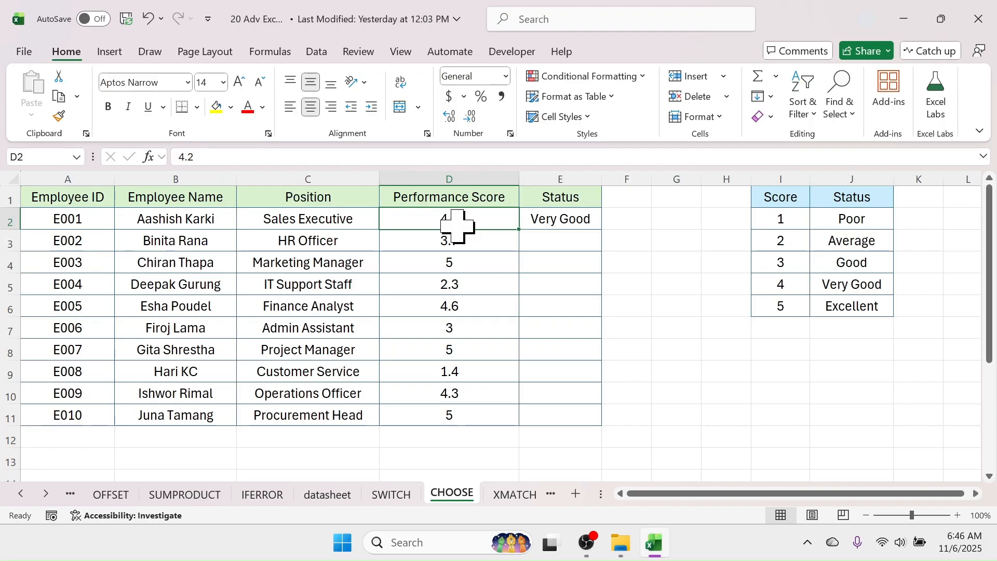
left_click(556, 224)
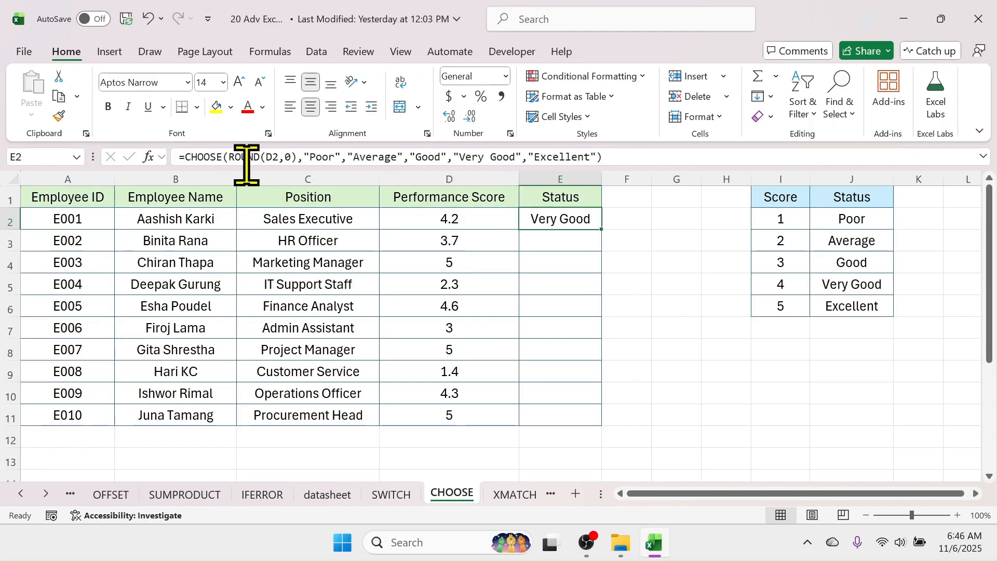
left_click(452, 222)
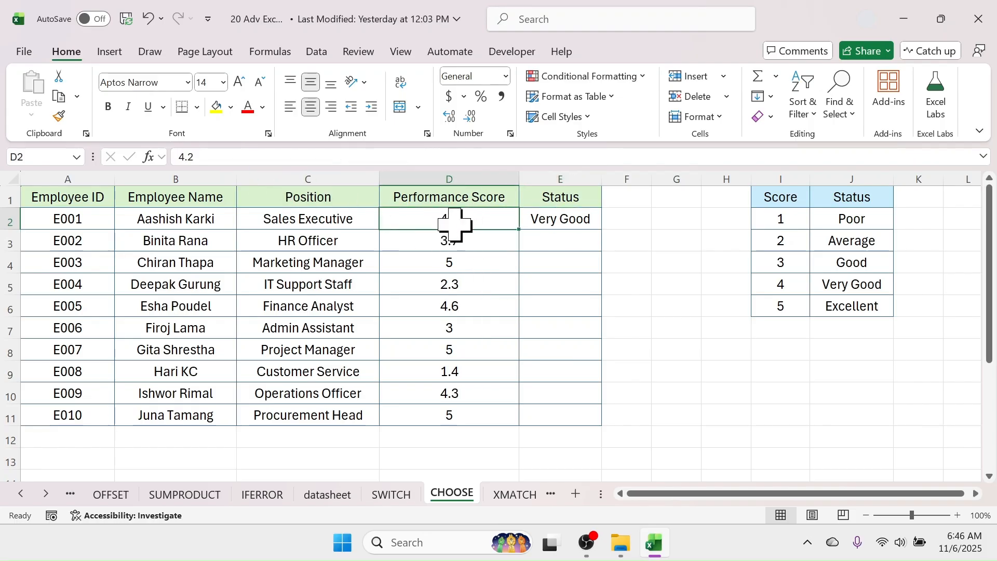
left_click(836, 284)
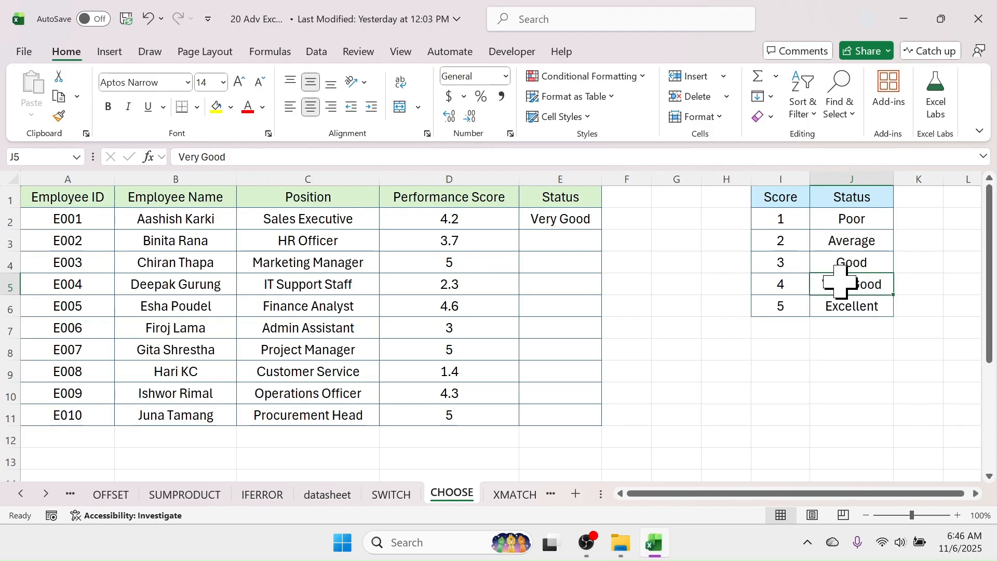
Fill the CHOOSE formula from E2 into E3 and check its result against the score in D3
left_click(561, 223)
left_click_drag(600, 231, 597, 247)
left_click(673, 263)
left_click(467, 243)
left_click(545, 240)
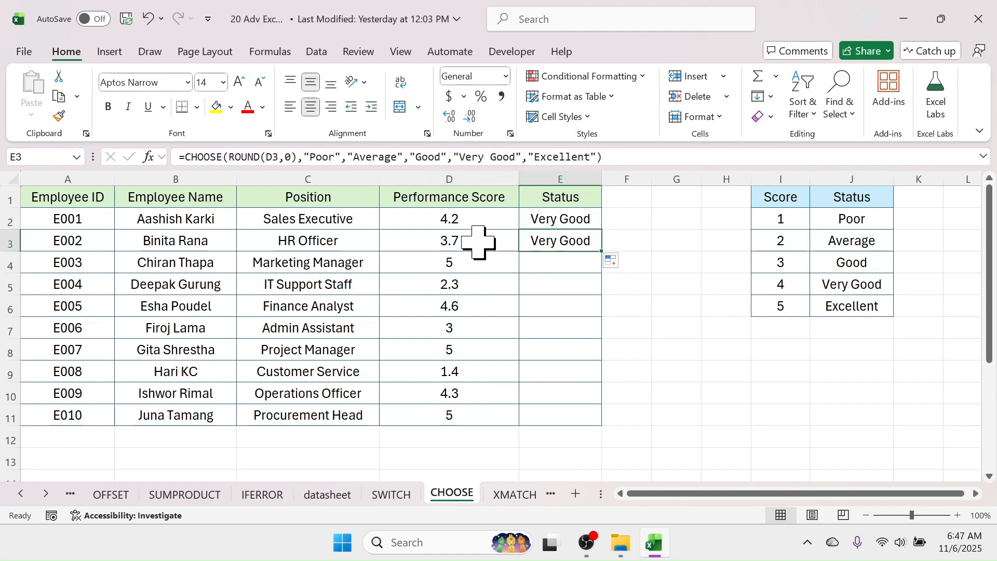
left_click(478, 242)
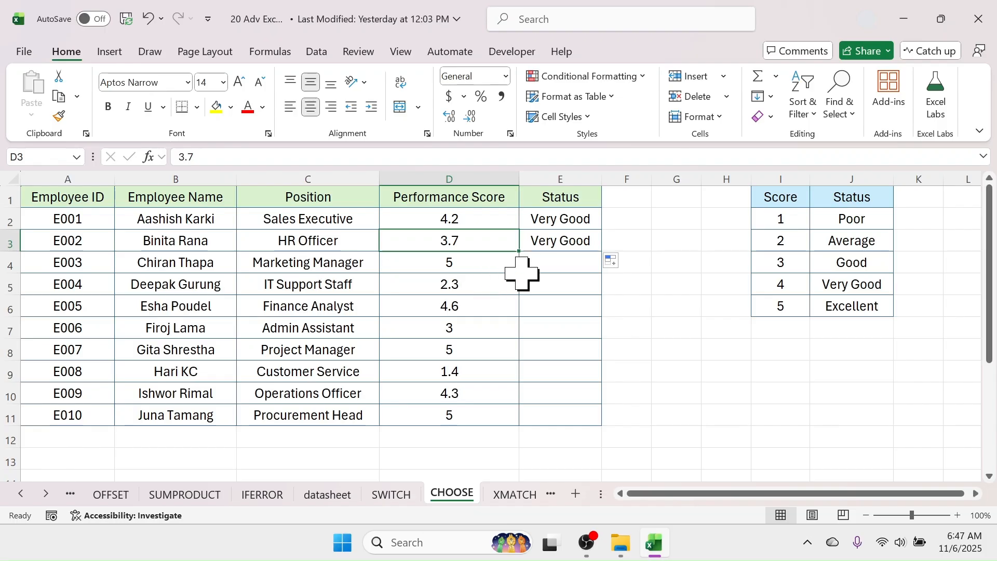
left_click(545, 239)
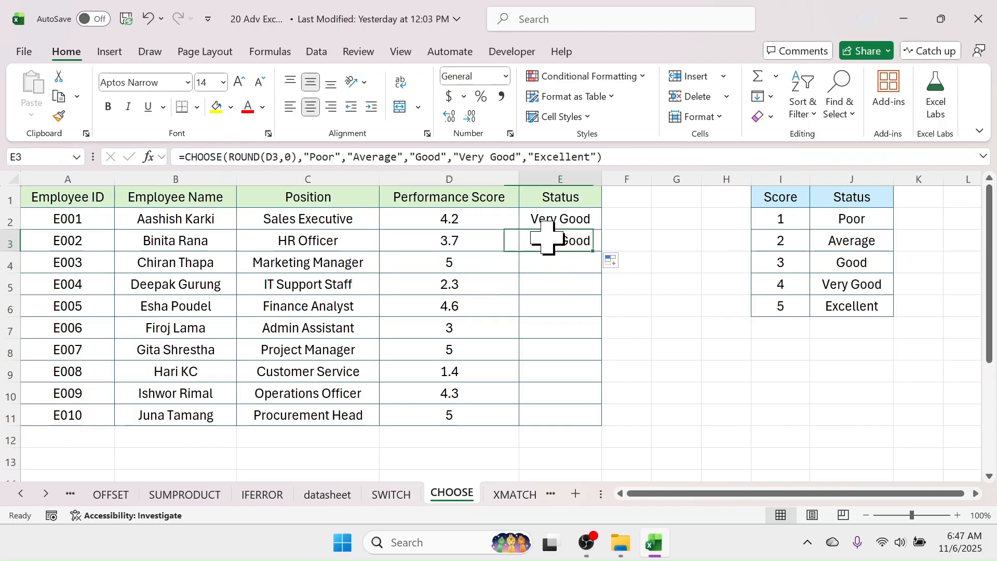
Extend the CHOOSE formula from E3 into E4 and check its result against the score in D4
left_click_drag(601, 258, 596, 266)
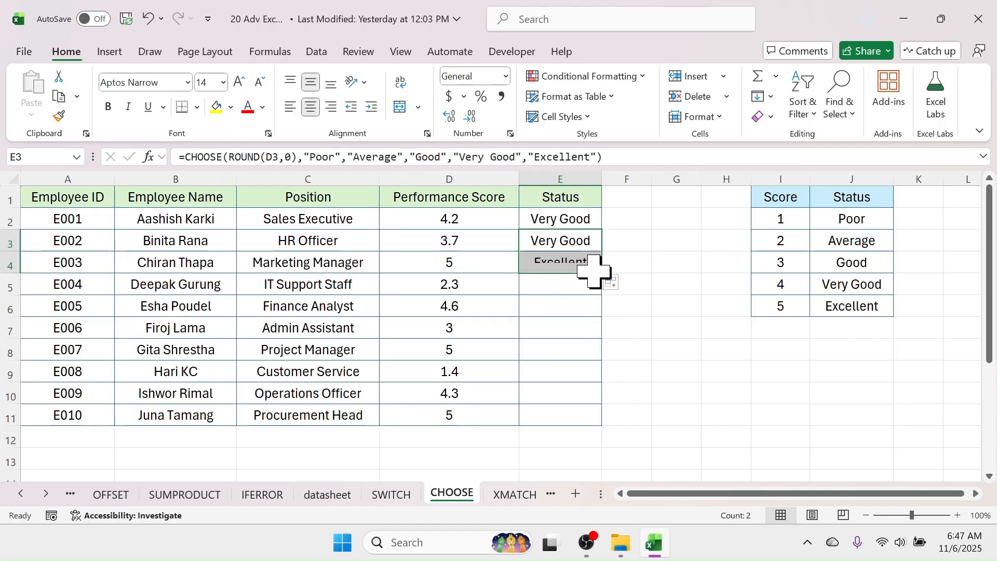
left_click(463, 263)
left_click(597, 264)
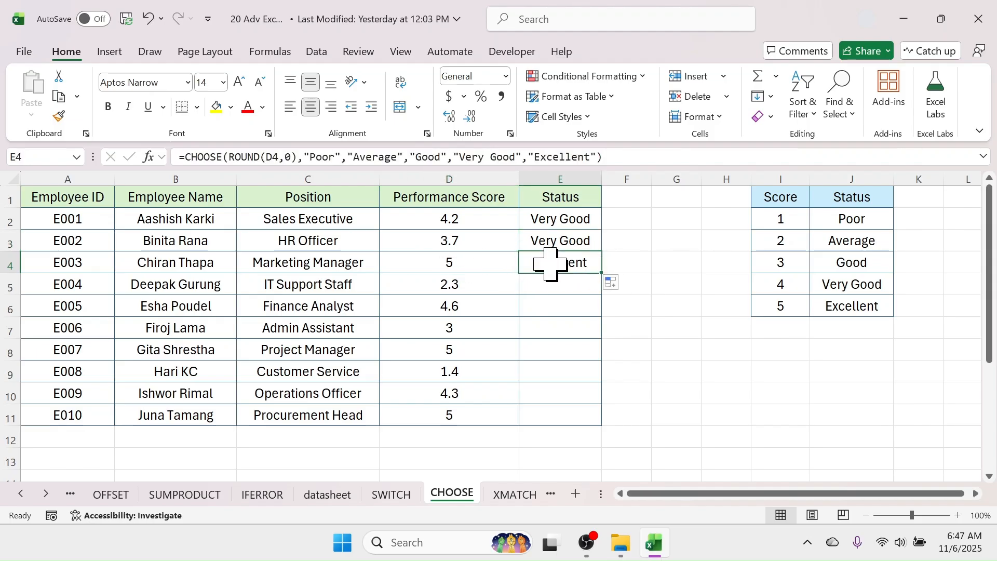
Check the score 5 entry in the key, and extend the CHOOSE formula from E4 down through E11
left_click(789, 312)
left_click(858, 311)
left_click(778, 301)
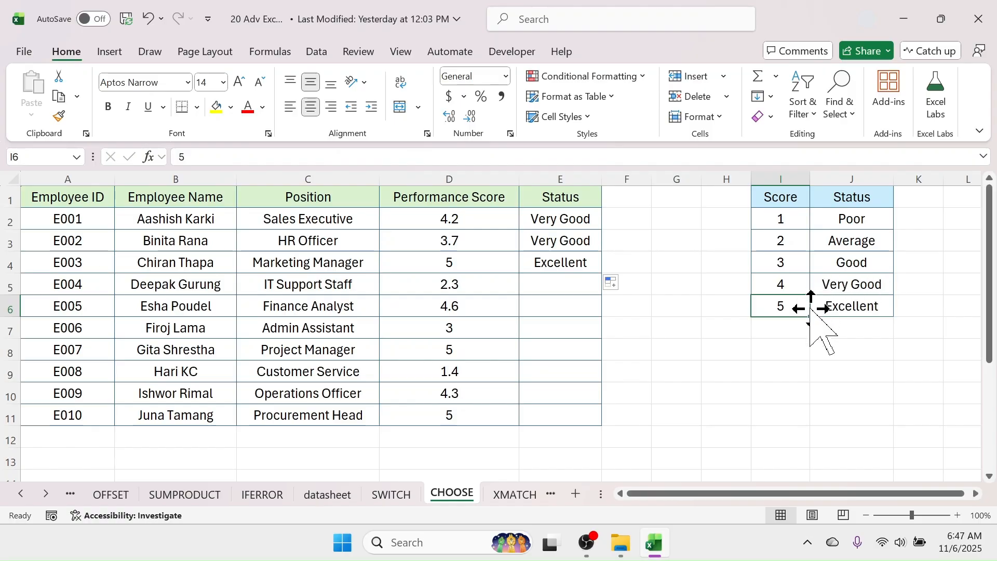
left_click(582, 266)
left_click_drag(597, 273, 596, 422)
left_click(725, 414)
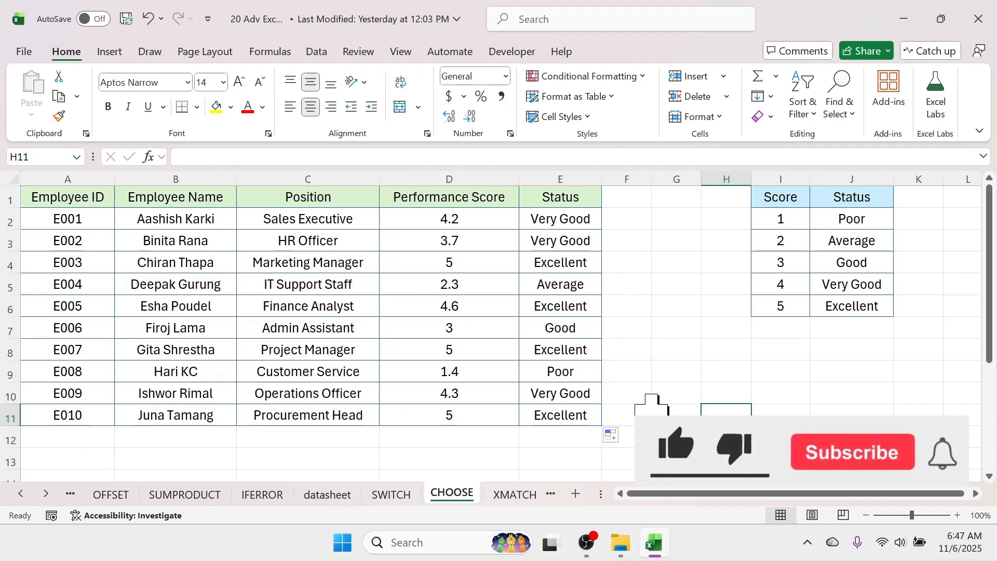
Open the XMATCH sheet and review its Salesperson, Sales Achievement, Eligible Bonus % and Bonus Amount columns
left_click(514, 495)
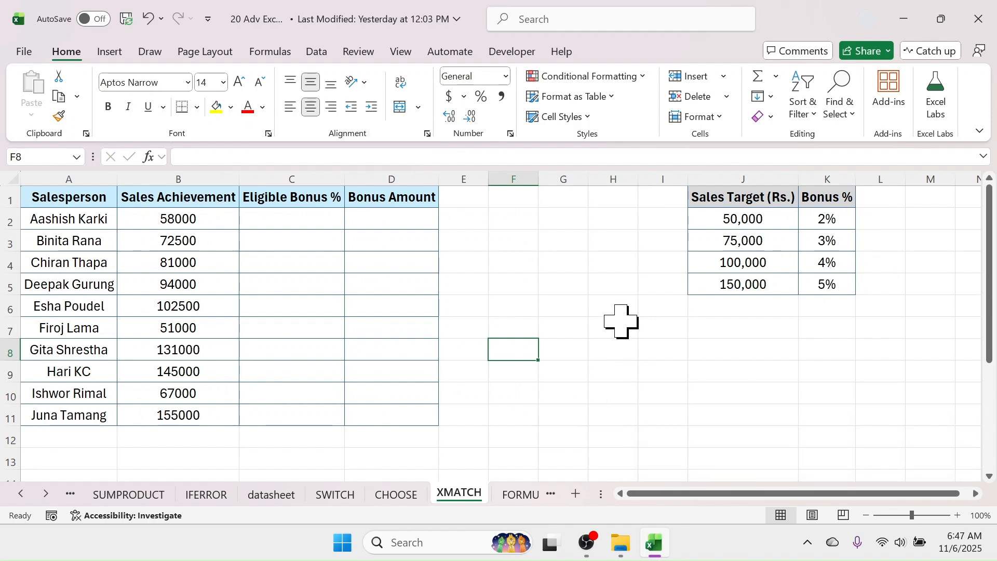
left_click_drag(93, 202, 80, 406)
left_click_drag(205, 204, 186, 415)
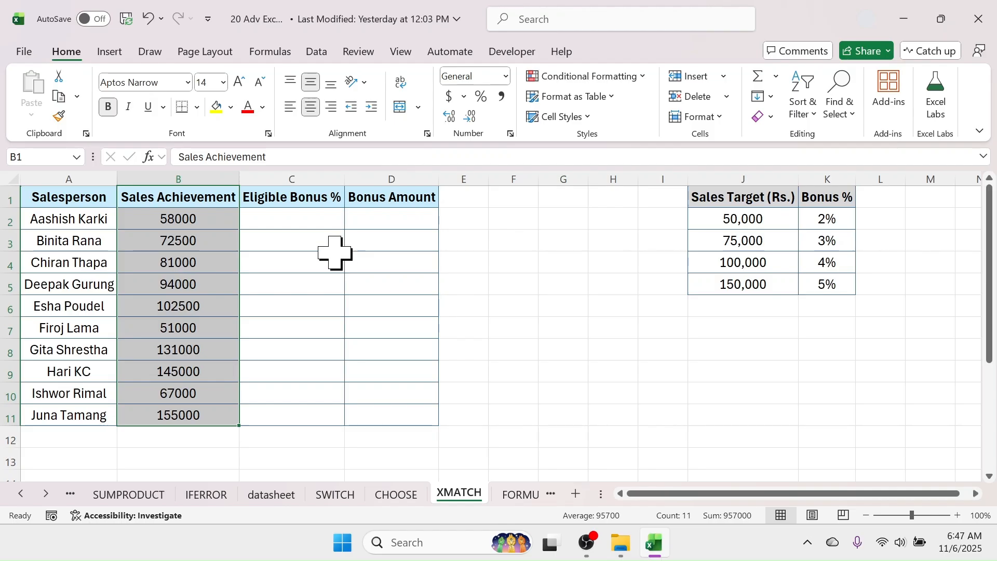
left_click(299, 222)
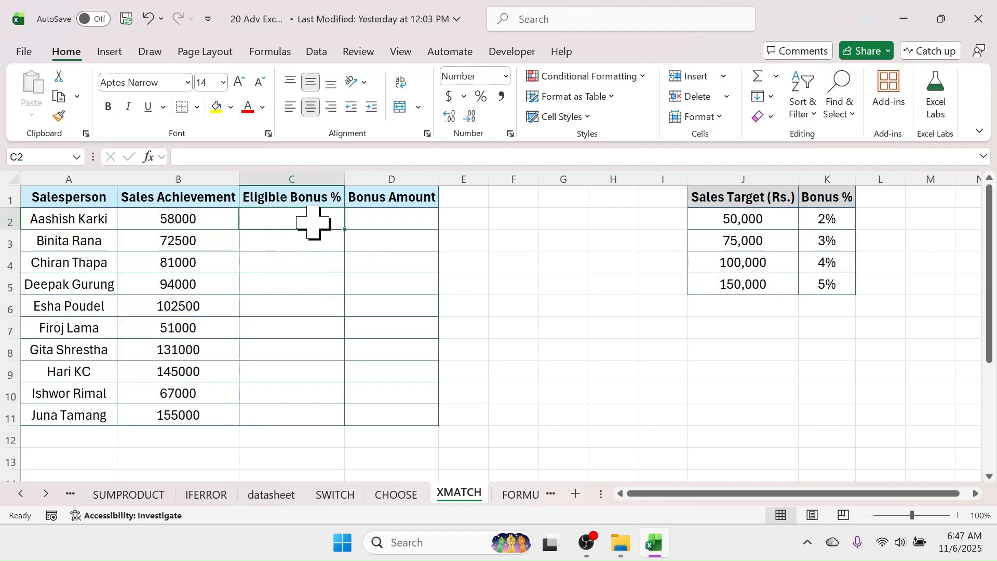
left_click_drag(313, 222, 313, 418)
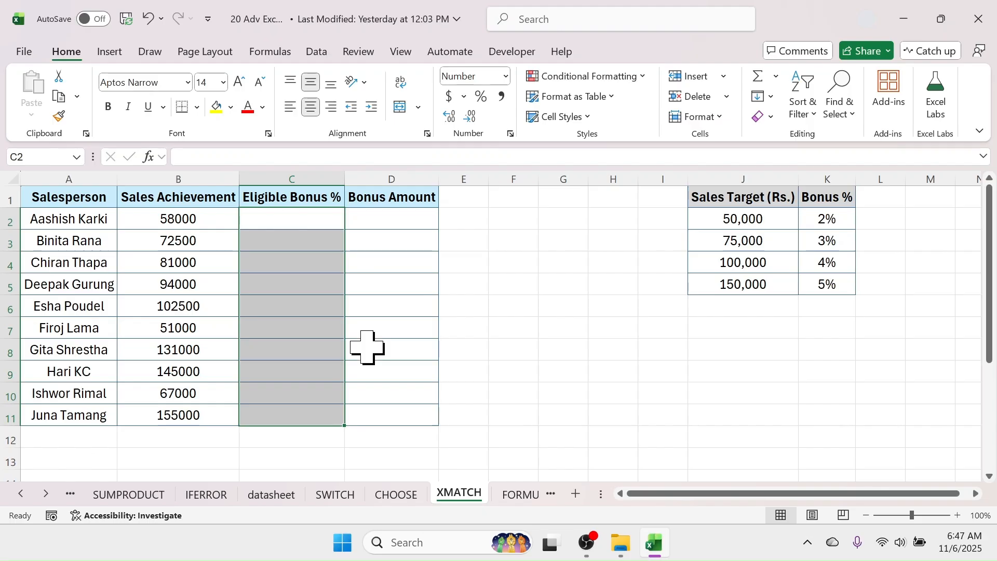
left_click_drag(400, 225, 384, 416)
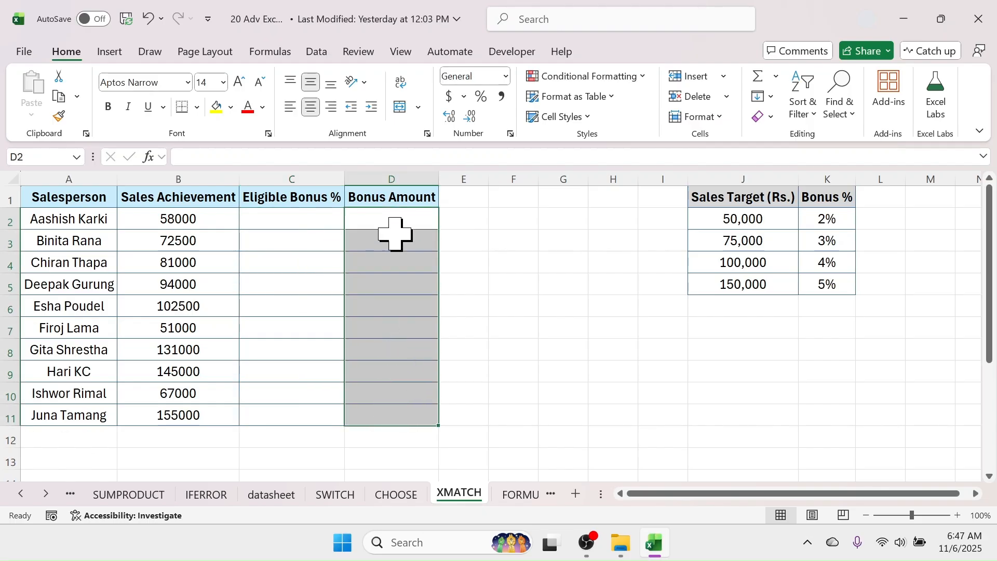
left_click_drag(287, 226, 287, 423)
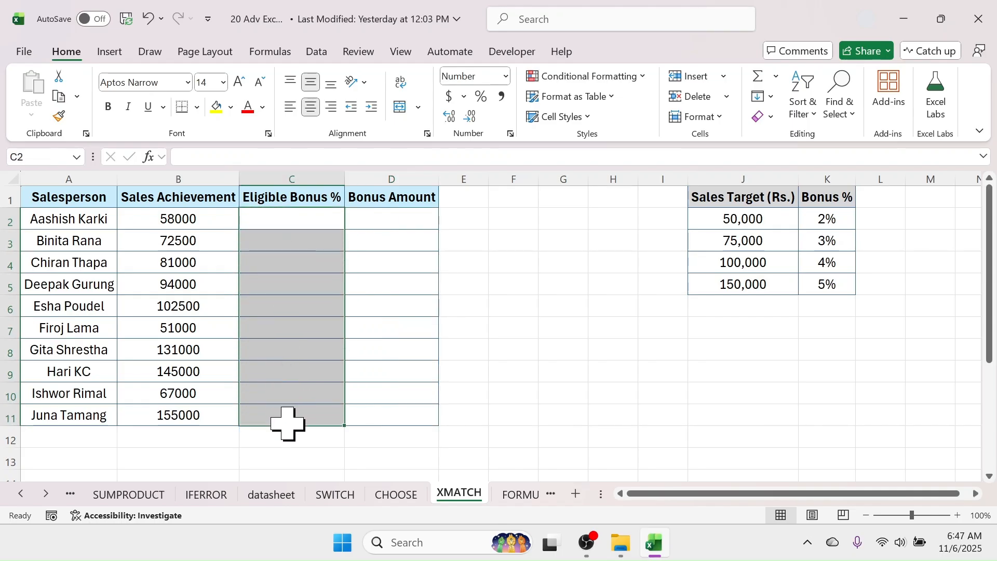
Examine the Sales Target and Bonus % table against the Eligible Bonus % column and the sales achievement in B2
left_click_drag(731, 198, 825, 283)
left_click(752, 245)
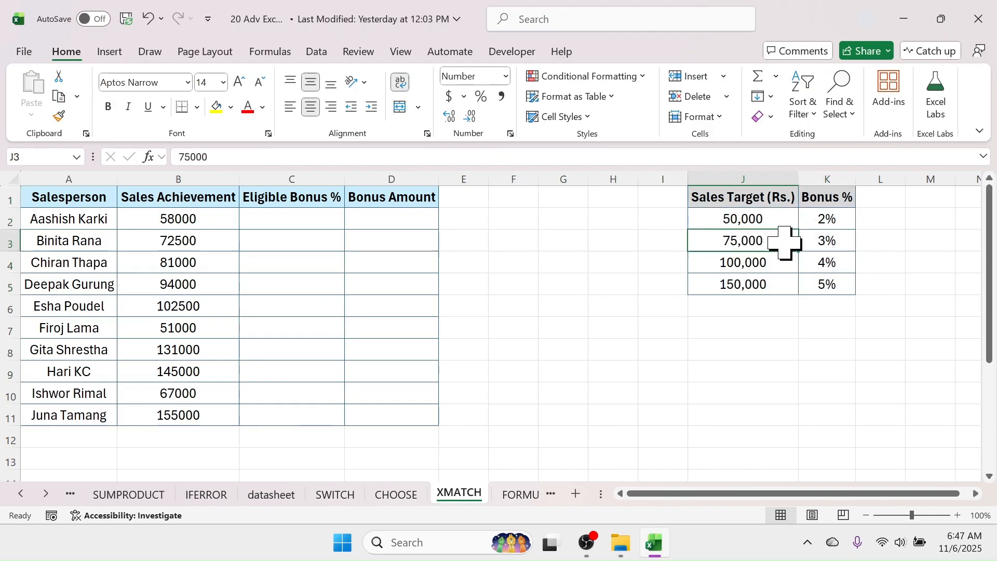
left_click(835, 217)
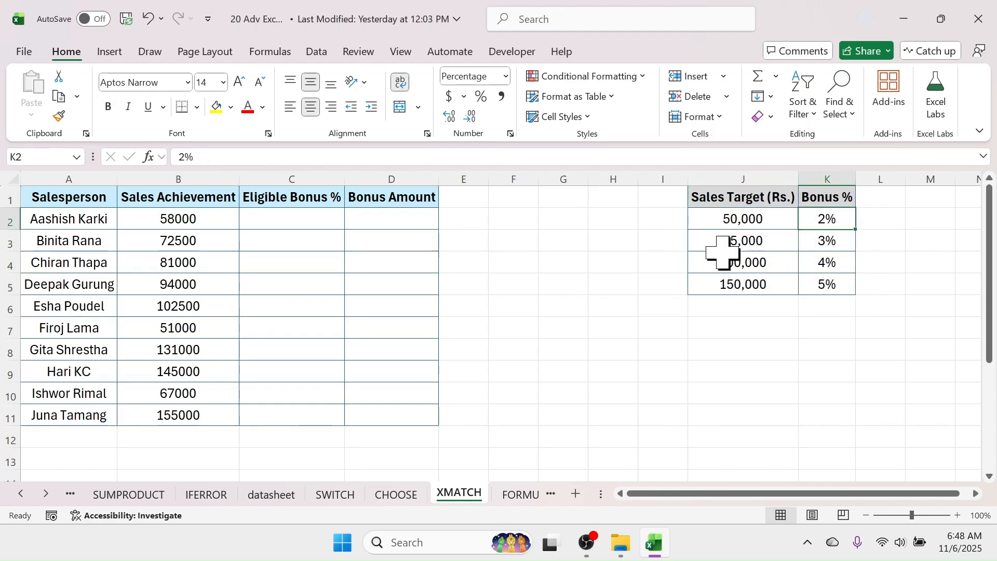
left_click(735, 222)
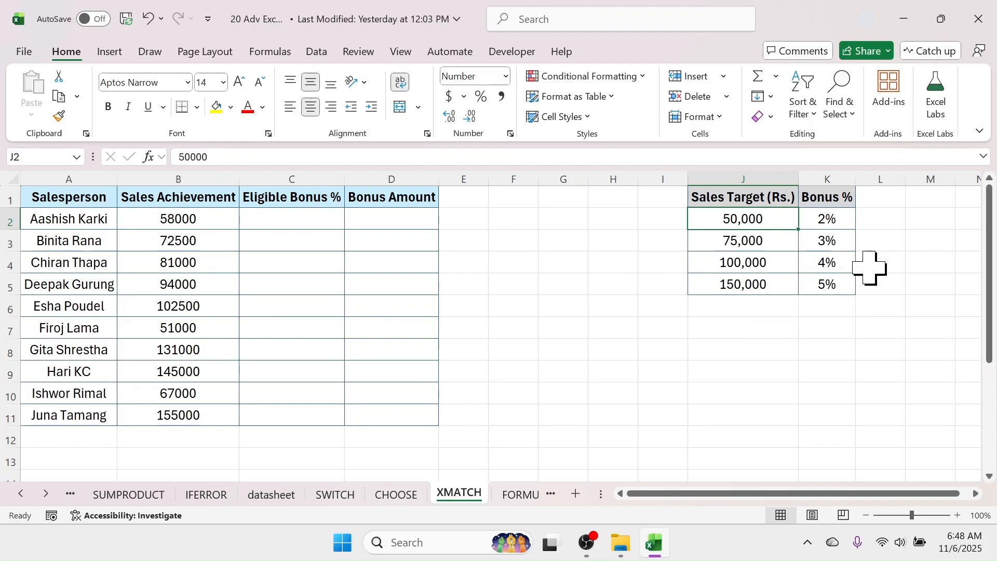
left_click(909, 241)
left_click_drag(307, 217, 302, 422)
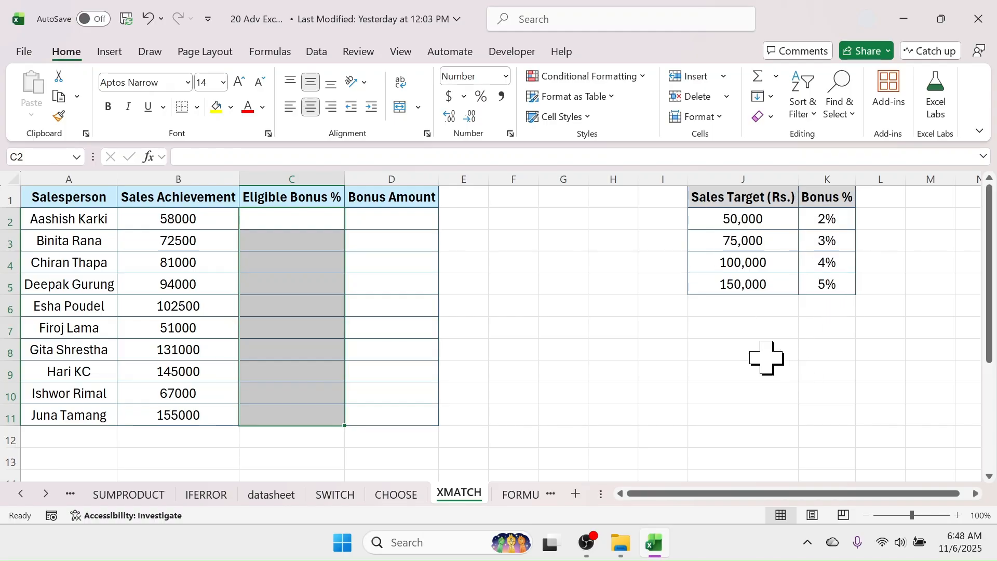
left_click(195, 219)
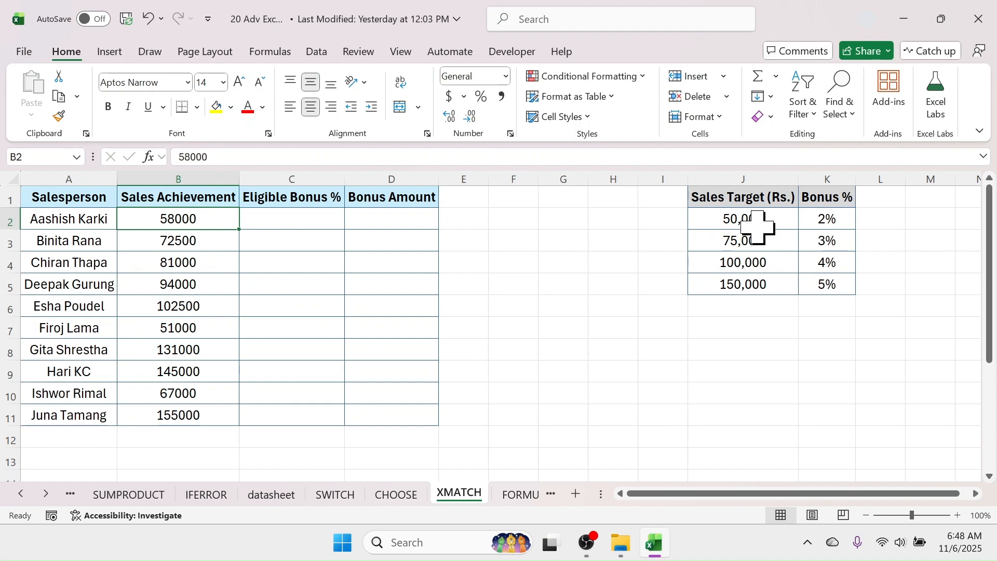
Begin an XMATCH formula in C2 with B2 as the lookup value and the absolute range $J$2:$J$5 as the lookup array
left_click(311, 222)
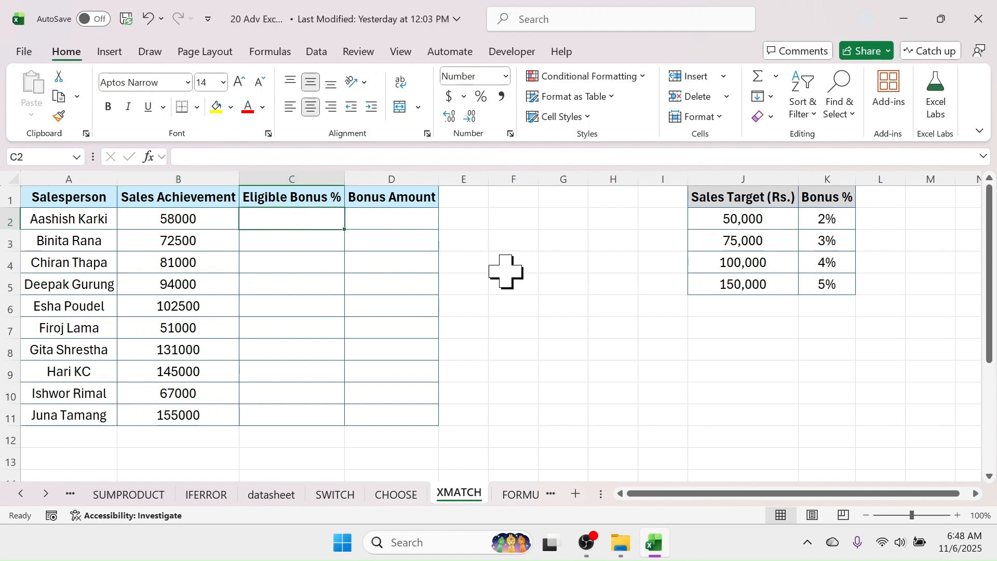
type("=XMATCH")
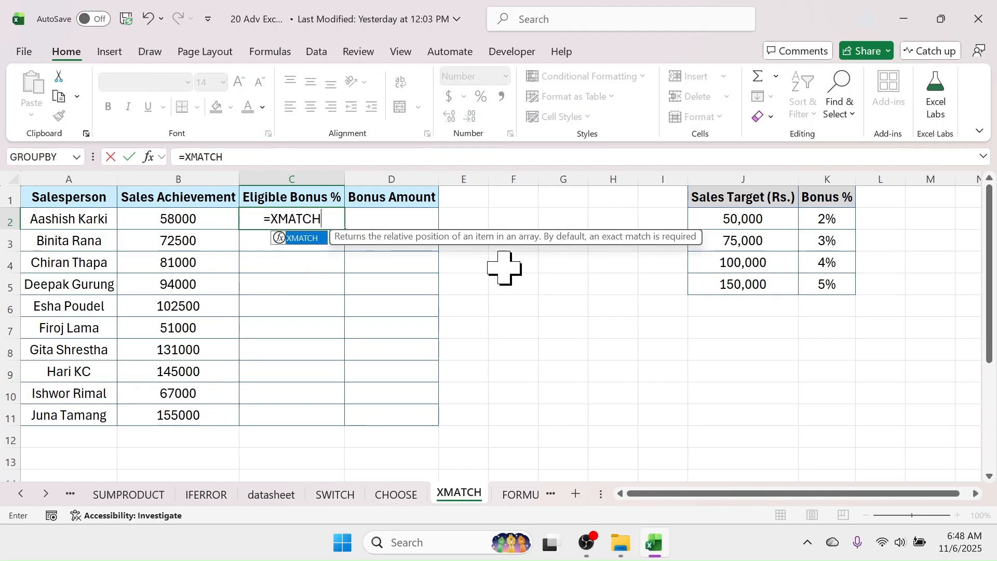
type("(")
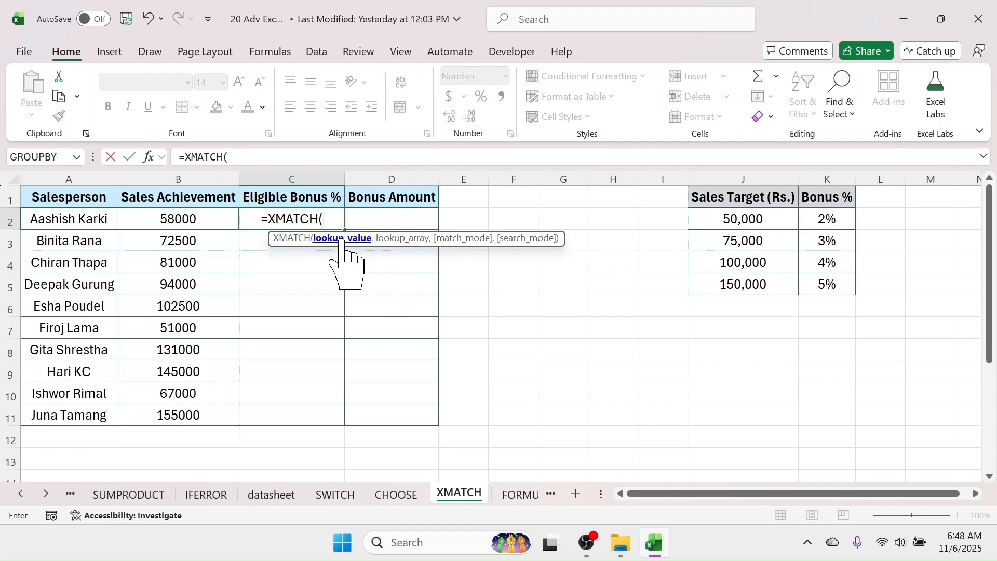
left_click(179, 221)
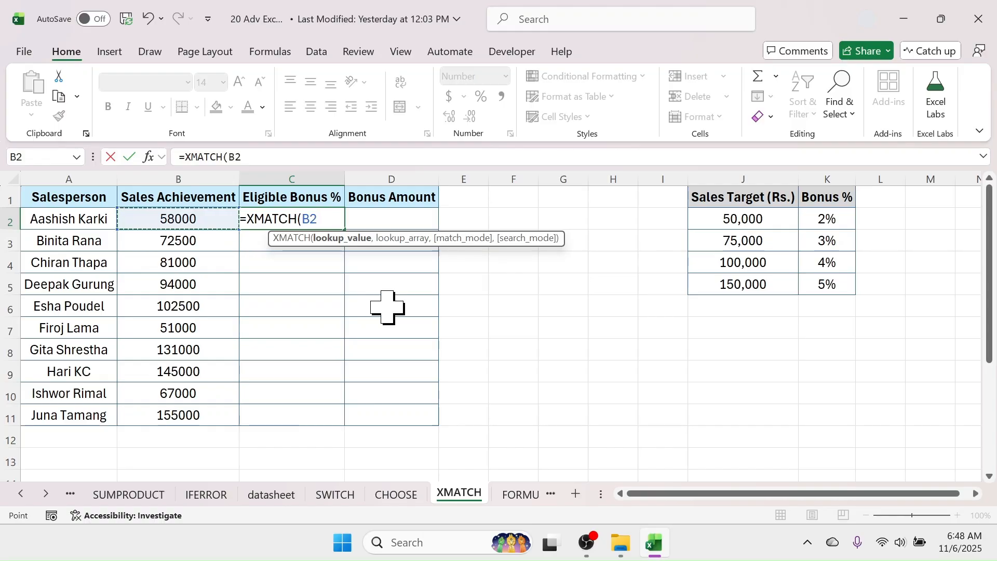
type(",")
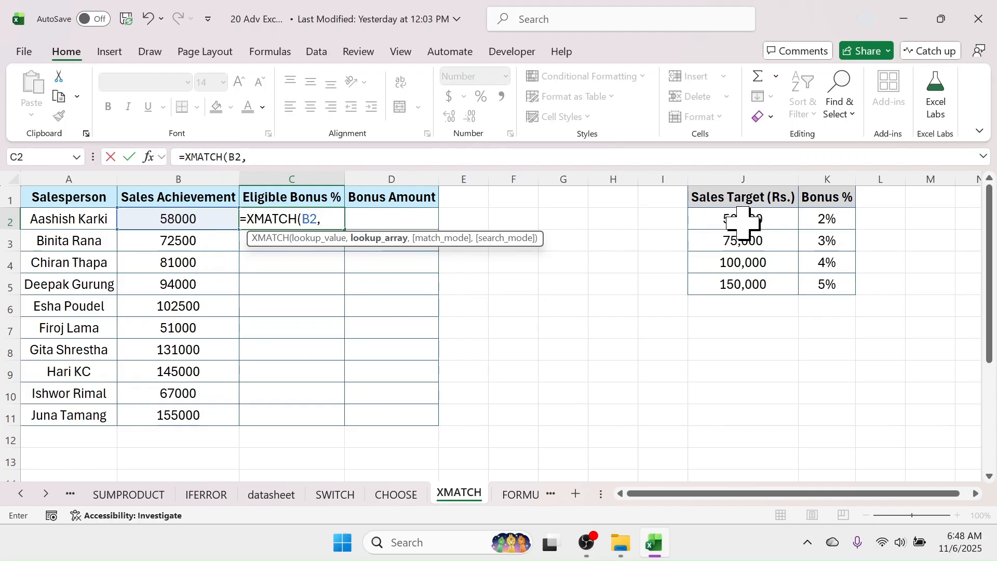
left_click_drag(770, 223, 763, 283)
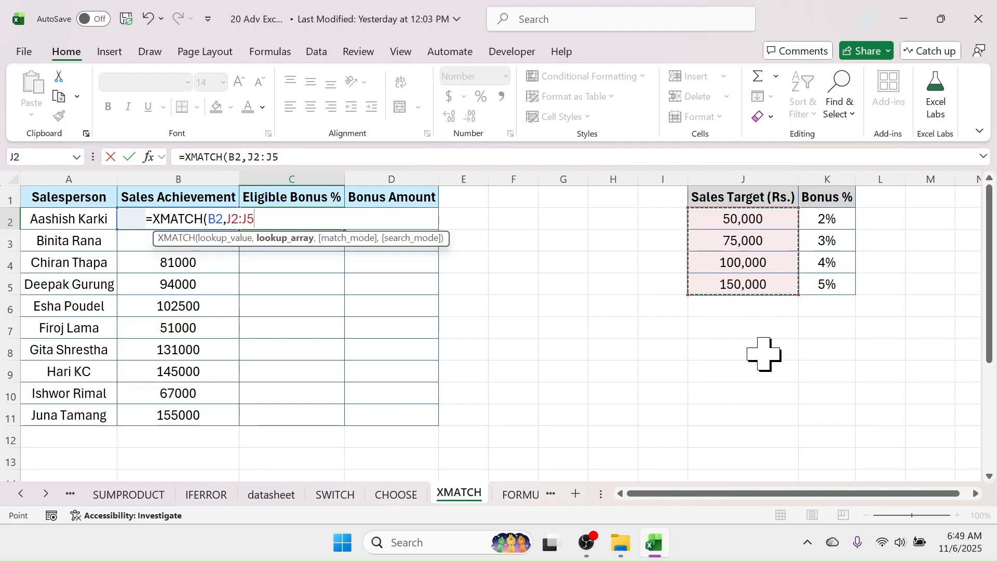
key("F4")
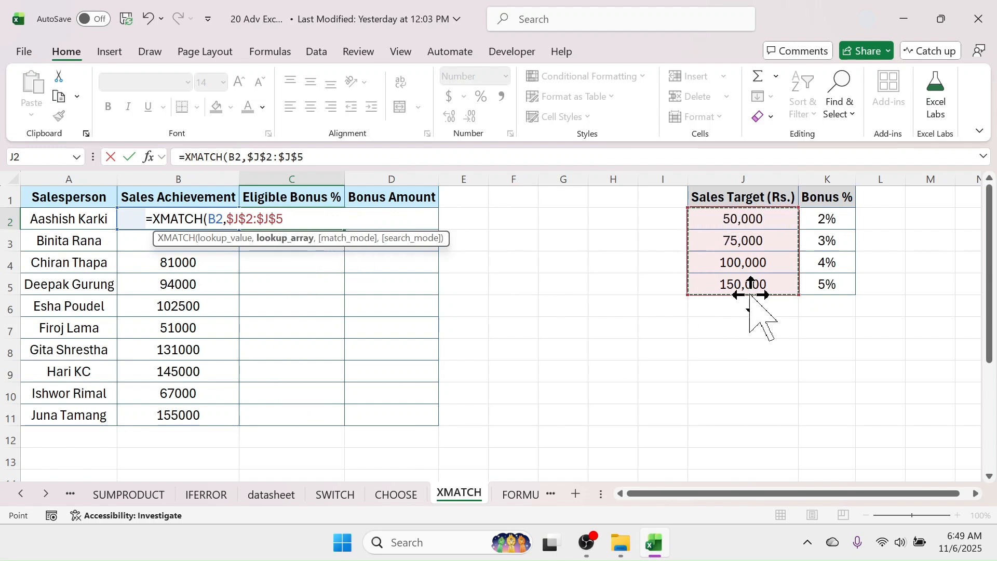
Set the match mode to -1, exact match or next smaller item, and enter the XMATCH formula in C2
type(",")
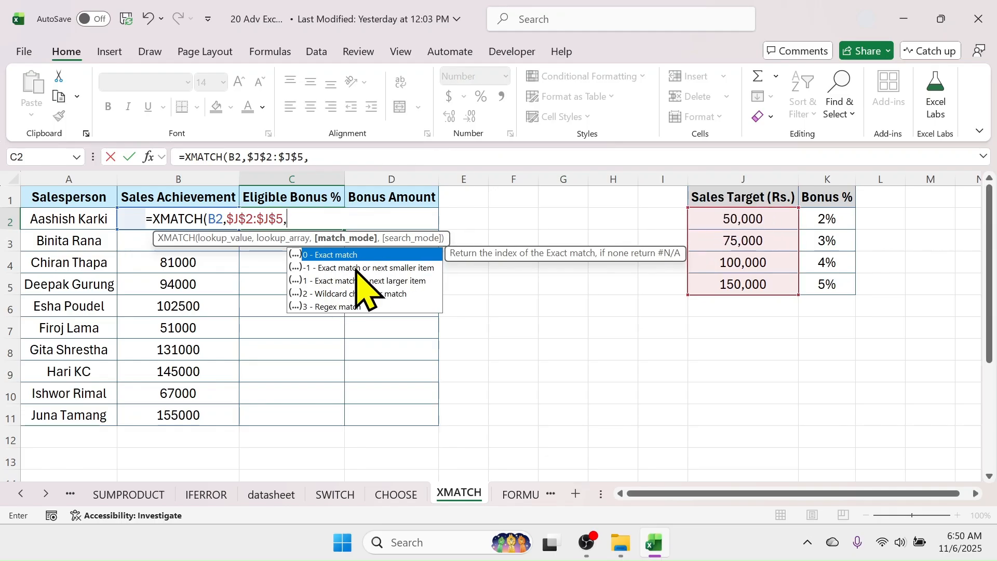
double_click(334, 268)
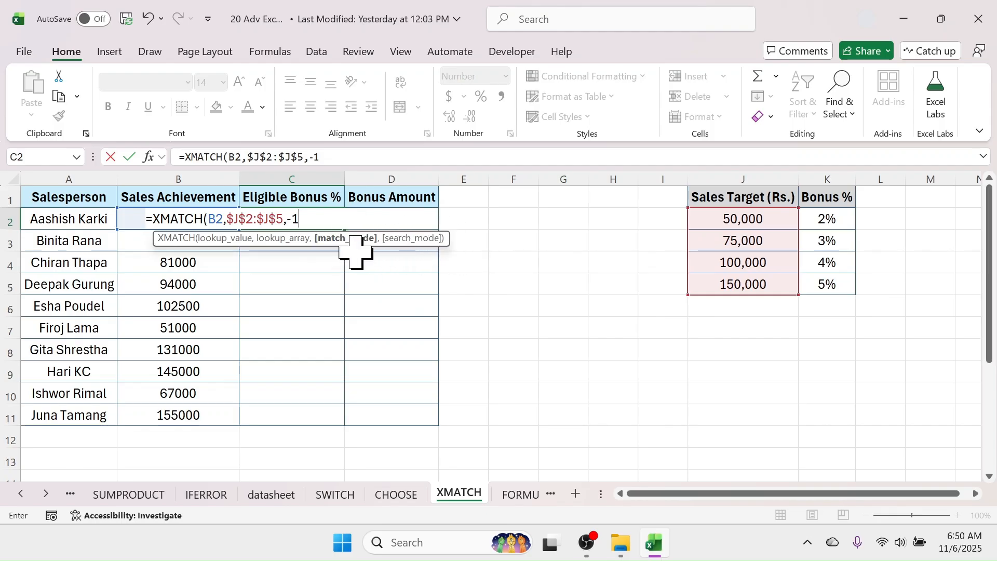
type(")")
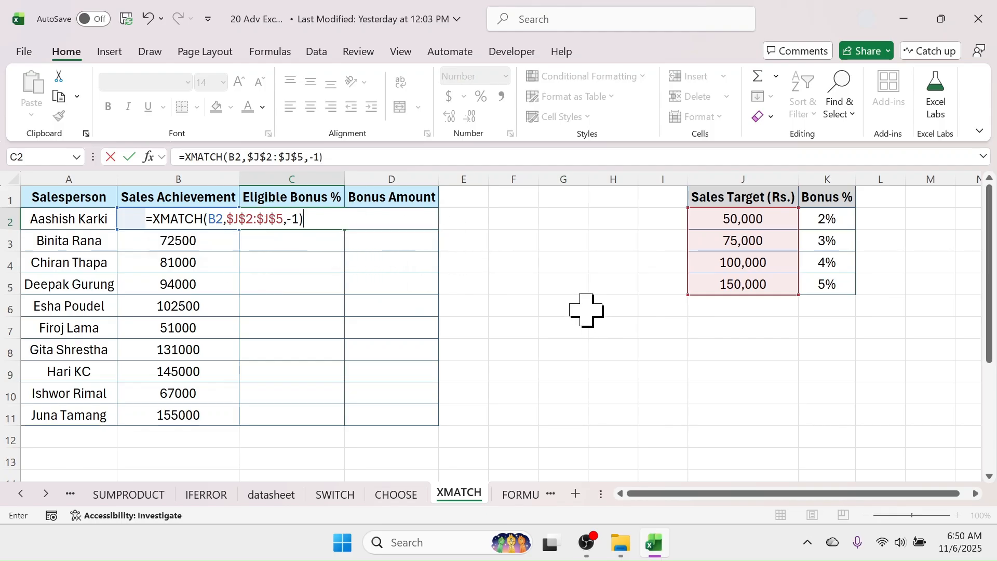
key("Return")
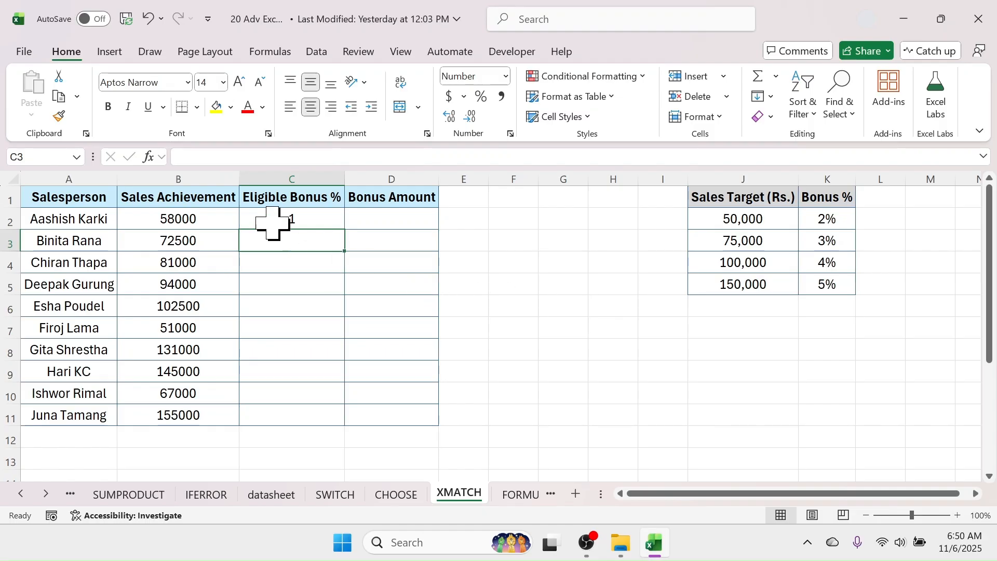
Check the C2 result against the sales achievement in B2 and the sales target in J2
left_click(269, 221)
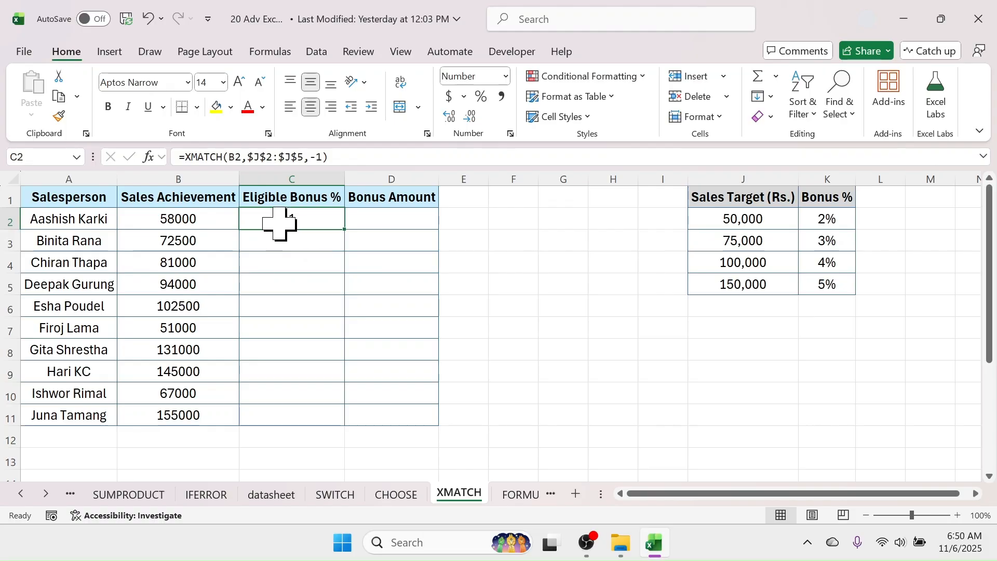
left_click(174, 218)
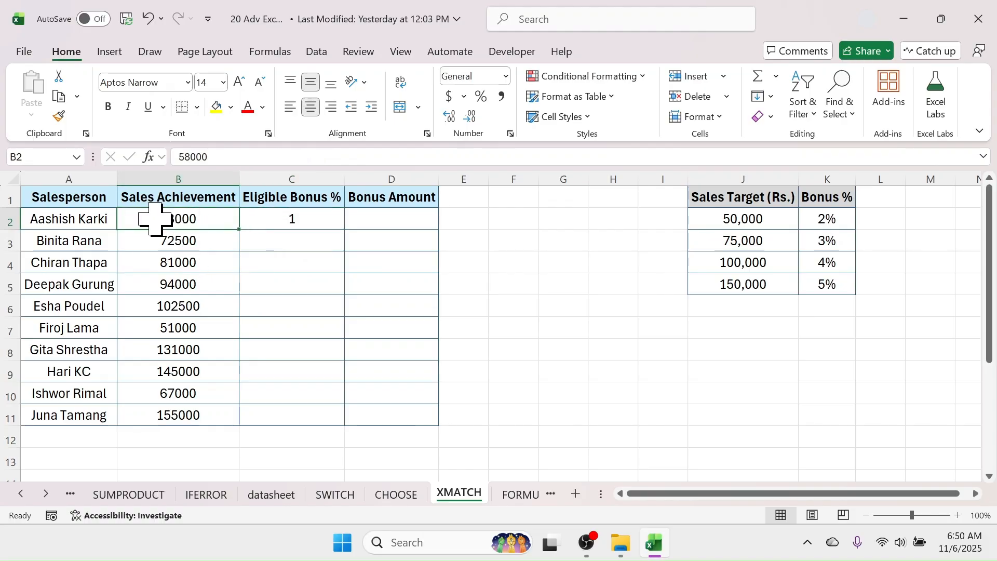
left_click(740, 217)
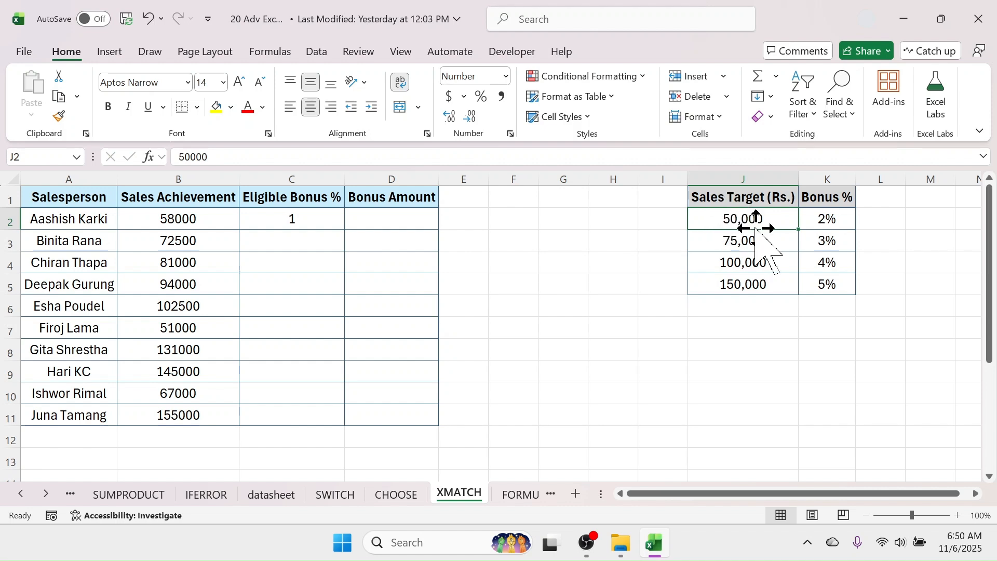
Fill the XMATCH formula from C2 into C3 and check its result against the sales achievement in B3
left_click(286, 216)
left_click_drag(346, 229, 341, 248)
left_click(208, 248)
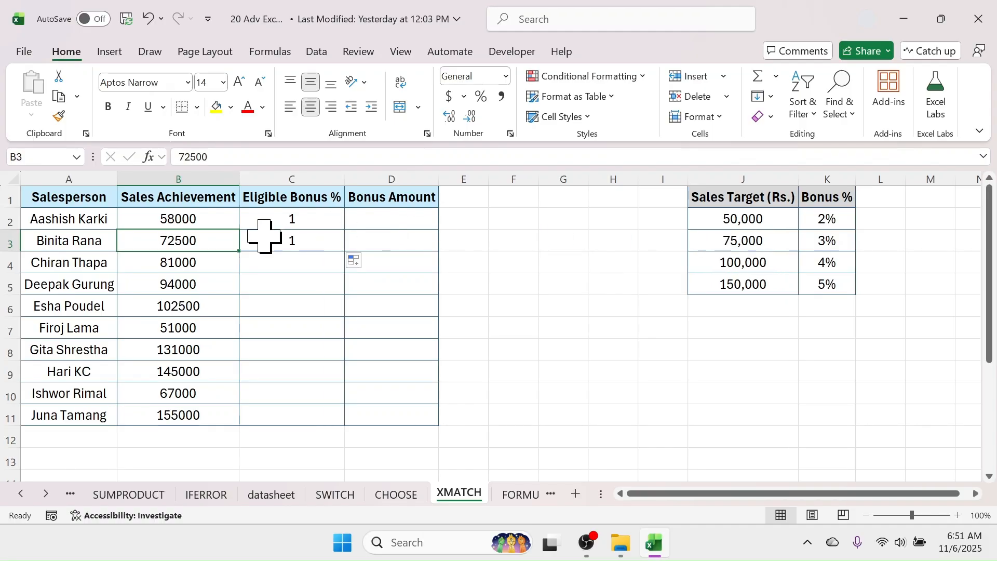
Extend the XMATCH formula from C3 into C4 and check its result against B4 and the sales target in J3
left_click(304, 241)
left_click_drag(344, 250, 335, 271)
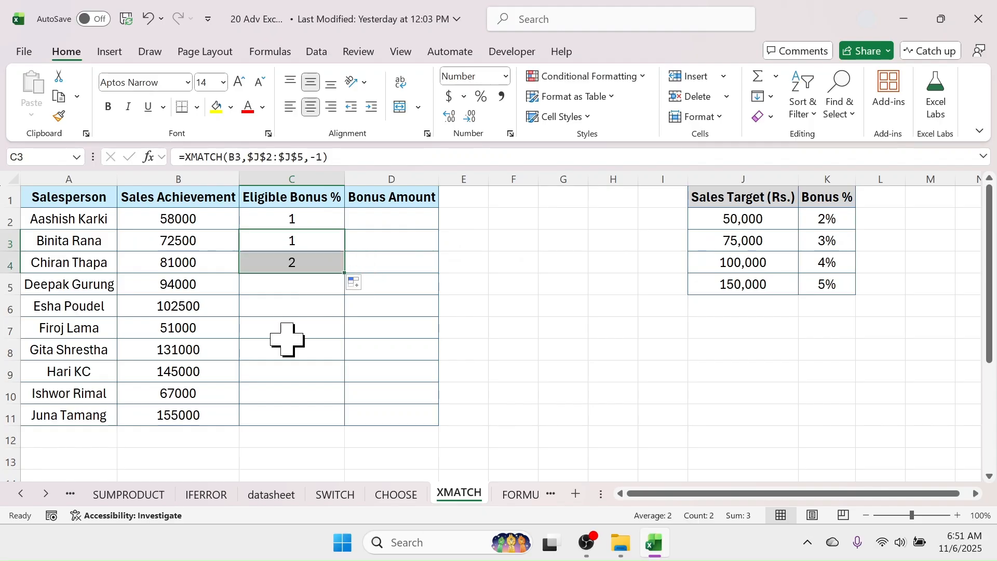
left_click(310, 270)
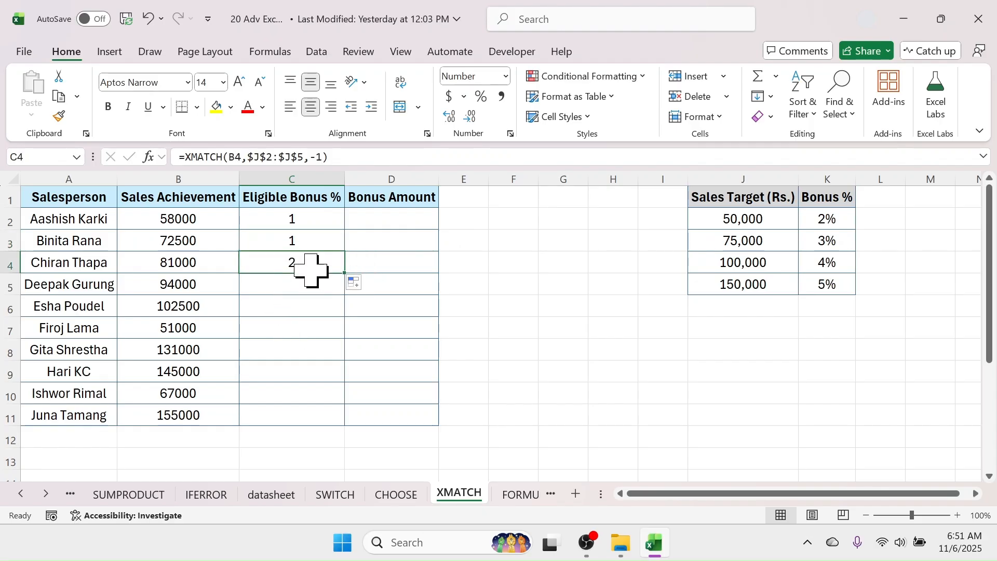
left_click(200, 259)
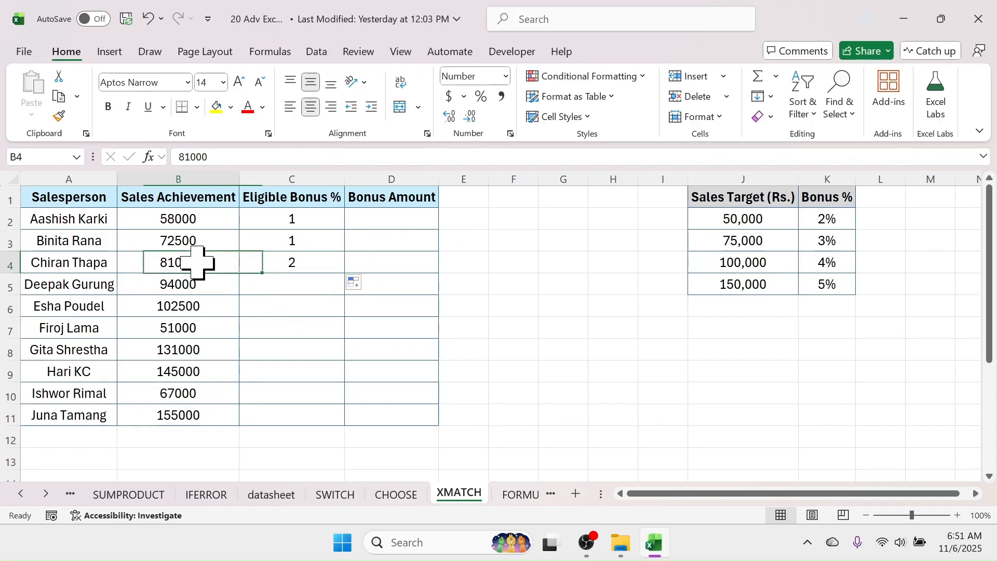
left_click(742, 240)
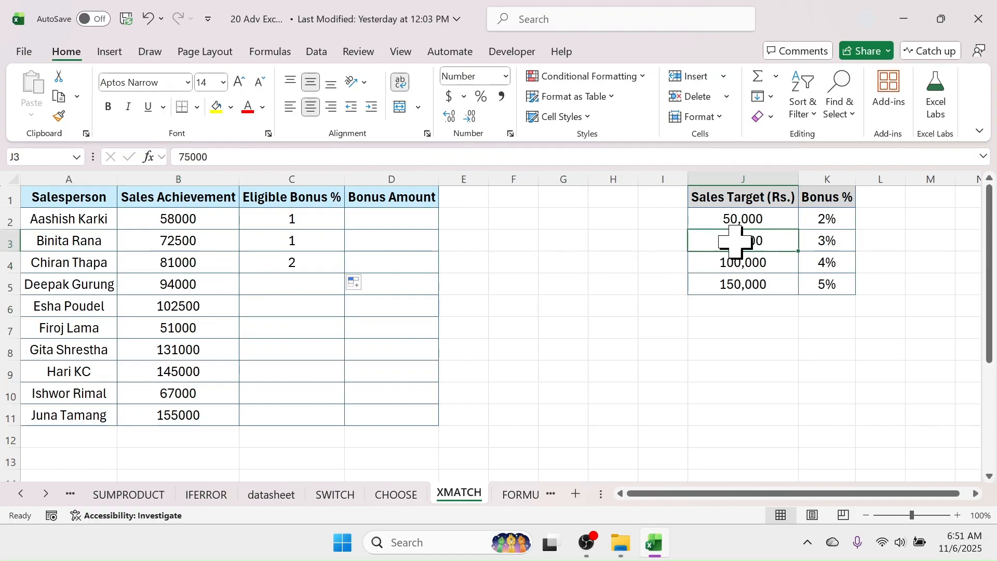
Clear the trial XMATCH formulas from C3:C4 and return to the formula in C2
left_click_drag(321, 242, 318, 262)
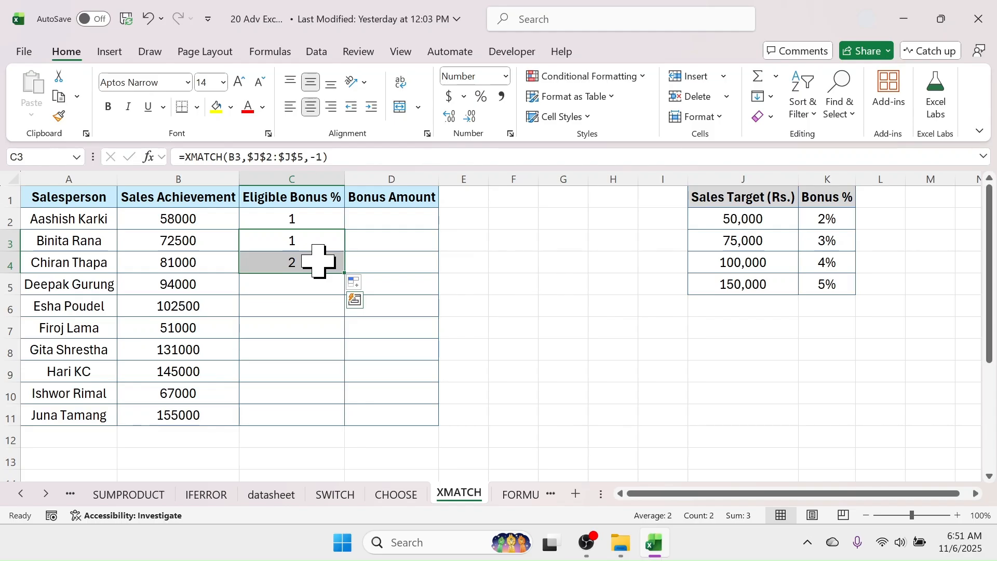
key("Delete")
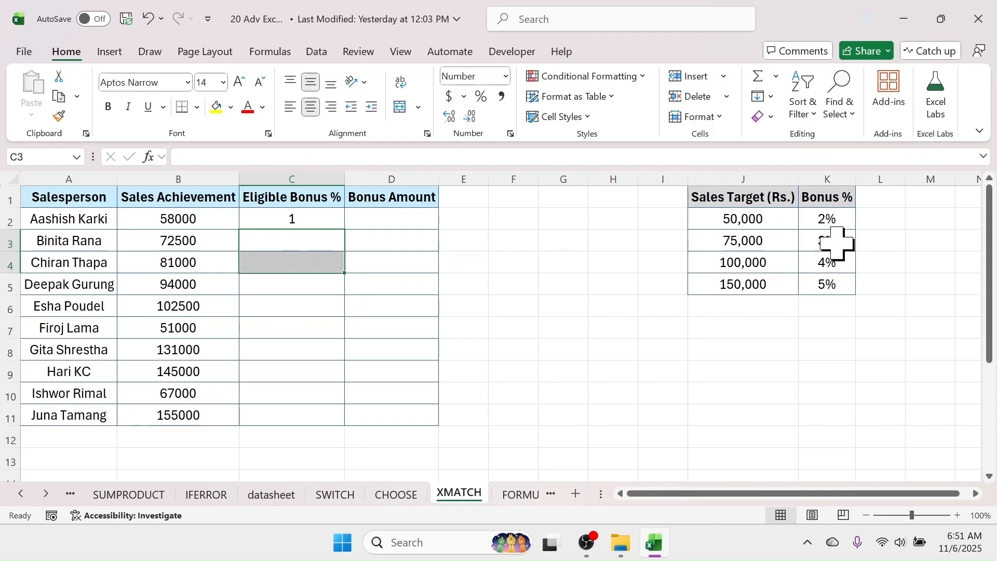
left_click(311, 217)
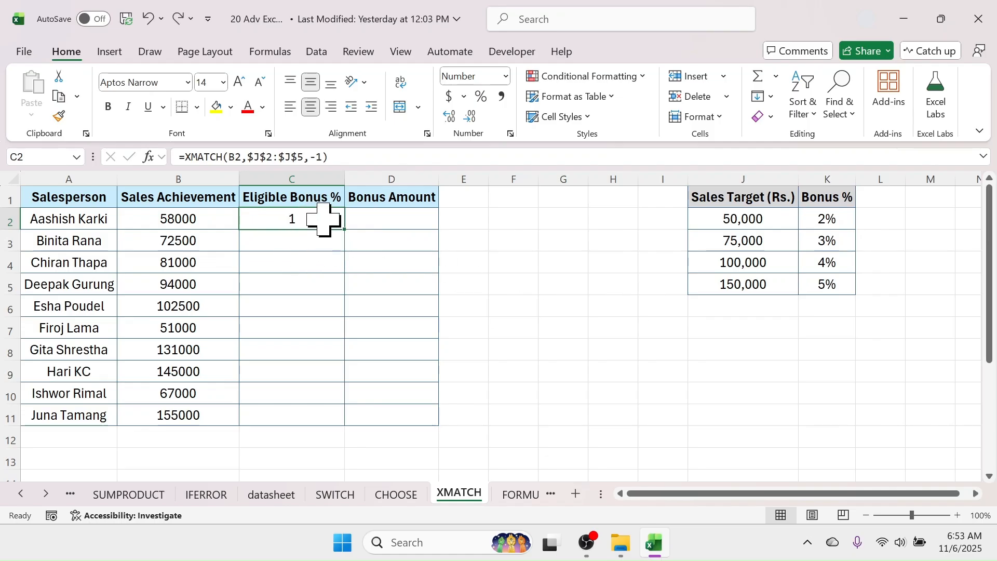
Wrap the XMATCH formula in C2 in an INDEX over $K$2:$K$5, giving =INDEX($K$2:$K$5,XMATCH(B2,$J$2:$J$5,-1))
double_click(323, 220)
left_click(151, 220)
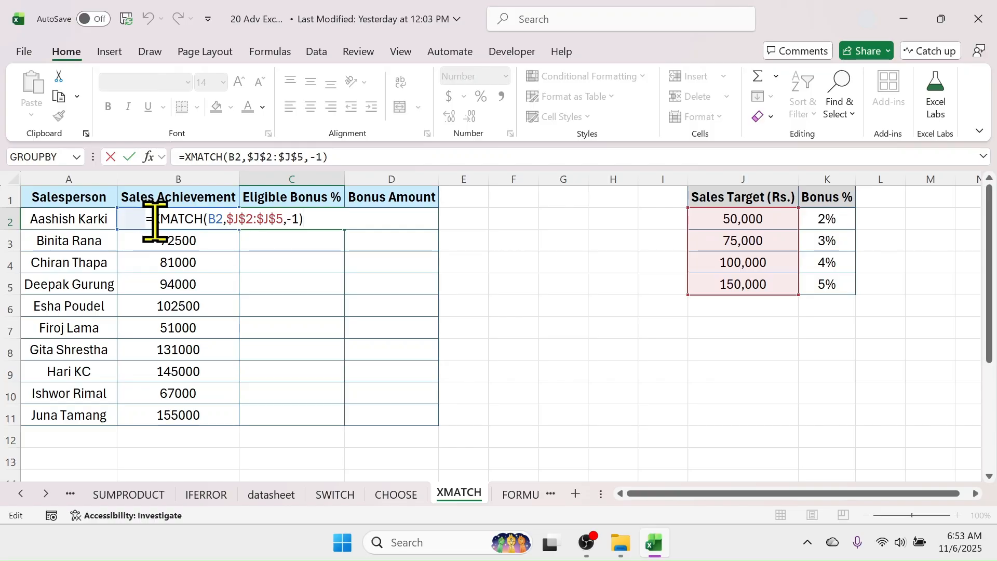
type("INDEX(")
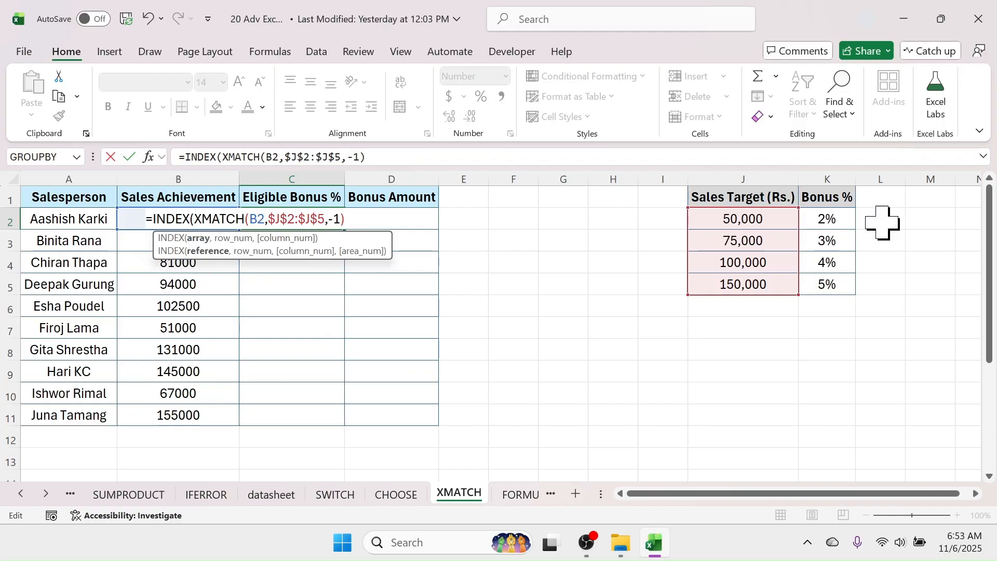
left_click_drag(853, 222, 844, 283)
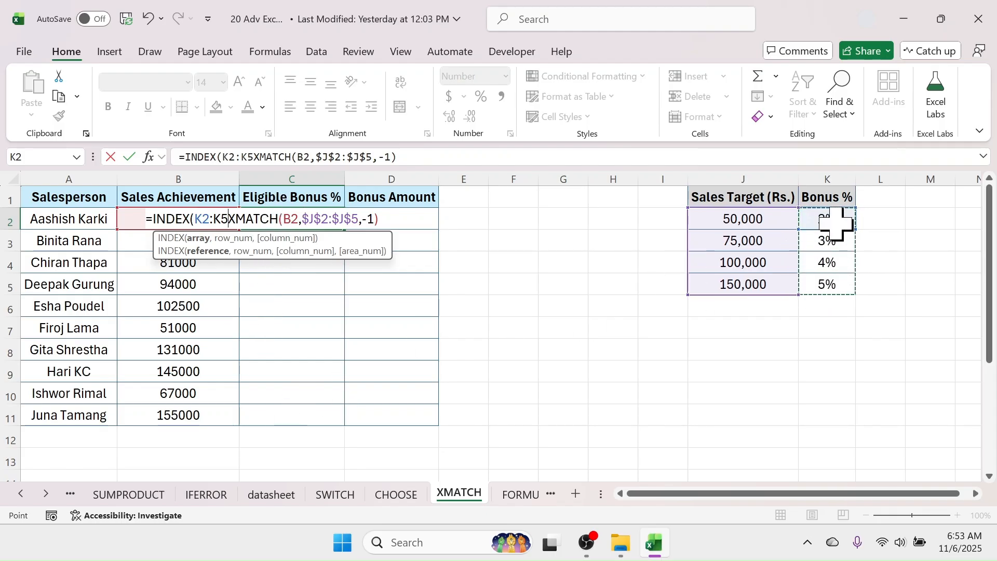
key("F4")
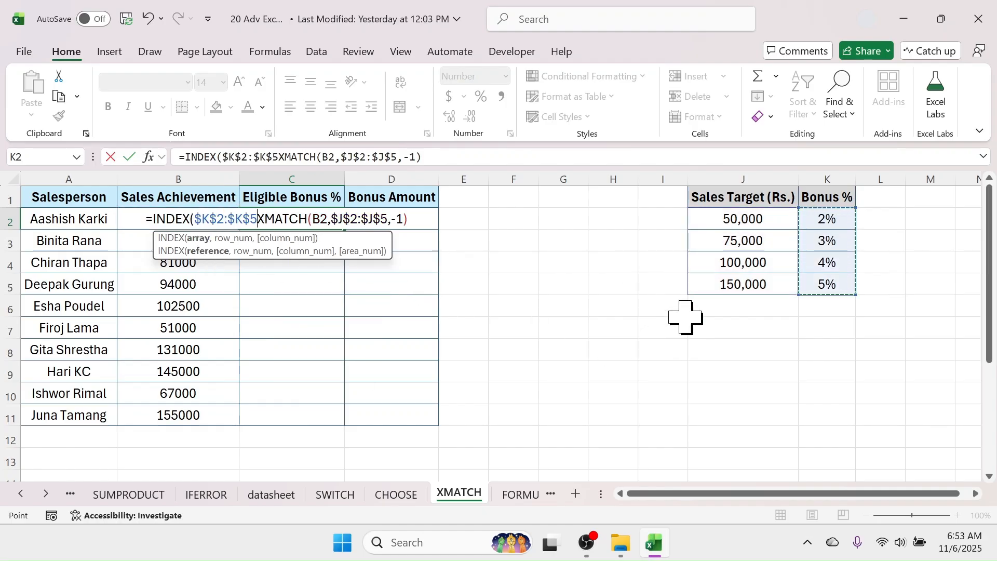
type(",")
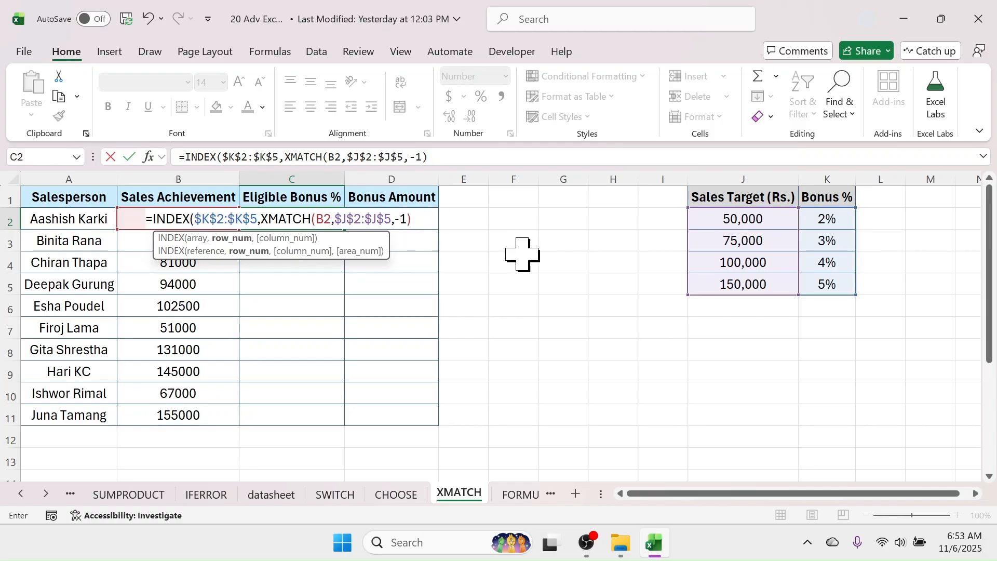
left_click(415, 220)
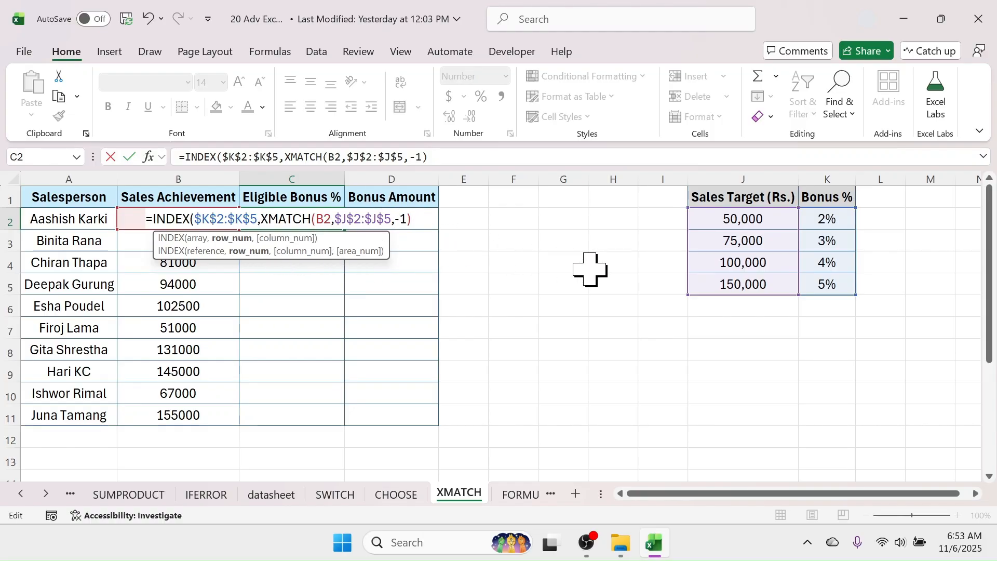
type(")")
key("Return")
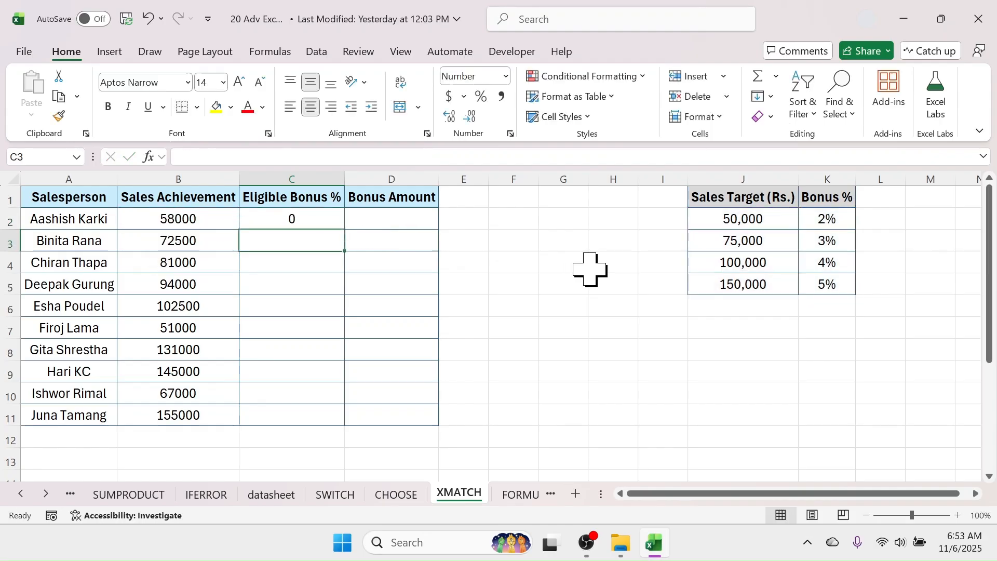
Format the C2 result with two decimal places and fill its formula down through C11
left_click(310, 222)
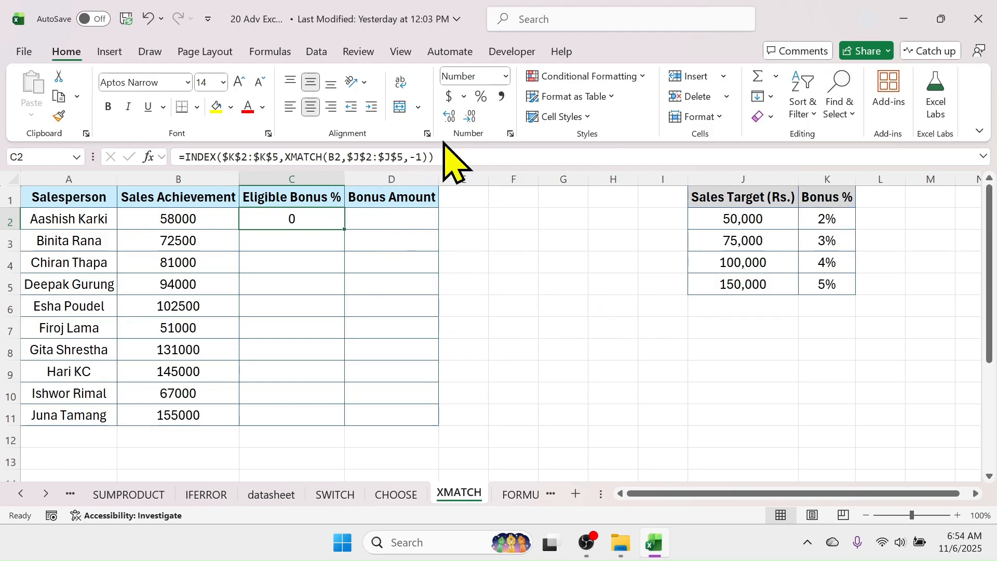
left_click(450, 117)
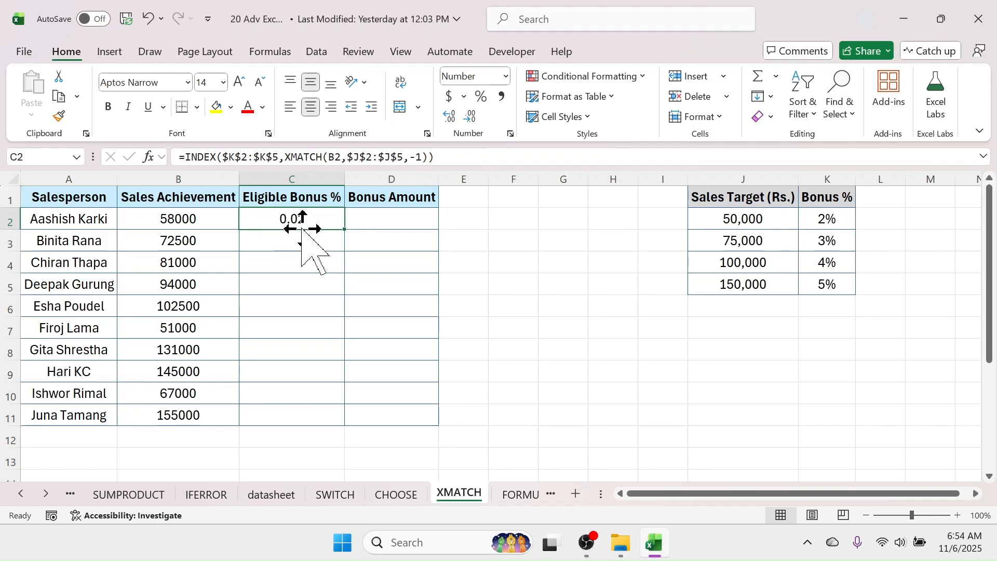
left_click_drag(345, 231, 328, 426)
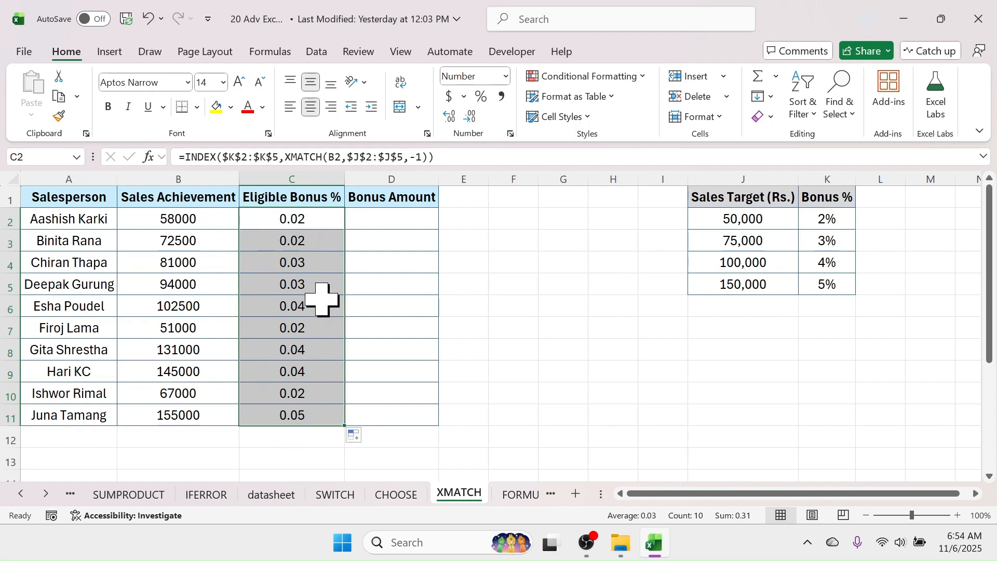
Check the C11 bonus percentage against the sales achievement in B11 and the target and bonus in J5:K5
left_click(204, 418)
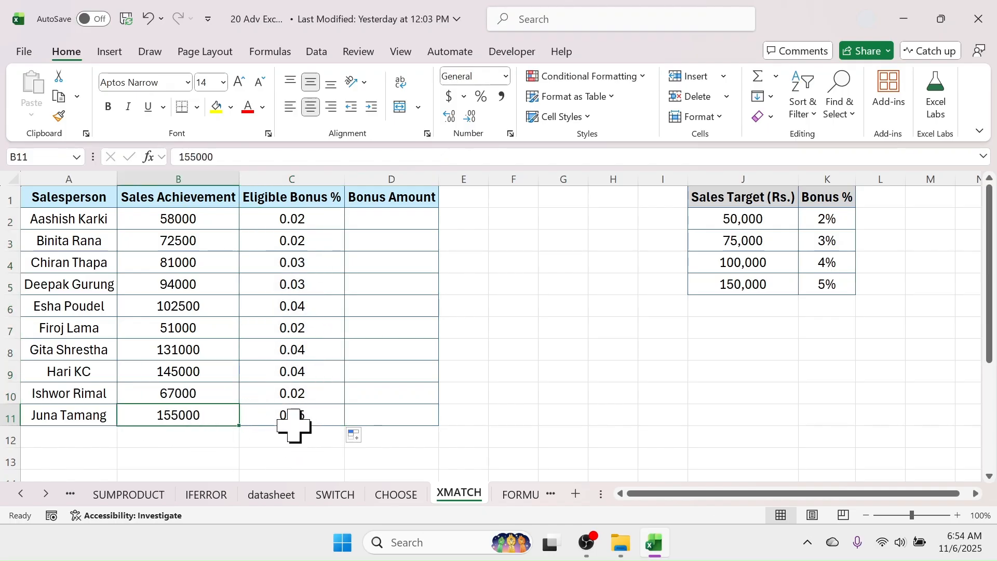
left_click(834, 281)
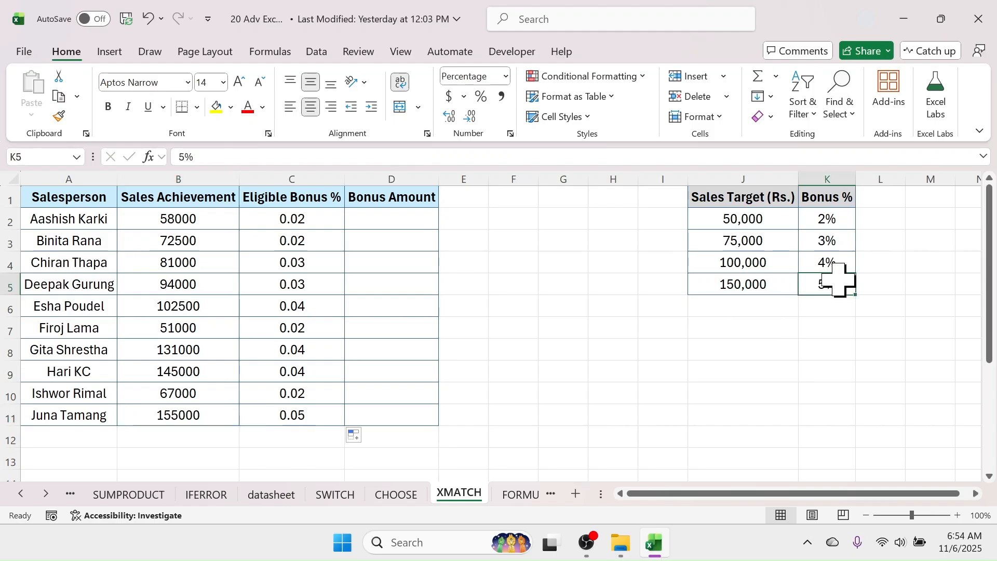
left_click(744, 285)
left_click(168, 416)
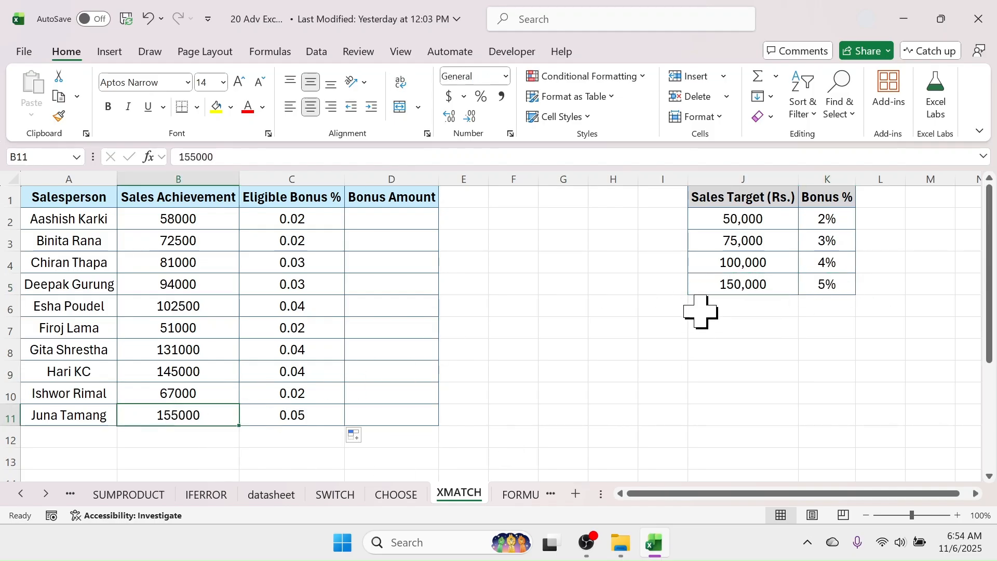
left_click(766, 287)
left_click(834, 282)
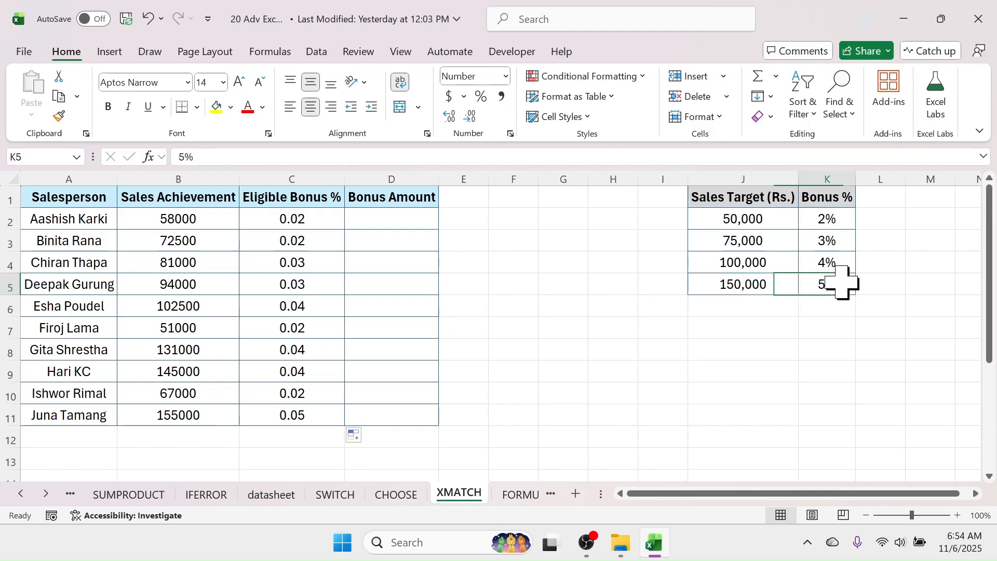
left_click(275, 412)
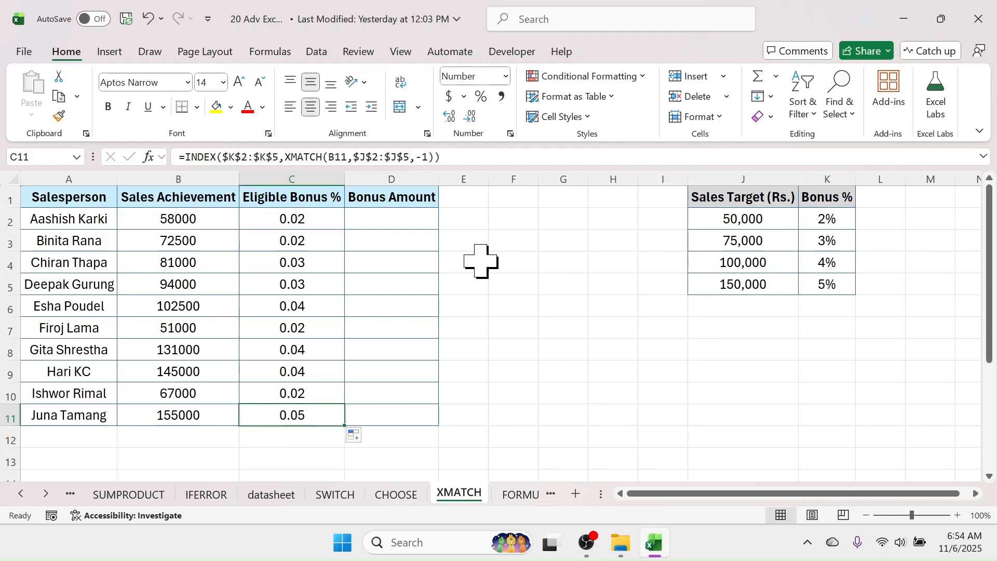
Enter the bonus amount formula =B2*C2 in D2
left_click(410, 227)
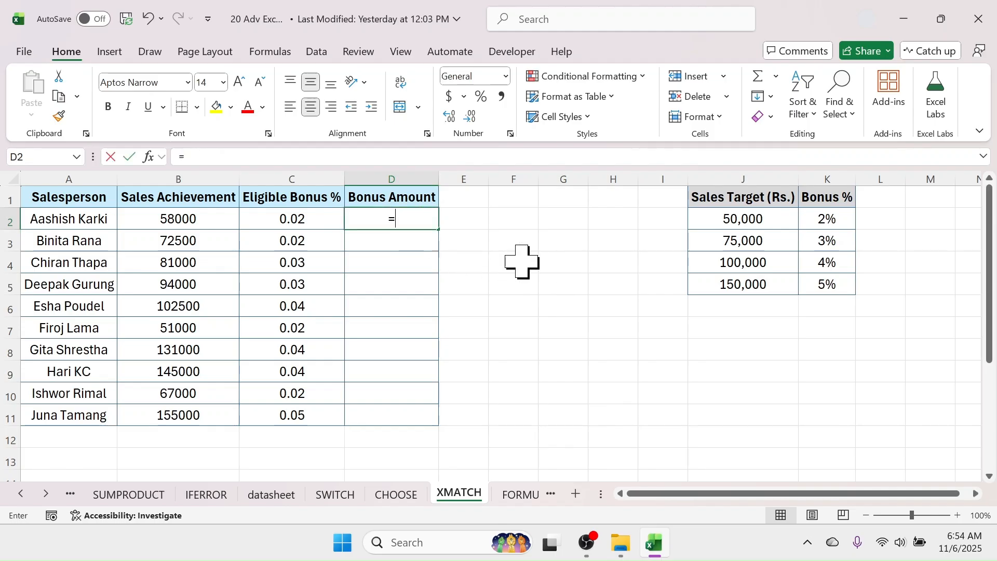
type("=")
left_click(204, 219)
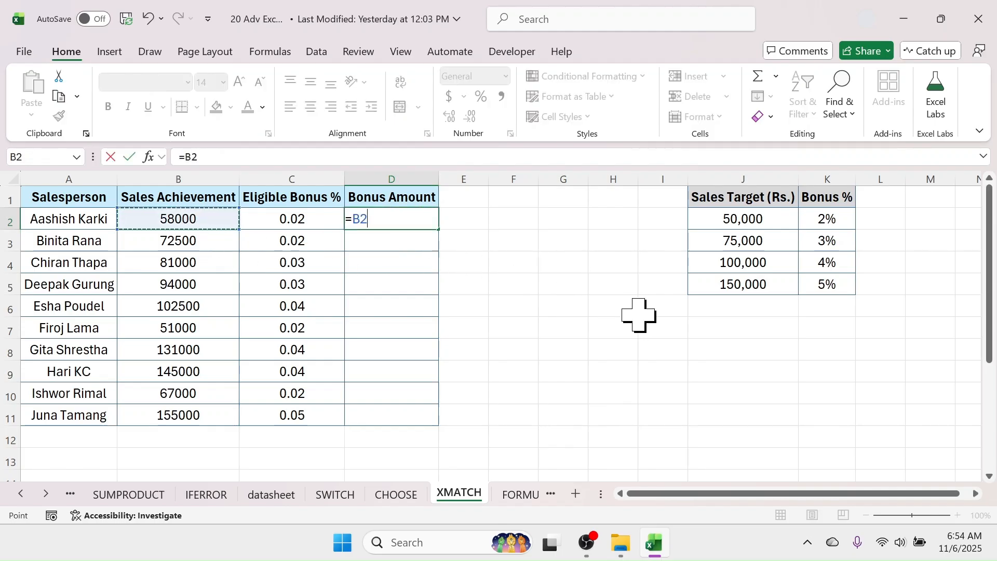
left_click(283, 222)
key("Return")
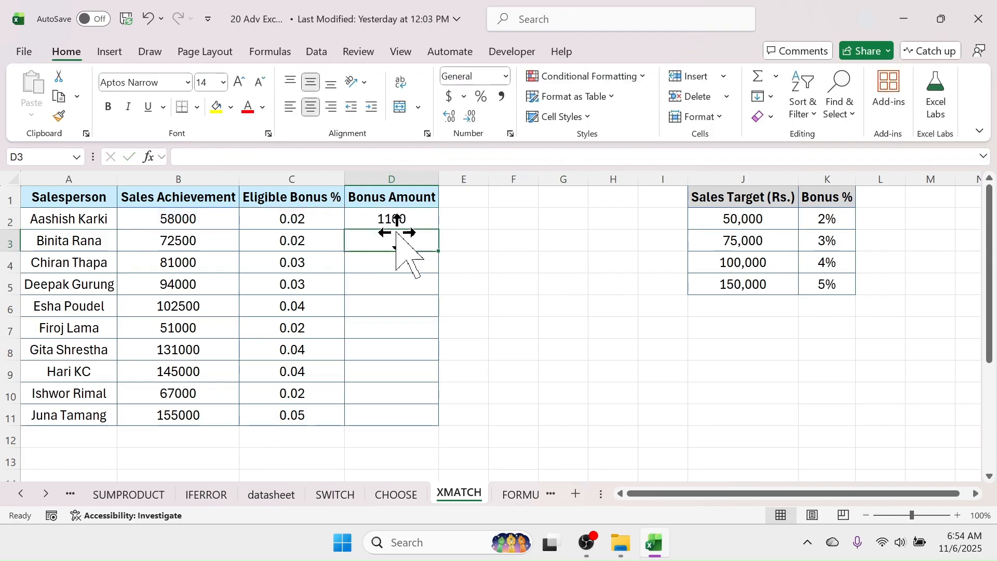
Fill the bonus amount formula from D2 down through D11
left_click(392, 217)
left_click_drag(440, 233, 416, 418)
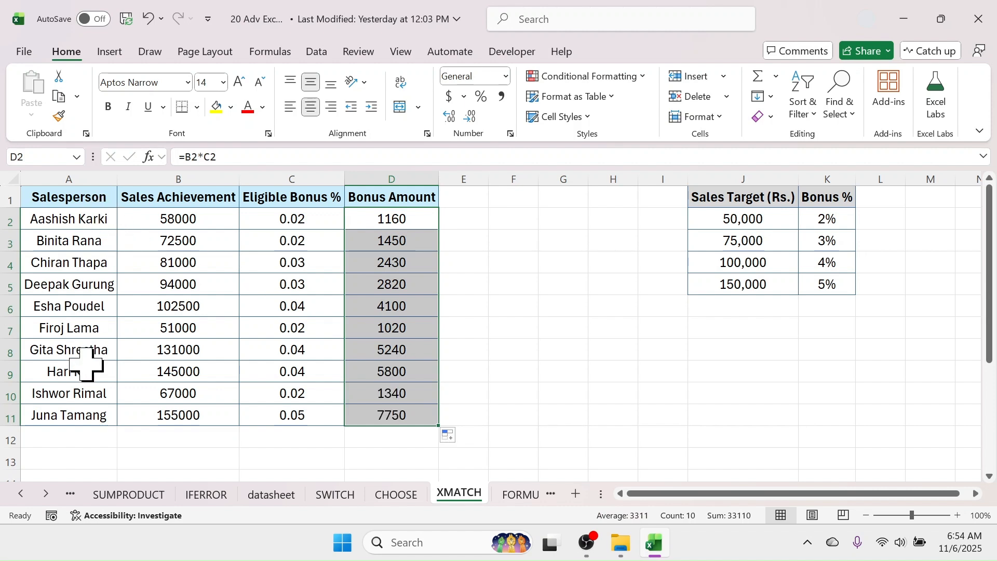
left_click(563, 263)
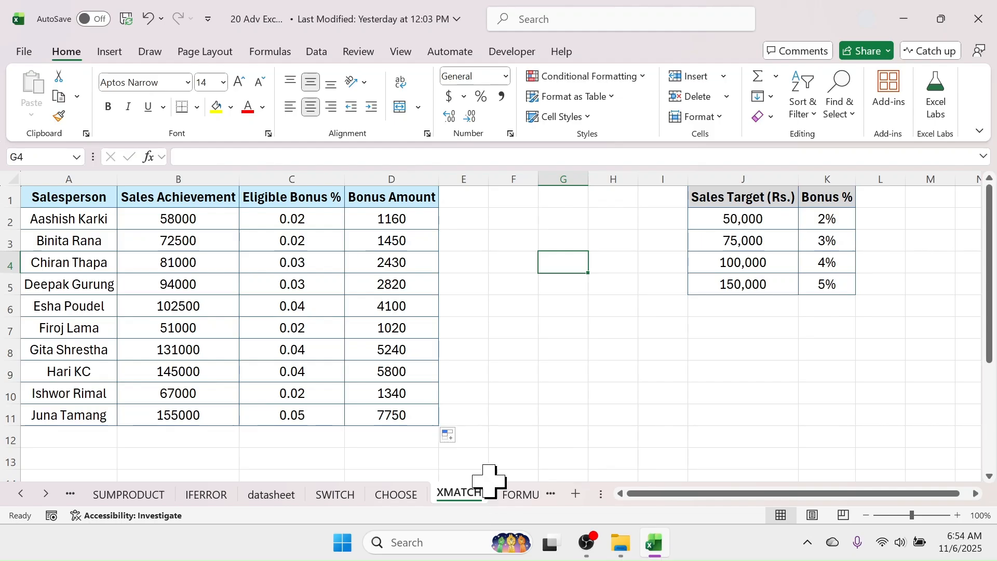
Open the FORMULATEXT sheet and review its Salesperson, Sales Achievement and Eligible Bonus % columns, including the formula in C2
left_click(47, 494)
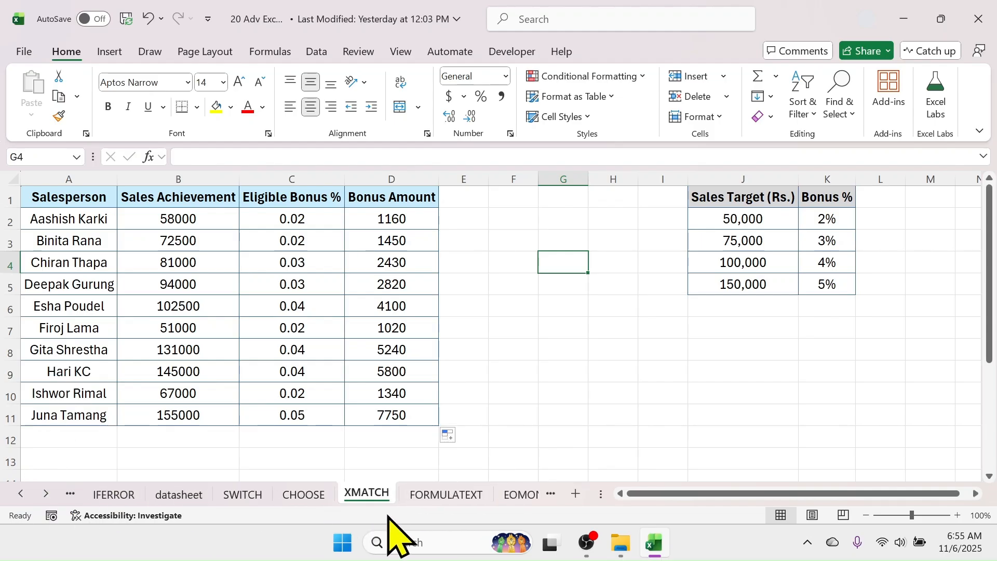
left_click(444, 493)
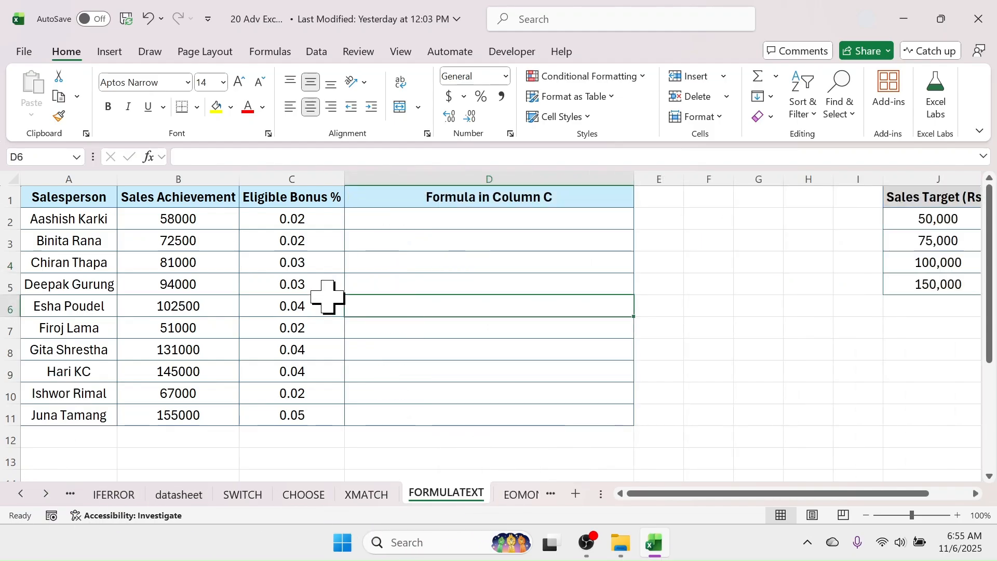
left_click_drag(89, 198, 111, 379)
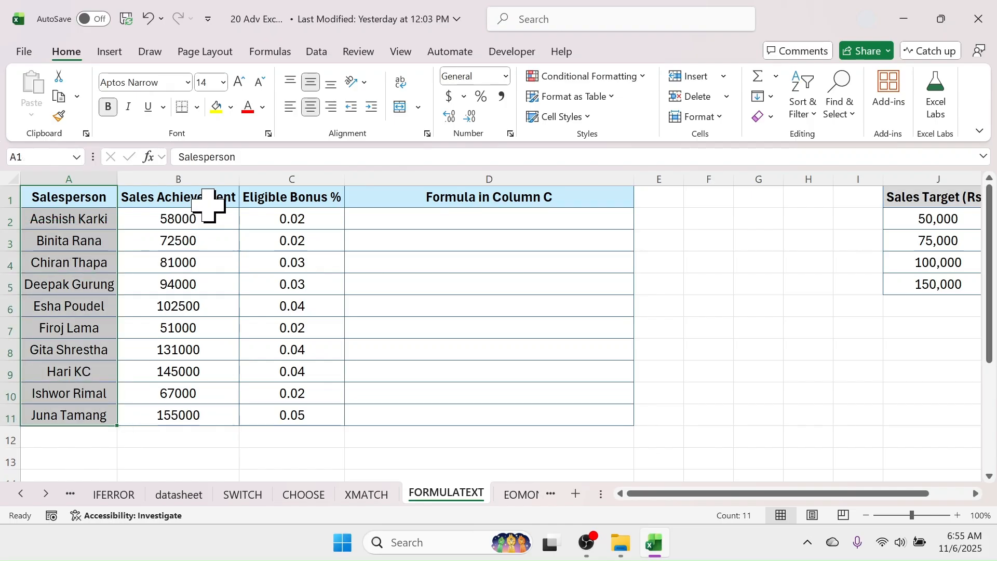
left_click_drag(213, 201, 200, 407)
left_click_drag(314, 196, 307, 414)
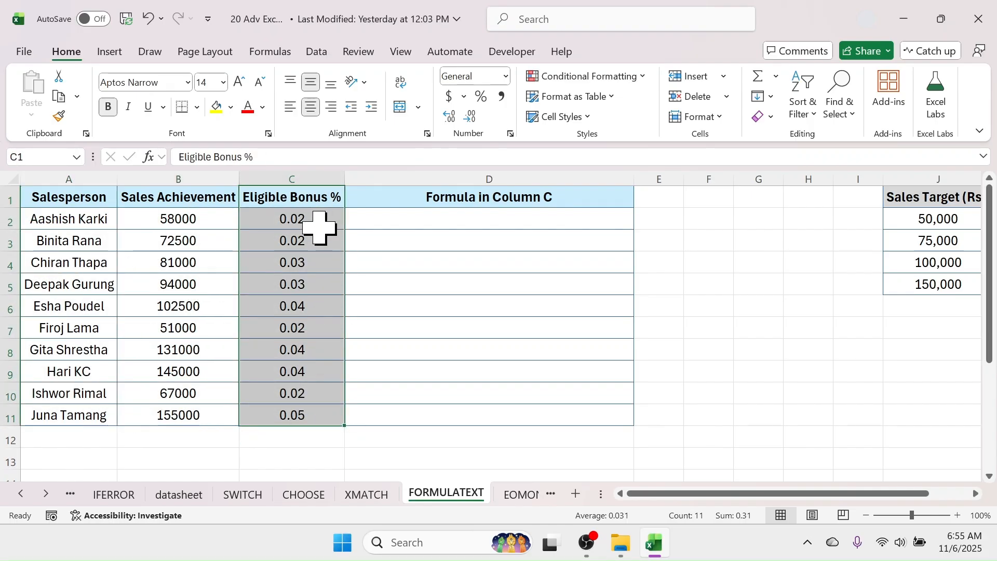
left_click(325, 224)
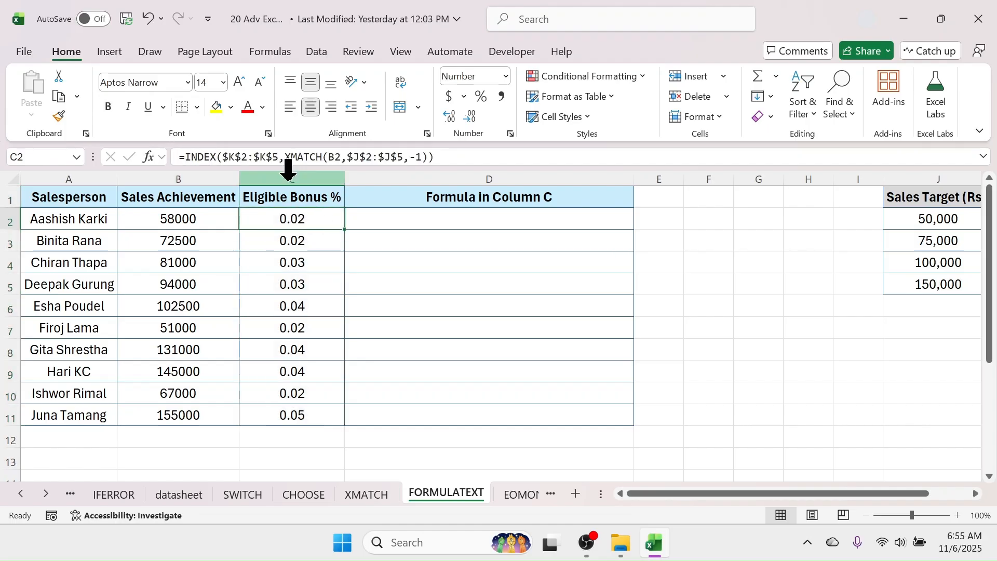
left_click(494, 218)
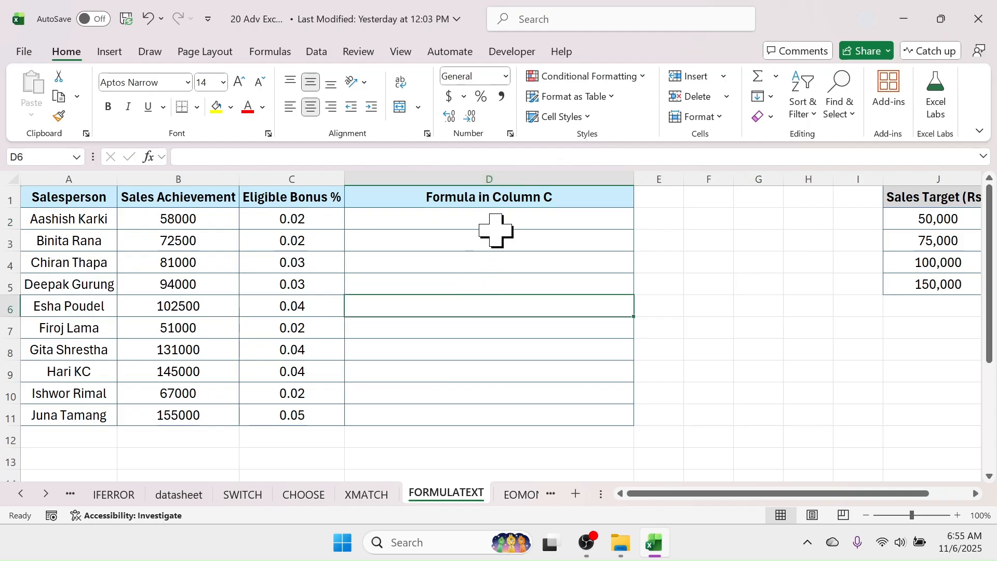
left_click(283, 219)
left_click(293, 195)
Enter =FORMULATEXT(C2) in D2 to show the Eligible Bonus % formula as text
left_click(442, 219)
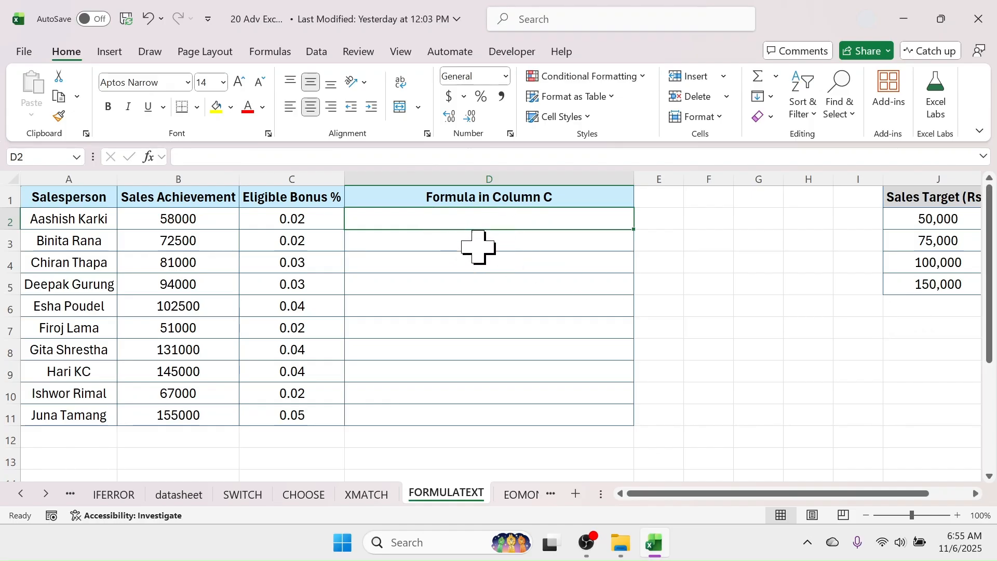
type("=F")
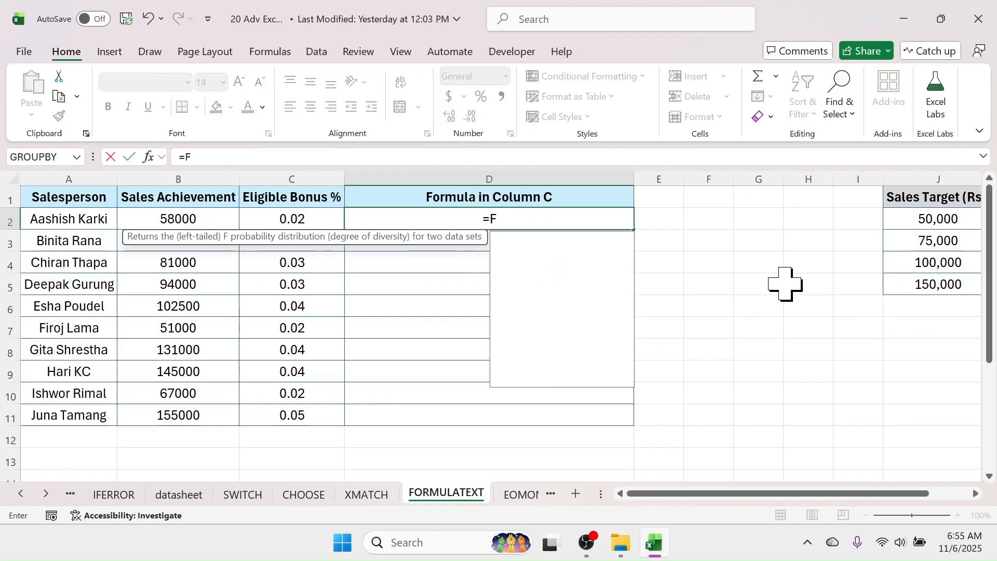
type("ORMULA")
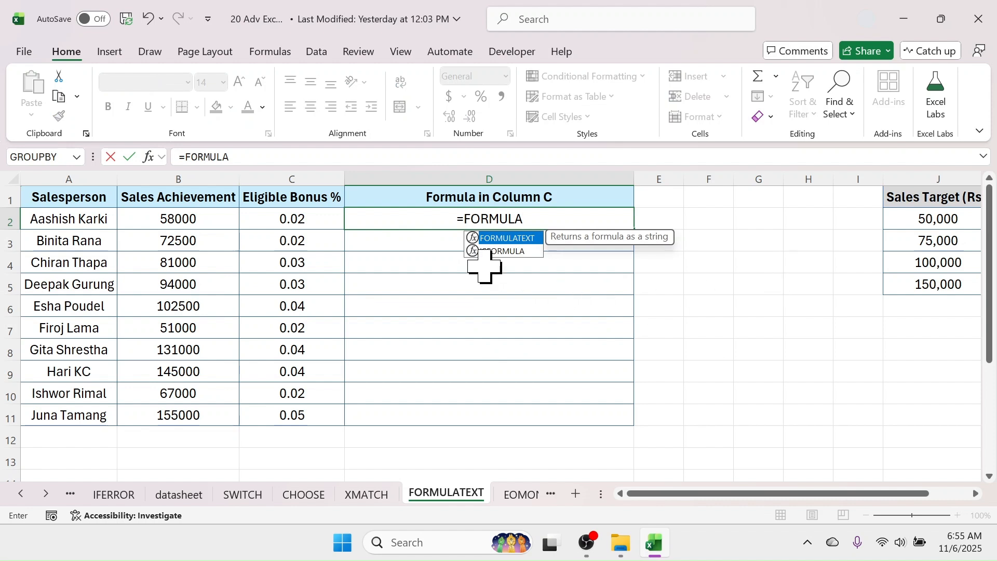
double_click(519, 238)
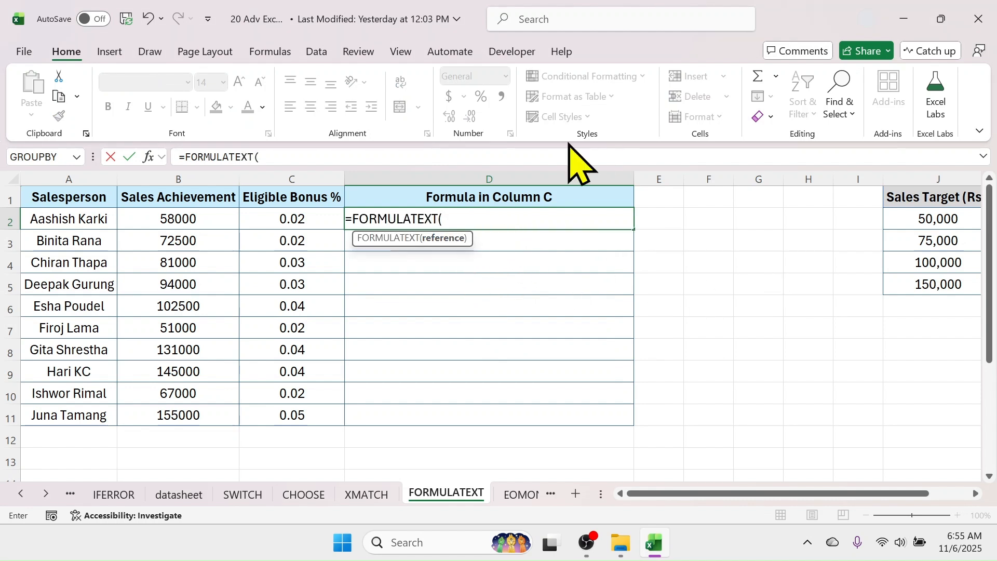
left_click(302, 218)
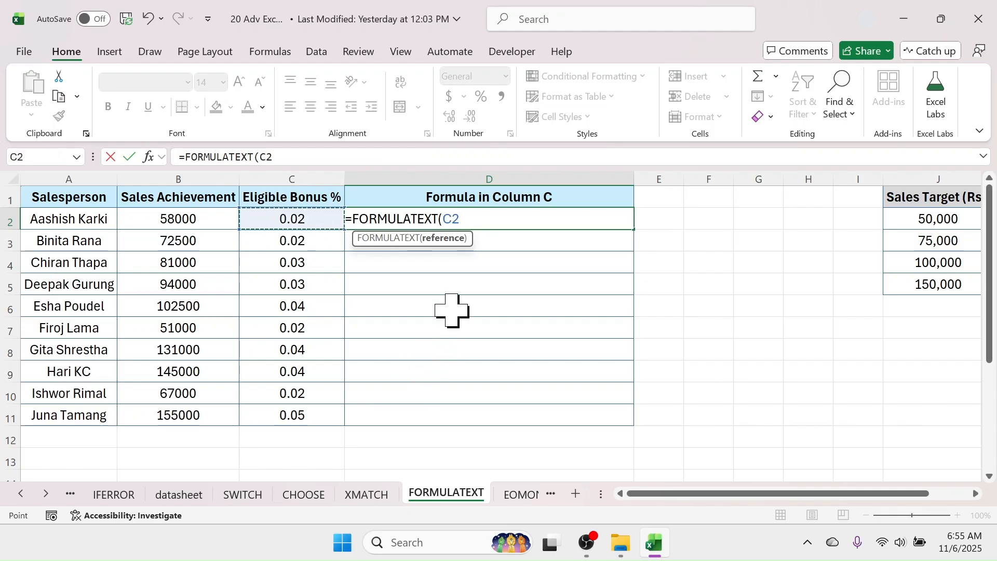
key("Return")
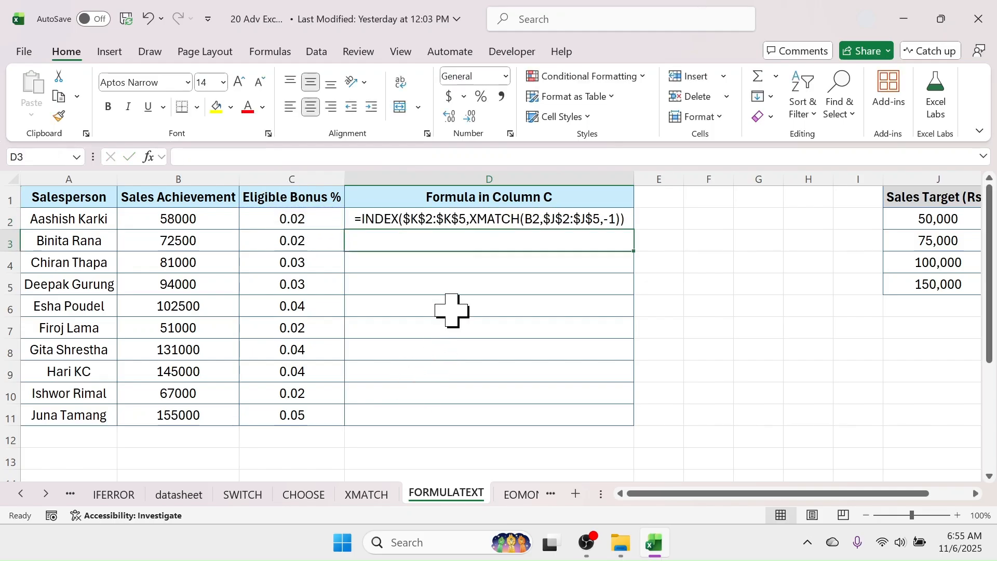
Compare the D2 text with the formula in C2 and fill the FORMULATEXT formula down through D11
left_click(545, 214)
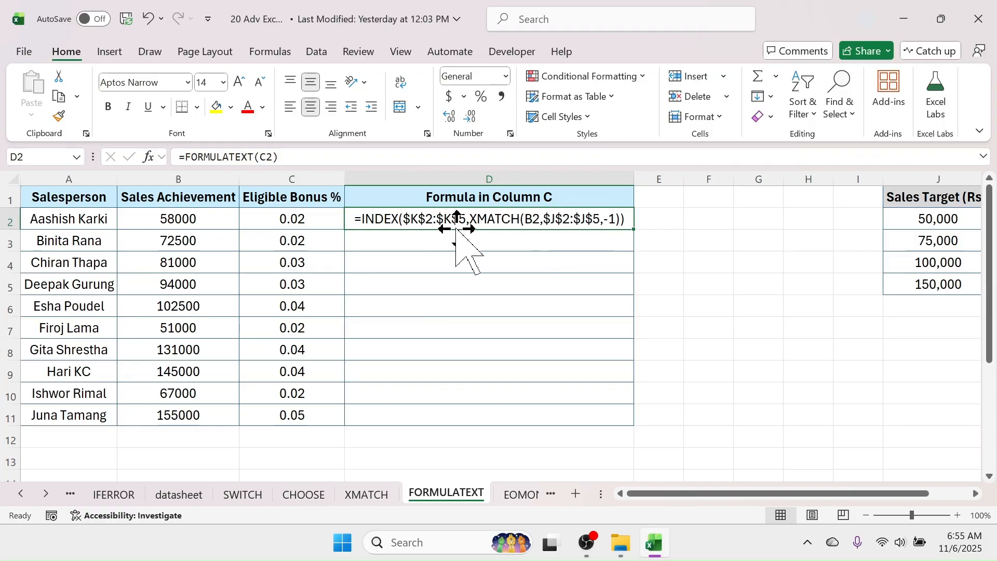
left_click(322, 218)
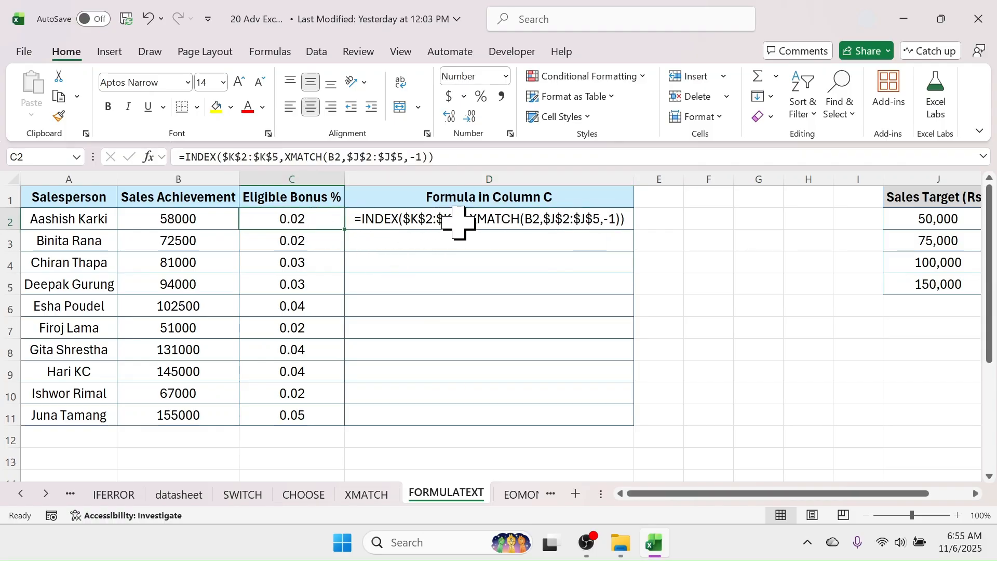
left_click(545, 220)
left_click_drag(633, 230, 612, 427)
left_click(515, 328)
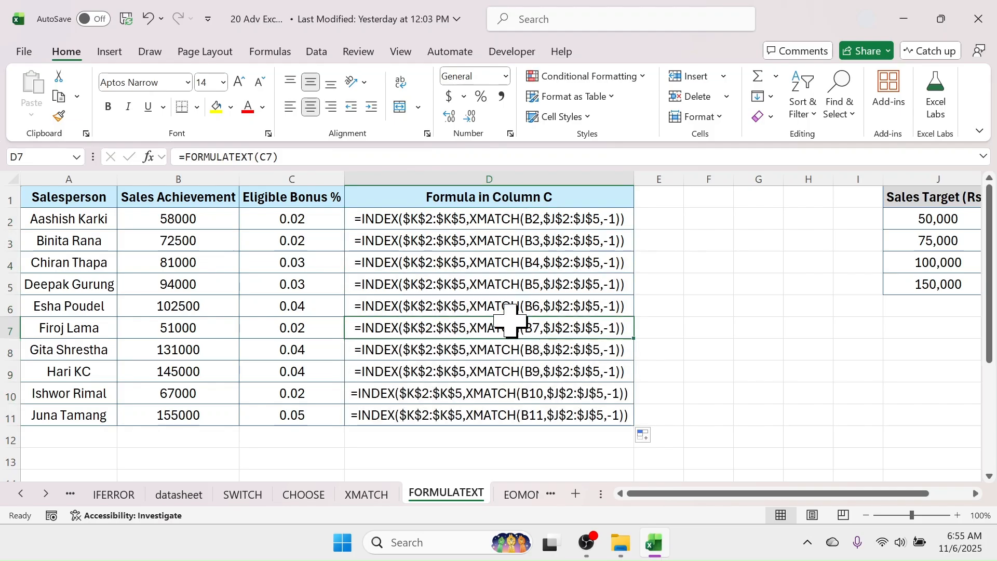
Open the EOMONTH sheet and review its Joining Date, Salary Payment Date and Contract End Date columns and the 12-month contract note
left_click(46, 494)
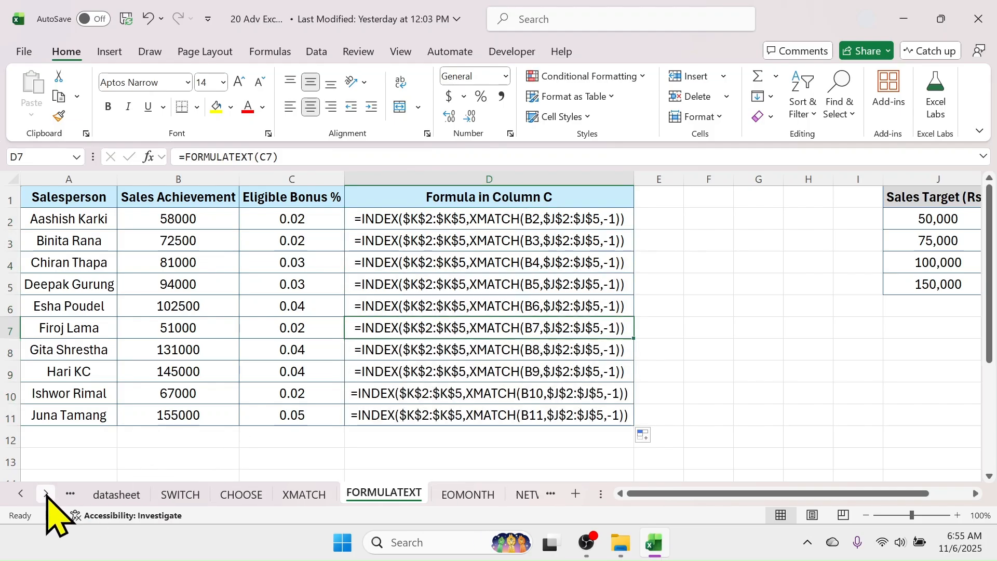
left_click(46, 494)
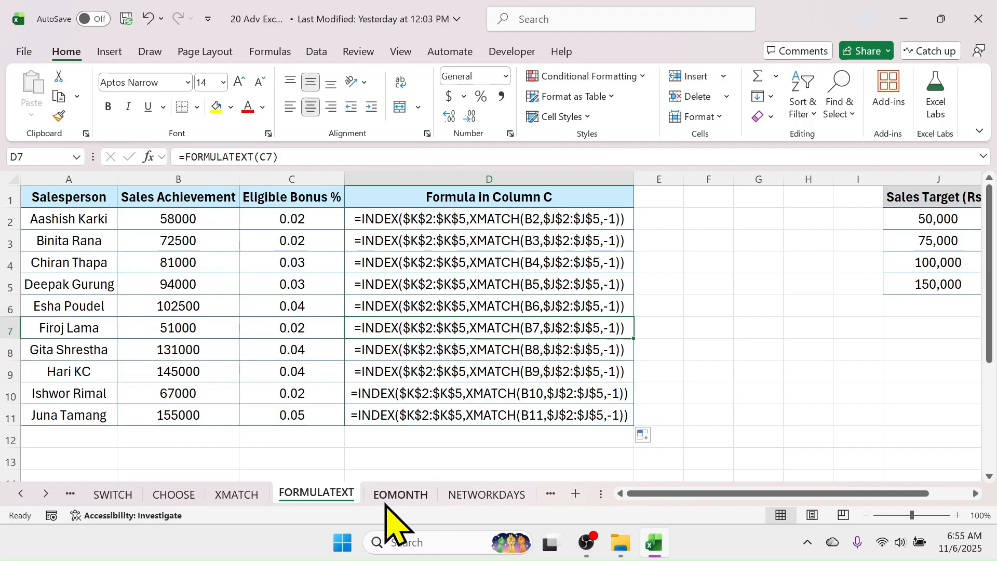
left_click(399, 494)
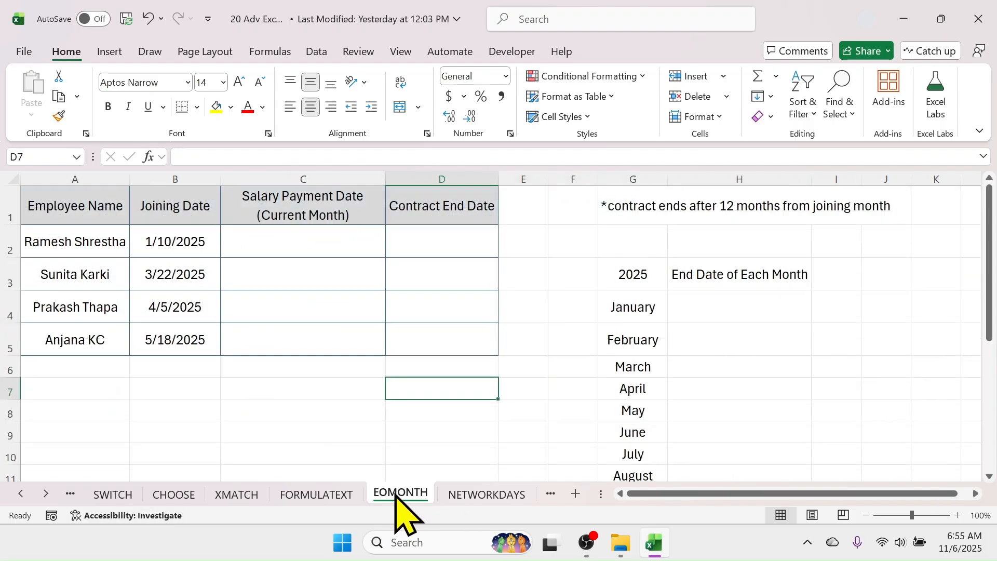
left_click(799, 343)
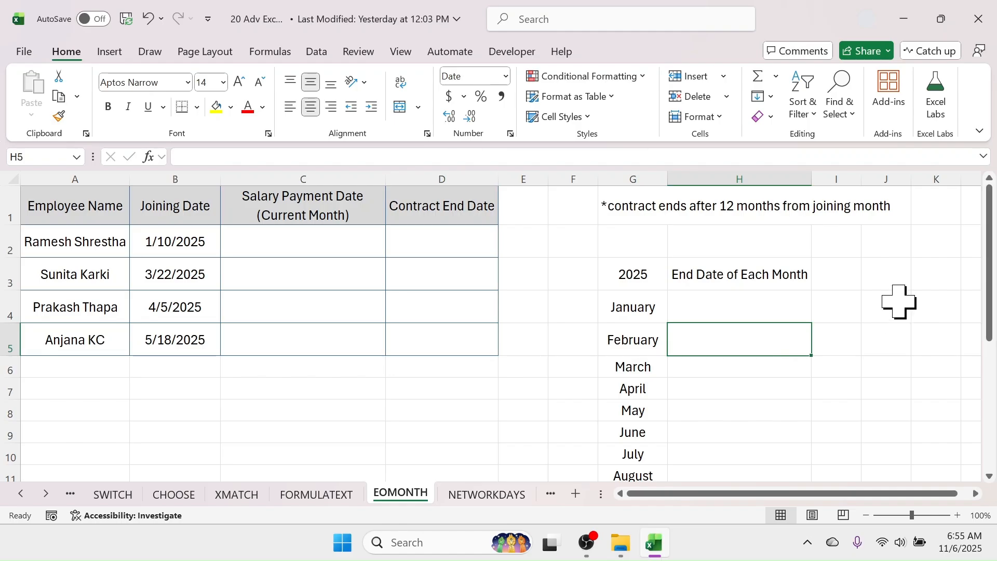
left_click_drag(104, 207, 78, 340)
left_click_drag(194, 208, 172, 341)
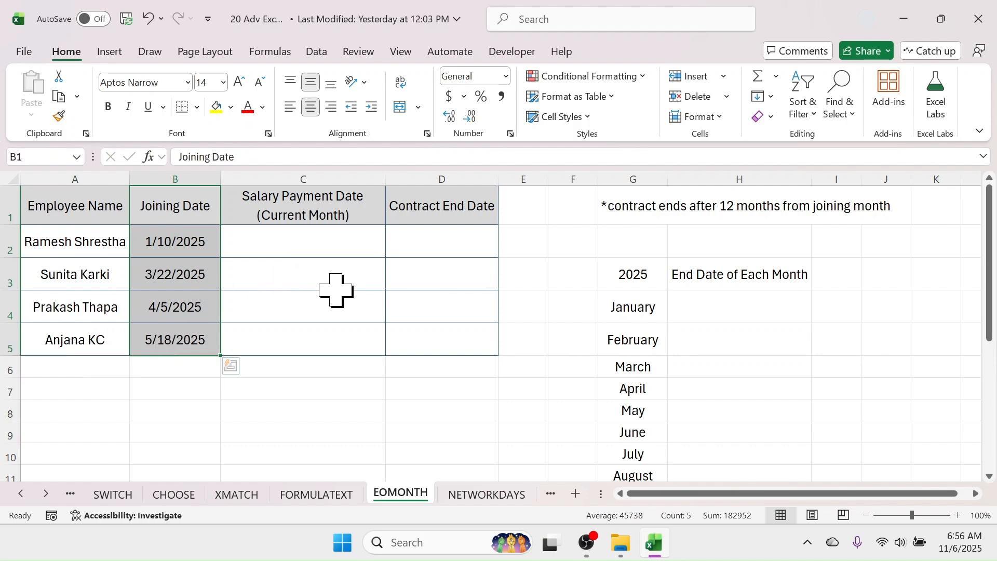
left_click(307, 246)
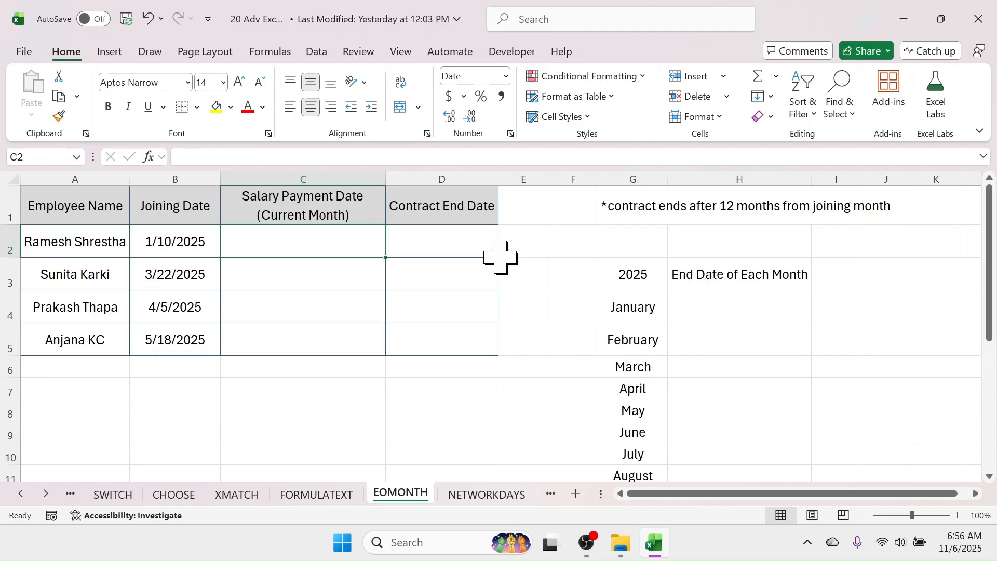
left_click_drag(451, 213, 453, 336)
left_click(638, 207)
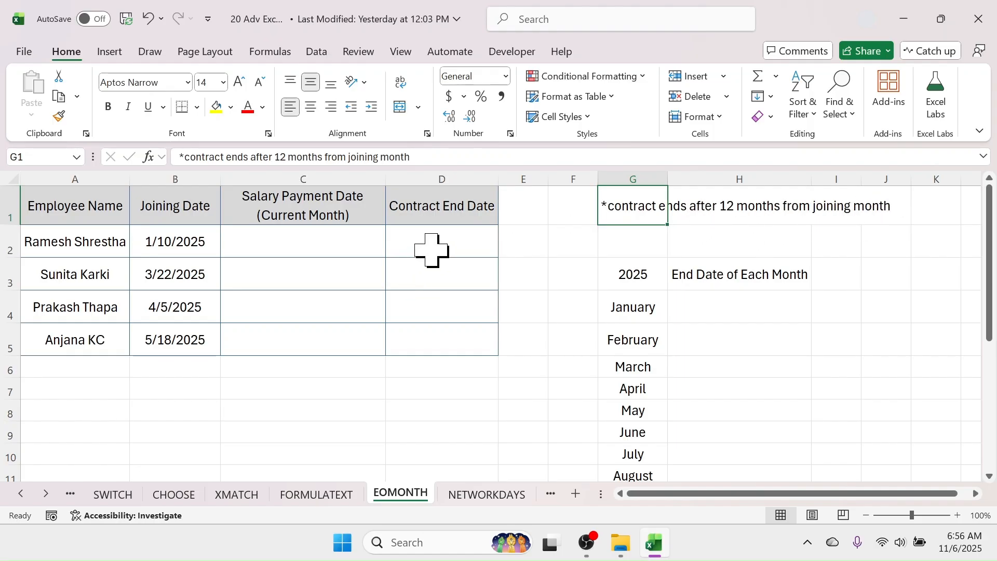
left_click(449, 240)
left_click_drag(450, 240, 458, 338)
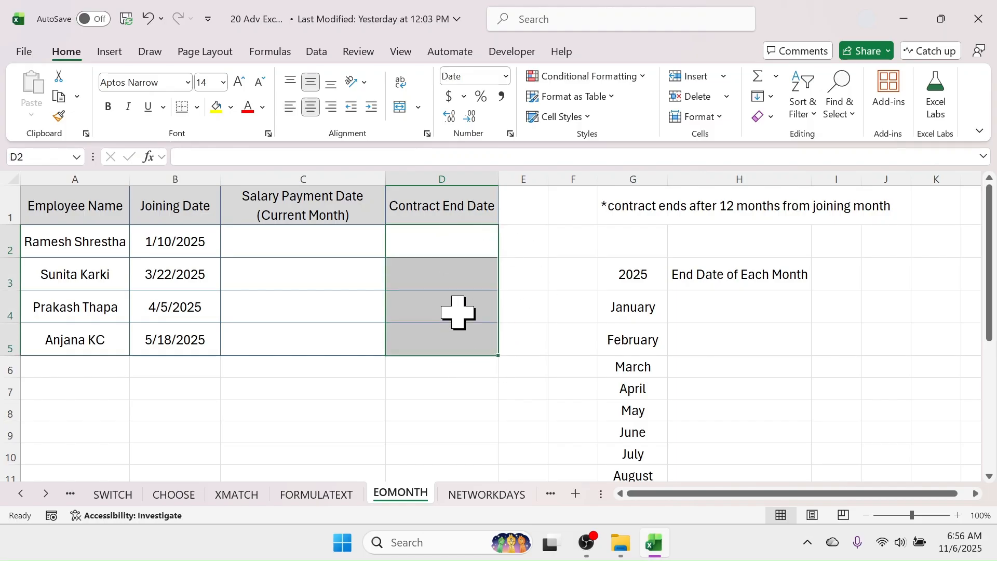
Enter =EOMONTH(TODAY(),0) in C2 to calculate the current month's salary payment date
left_click(300, 242)
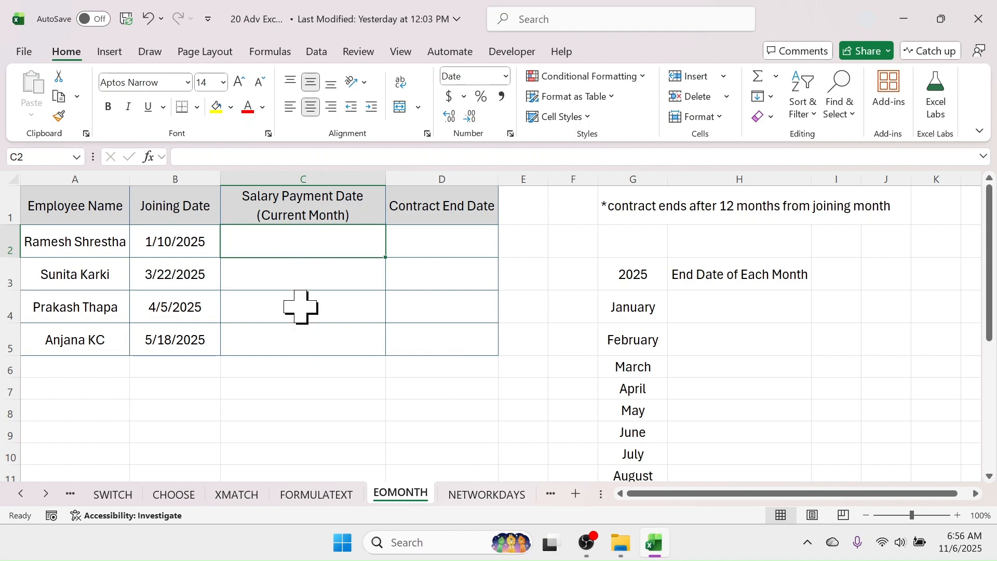
type("=EOMONTH")
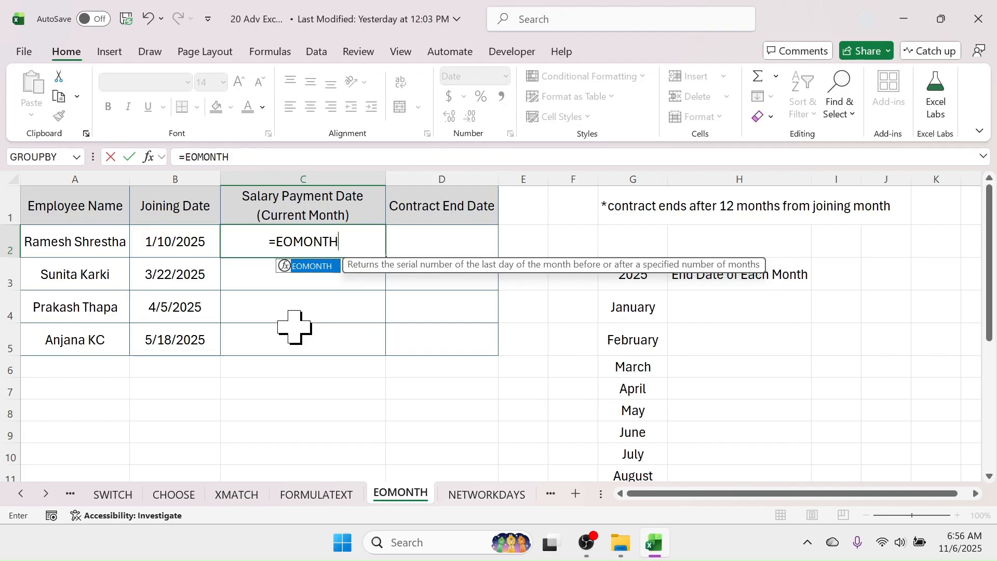
type("(")
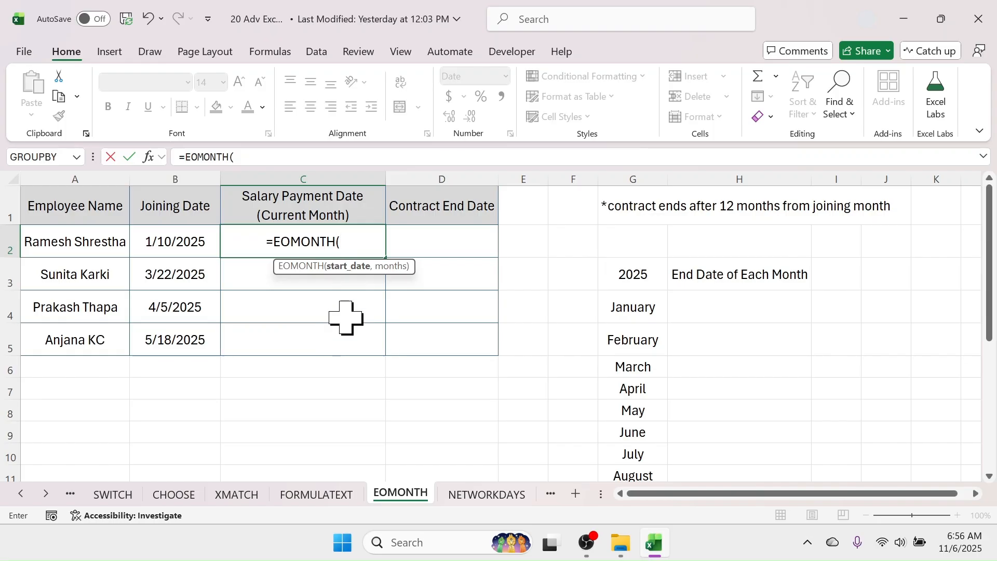
type("today")
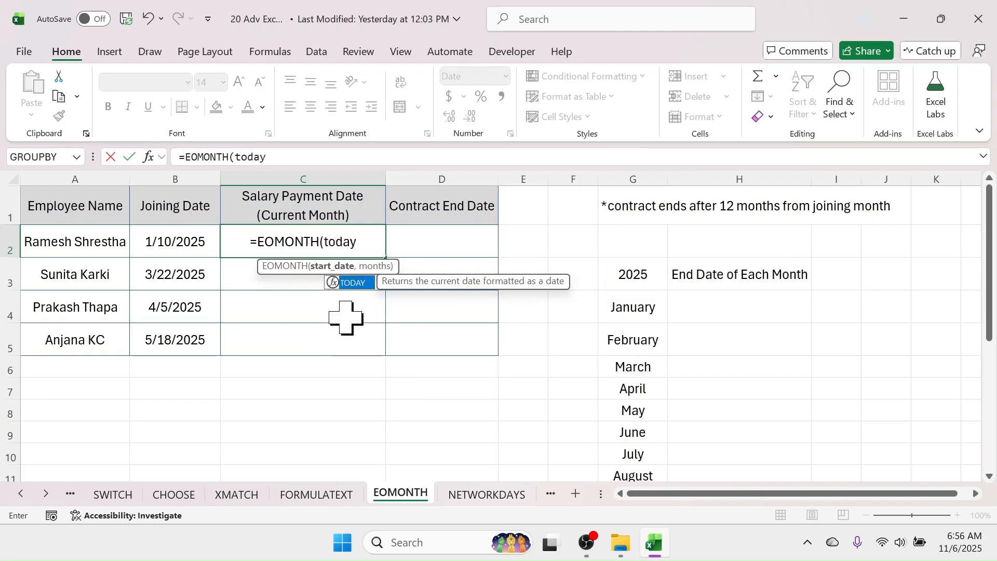
type("()")
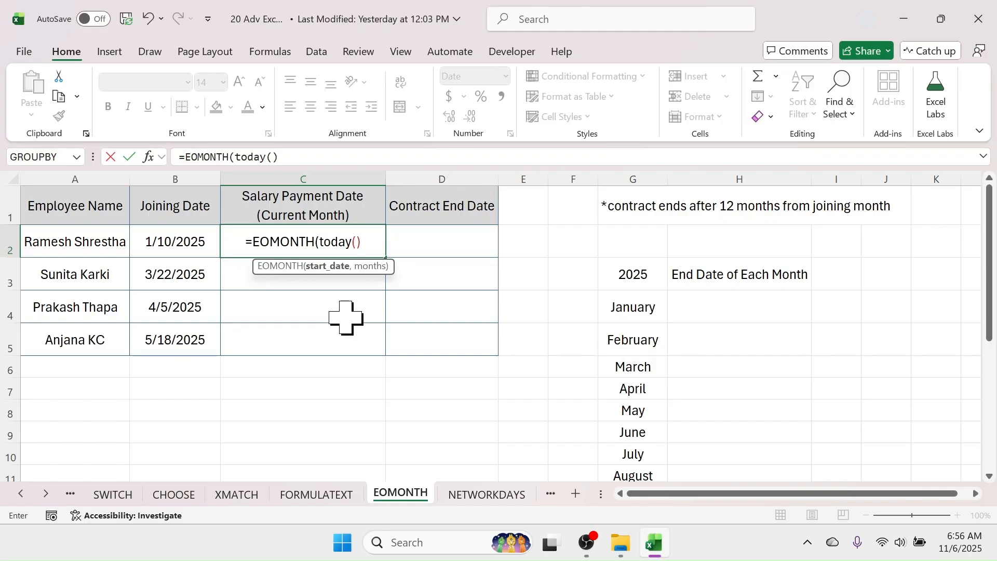
type(",")
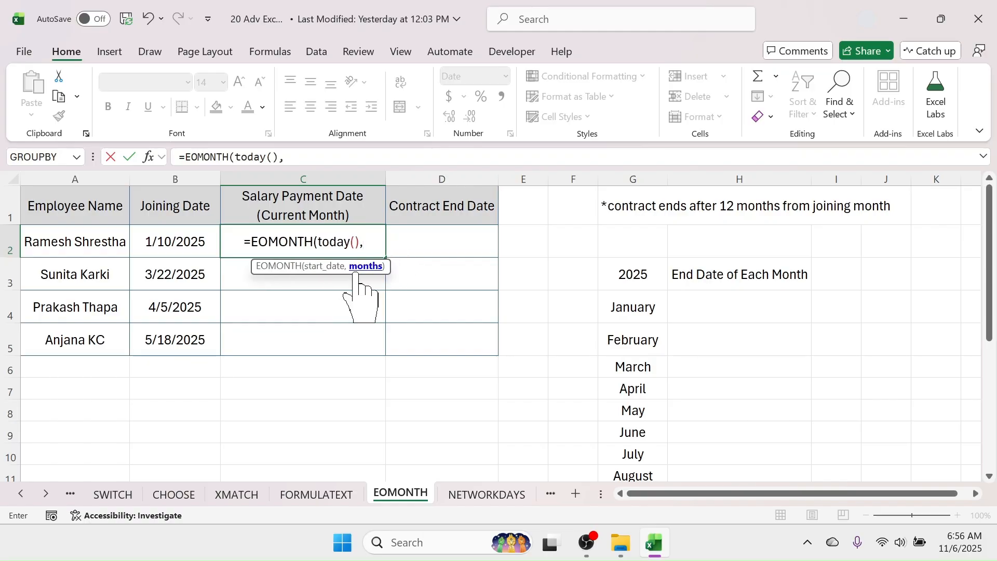
type("0")
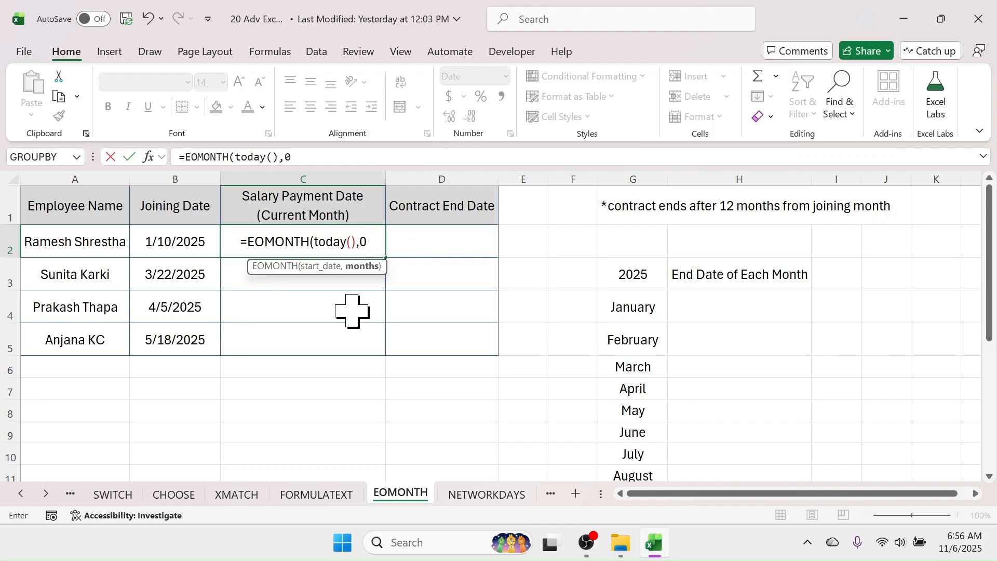
type(")")
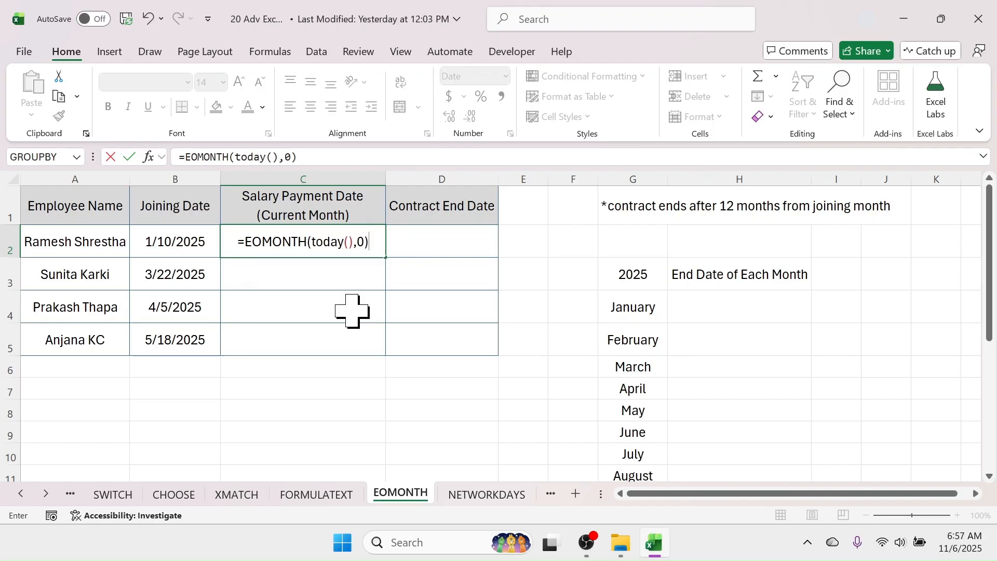
key("Return")
Check the C2 payment date against today's system date and fill its formula down through C5
left_click(337, 249)
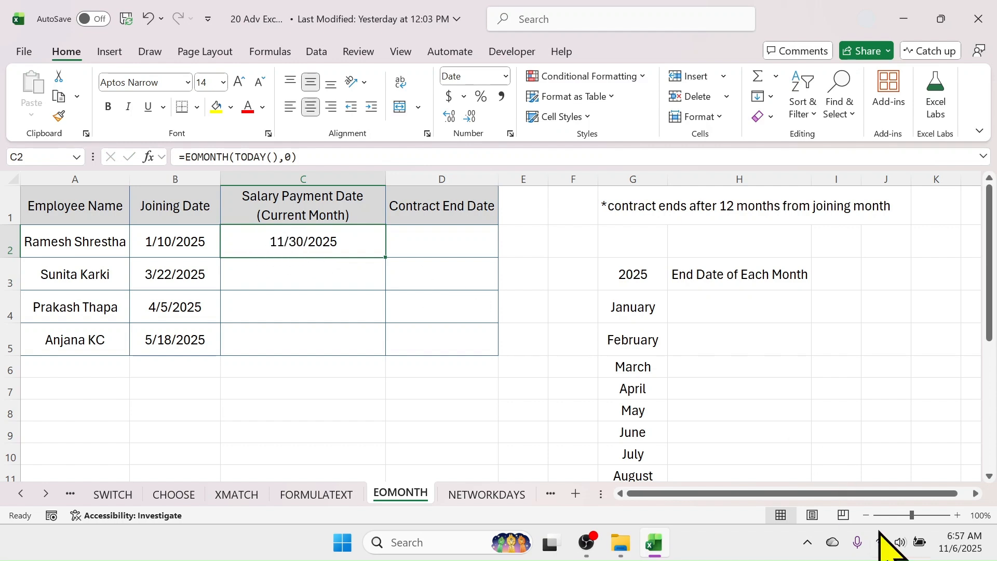
mouse_move(949, 551)
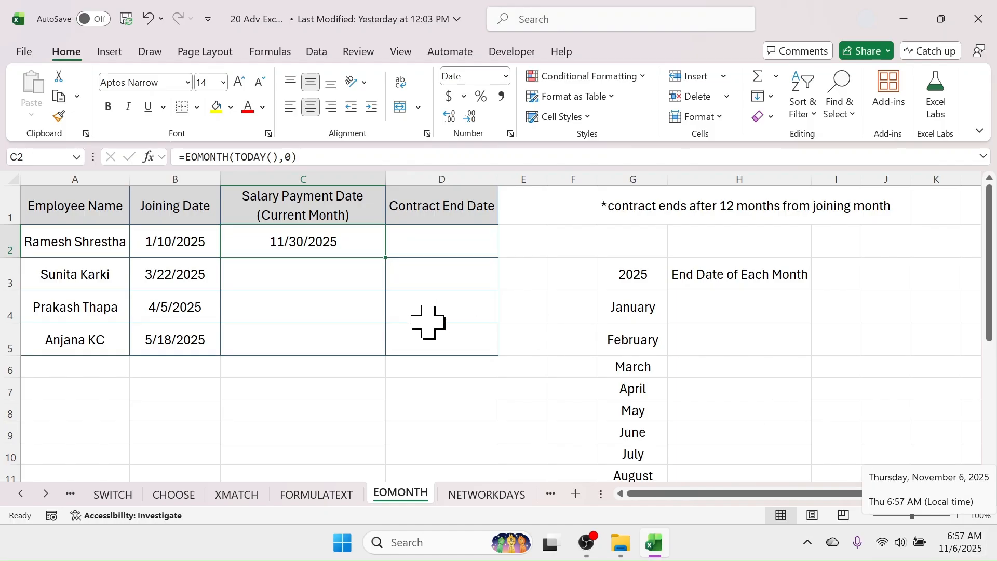
left_click(327, 271)
left_click(294, 245)
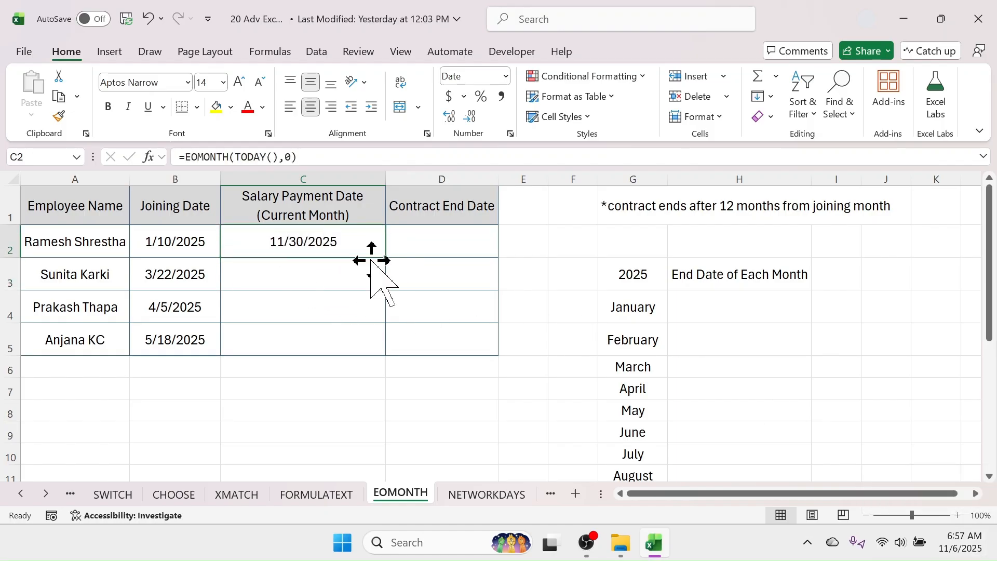
left_click_drag(384, 258, 366, 348)
left_click(312, 407)
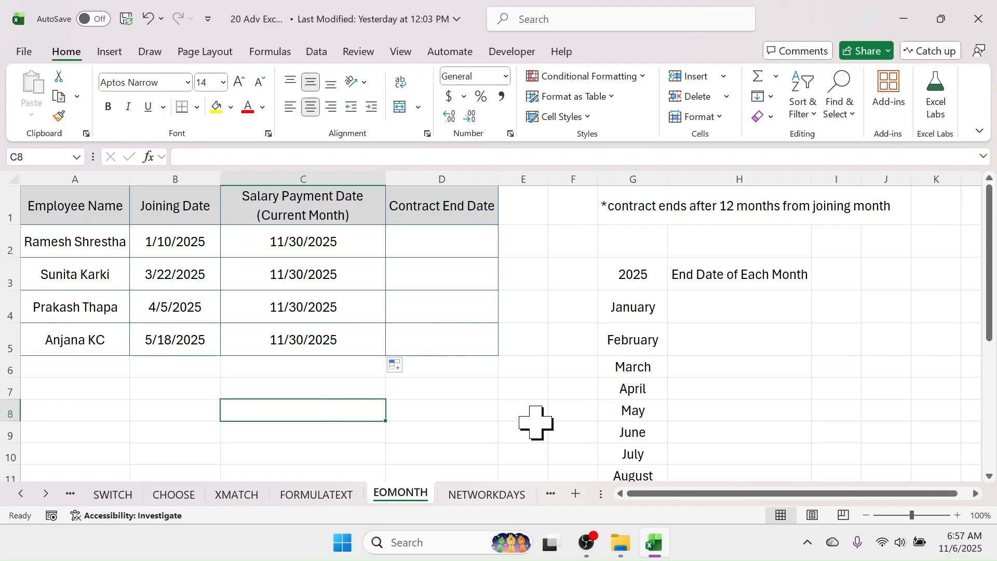
left_click(325, 251)
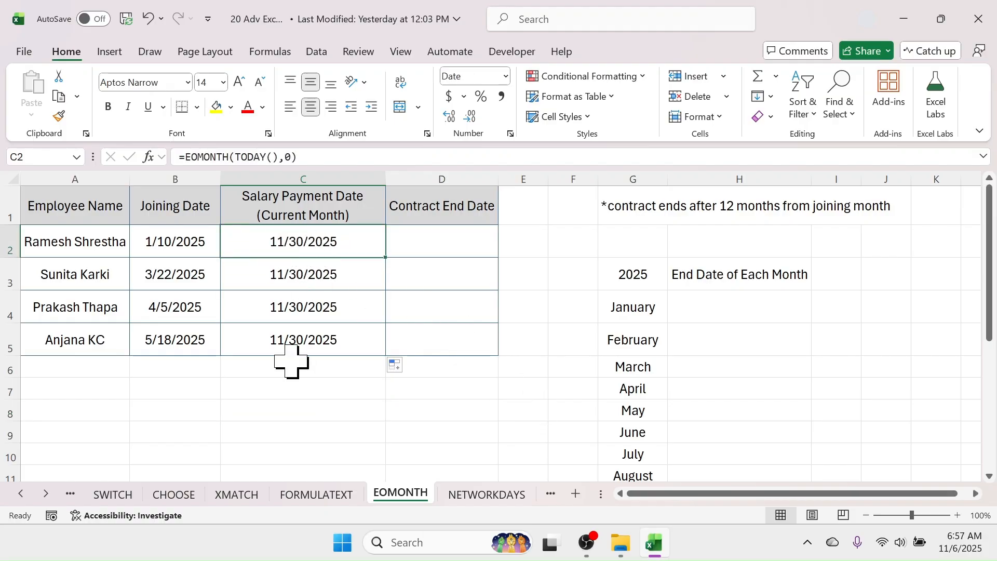
Enter =EOMONTH(B2,12) in D2 to calculate the contract end date 12 months from the joining month
left_click(439, 248)
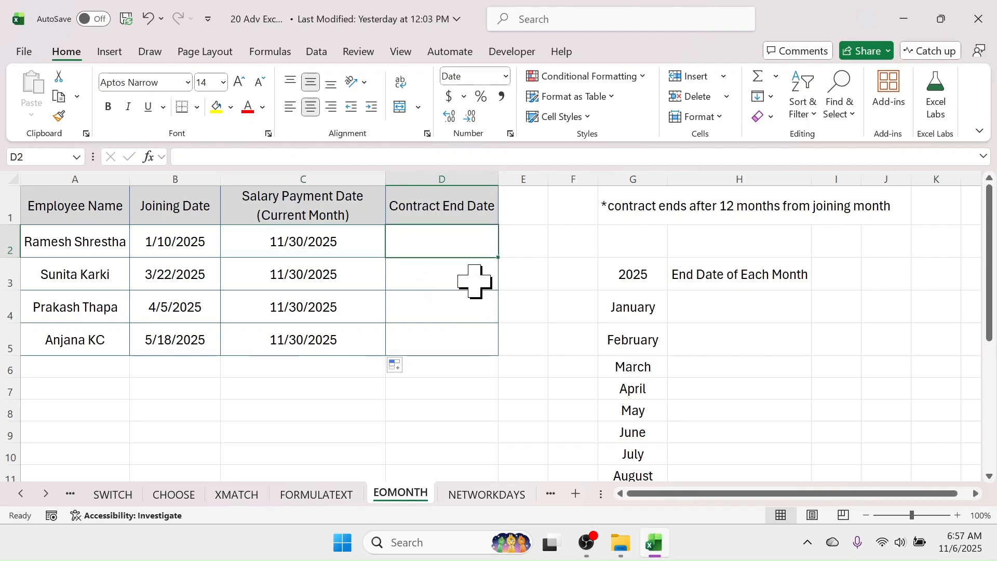
left_click(450, 211)
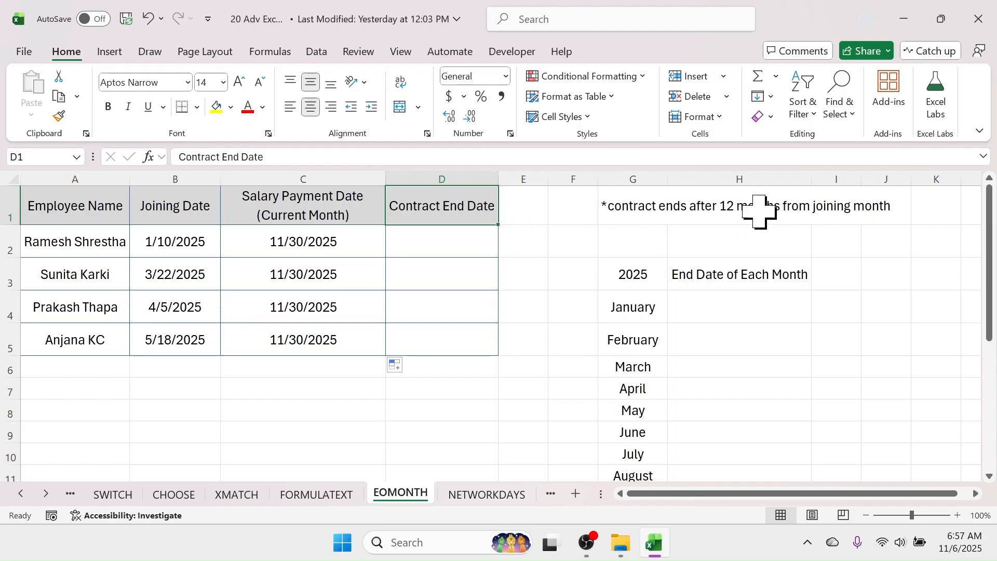
left_click(478, 251)
type("=")
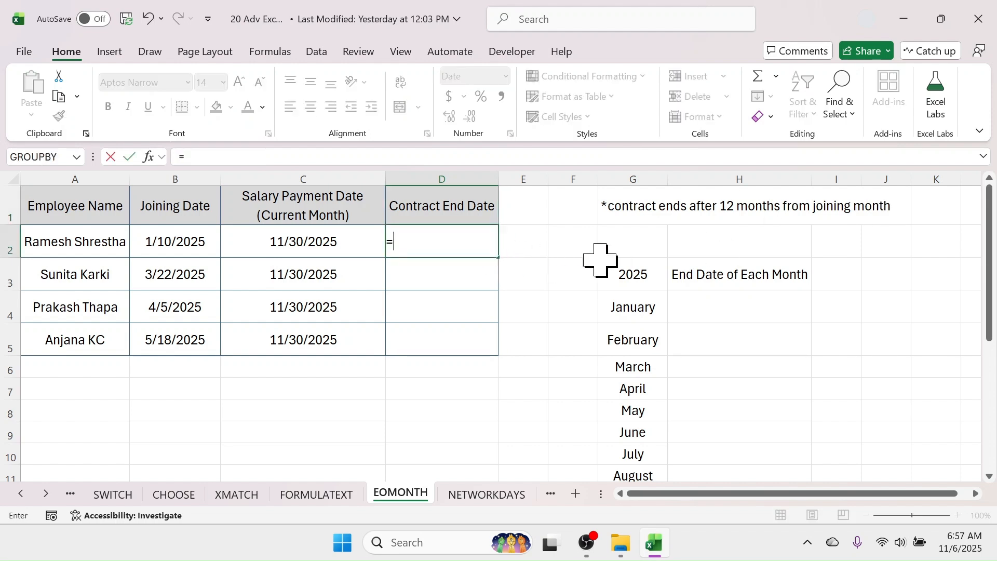
type("EOMONTH")
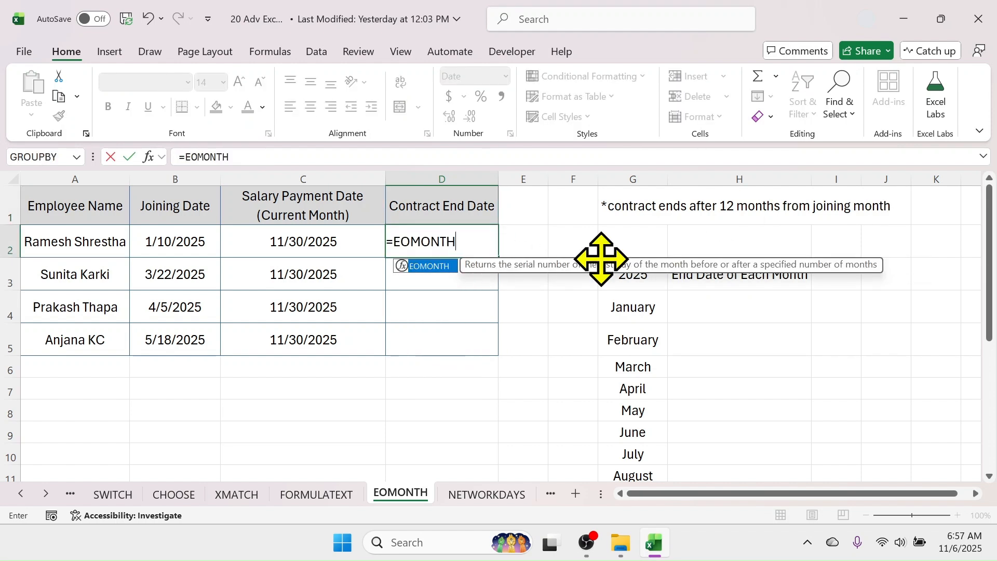
type("(")
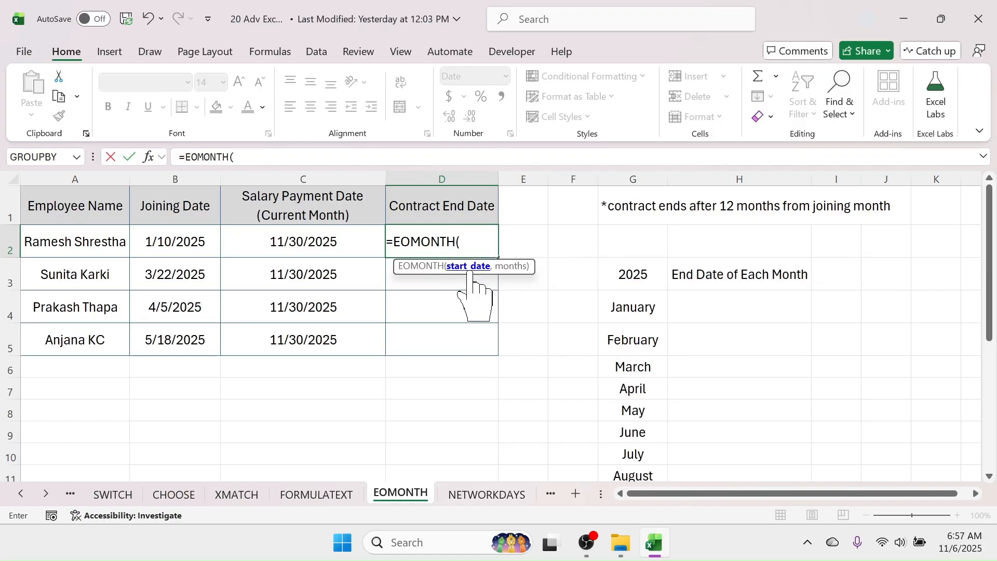
left_click(163, 246)
type(",")
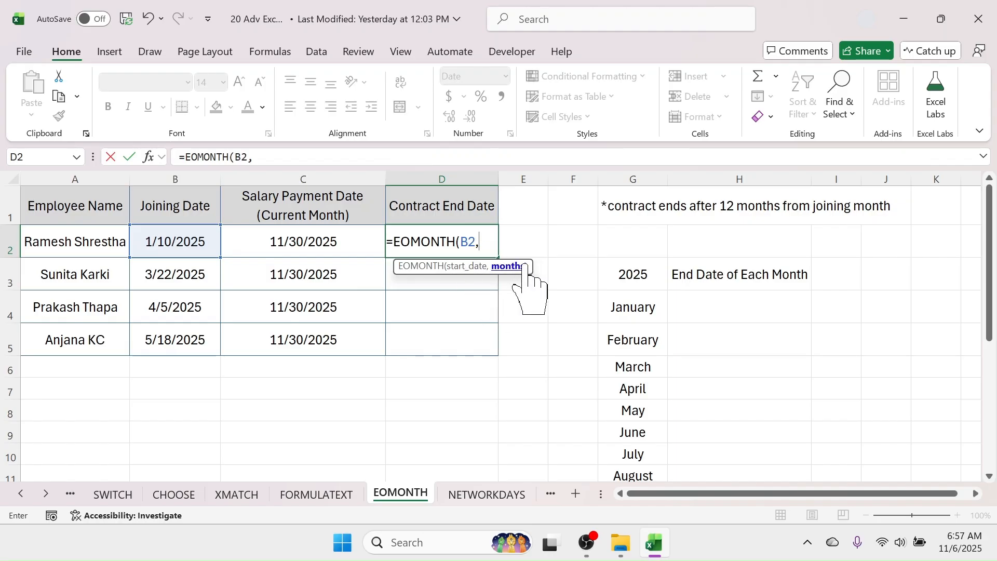
type("12)")
key("Return")
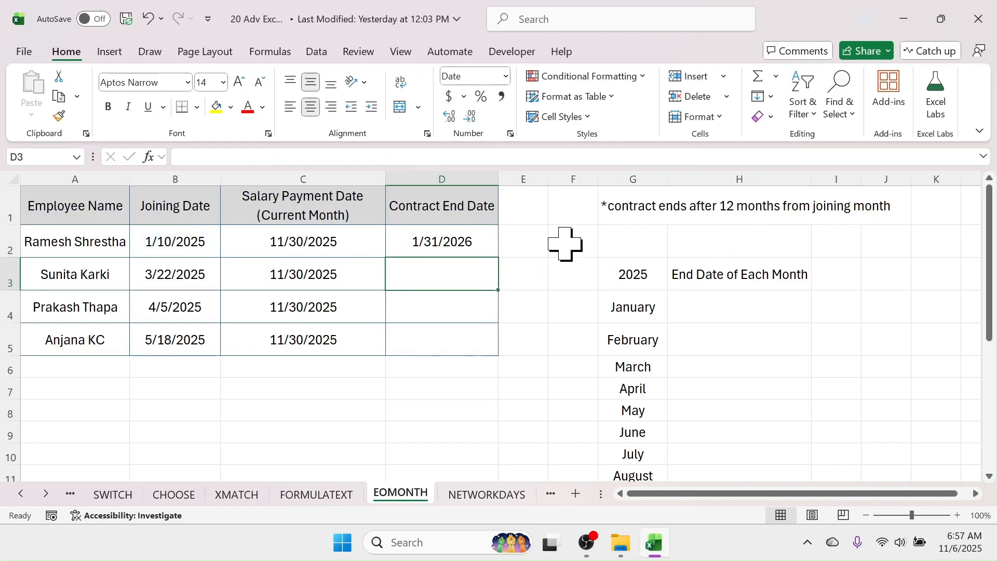
Fill the contract end date formula from D2 down through D5
left_click(477, 248)
left_click_drag(498, 258, 485, 349)
left_click(435, 408)
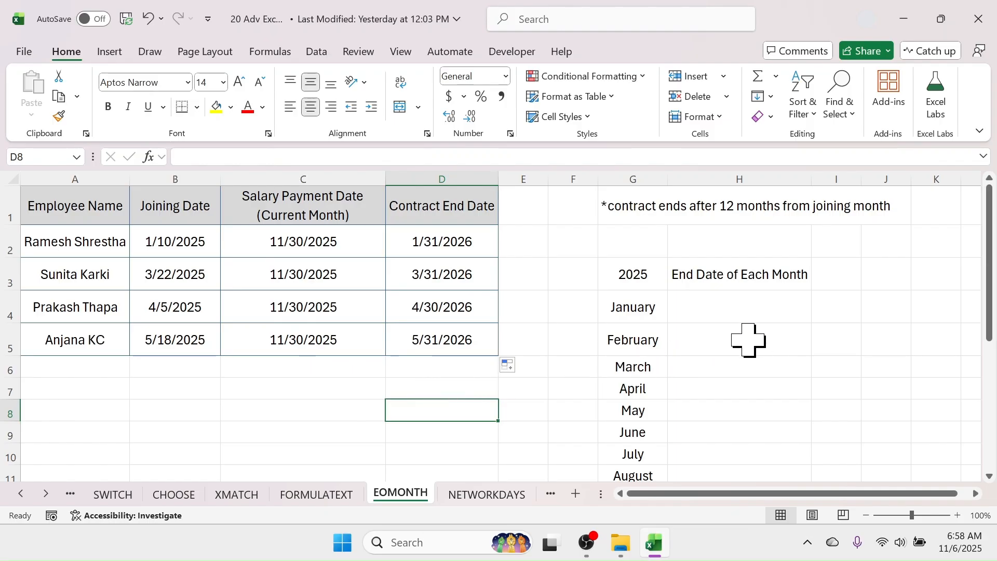
Start an EOMONTH formula in H4 with a nested DATE function that takes its year from the absolute reference $G$3
left_click_drag(647, 313, 649, 456)
left_click(646, 275)
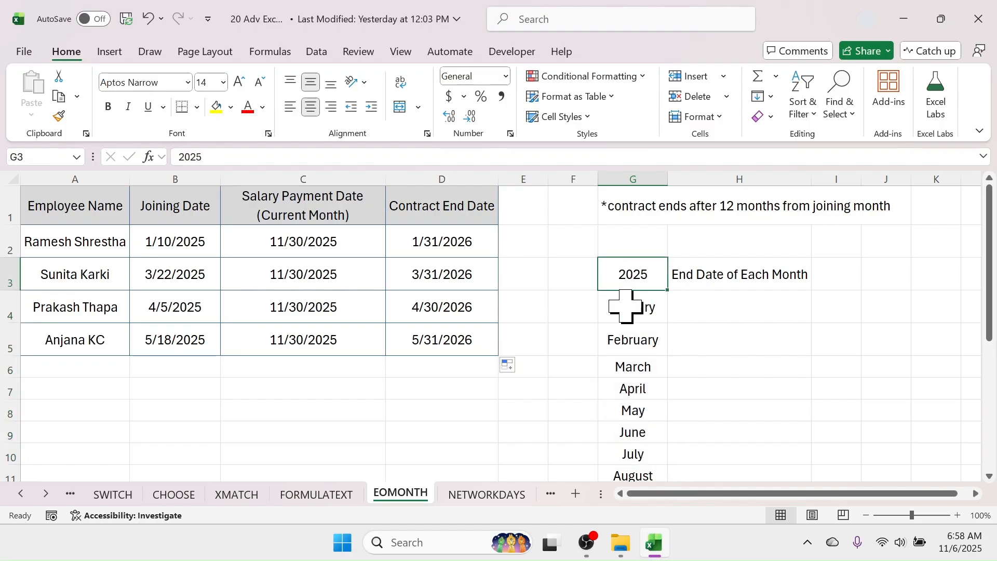
left_click(704, 308)
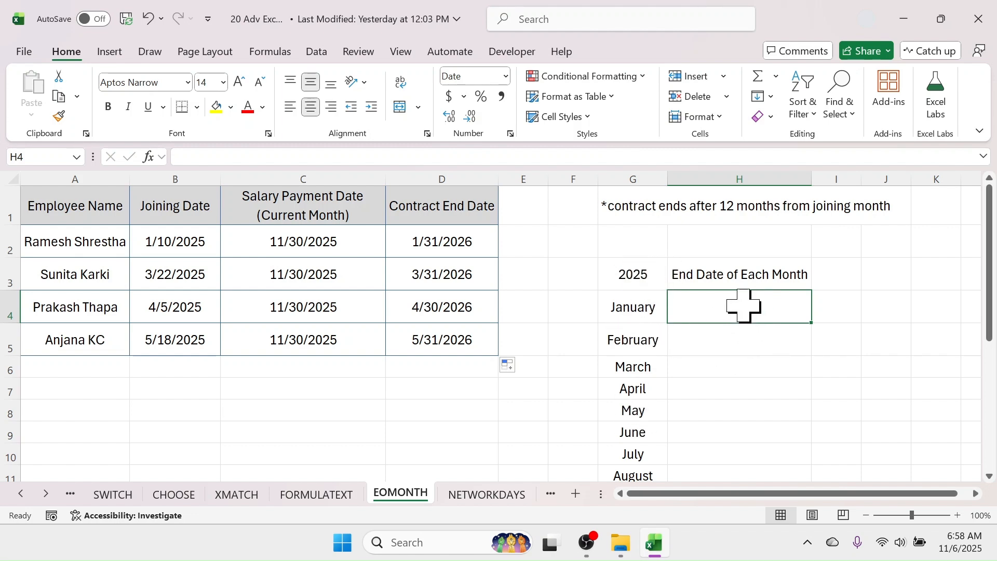
type("=")
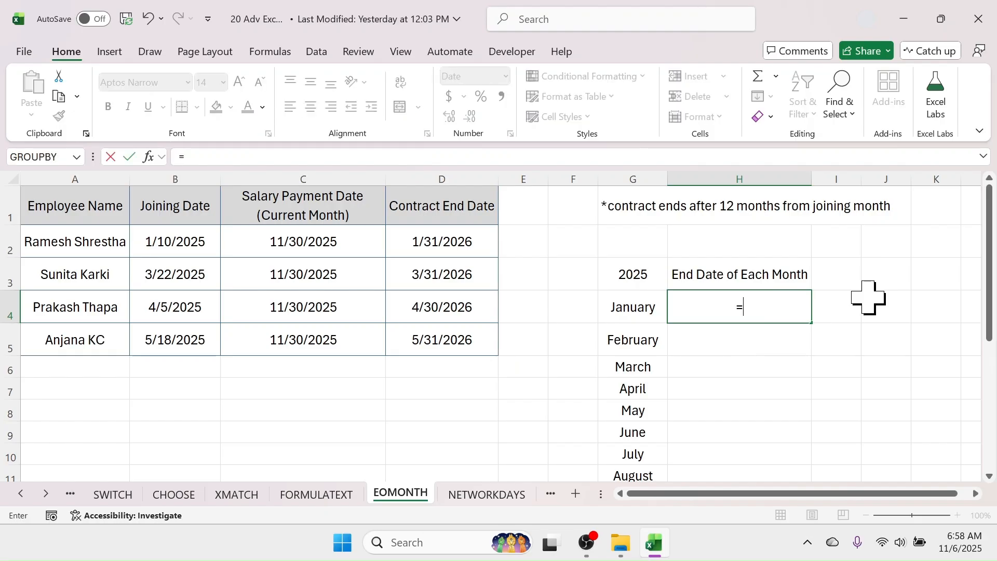
type("EOMONTH")
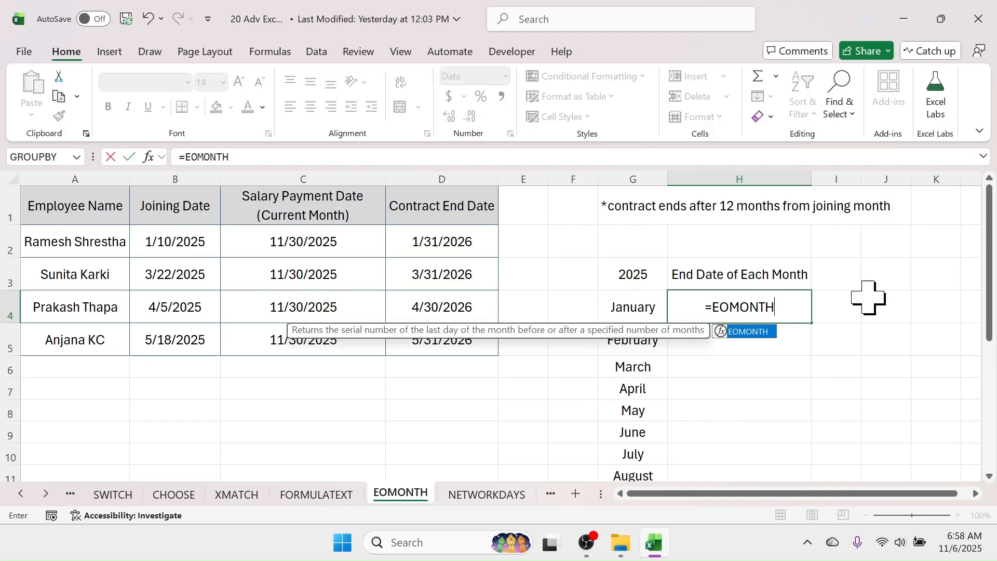
type("(")
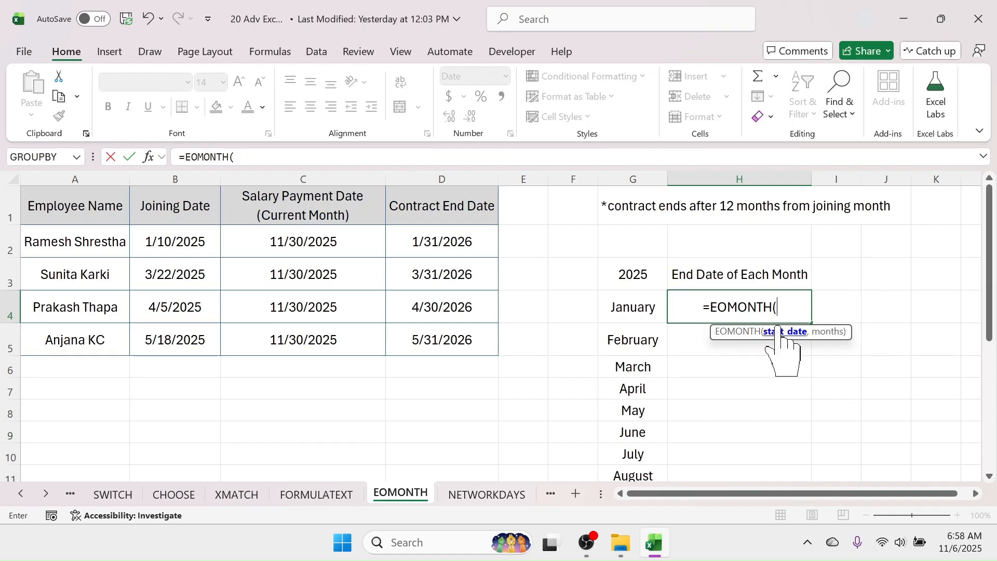
type("dat")
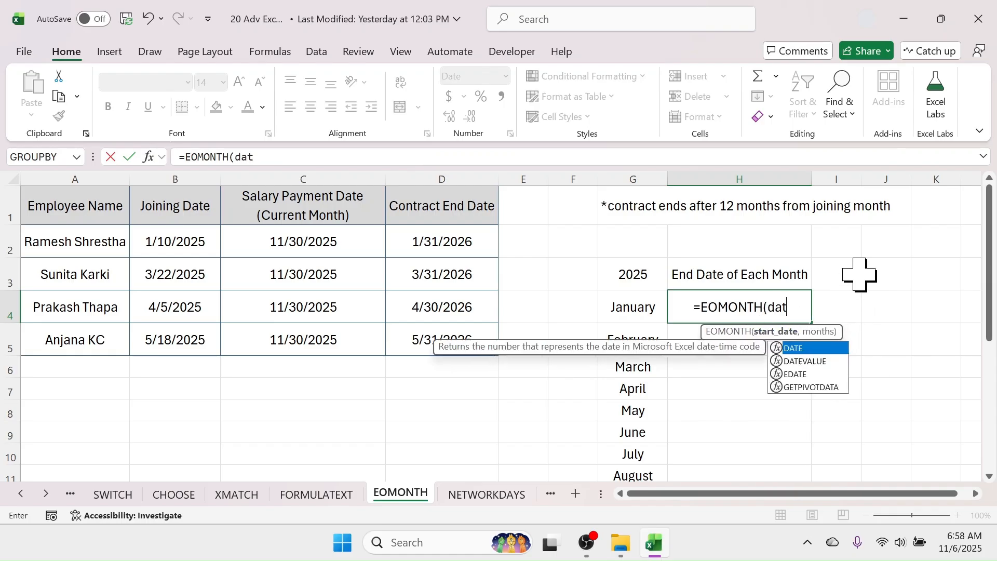
type("e(")
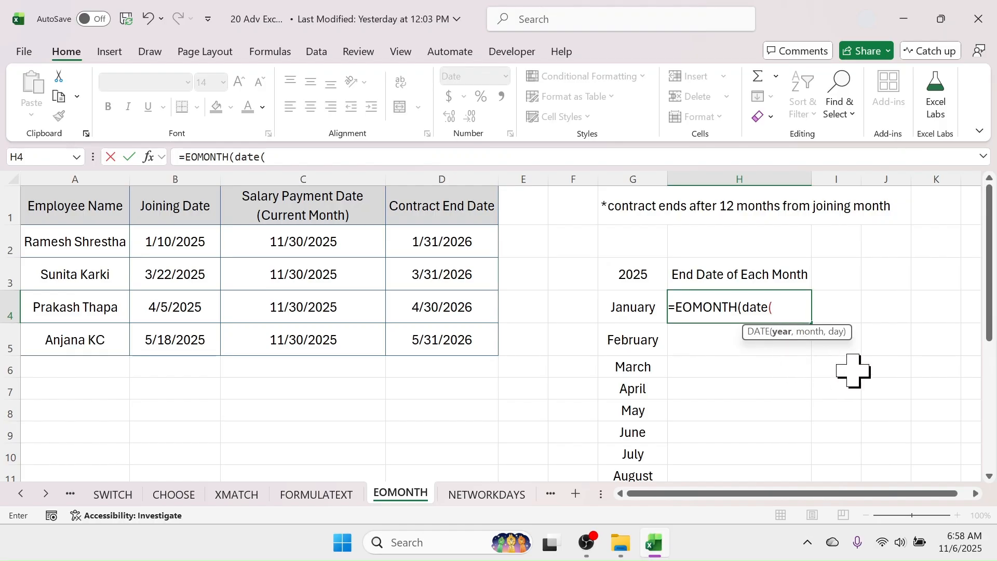
left_click(617, 275)
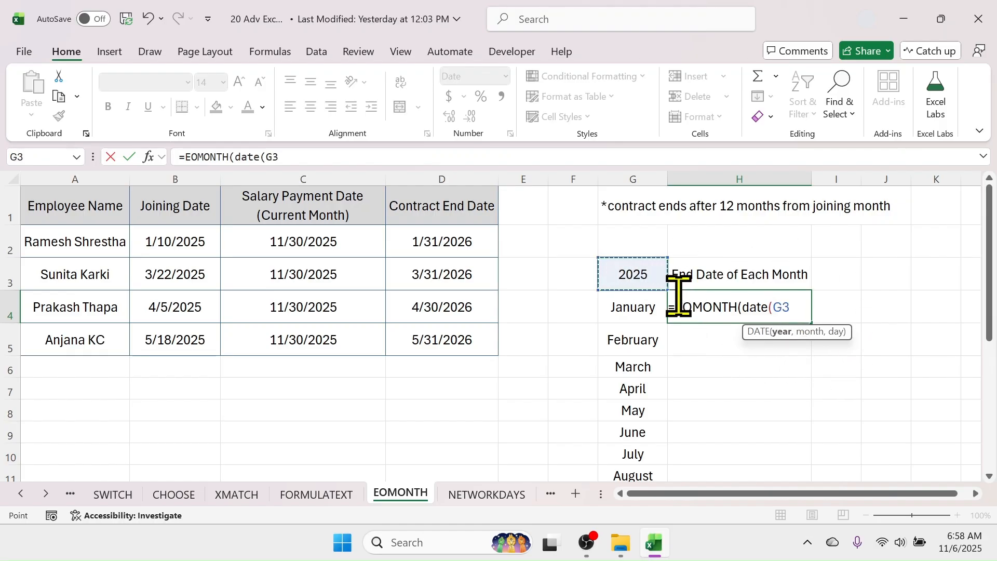
key("F4")
type(",")
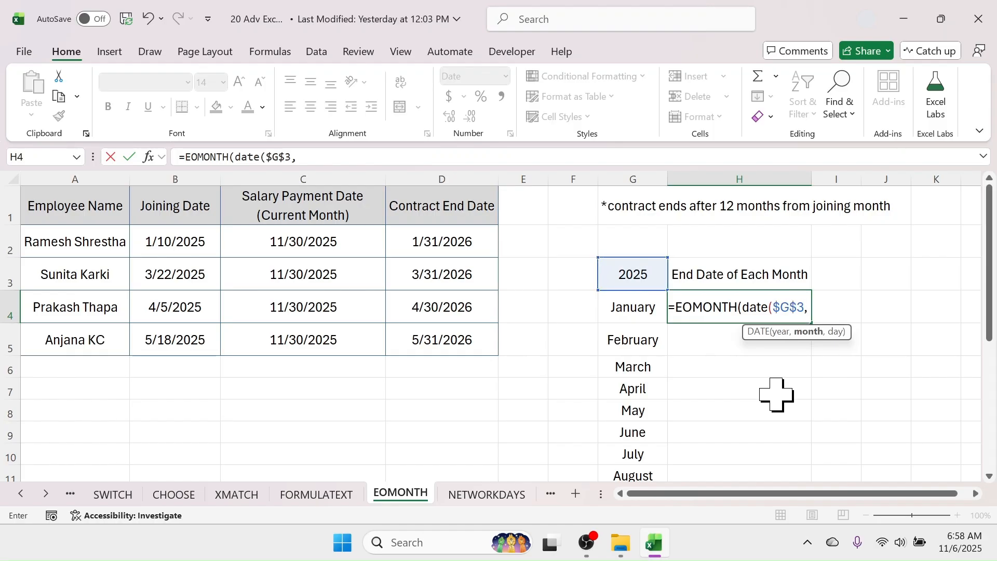
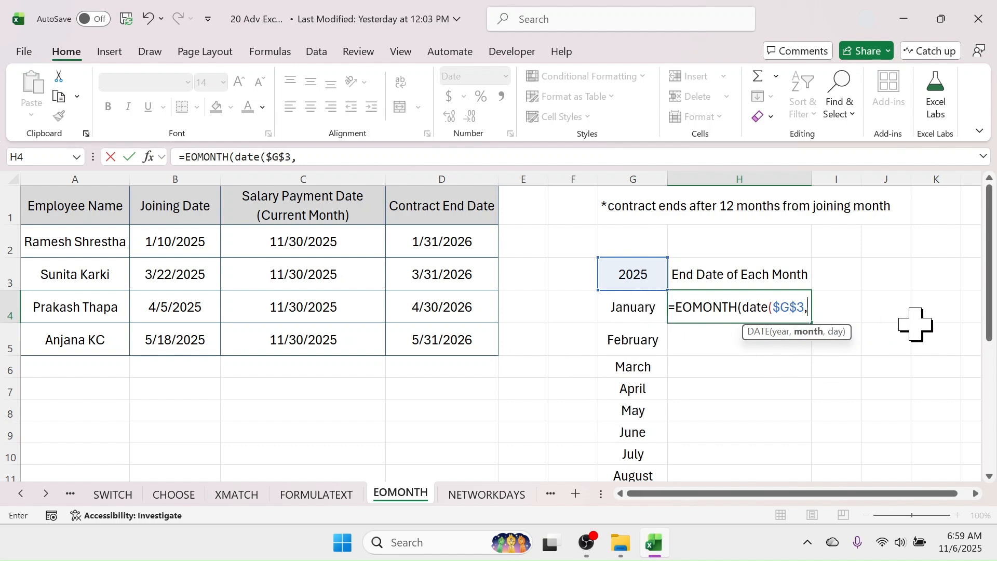
Supply the month argument of DATE in H4 as MATCH(G4,$G$4:$G$15,0) with an exact match
type("MATCH(")
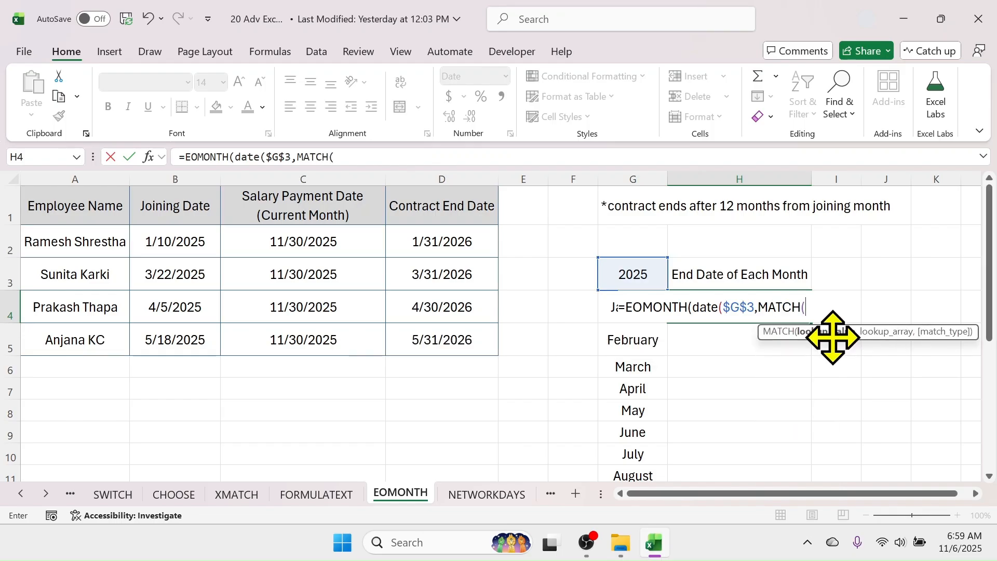
left_click(602, 306)
type(",")
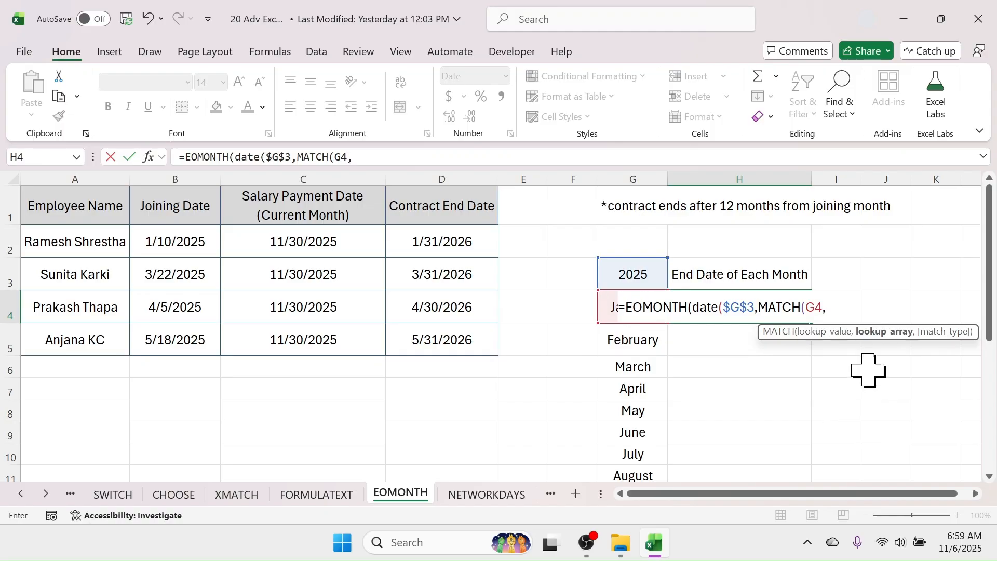
left_click_drag(602, 306, 652, 416)
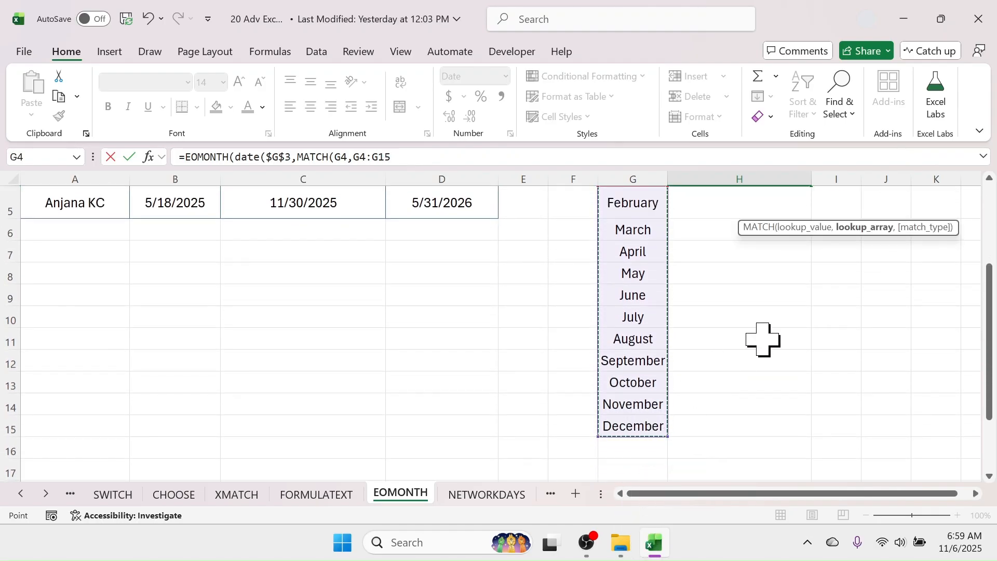
scroll(763, 340, "up", 2)
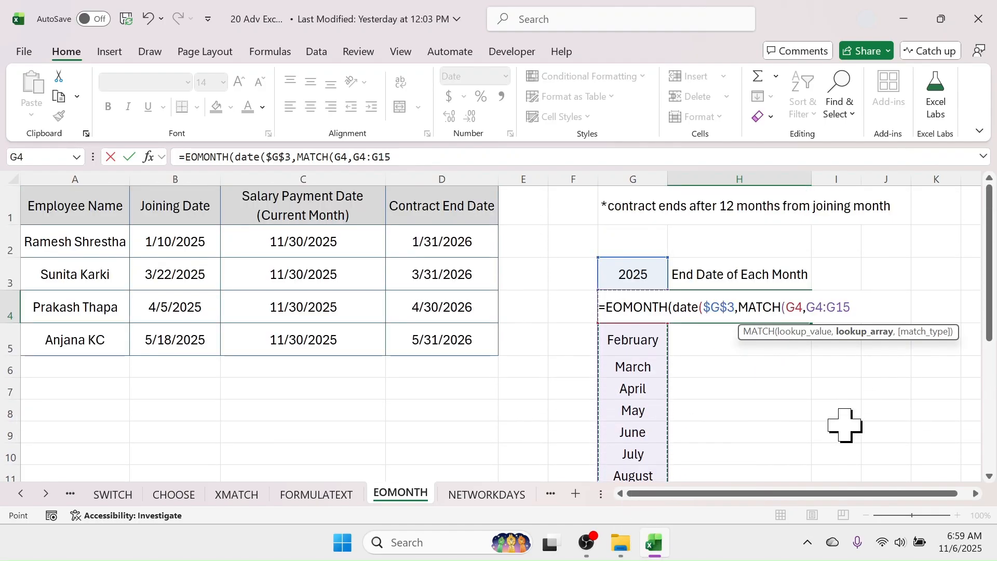
key("F4")
type(",")
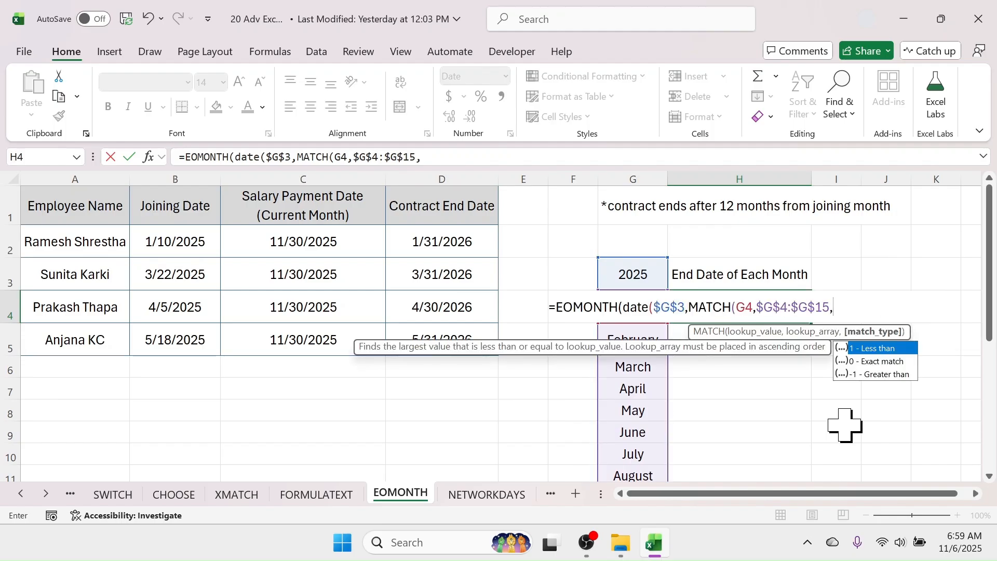
double_click(875, 361)
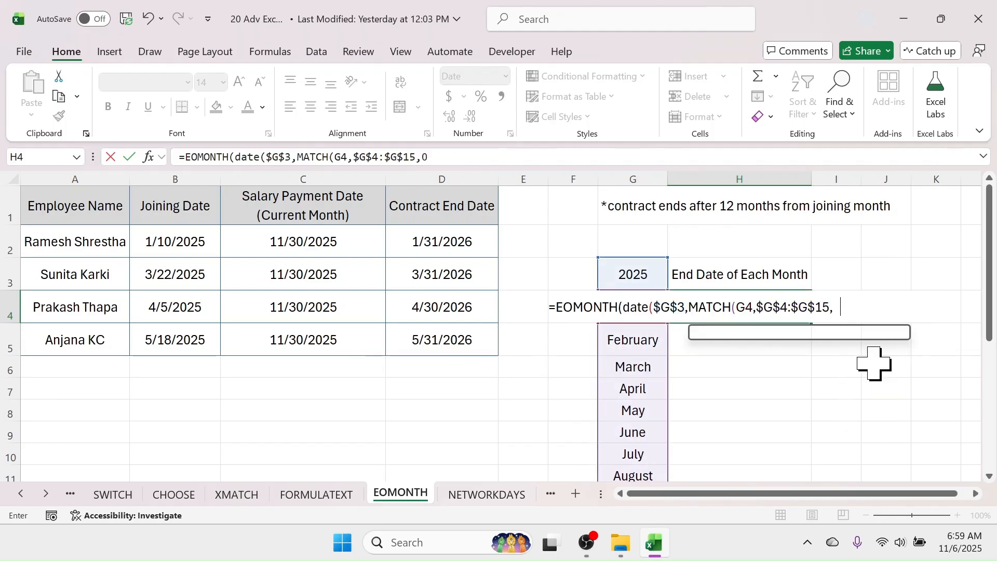
Complete the H4 formula with day 1 for DATE and 0 months for EOMONTH, and enter it
type("),1")
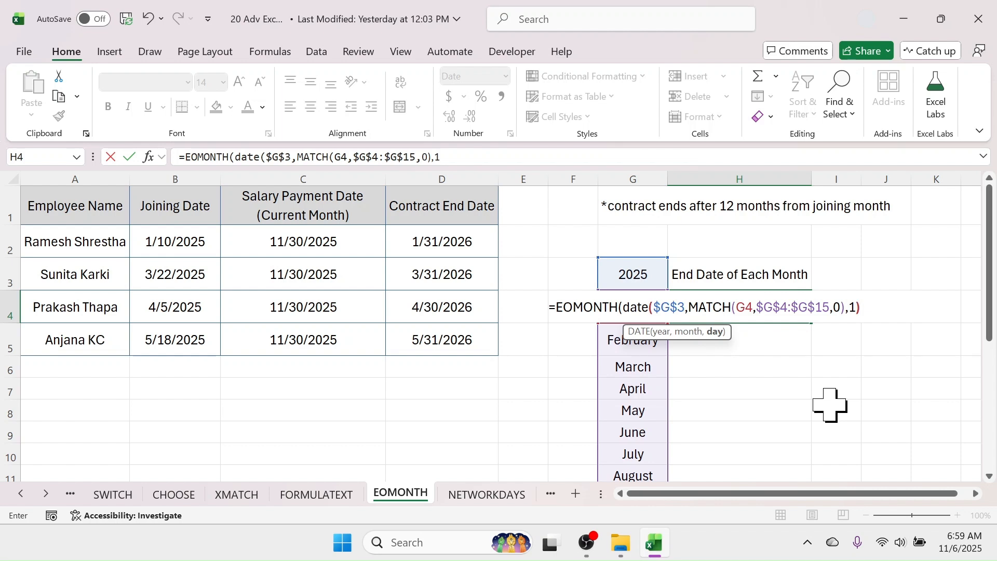
type(")")
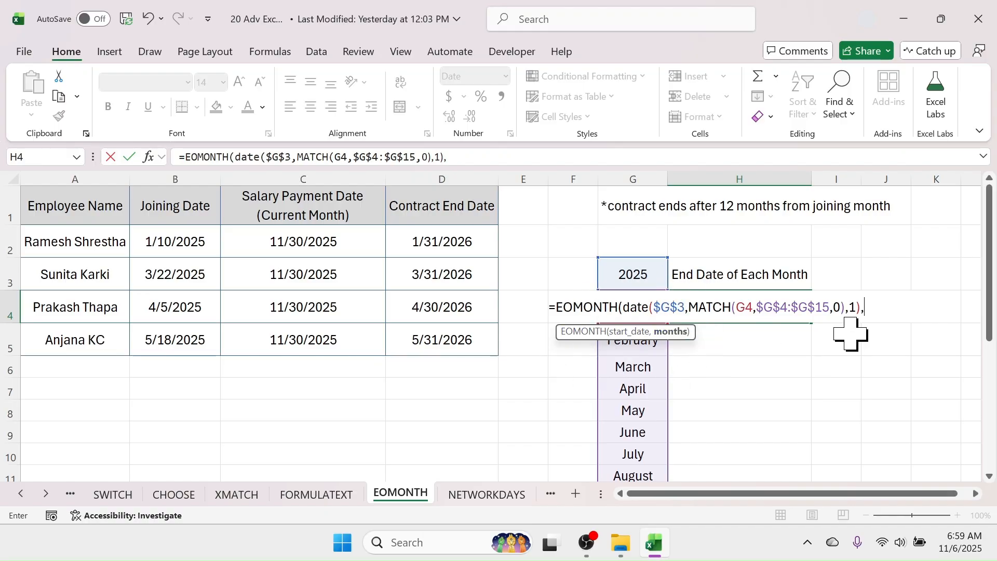
type(",0)")
key("Return")
left_click(780, 299)
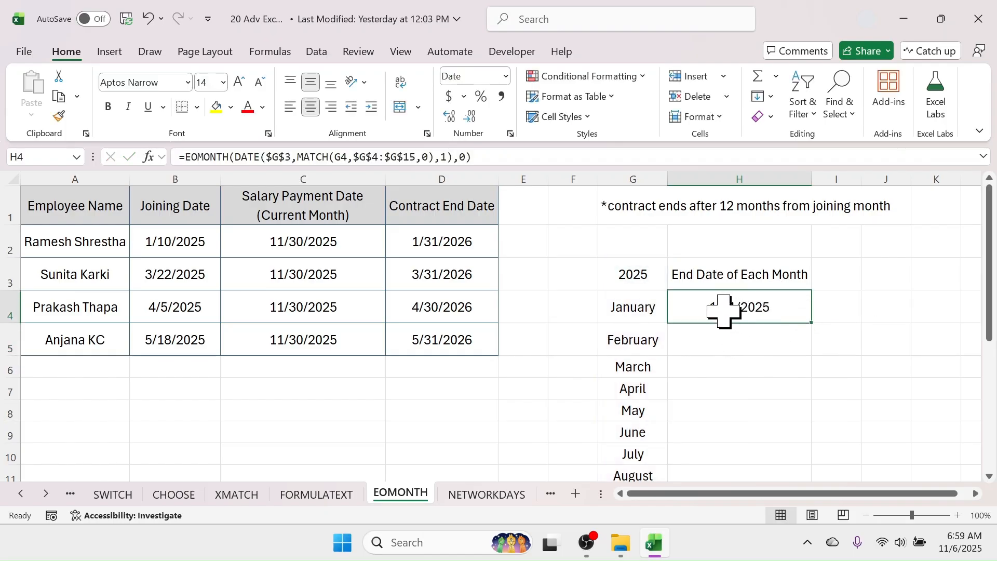
Fill the month end date formula from H4 down through H15 for all months to December
left_click(636, 313)
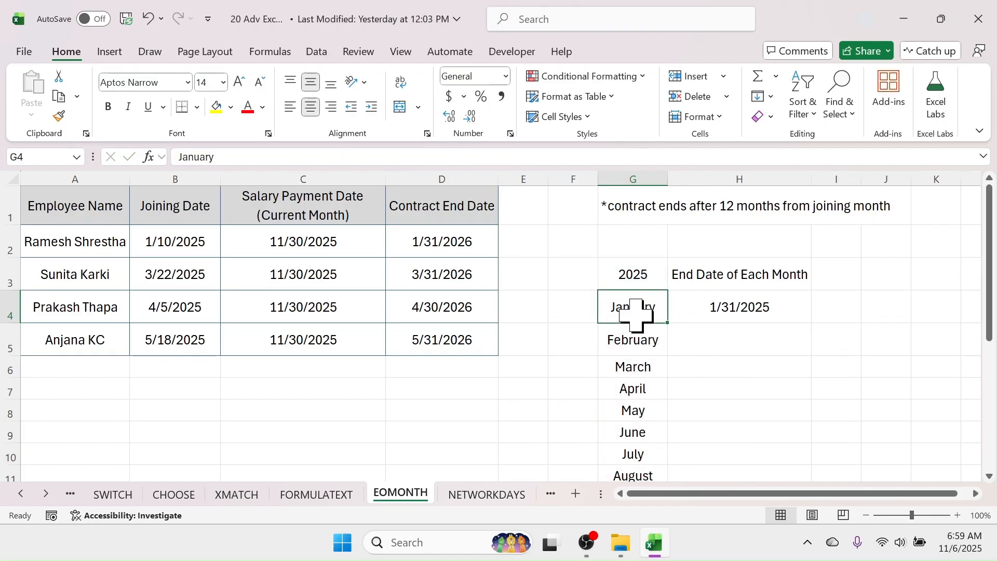
left_click(629, 274)
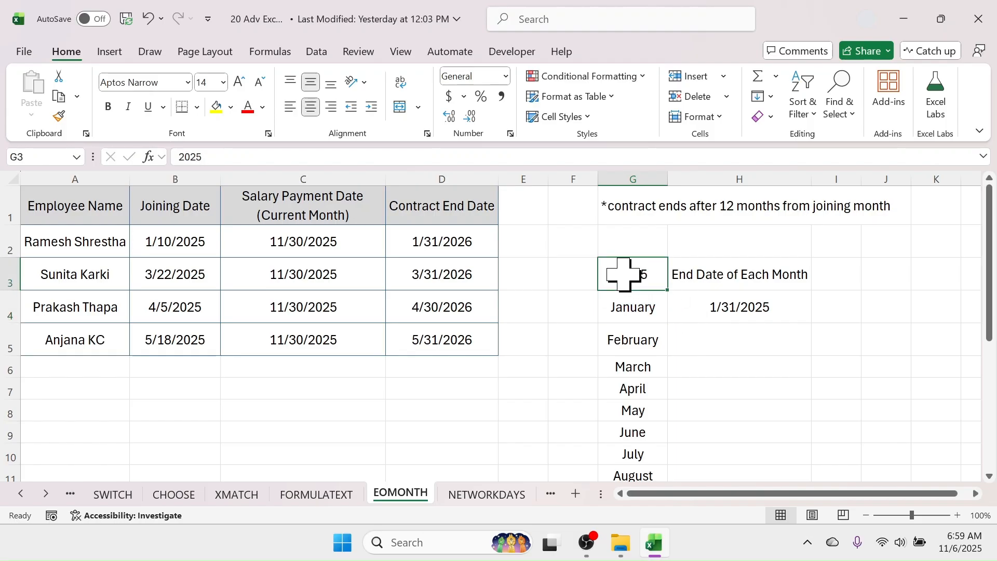
left_click(729, 308)
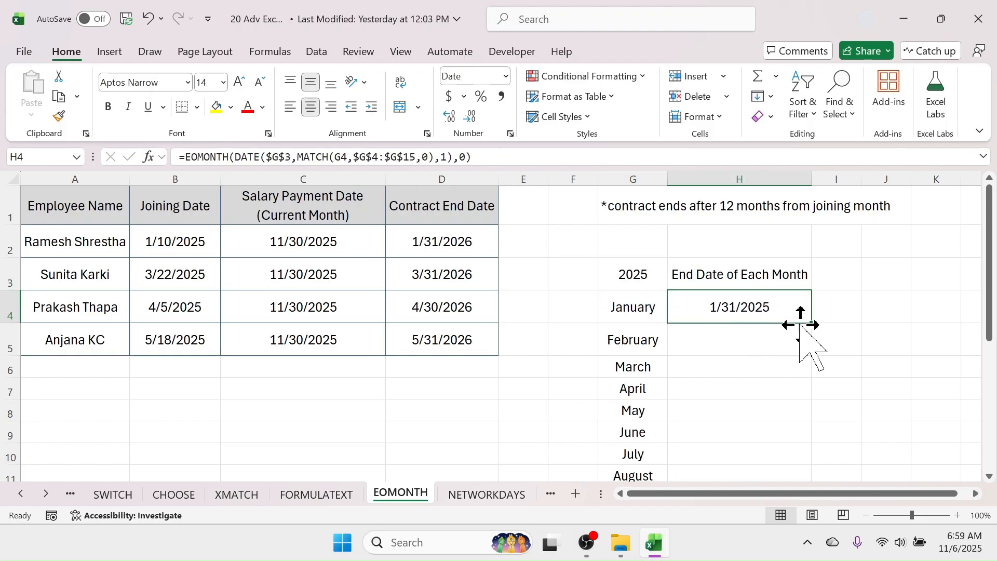
left_click_drag(810, 323, 796, 437)
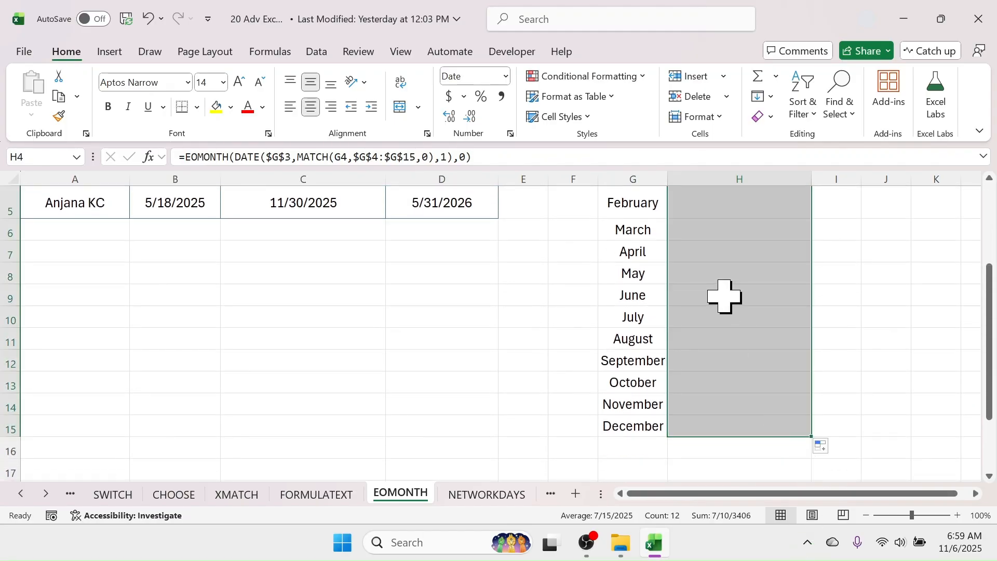
left_click(746, 332)
scroll(781, 363, "up", 2)
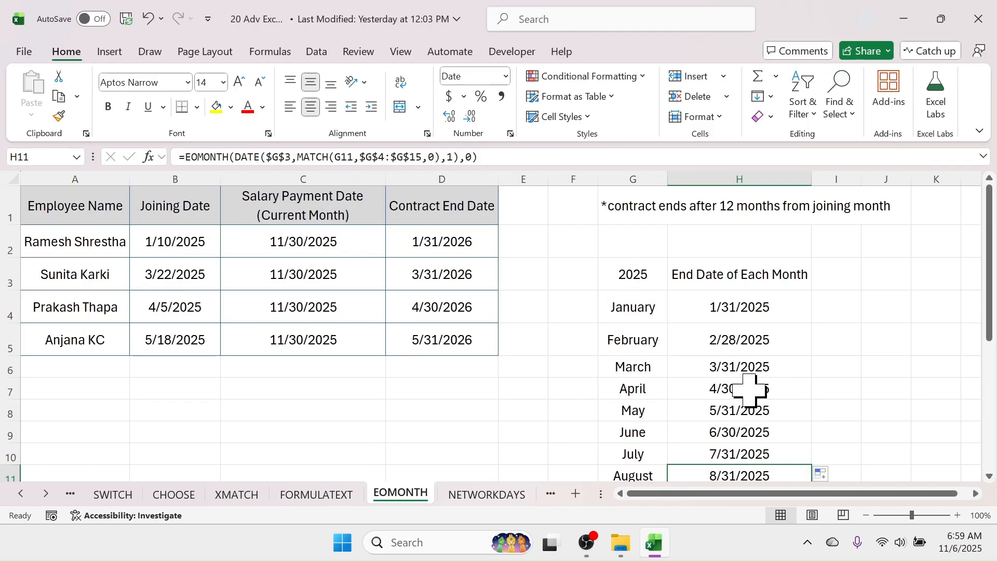
Set the year in G3 to 2029 to recalculate the month end dates
left_click(619, 285)
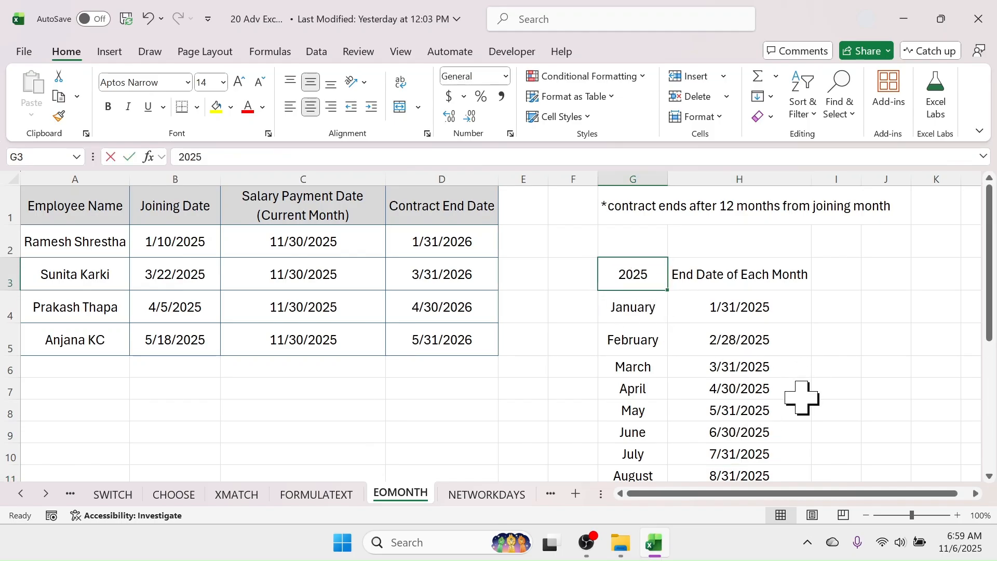
type("20")
key("Return")
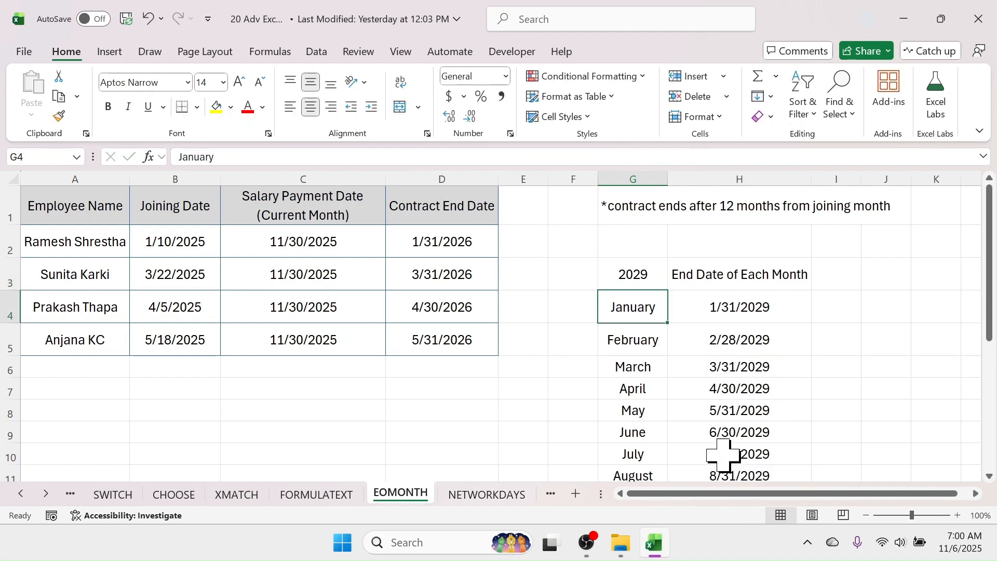
Set the year in G3 to 2028 and check February's end date in H5
left_click(633, 281)
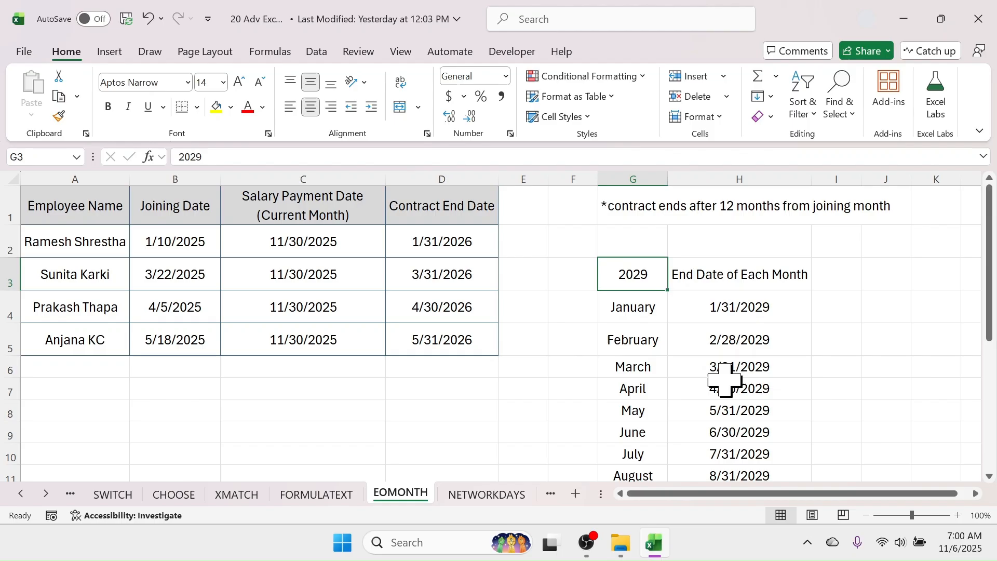
type("2028")
key("Return")
key("Up")
left_click(742, 344)
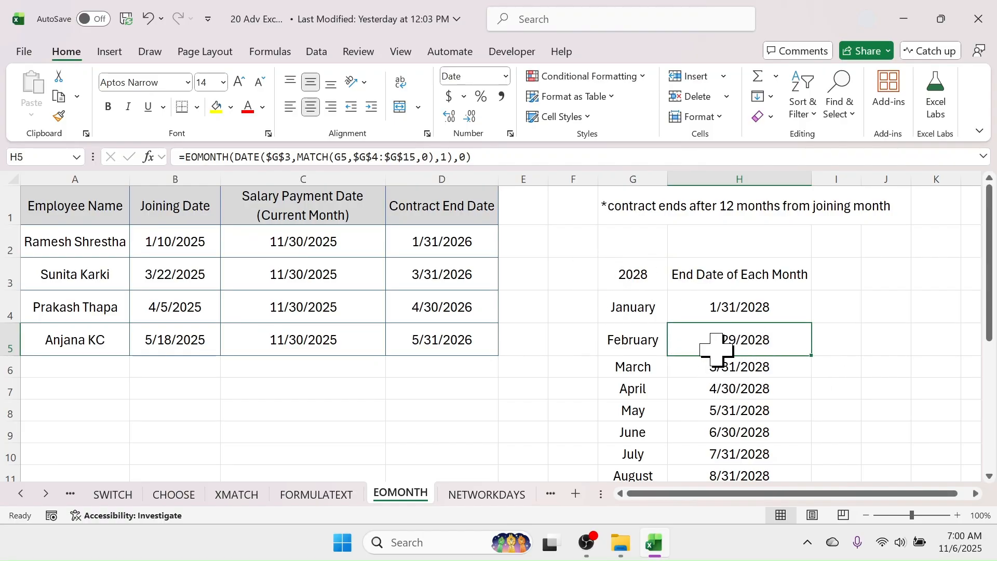
key("Up")
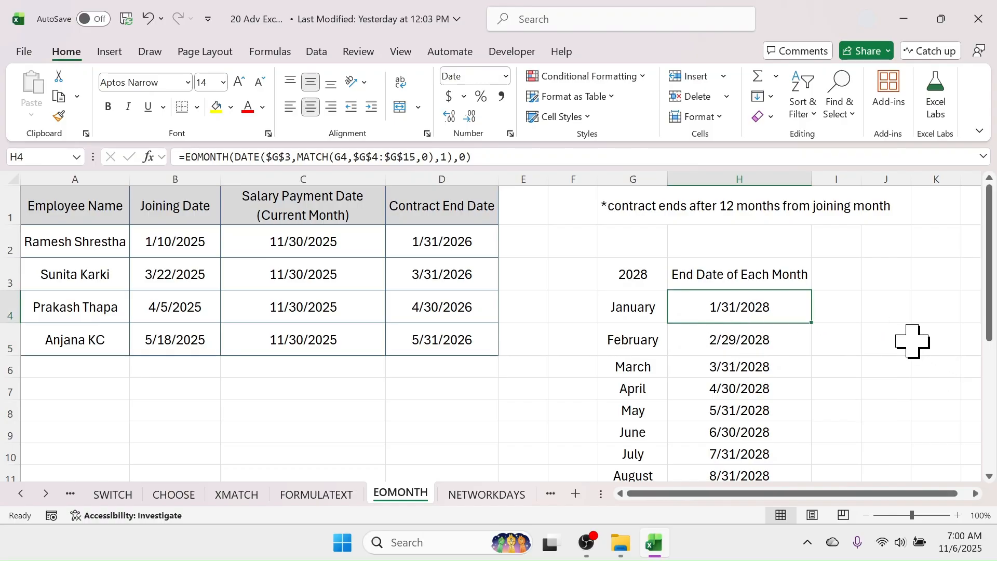
left_click(886, 332)
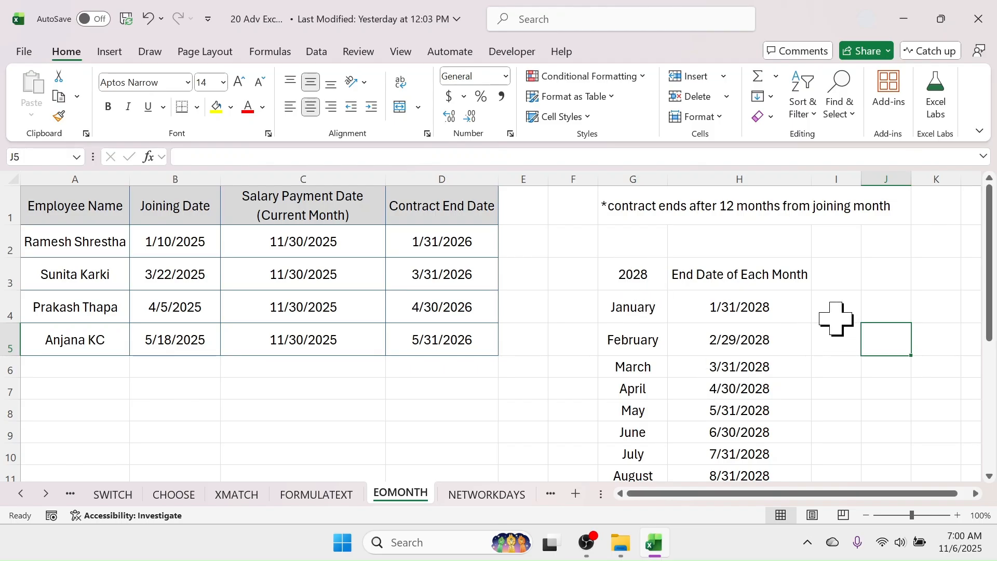
Open the NETWORKDAYS sheet and clear the existing Working Days formulas in D2:D6
left_click(483, 494)
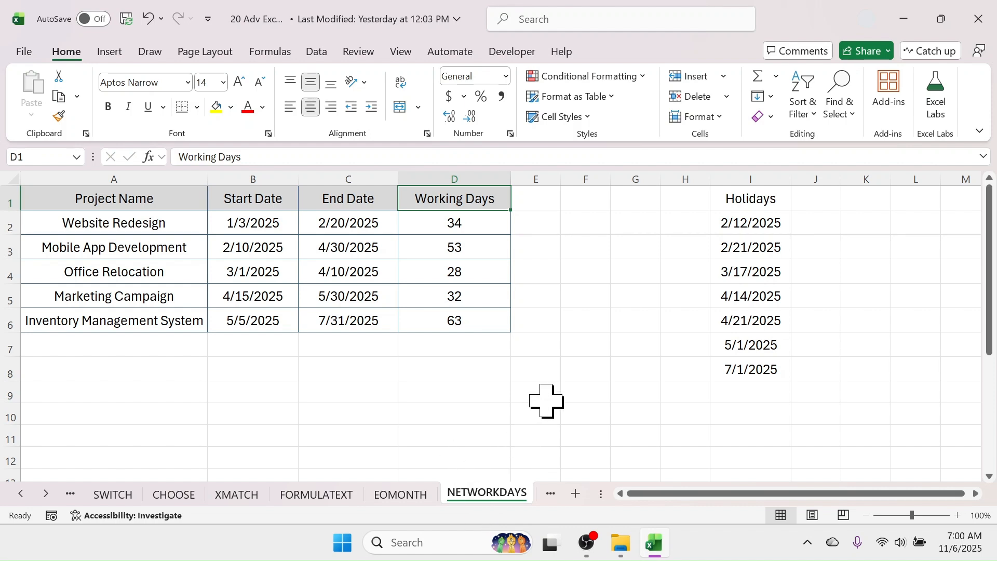
left_click(470, 224)
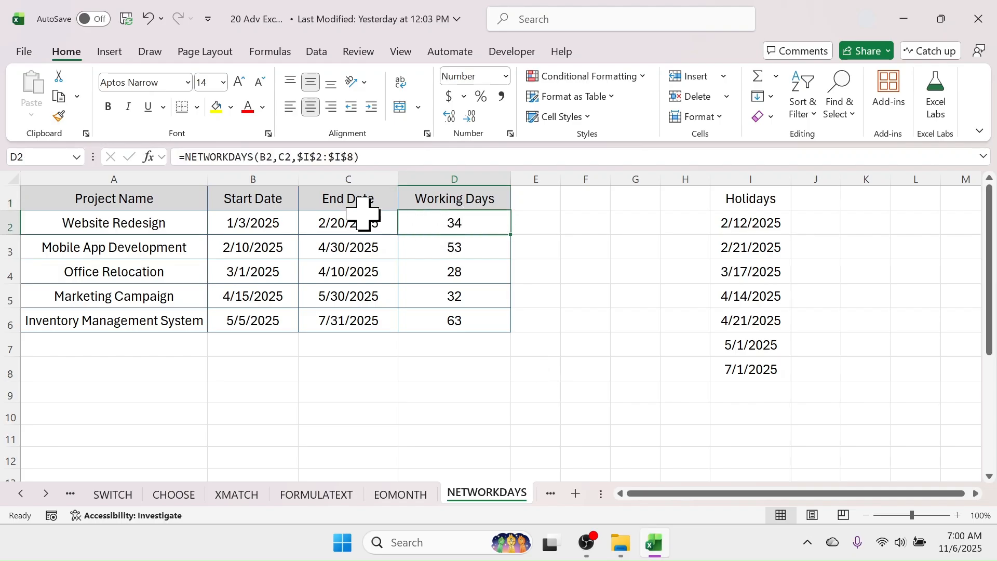
left_click_drag(477, 224, 462, 322)
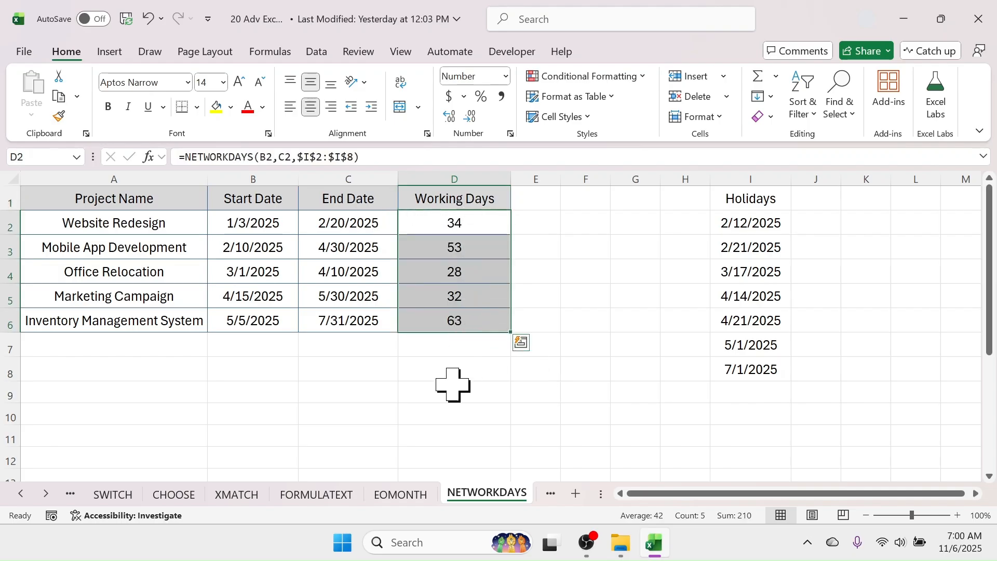
key("Delete")
left_click(445, 389)
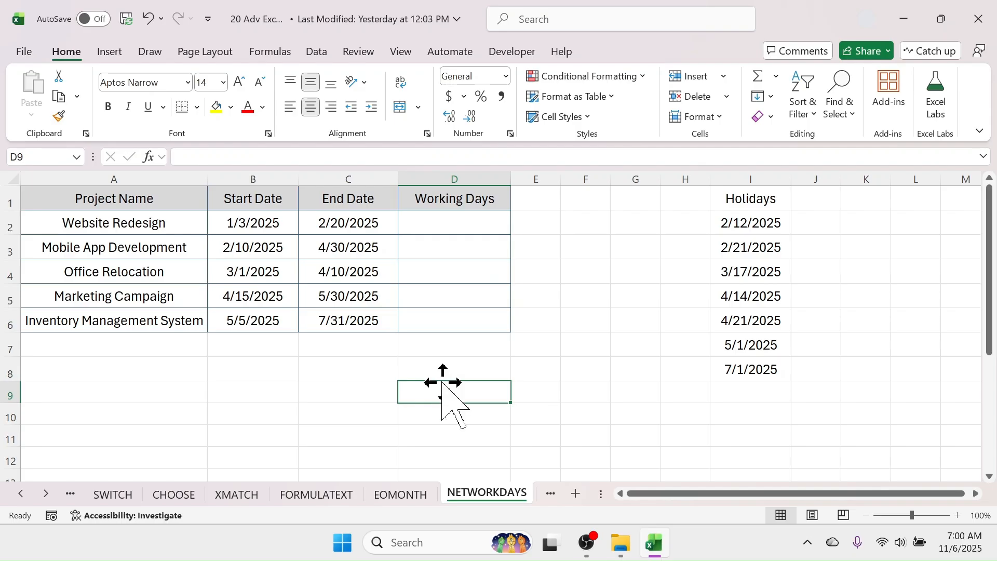
Review the project names, start dates and end dates together with the holiday list in I1:I8
left_click_drag(163, 201, 147, 324)
left_click_drag(265, 200, 255, 322)
left_click_drag(370, 201, 362, 318)
left_click(416, 343)
left_click_drag(779, 205, 757, 366)
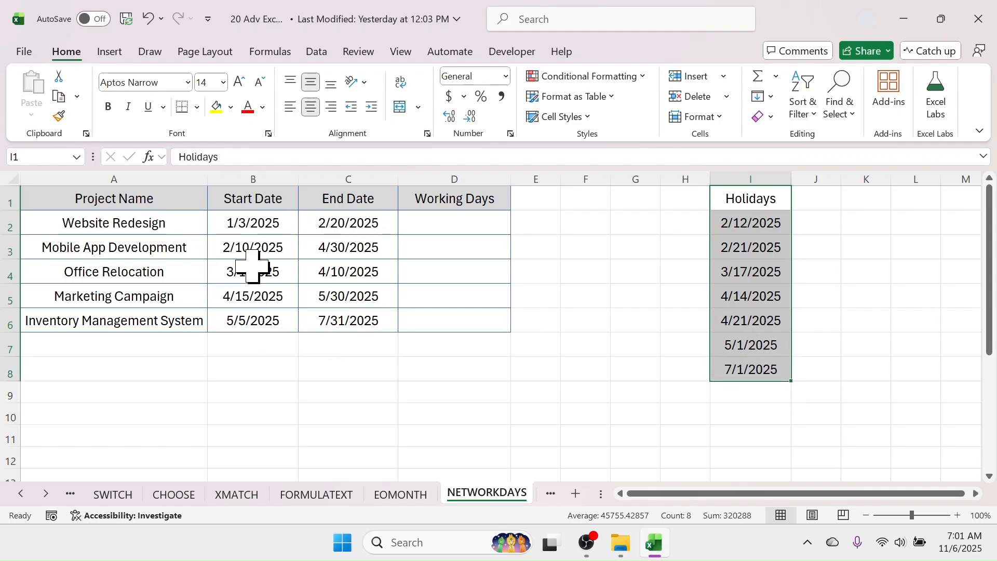
Begin a NETWORKDAYS formula in D2 with B2 as the start date and C2 as the end date
left_click(630, 255)
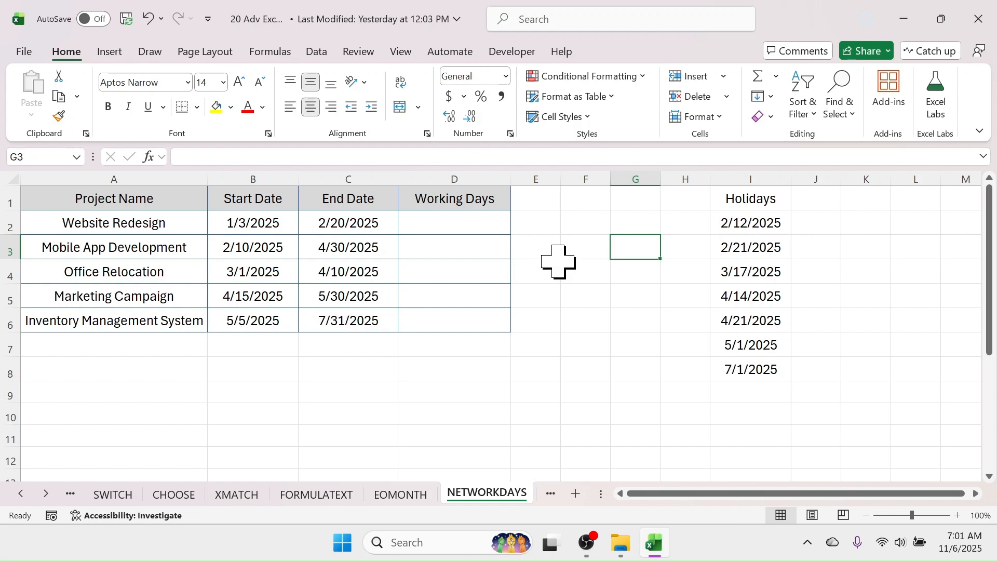
left_click(472, 221)
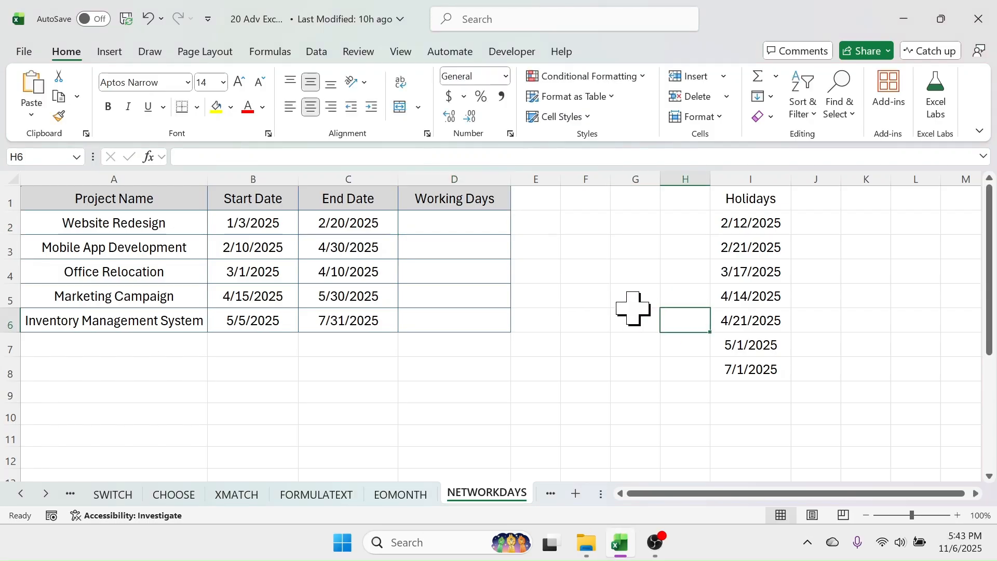
left_click(468, 222)
type("=NET")
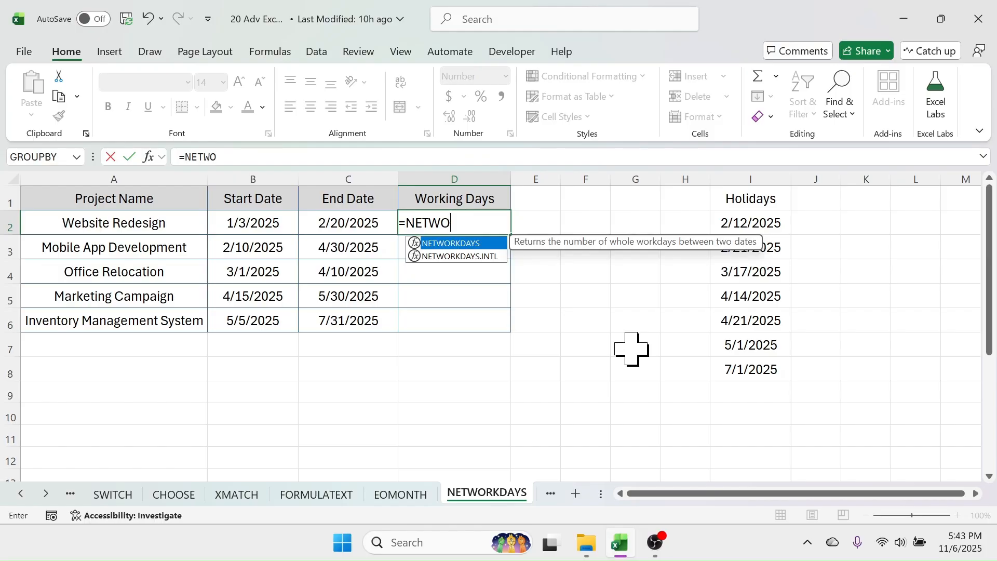
type("WO")
double_click(455, 243)
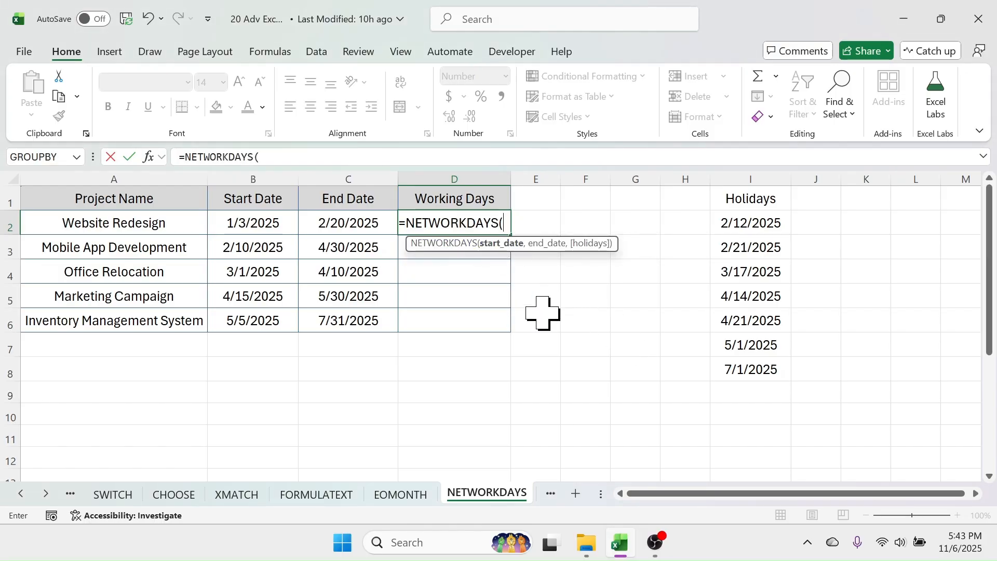
left_click(258, 223)
type(",")
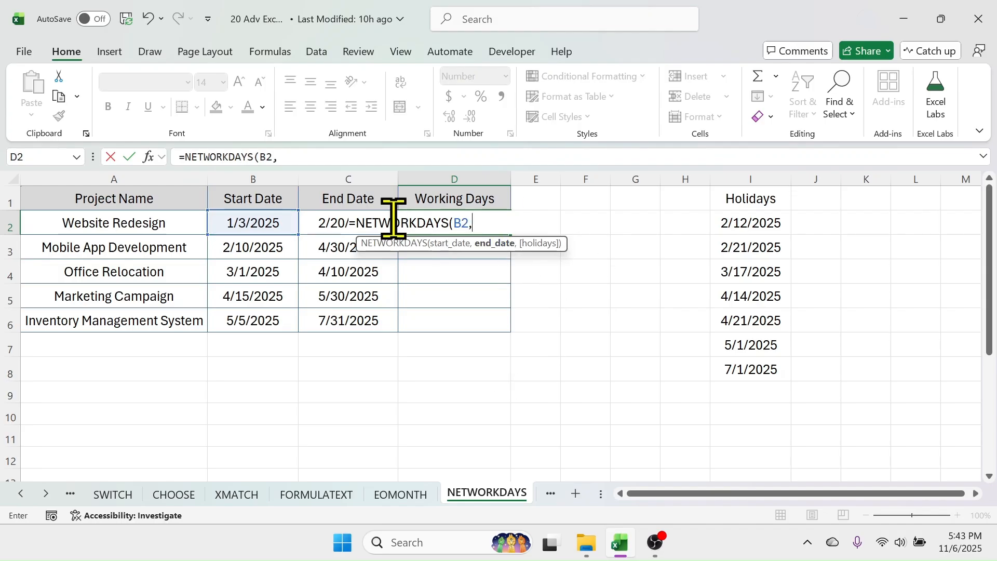
left_click(329, 222)
type(",")
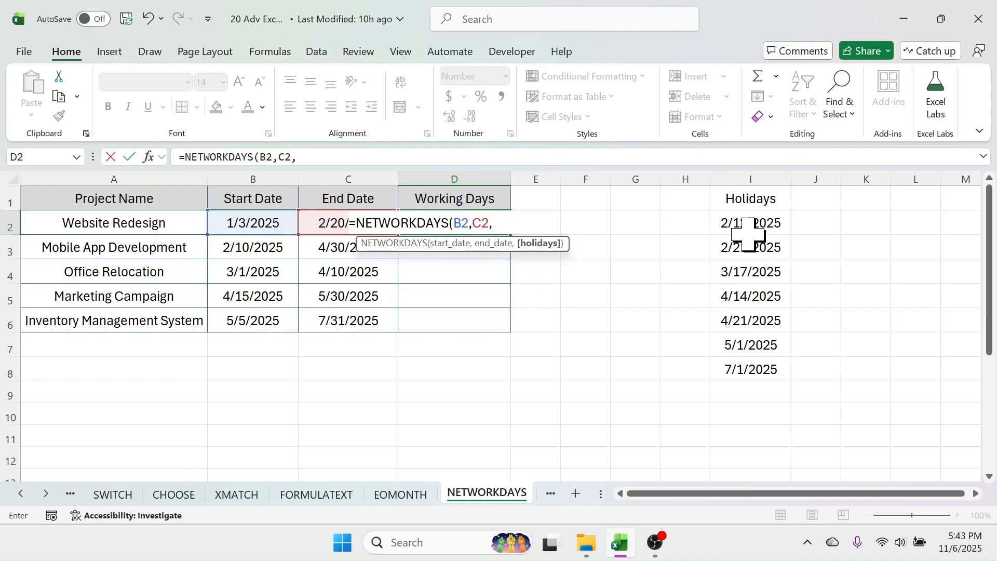
Complete the D2 formula with the absolute holiday range $I$2:$I$8 and enter it
left_click_drag(755, 225, 757, 373)
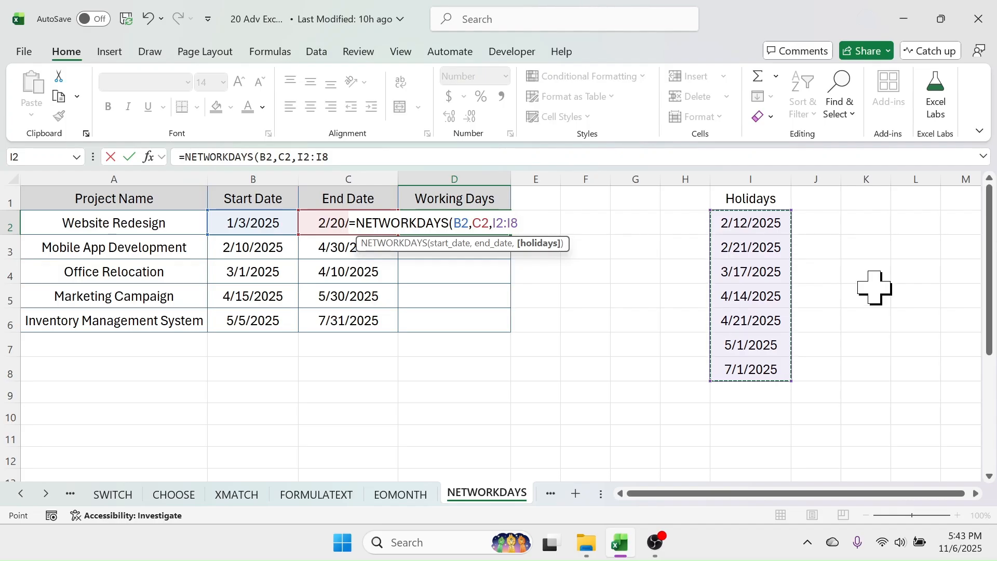
key("F4")
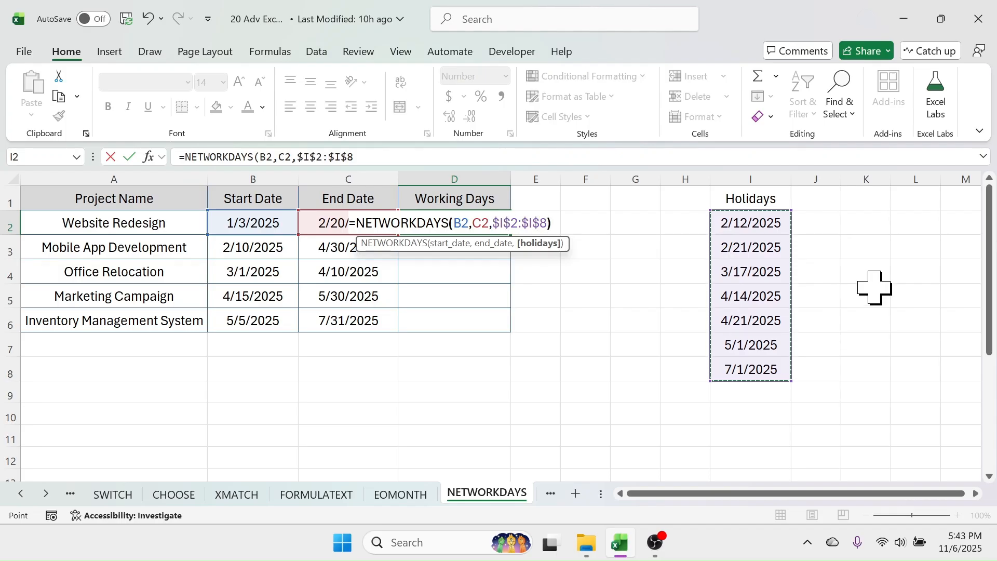
type(")")
key("Return")
left_click(543, 253)
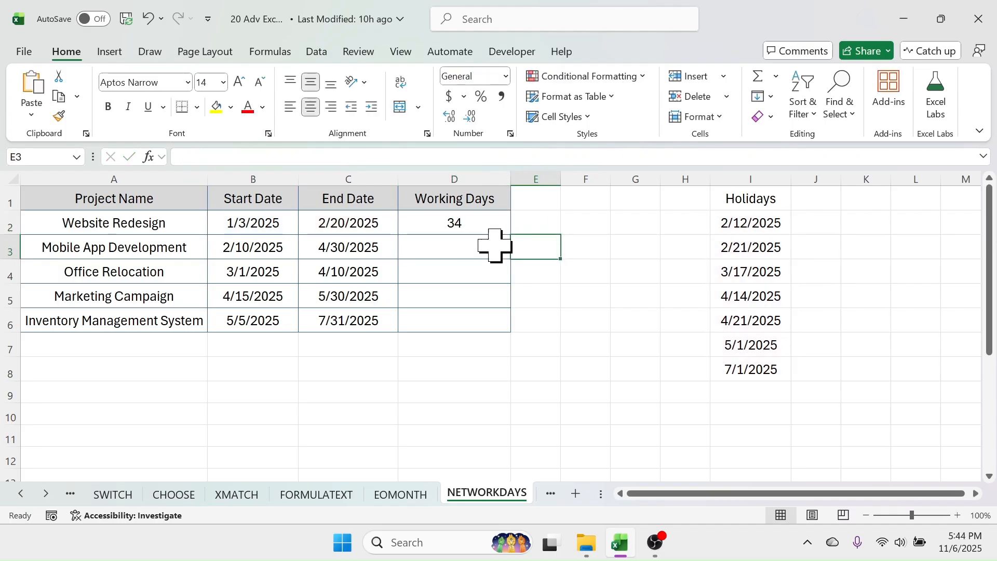
Check the Website Redesign row and copy the D2 working days formula down through D6
left_click(476, 225)
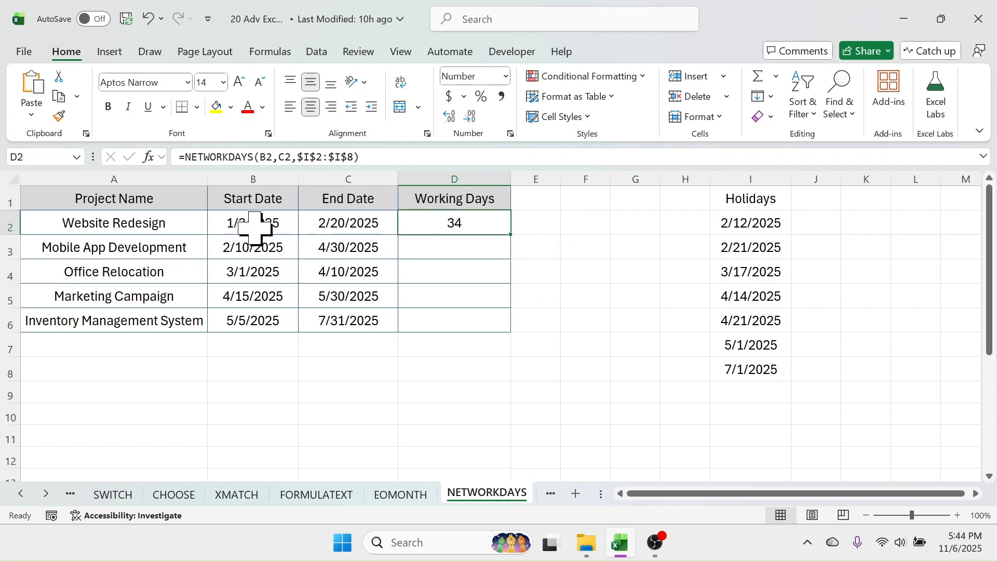
left_click(267, 218)
left_click(347, 233)
left_click(118, 221)
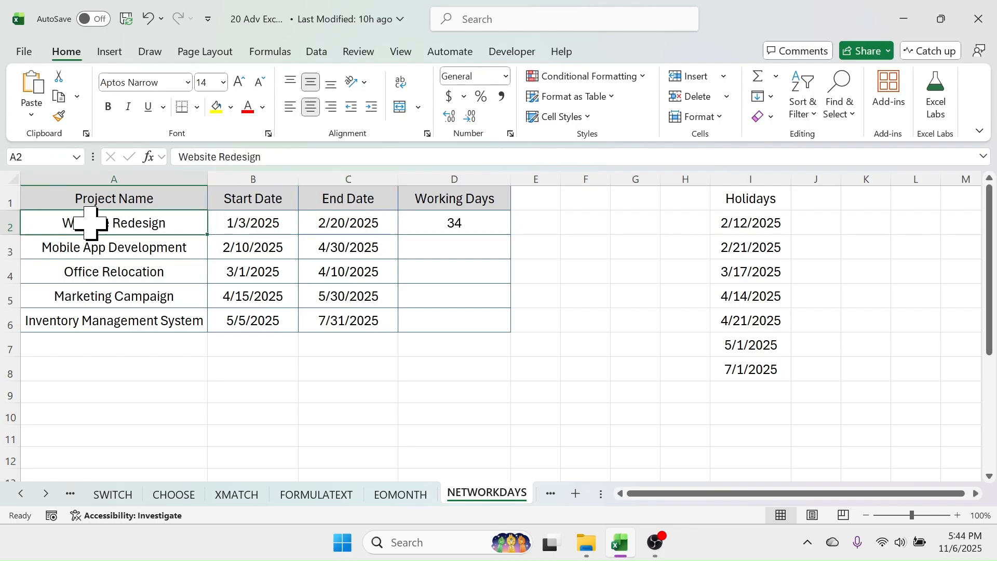
left_click(488, 224)
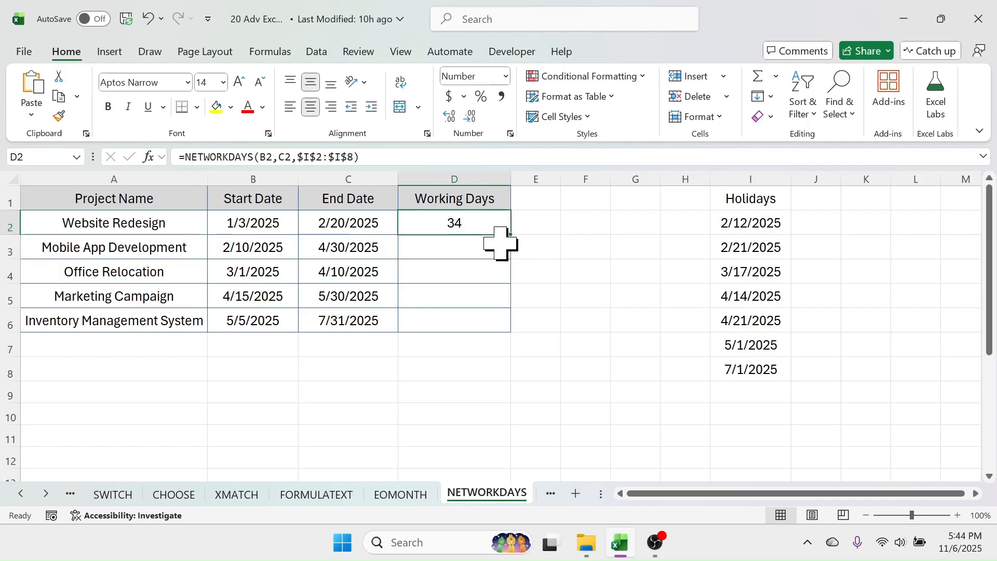
left_click_drag(513, 237, 506, 334)
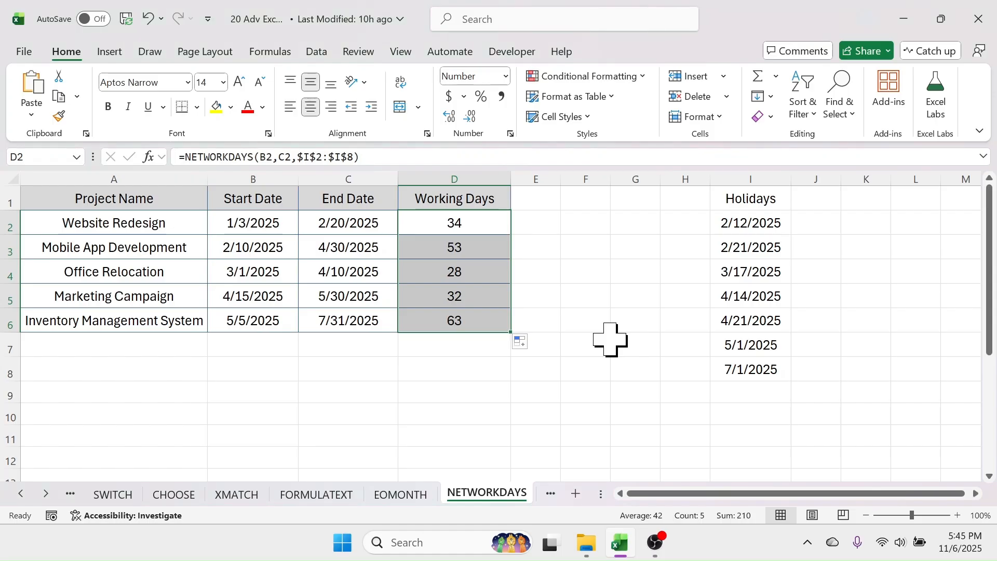
Begin a NETWORKDAYS.INTL formula in E2 with B2 as the start date and C2 as the end date
left_click(534, 218)
type("=")
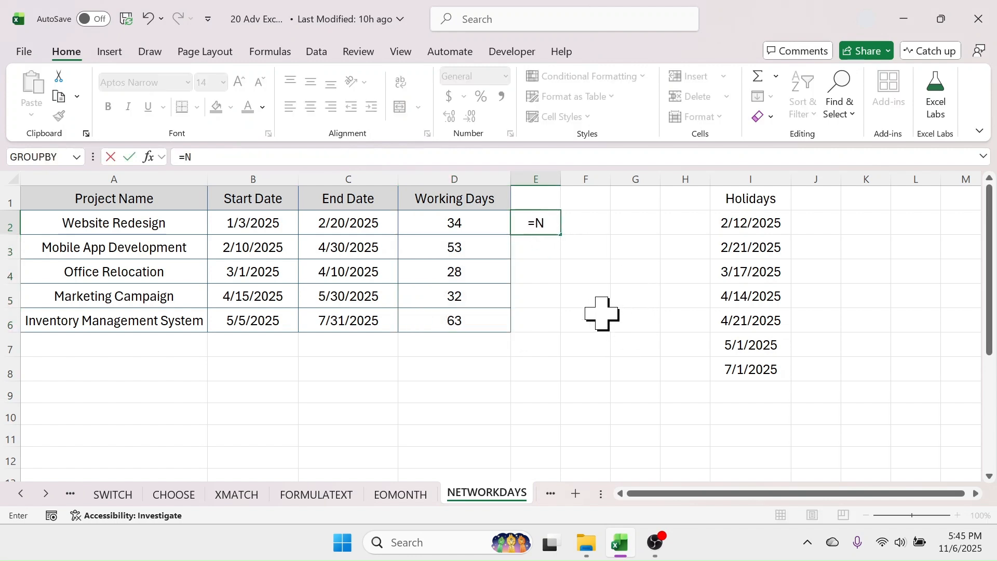
type("NETW")
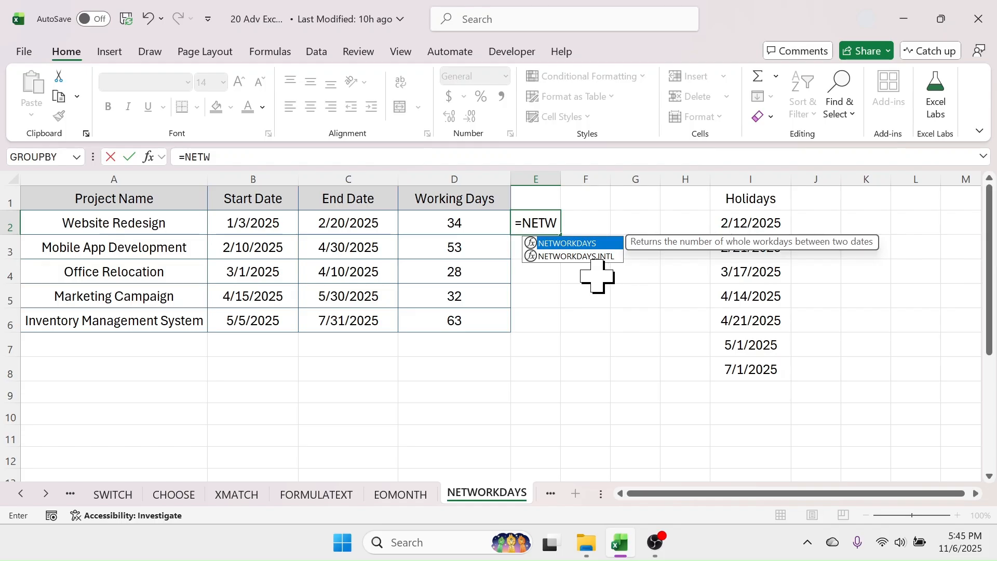
double_click(597, 256)
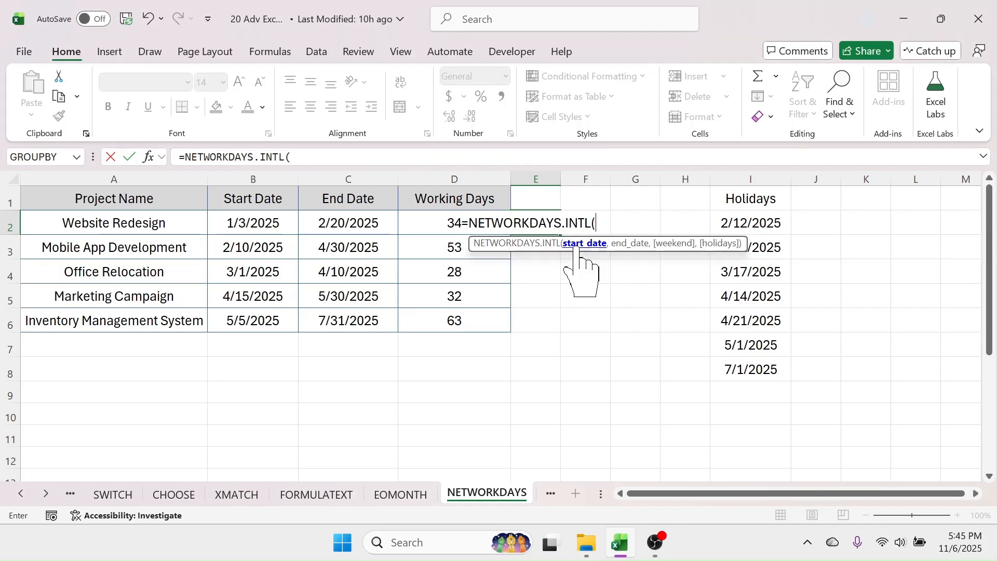
left_click(278, 227)
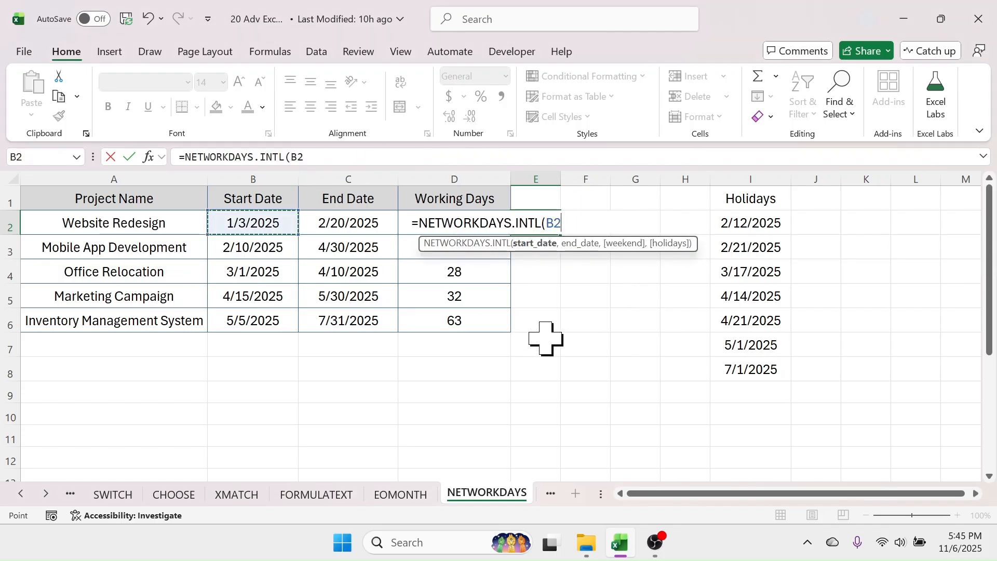
type(",")
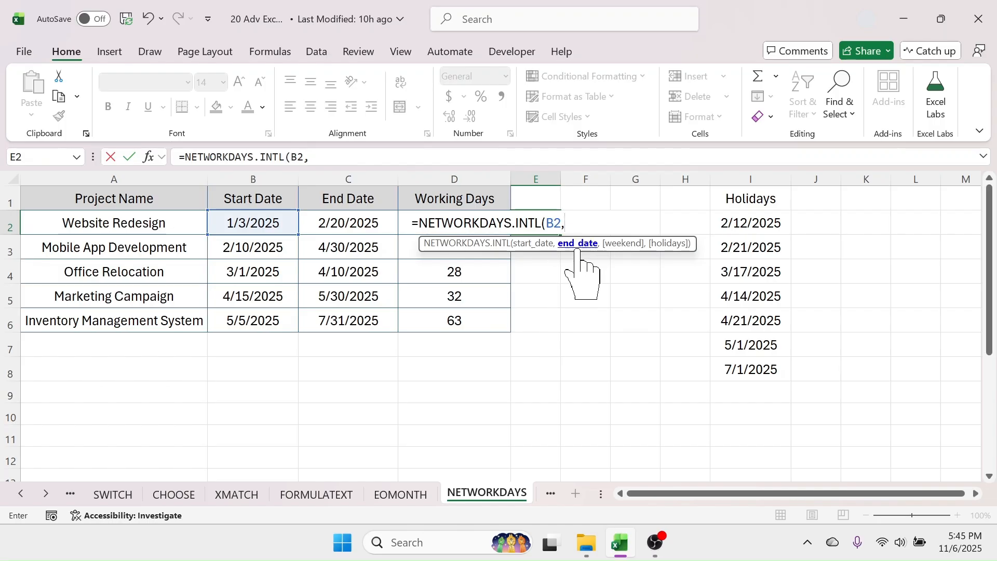
left_click(361, 229)
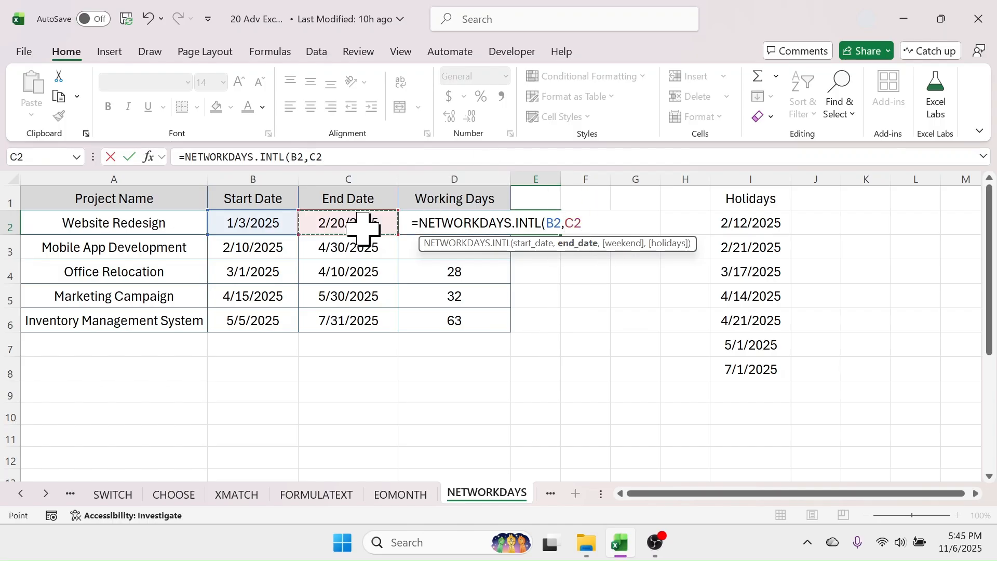
type(",")
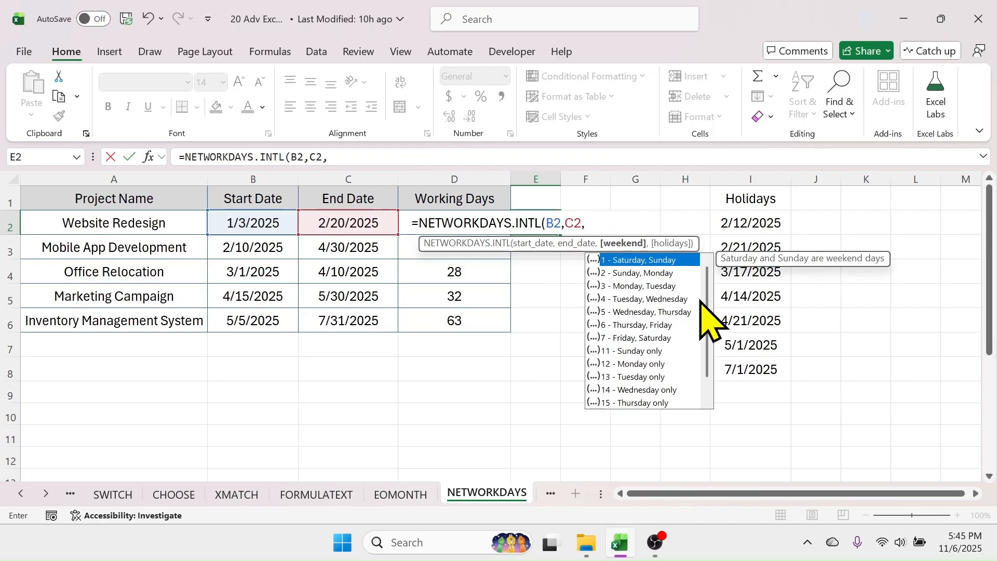
Complete the E2 formula with weekend option 17 (Saturday only) and the absolute holiday range $I$2:$I$8
scroll(714, 312, "down", 1)
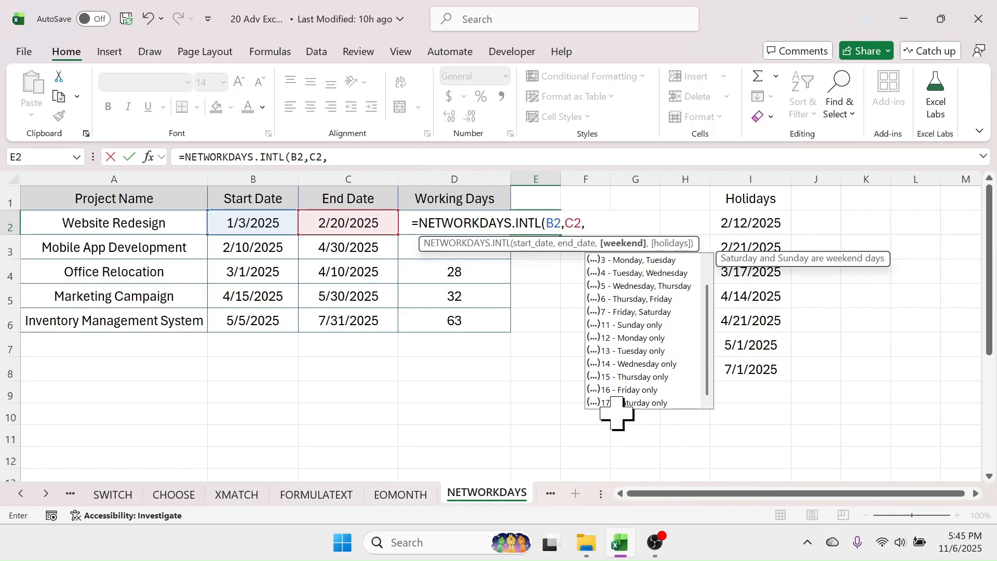
double_click(642, 403)
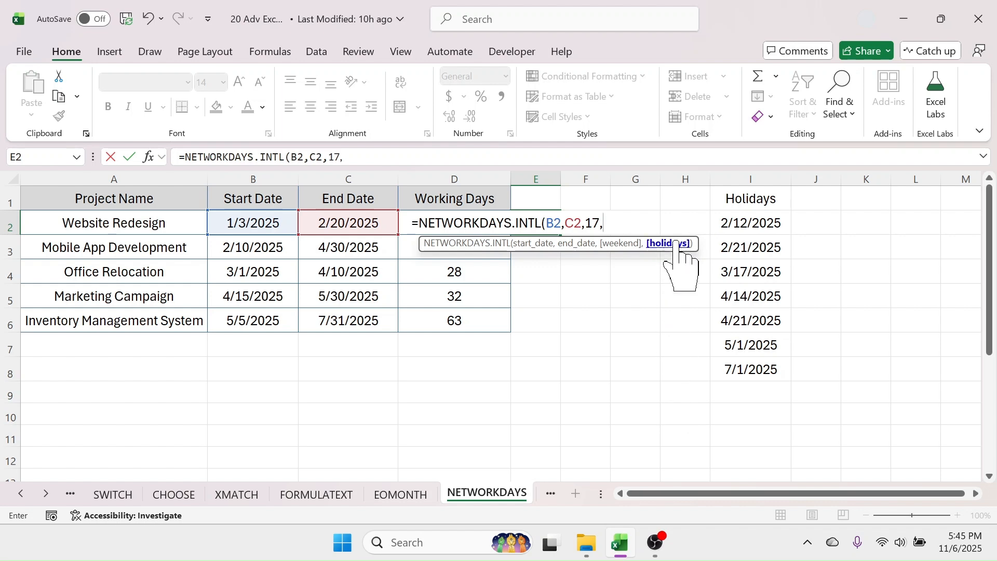
left_click_drag(767, 221, 761, 362)
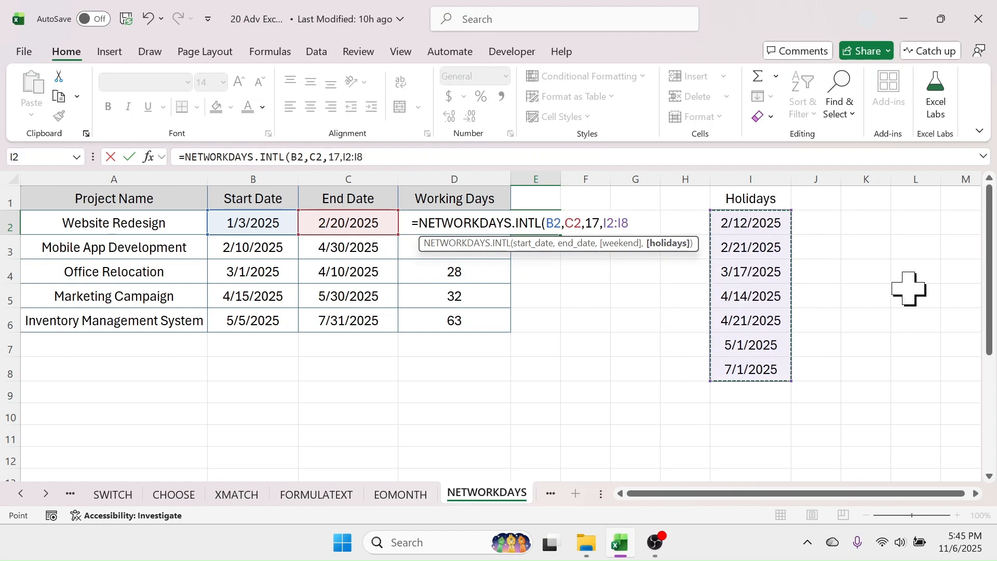
key("F4")
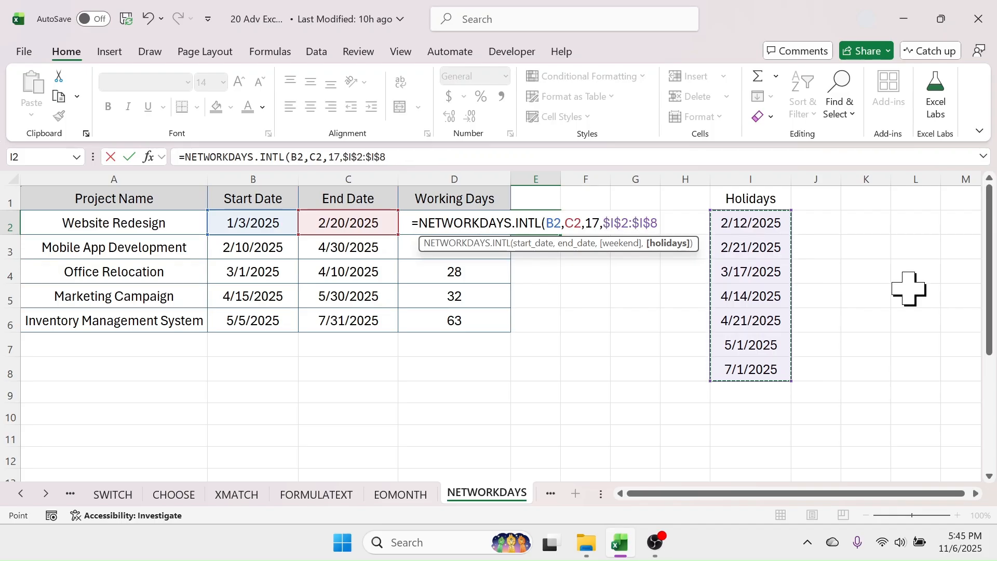
type(")")
key("Return")
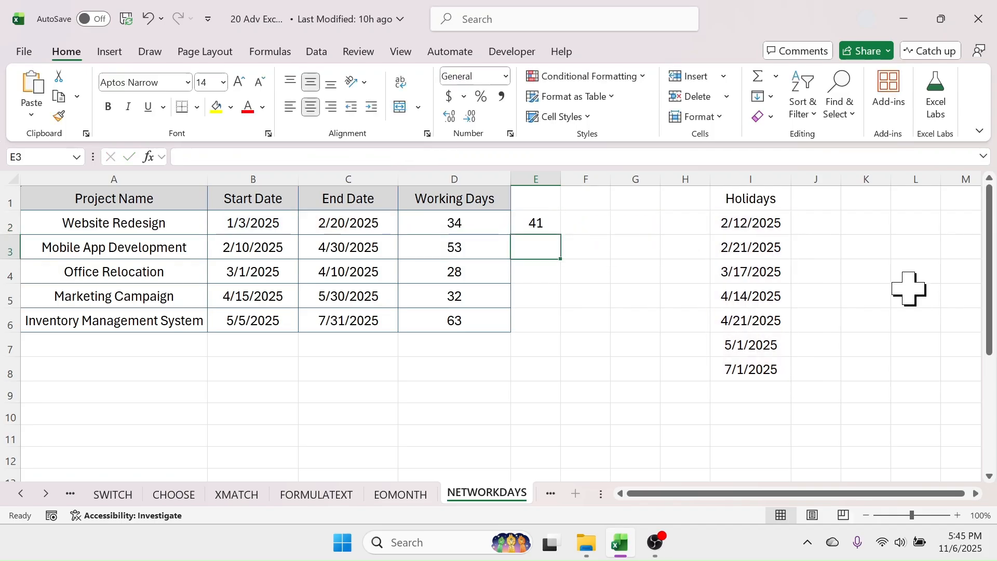
Copy the NETWORKDAYS.INTL formula from E2 down through E6
left_click(543, 223)
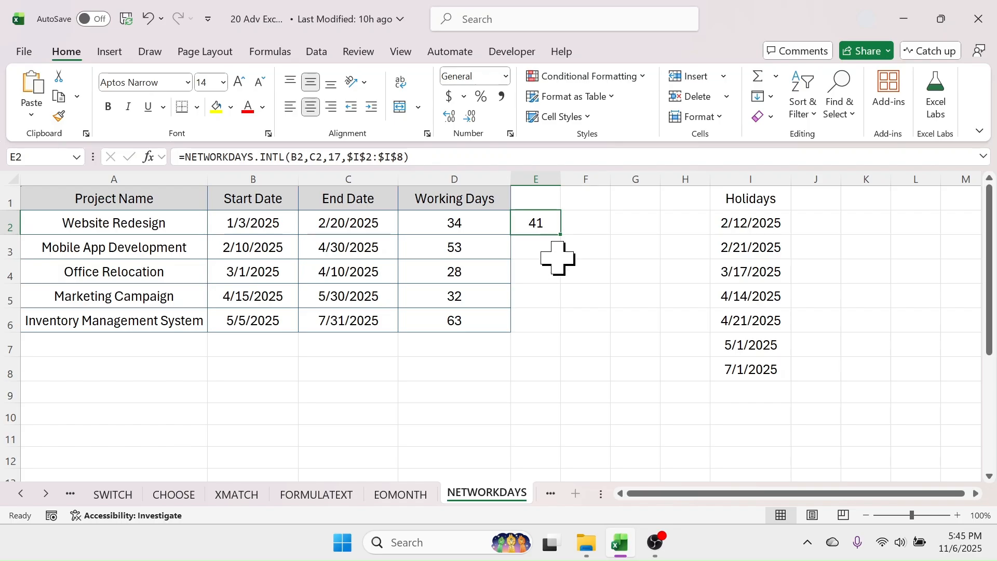
left_click_drag(565, 236, 559, 329)
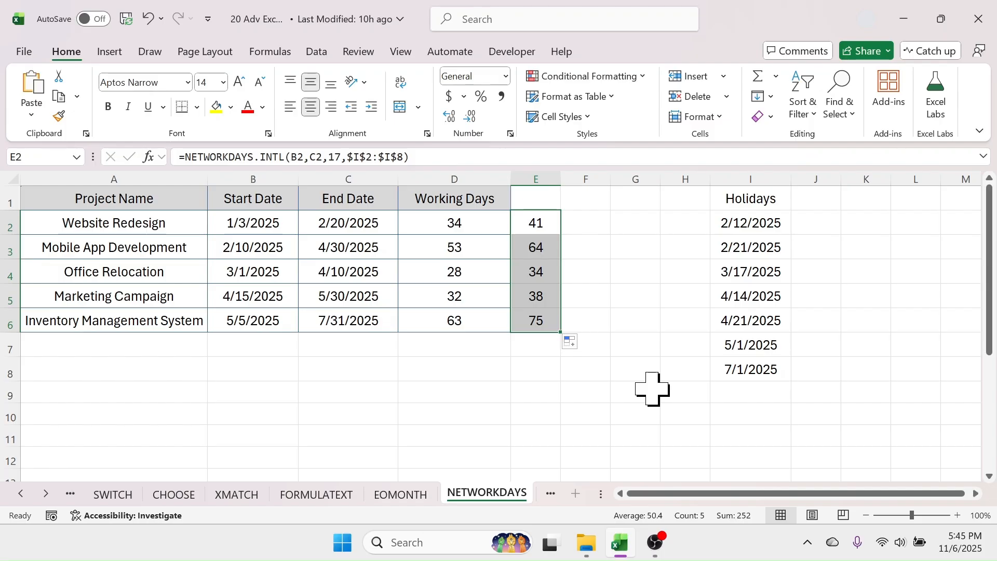
left_click(646, 348)
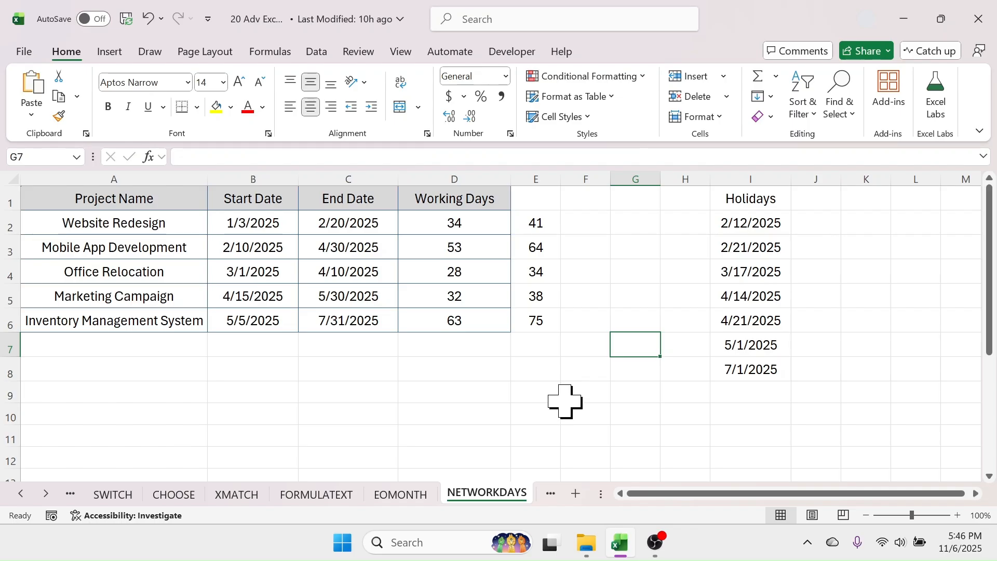
Open the BYROW sheet and examine the product names, Jan to Jun sales, and the MAX Sales and Max Sold Month columns
left_click(45, 494)
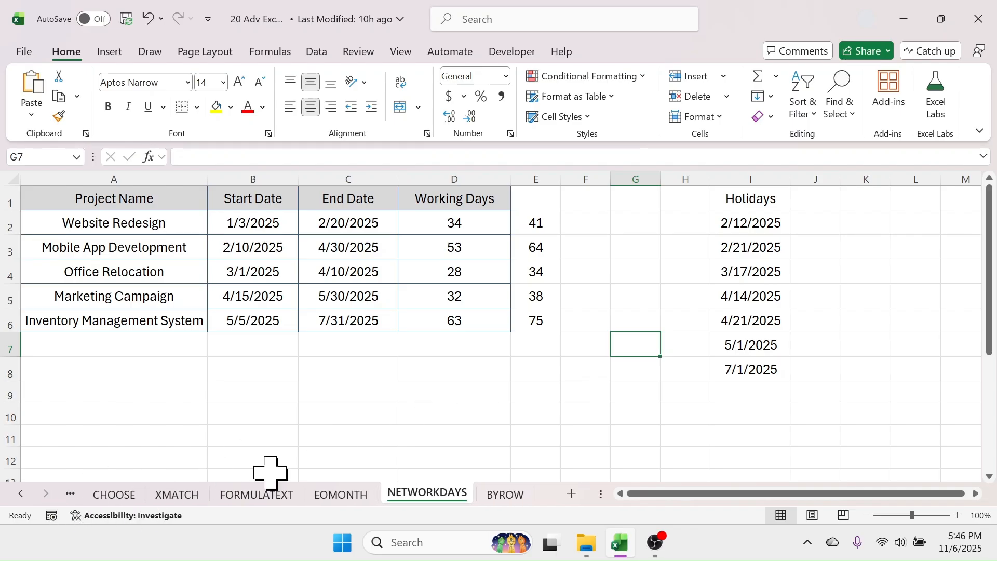
left_click(513, 493)
left_click(841, 326)
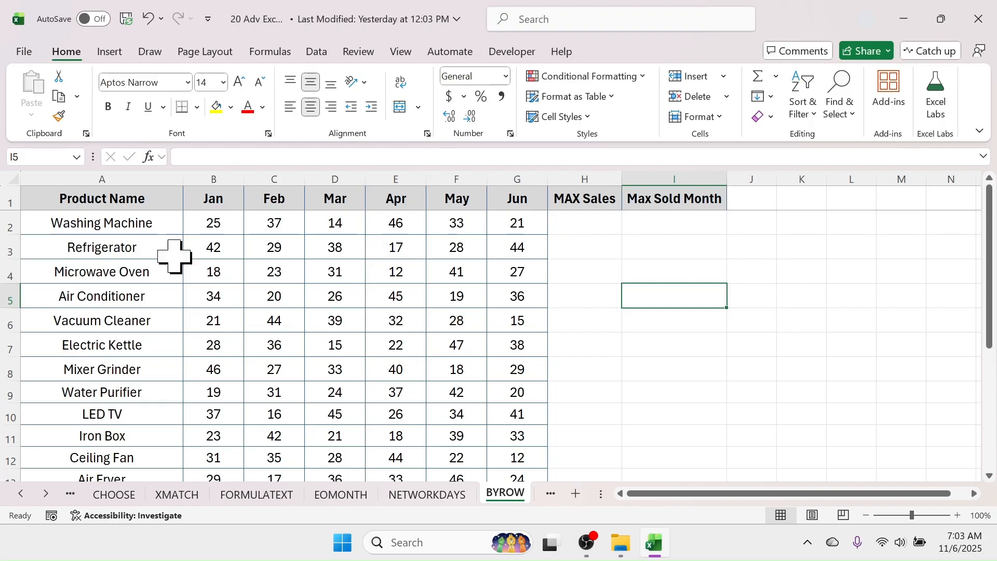
left_click_drag(130, 199, 124, 378)
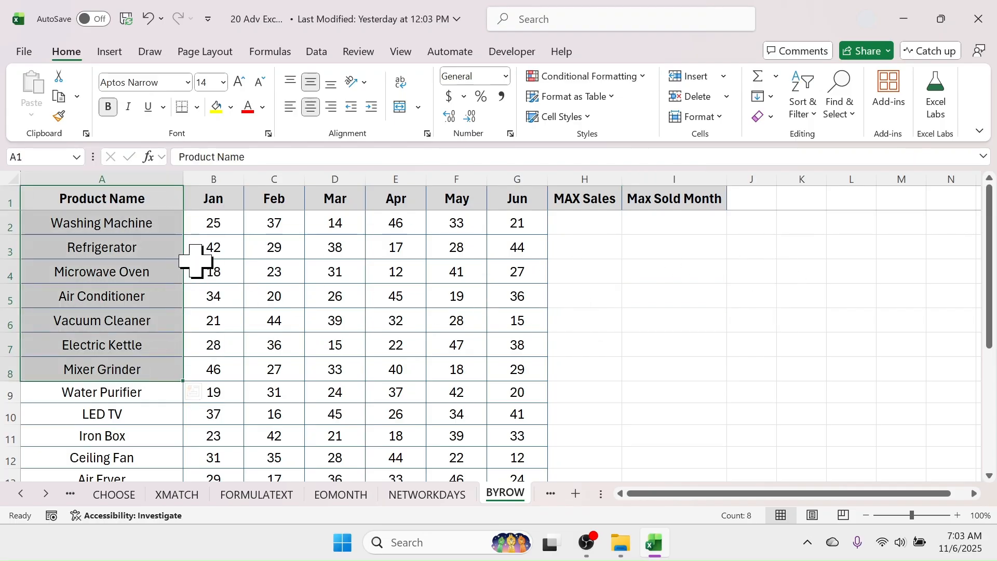
left_click_drag(221, 201, 495, 418)
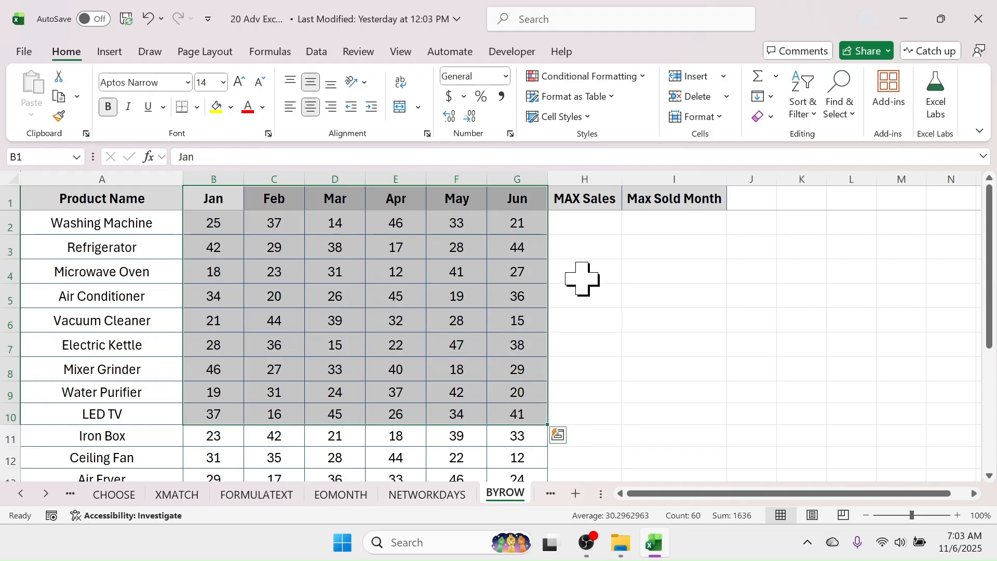
left_click(584, 178)
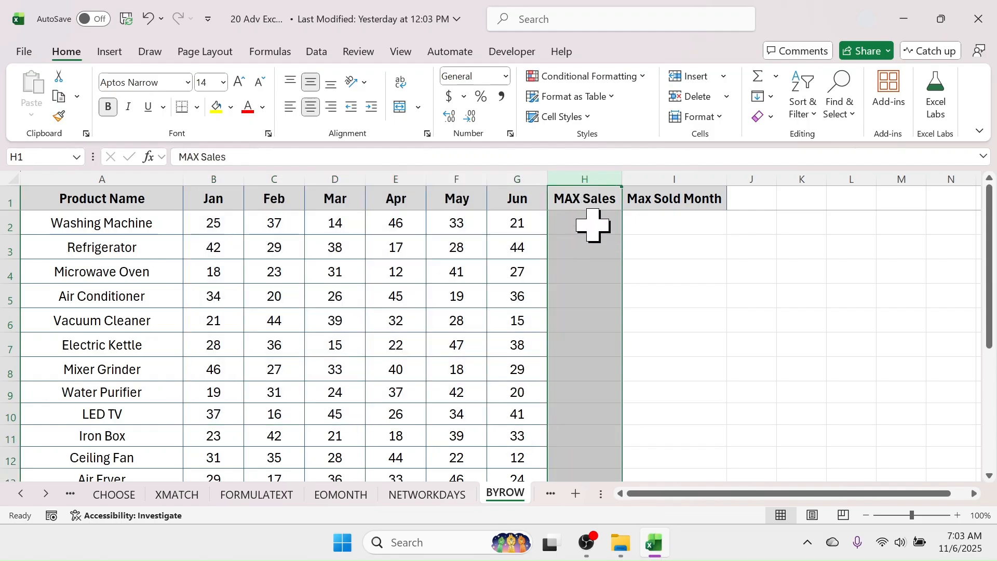
left_click(684, 178)
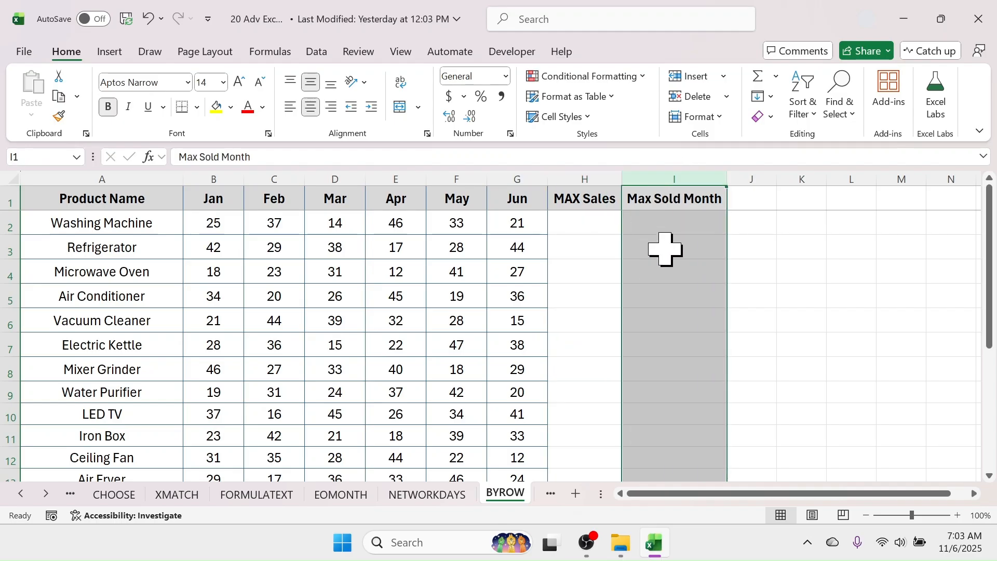
left_click(678, 225)
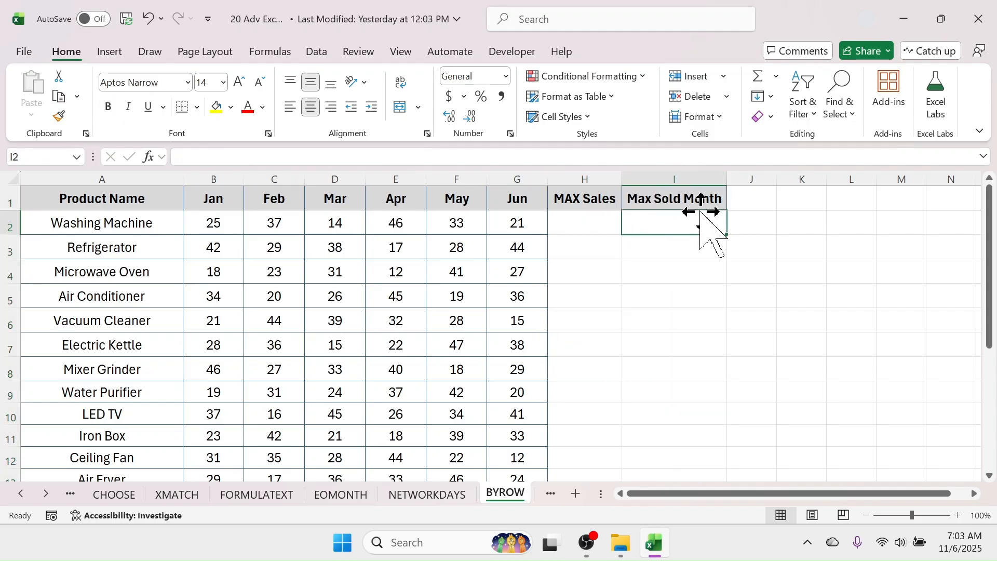
left_click(571, 221)
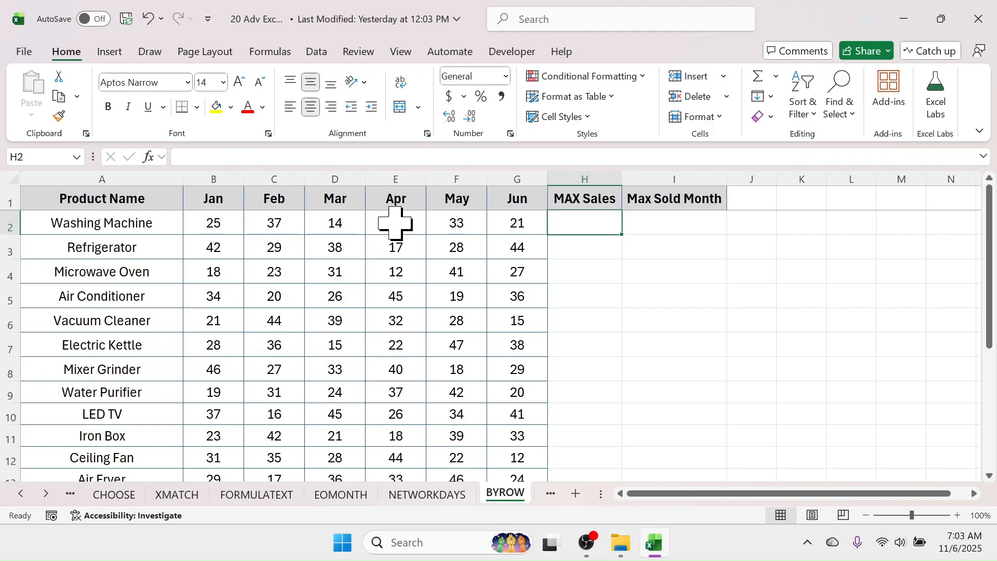
left_click(683, 223)
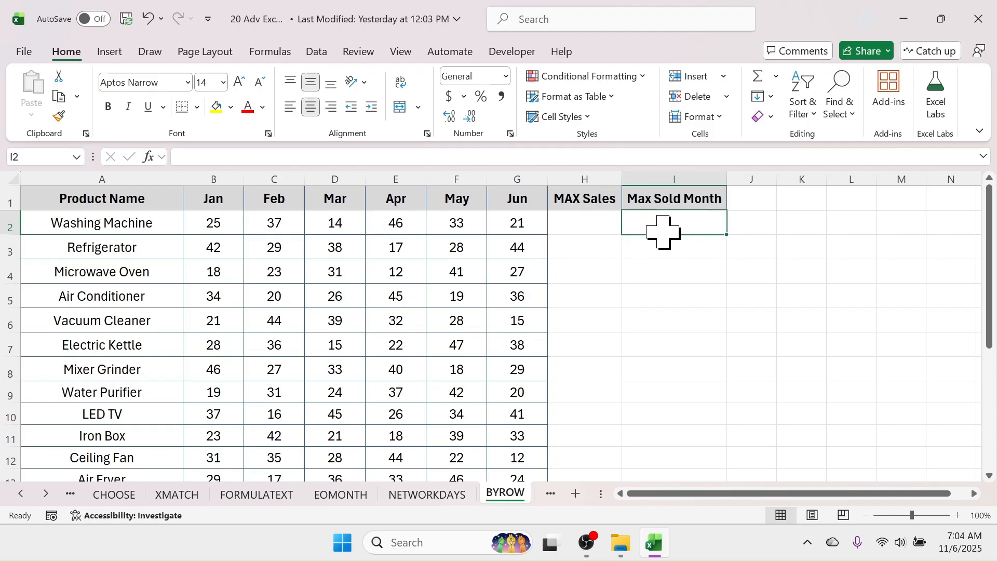
left_click(406, 200)
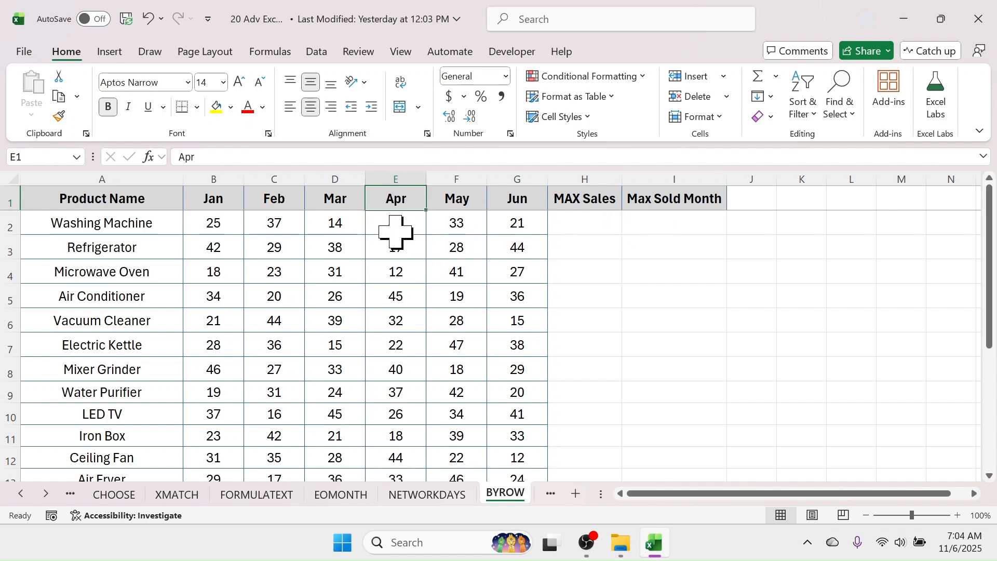
Enter =BYROW(B2:G16,MAX) in H2 to spill each product's maximum sales, and check the results down to the last product
left_click(571, 226)
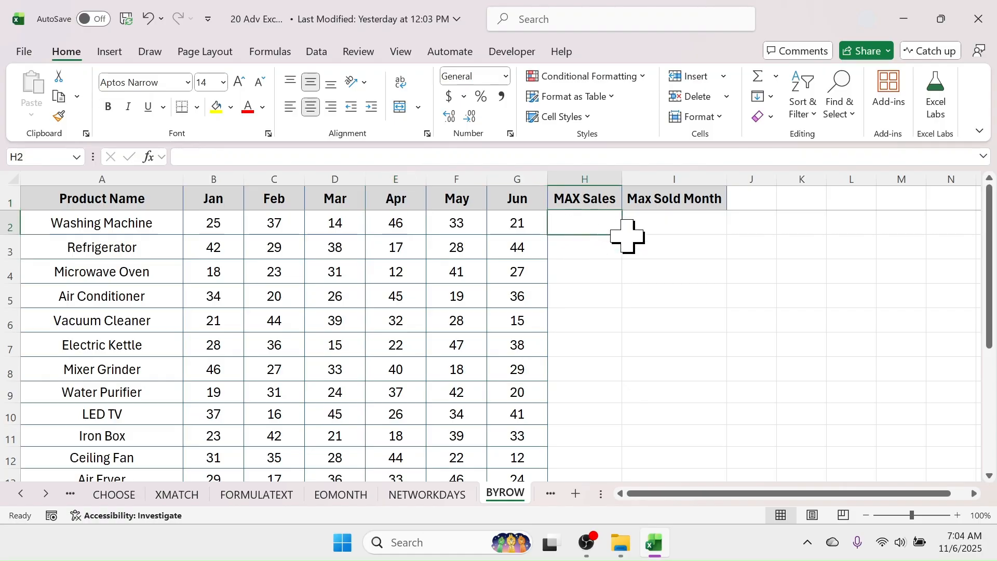
type("=BYROW")
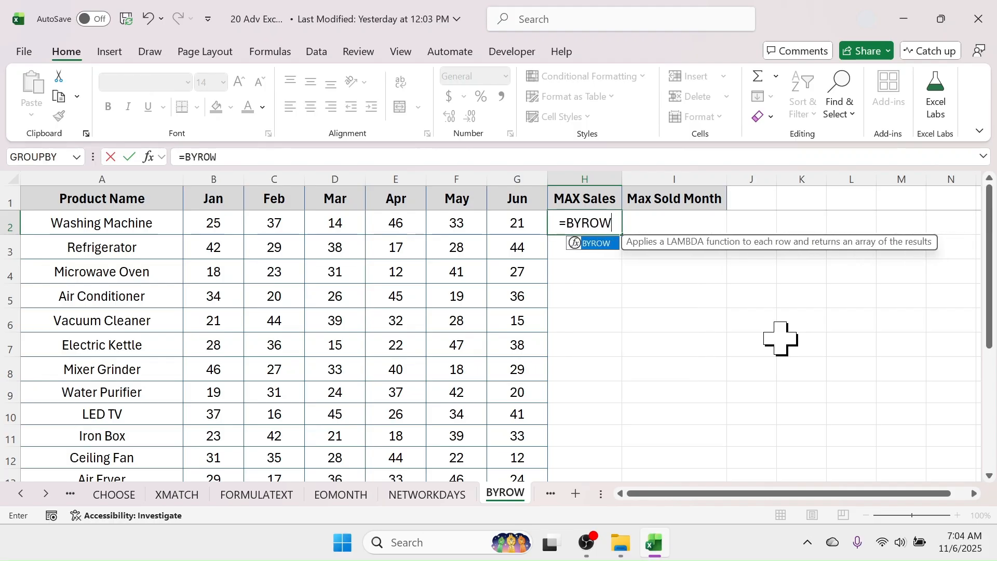
type("(")
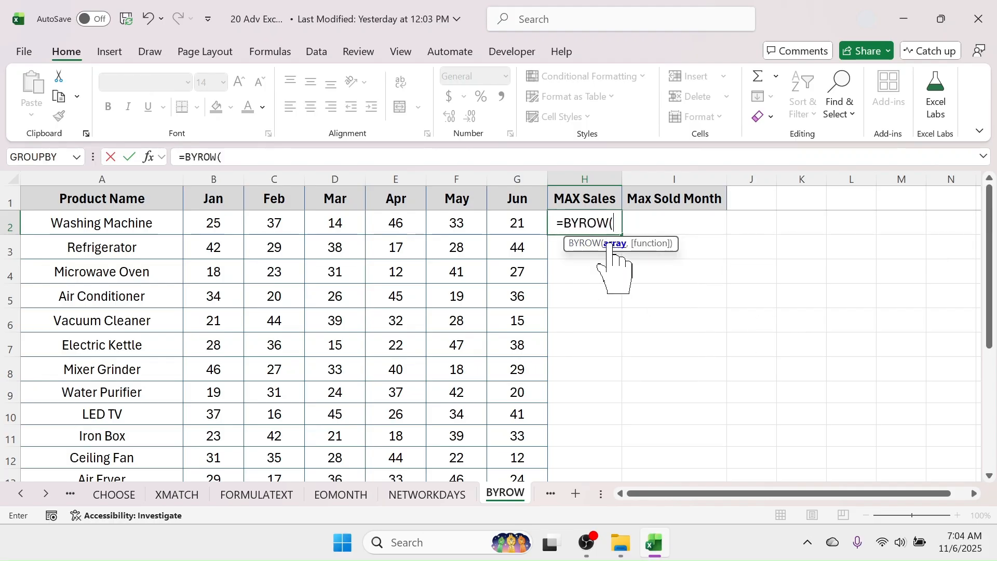
left_click_drag(211, 222, 501, 443)
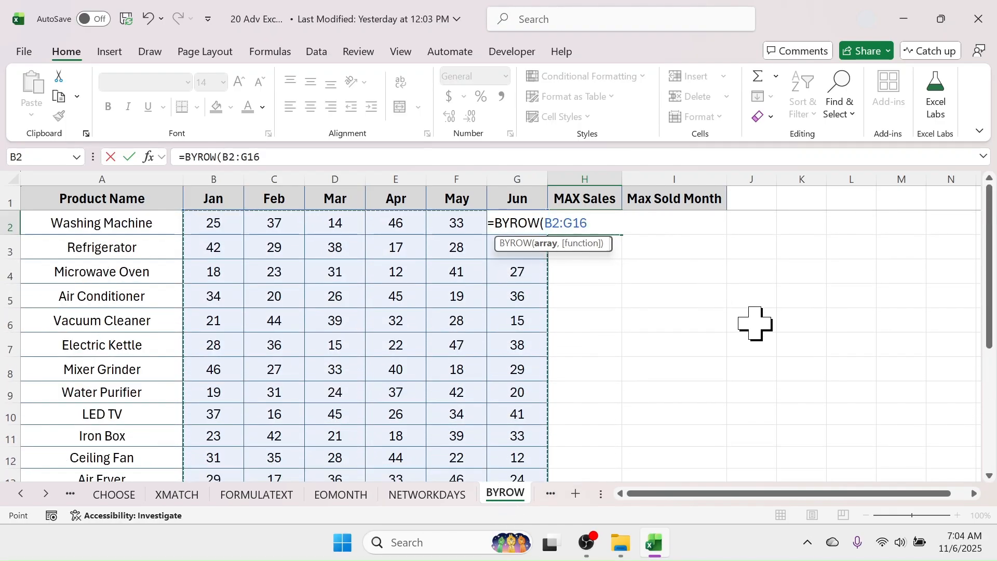
type(",")
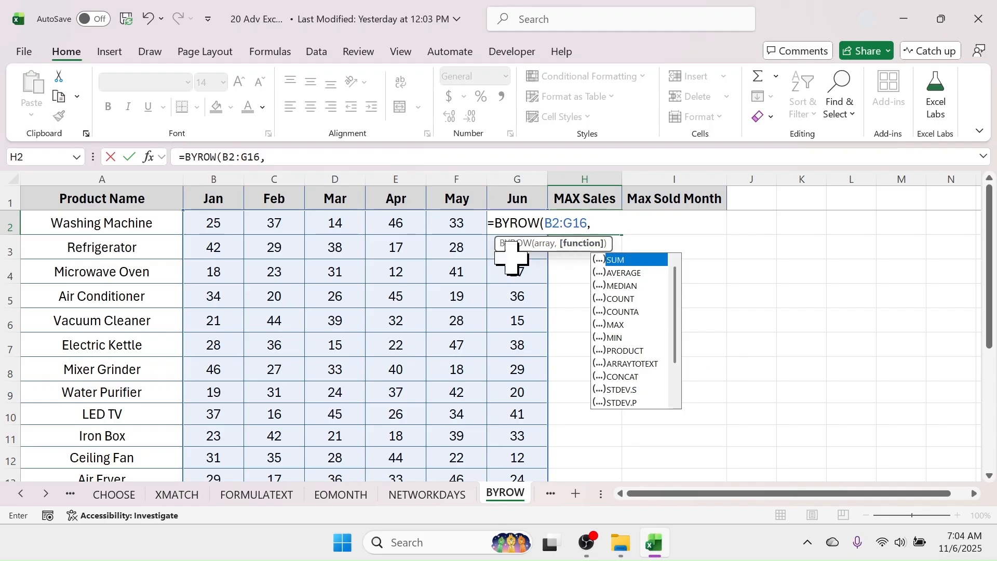
double_click(615, 324)
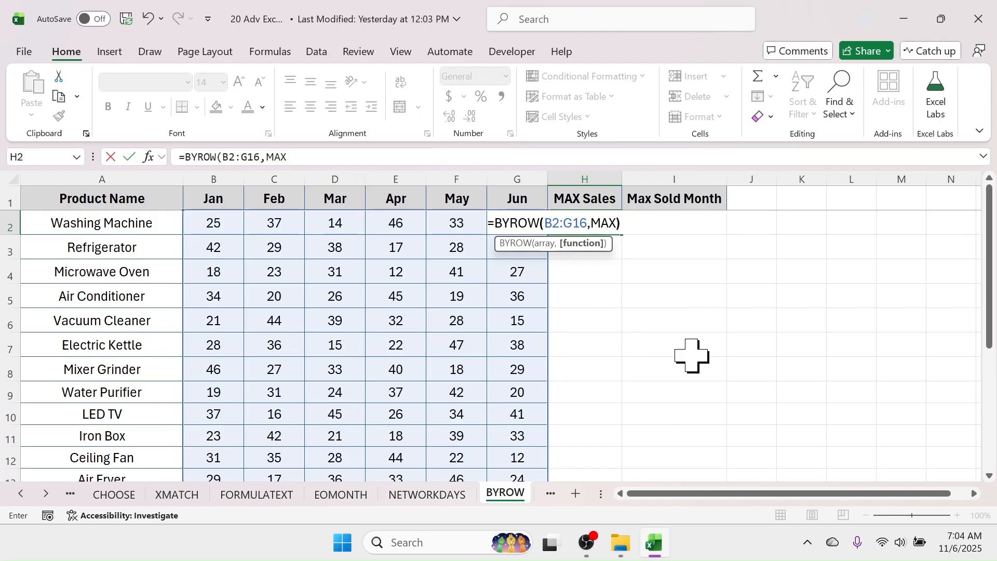
type(")")
key("Return")
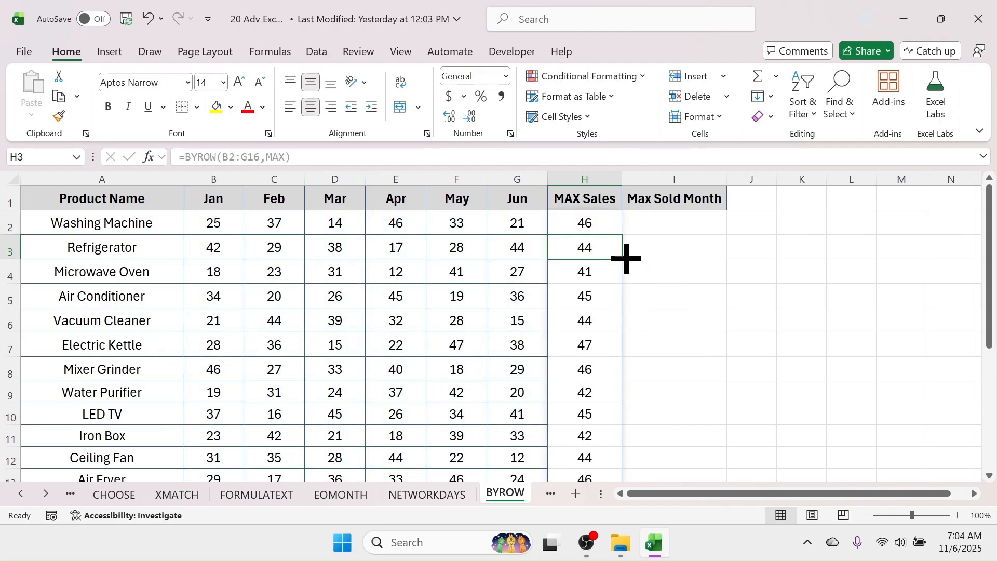
left_click(599, 225)
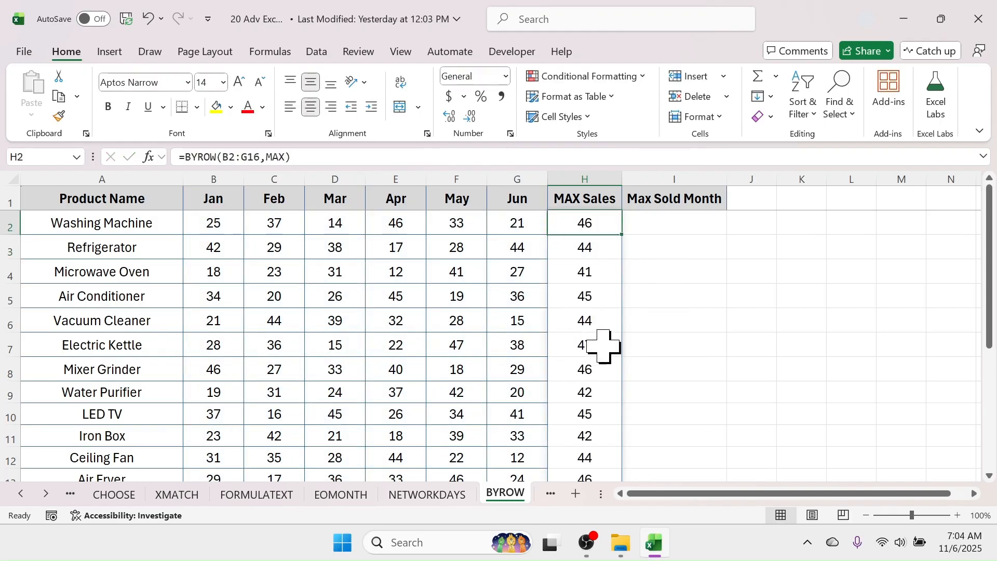
scroll(618, 318, "down", 4)
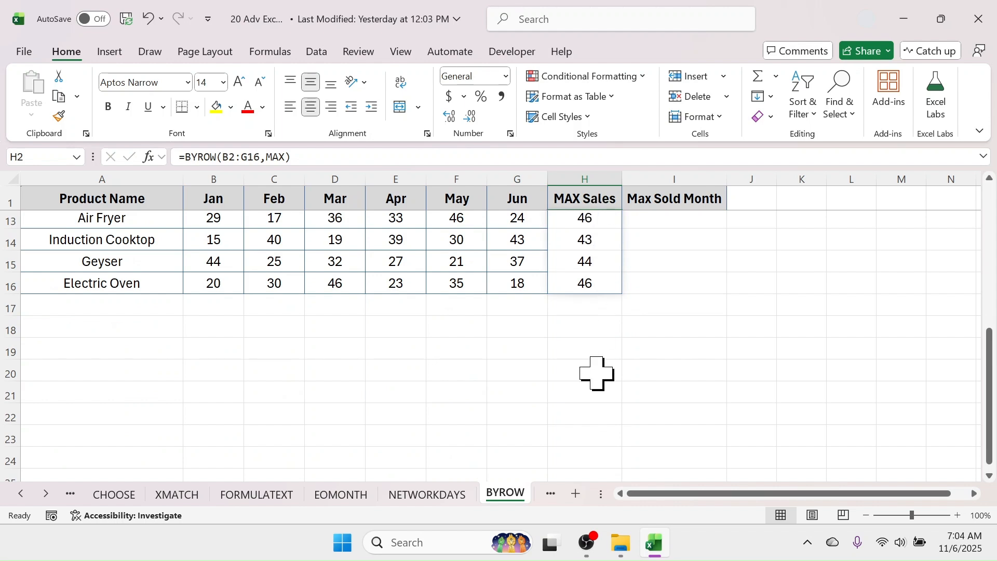
scroll(597, 371, "up", 4)
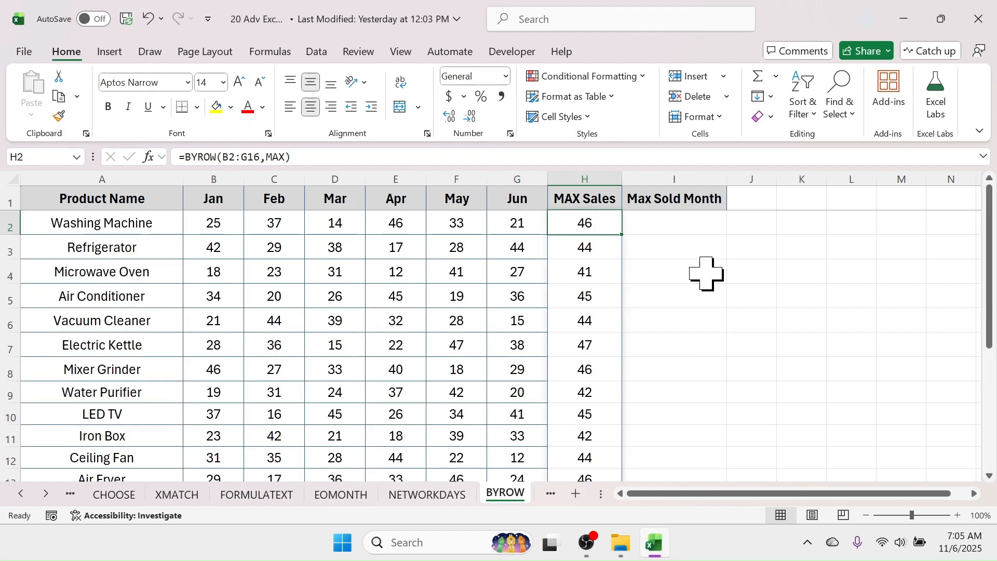
Try a plain MAX formula over B2:G16 in K2 and compare it with the BYROW results in column H
type("=")
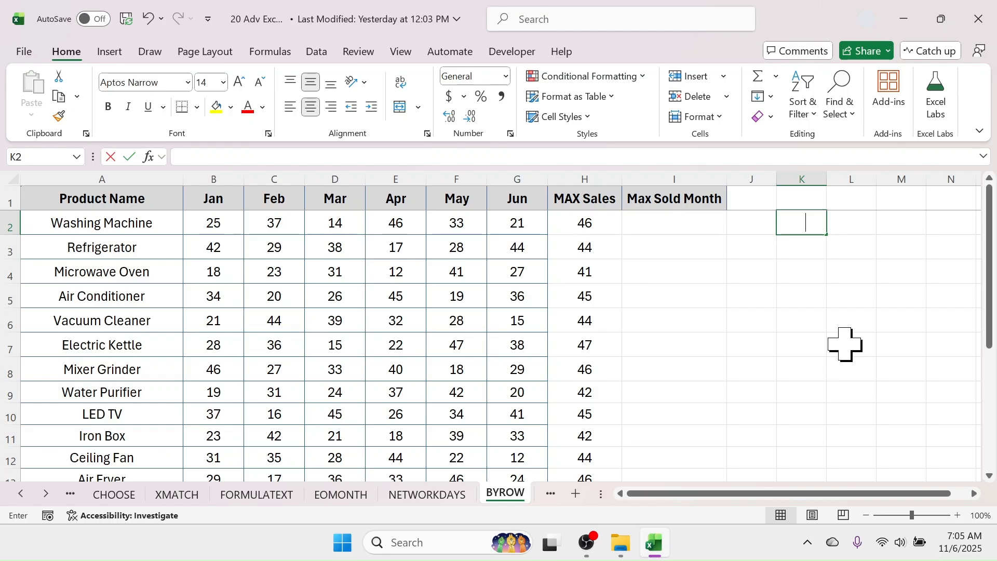
type("mad")
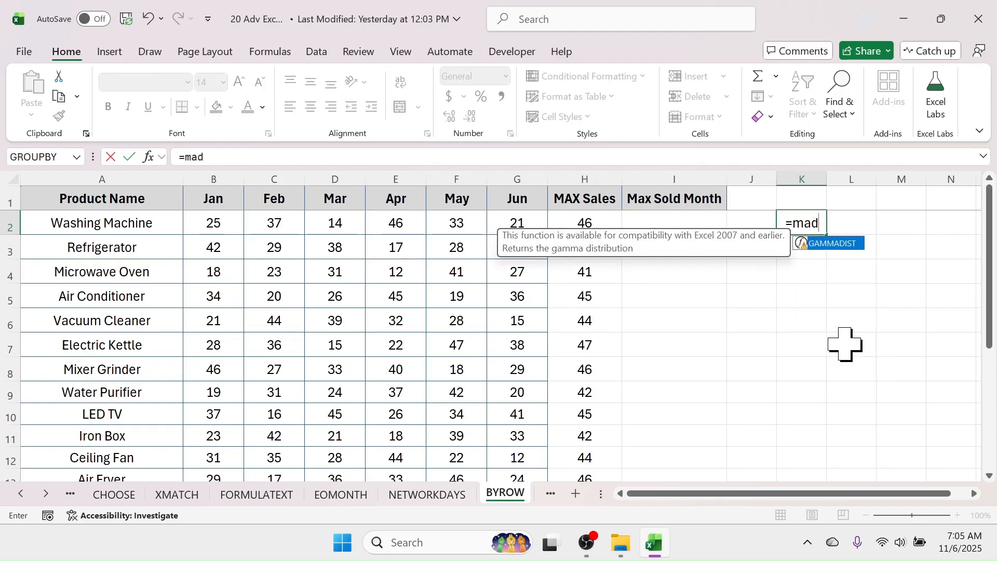
type("x")
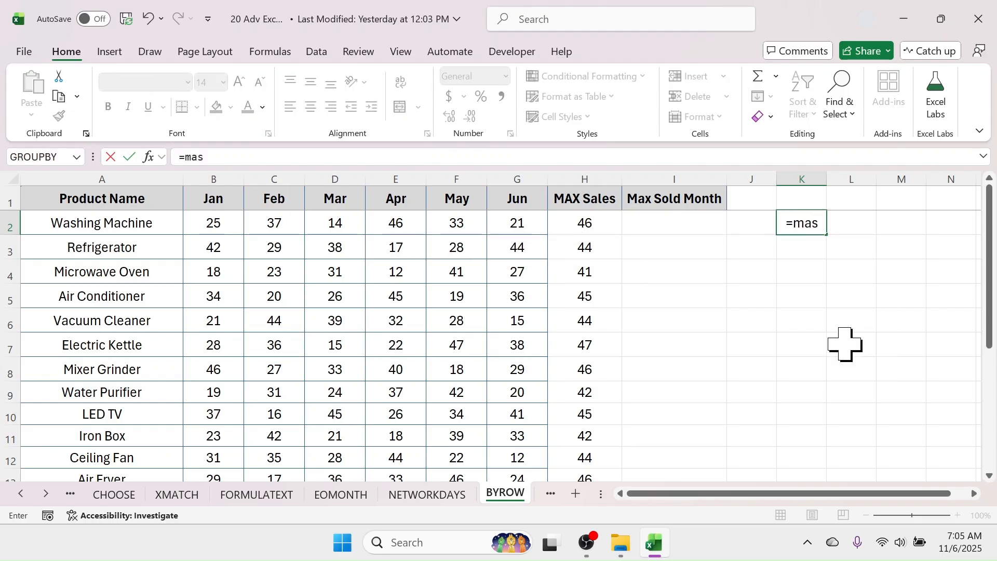
key("BackSpace")
type("x(")
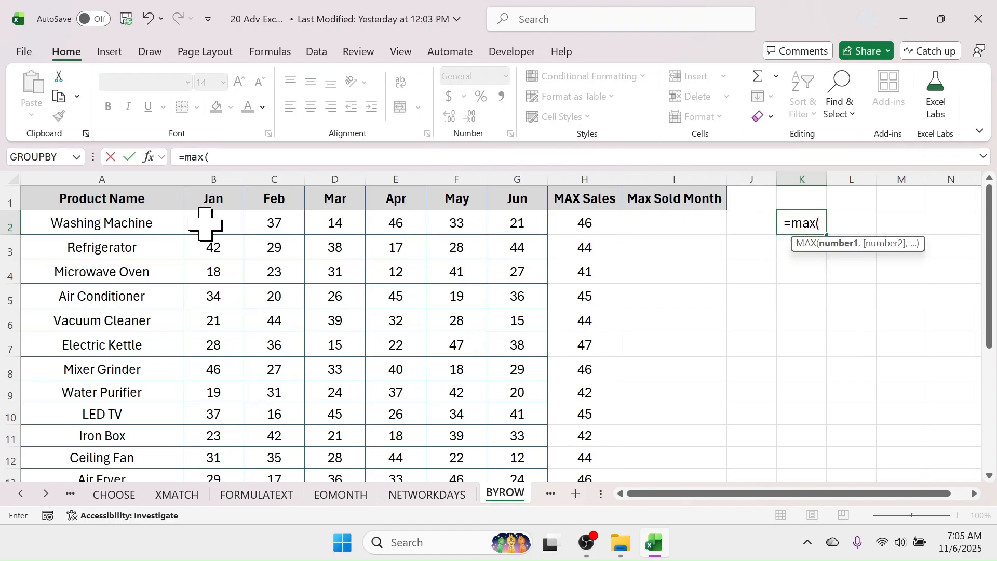
left_click_drag(214, 221, 516, 438)
key("ctrl+Return")
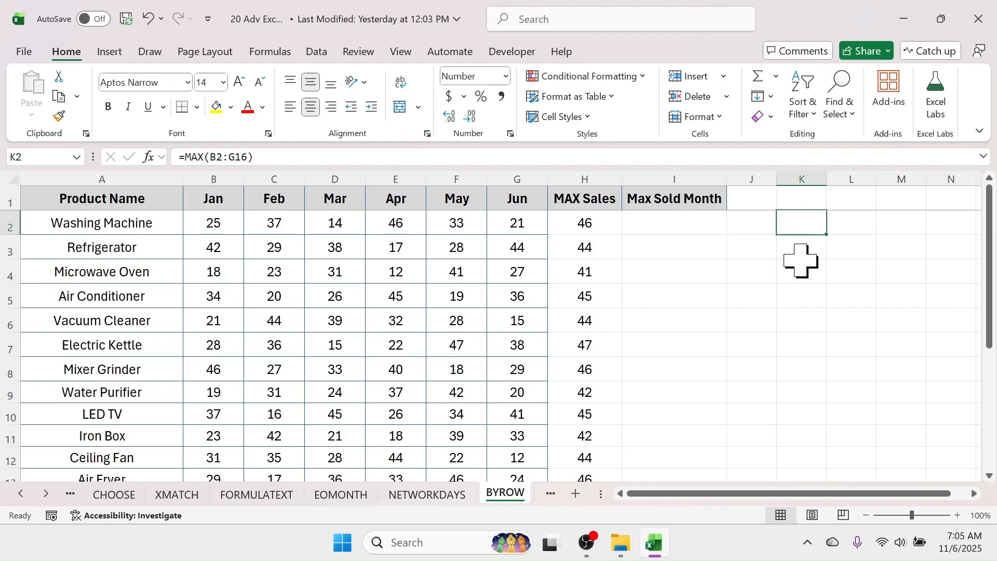
left_click(592, 223)
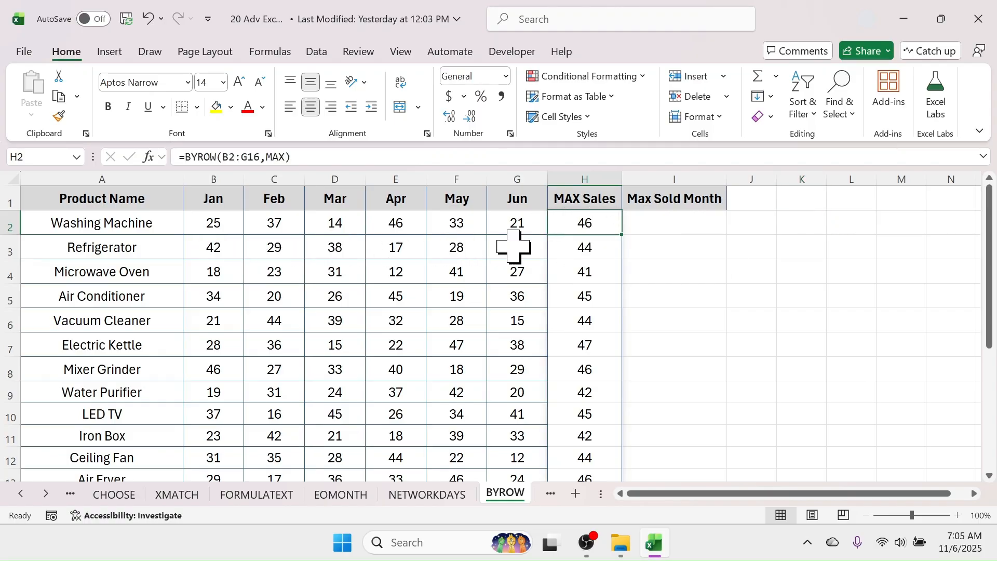
scroll(607, 305, "down", 4)
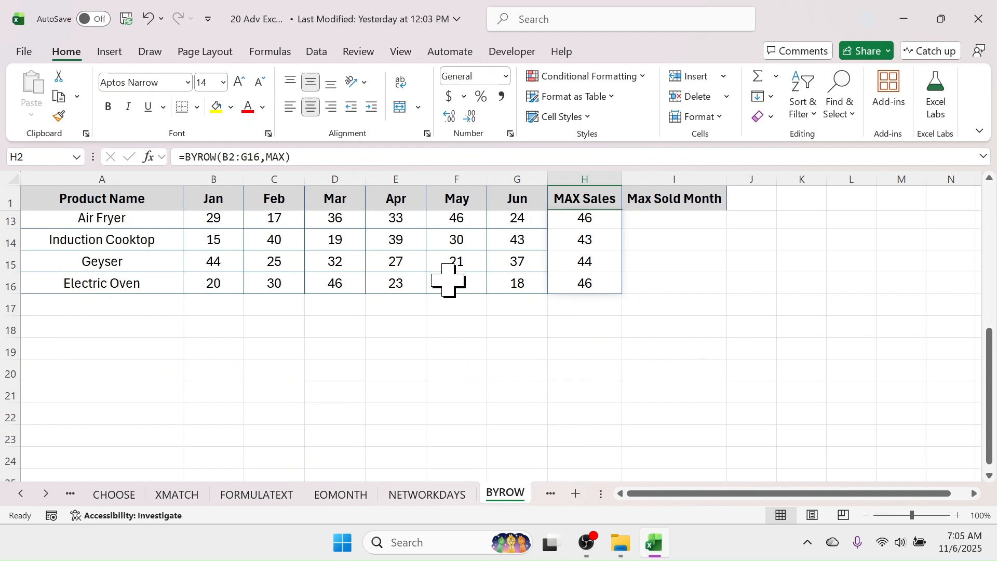
scroll(582, 301, "up", 4)
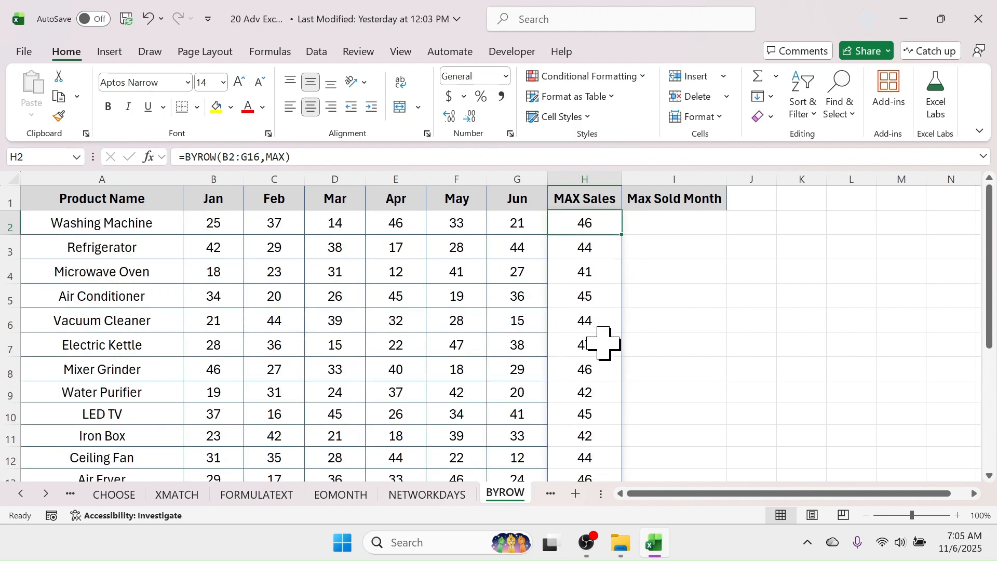
Begin a BYROW formula in I2 under Max Sold Month with B2:G16 as the array
left_click(663, 220)
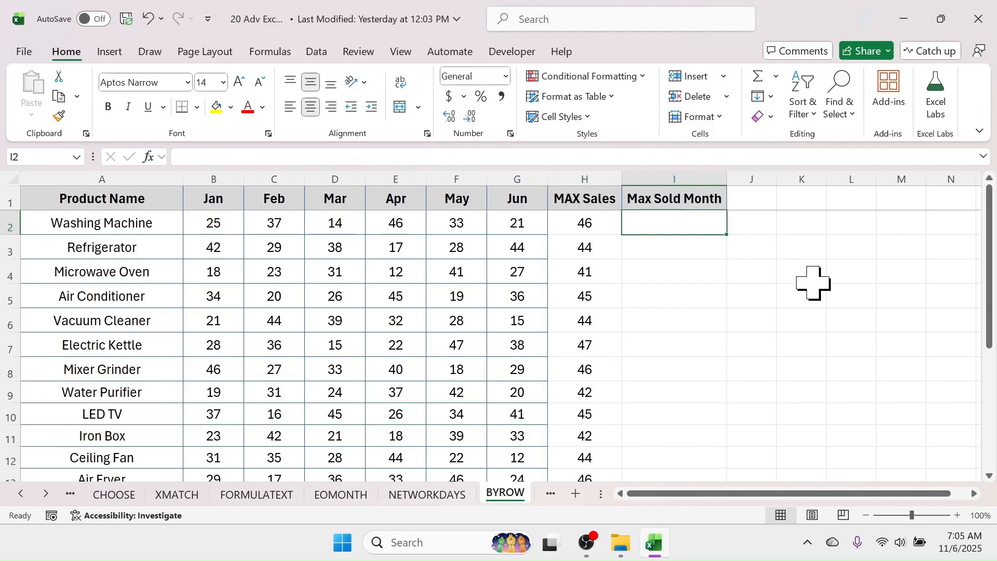
type("=")
key("Escape")
type("=BYROW(")
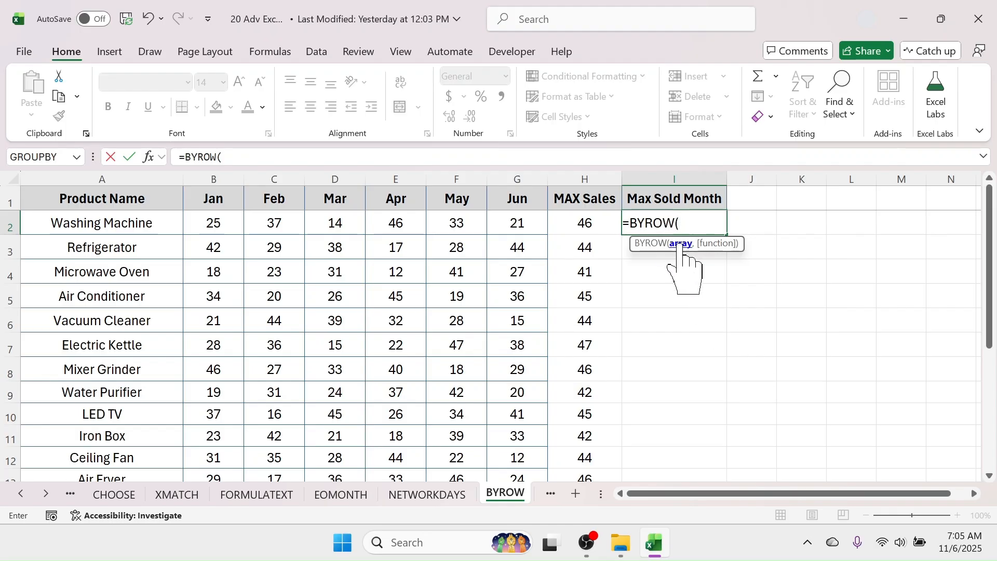
left_click_drag(220, 225, 525, 462)
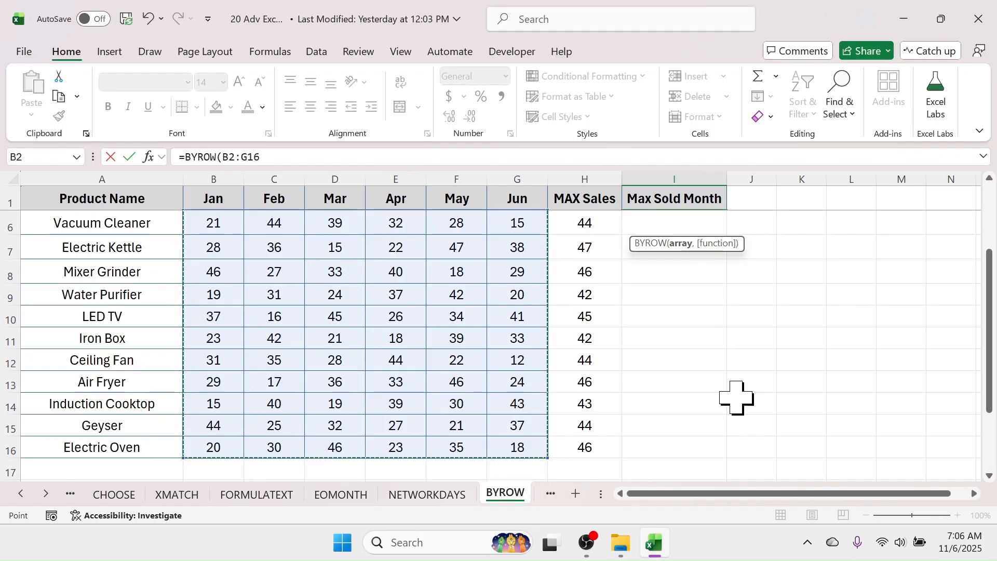
type(",")
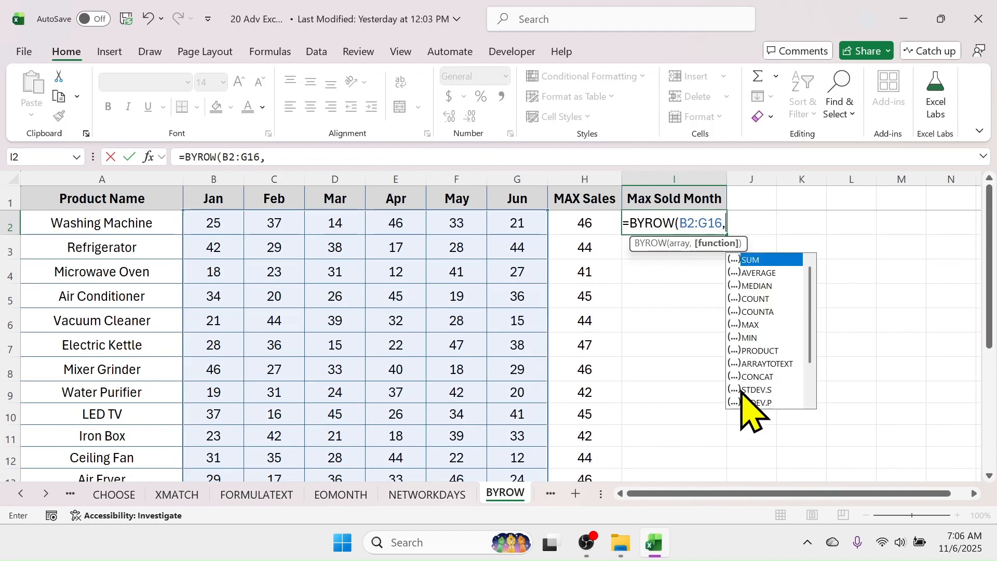
Add a LAMBDA as the BYROW function in I2, with row as its parameter
left_click_drag(813, 286, 810, 353)
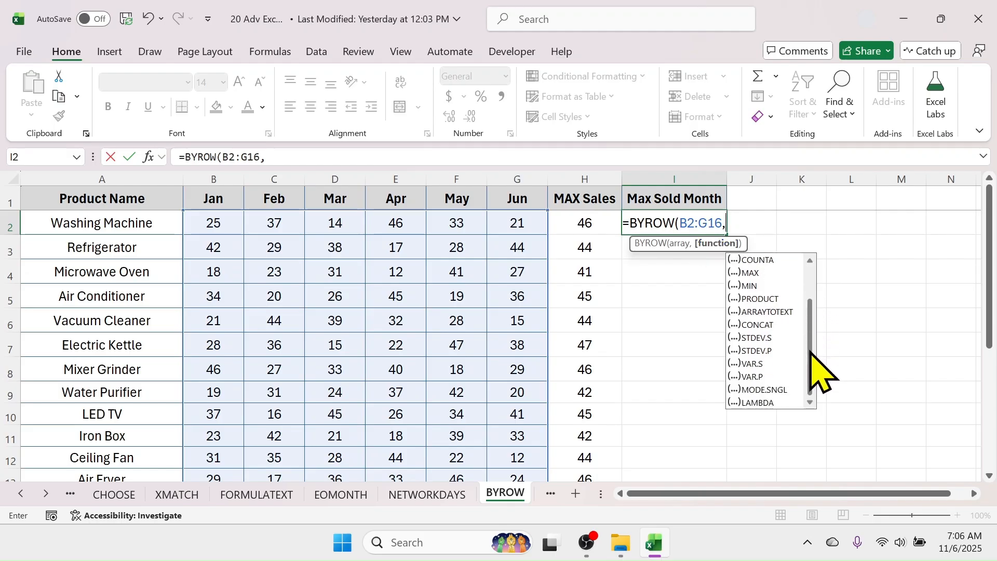
double_click(755, 402)
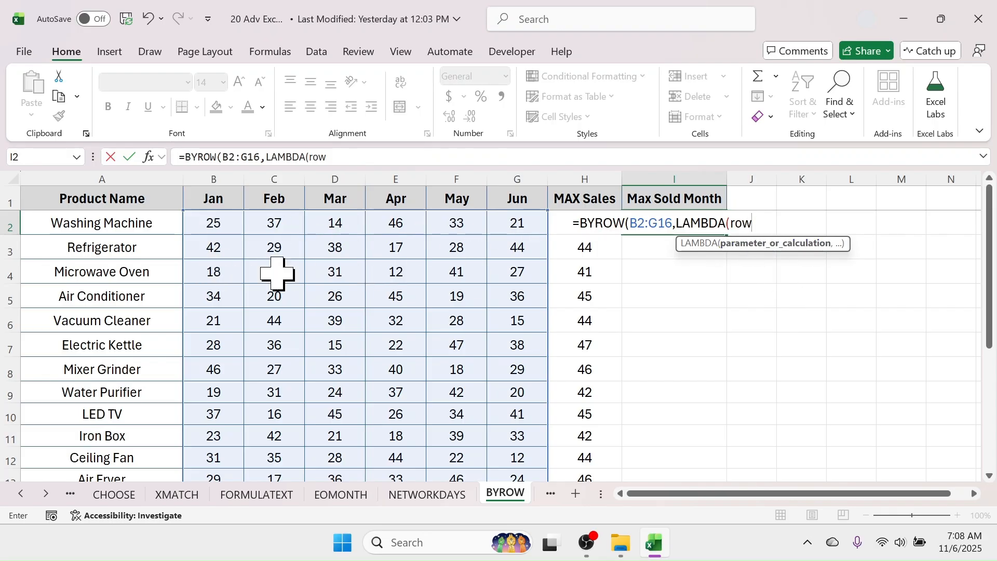
type(",")
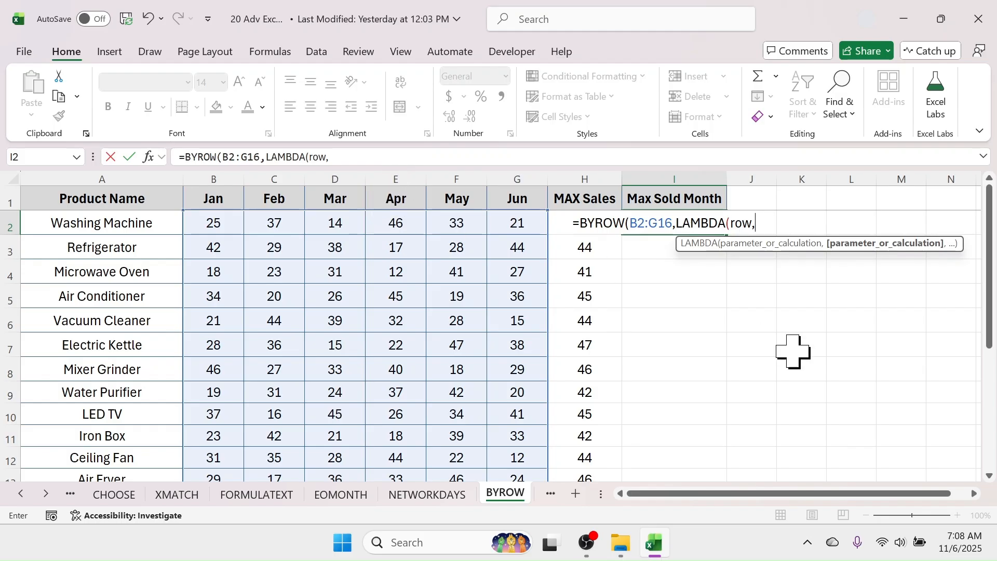
Nest an XLOOKUP inside the I2 LAMBDA with max(row) as the lookup value
type("X")
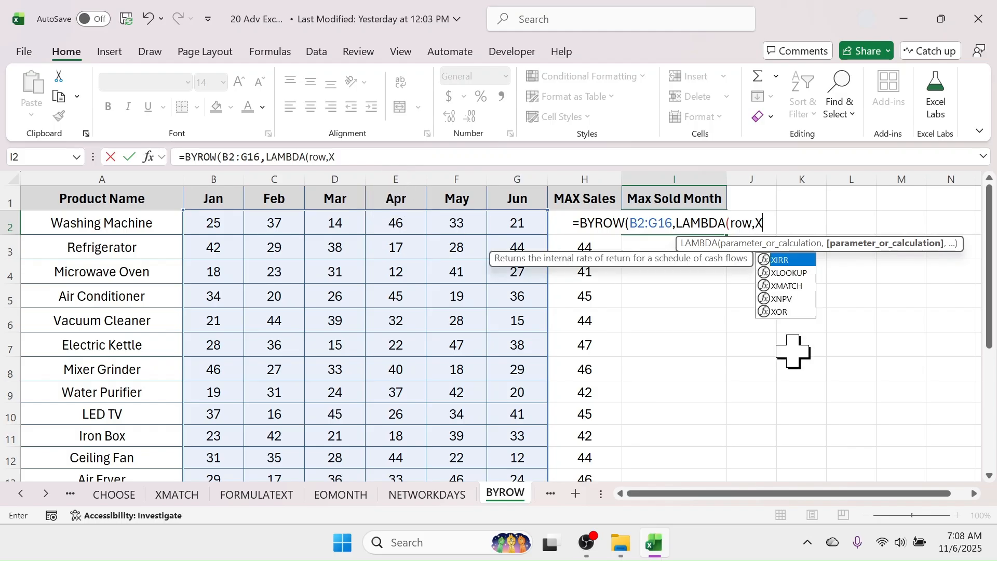
type("L")
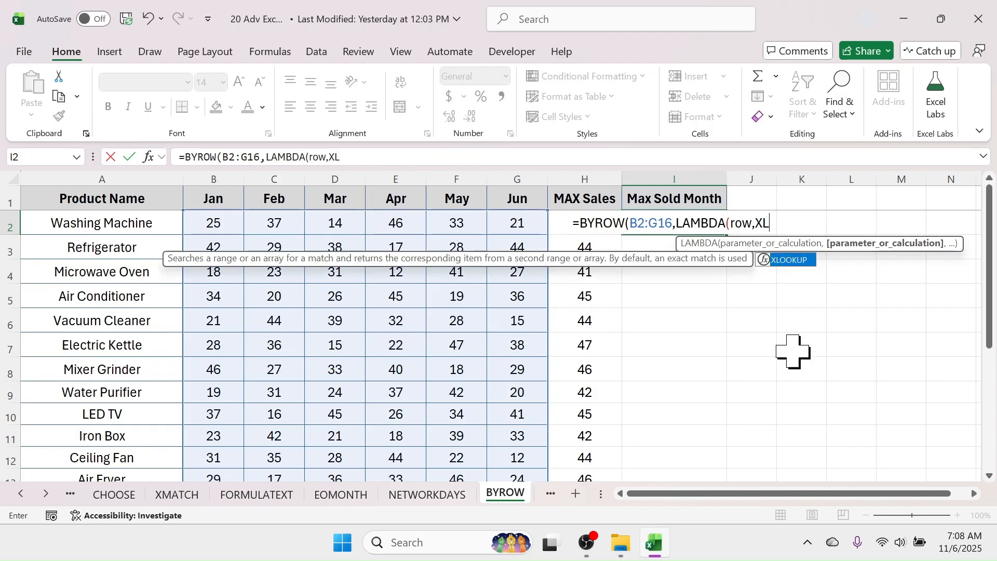
double_click(786, 260)
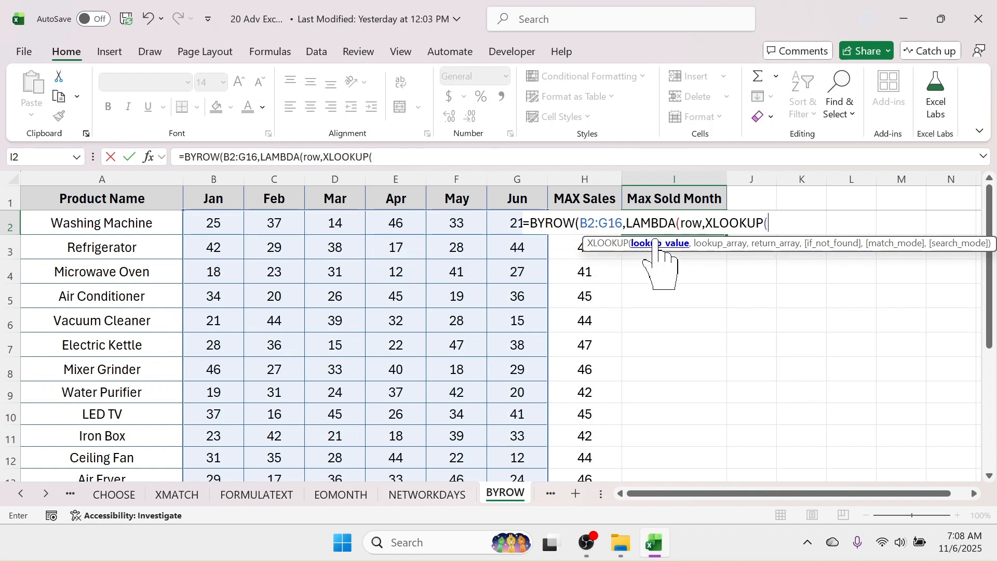
type("ma")
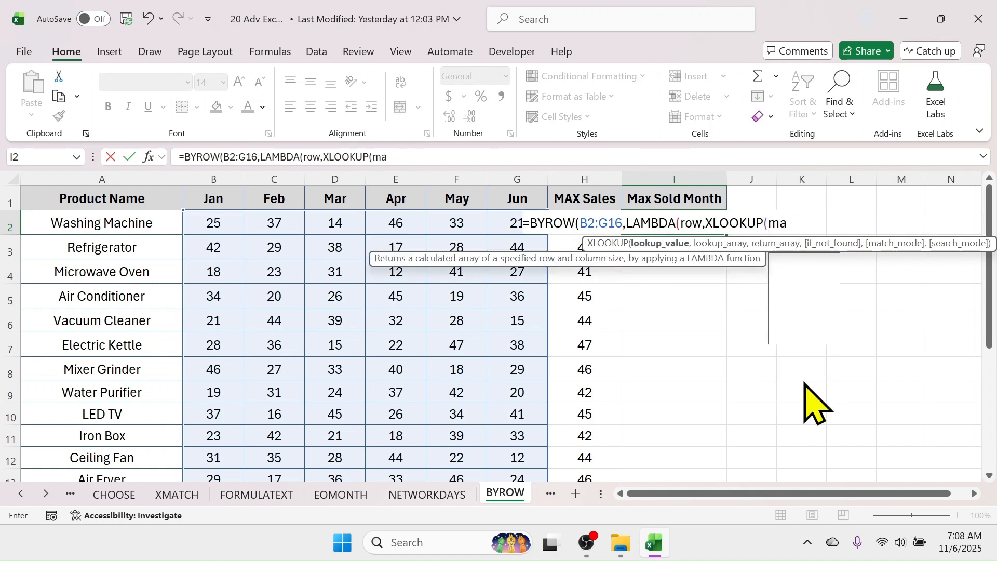
type("x(")
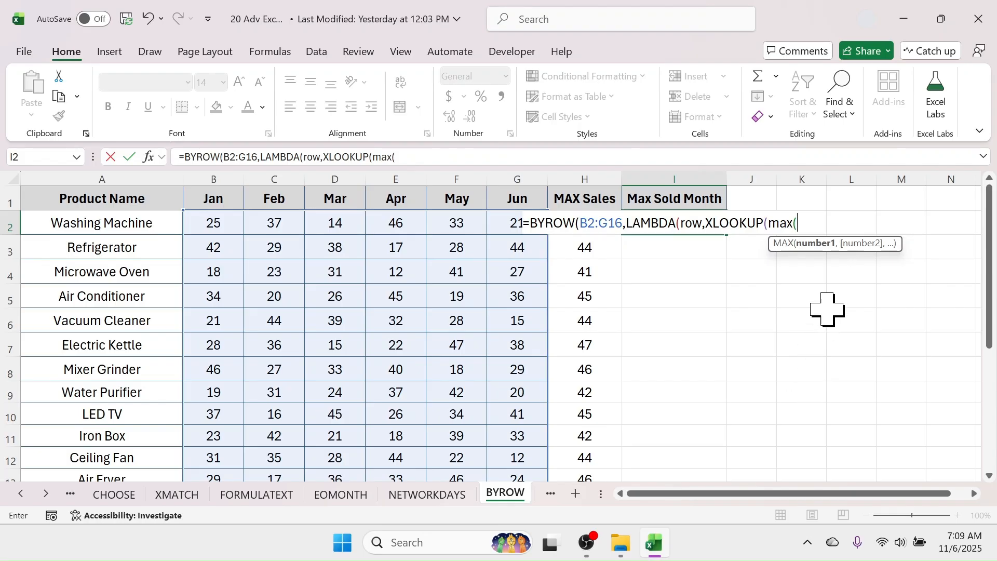
type("row")
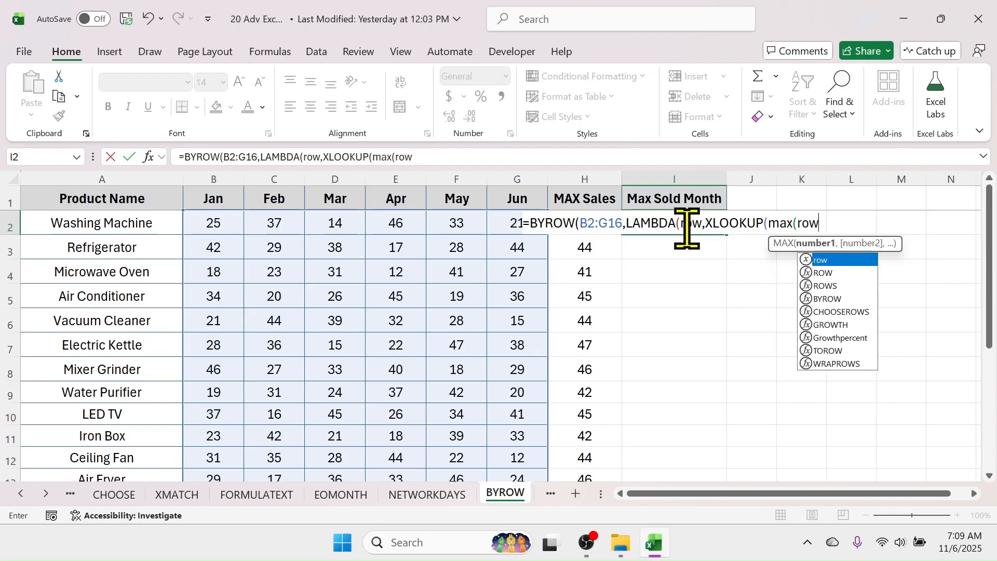
type(")")
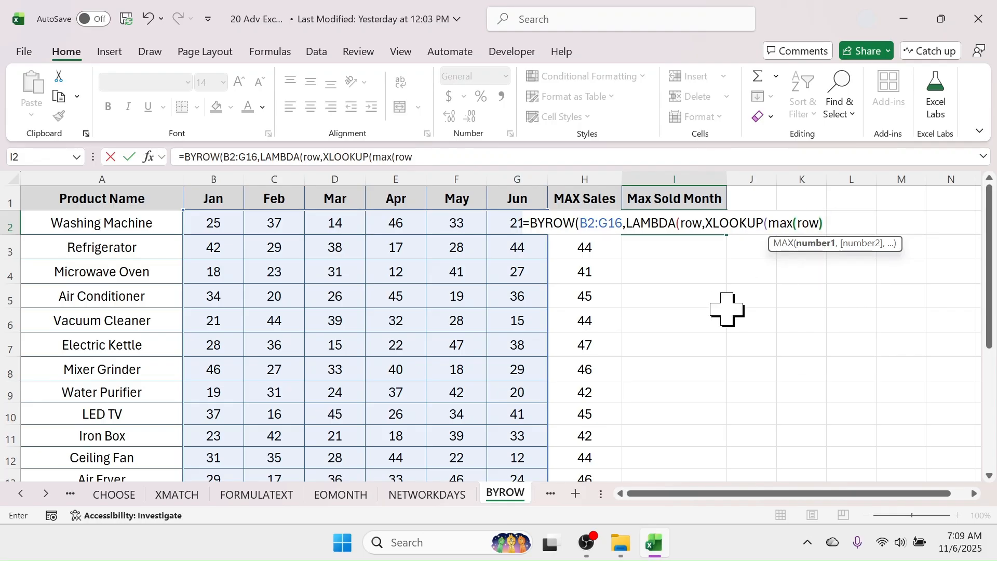
Complete the I2 XLOOKUP with row as the lookup array and absolute $B$1:$G$1 as the return array, and enter the formula
type(",")
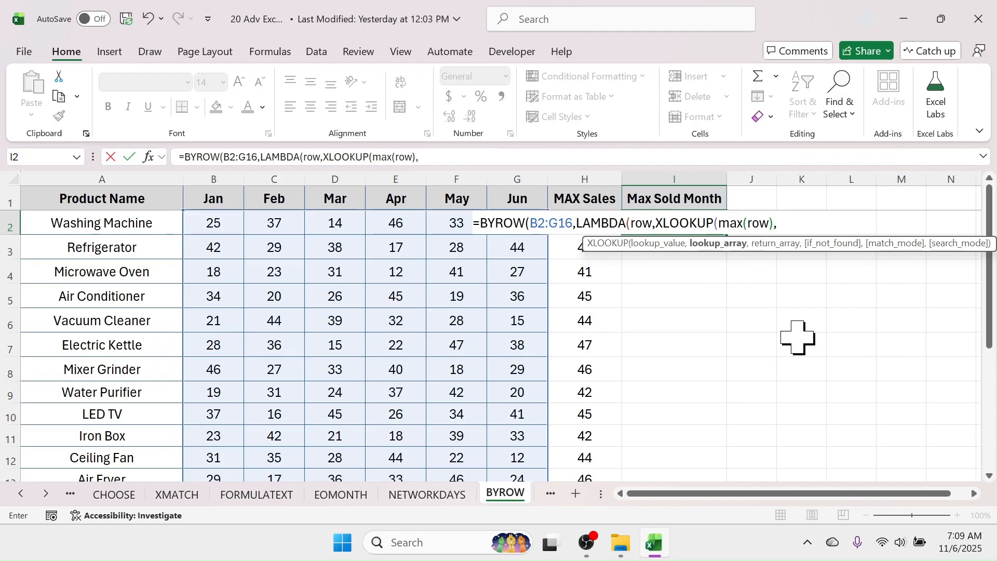
type("row")
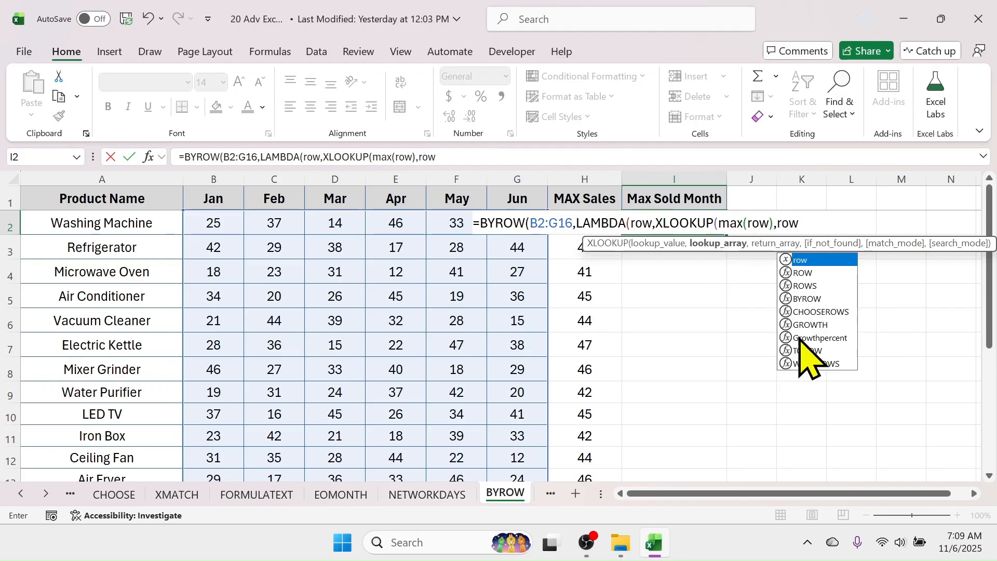
type(",")
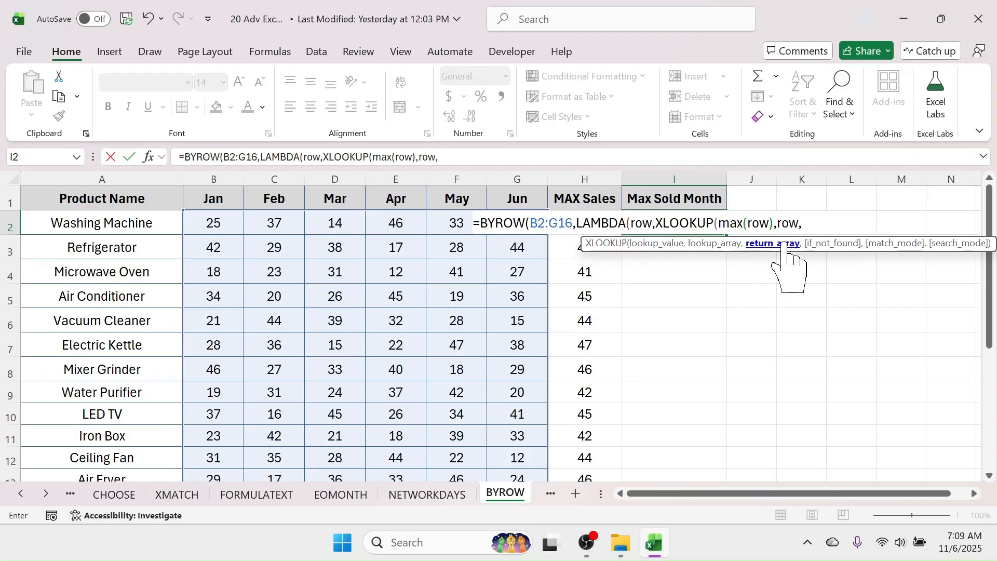
left_click_drag(216, 198, 490, 198)
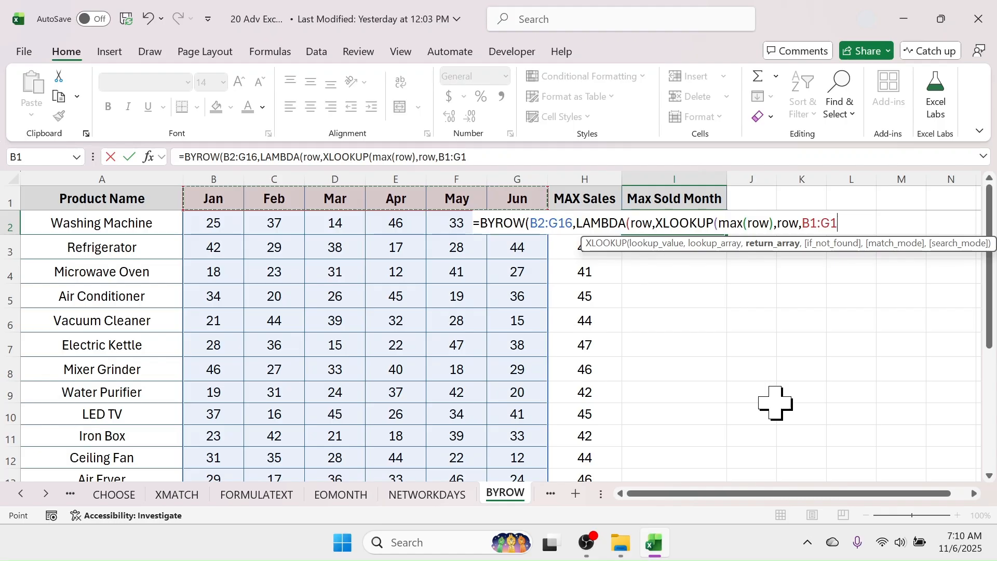
key("F4")
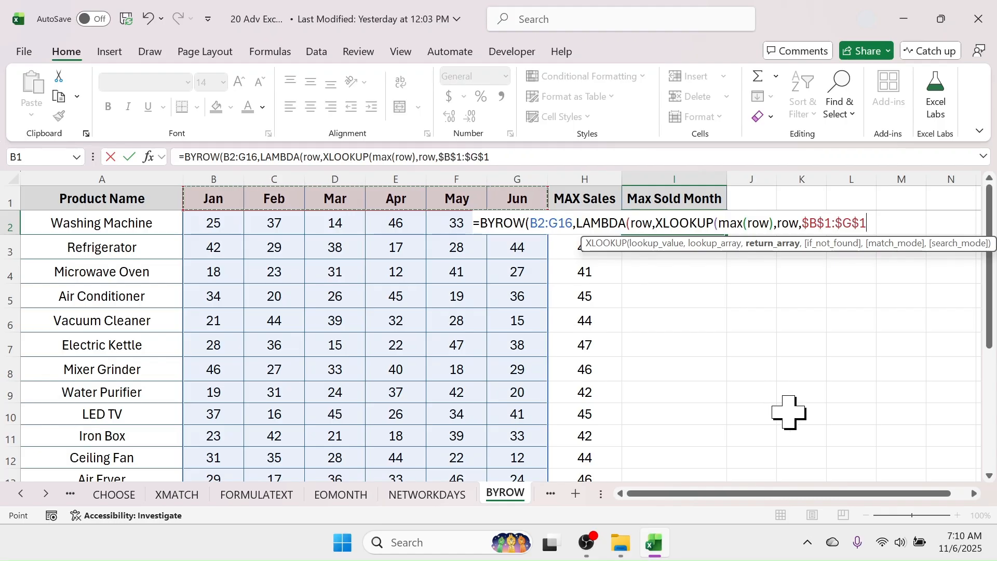
type(")")
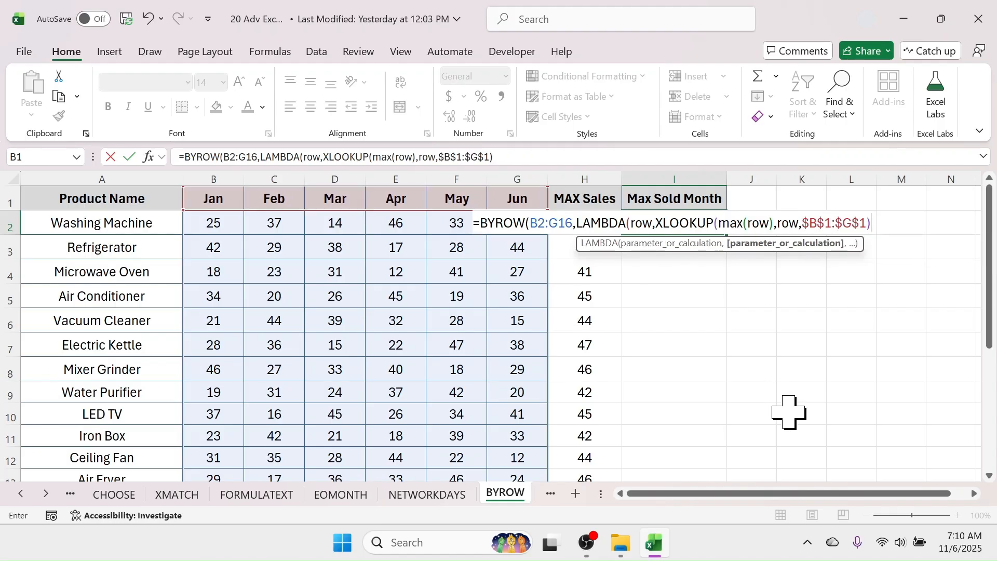
type(")")
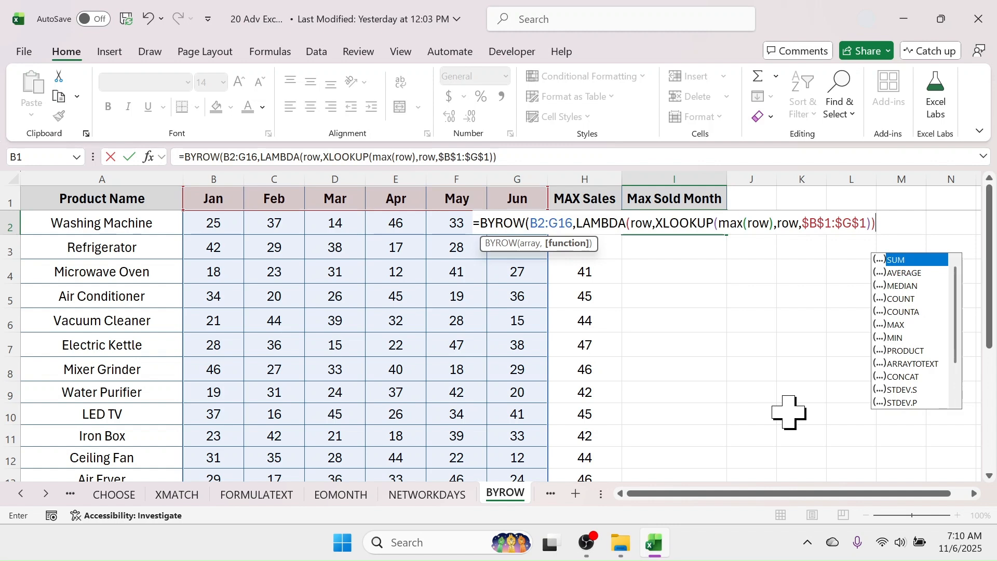
type(")")
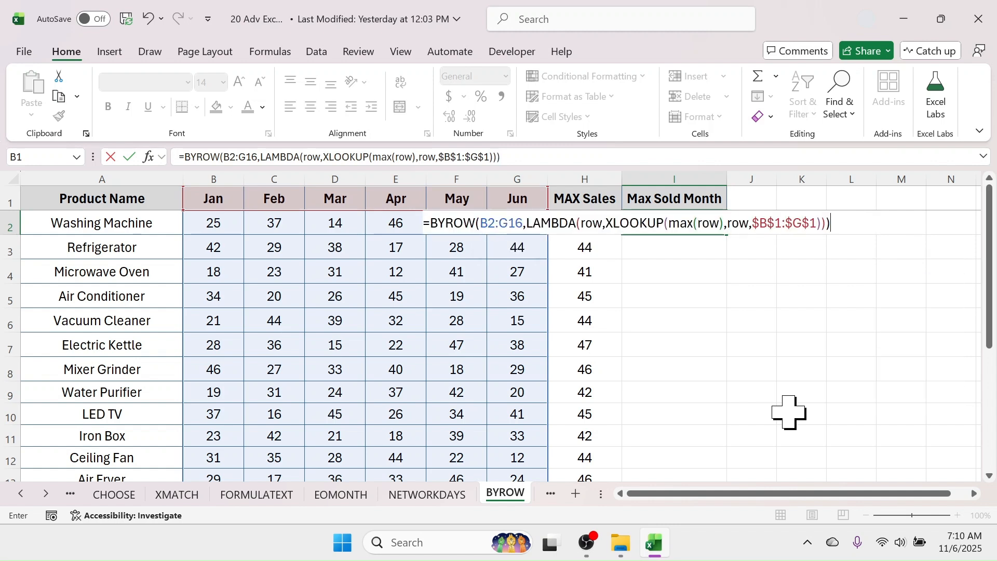
key("Return")
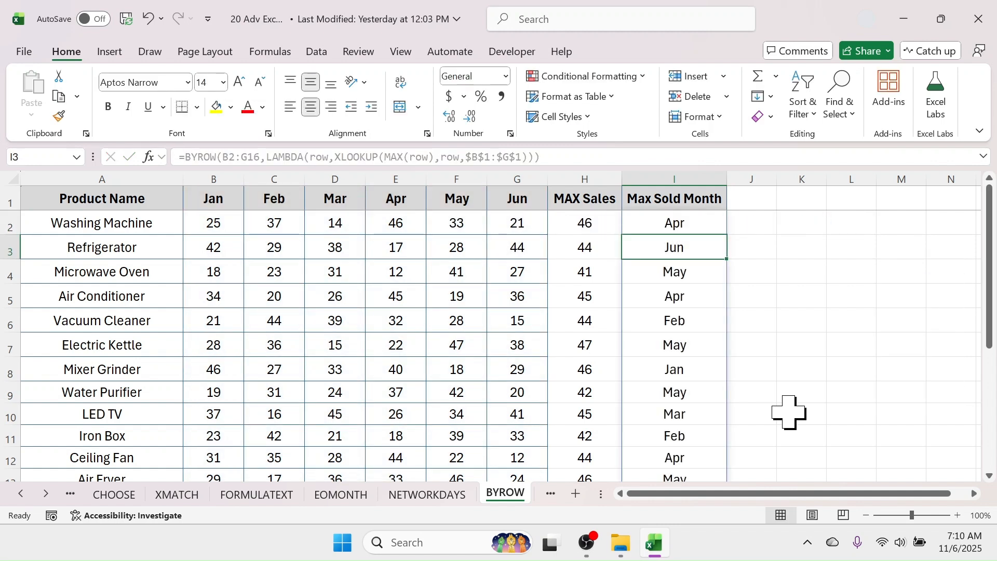
Check the Max Sold Month results for Washing Machine and Refrigerator against their highest monthly sales figures
left_click(698, 224)
left_click(686, 251)
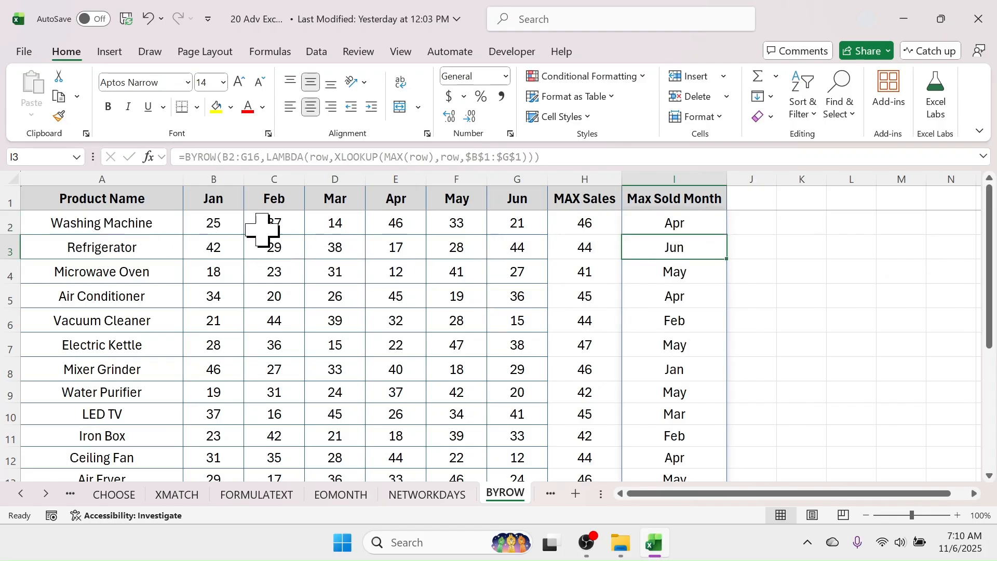
left_click(411, 222)
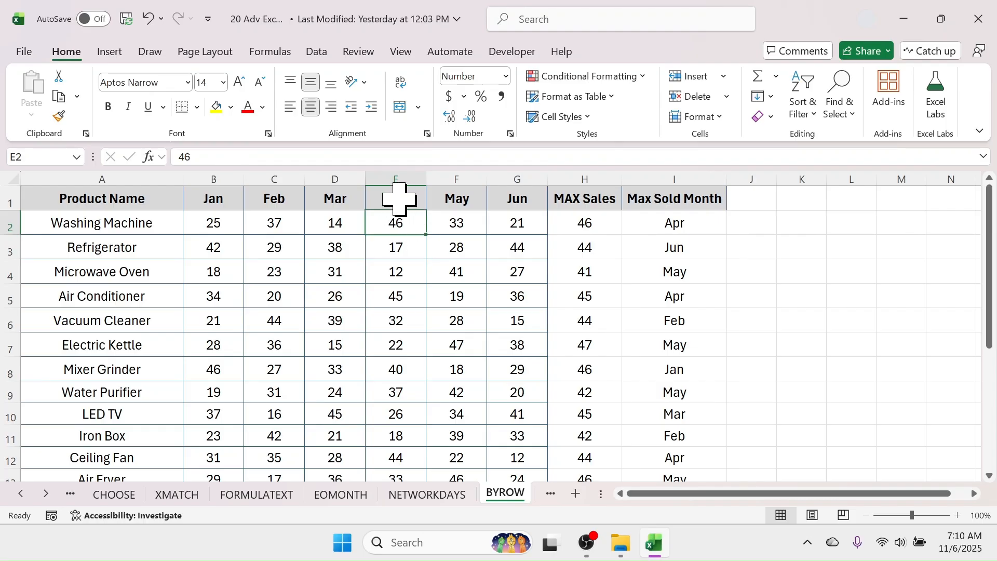
left_click(684, 220)
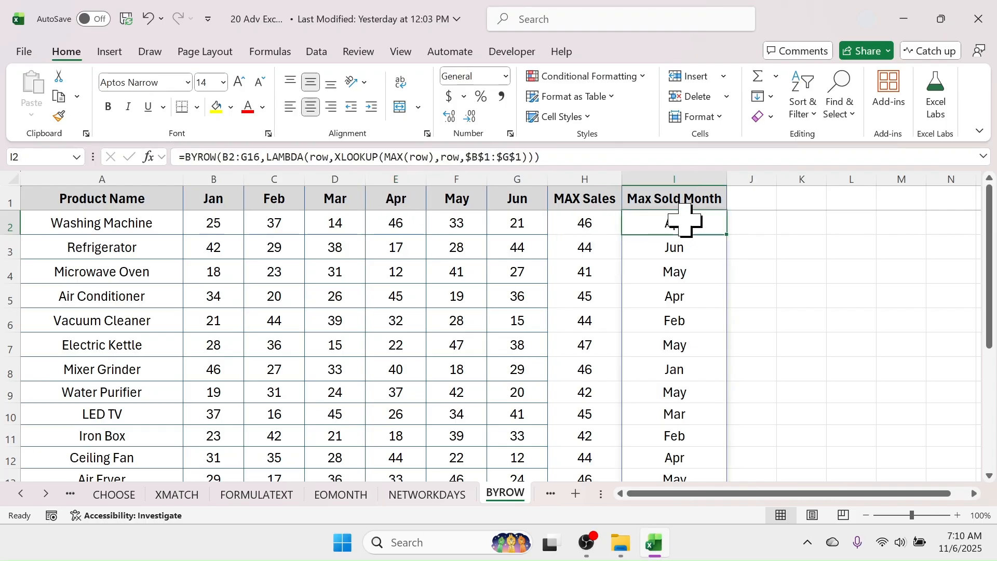
left_click(114, 250)
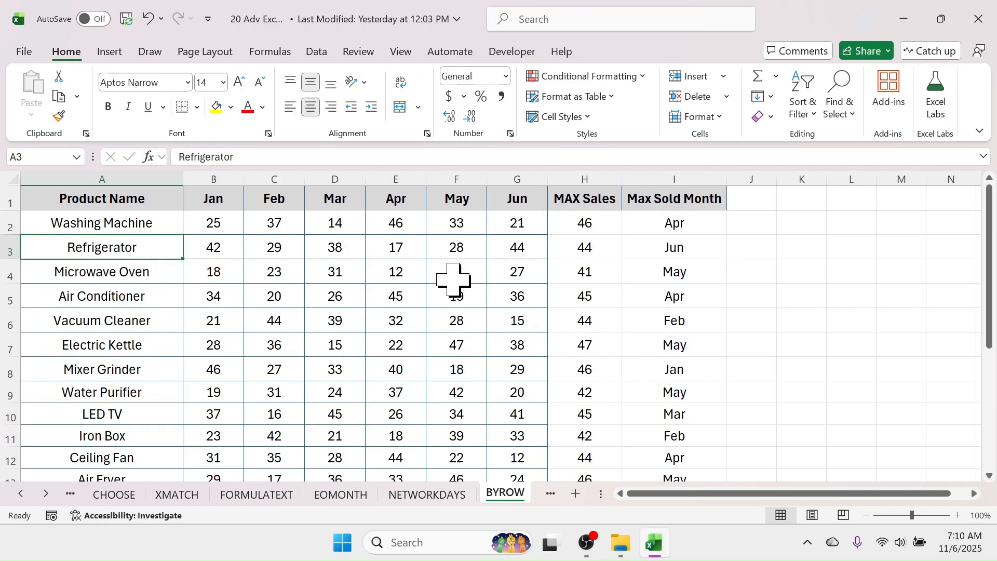
left_click(516, 248)
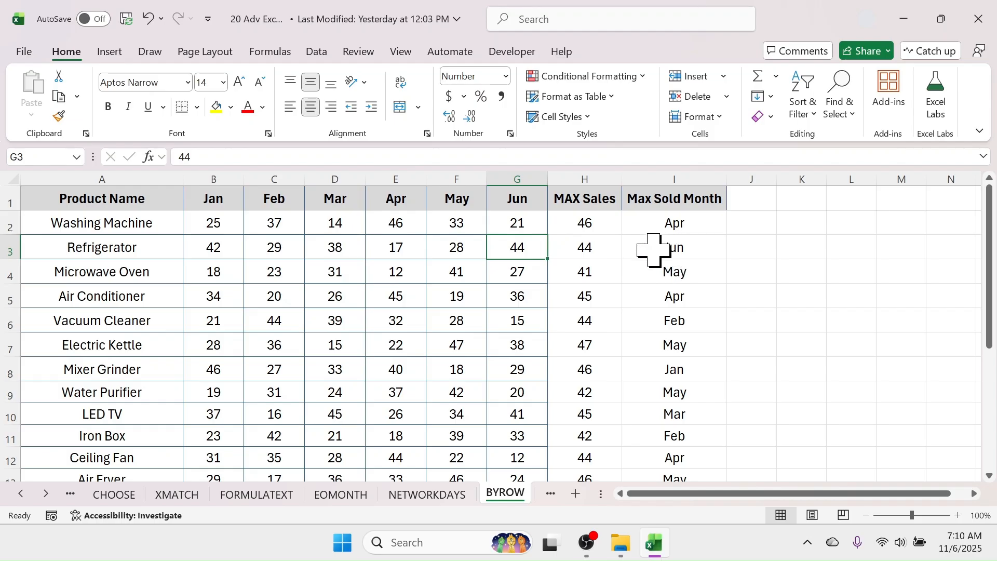
left_click(812, 306)
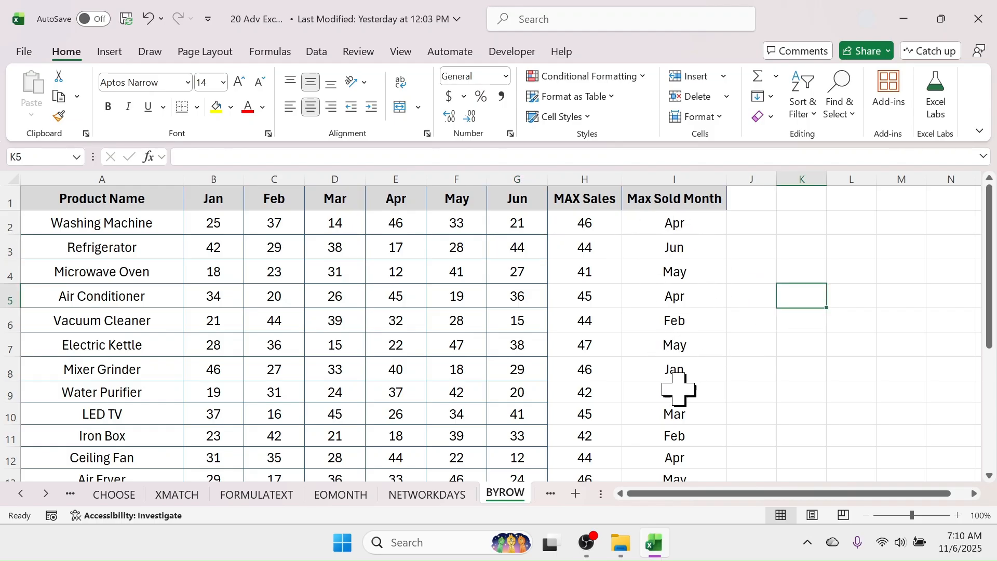
Return to the 20 Adv Fn sheet listing all the functions
left_click(45, 494)
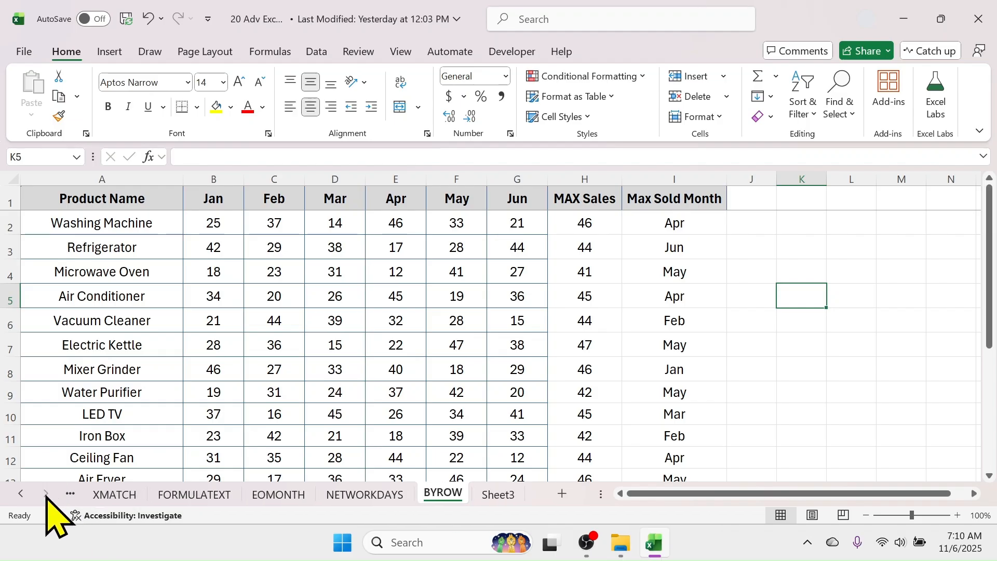
left_click(22, 495)
left_click(22, 494)
left_click(22, 494)
left_click(21, 494)
left_click(22, 494)
left_click(22, 494)
left_click(22, 494)
left_click(21, 494)
left_click(22, 495)
left_click(22, 495)
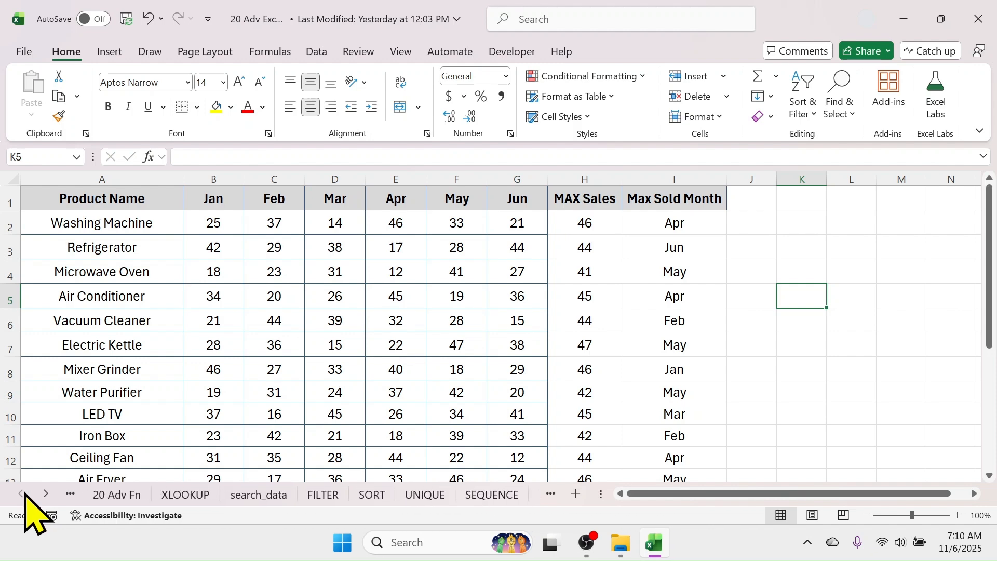
left_click(123, 498)
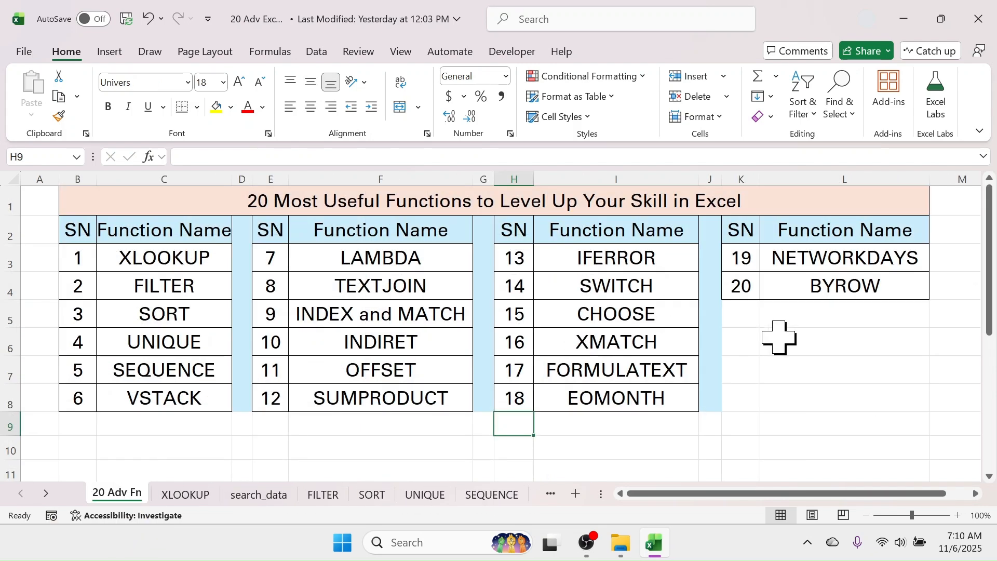